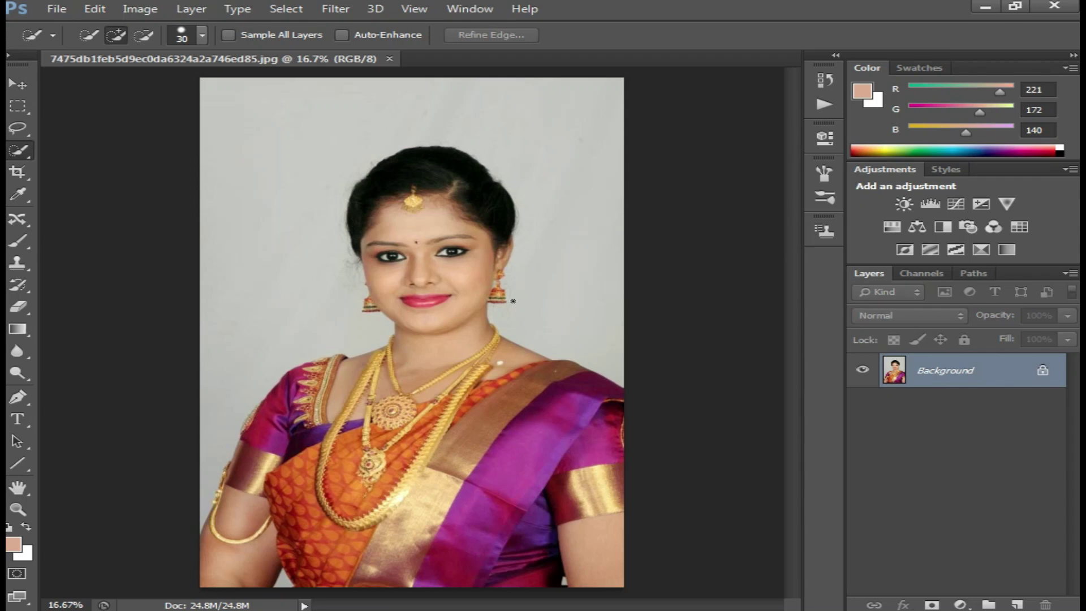
Zoom in twice on the woman's face, select the Lasso tool, then zoom out one step.
{"action": "left_click", "coordinate": [391, 275]}
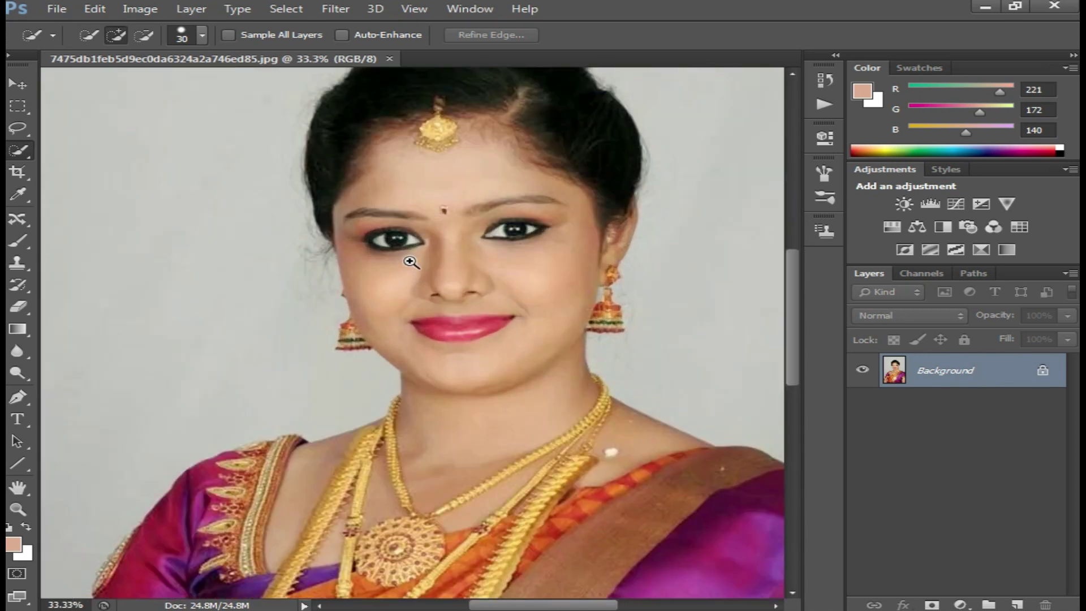
{"action": "left_click", "coordinate": [409, 262]}
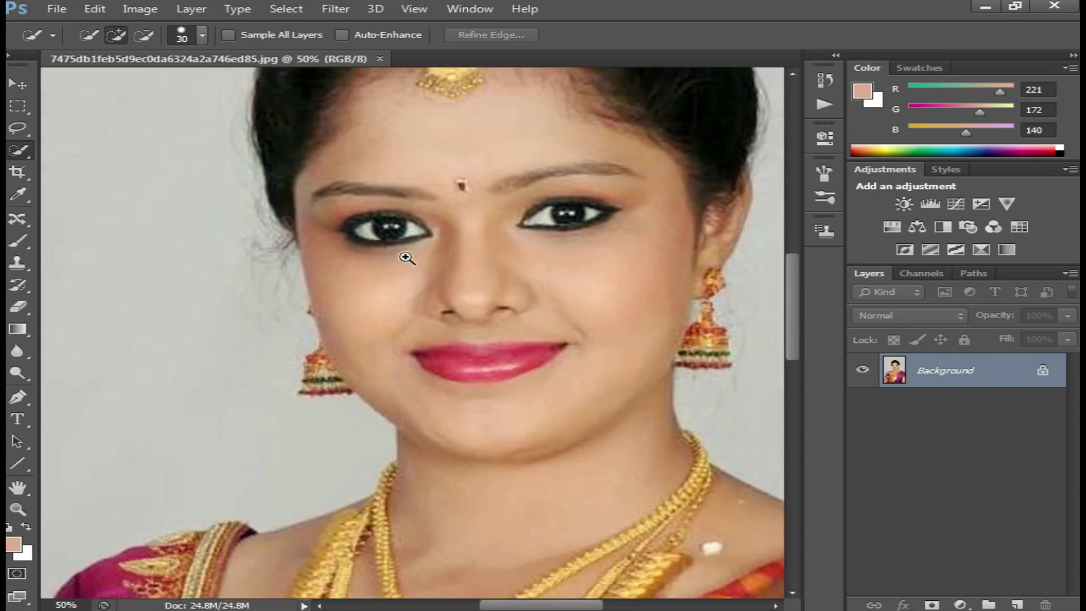
{"action": "left_click", "coordinate": [18, 131]}
{"action": "key", "text": "ctrl+minus"}
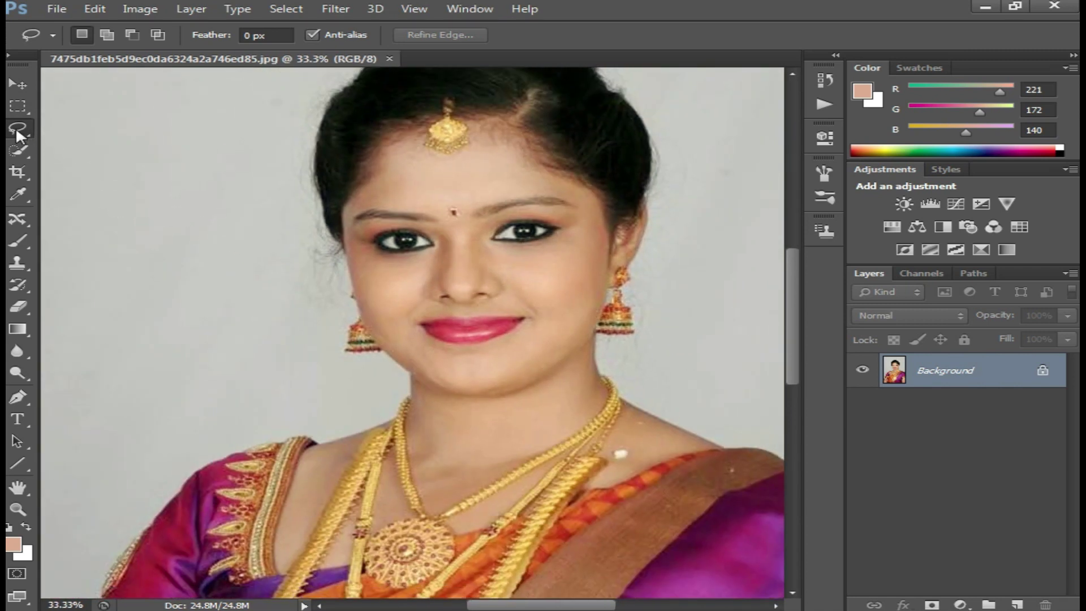
Fill a lassoed patch of grey background left of the face with red ff3333.
{"action": "mouse_move", "coordinate": [142, 212]}
{"action": "left_mouse_down"}
{"action": "mouse_move", "coordinate": [116, 220]}
{"action": "mouse_move", "coordinate": [142, 199]}
{"action": "left_mouse_up"}
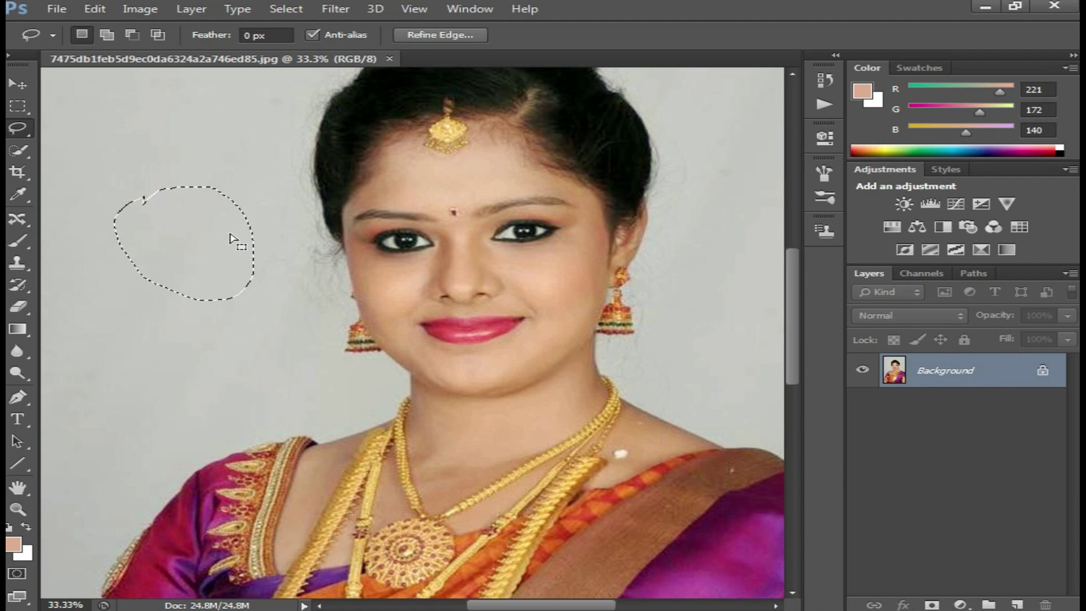
{"action": "key", "text": "shift+F5"}
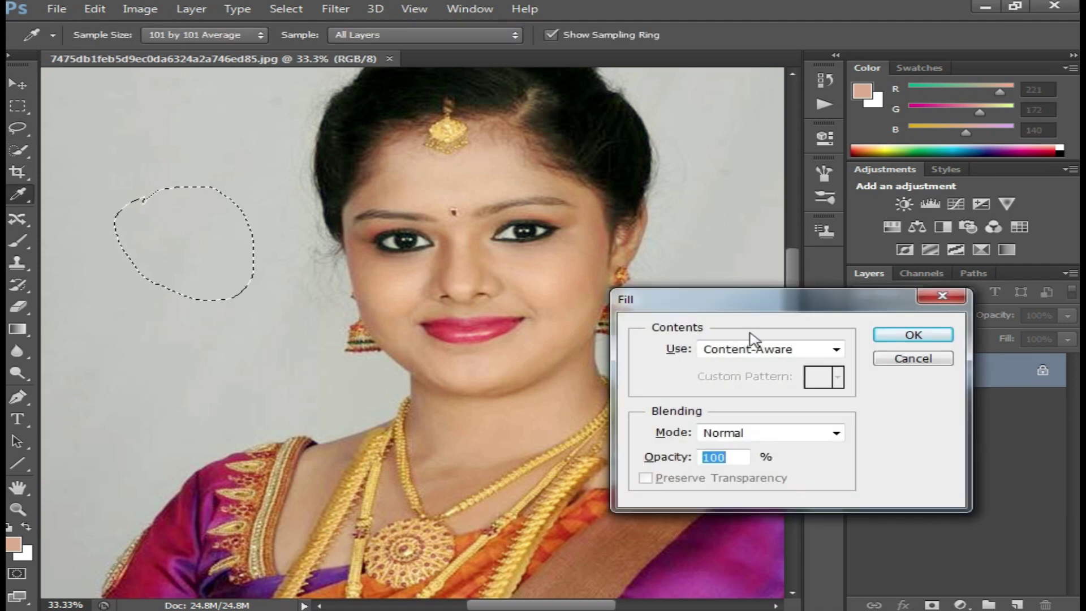
{"action": "left_click_drag", "start_coordinate": [808, 309], "coordinate": [720, 254]}
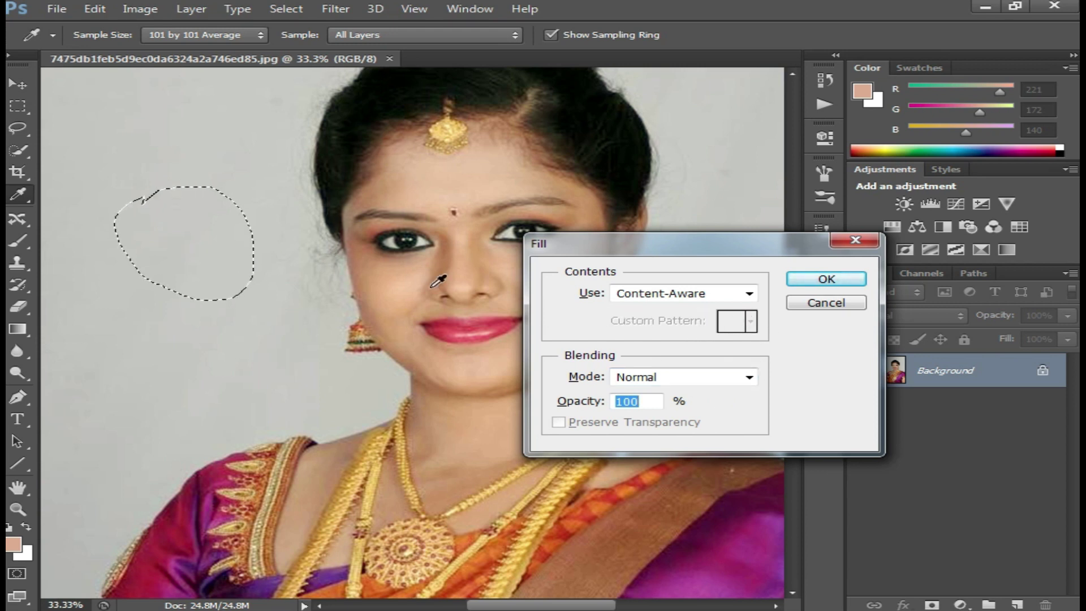
{"action": "left_click", "coordinate": [750, 293]}
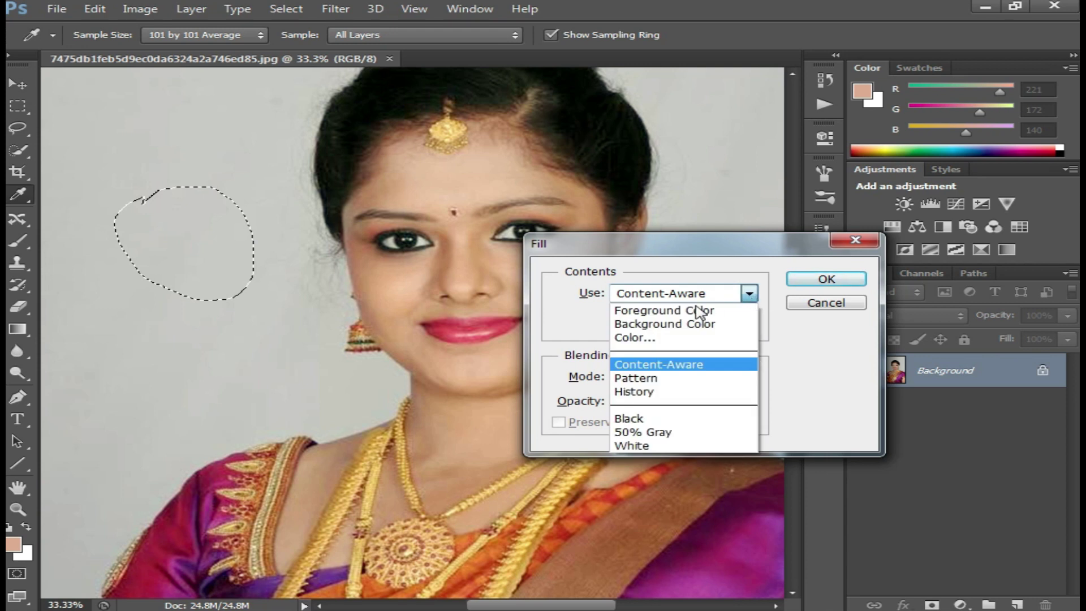
{"action": "left_click", "coordinate": [656, 339]}
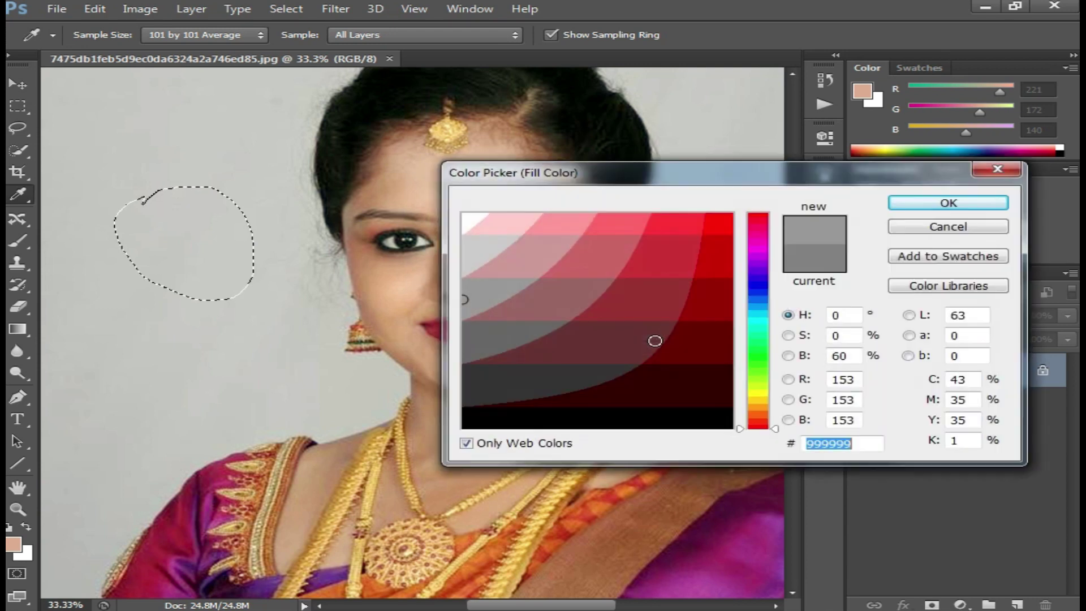
{"action": "left_click", "coordinate": [682, 224]}
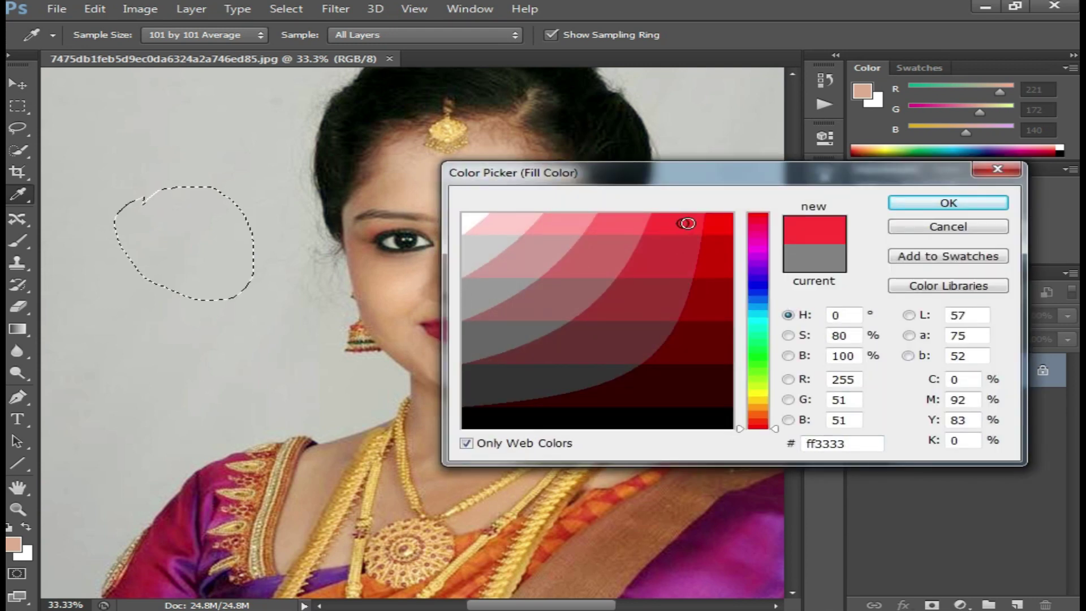
{"action": "left_click", "coordinate": [961, 203]}
{"action": "left_click", "coordinate": [856, 285]}
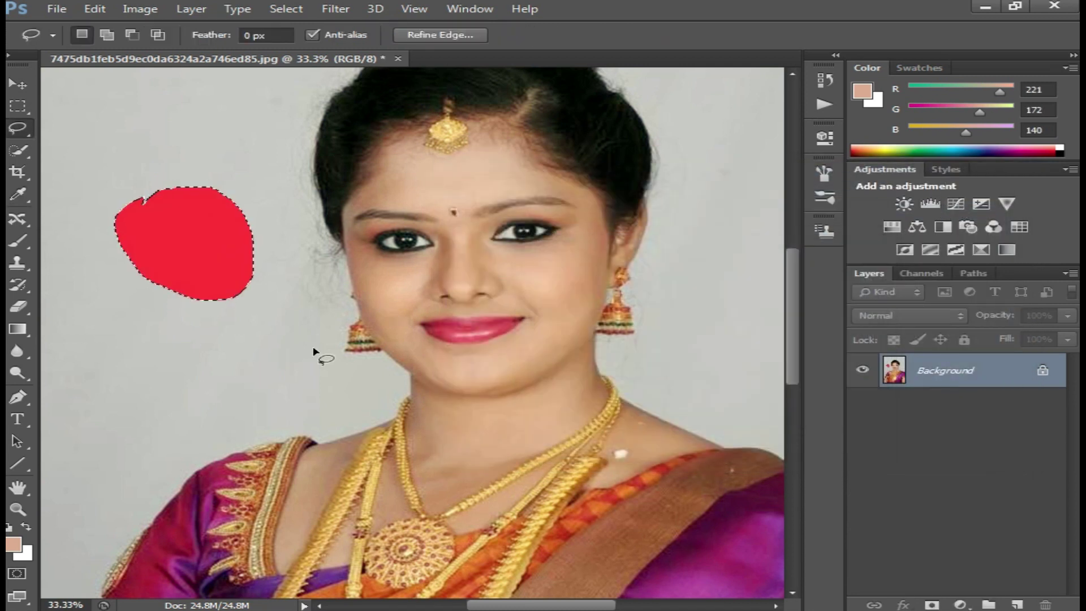
Lasso and fill a second red patch below the first, then undo both red fills.
{"action": "key", "text": "ctrl+d"}
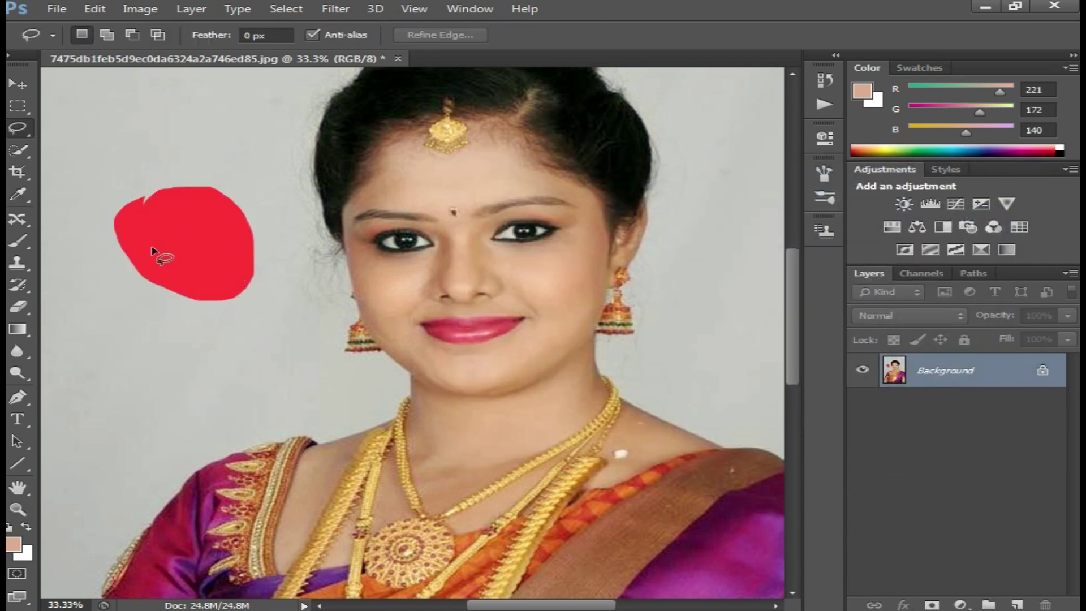
{"action": "left_click_drag", "start_coordinate": [221, 320], "coordinate": [164, 289]}
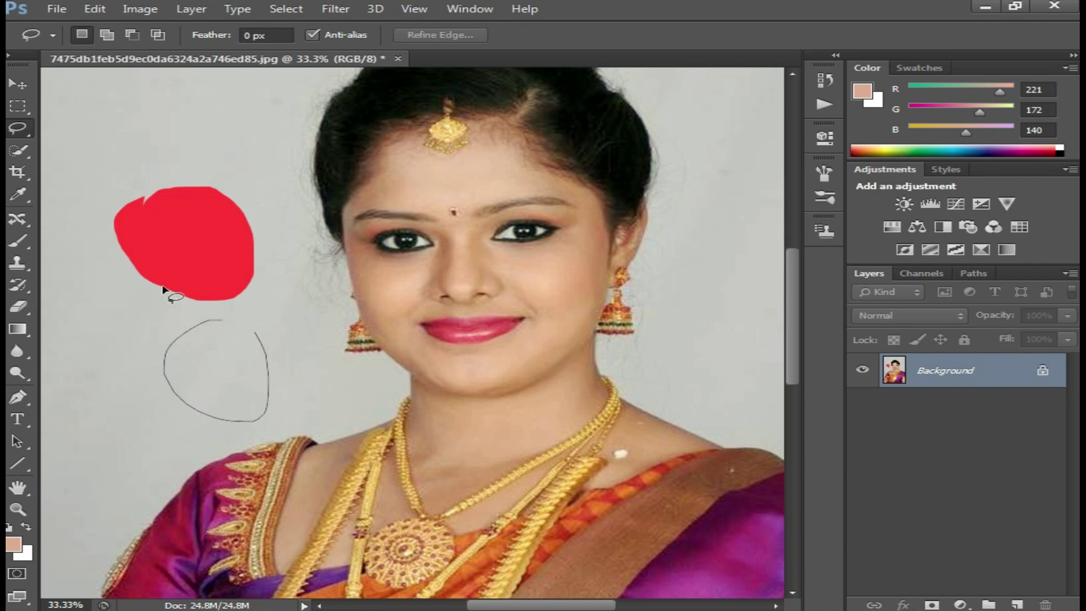
{"action": "key", "text": "shift+F5"}
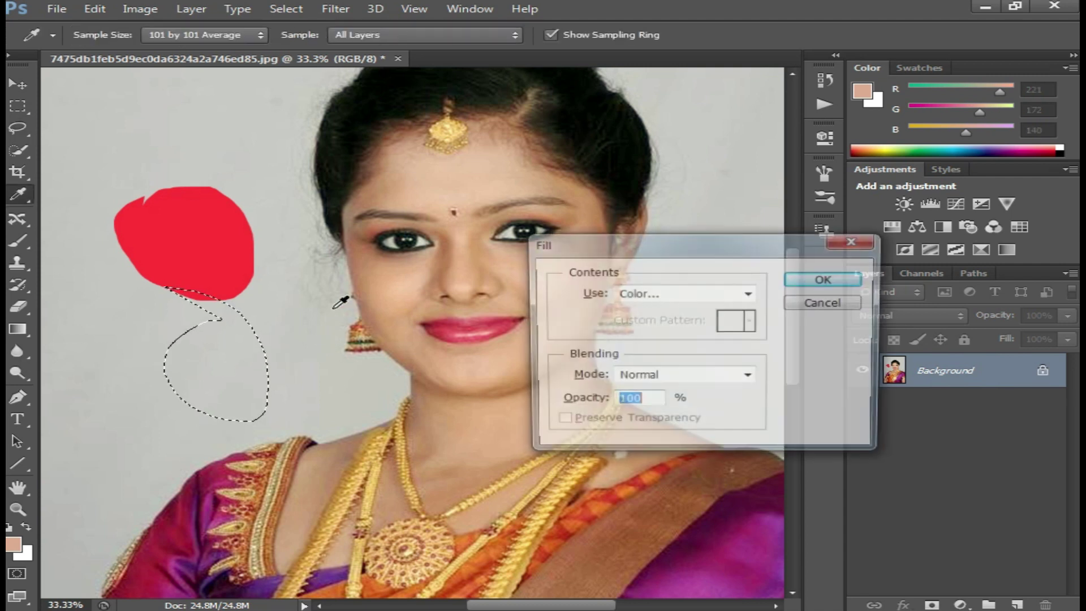
{"action": "left_click", "coordinate": [843, 281]}
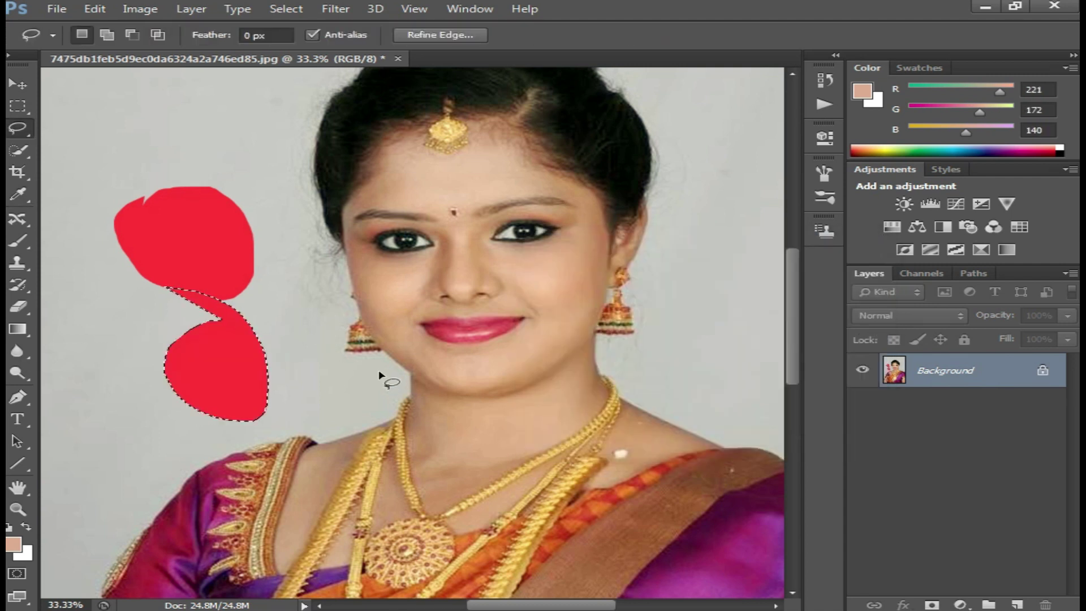
{"action": "key", "text": "ctrl+d"}
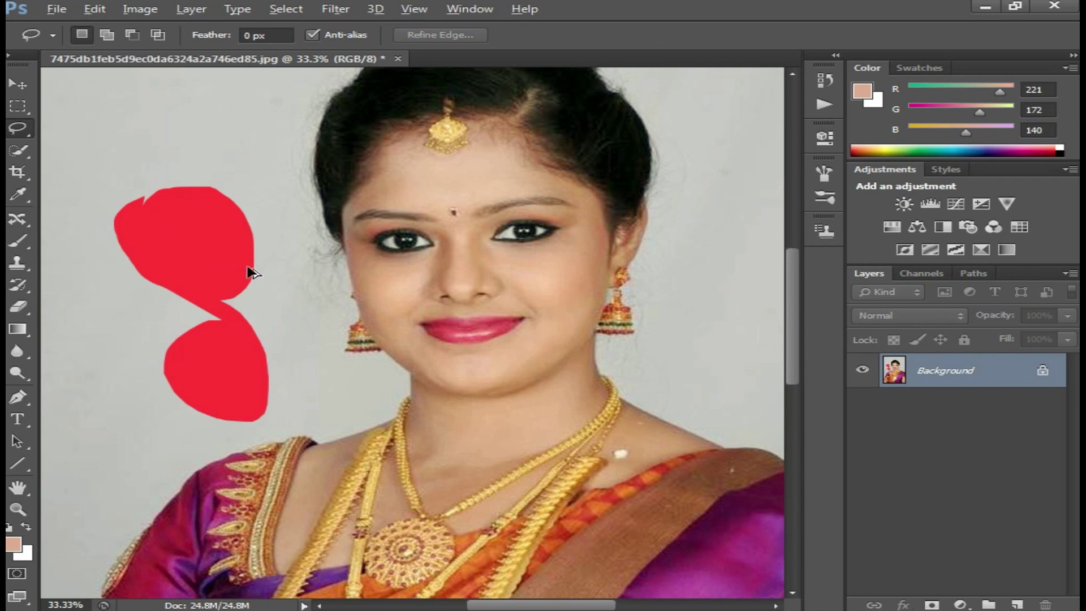
{"action": "key", "text": "ctrl+alt+z"}
{"action": "key", "text": "ctrl+alt+z"}
{"action": "key", "text": "ctrl+alt+z"}
{"action": "key", "text": "ctrl+alt+z"}
{"action": "key", "text": "ctrl+alt+z"}
Lasso an upper-left background patch, cancel the Fill dialog, and deselect.
{"action": "left_click", "coordinate": [247, 343]}
{"action": "left_click_drag", "start_coordinate": [151, 188], "coordinate": [170, 169]}
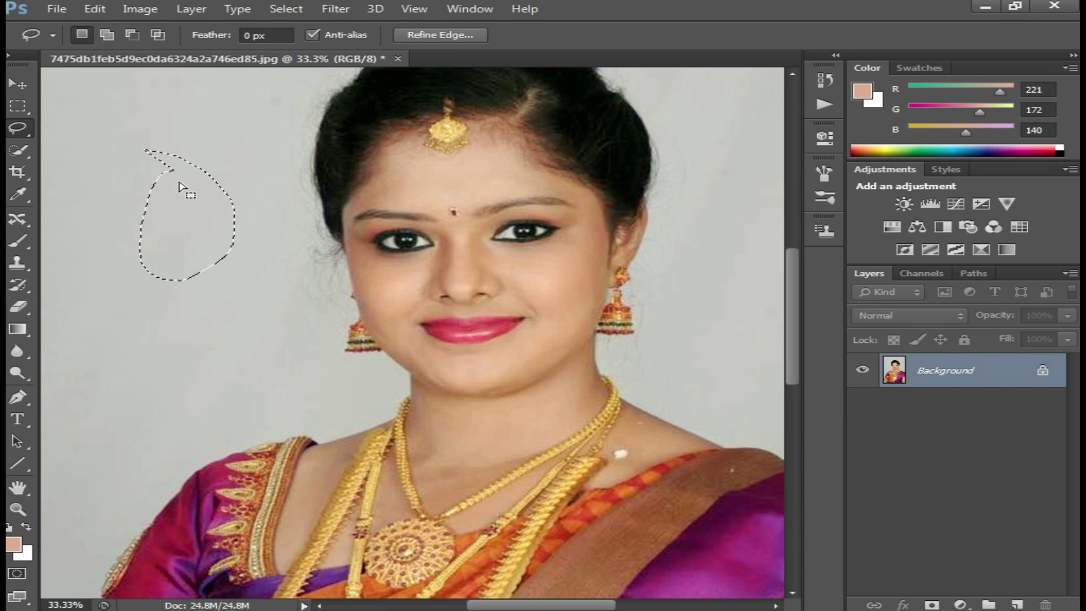
{"action": "key", "text": "shift+F5"}
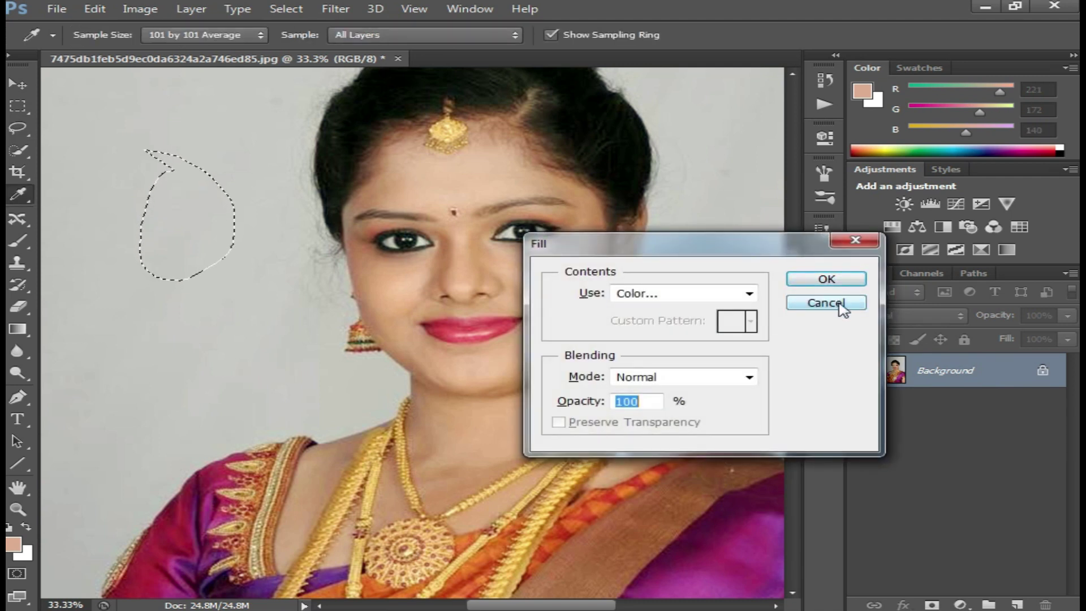
{"action": "left_click", "coordinate": [842, 308]}
{"action": "left_click", "coordinate": [285, 284]}
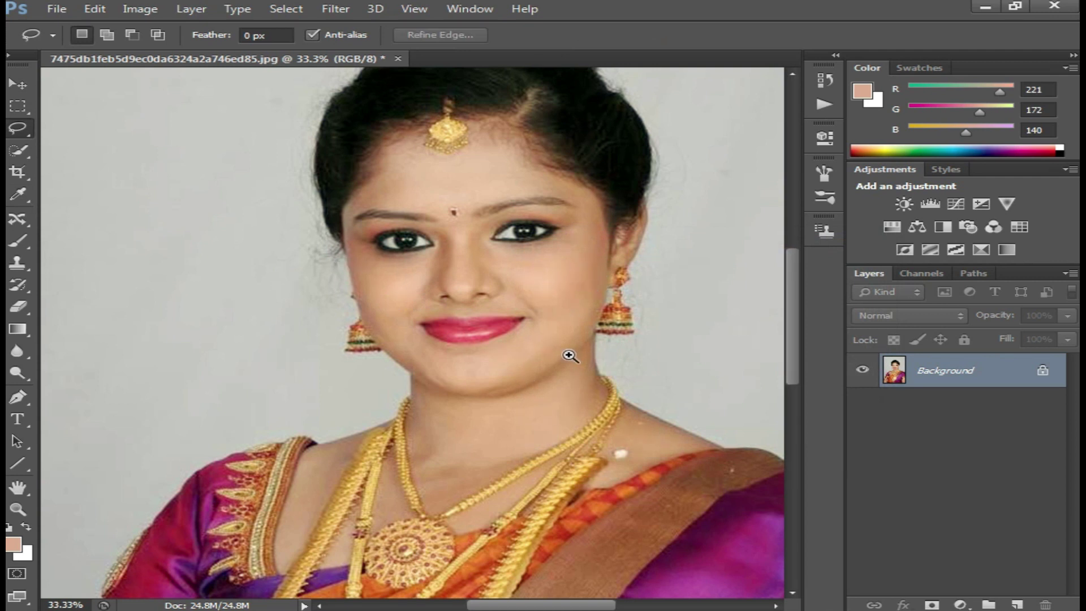
Zoom in on the forehead and lasso the dot between the eyebrows.
{"action": "scroll", "coordinate": [570, 356], "scroll_direction": "up", "scroll_amount": 1}
{"action": "scroll", "coordinate": [443, 272], "scroll_direction": "up", "scroll_amount": 1}
{"action": "scroll", "coordinate": [492, 249], "scroll_direction": "up", "scroll_amount": 1}
{"action": "left_click_drag", "start_coordinate": [540, 408], "coordinate": [579, 504]}
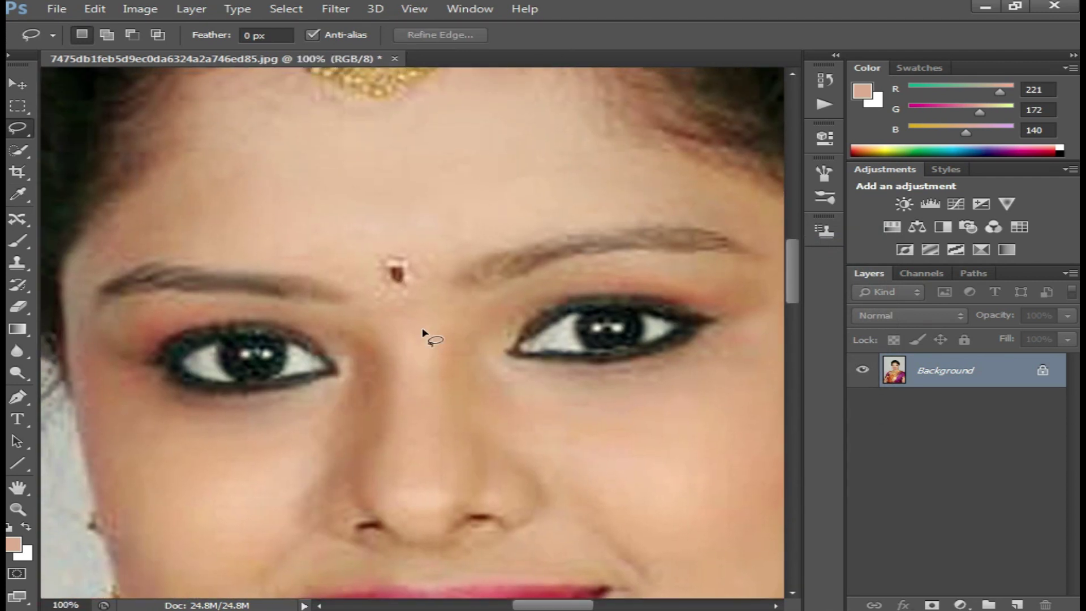
{"action": "mouse_move", "coordinate": [390, 233]}
{"action": "left_mouse_down"}
{"action": "mouse_move", "coordinate": [437, 261]}
{"action": "mouse_move", "coordinate": [384, 231]}
{"action": "left_mouse_up"}
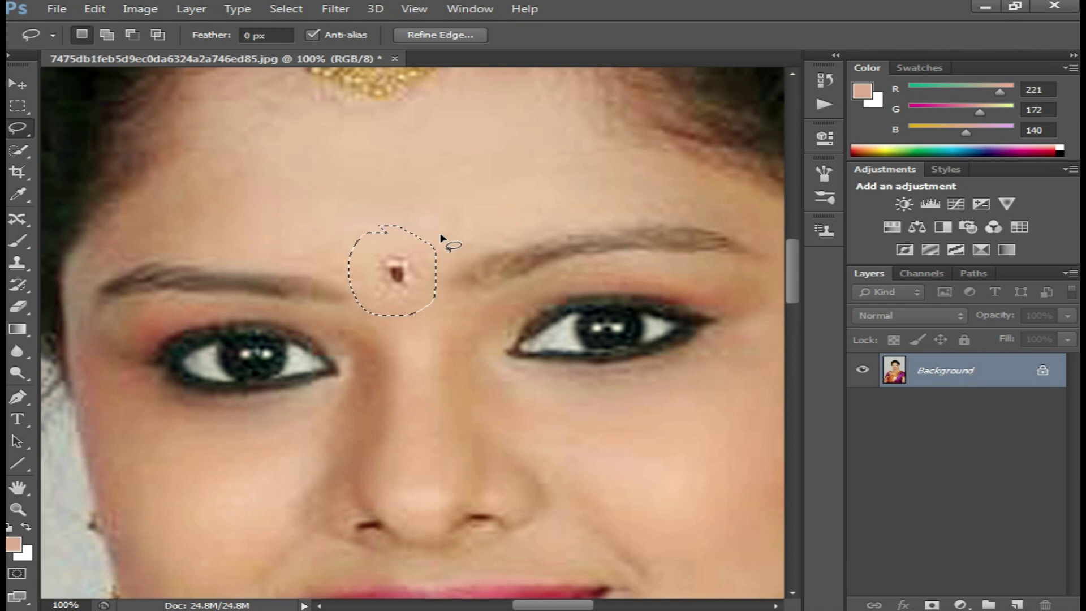
Fill the dot with the foreground skin colour, deselect, then undo the fill.
{"action": "key", "text": "shift+F5"}
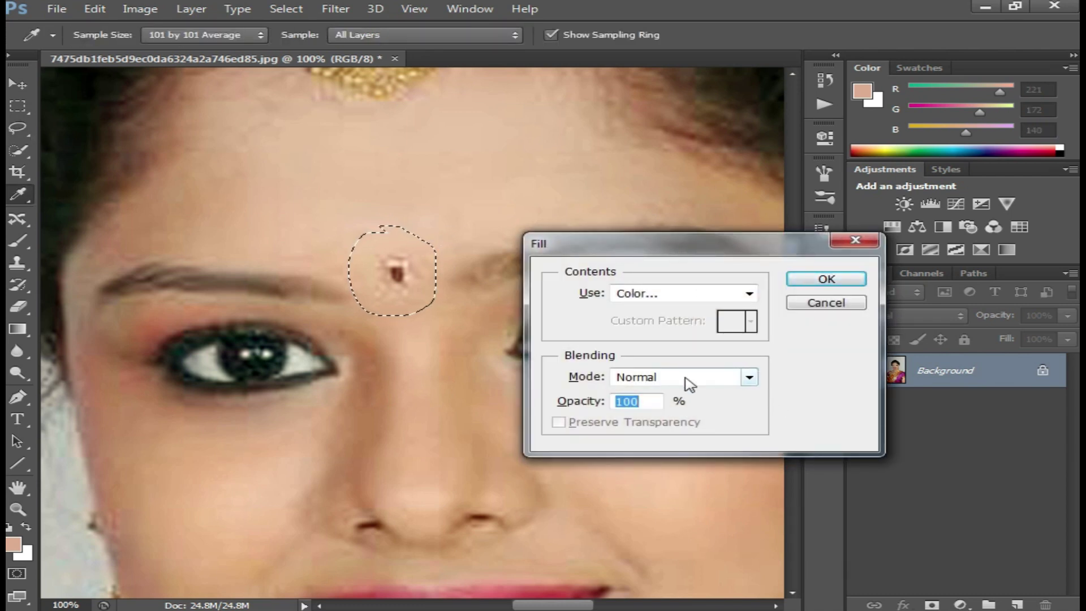
{"action": "left_click", "coordinate": [749, 293]}
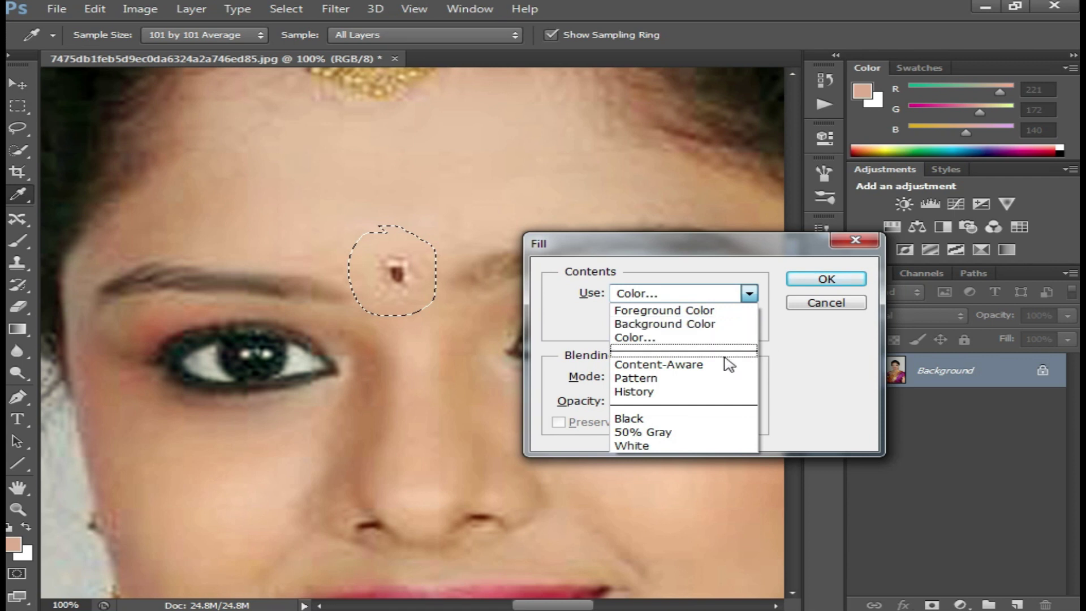
{"action": "left_click", "coordinate": [670, 315]}
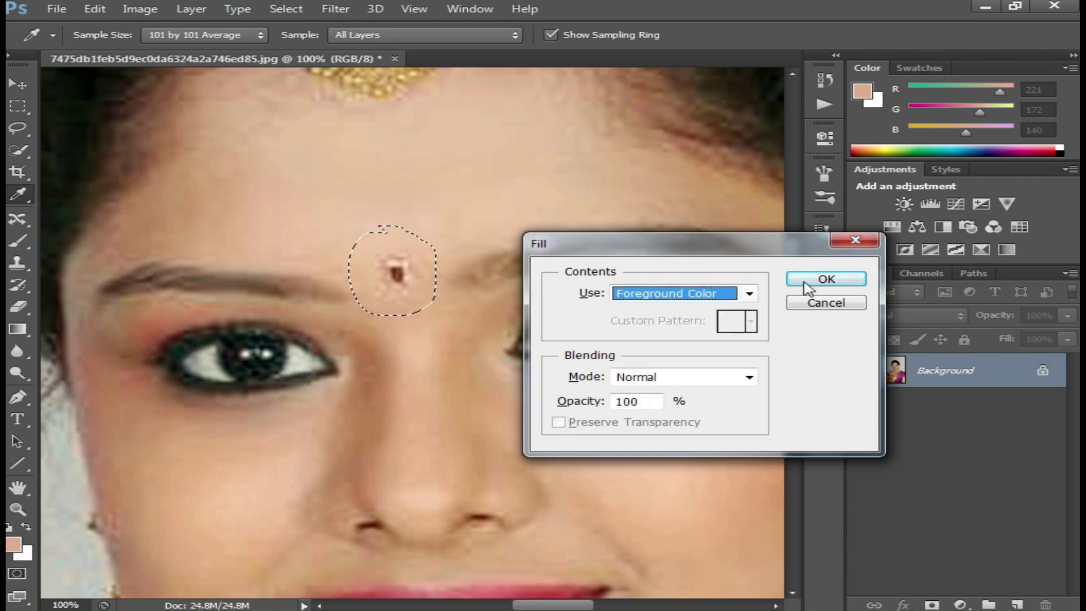
{"action": "left_click", "coordinate": [826, 279]}
{"action": "key", "text": "l"}
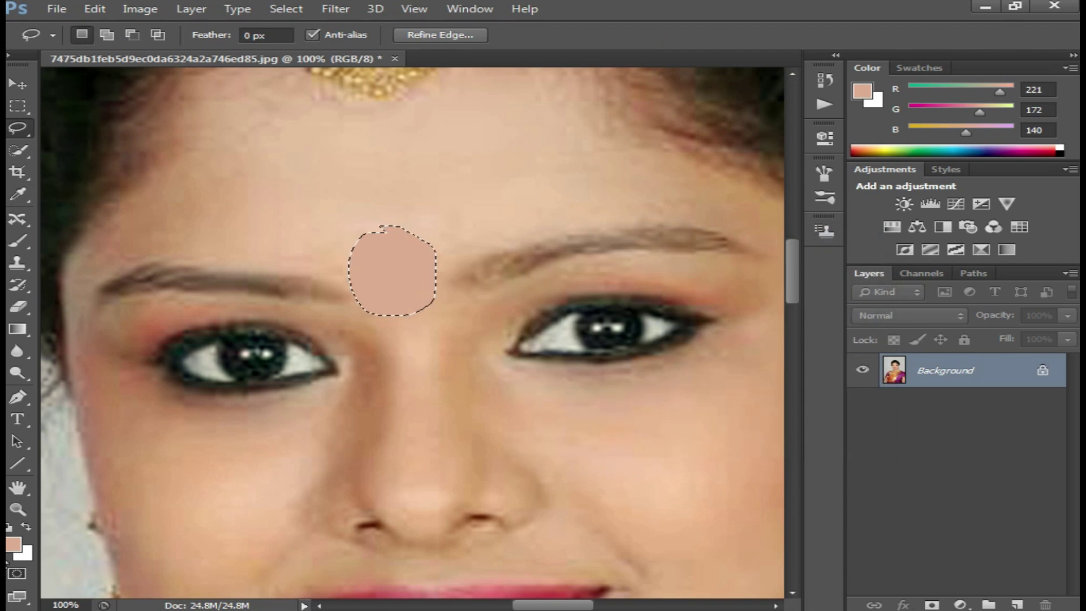
{"action": "key", "text": "ctrl+d"}
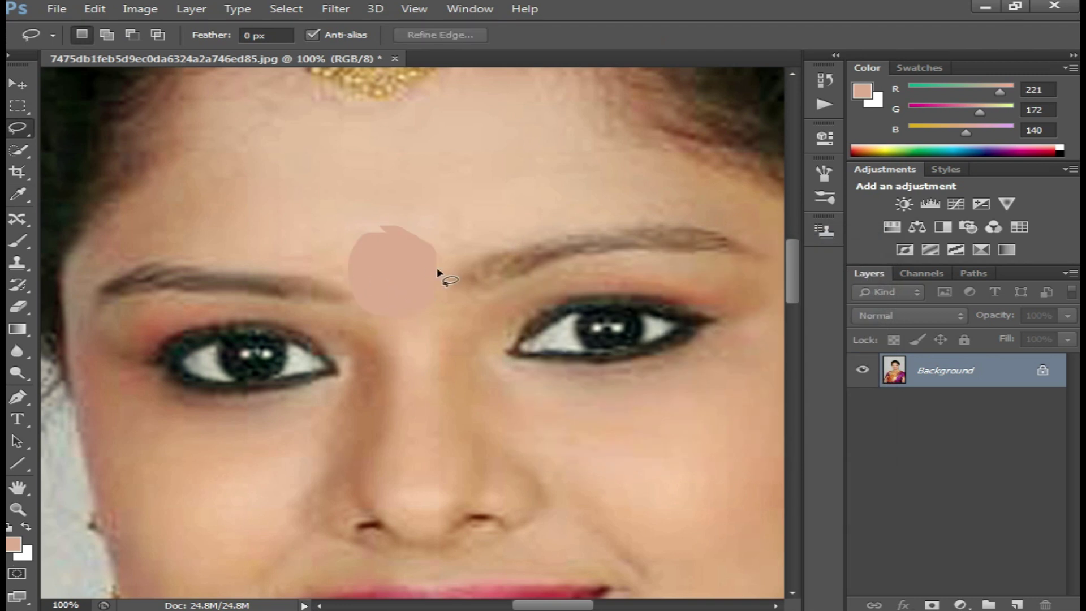
{"action": "key", "text": "ctrl+alt+z"}
{"action": "key", "text": "ctrl+alt+z"}
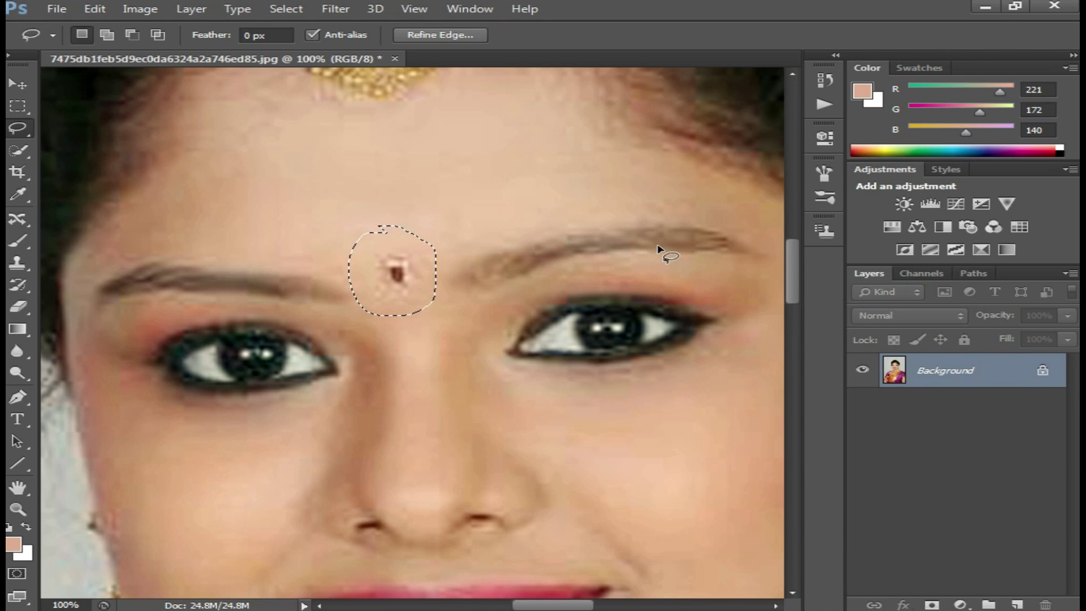
Fill the forehead selection with the white background colour, then undo it.
{"action": "right_click", "coordinate": [563, 208]}
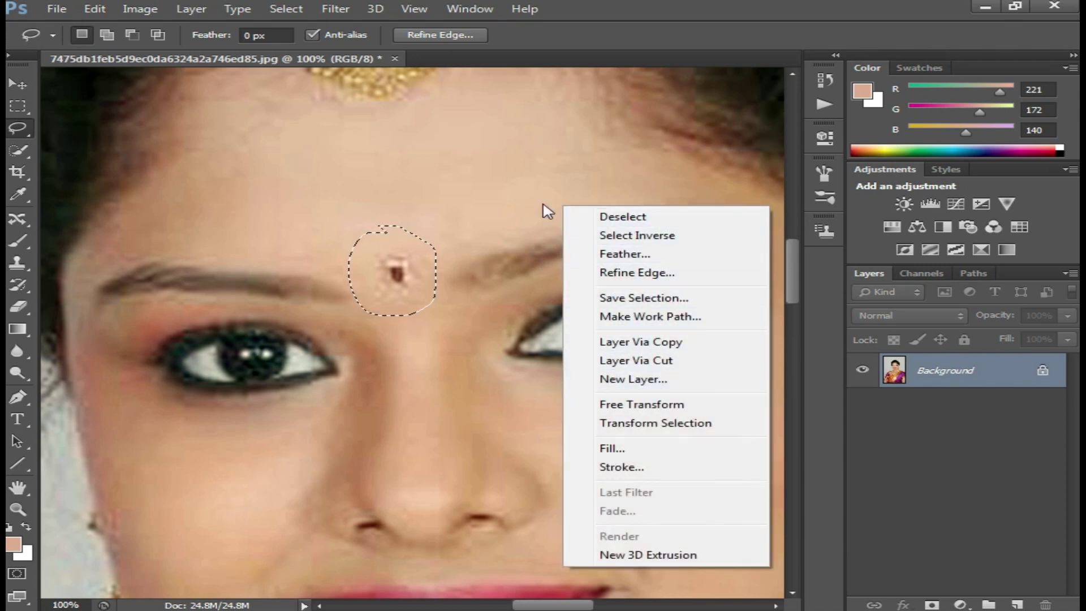
{"action": "left_click", "coordinate": [544, 210]}
{"action": "key", "text": "i"}
{"action": "key", "text": "shift+F5"}
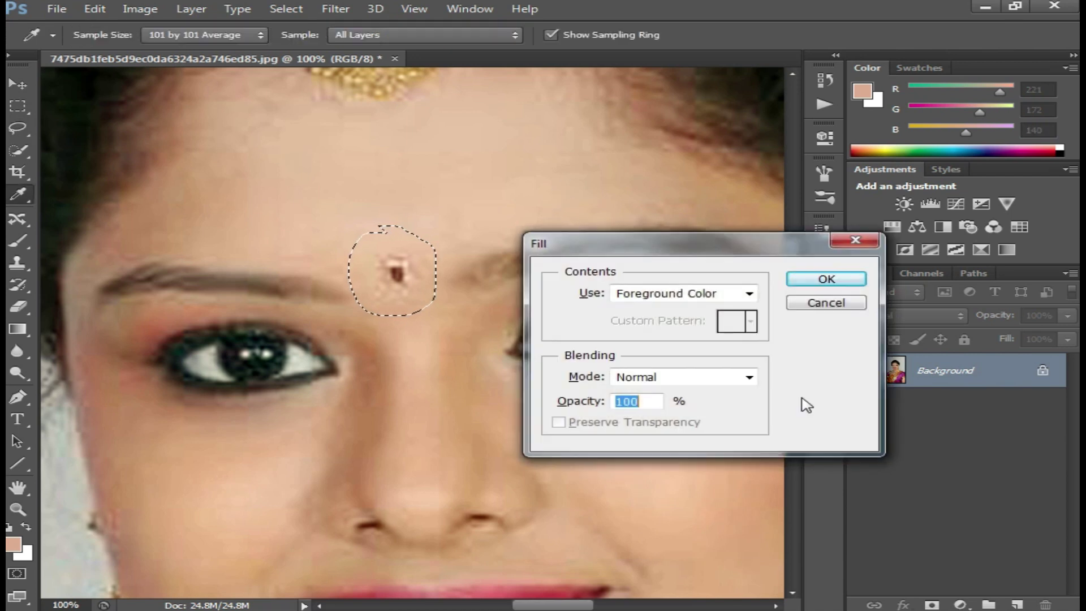
{"action": "left_click", "coordinate": [748, 293]}
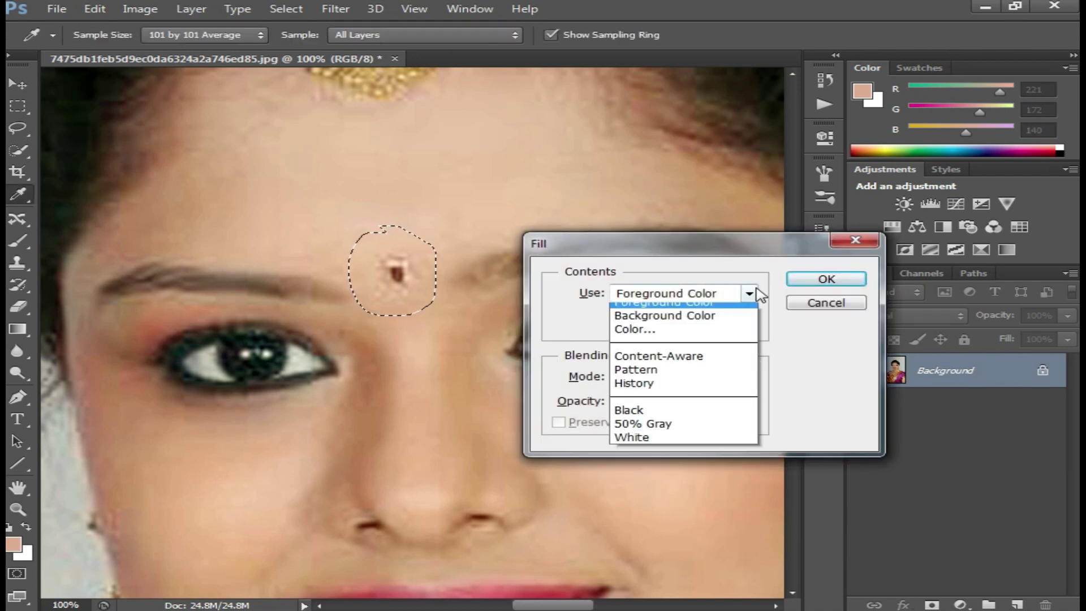
{"action": "left_click", "coordinate": [709, 334]}
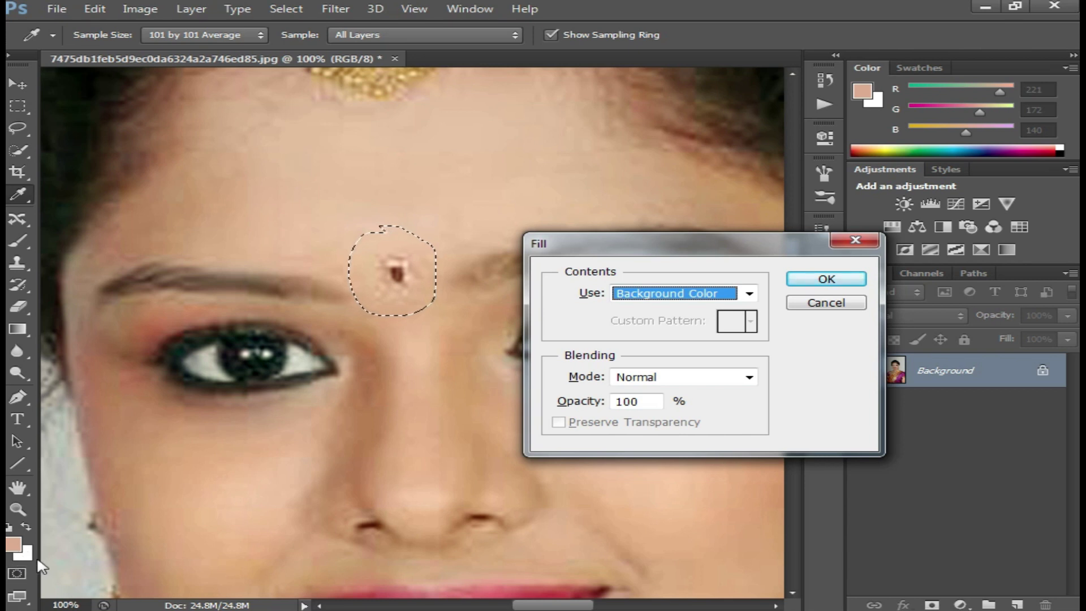
{"action": "left_click", "coordinate": [827, 281]}
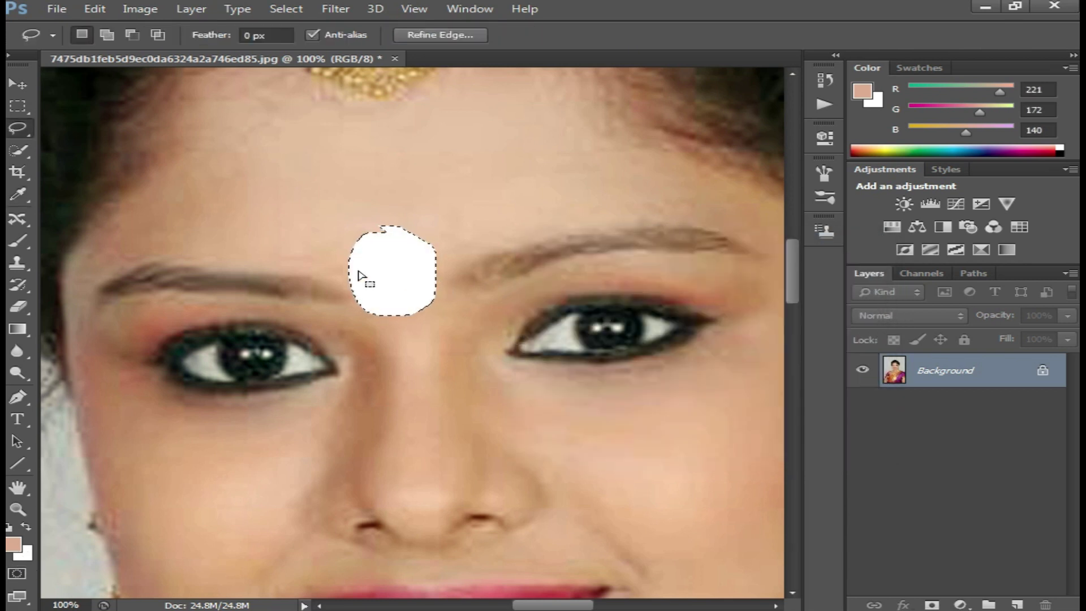
{"action": "key", "text": "ctrl+z"}
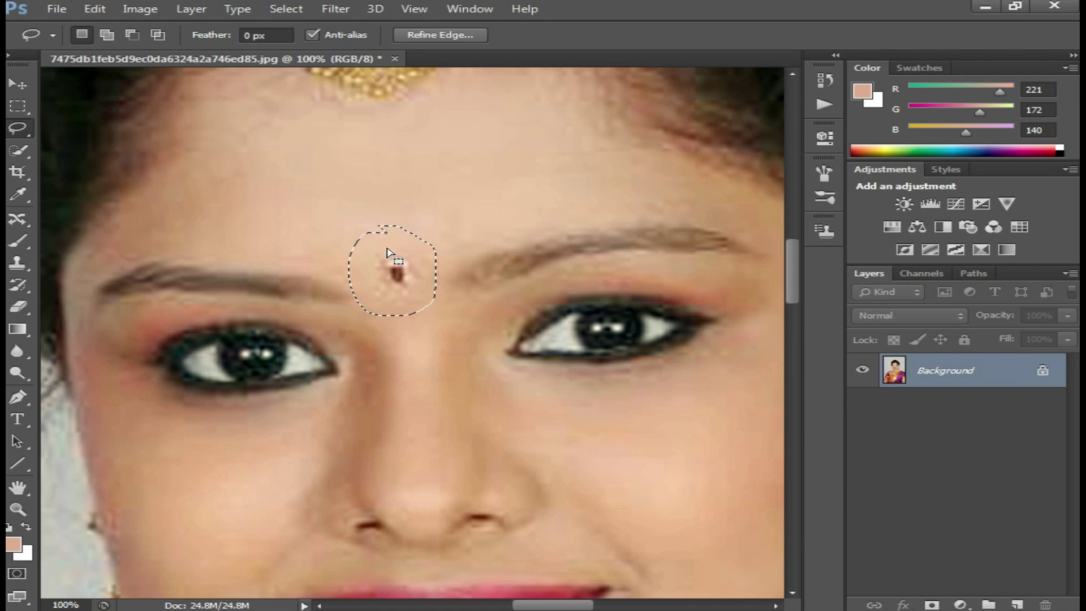
Fill the forehead selection using Content-Aware to remove the spot.
{"action": "key", "text": "i"}
{"action": "key", "text": "shift+F5"}
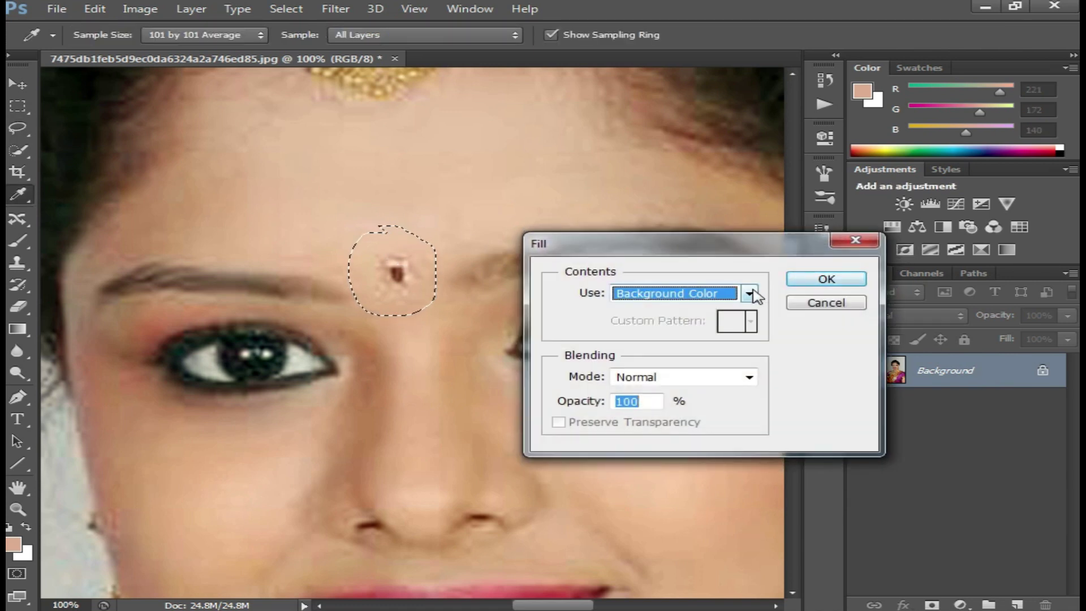
{"action": "left_click", "coordinate": [752, 292]}
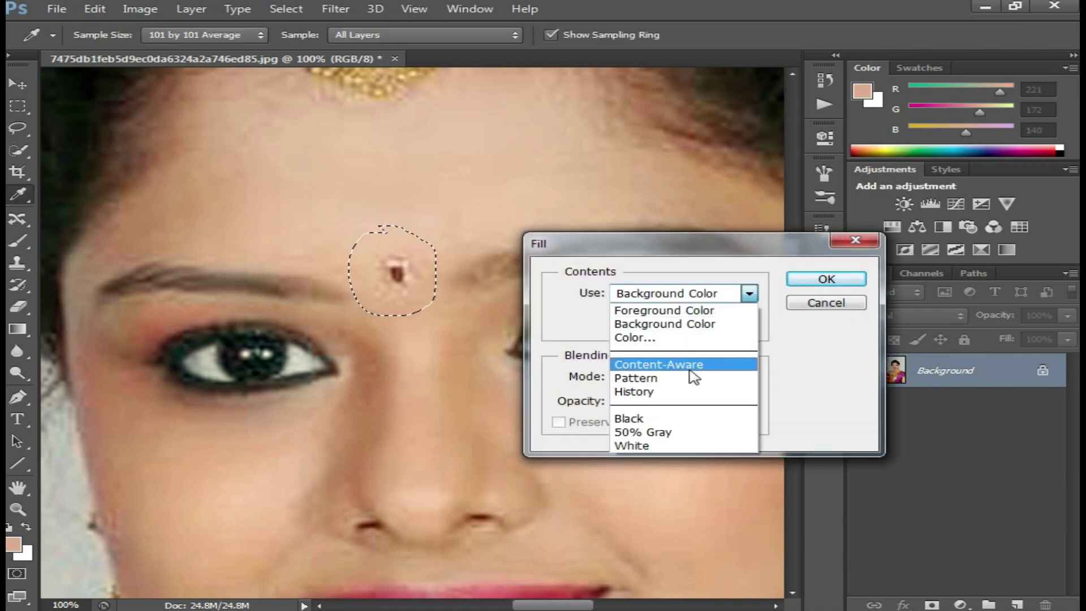
{"action": "left_click", "coordinate": [700, 372]}
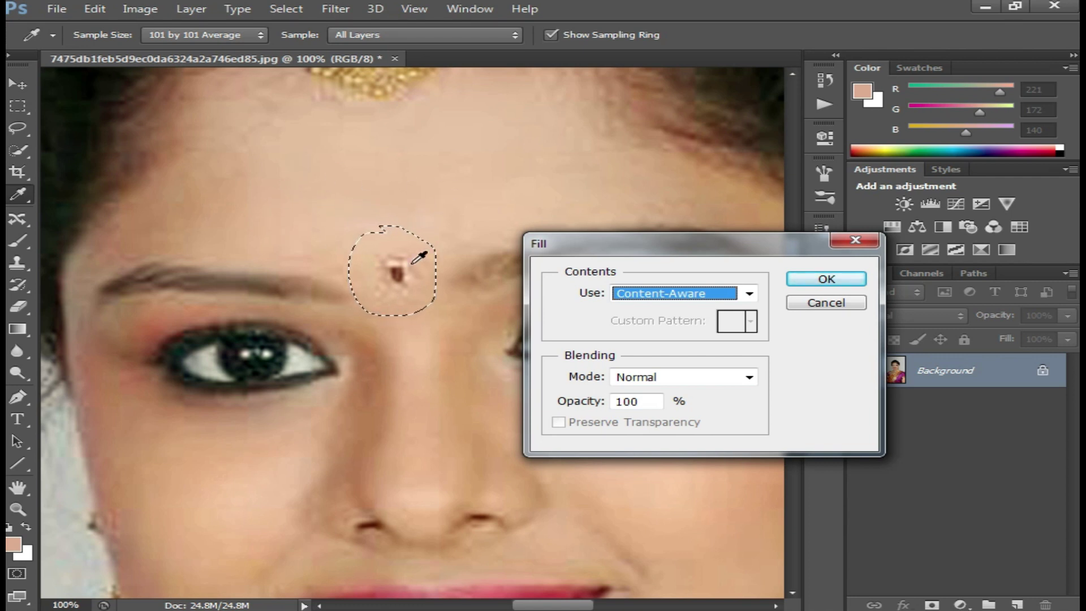
{"action": "left_click", "coordinate": [841, 279]}
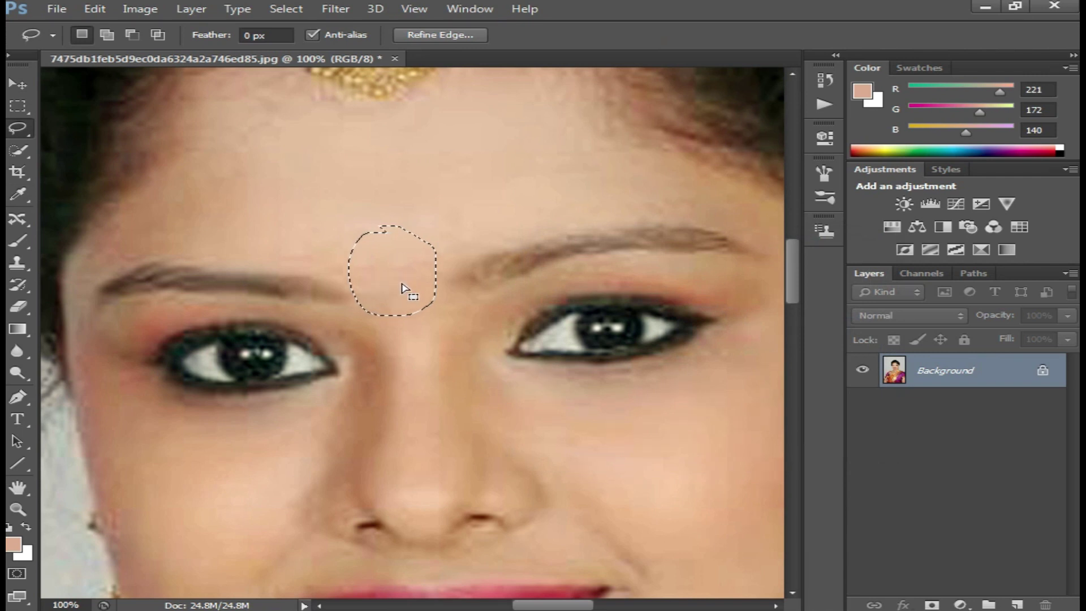
Undo the content-aware fill, cancel the Fill dialog, and deselect the spot.
{"action": "key", "text": "ctrl+z"}
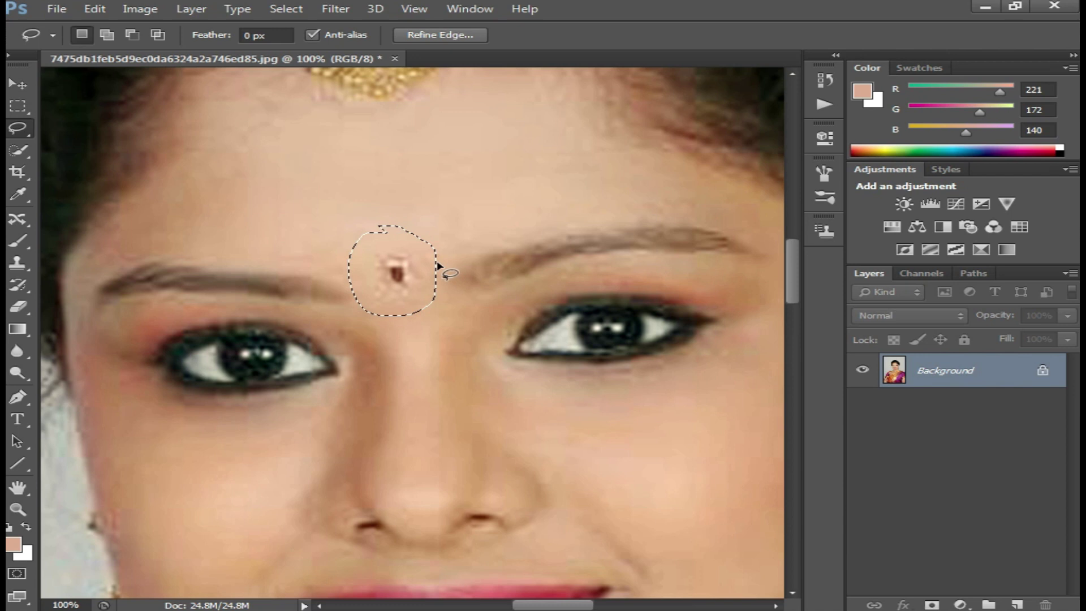
{"action": "key", "text": "i"}
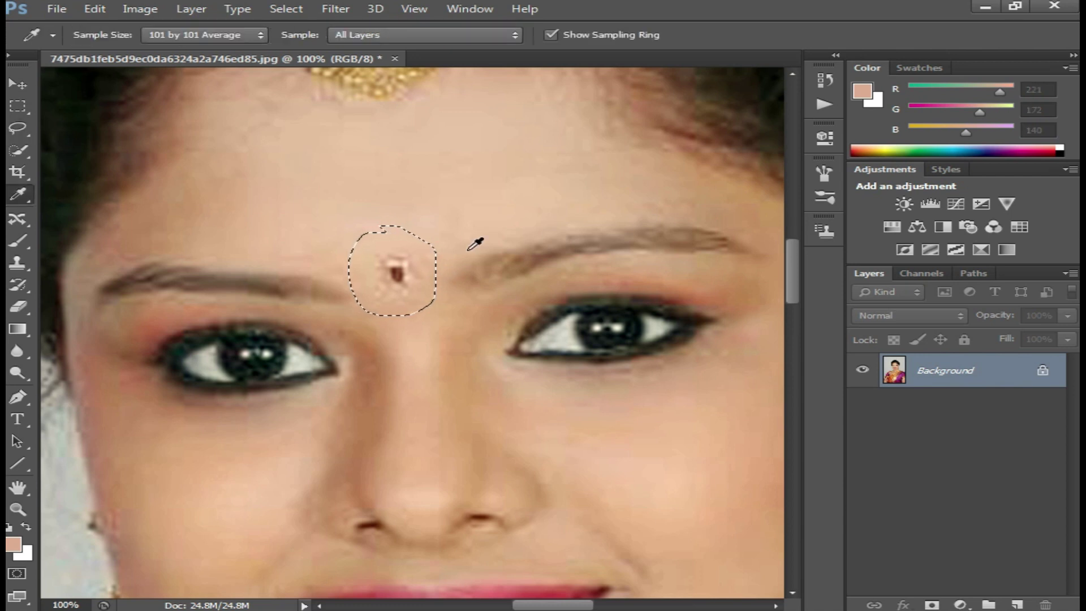
{"action": "key", "text": "shift+BackSpace"}
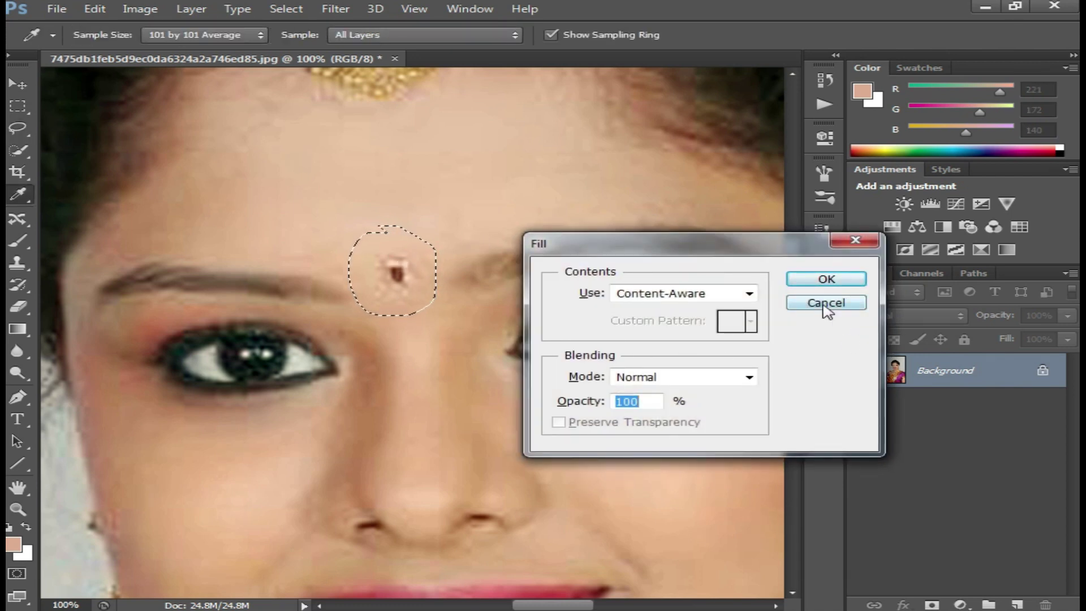
{"action": "left_click", "coordinate": [826, 303]}
{"action": "key", "text": "l"}
{"action": "key", "text": "ctrl+d"}
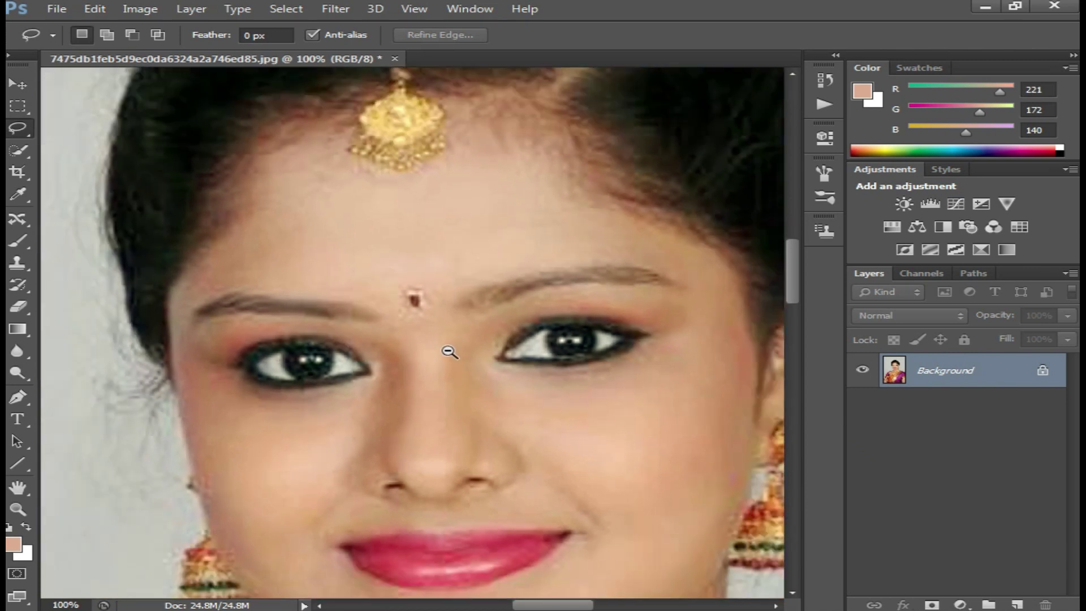
Zoom out and back in on the forehead, dismissing the no-pixels-selected warnings.
{"action": "left_click", "coordinate": [461, 374], "text": "ctrl+alt"}
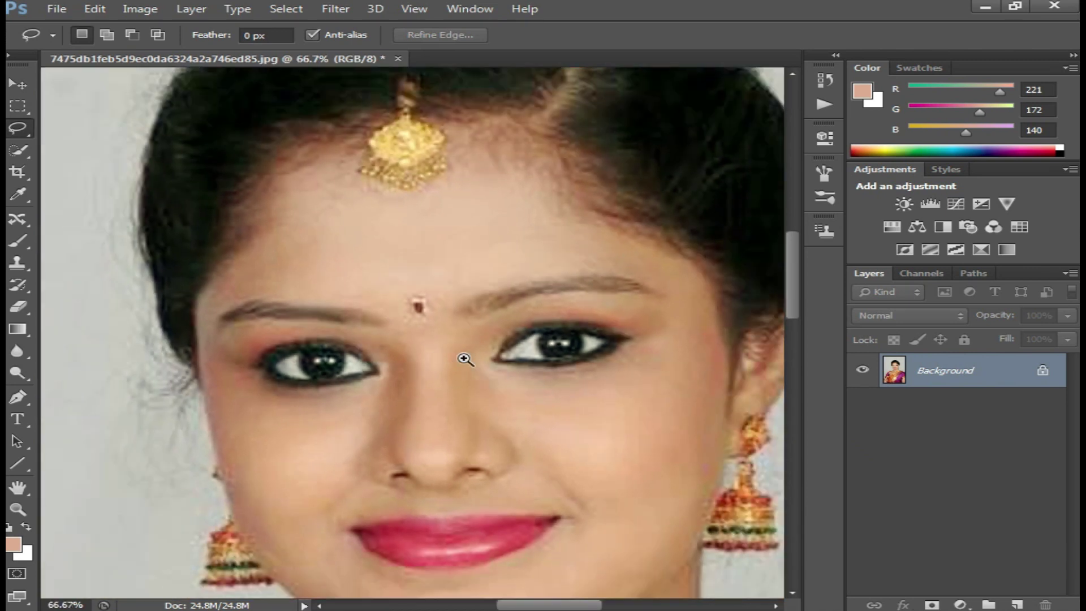
{"action": "left_click", "coordinate": [463, 359], "text": "ctrl"}
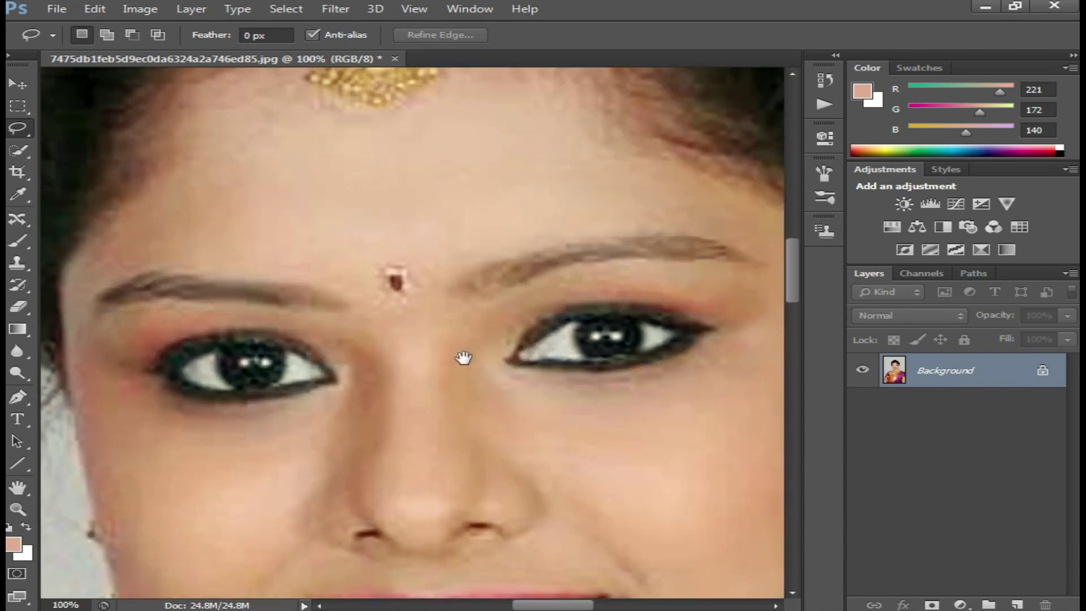
{"action": "left_click", "coordinate": [381, 244]}
{"action": "left_click", "coordinate": [543, 237]}
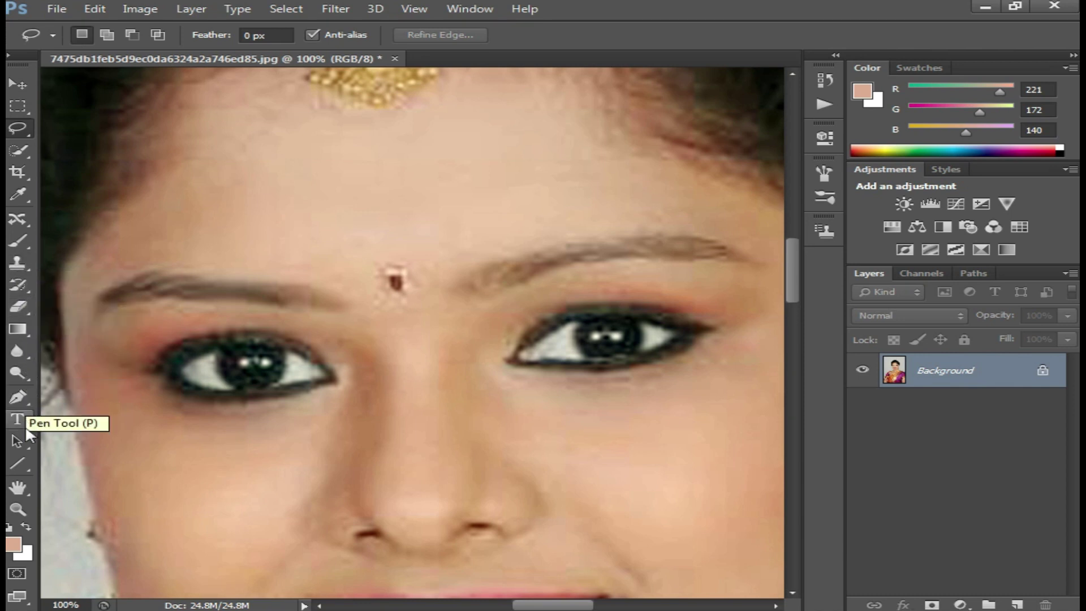
Try moving the forehead spot with the Content-Aware Move Tool, then undo it.
{"action": "left_click", "coordinate": [30, 152]}
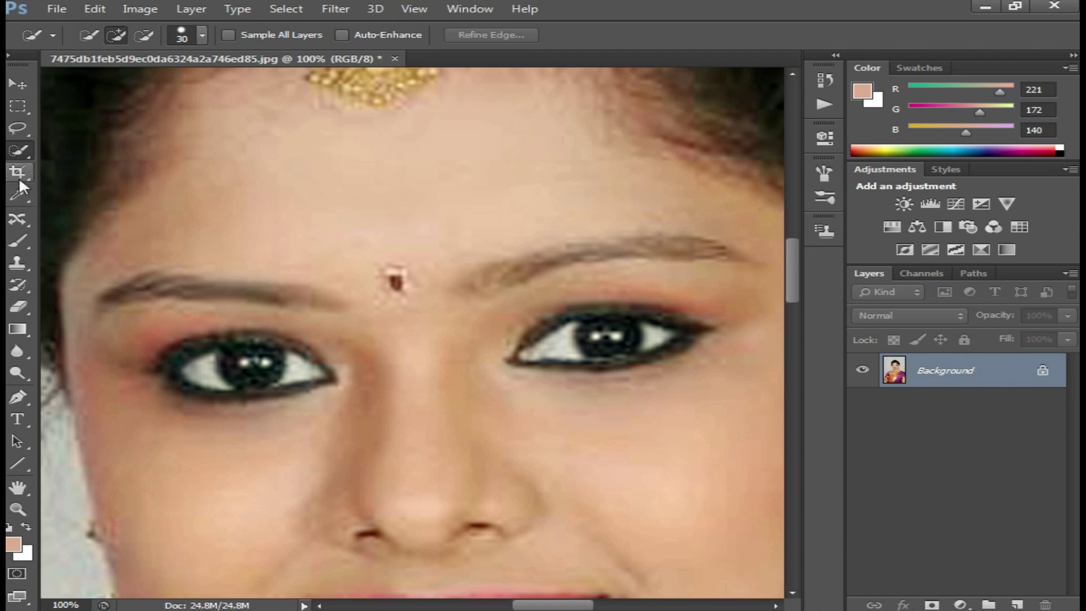
{"action": "left_click", "coordinate": [27, 223]}
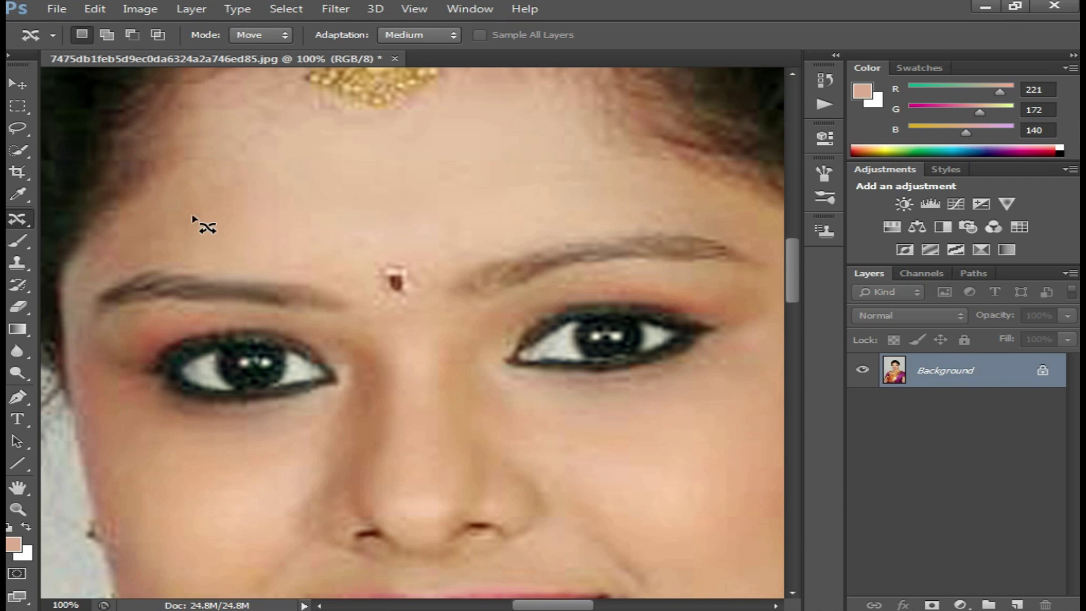
{"action": "right_click", "coordinate": [27, 223]}
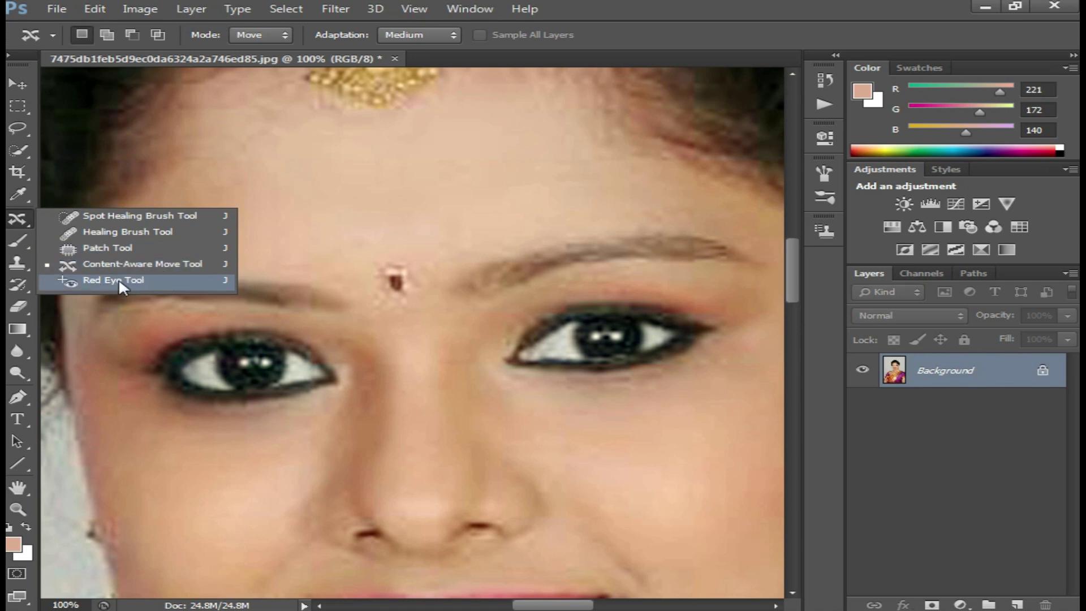
{"action": "left_click", "coordinate": [97, 264]}
{"action": "mouse_move", "coordinate": [377, 240]}
{"action": "left_mouse_down"}
{"action": "mouse_move", "coordinate": [360, 255]}
{"action": "mouse_move", "coordinate": [421, 198]}
{"action": "left_mouse_up"}
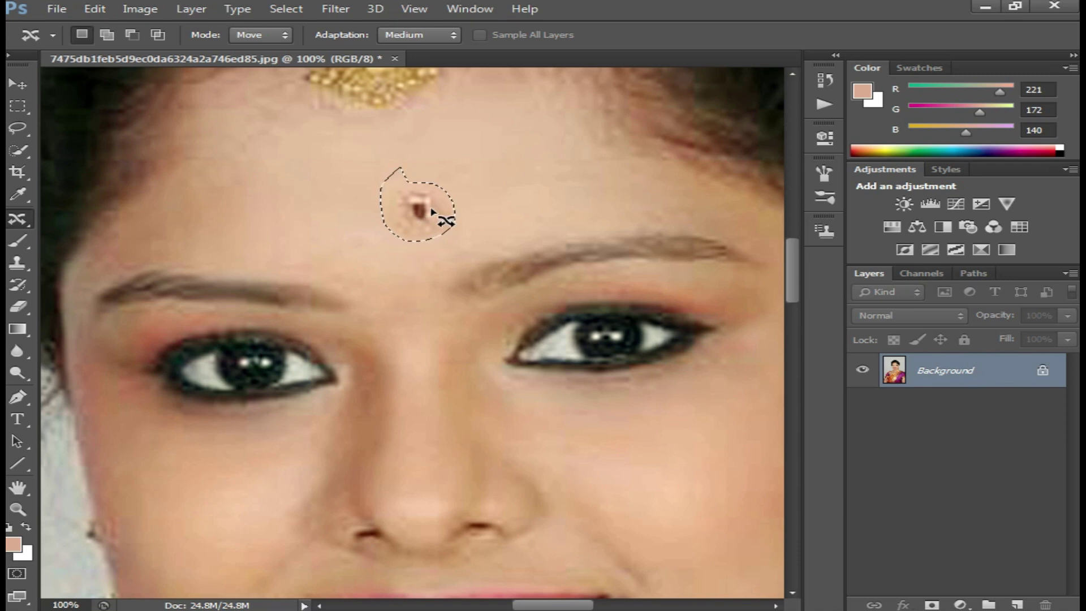
{"action": "key", "text": "ctrl+z"}
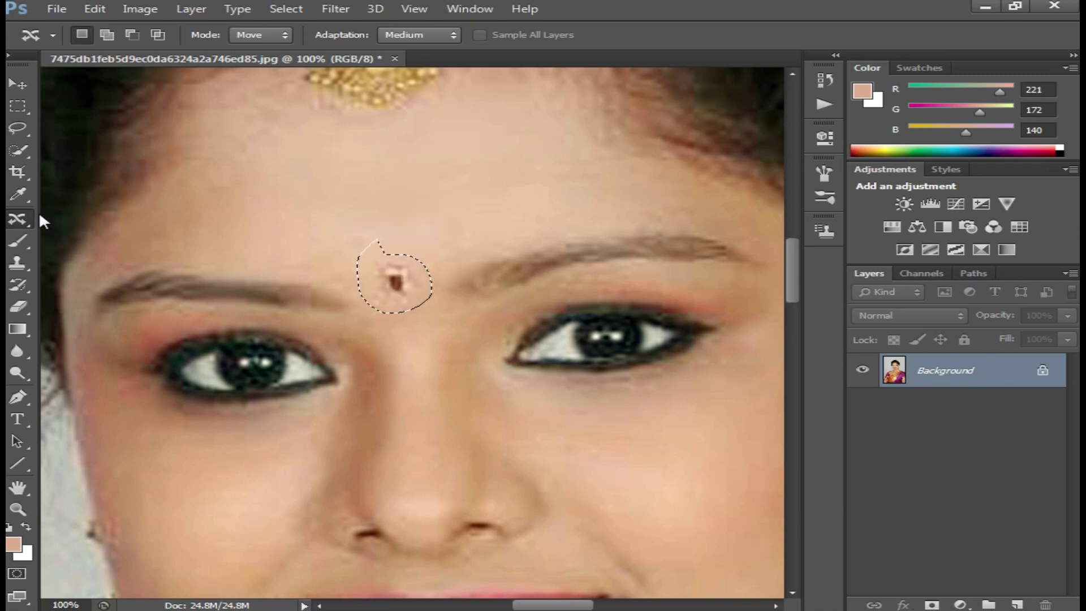
Patch the dark spot with clean forehead skin using the Patch Tool, then deselect.
{"action": "left_click", "coordinate": [29, 220]}
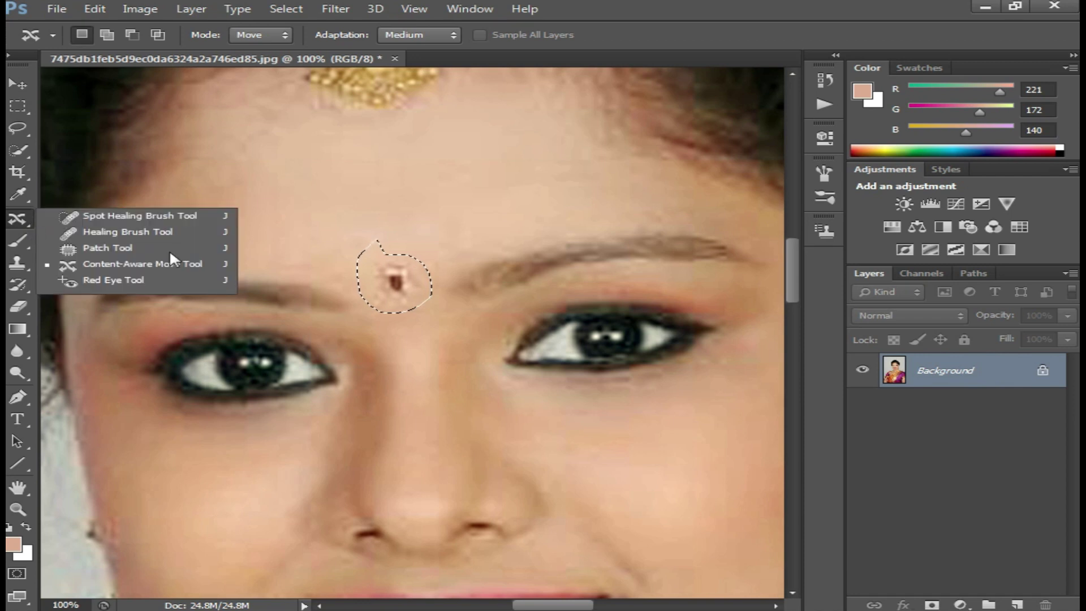
{"action": "left_click", "coordinate": [102, 253]}
{"action": "mouse_move", "coordinate": [362, 244]}
{"action": "left_mouse_down"}
{"action": "mouse_move", "coordinate": [350, 257]}
{"action": "mouse_move", "coordinate": [355, 288]}
{"action": "mouse_move", "coordinate": [424, 202]}
{"action": "mouse_move", "coordinate": [288, 218]}
{"action": "left_mouse_up"}
{"action": "key", "text": "ctrl+d"}
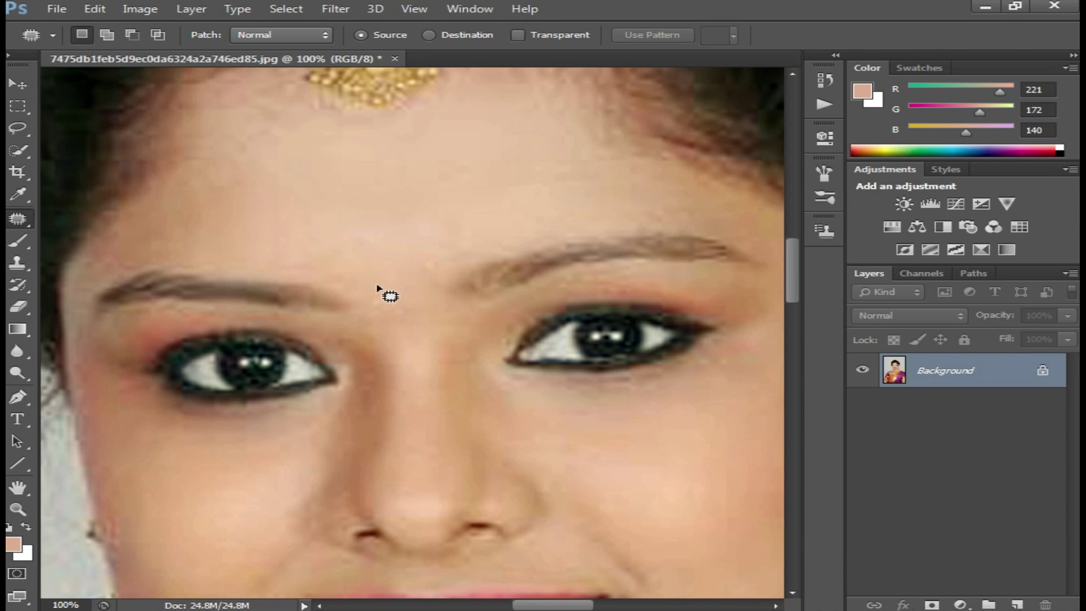
Undo the patch, then heal the spot with Healing Brush from sampled skin and undo it.
{"action": "left_click_drag", "start_coordinate": [349, 243], "coordinate": [351, 252]}
{"action": "key", "text": "ctrl+z"}
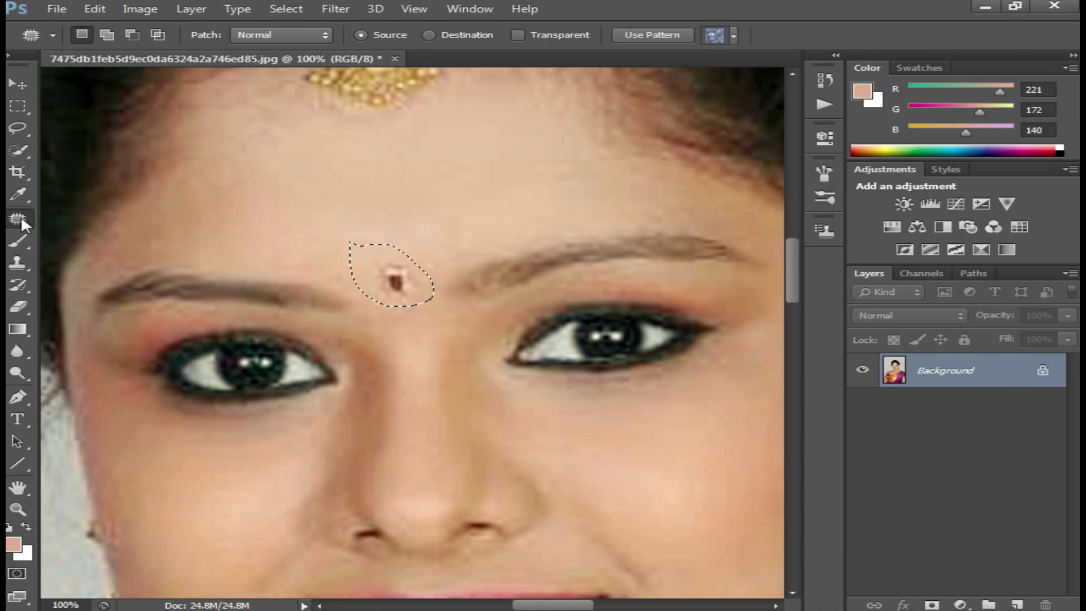
{"action": "right_click", "coordinate": [21, 221]}
{"action": "left_click", "coordinate": [136, 233]}
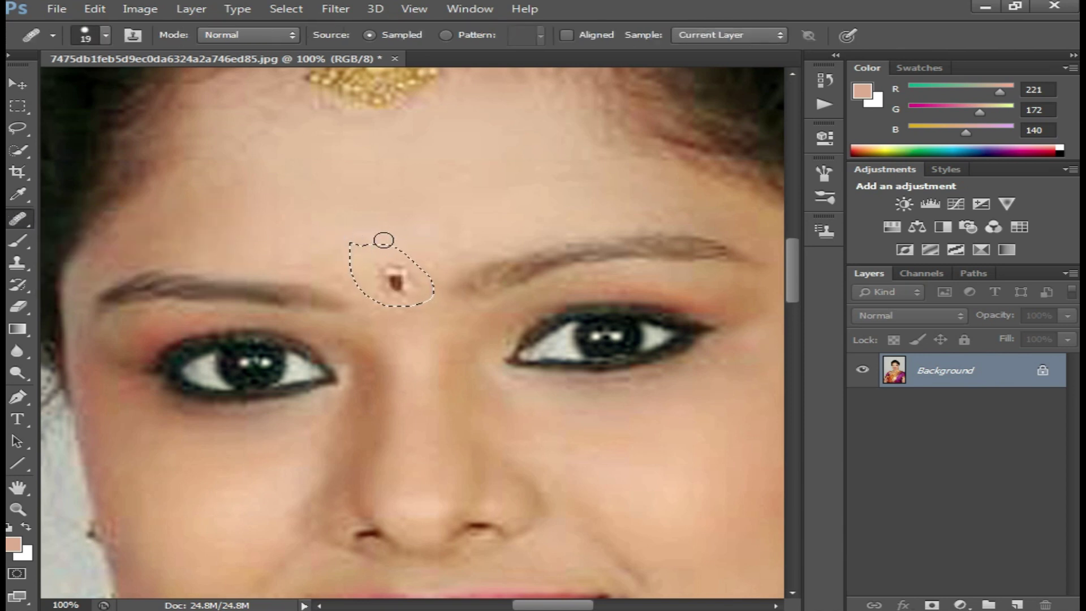
{"action": "left_click", "coordinate": [413, 218]}
{"action": "left_click", "coordinate": [575, 239]}
{"action": "left_click", "coordinate": [404, 218], "text": "alt"}
{"action": "left_click_drag", "start_coordinate": [395, 279], "coordinate": [378, 266]}
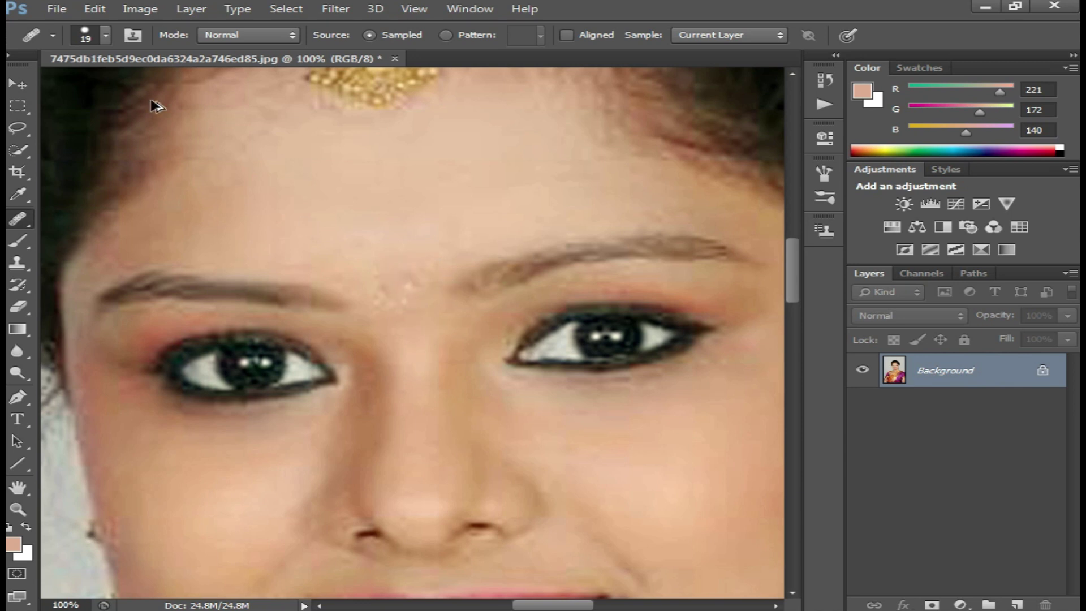
{"action": "key", "text": "ctrl+alt+z"}
{"action": "key", "text": "ctrl+alt+z"}
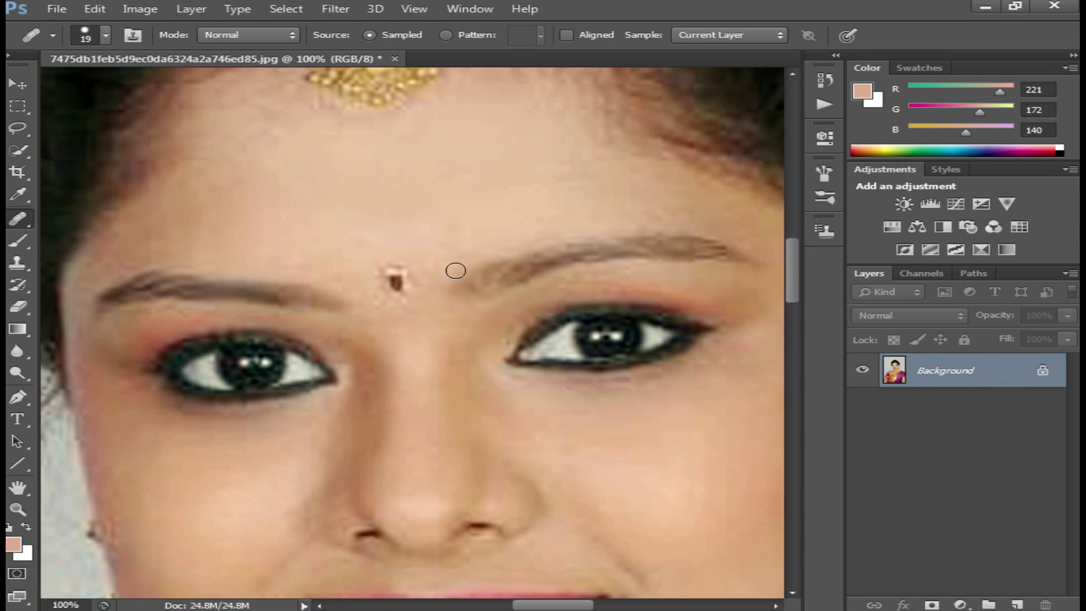
Lasso the bindi, hide it with a content-aware fill, then undo the fill.
{"action": "left_click", "coordinate": [18, 129]}
{"action": "left_click_drag", "start_coordinate": [331, 230], "coordinate": [338, 249]}
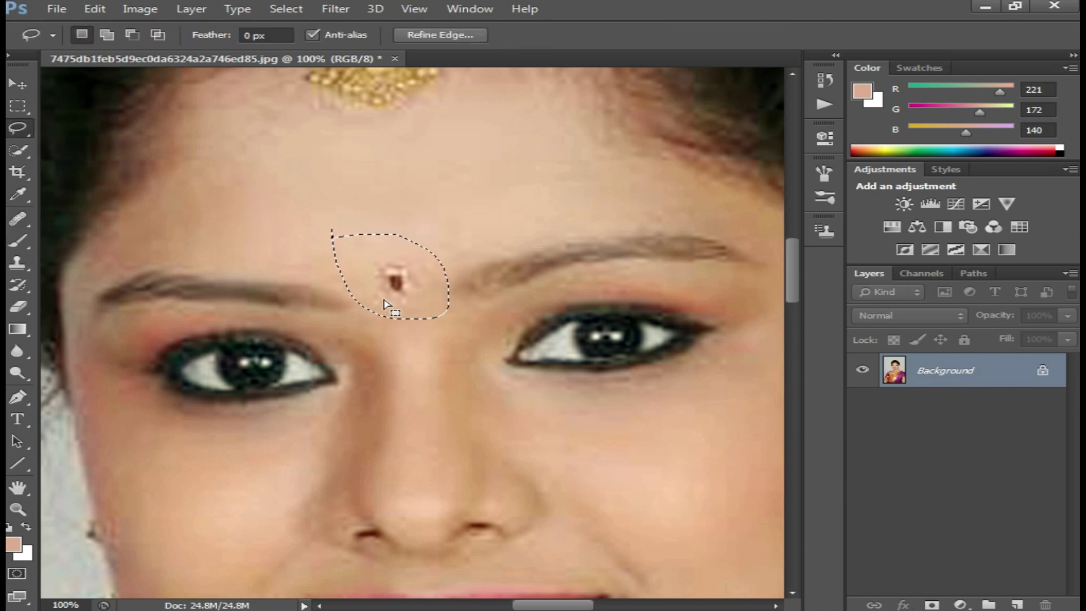
{"action": "key", "text": "shift+F5"}
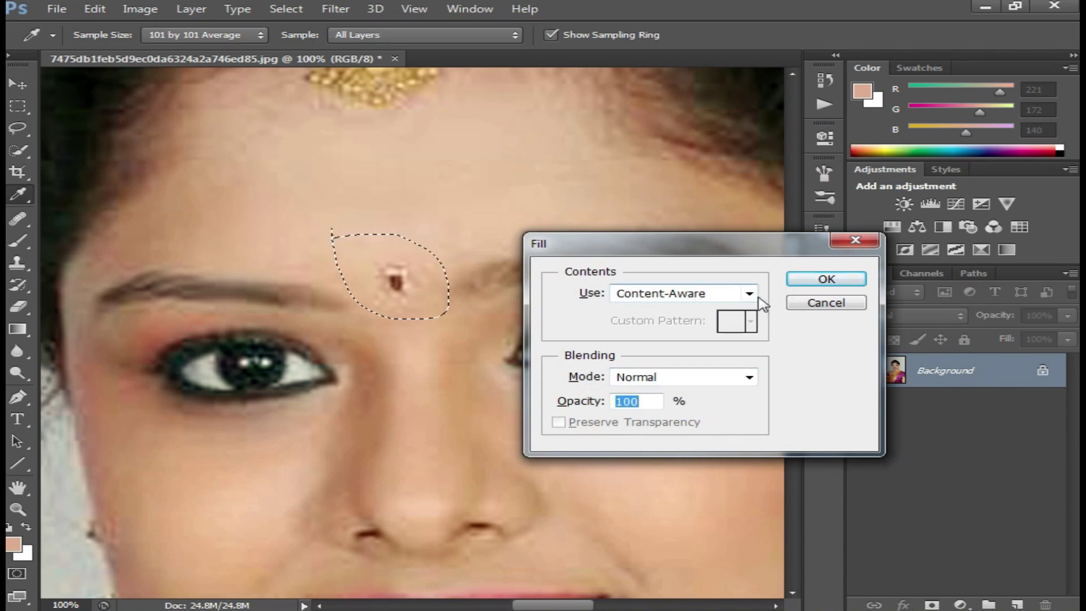
{"action": "left_click", "coordinate": [826, 285]}
{"action": "key", "text": "l"}
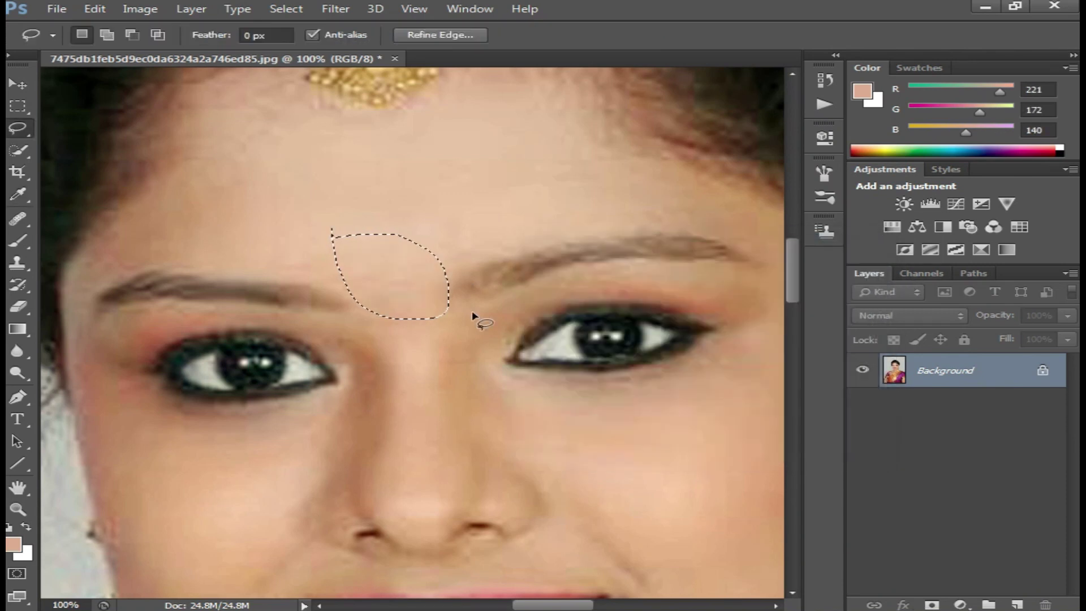
{"action": "key", "text": "ctrl+z"}
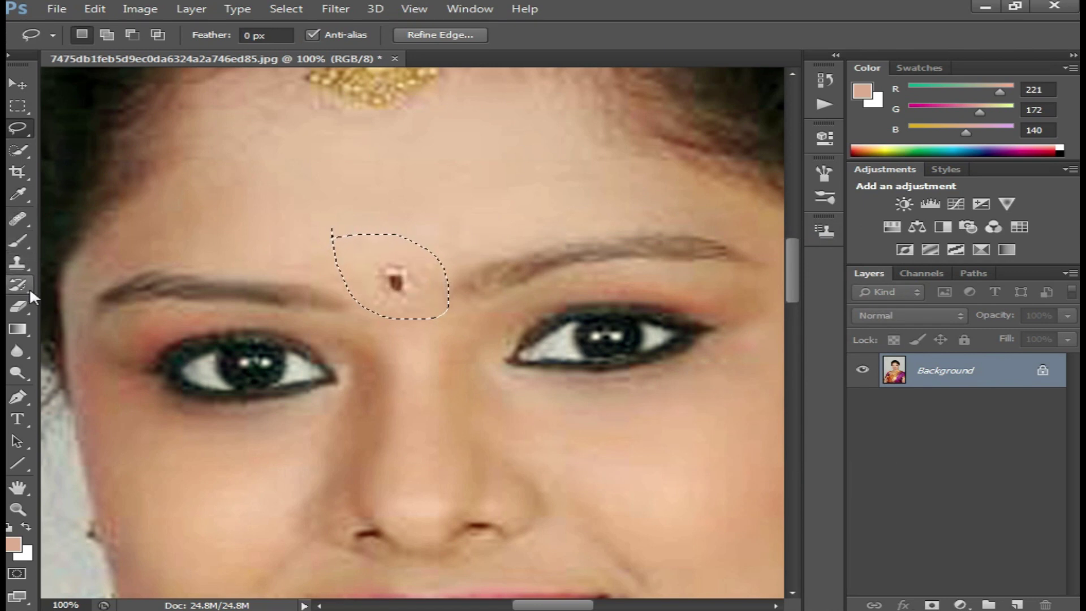
Drag the selected spot up-left with Content-Aware Move, then undo and deselect.
{"action": "left_click", "coordinate": [29, 221]}
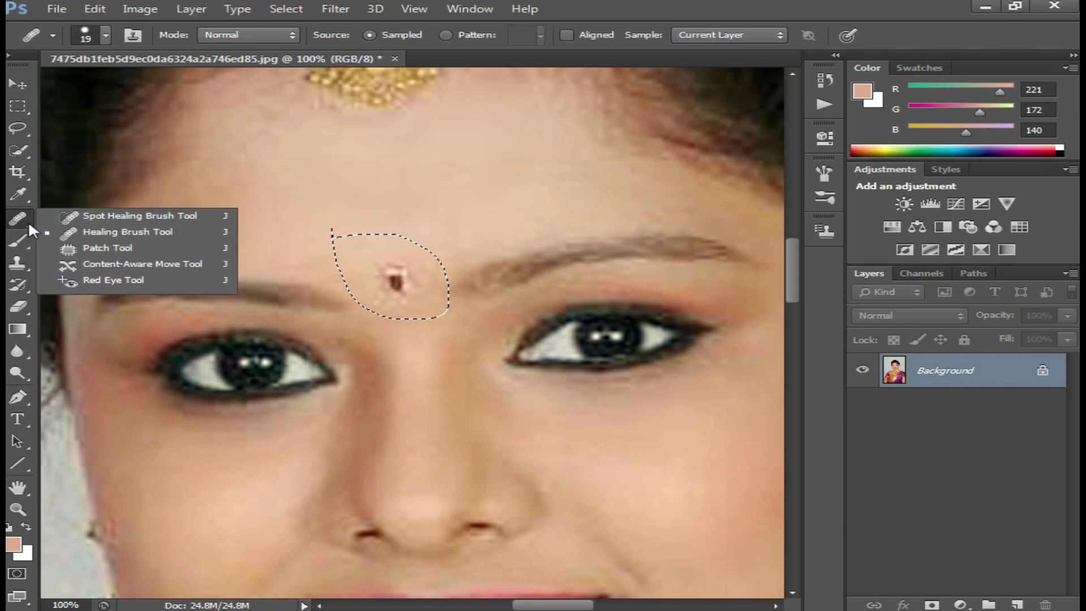
{"action": "left_click", "coordinate": [191, 265]}
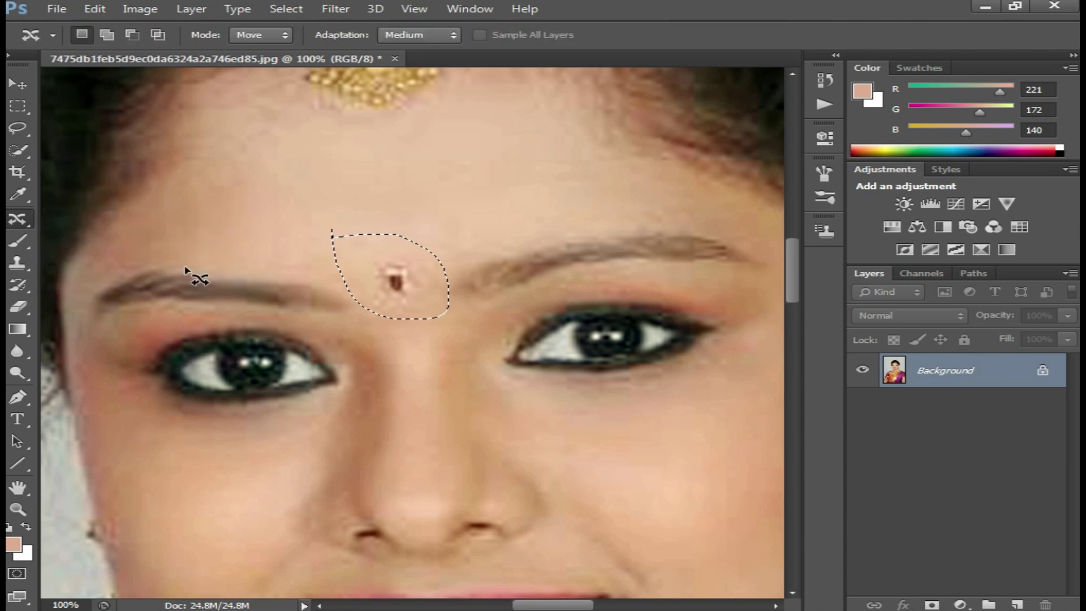
{"action": "mouse_move", "coordinate": [401, 266]}
{"action": "left_mouse_down"}
{"action": "mouse_move", "coordinate": [422, 173]}
{"action": "mouse_move", "coordinate": [51, 129]}
{"action": "left_mouse_up"}
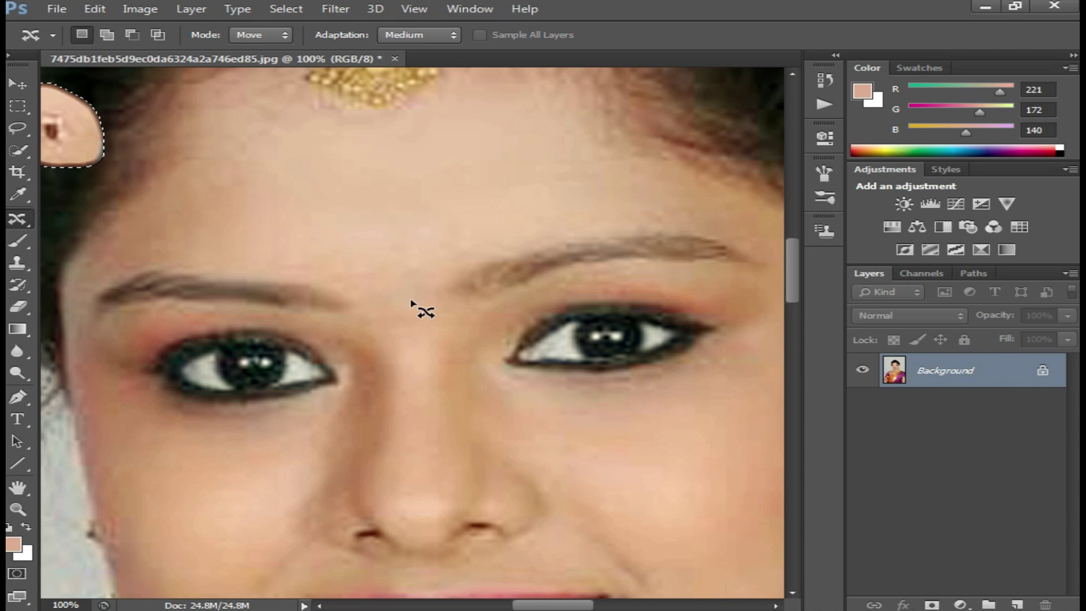
{"action": "left_click", "coordinate": [448, 292], "text": "alt"}
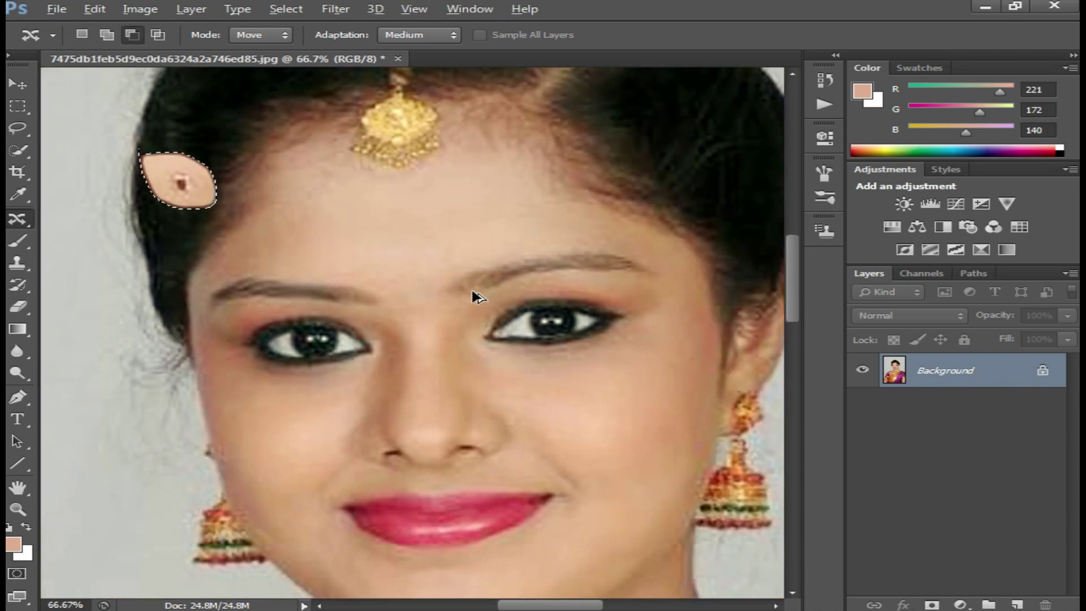
{"action": "key", "text": "ctrl+alt+z"}
{"action": "key", "text": "ctrl+alt+z"}
{"action": "key", "text": "ctrl+d"}
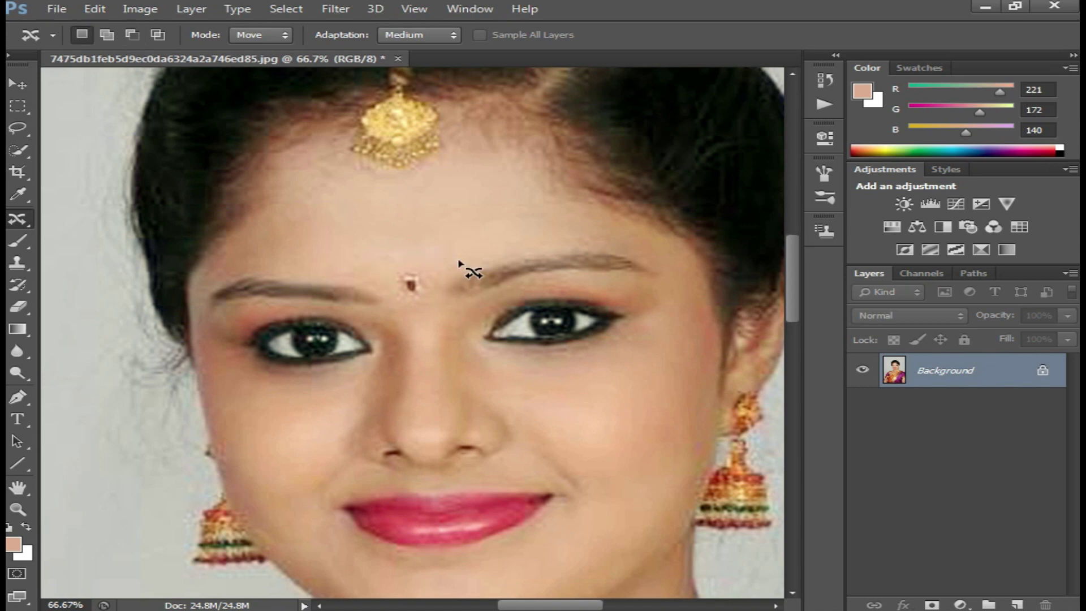
{"action": "scroll", "coordinate": [451, 293], "scroll_direction": "up", "scroll_amount": 1}
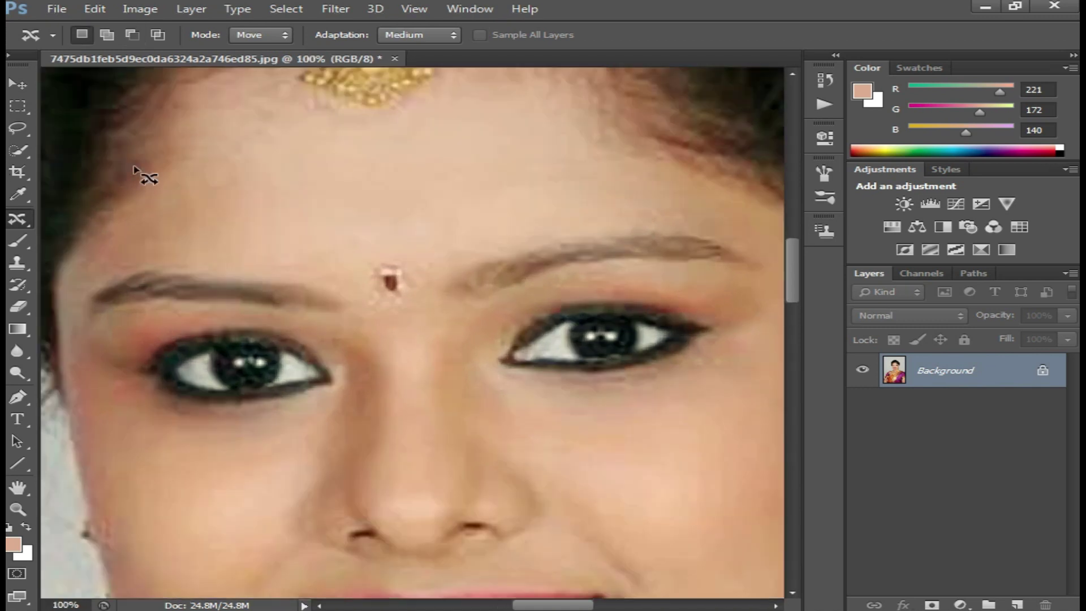
Lasso the mole between the eyebrows, content-aware fill it, then deselect.
{"action": "left_click", "coordinate": [19, 129]}
{"action": "mouse_move", "coordinate": [431, 308]}
{"action": "left_mouse_down"}
{"action": "mouse_move", "coordinate": [366, 251]}
{"action": "mouse_move", "coordinate": [396, 235]}
{"action": "left_mouse_up"}
{"action": "key", "text": "shift+BackSpace"}
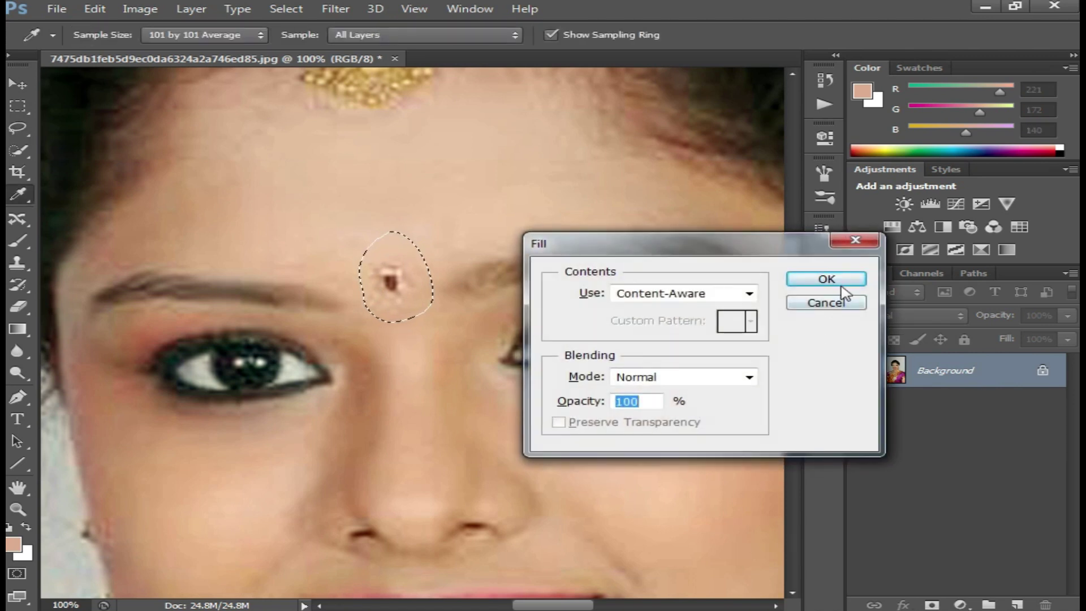
{"action": "left_click", "coordinate": [826, 279]}
{"action": "key", "text": "ctrl+d"}
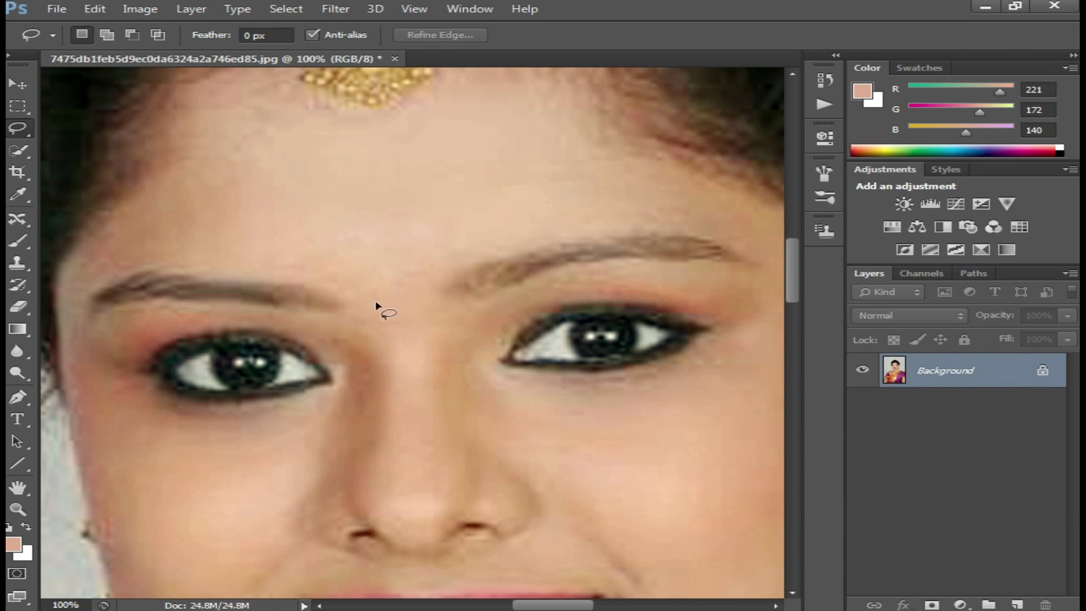
Zoom out to view the whole face and drop the extra forehead selection.
{"action": "left_click_drag", "start_coordinate": [383, 309], "coordinate": [390, 321]}
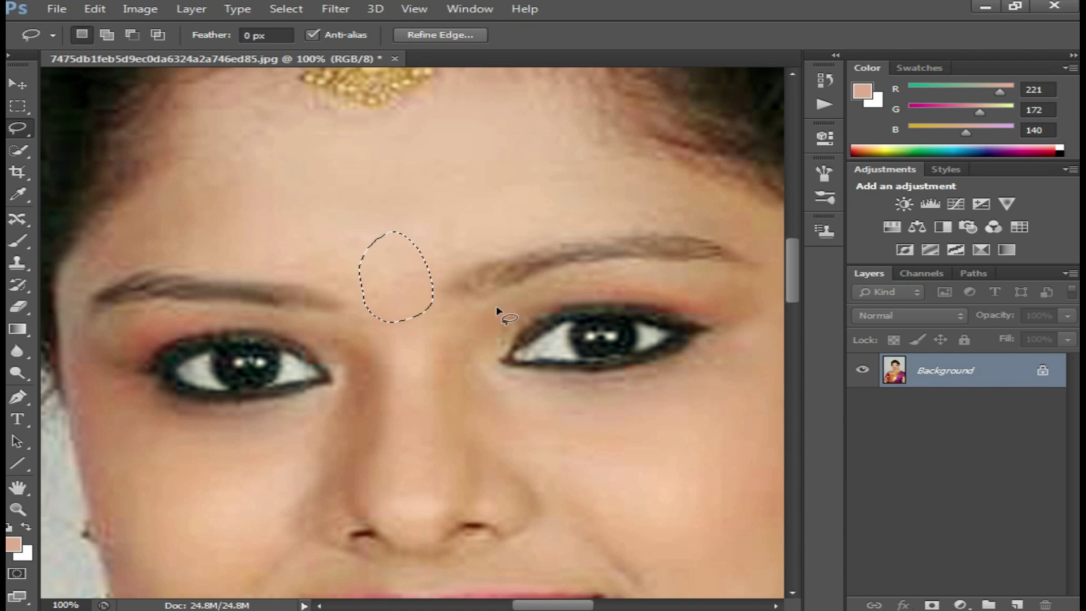
{"action": "scroll", "coordinate": [523, 346], "scroll_direction": "down", "scroll_amount": 2}
{"action": "key", "text": "ctrl+minus"}
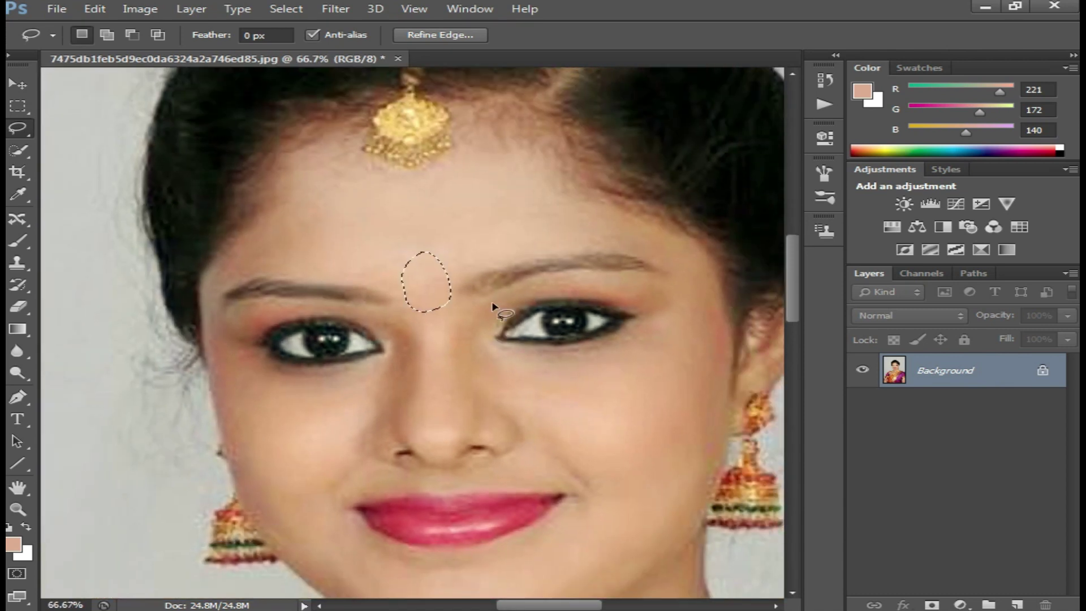
{"action": "key", "text": "ctrl+d"}
Zoom out and float the tools panel over the canvas as two columns.
{"action": "left_click", "coordinate": [569, 434], "text": "alt"}
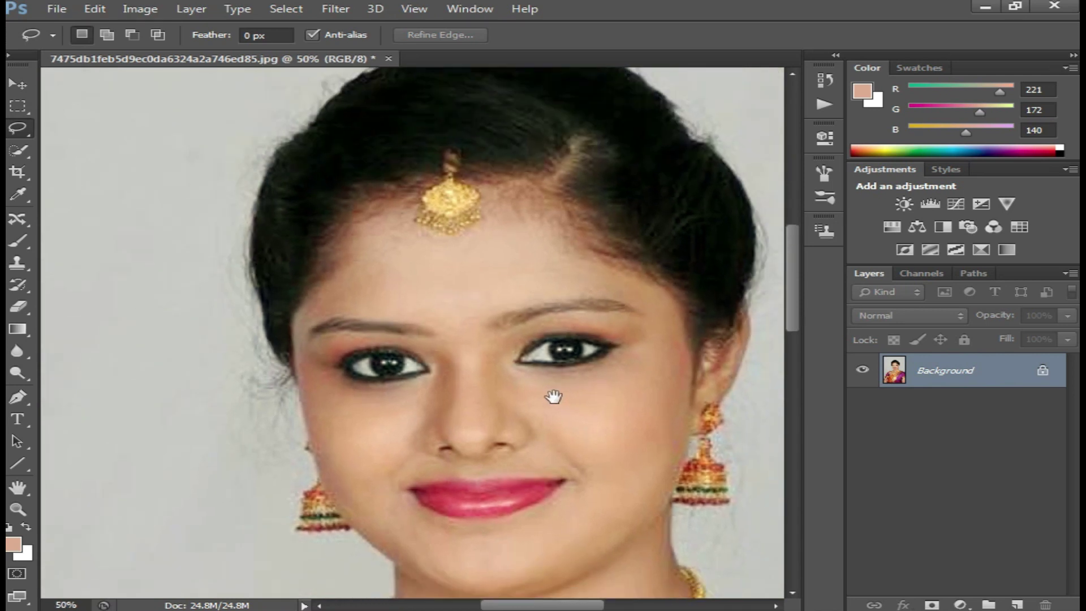
{"action": "left_click_drag", "start_coordinate": [538, 347], "coordinate": [518, 385]}
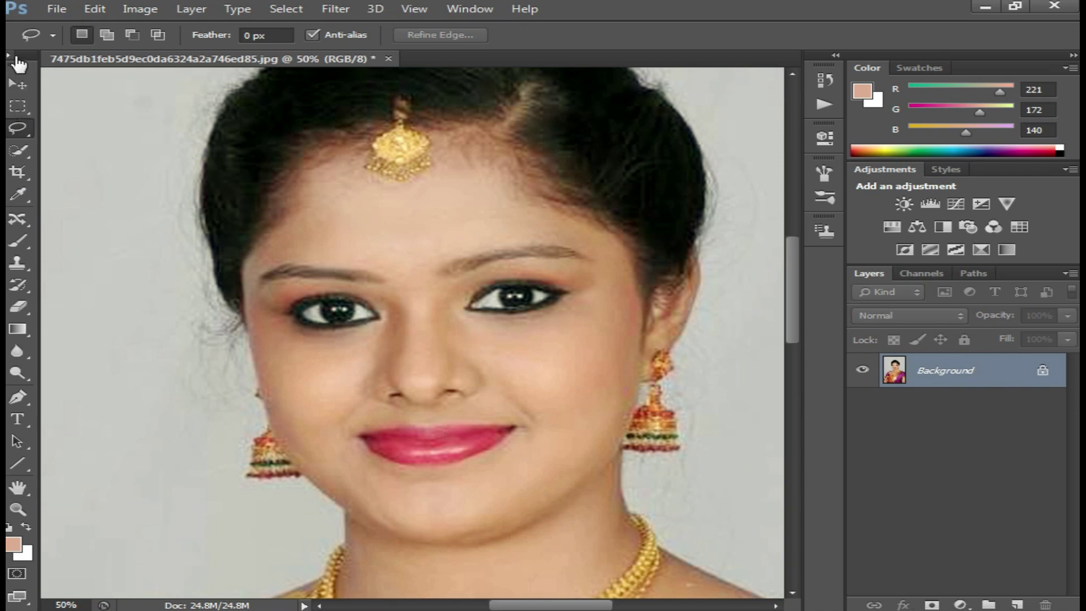
{"action": "left_click_drag", "start_coordinate": [30, 55], "coordinate": [67, 63]}
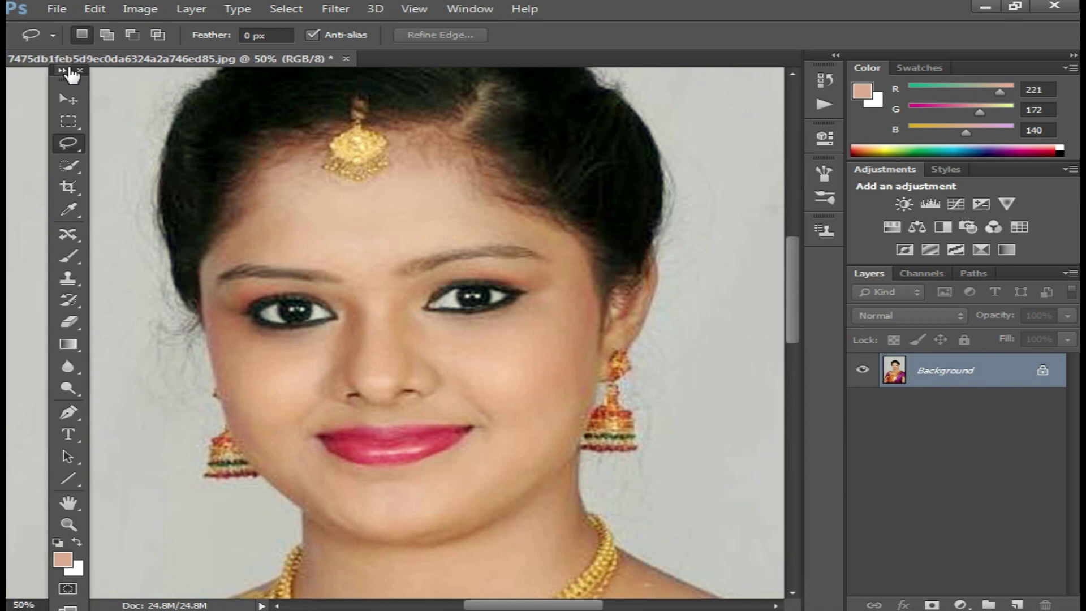
{"action": "left_click", "coordinate": [60, 68]}
{"action": "left_click_drag", "start_coordinate": [67, 69], "coordinate": [40, 76]}
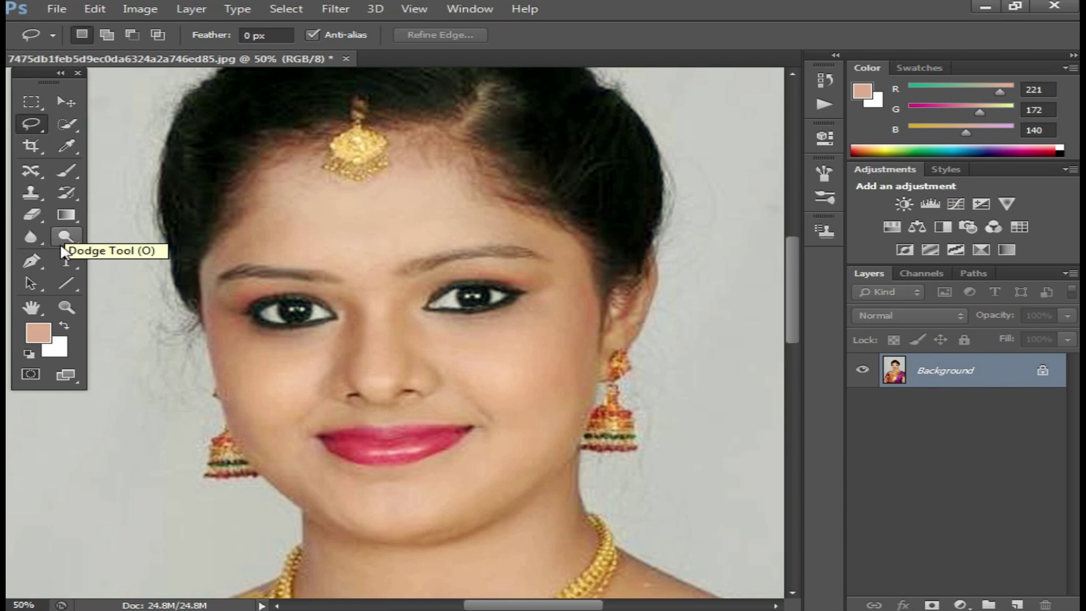
Choose the Rectangular Marquee Tool.
{"action": "left_click_drag", "start_coordinate": [287, 195], "coordinate": [339, 193]}
{"action": "left_click", "coordinate": [402, 221]}
{"action": "left_click", "coordinate": [31, 104]}
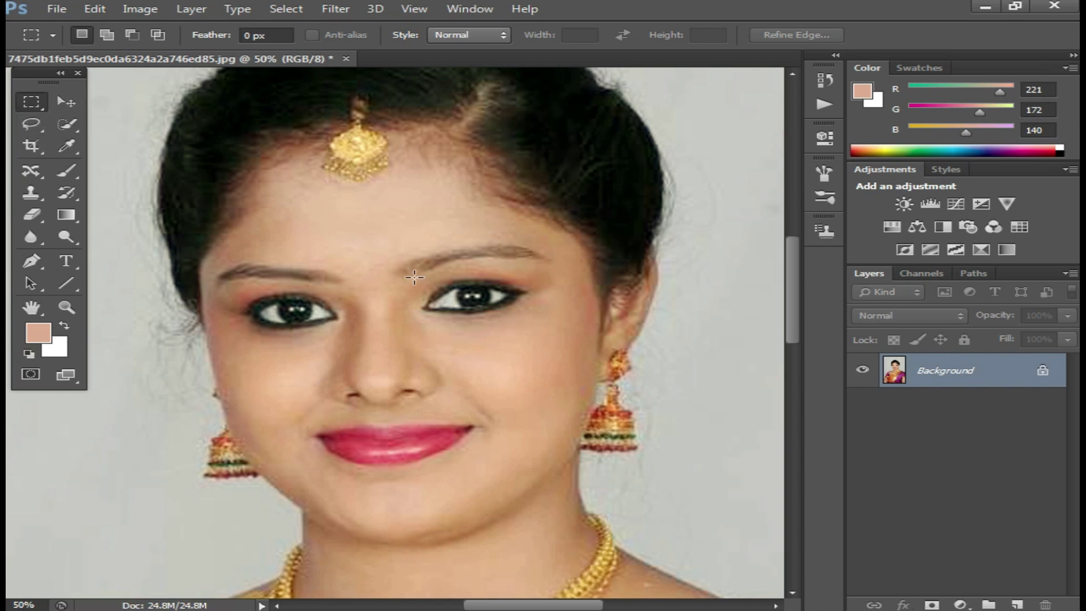
Select a rectangle on the right cheek and open Fill, briefly trying a custom colour.
{"action": "left_click_drag", "start_coordinate": [474, 337], "coordinate": [556, 392]}
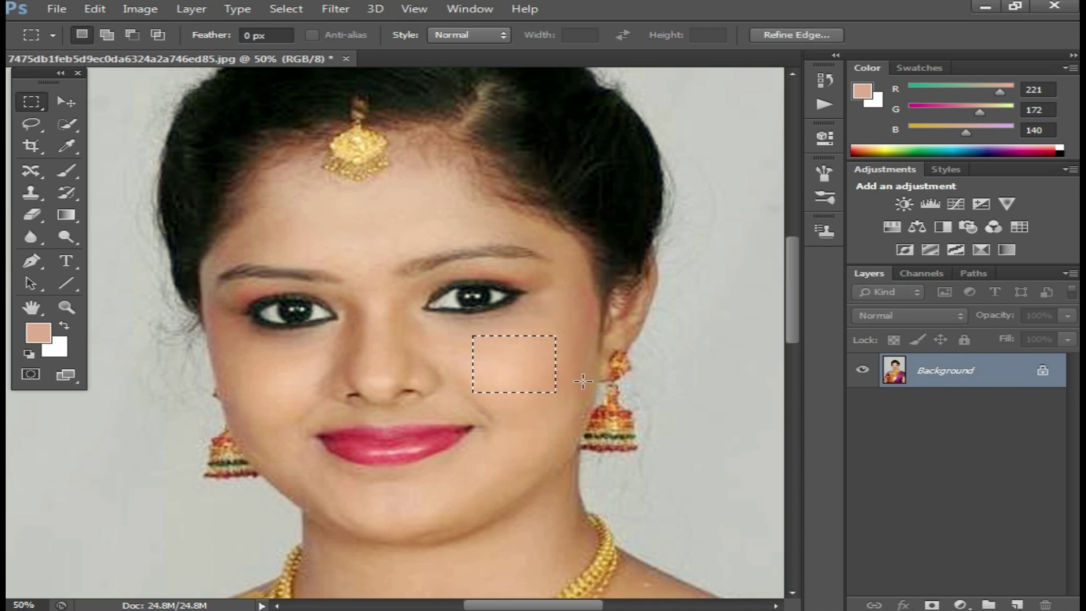
{"action": "key", "text": "shift+F5"}
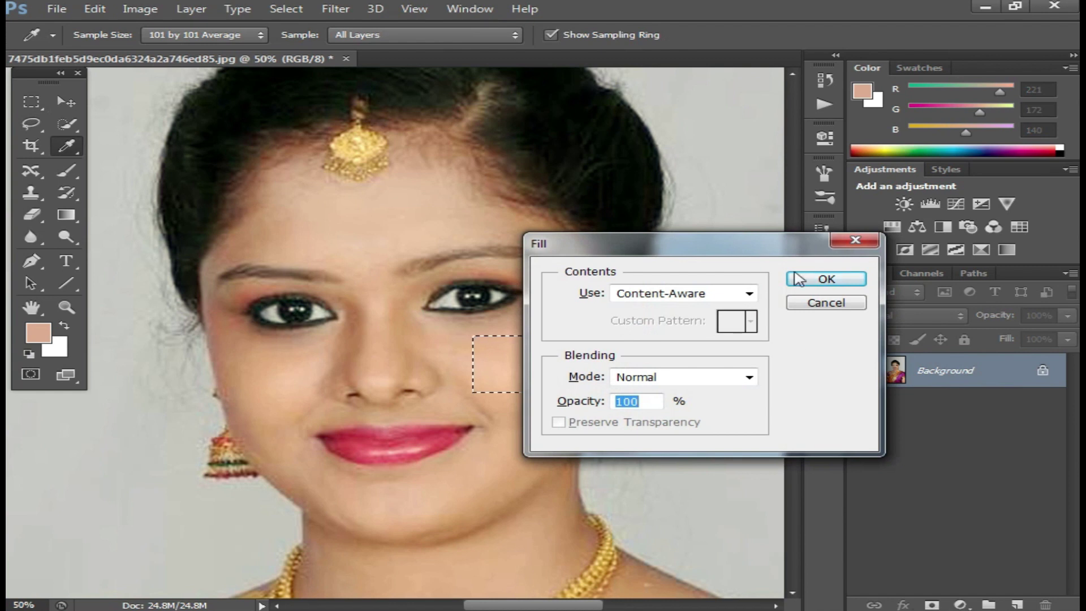
{"action": "left_click_drag", "start_coordinate": [746, 262], "coordinate": [890, 268]}
{"action": "left_click", "coordinate": [912, 312]}
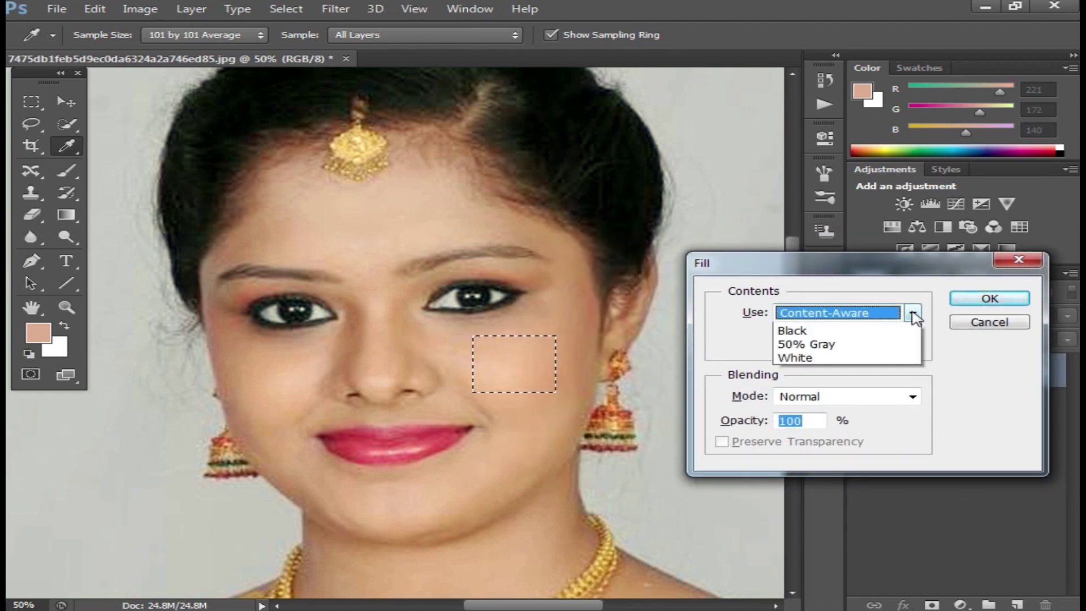
{"action": "left_click", "coordinate": [848, 356]}
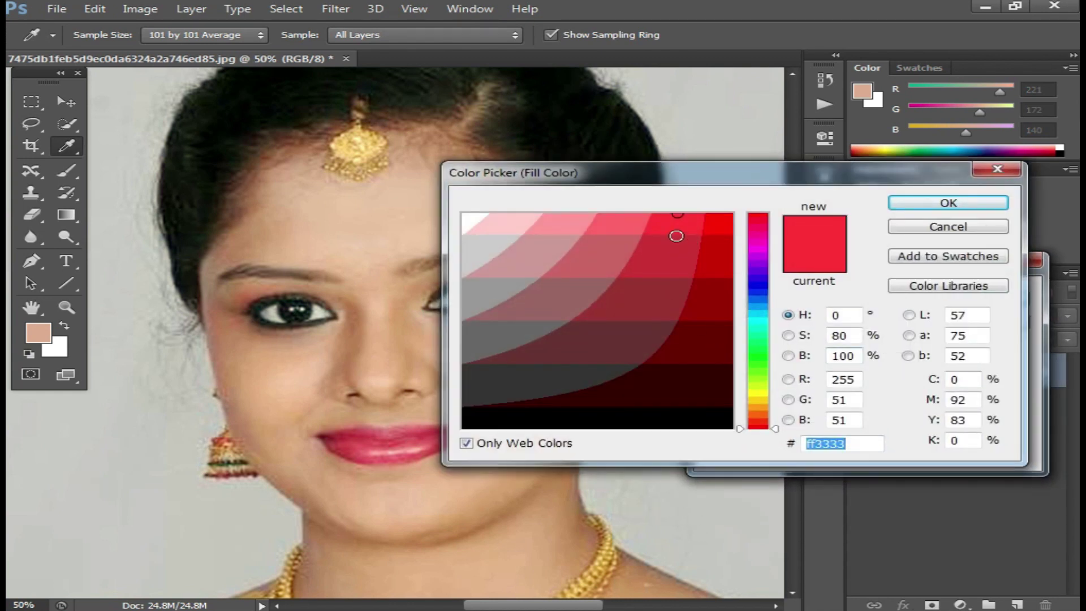
{"action": "left_click", "coordinate": [967, 228]}
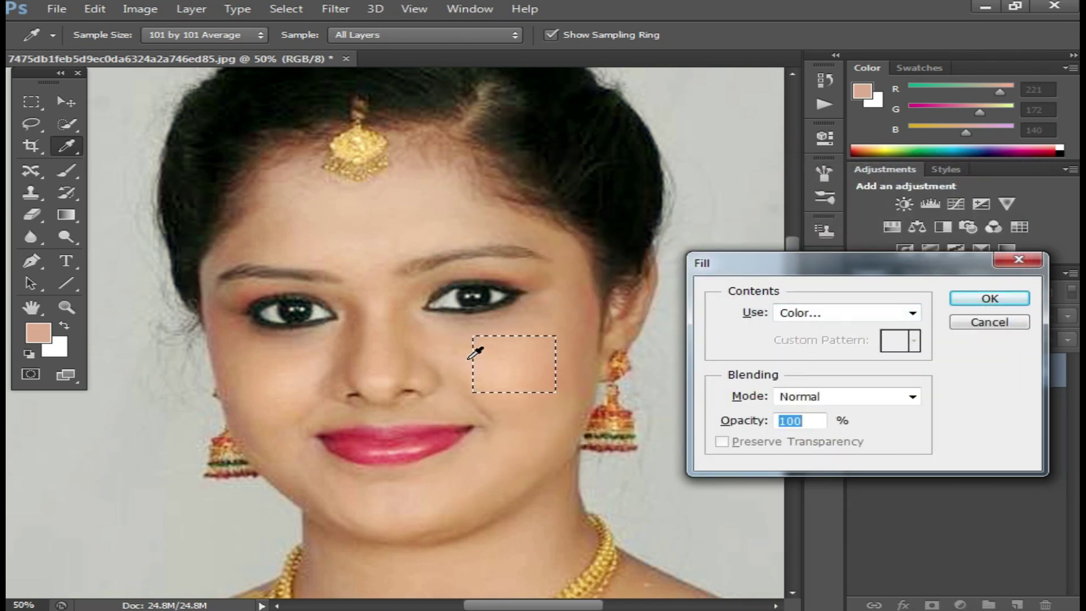
Fill the cheek rectangle with the foreground colour, deselect, then undo the fill.
{"action": "left_click", "coordinate": [912, 313]}
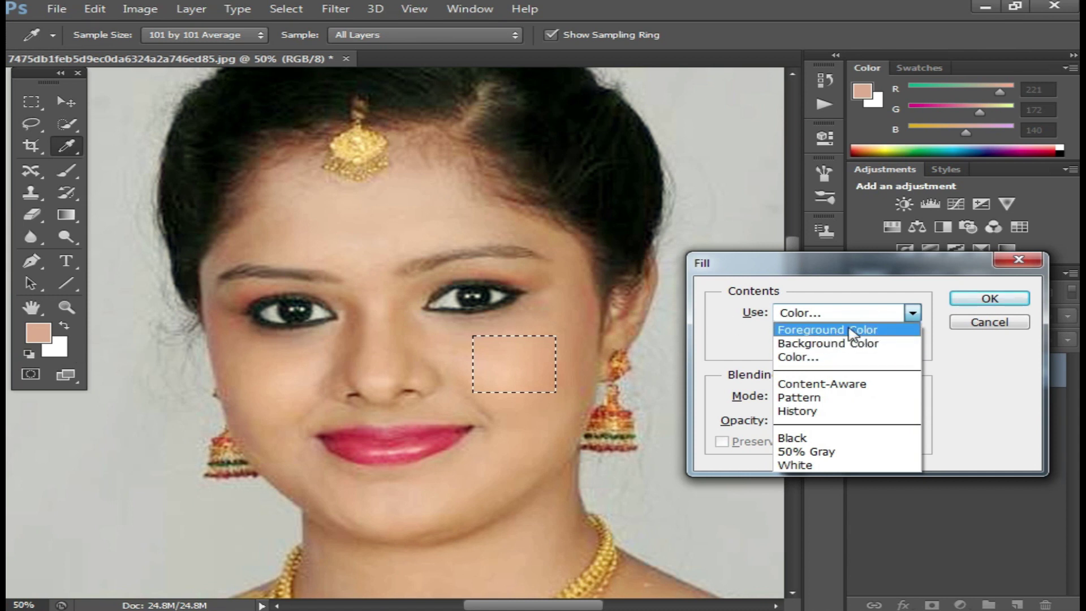
{"action": "left_click", "coordinate": [851, 331]}
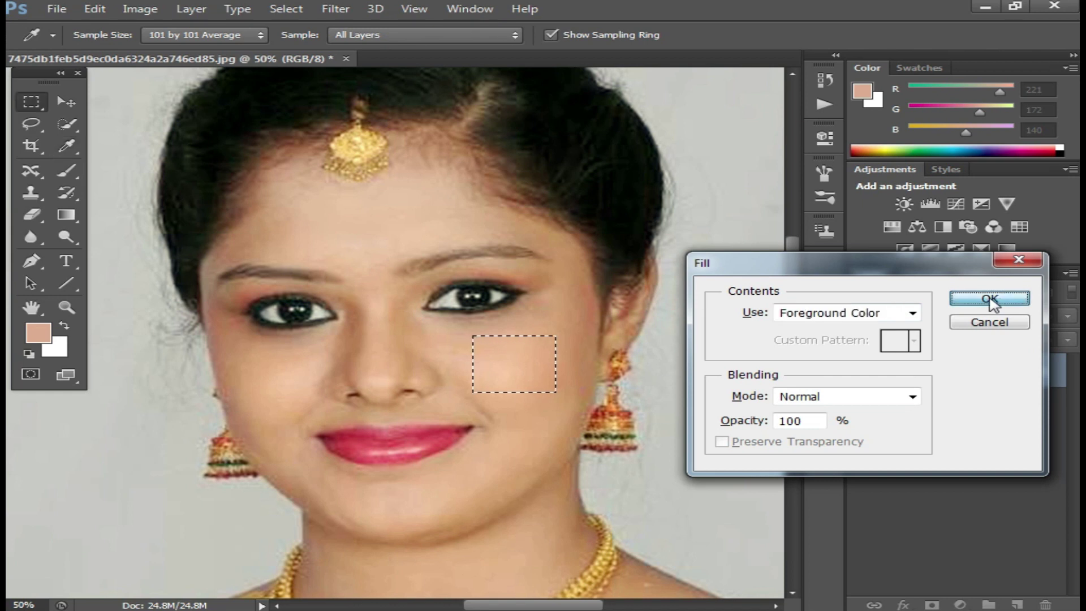
{"action": "left_click", "coordinate": [990, 300]}
{"action": "key", "text": "ctrl+d"}
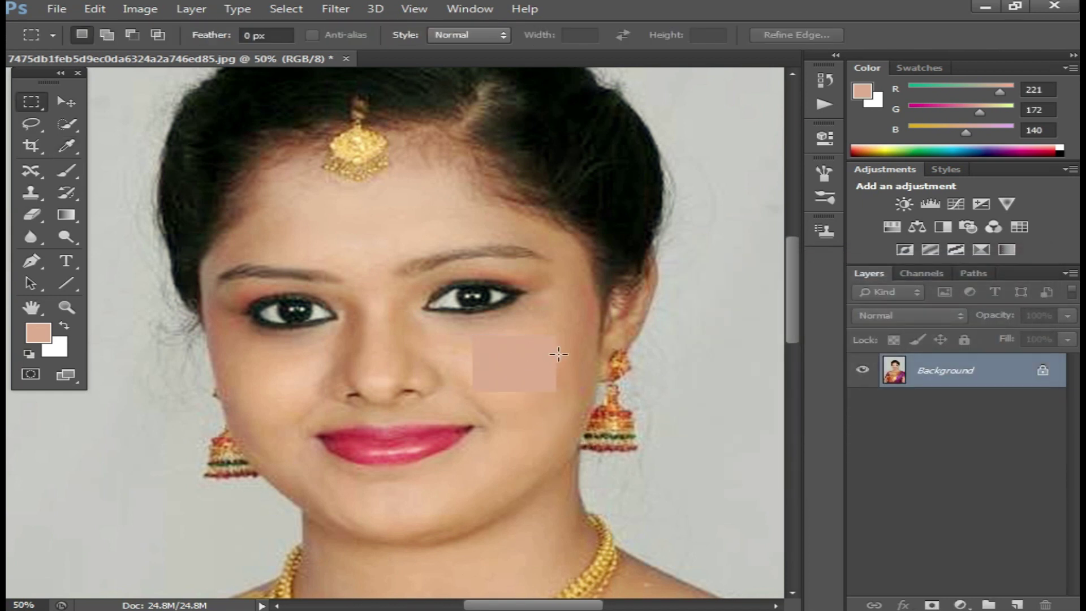
{"action": "key", "text": "ctrl+z"}
{"action": "key", "text": "ctrl+alt+z"}
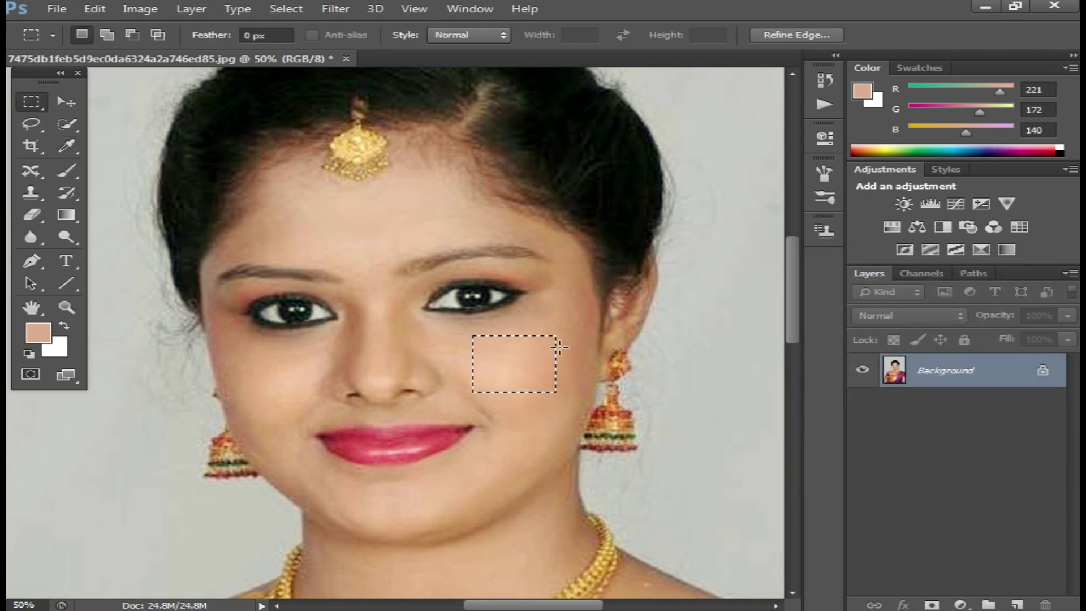
In Fill, choose a custom light blue colour for the cheek rectangle.
{"action": "key", "text": "shift+F5"}
{"action": "left_click", "coordinate": [912, 313]}
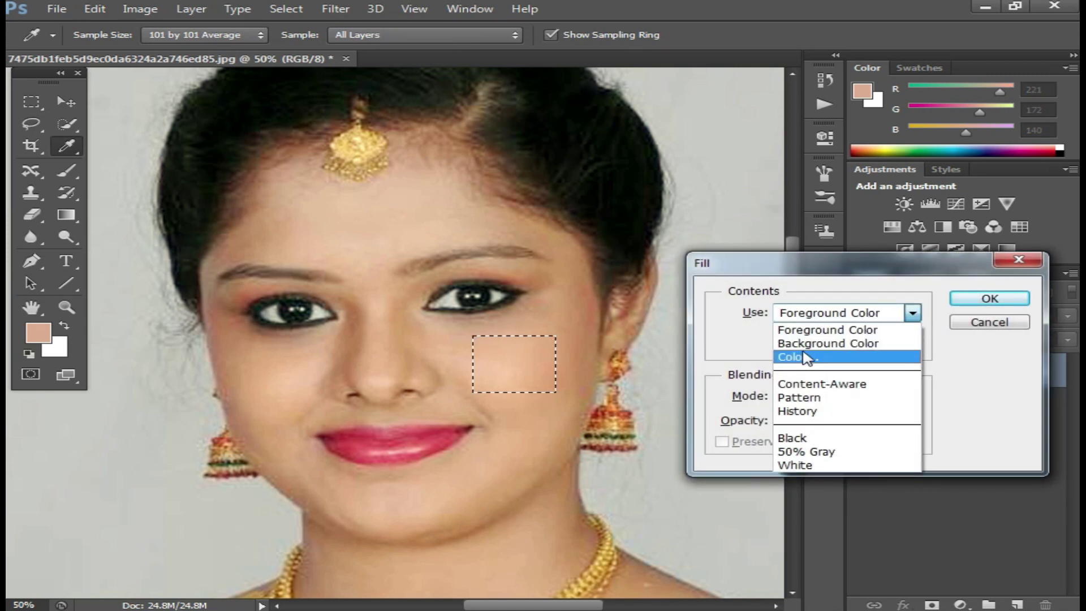
{"action": "left_click", "coordinate": [833, 358]}
{"action": "type", "text": "ff0000"}
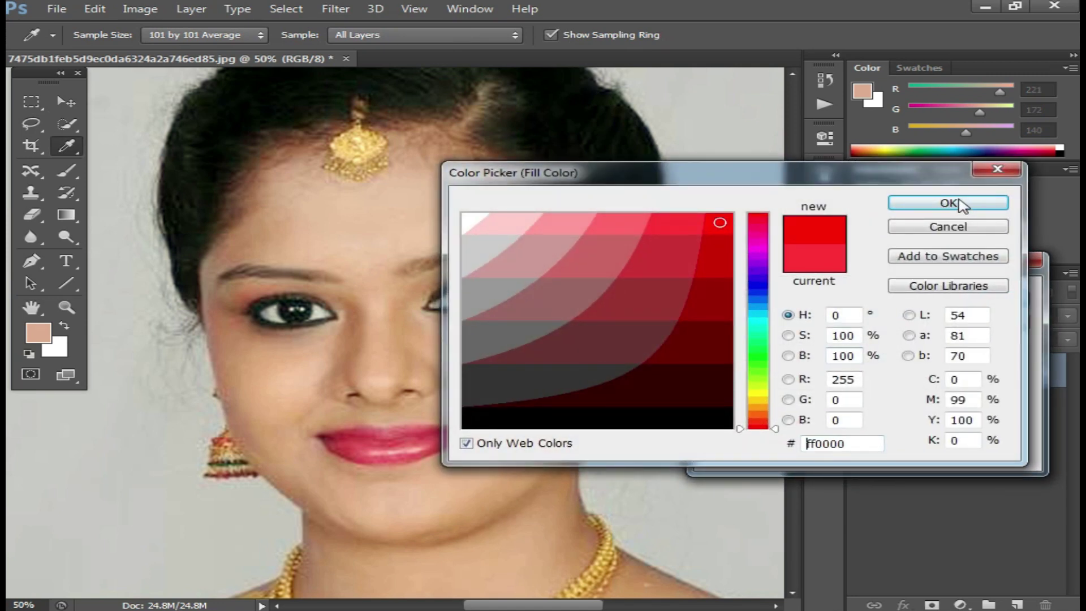
{"action": "left_click", "coordinate": [757, 283]}
{"action": "left_click", "coordinate": [681, 228]}
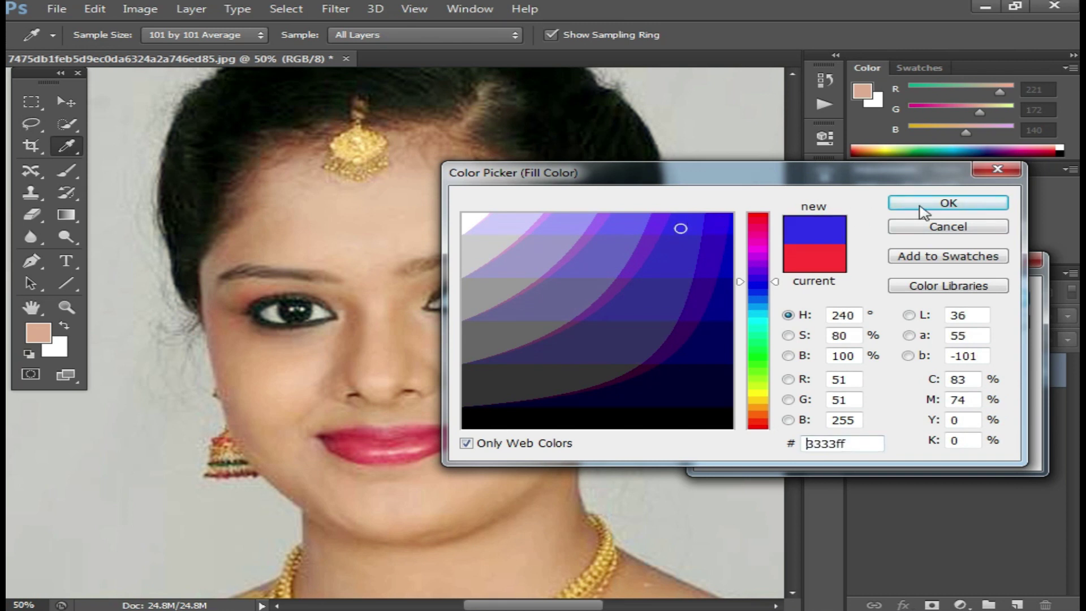
{"action": "left_click", "coordinate": [627, 223]}
{"action": "left_click", "coordinate": [956, 203]}
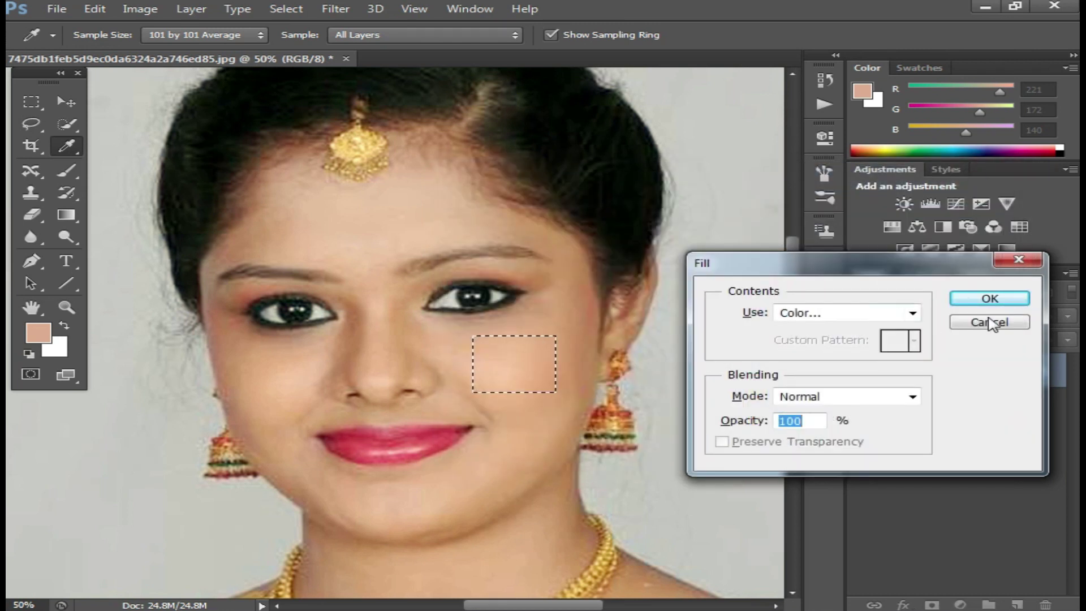
Apply the blue fill, zoom in, and reselect the rectangle.
{"action": "key", "text": "Return"}
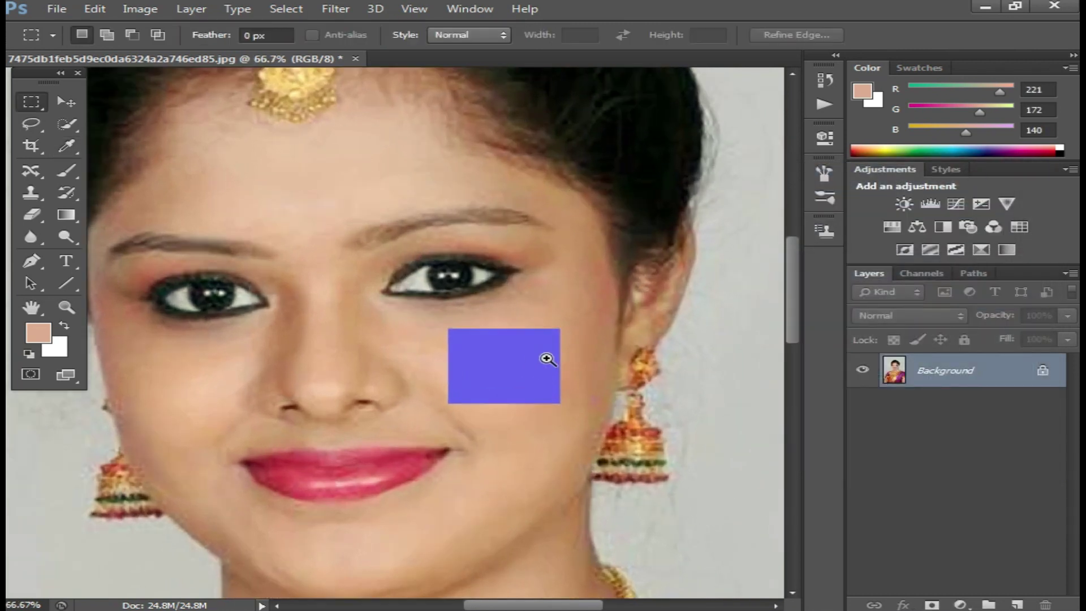
{"action": "scroll", "coordinate": [540, 360], "scroll_direction": "up", "scroll_amount": 1}
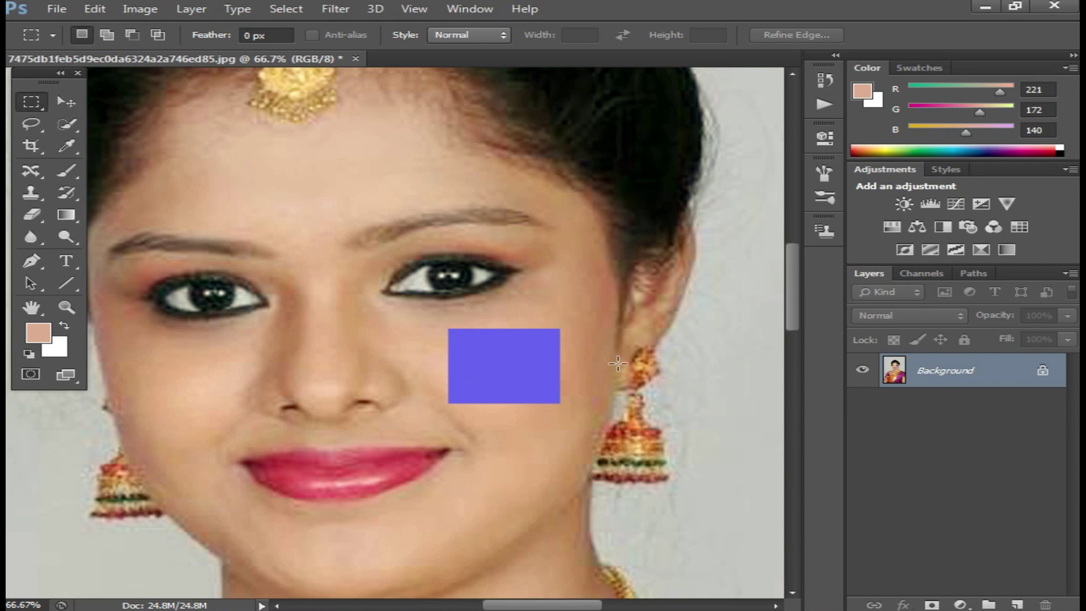
{"action": "key", "text": "ctrl+shift+d"}
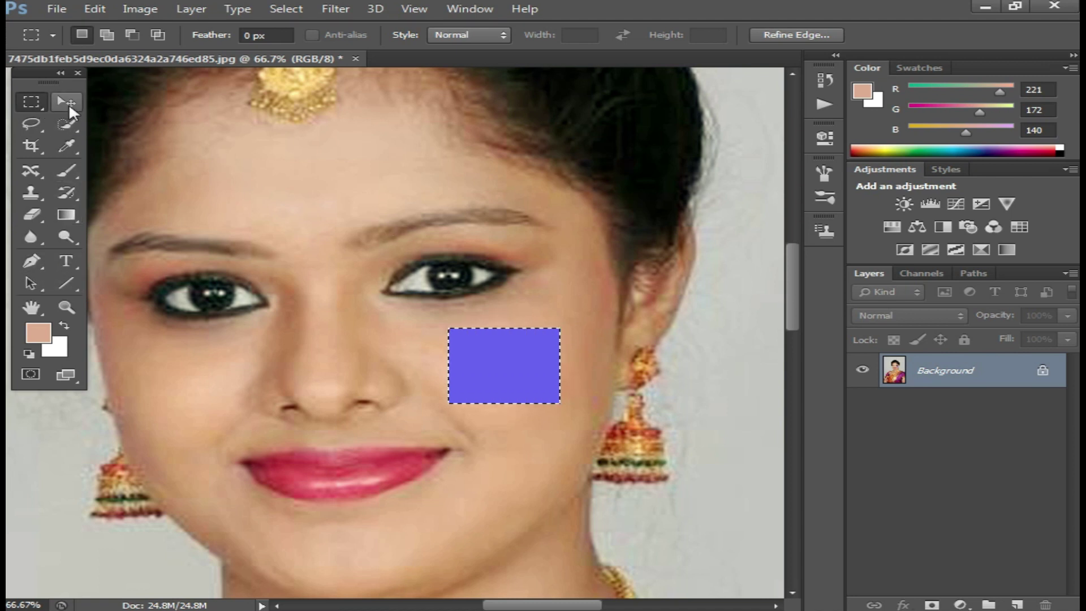
Move the blue block up onto the forehead and back onto the cheek.
{"action": "left_click", "coordinate": [67, 102]}
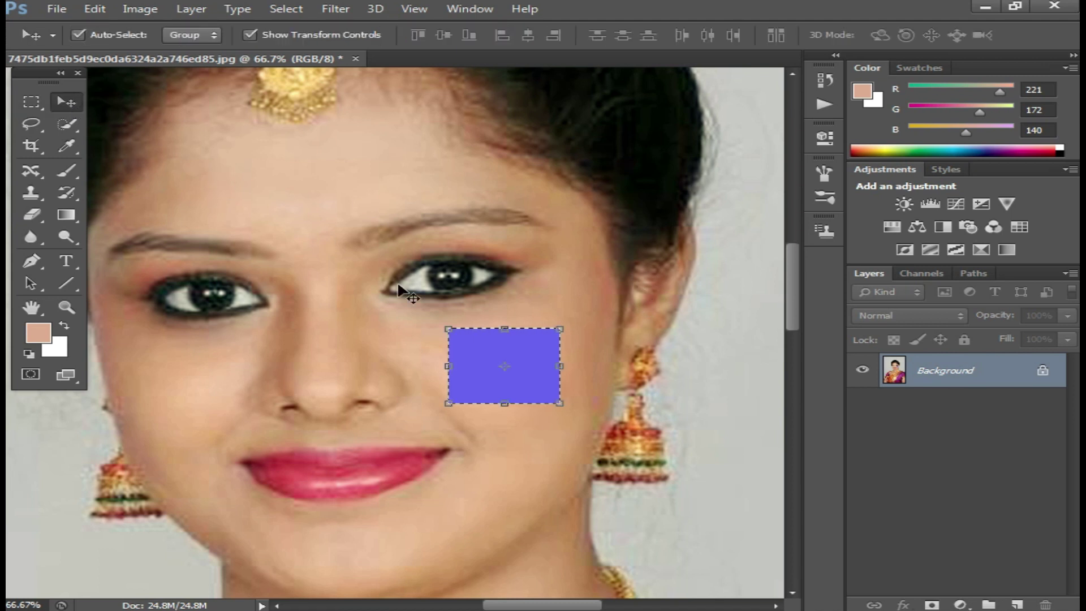
{"action": "mouse_move", "coordinate": [517, 358]}
{"action": "left_mouse_down"}
{"action": "mouse_move", "coordinate": [589, 208]}
{"action": "mouse_move", "coordinate": [346, 110]}
{"action": "left_mouse_up"}
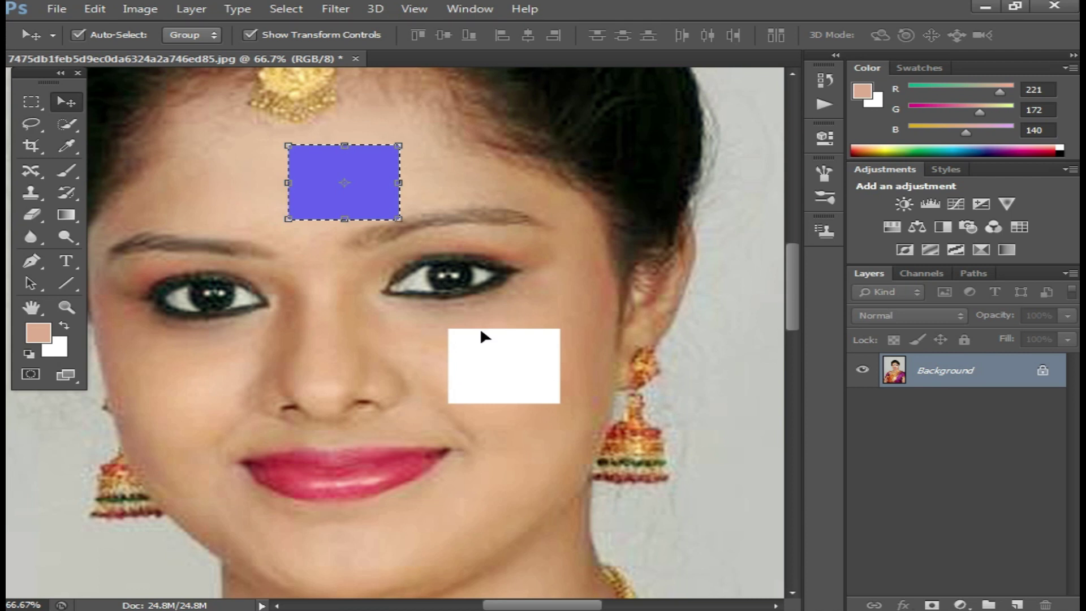
{"action": "mouse_move", "coordinate": [379, 177]}
{"action": "left_mouse_down"}
{"action": "mouse_move", "coordinate": [404, 300]}
{"action": "mouse_move", "coordinate": [545, 368]}
{"action": "mouse_move", "coordinate": [533, 356]}
{"action": "left_mouse_up"}
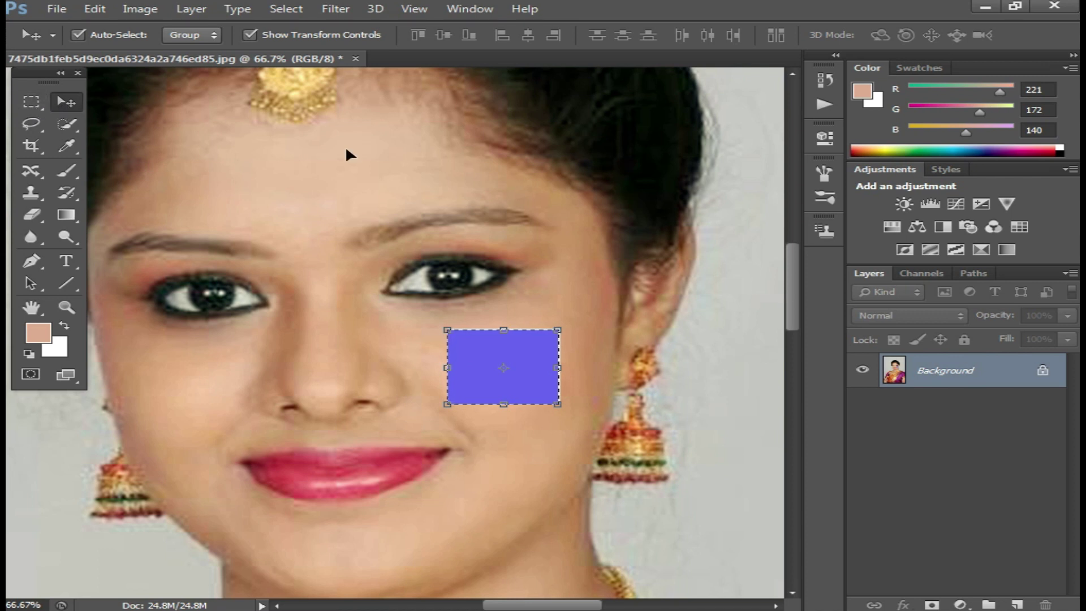
{"action": "left_click_drag", "start_coordinate": [522, 346], "coordinate": [523, 346]}
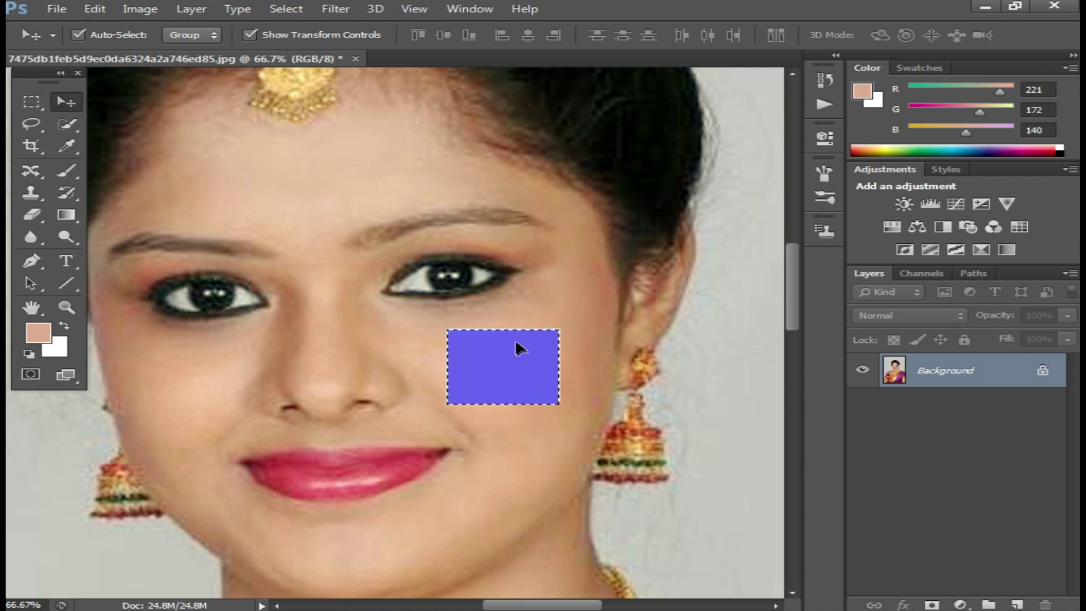
Undo the blue fill to restore the cheek skin, and deselect.
{"action": "left_click", "coordinate": [32, 105]}
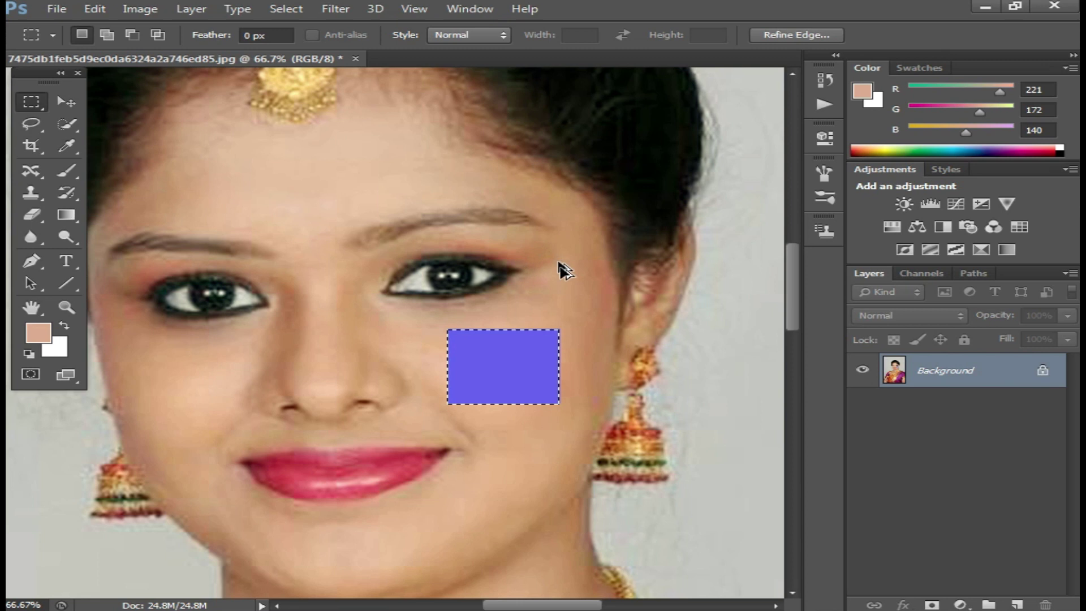
{"action": "key", "text": "ctrl+z"}
{"action": "key", "text": "ctrl+d"}
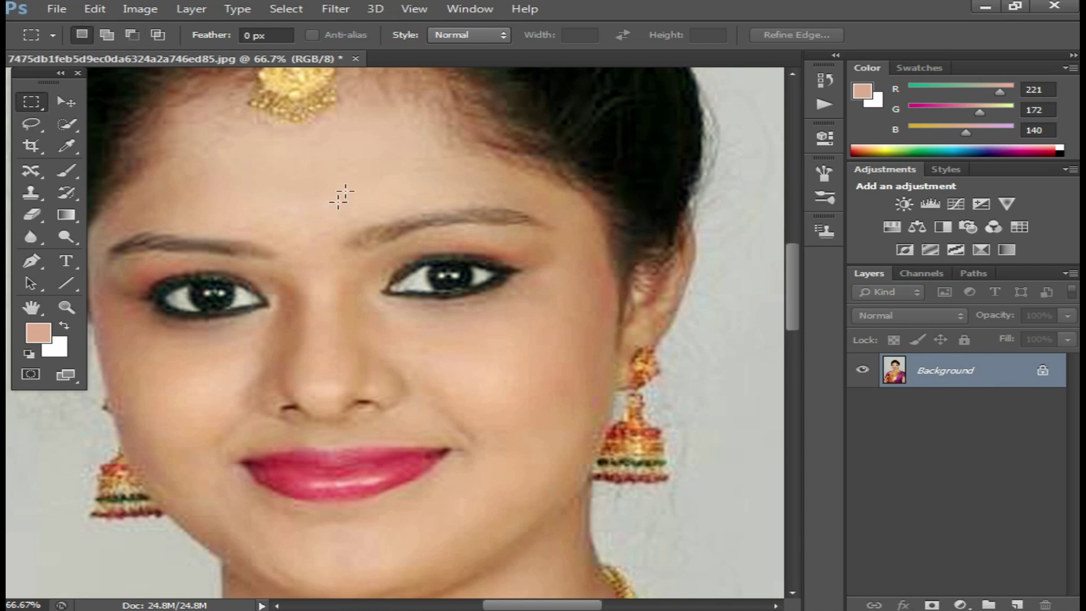
Draw a rectangular selection on the forehead.
{"action": "left_click_drag", "start_coordinate": [343, 133], "coordinate": [421, 196]}
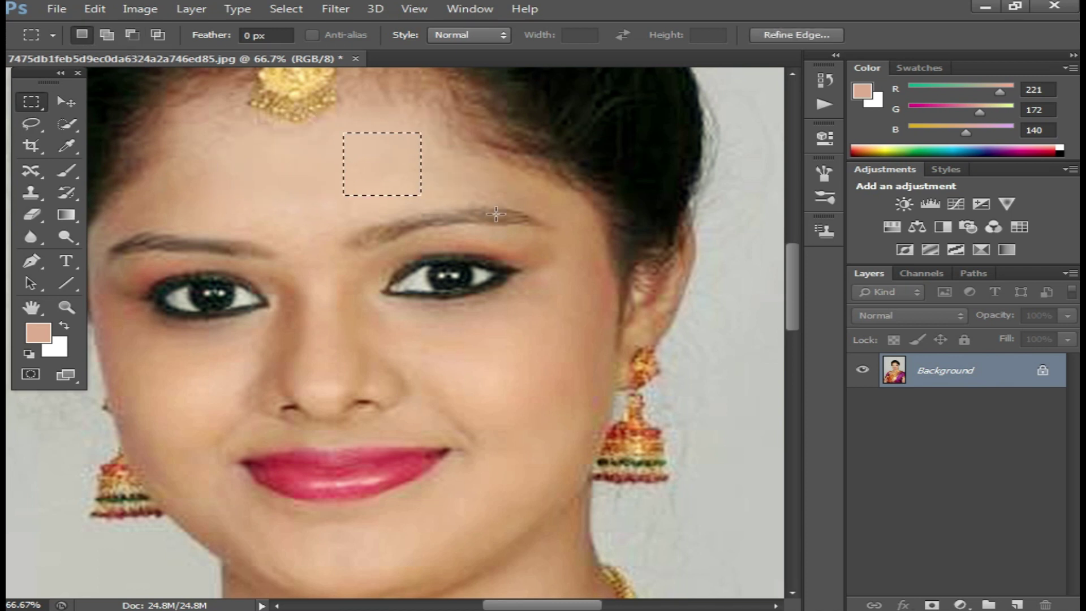
{"action": "left_click_drag", "start_coordinate": [173, 155], "coordinate": [230, 212]}
{"action": "left_click_drag", "start_coordinate": [295, 148], "coordinate": [437, 196]}
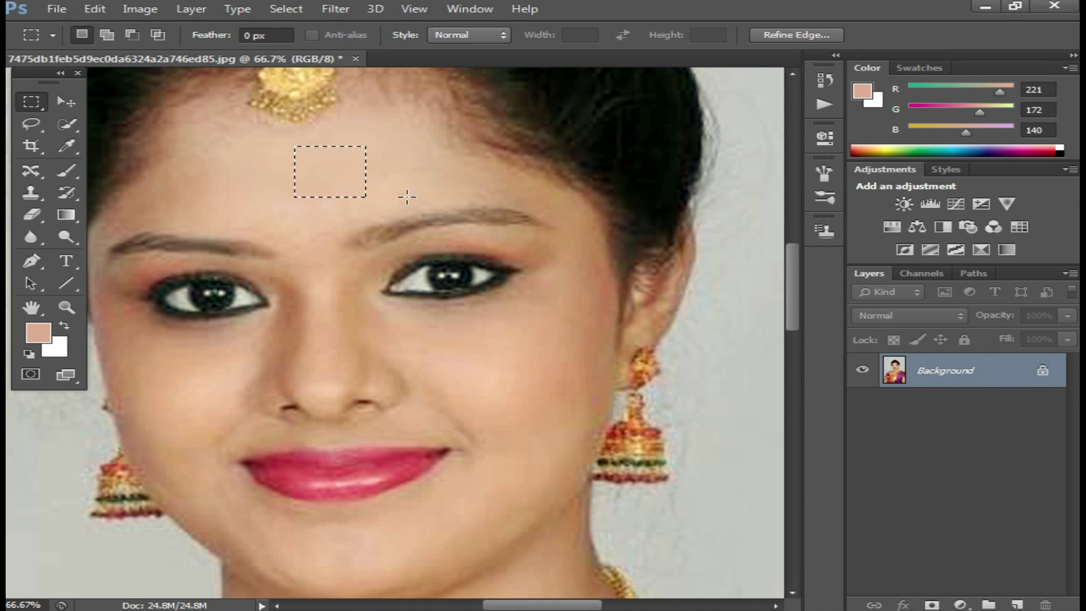
Add rectangles on the forehead, between the brows and on both cheeks.
{"action": "left_click", "coordinate": [107, 36]}
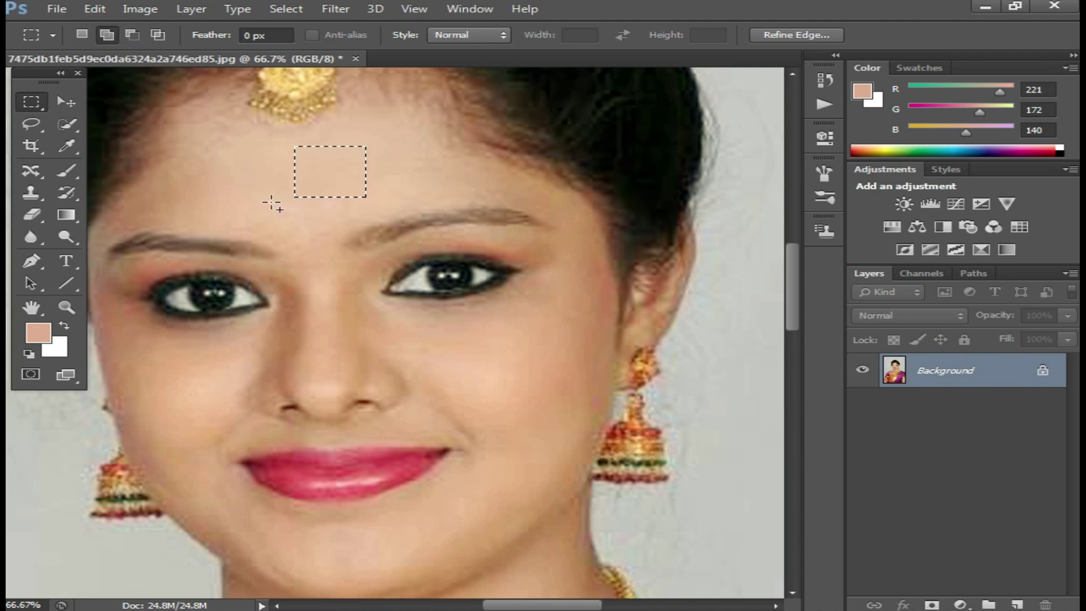
{"action": "left_click_drag", "start_coordinate": [165, 156], "coordinate": [228, 199]}
{"action": "left_click_drag", "start_coordinate": [289, 232], "coordinate": [341, 273]}
{"action": "left_click_drag", "start_coordinate": [395, 317], "coordinate": [505, 377]}
{"action": "left_click_drag", "start_coordinate": [509, 415], "coordinate": [532, 452]}
{"action": "left_click_drag", "start_coordinate": [178, 365], "coordinate": [225, 397]}
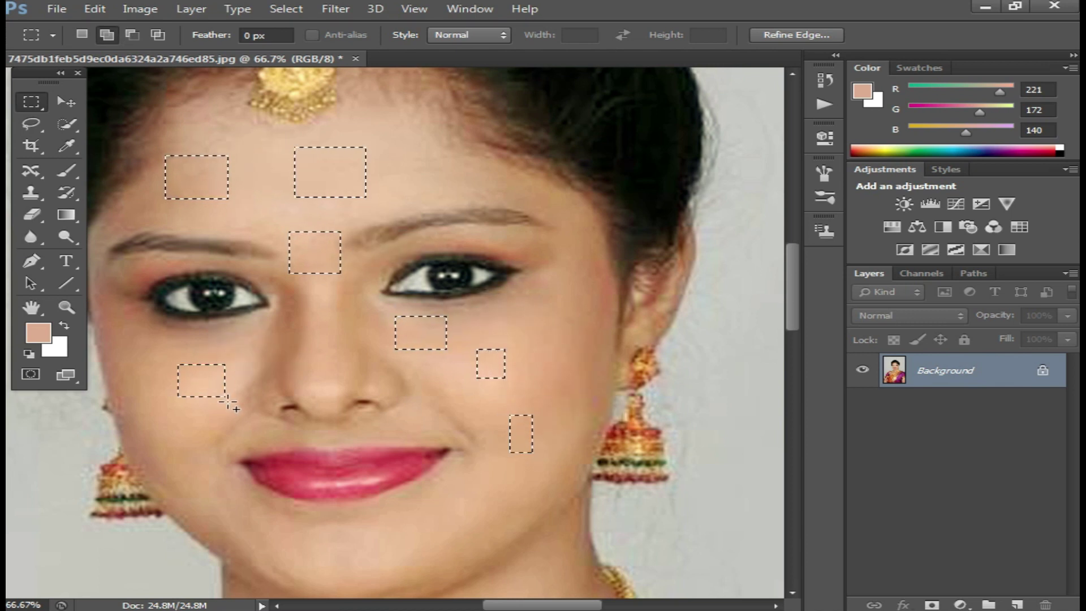
Subtract the cheek and jaw rectangles from the selection.
{"action": "left_click", "coordinate": [134, 34]}
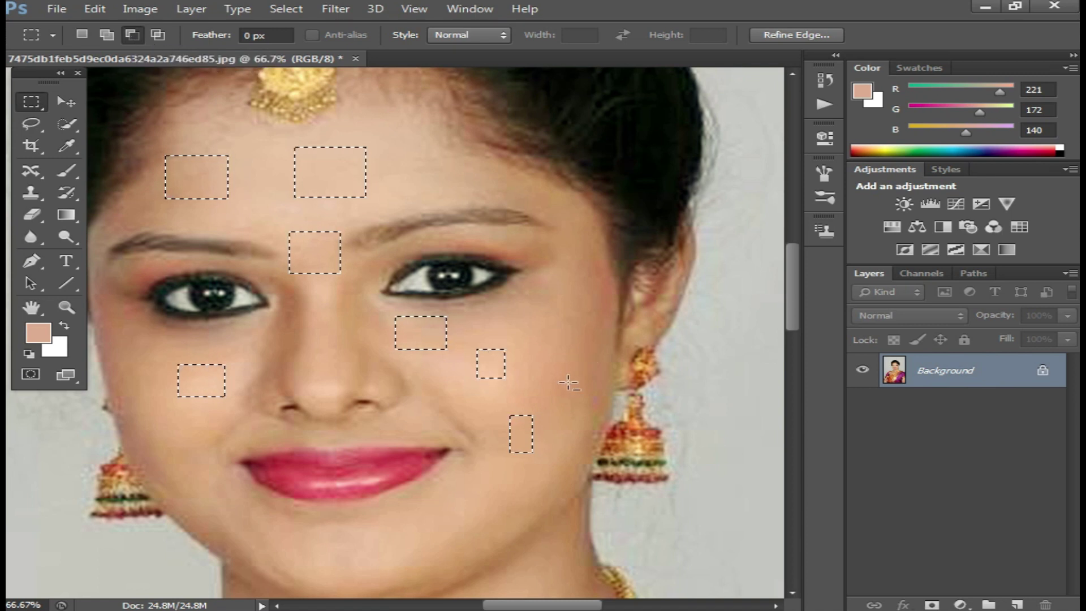
{"action": "left_click_drag", "start_coordinate": [485, 402], "coordinate": [557, 461]}
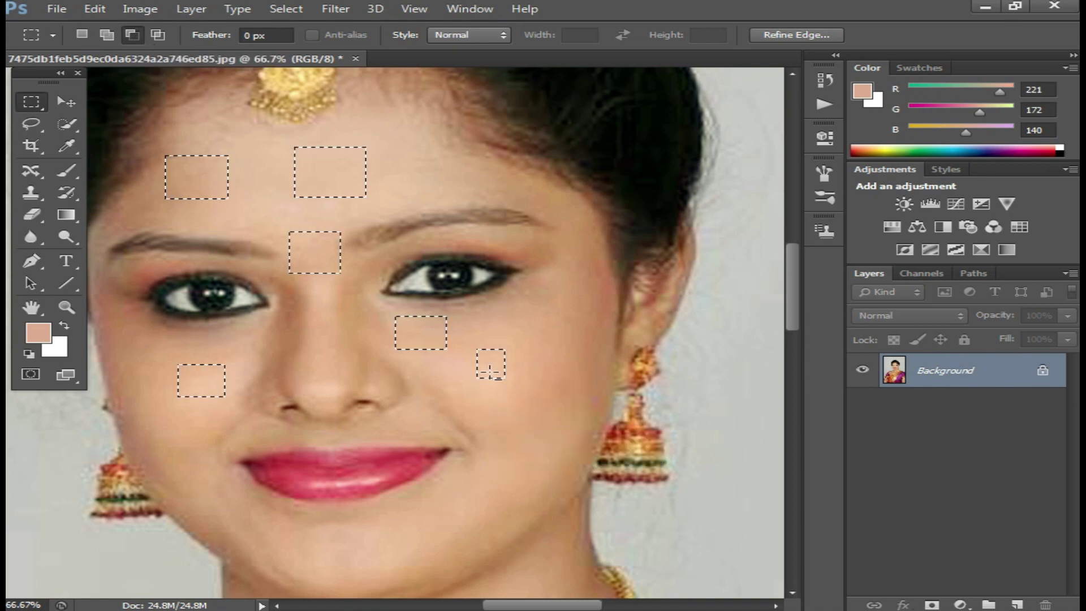
{"action": "left_click_drag", "start_coordinate": [461, 329], "coordinate": [531, 400]}
{"action": "left_click_drag", "start_coordinate": [369, 301], "coordinate": [468, 365]}
{"action": "left_click_drag", "start_coordinate": [188, 354], "coordinate": [232, 403]}
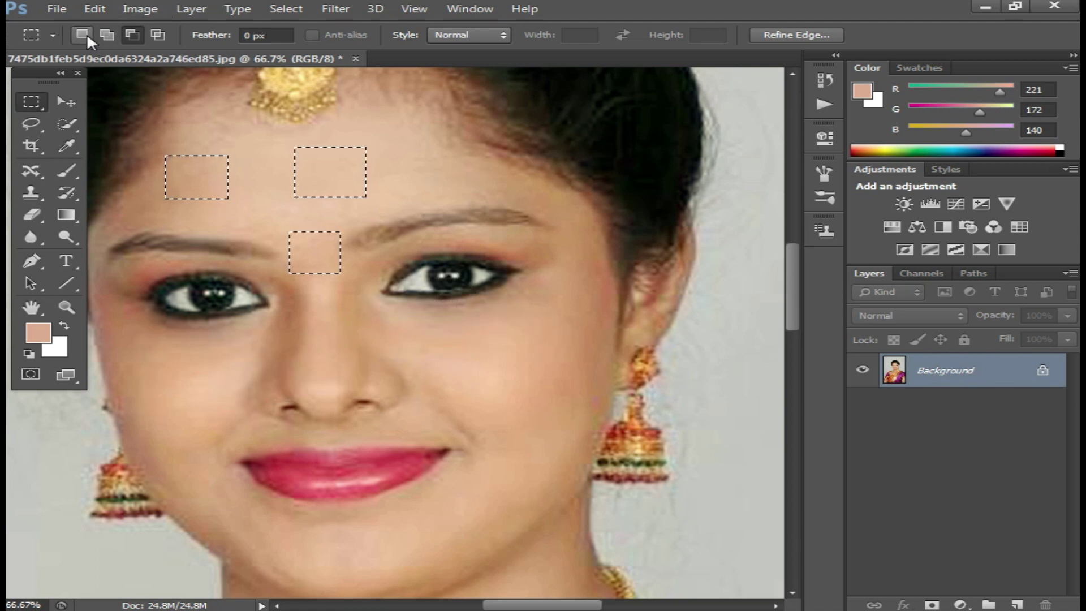
Add rectangles above the brow and over the eye and nose, then subtract them.
{"action": "left_click", "coordinate": [106, 35]}
{"action": "left_click_drag", "start_coordinate": [409, 168], "coordinate": [491, 216]}
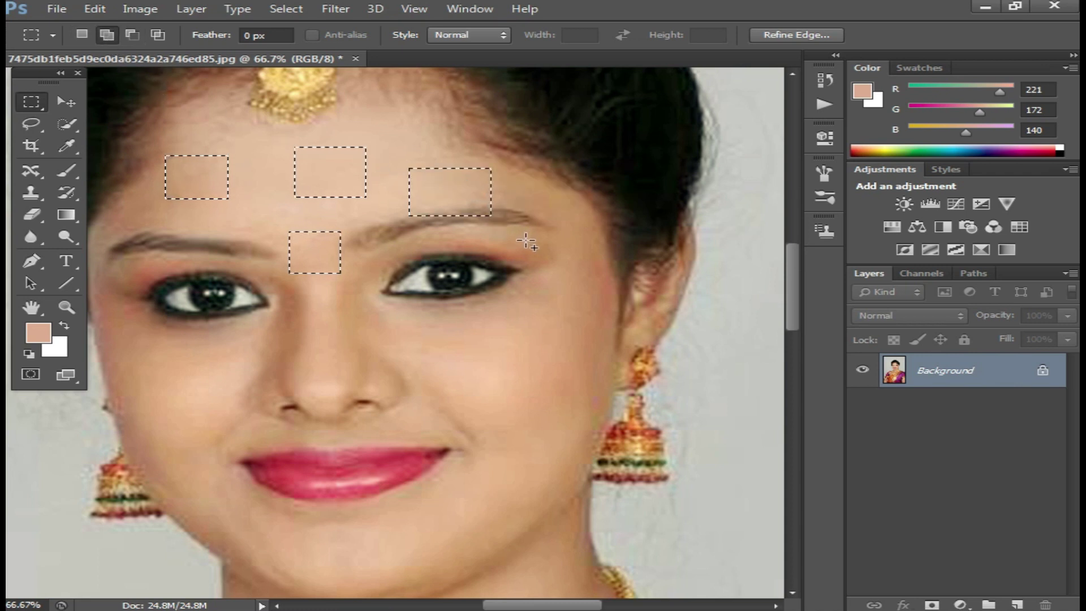
{"action": "left_click_drag", "start_coordinate": [533, 324], "coordinate": [442, 260]}
{"action": "left_click_drag", "start_coordinate": [329, 333], "coordinate": [417, 383]}
{"action": "left_click", "coordinate": [132, 35]}
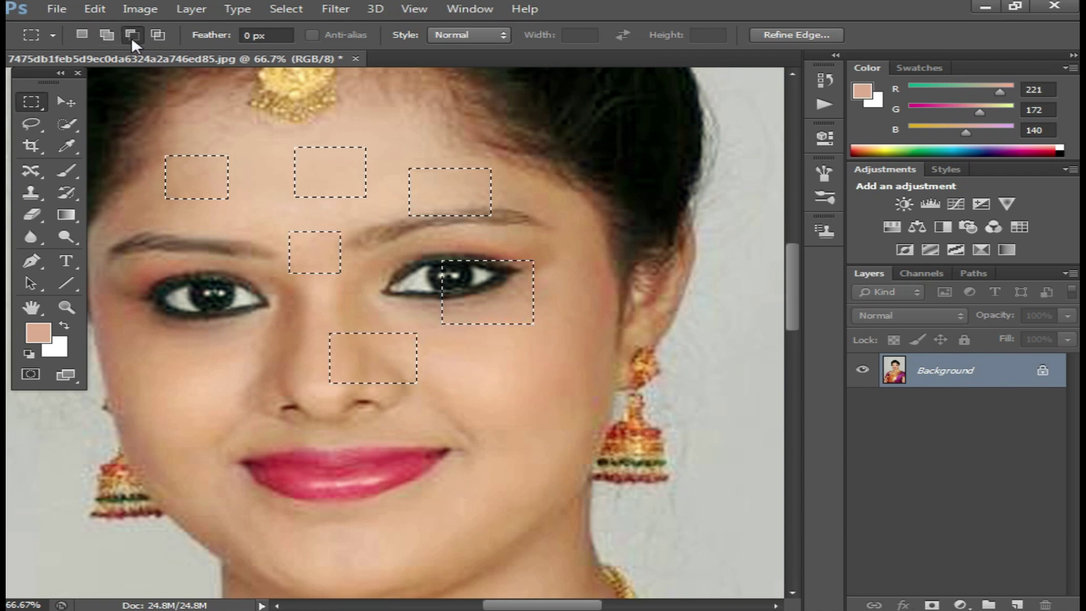
{"action": "left_click_drag", "start_coordinate": [543, 398], "coordinate": [280, 224]}
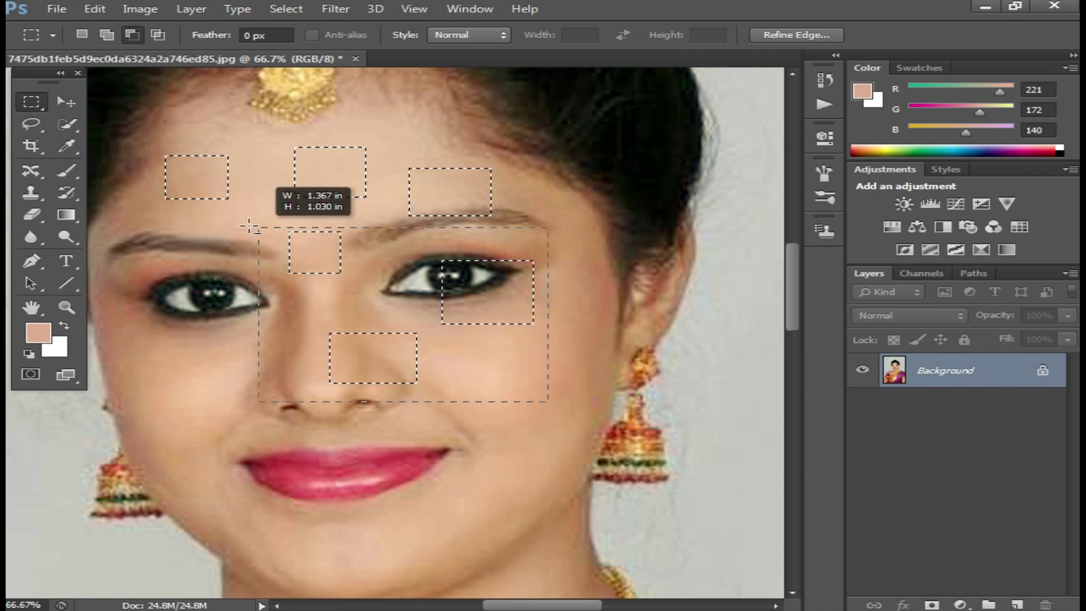
{"action": "left_click_drag", "start_coordinate": [512, 152], "coordinate": [392, 224]}
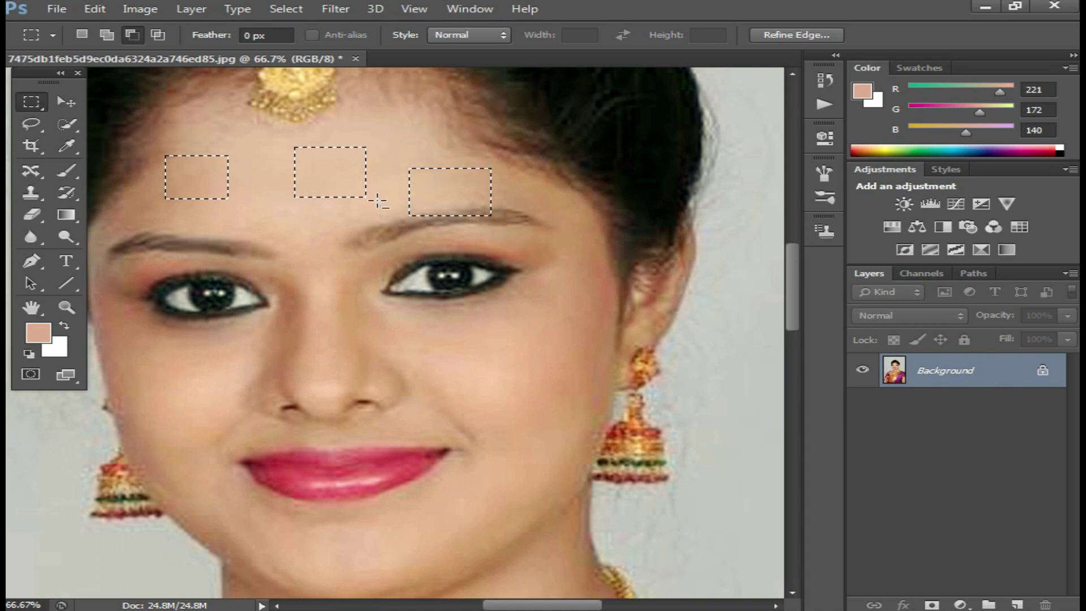
Intersect with a box below the brows, ticking Don't show again on the empty-selection warning.
{"action": "left_click", "coordinate": [158, 37]}
{"action": "left_click_drag", "start_coordinate": [254, 206], "coordinate": [312, 241]}
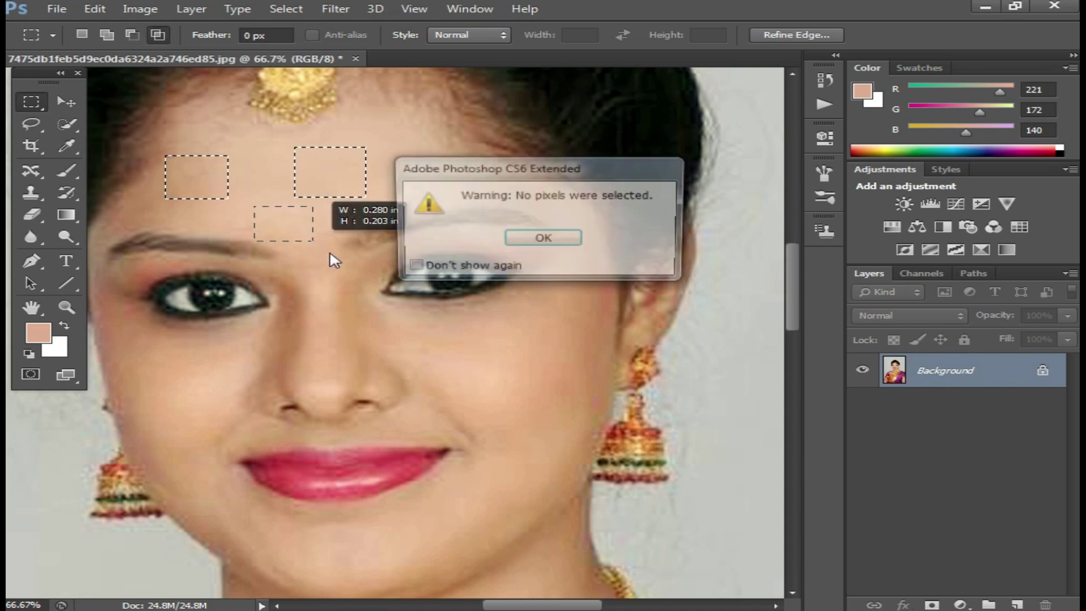
{"action": "left_click", "coordinate": [416, 265]}
{"action": "left_click", "coordinate": [540, 240]}
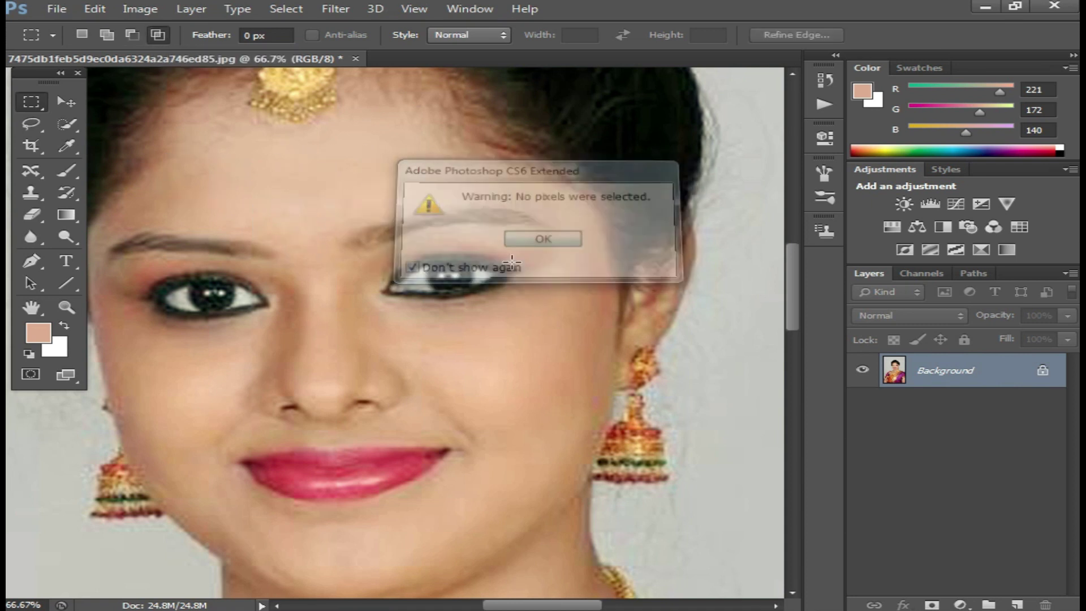
Draw new rectangular selections across the forehead.
{"action": "left_click_drag", "start_coordinate": [252, 163], "coordinate": [349, 228]}
{"action": "left_click_drag", "start_coordinate": [294, 251], "coordinate": [390, 320]}
{"action": "left_click_drag", "start_coordinate": [236, 164], "coordinate": [336, 241]}
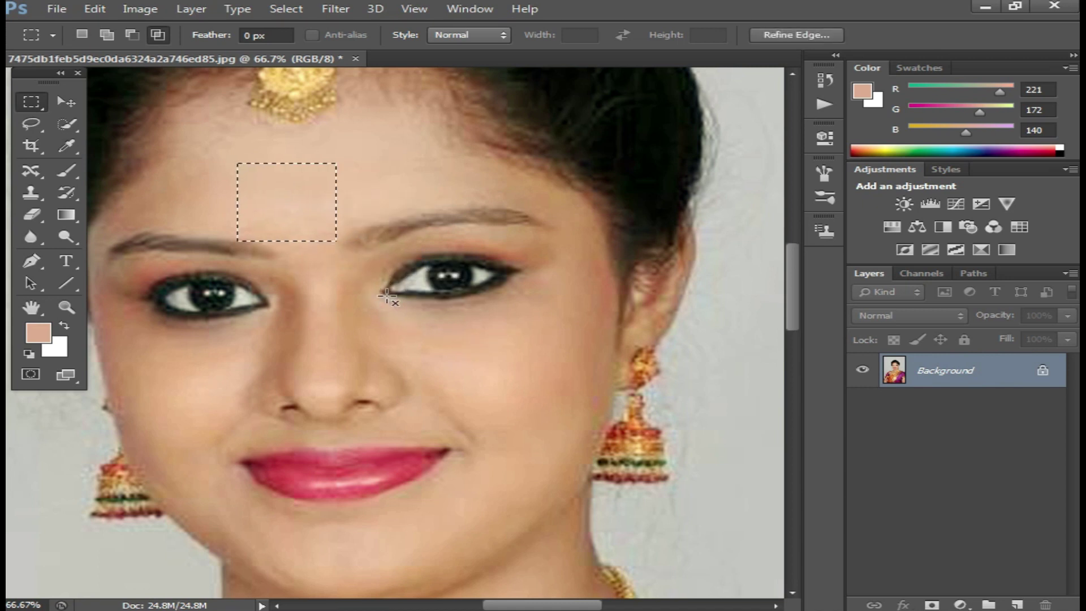
{"action": "left_click", "coordinate": [427, 349]}
{"action": "left_click_drag", "start_coordinate": [216, 163], "coordinate": [334, 245]}
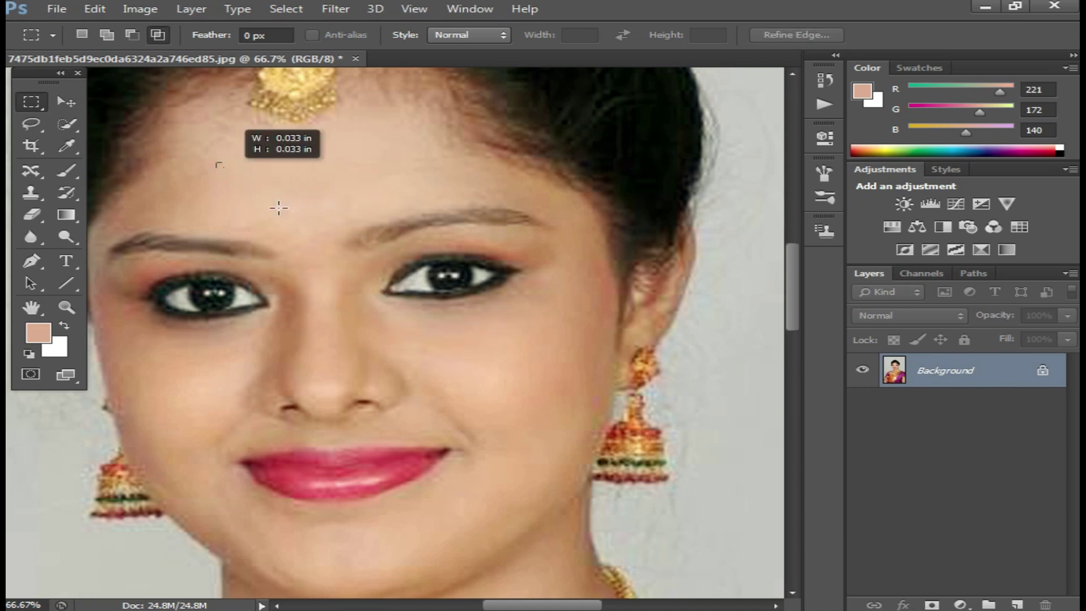
Return to New selection mode and clear the forehead selection.
{"action": "left_click", "coordinate": [131, 35]}
{"action": "left_click", "coordinate": [83, 34]}
{"action": "left_click", "coordinate": [339, 170]}
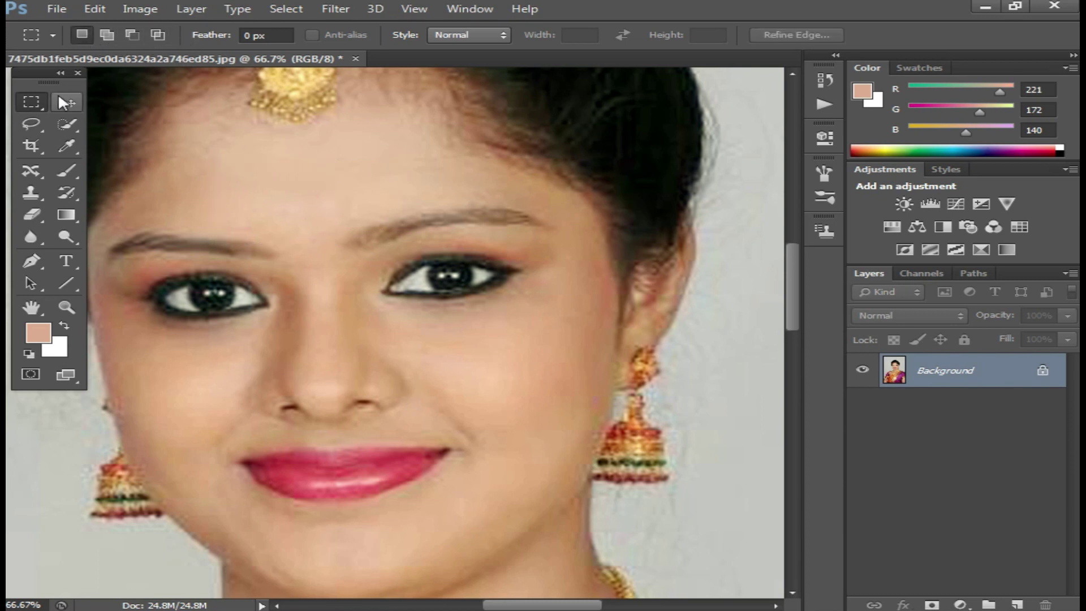
{"action": "left_click", "coordinate": [66, 102]}
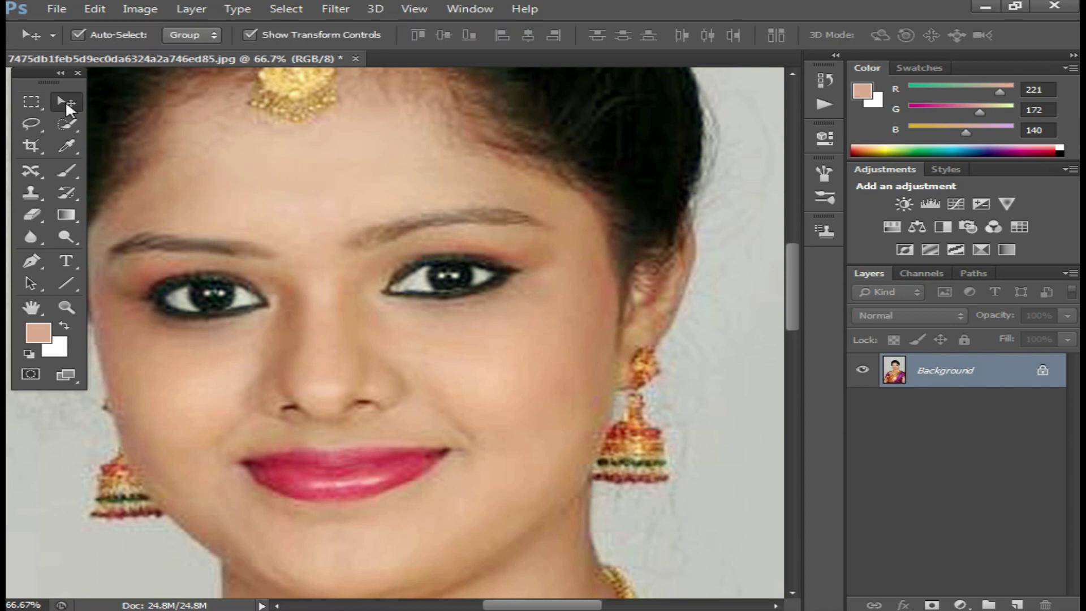
Copy a rectangle around the right eye onto a new layer and move it.
{"action": "left_click", "coordinate": [32, 101]}
{"action": "mouse_move", "coordinate": [248, 168]}
{"action": "left_mouse_down"}
{"action": "mouse_move", "coordinate": [358, 242]}
{"action": "mouse_move", "coordinate": [541, 327]}
{"action": "left_mouse_up"}
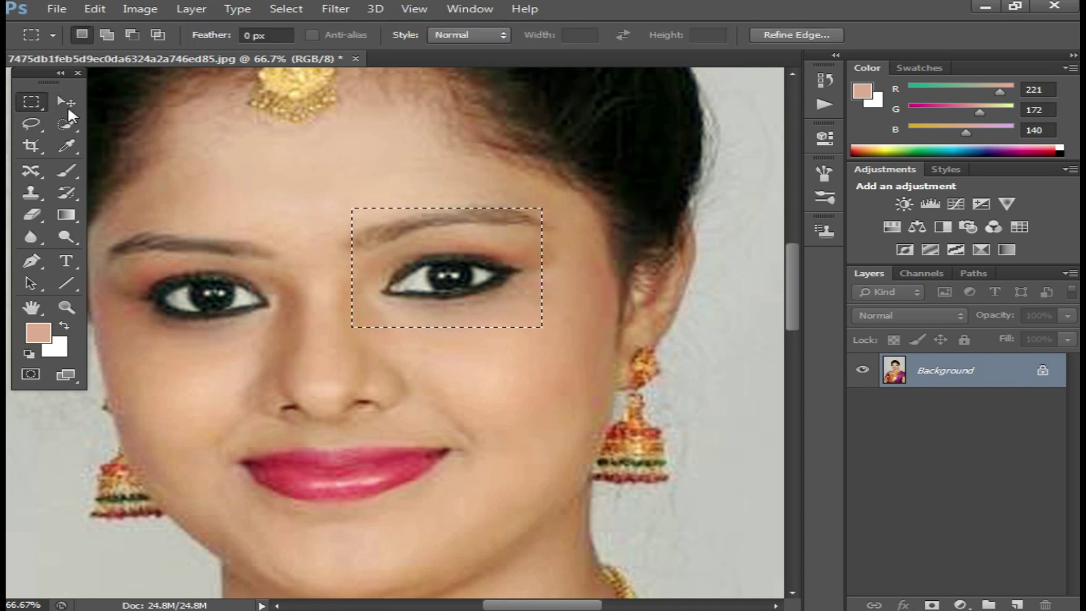
{"action": "left_click", "coordinate": [66, 103]}
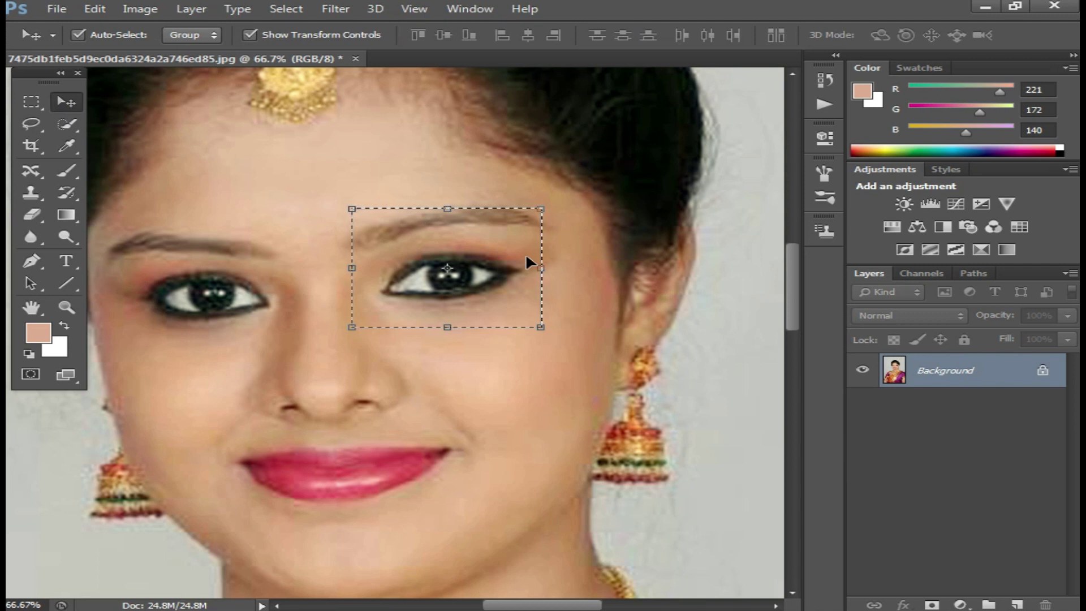
{"action": "key", "text": "ctrl+j"}
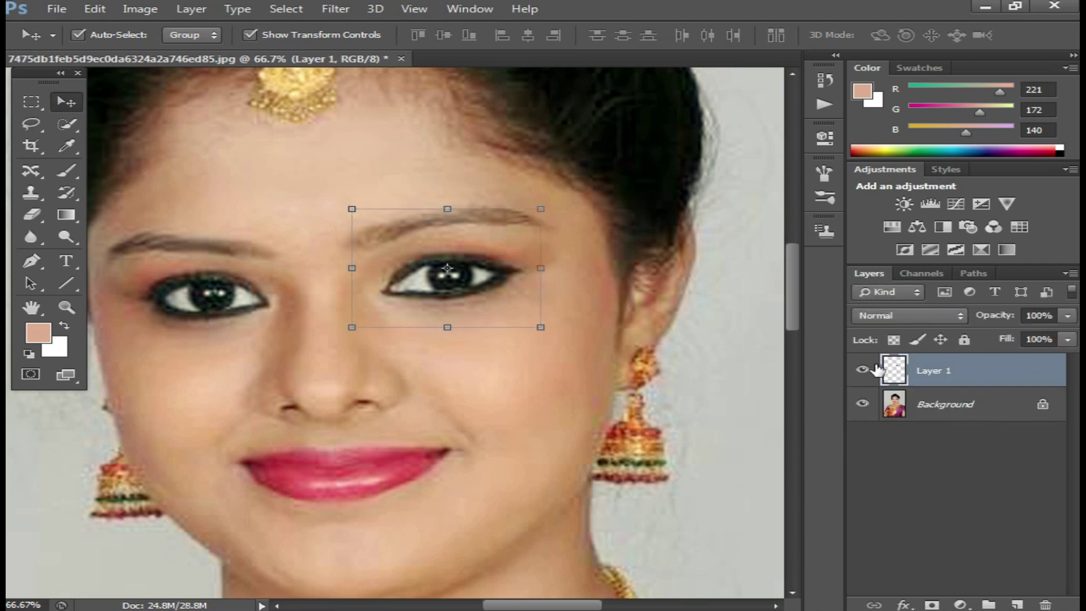
{"action": "mouse_move", "coordinate": [468, 259]}
{"action": "left_mouse_down"}
{"action": "mouse_move", "coordinate": [499, 358]}
{"action": "mouse_move", "coordinate": [478, 343]}
{"action": "mouse_move", "coordinate": [486, 243]}
{"action": "mouse_move", "coordinate": [284, 190]}
{"action": "mouse_move", "coordinate": [154, 195]}
{"action": "mouse_move", "coordinate": [346, 255]}
{"action": "left_mouse_up"}
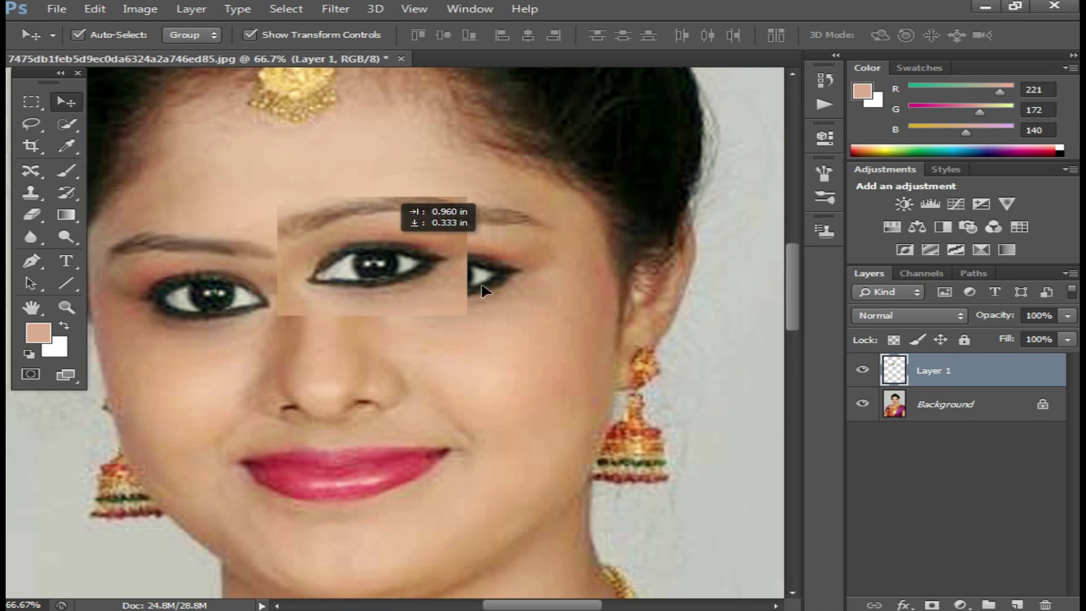
Scale the copied eye patch up, then down, and move it over the right eye.
{"action": "left_click", "coordinate": [467, 317]}
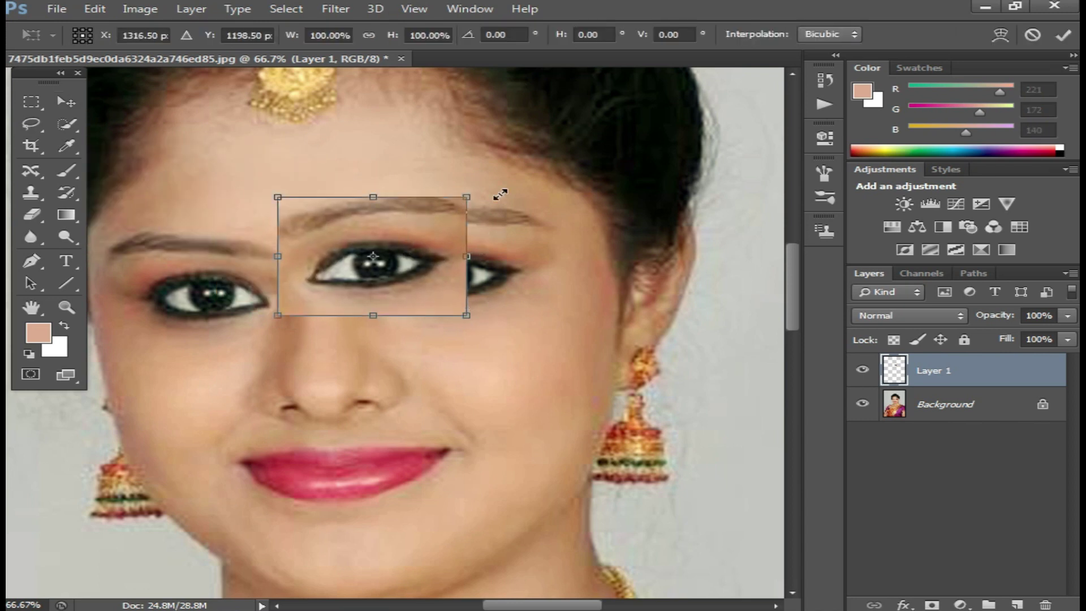
{"action": "left_click_drag", "start_coordinate": [499, 194], "coordinate": [589, 154]}
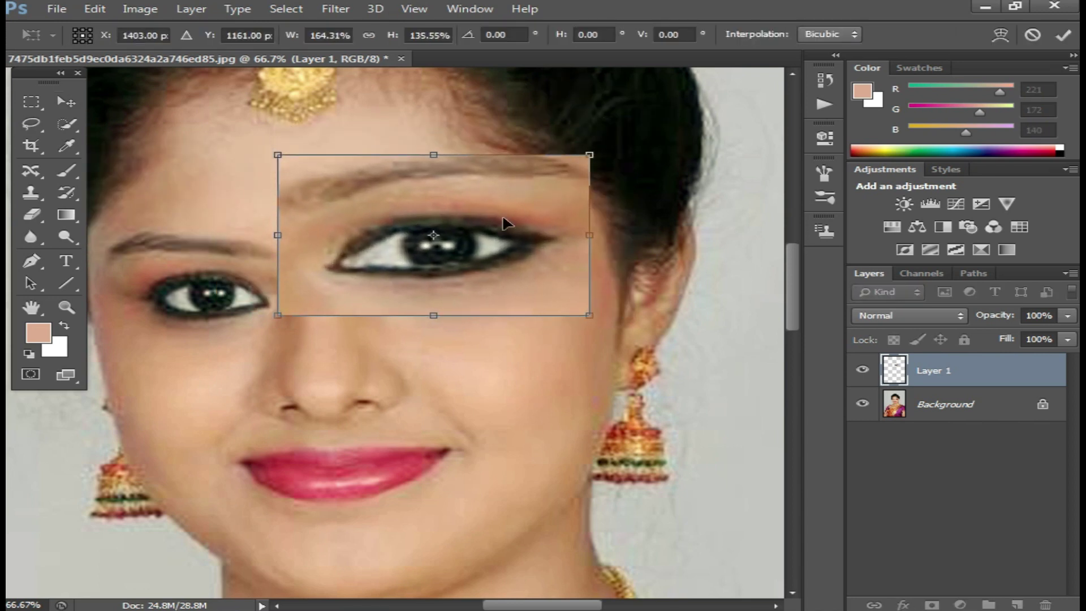
{"action": "key", "text": "Return"}
{"action": "left_click_drag", "start_coordinate": [485, 211], "coordinate": [430, 199]}
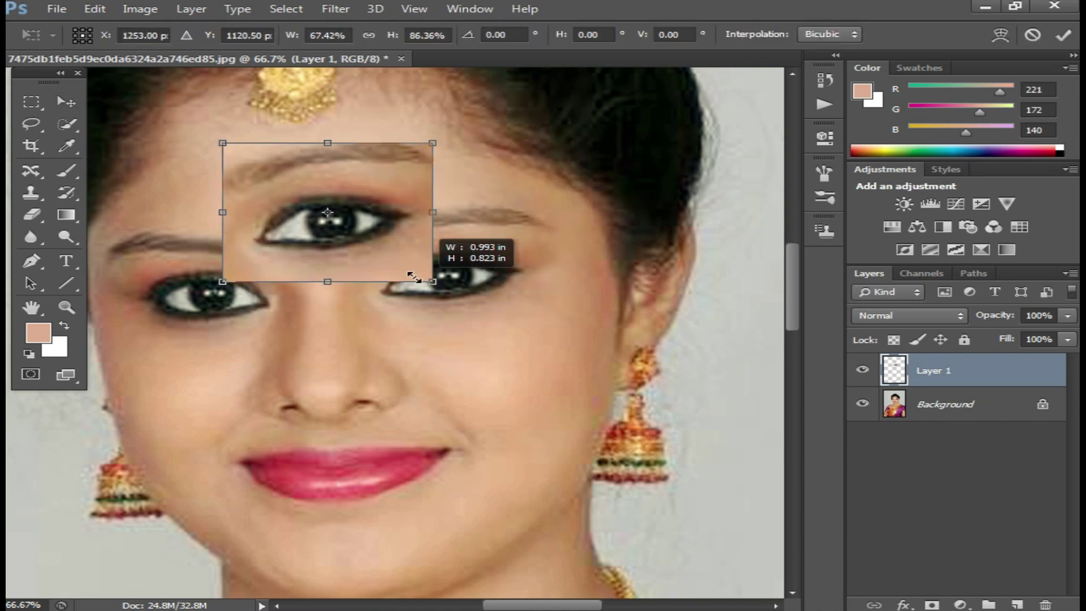
{"action": "left_click_drag", "start_coordinate": [534, 304], "coordinate": [393, 266]}
{"action": "key", "text": "Return"}
{"action": "left_click_drag", "start_coordinate": [349, 141], "coordinate": [499, 291]}
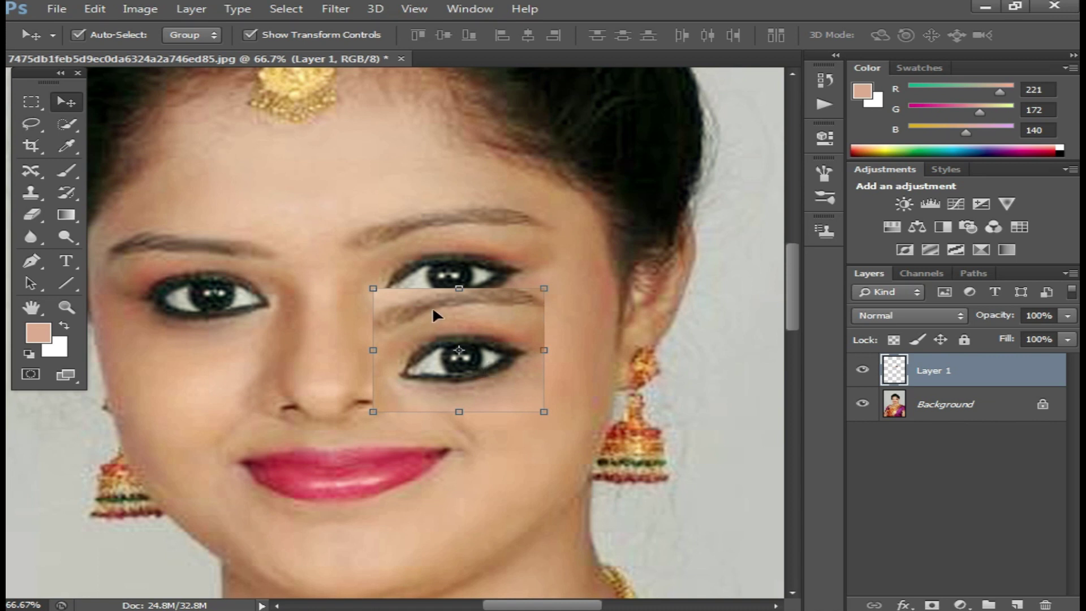
Undo the eye patch edits until the copied layer is gone.
{"action": "key", "text": "ctrl+alt+z"}
{"action": "key", "text": "ctrl+alt+z"}
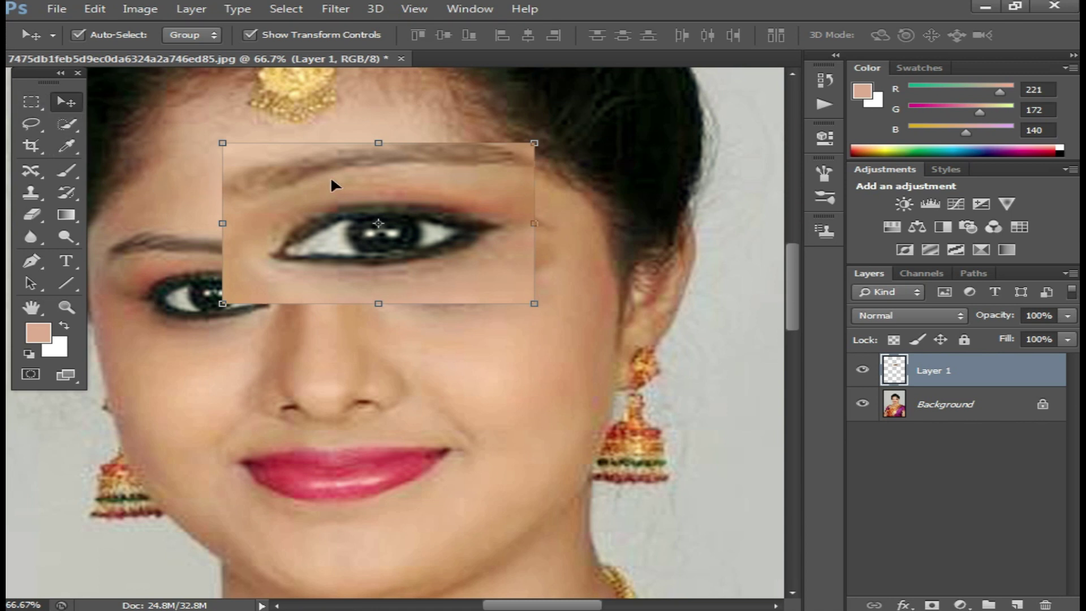
{"action": "key", "text": "ctrl+alt+z"}
{"action": "key", "text": "ctrl+alt+z"}
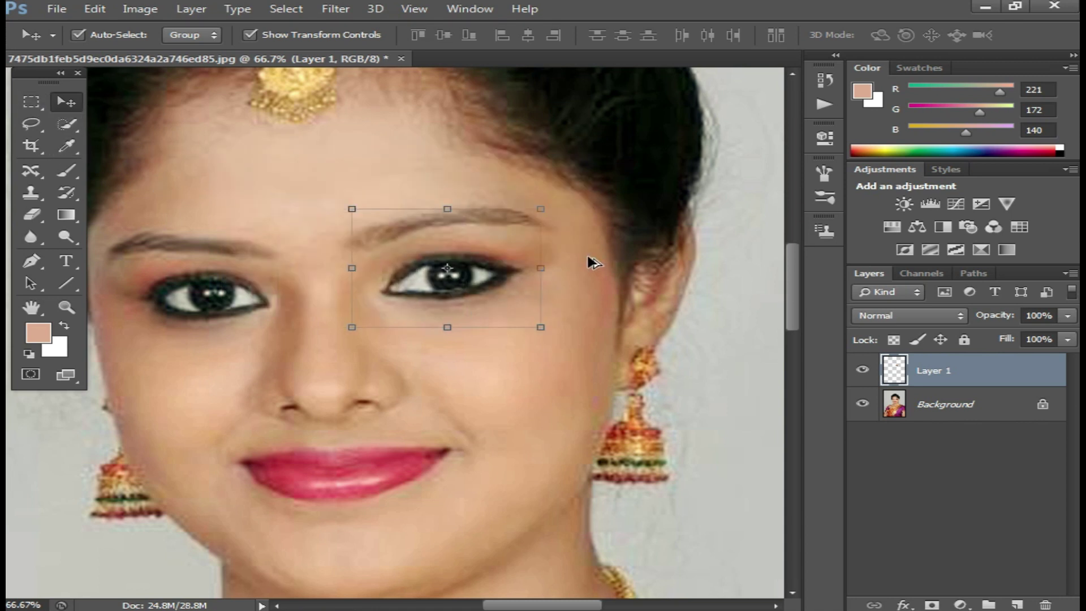
{"action": "key", "text": "ctrl+alt+z"}
Deselect and lasso the right eye and brow freehand.
{"action": "key", "text": "ctrl+d"}
{"action": "key", "text": "l"}
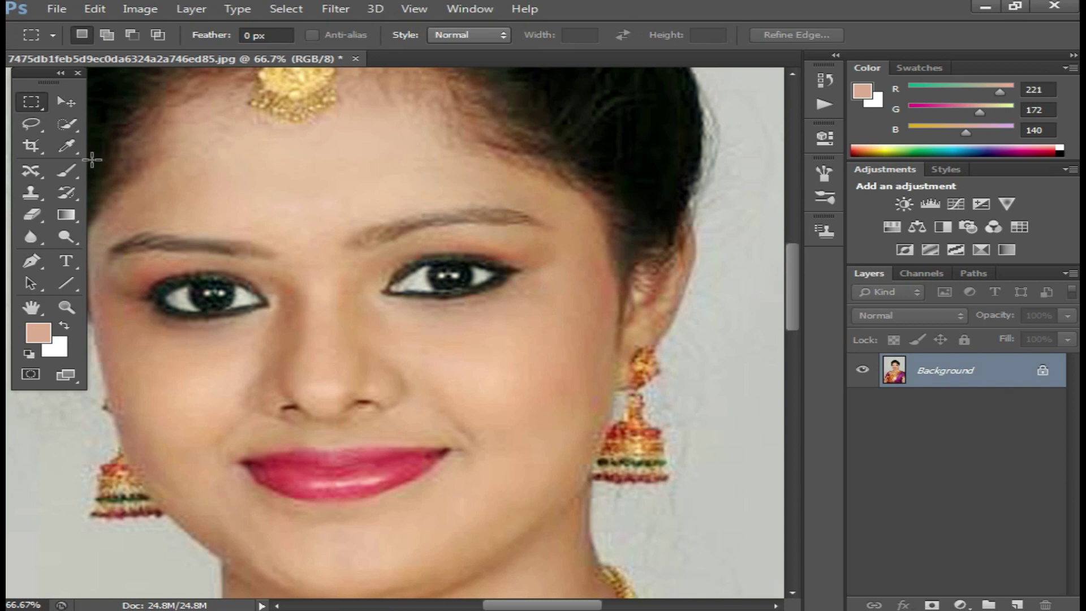
{"action": "left_click_drag", "start_coordinate": [371, 244], "coordinate": [328, 233]}
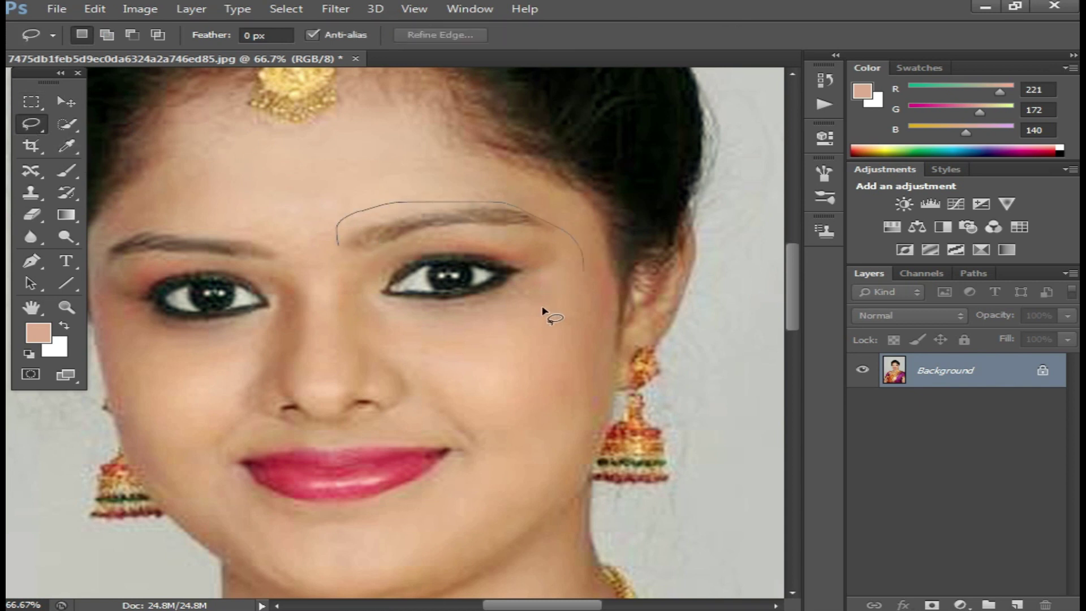
Move the lassoed eye region down and back, then show the lasso variants.
{"action": "left_click", "coordinate": [64, 100]}
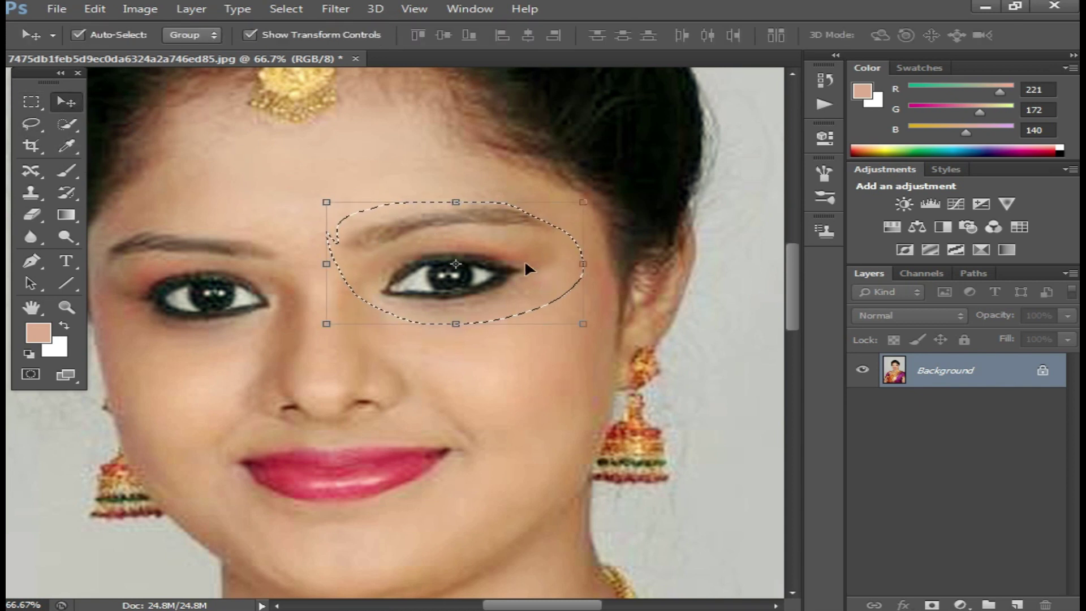
{"action": "left_click_drag", "start_coordinate": [557, 273], "coordinate": [520, 391]}
{"action": "left_click_drag", "start_coordinate": [454, 359], "coordinate": [521, 293]}
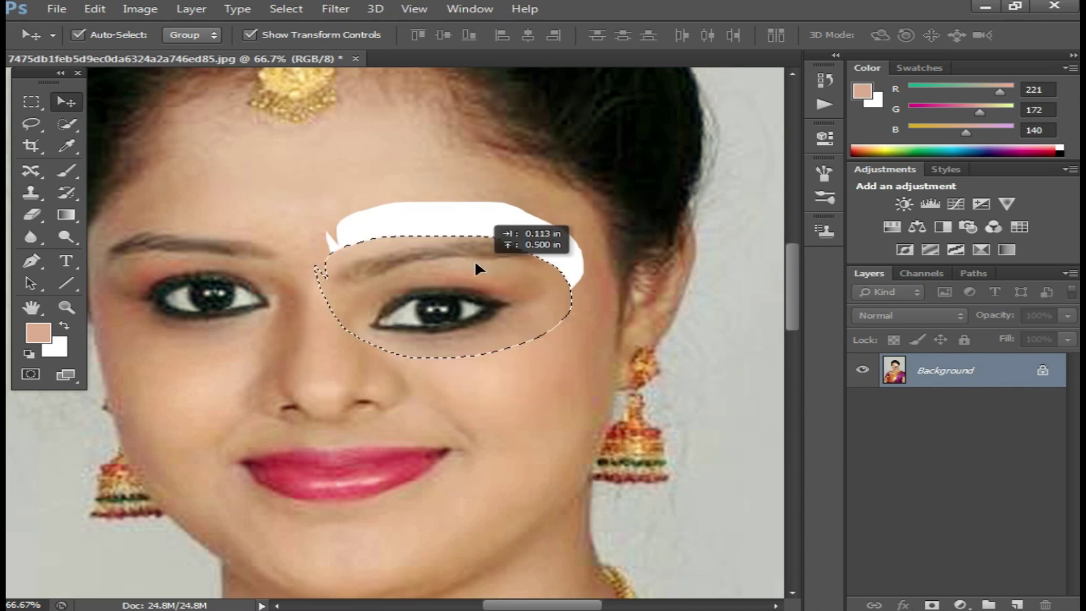
{"action": "left_click", "coordinate": [41, 127]}
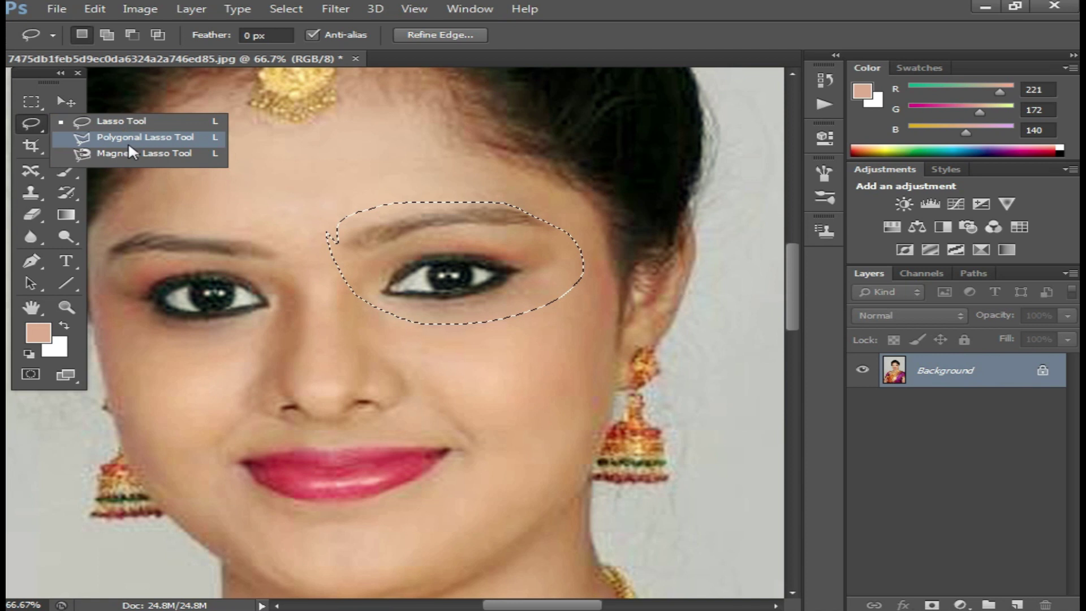
With the Polygonal Lasso, start an outline with corners around the right eye.
{"action": "left_click", "coordinate": [156, 145]}
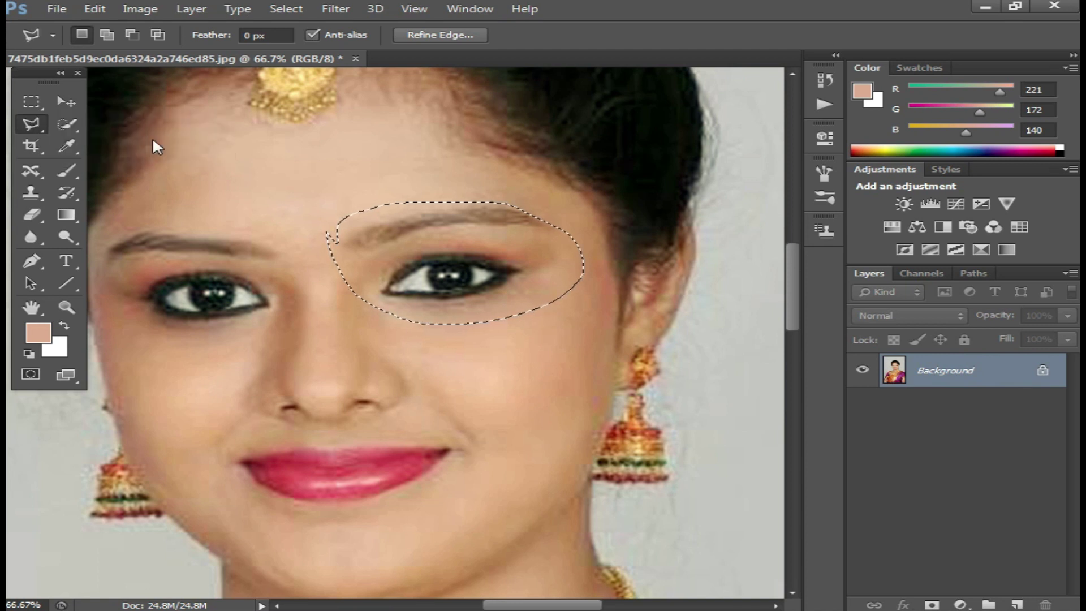
{"action": "left_click", "coordinate": [341, 167]}
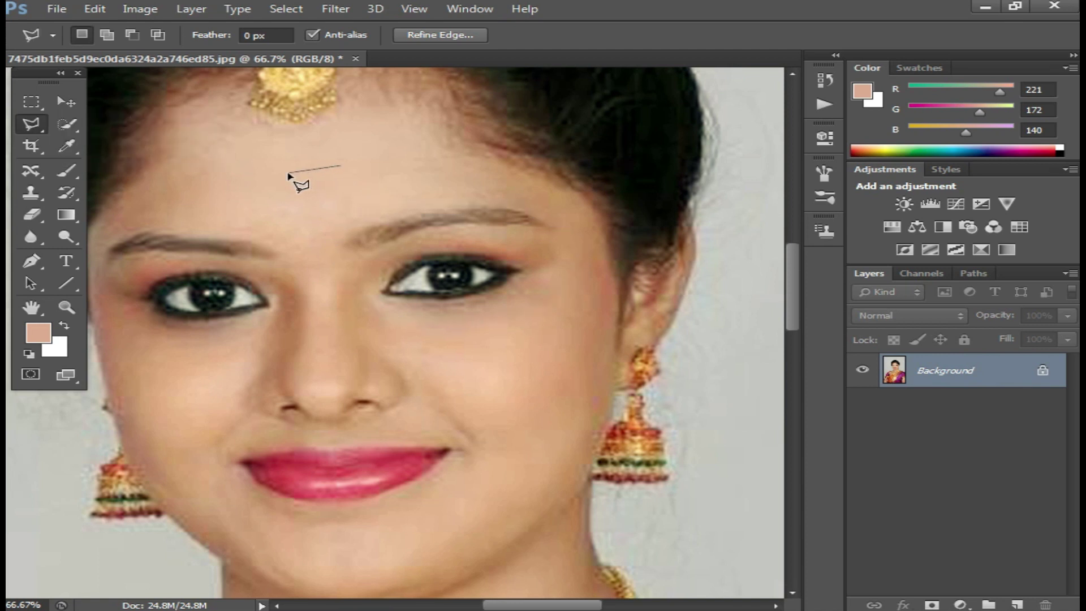
{"action": "left_click", "coordinate": [268, 208]}
{"action": "left_click", "coordinate": [385, 335]}
{"action": "left_click", "coordinate": [452, 339]}
{"action": "left_click", "coordinate": [506, 327]}
Close the outline around the eye and brow, deselect, and show the lasso variants.
{"action": "left_click", "coordinate": [543, 306]}
{"action": "left_click", "coordinate": [567, 263]}
{"action": "left_click", "coordinate": [566, 221]}
{"action": "left_click", "coordinate": [436, 157]}
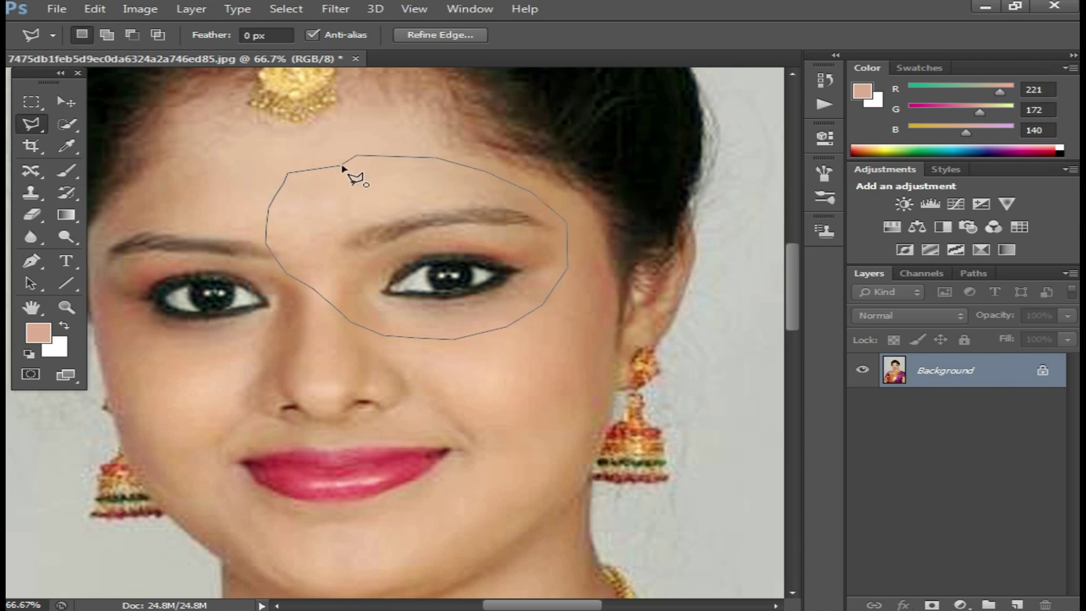
{"action": "double_click", "coordinate": [342, 166]}
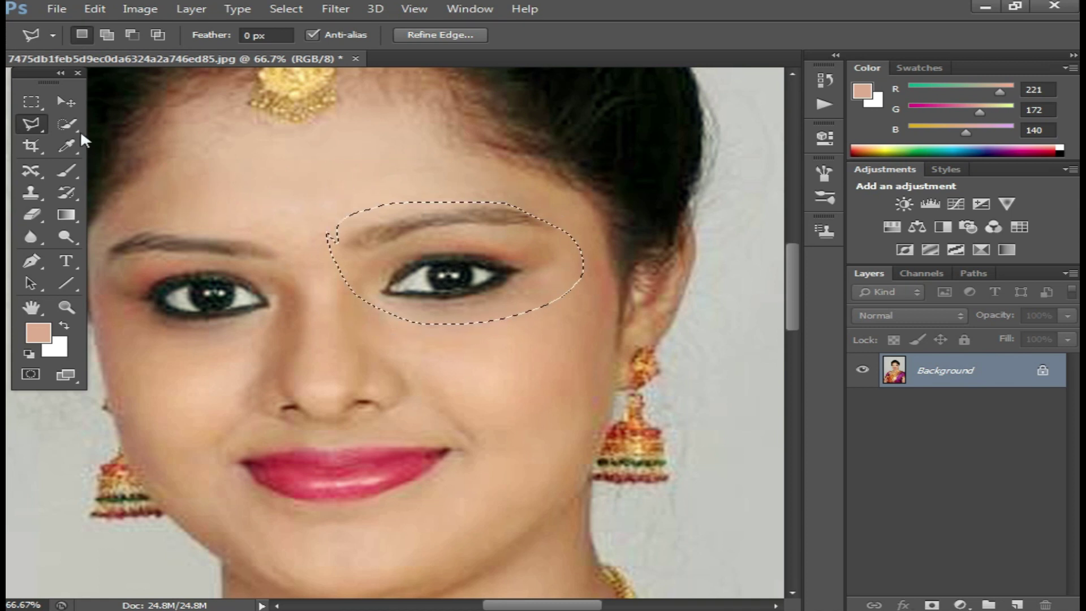
{"action": "key", "text": "ctrl+d"}
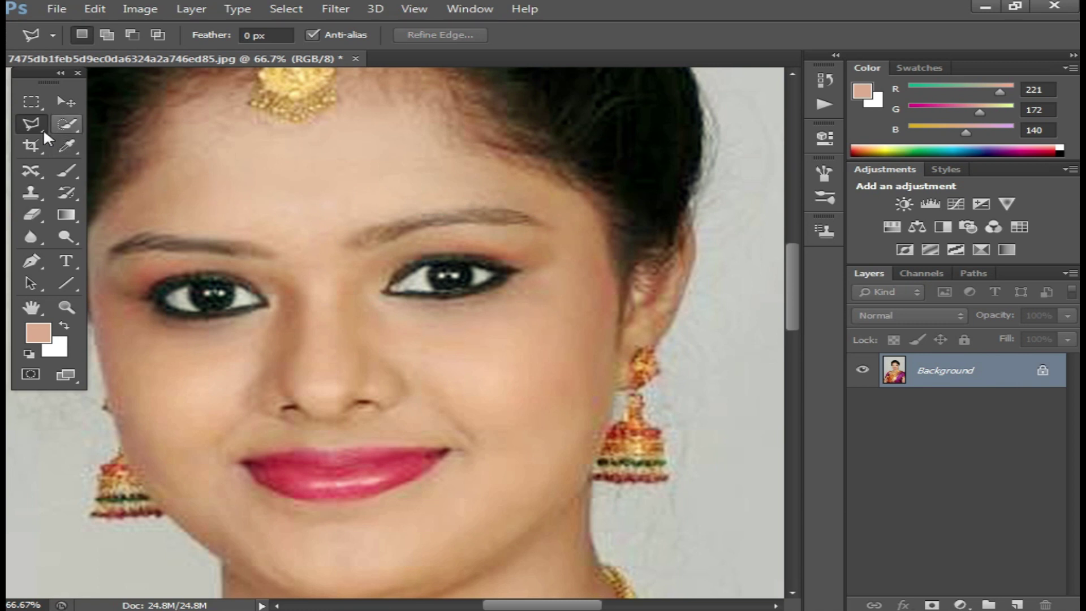
{"action": "right_click", "coordinate": [43, 127]}
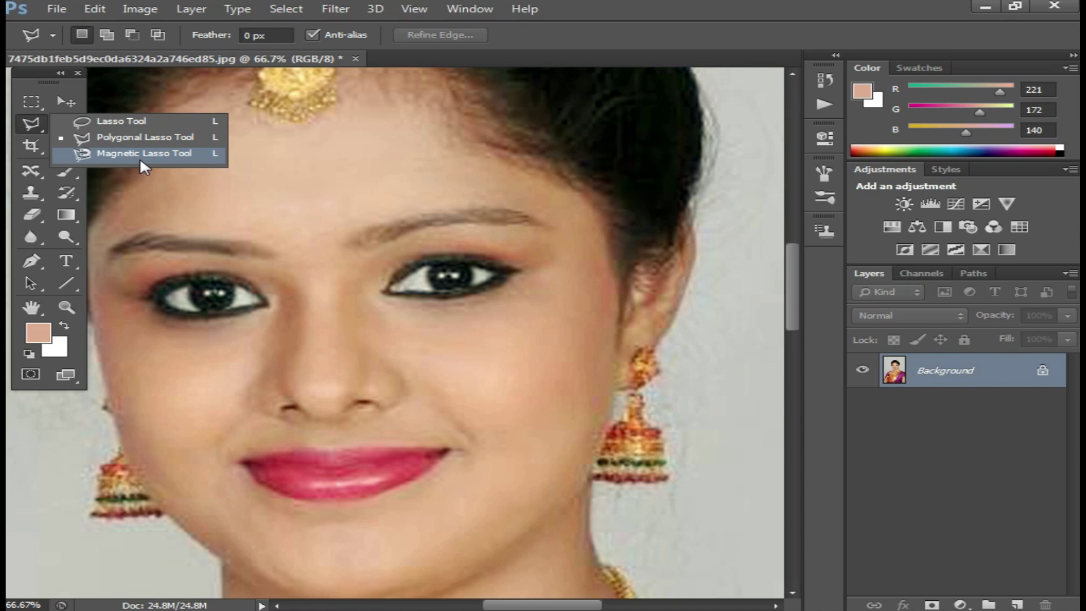
Trace a Magnetic Lasso selection along the hair outline and close it with a double-click.
{"action": "left_click", "coordinate": [140, 157]}
{"action": "left_click", "coordinate": [407, 246]}
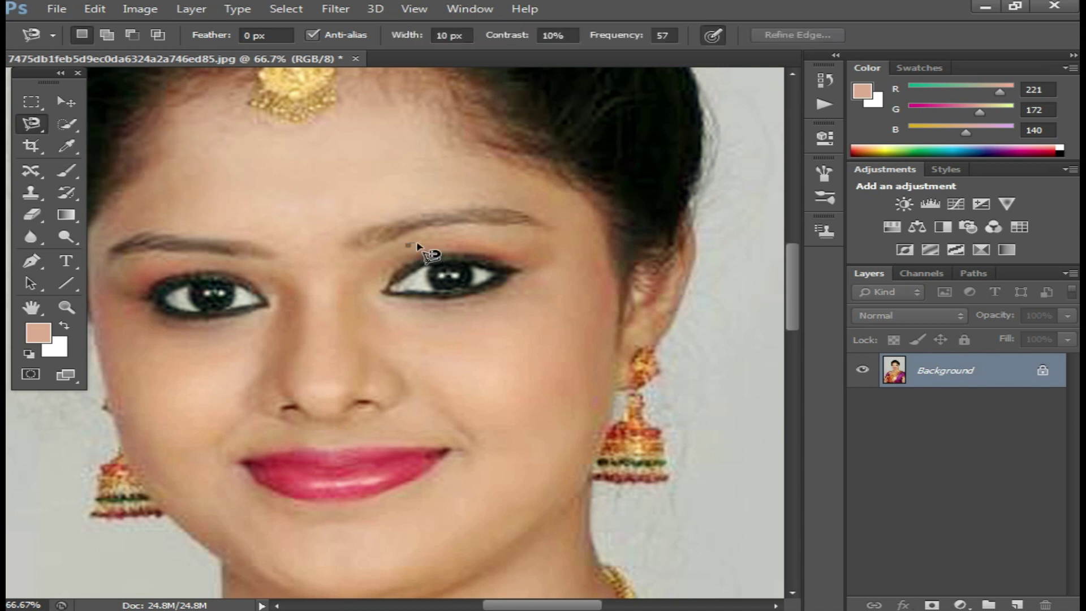
{"action": "left_click", "coordinate": [535, 265]}
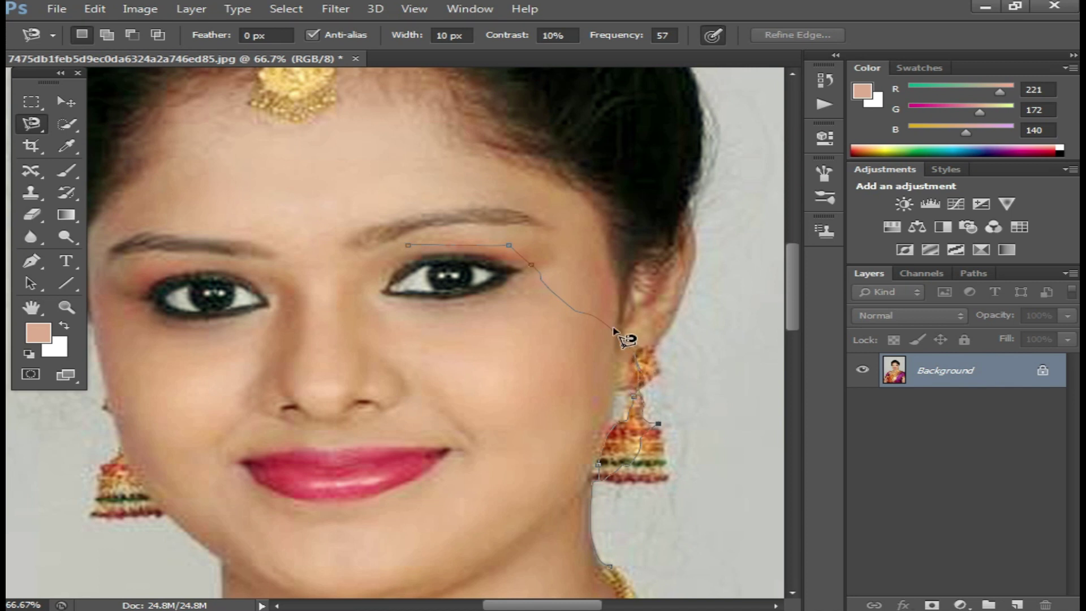
{"action": "key", "text": "Escape"}
{"action": "scroll", "coordinate": [686, 274], "scroll_direction": "up", "scroll_amount": 4}
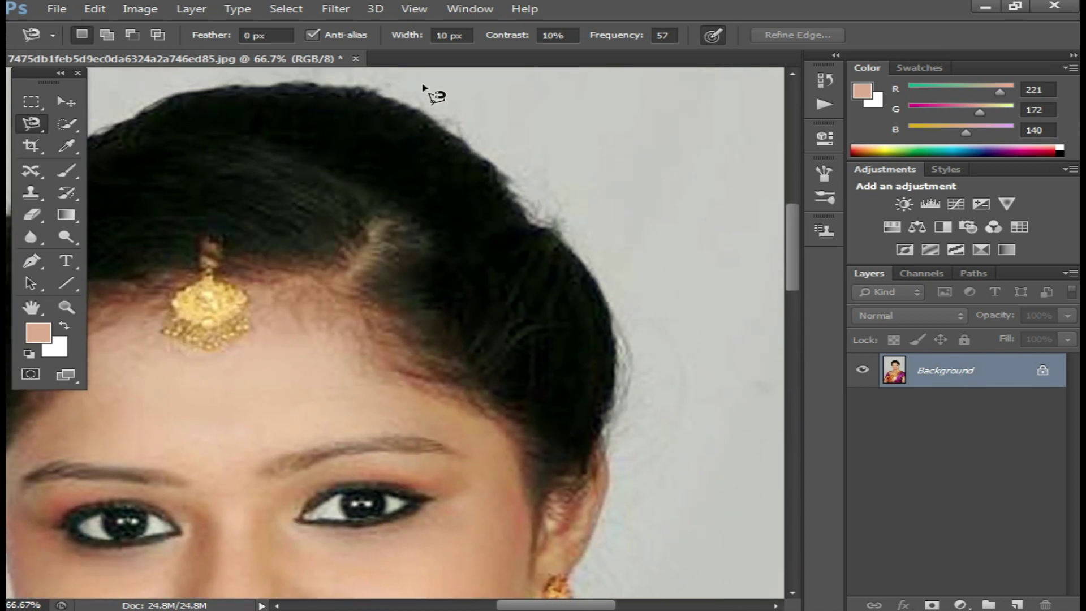
{"action": "left_click", "coordinate": [474, 153]}
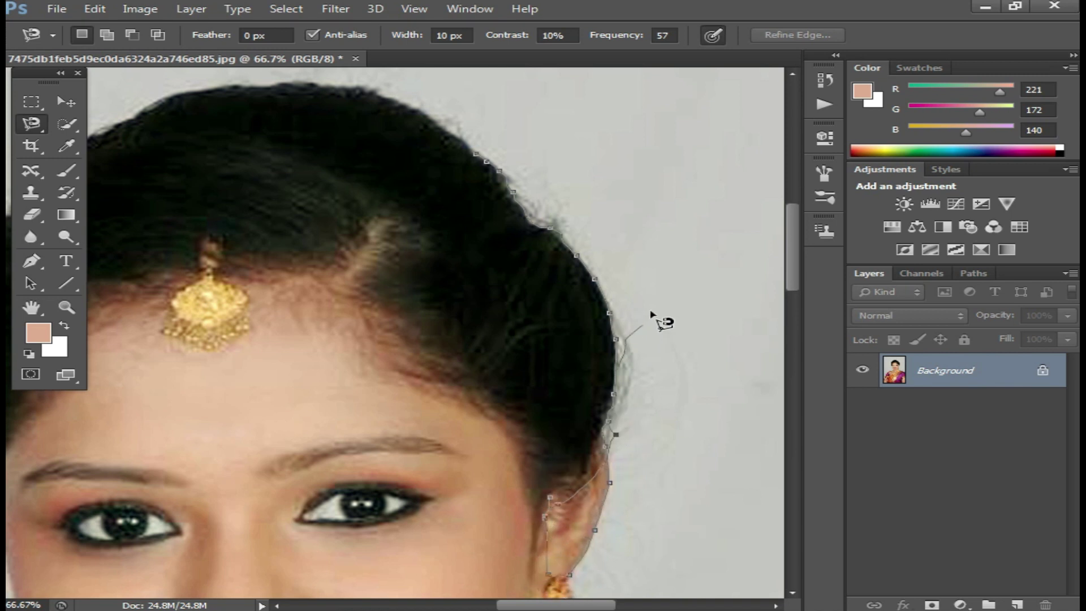
{"action": "left_click_drag", "start_coordinate": [446, 203], "coordinate": [711, 540]}
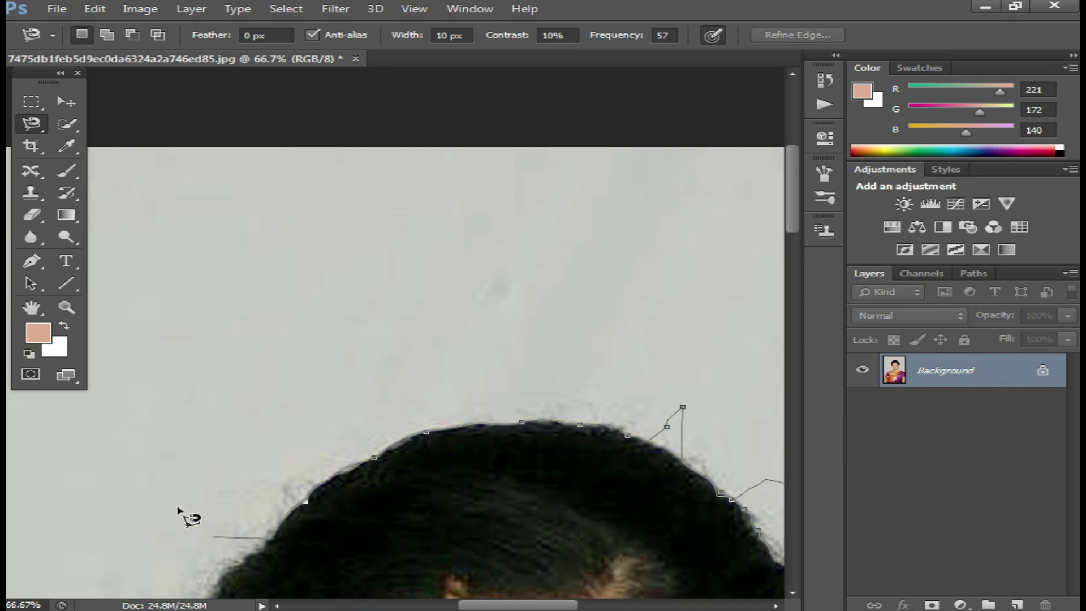
{"action": "mouse_move", "coordinate": [699, 299]}
{"action": "left_mouse_down"}
{"action": "mouse_move", "coordinate": [538, 457]}
{"action": "mouse_move", "coordinate": [788, 274]}
{"action": "left_mouse_up"}
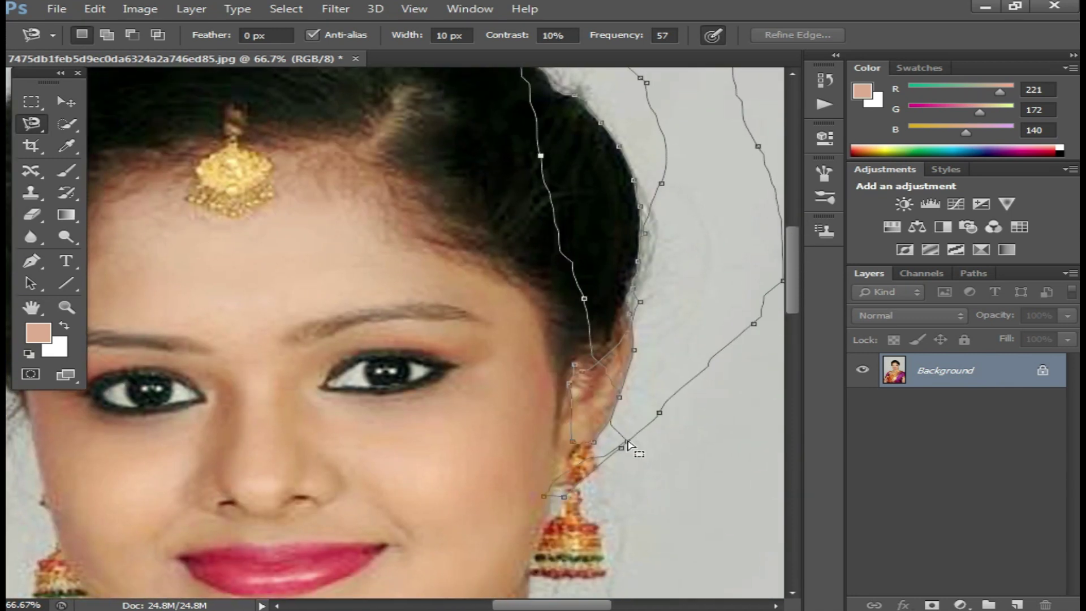
{"action": "double_click", "coordinate": [628, 444]}
Zoom out to 33.3% to show the whole portrait and deselect with the Rectangular Marquee.
{"action": "scroll", "coordinate": [617, 371], "scroll_direction": "up", "scroll_amount": 5}
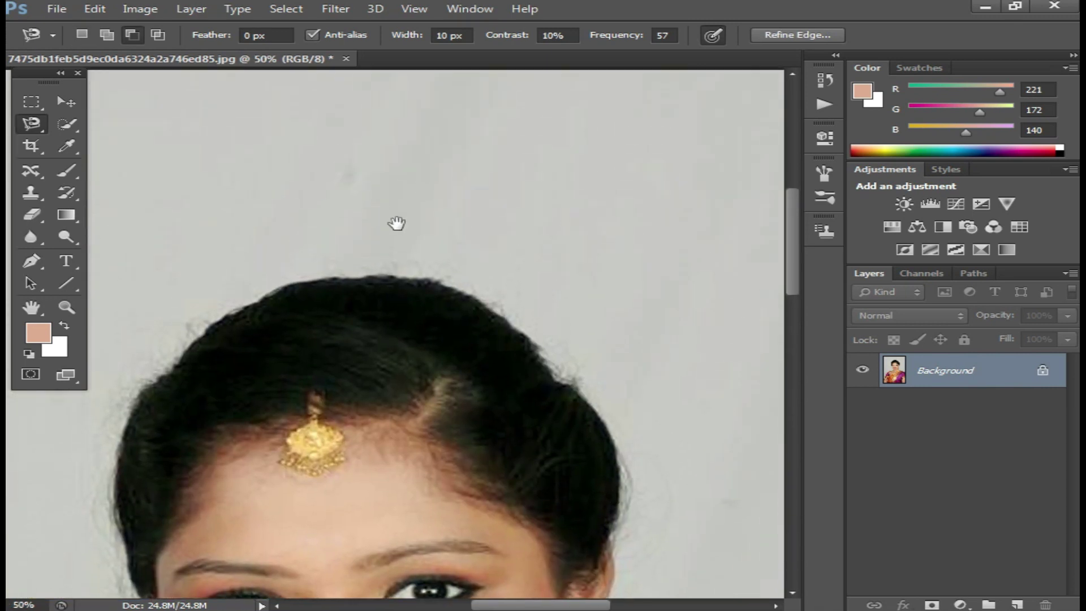
{"action": "scroll", "coordinate": [504, 281], "scroll_direction": "down", "scroll_amount": 3}
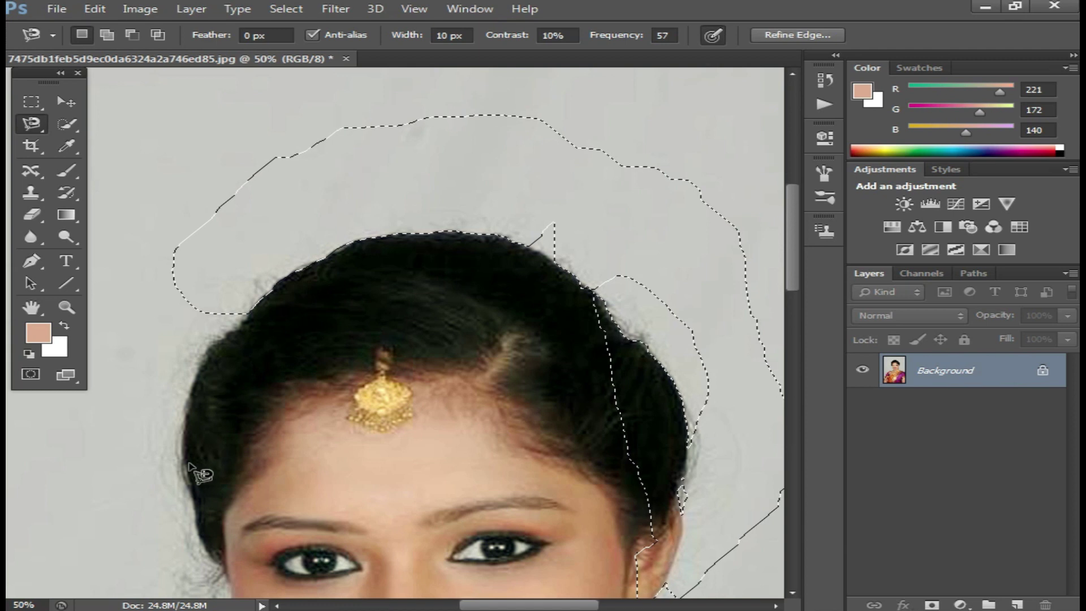
{"action": "mouse_move", "coordinate": [410, 513]}
{"action": "left_mouse_down"}
{"action": "mouse_move", "coordinate": [367, 408]}
{"action": "mouse_move", "coordinate": [399, 397]}
{"action": "left_mouse_up"}
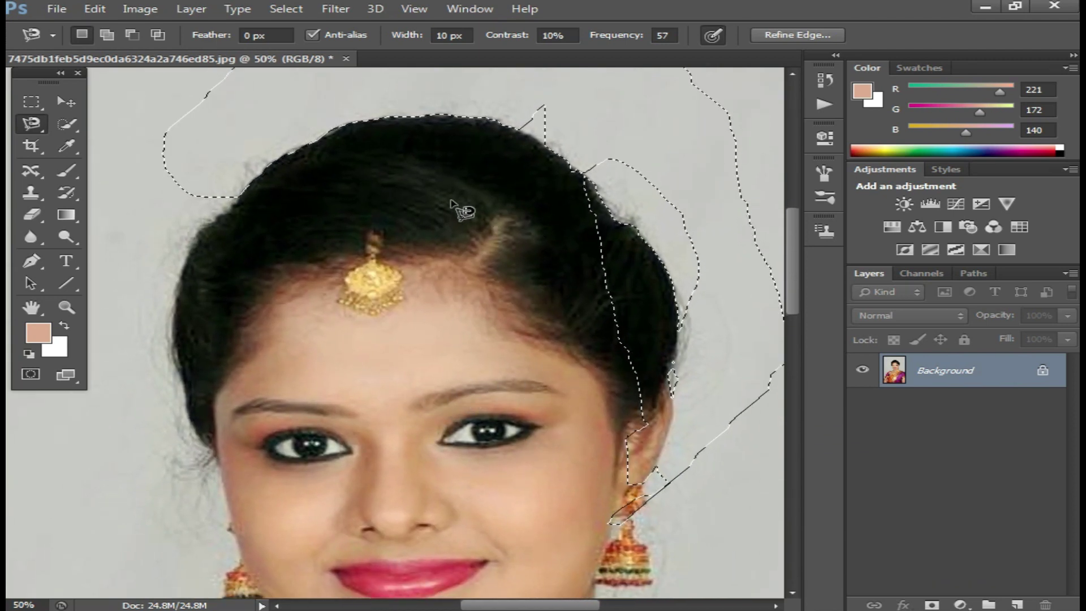
{"action": "scroll", "coordinate": [461, 209], "scroll_direction": "down", "scroll_amount": 1}
{"action": "left_click", "coordinate": [20, 103]}
{"action": "left_click", "coordinate": [115, 140]}
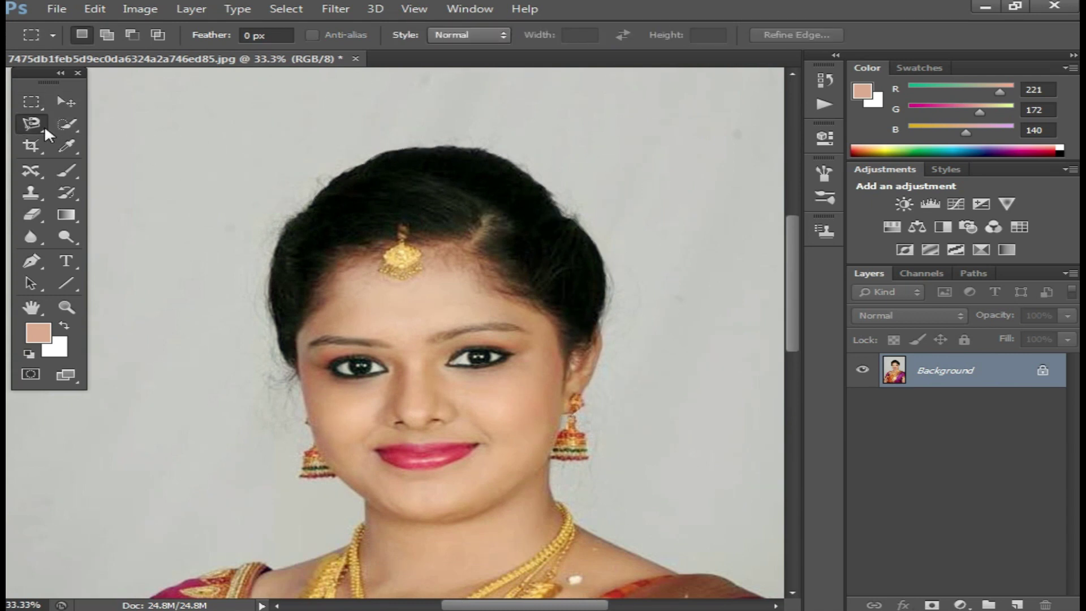
Paint a Quick Selection around the woman's figure and the background.
{"action": "left_click", "coordinate": [44, 124]}
{"action": "left_click", "coordinate": [113, 125]}
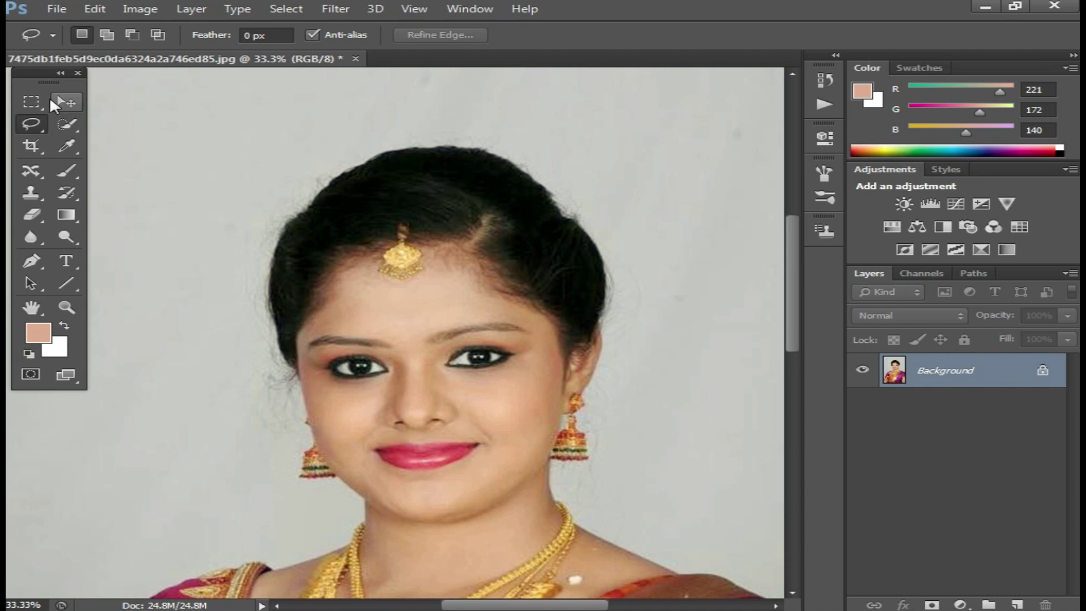
{"action": "left_click", "coordinate": [76, 127]}
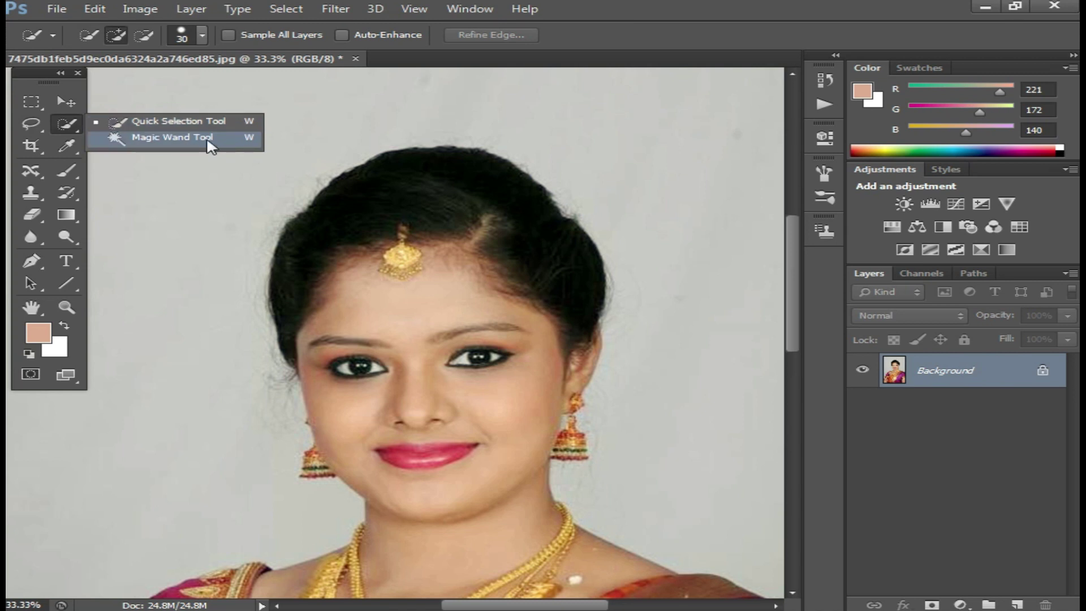
{"action": "left_click", "coordinate": [176, 120]}
{"action": "left_click", "coordinate": [206, 261]}
{"action": "left_click_drag", "start_coordinate": [238, 306], "coordinate": [688, 288]}
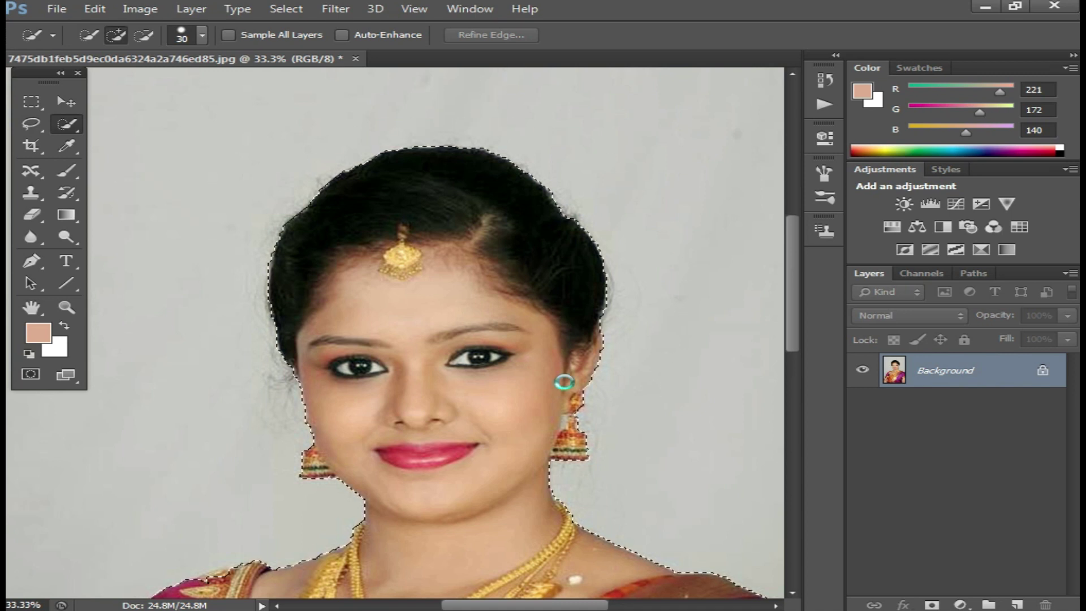
{"action": "left_click_drag", "start_coordinate": [644, 415], "coordinate": [563, 382]}
Clear it, quick-select the hair and upper face, then deselect again.
{"action": "key", "text": "ctrl+d"}
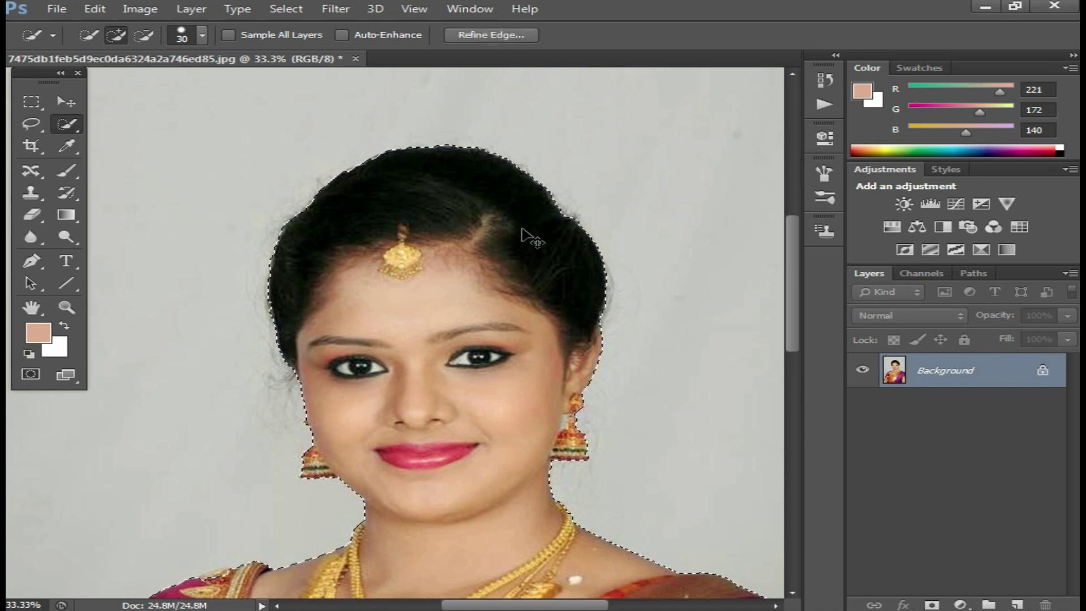
{"action": "mouse_move", "coordinate": [382, 297]}
{"action": "left_mouse_down"}
{"action": "mouse_move", "coordinate": [510, 434]}
{"action": "mouse_move", "coordinate": [460, 505]}
{"action": "left_mouse_up"}
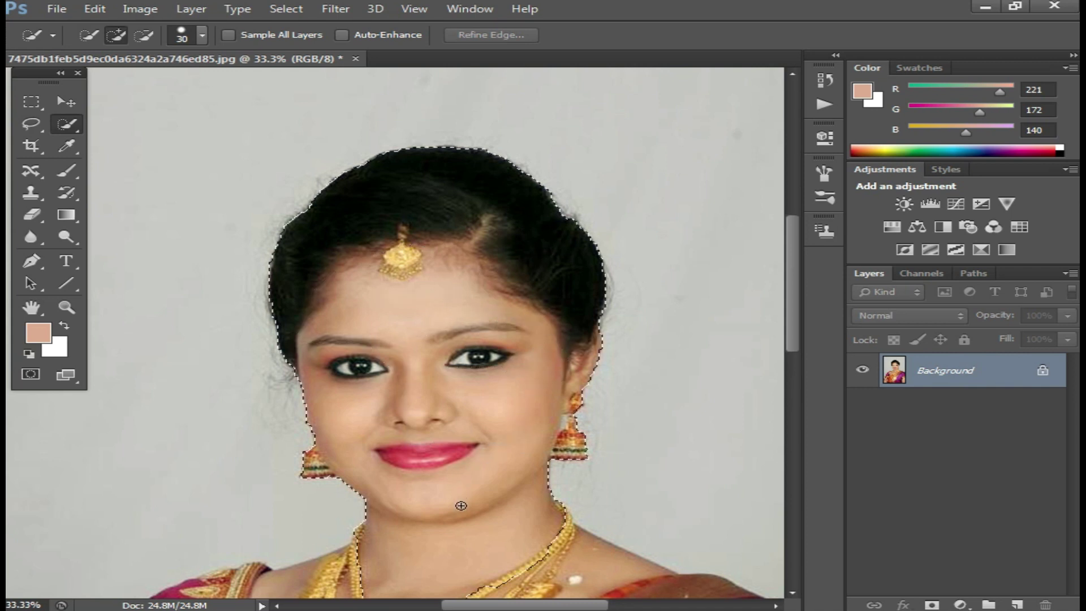
{"action": "key", "text": "ctrl+d"}
Select the grey background with the Magic Wand, then clear the selection.
{"action": "right_click", "coordinate": [76, 127]}
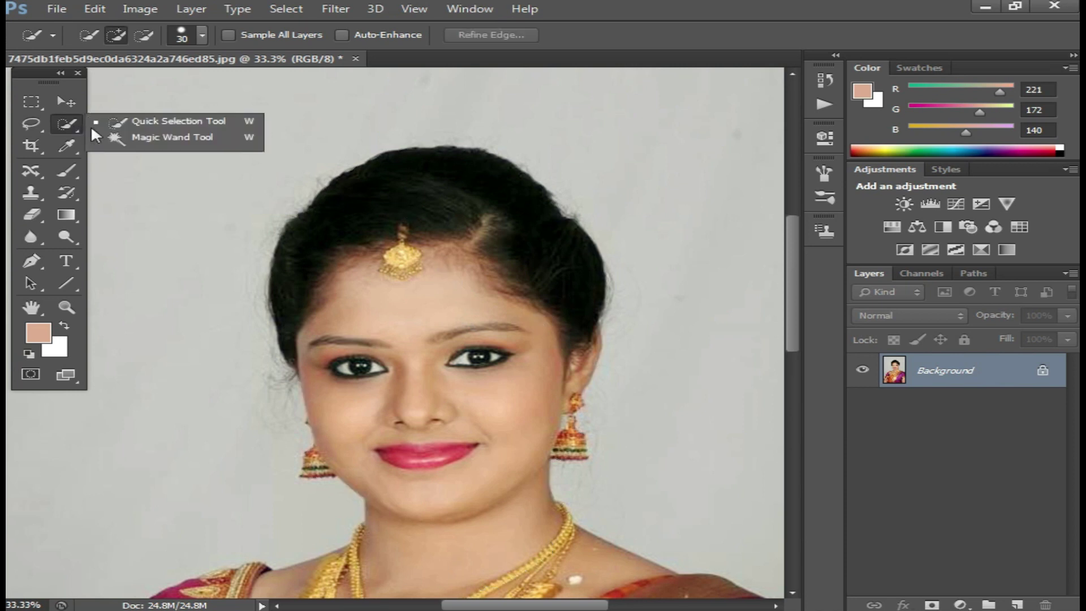
{"action": "left_click", "coordinate": [182, 149]}
{"action": "left_click", "coordinate": [226, 151]}
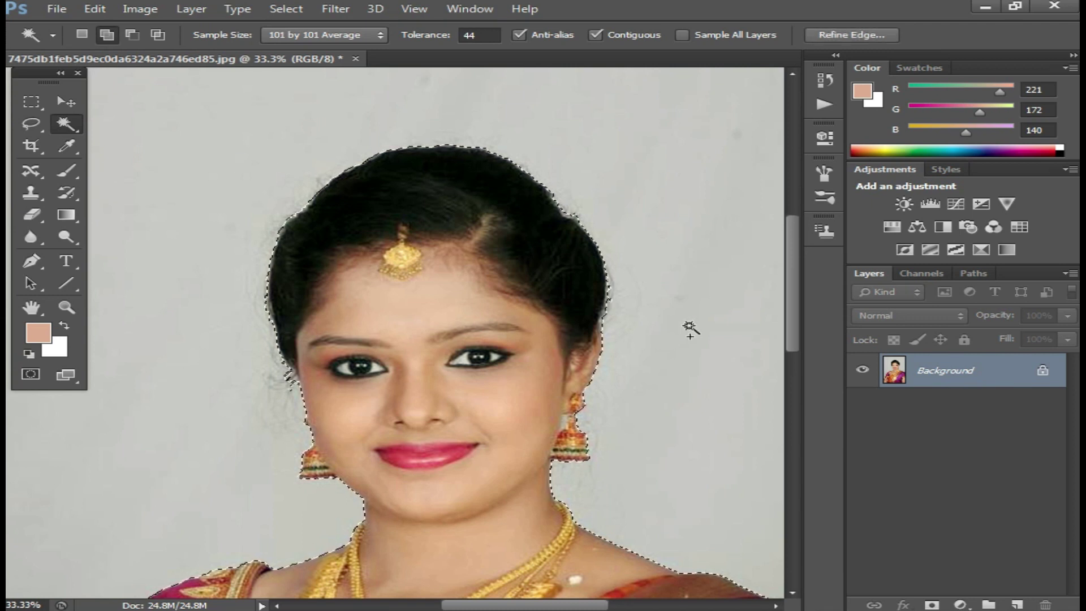
{"action": "scroll", "coordinate": [351, 298], "scroll_direction": "down", "scroll_amount": 1}
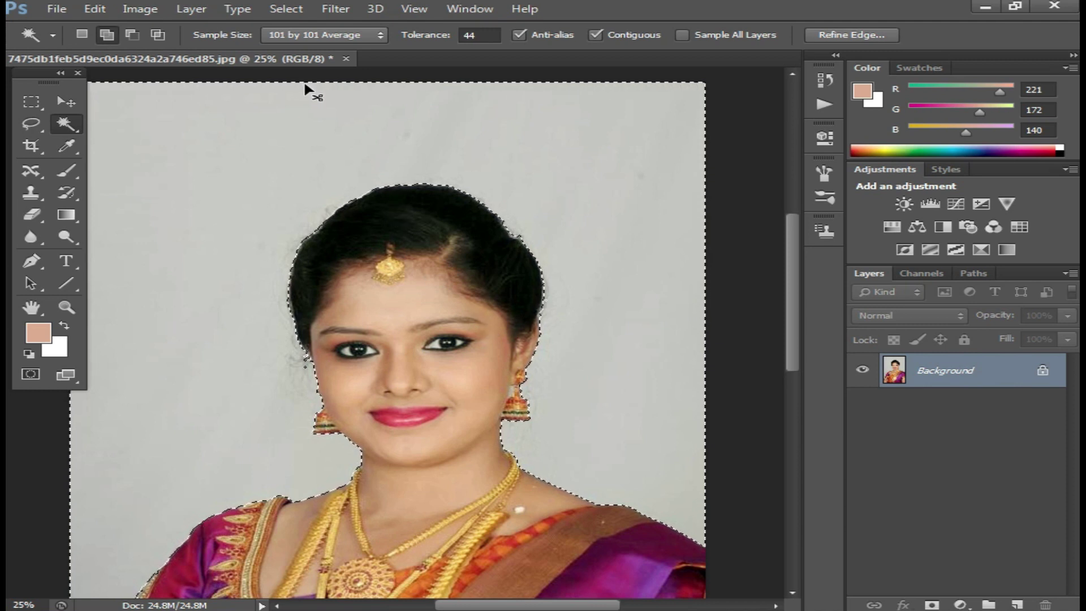
{"action": "key", "text": "ctrl+d"}
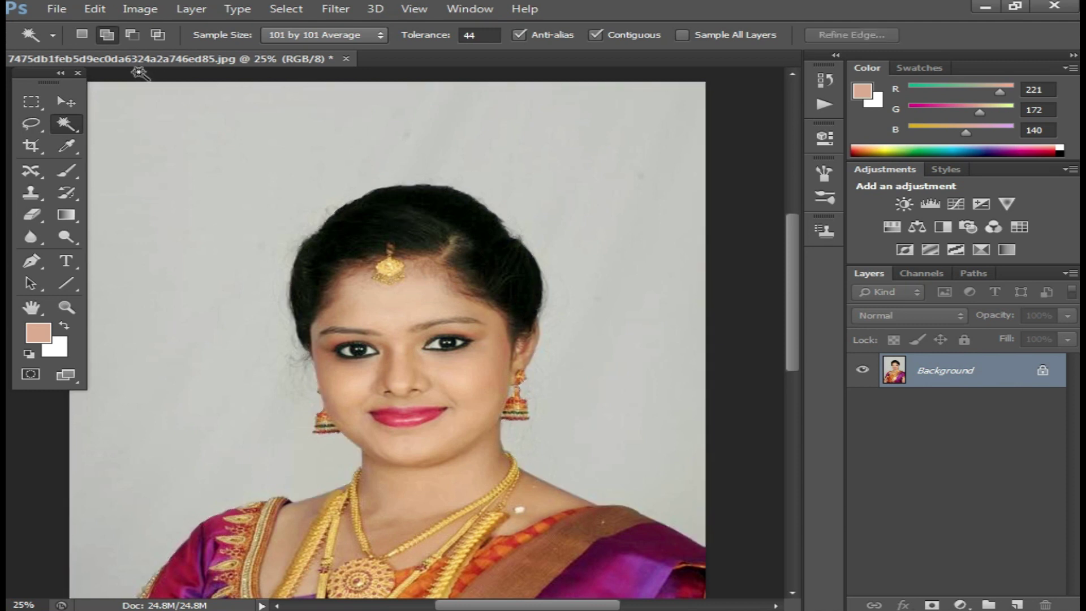
{"action": "left_click", "coordinate": [84, 35]}
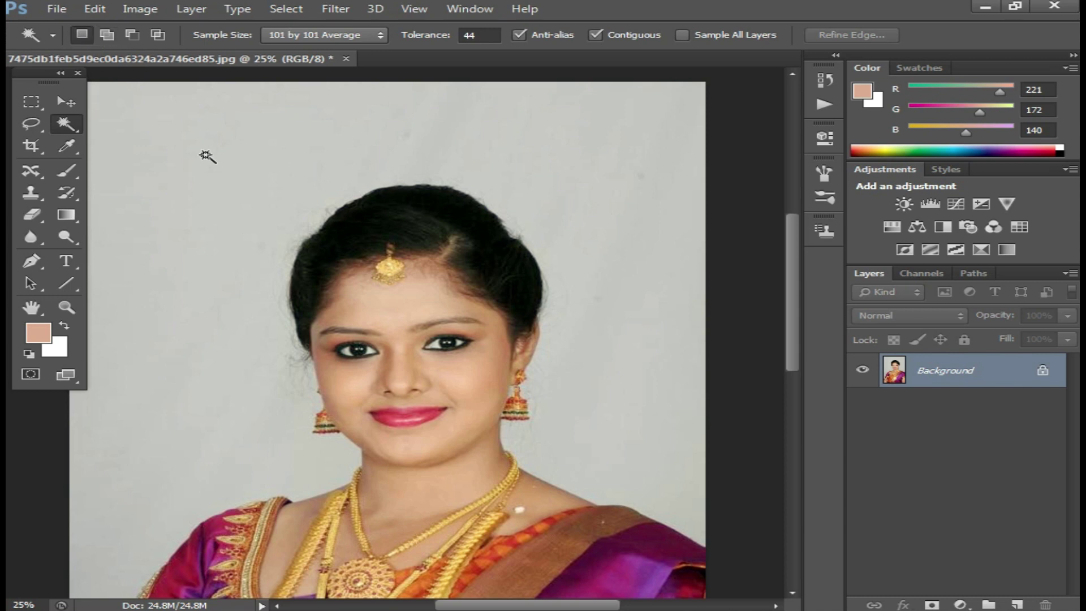
{"action": "left_click", "coordinate": [207, 136]}
{"action": "key", "text": "ctrl+d"}
Using Add to selection, select the grey background plus the facial skin.
{"action": "left_click", "coordinate": [291, 150]}
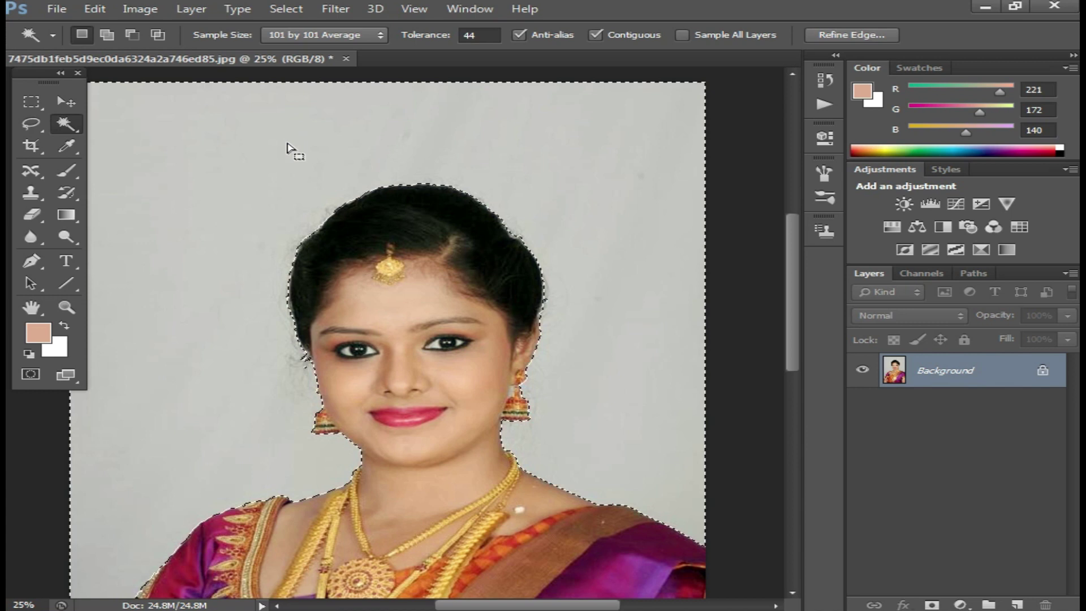
{"action": "left_click", "coordinate": [361, 194]}
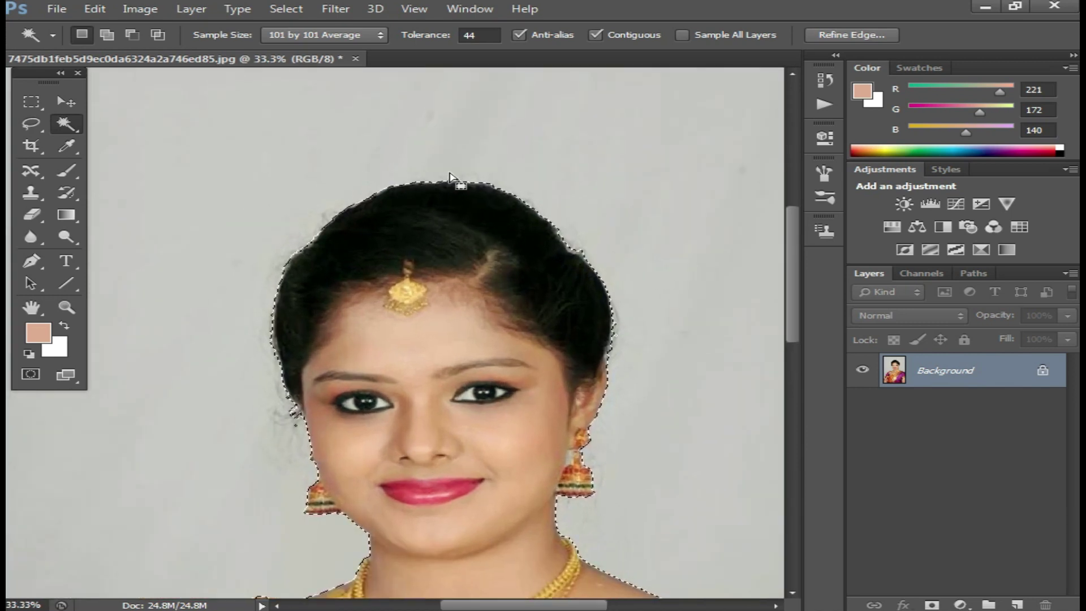
{"action": "key", "text": "ctrl+d"}
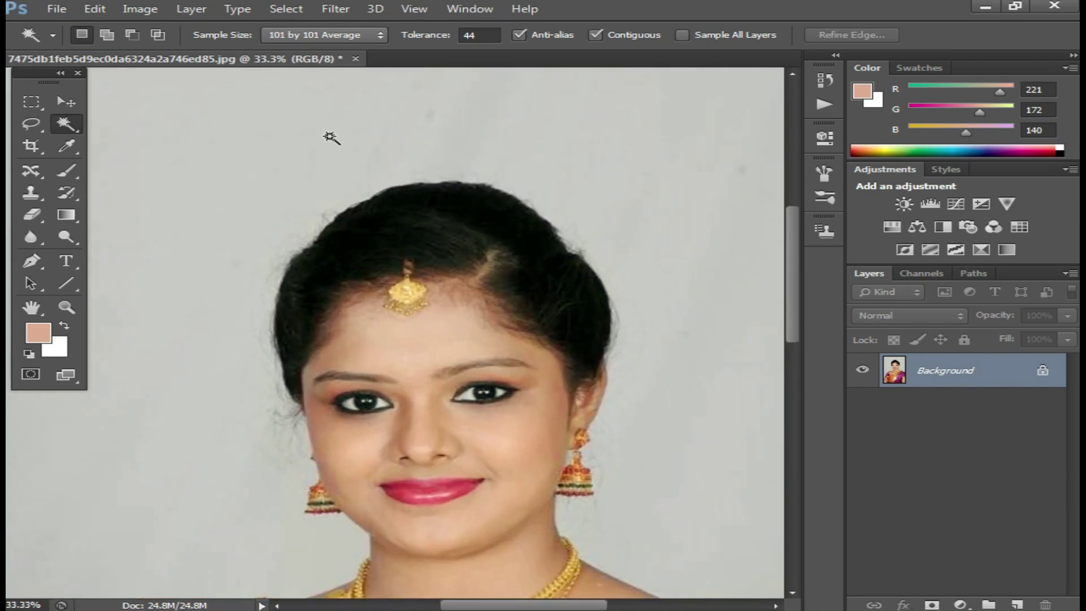
{"action": "left_click", "coordinate": [107, 36]}
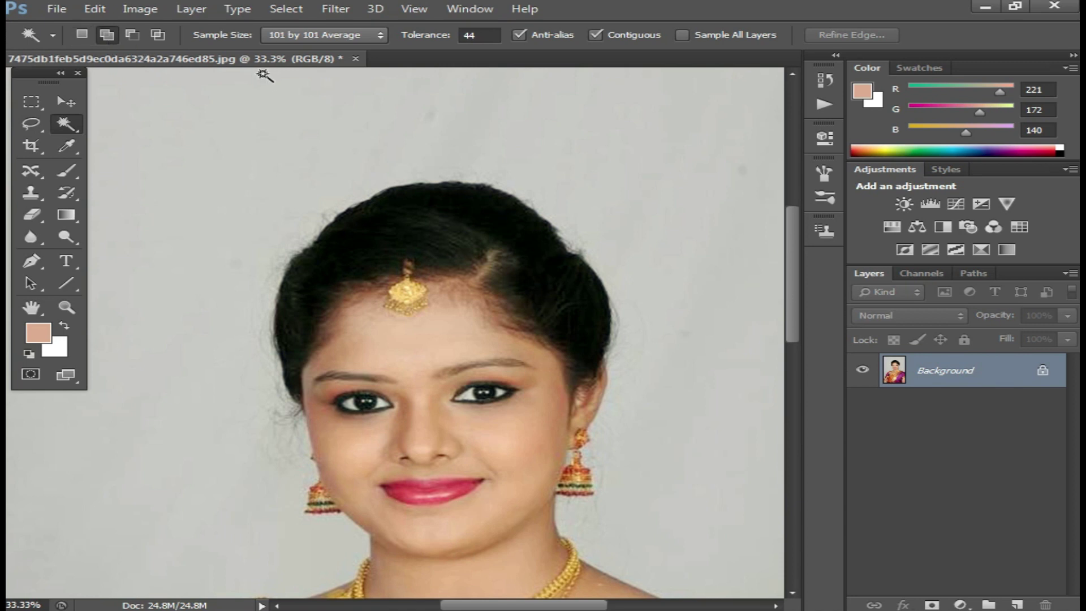
{"action": "left_click", "coordinate": [277, 105]}
{"action": "left_click", "coordinate": [519, 419]}
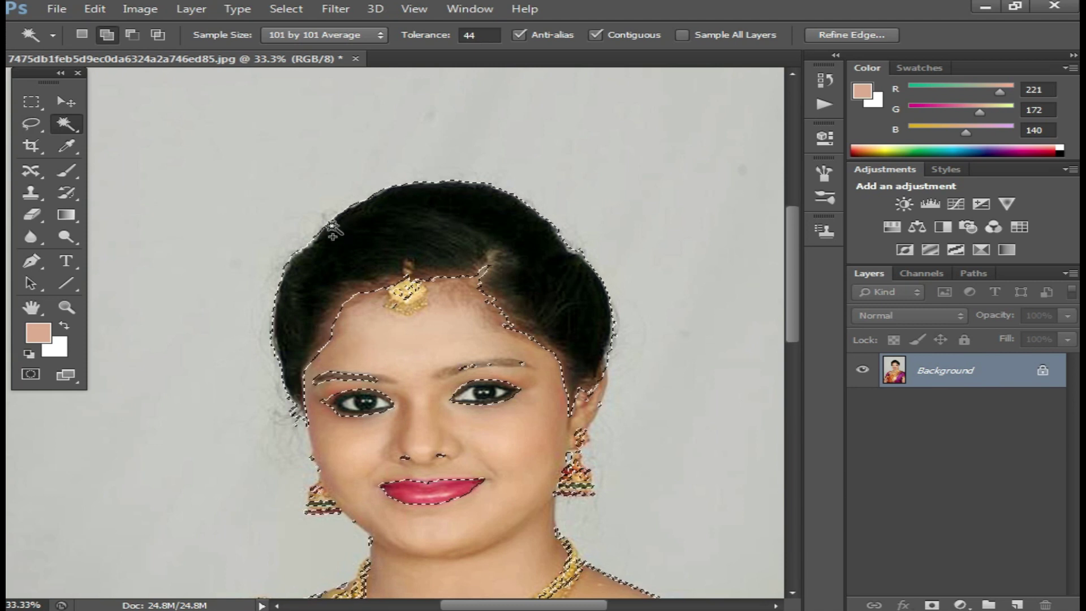
Subtract the facial skin and background with Subtract from selection, emptying the selection.
{"action": "left_click", "coordinate": [134, 35]}
{"action": "left_click", "coordinate": [396, 355]}
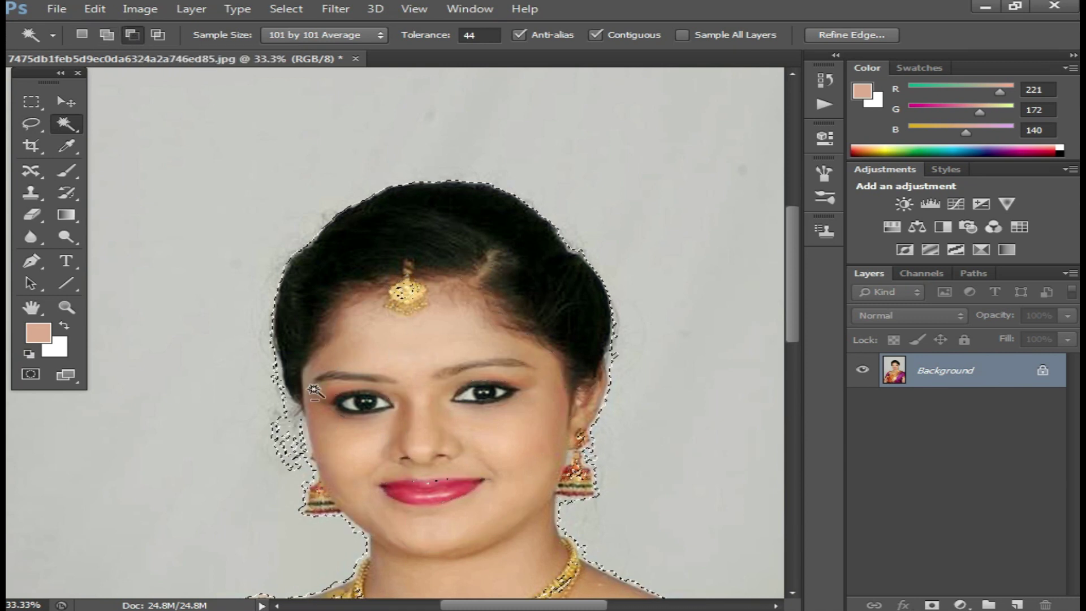
{"action": "left_click", "coordinate": [283, 328]}
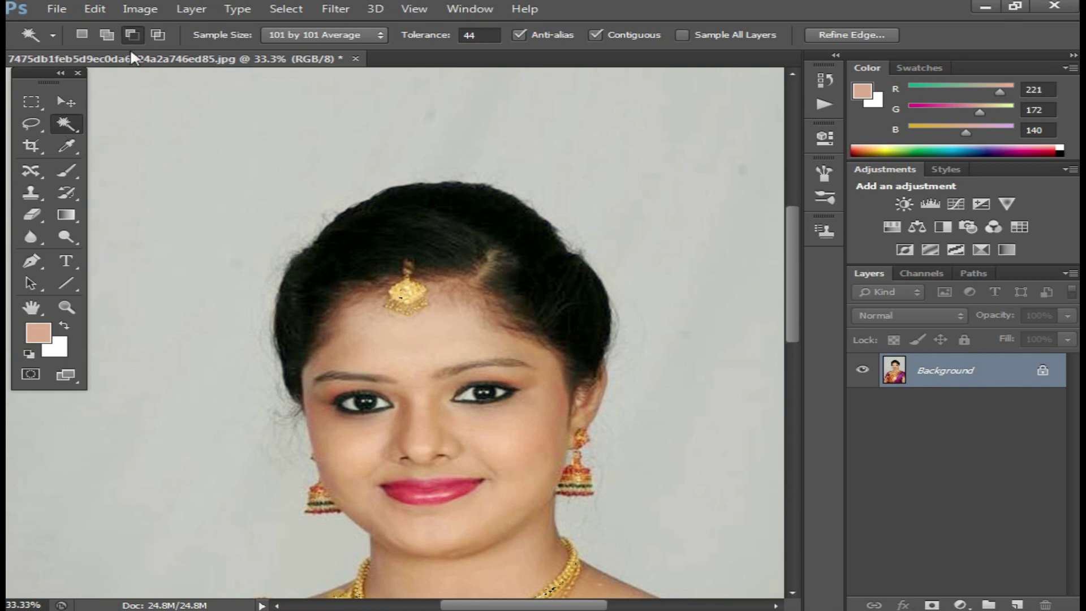
{"action": "left_click", "coordinate": [303, 155]}
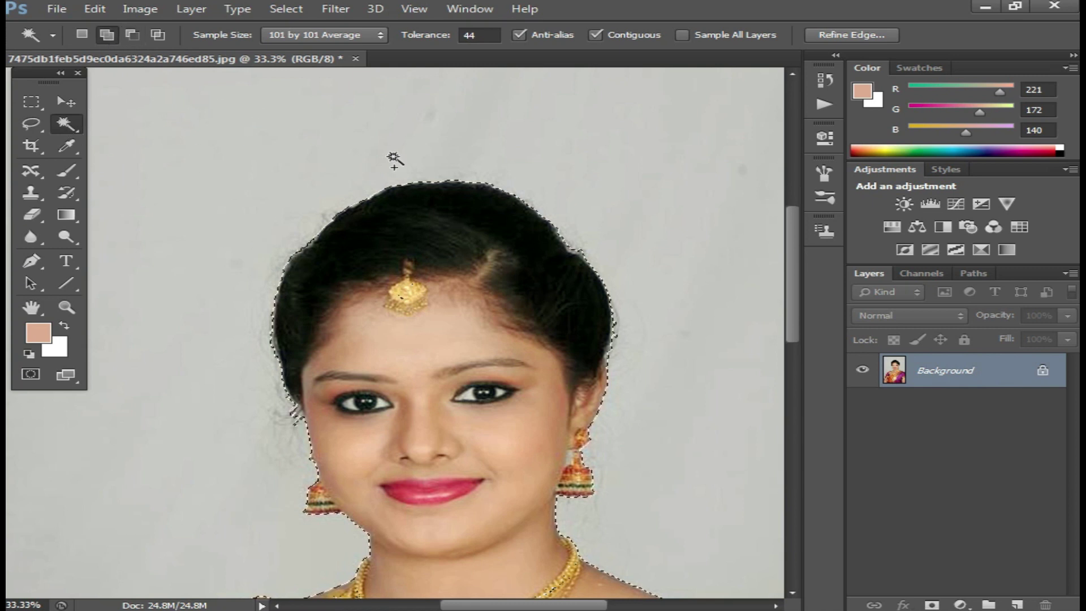
{"action": "left_click", "coordinate": [132, 34]}
{"action": "left_click", "coordinate": [319, 226]}
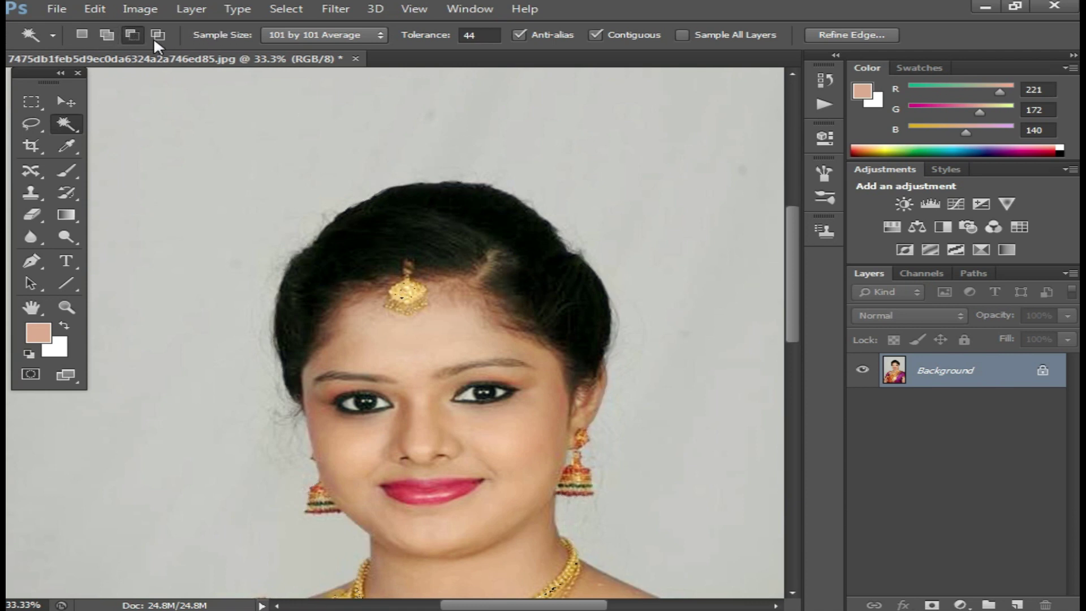
{"action": "left_click", "coordinate": [231, 113]}
Reselect the background, nudge it, and intersect to keep only the upper-left hair edge.
{"action": "left_click", "coordinate": [305, 175]}
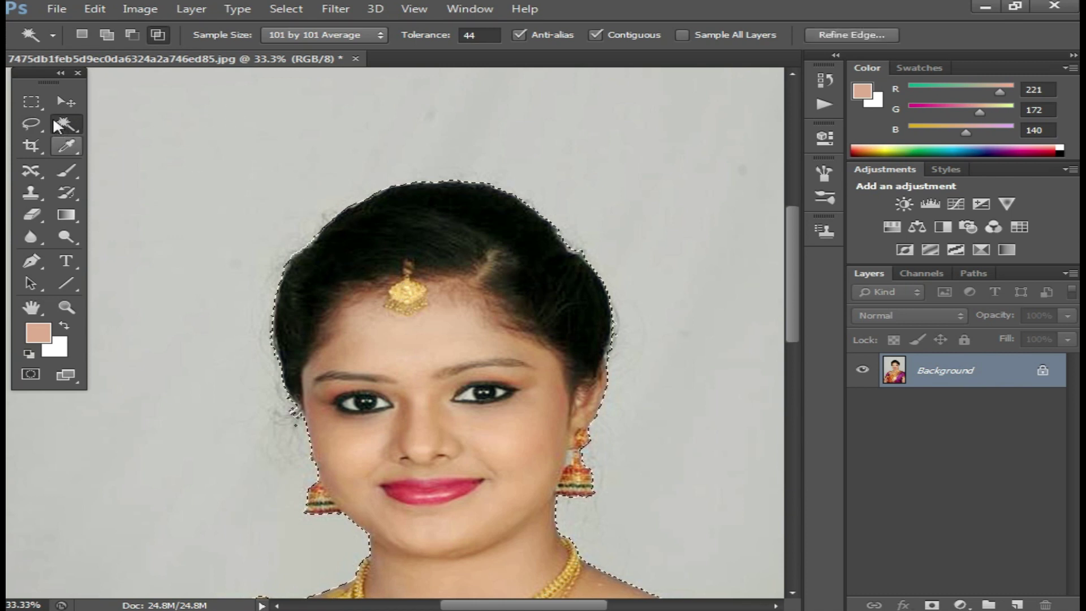
{"action": "left_click", "coordinate": [81, 35]}
{"action": "left_click_drag", "start_coordinate": [293, 147], "coordinate": [301, 153]}
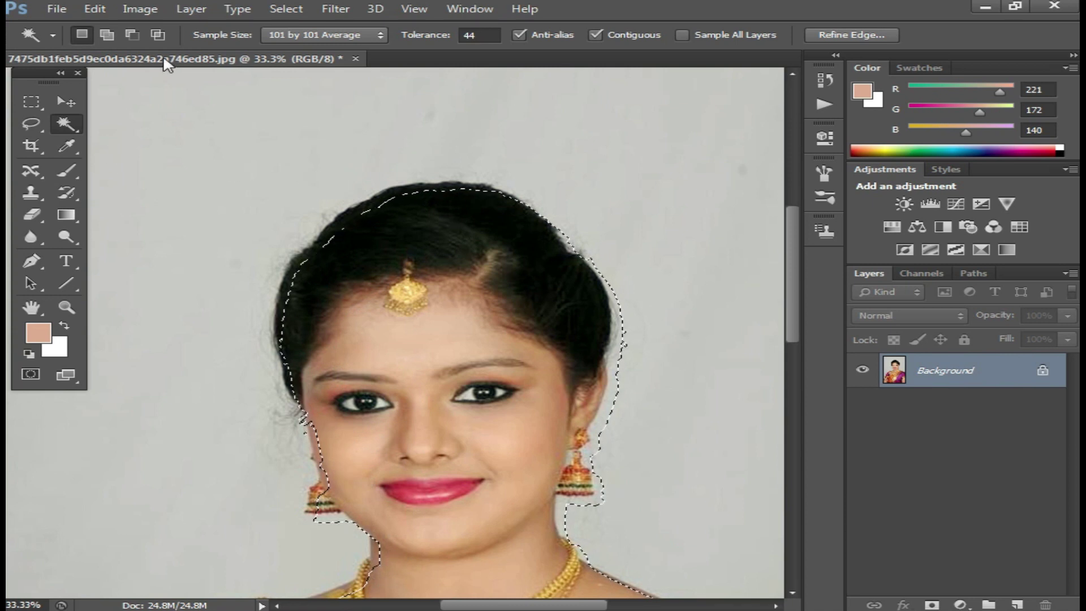
{"action": "left_click", "coordinate": [157, 34]}
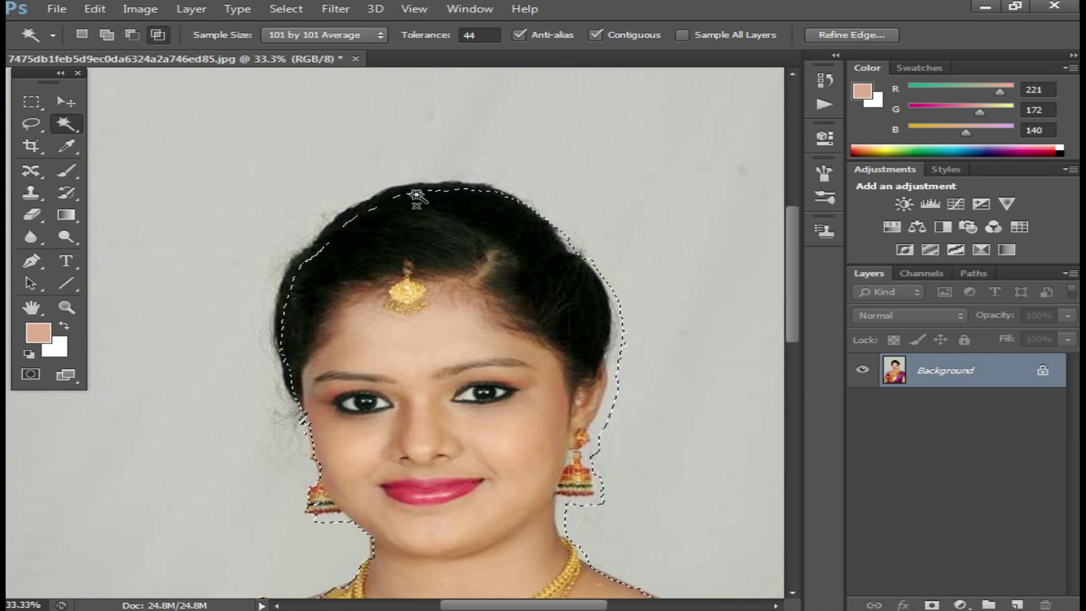
{"action": "left_click", "coordinate": [518, 196]}
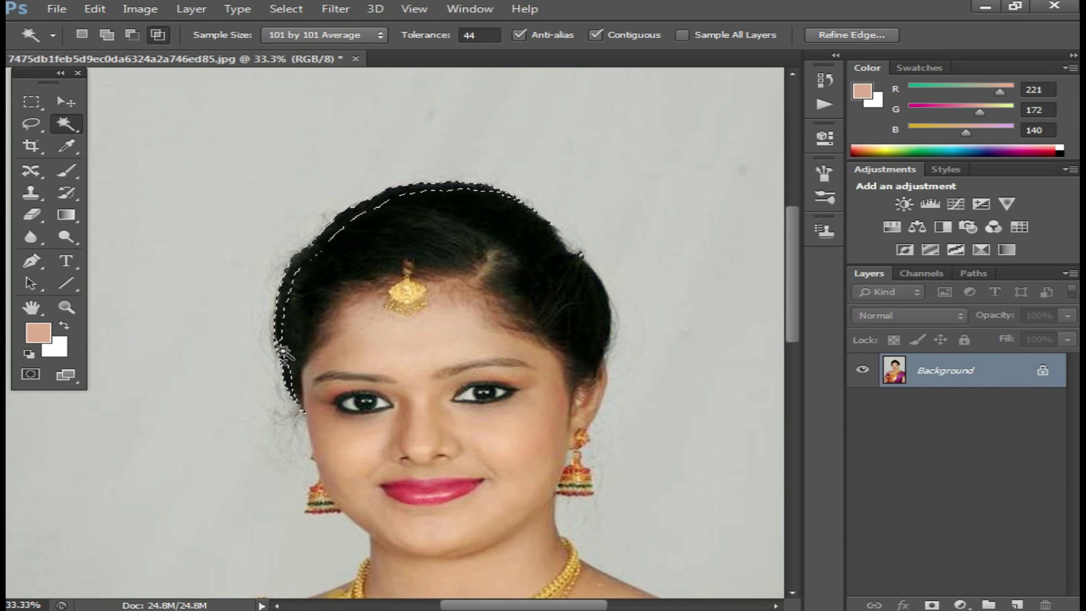
Drop the hair selection, crop the image down to the head, then undo the crop.
{"action": "key", "text": "ctrl+minus"}
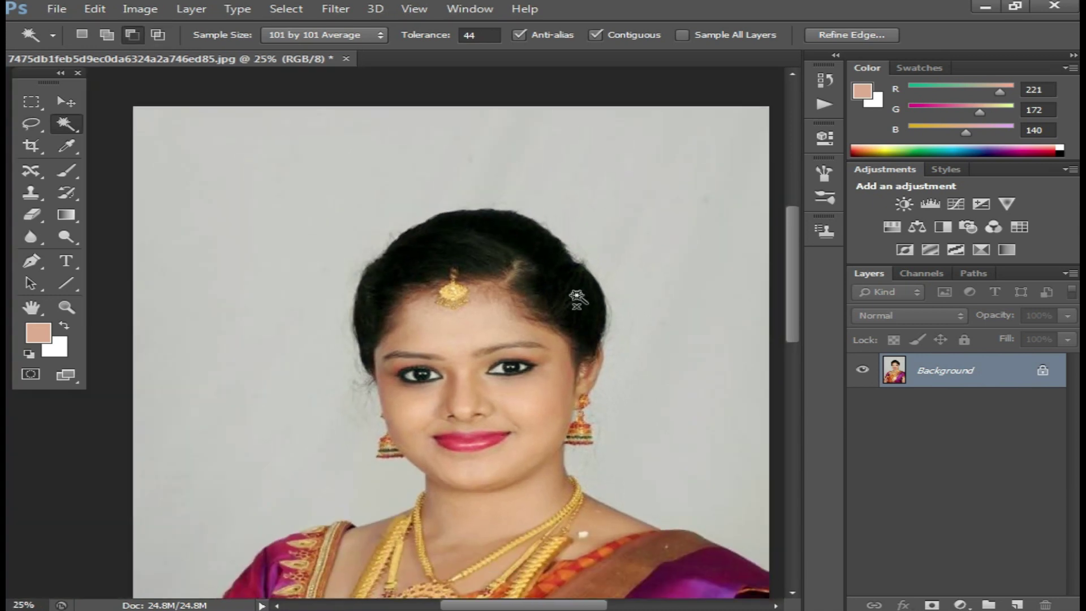
{"action": "left_click", "coordinate": [31, 101]}
{"action": "left_click", "coordinate": [204, 208]}
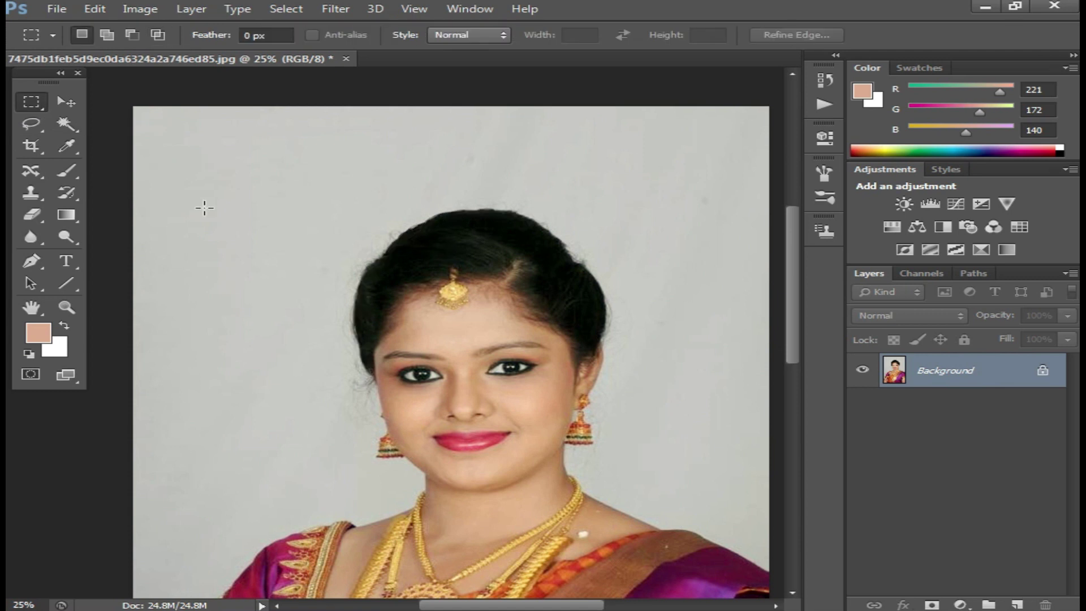
{"action": "left_click", "coordinate": [41, 151]}
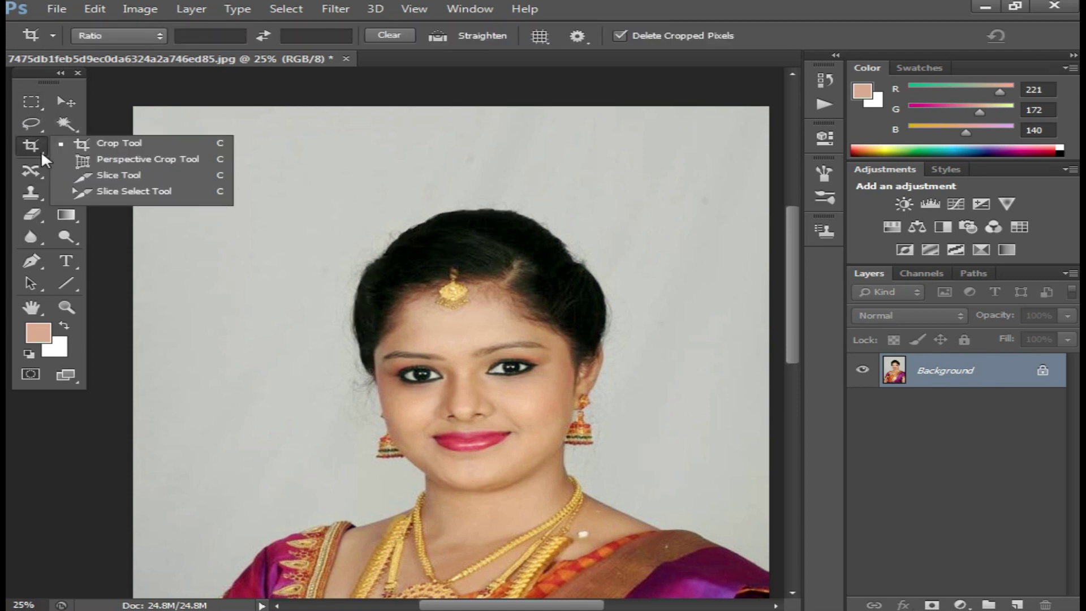
{"action": "left_click", "coordinate": [146, 144]}
{"action": "left_click_drag", "start_coordinate": [329, 165], "coordinate": [601, 359]}
{"action": "key", "text": "Return"}
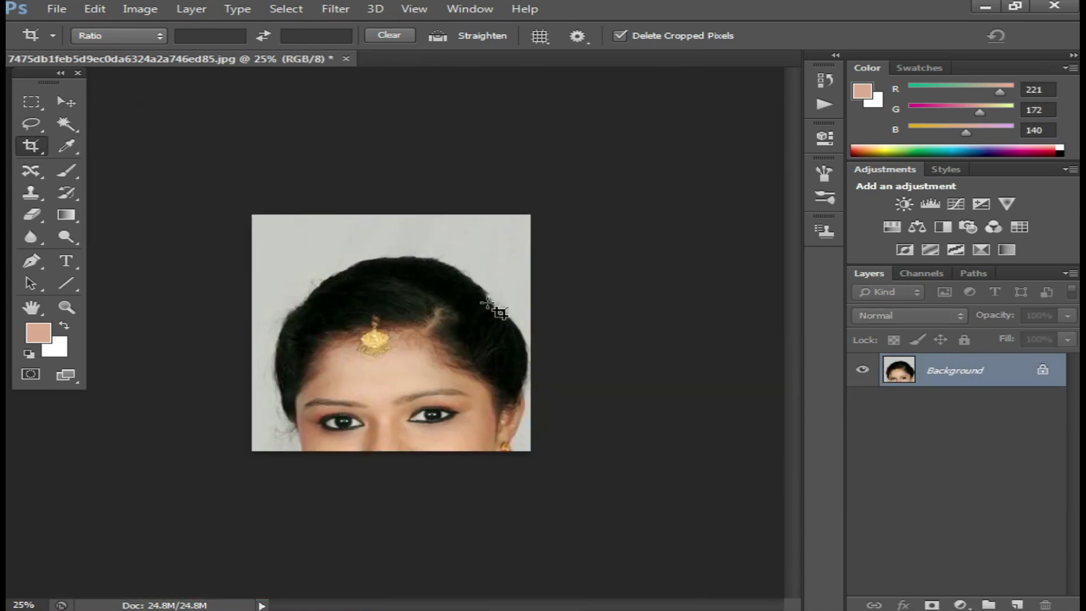
{"action": "key", "text": "ctrl+z"}
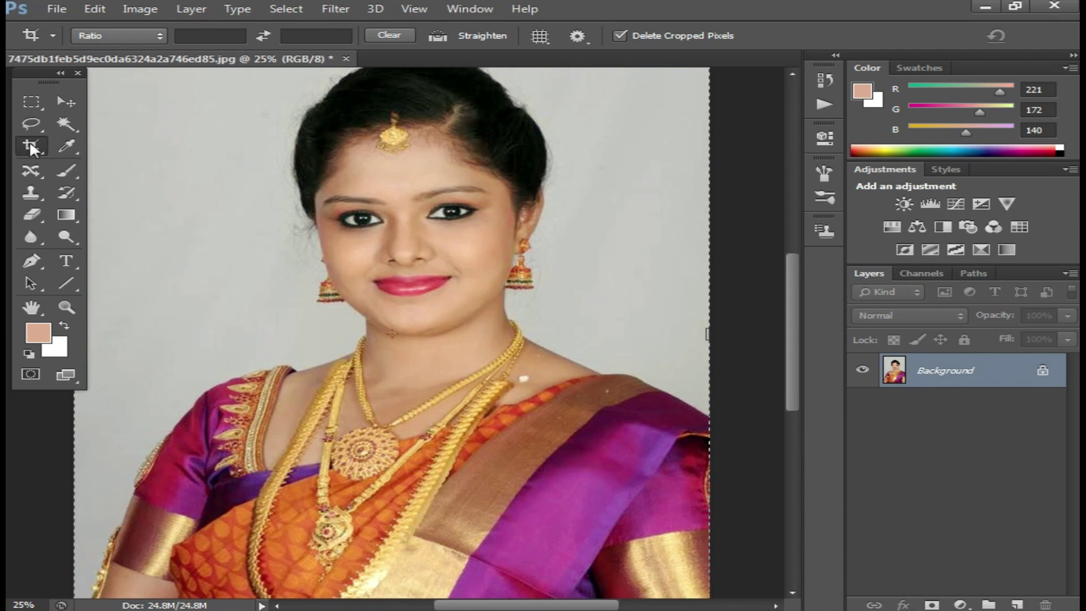
Choose the Perspective Crop Tool from the crop and slice flyout.
{"action": "right_click", "coordinate": [36, 142]}
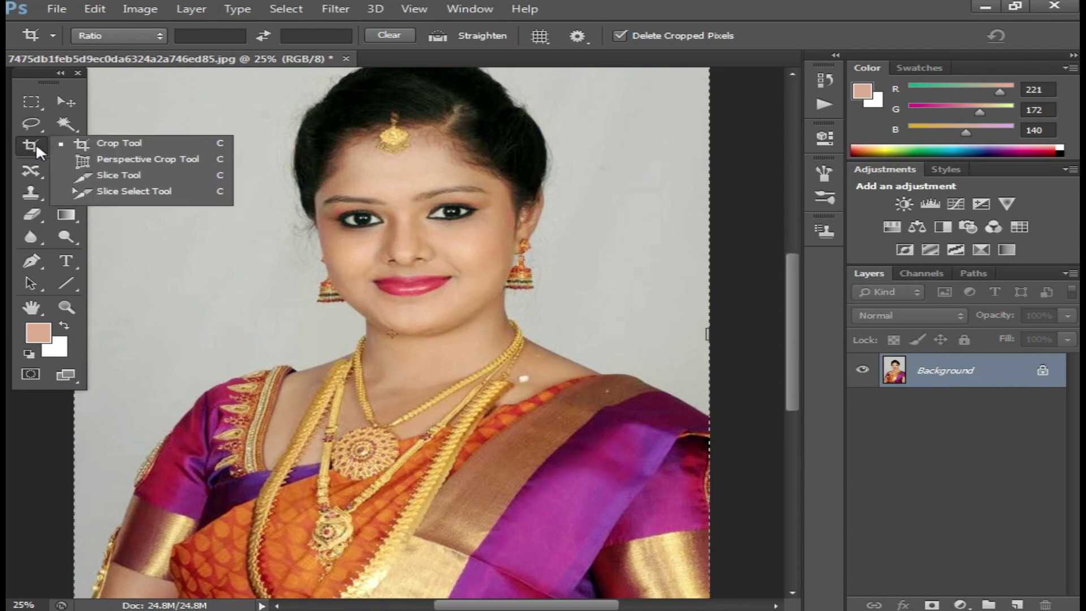
{"action": "left_click", "coordinate": [115, 161]}
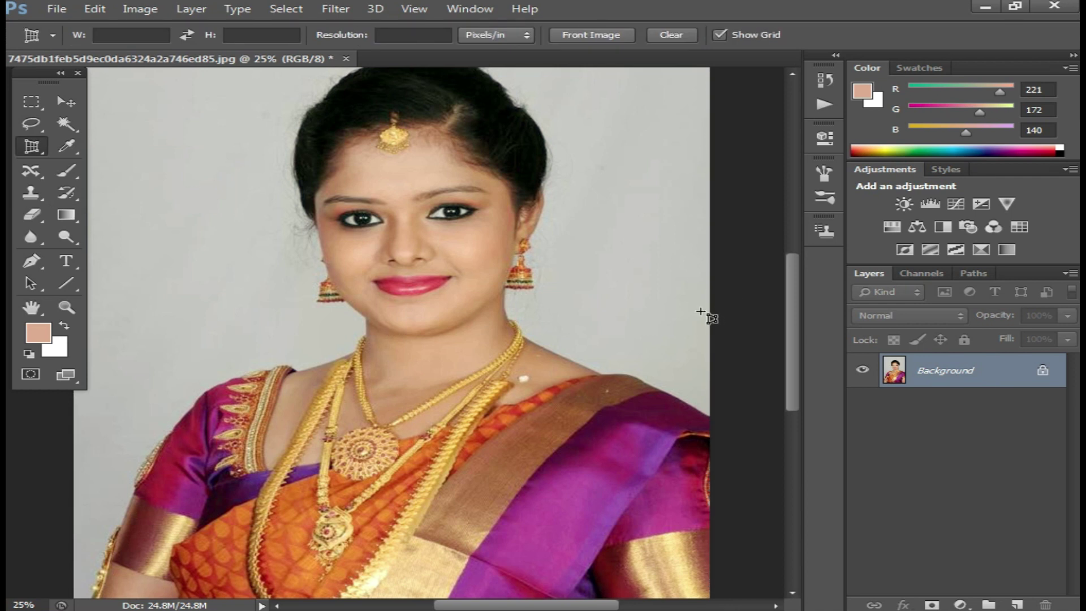
{"action": "right_click", "coordinate": [33, 144]}
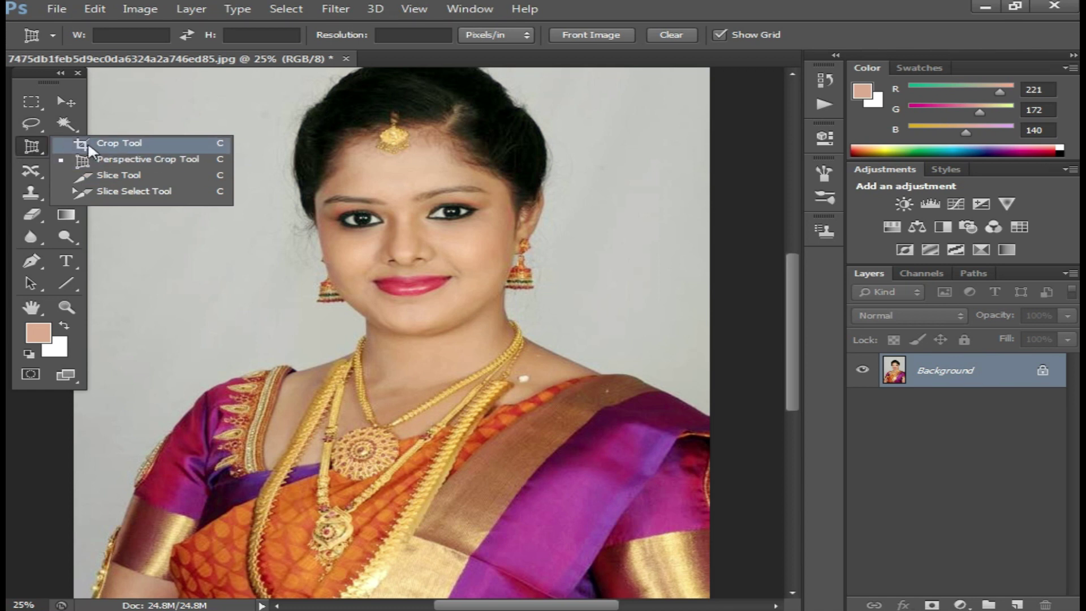
{"action": "left_click", "coordinate": [158, 160]}
{"action": "left_click_drag", "start_coordinate": [154, 128], "coordinate": [512, 418]}
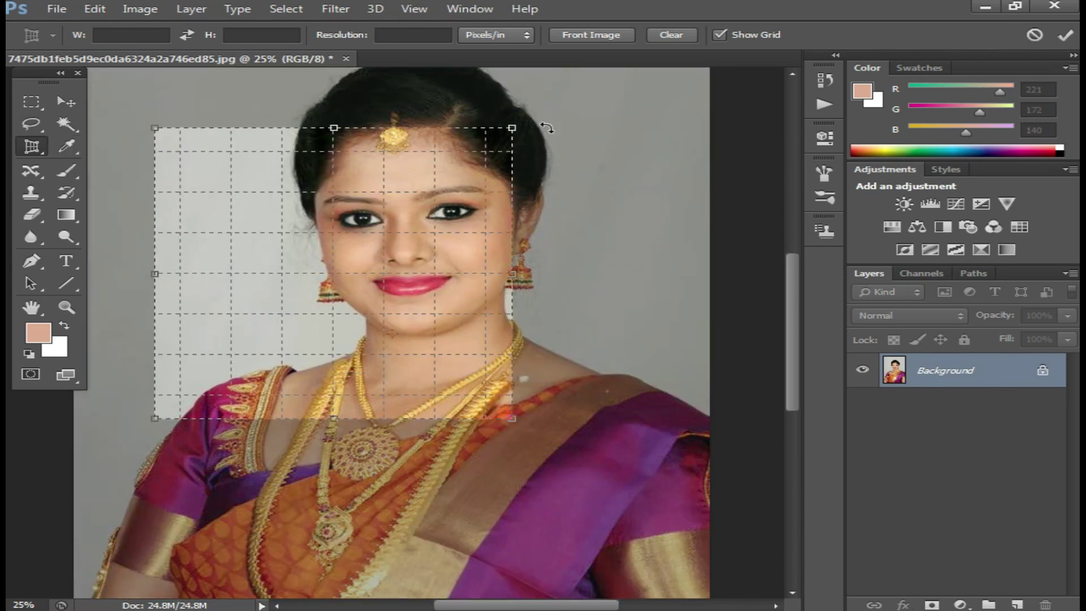
{"action": "mouse_move", "coordinate": [512, 129]}
{"action": "left_mouse_down"}
{"action": "mouse_move", "coordinate": [369, 127]}
{"action": "mouse_move", "coordinate": [692, 228]}
{"action": "left_mouse_up"}
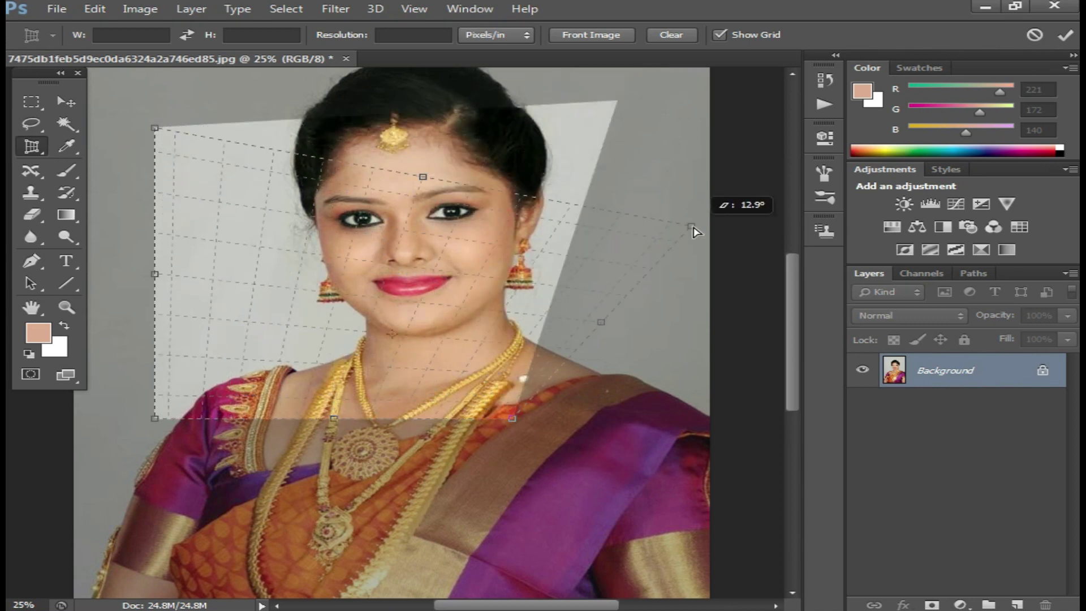
{"action": "key", "text": "Return"}
{"action": "left_click", "coordinate": [567, 255]}
{"action": "left_click", "coordinate": [536, 281]}
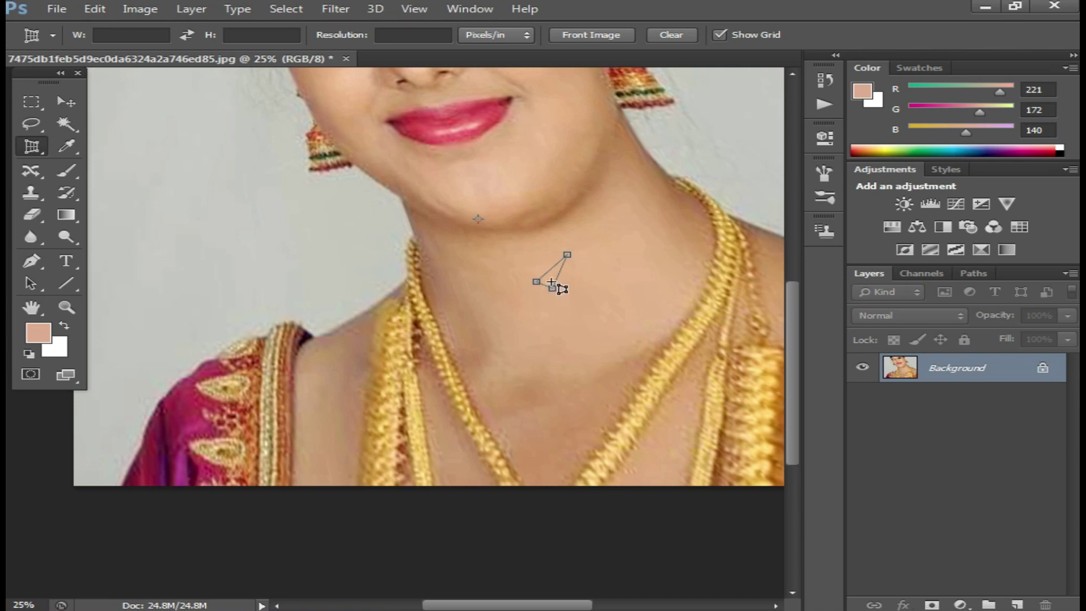
{"action": "left_click", "coordinate": [551, 274]}
{"action": "left_click", "coordinate": [601, 305]}
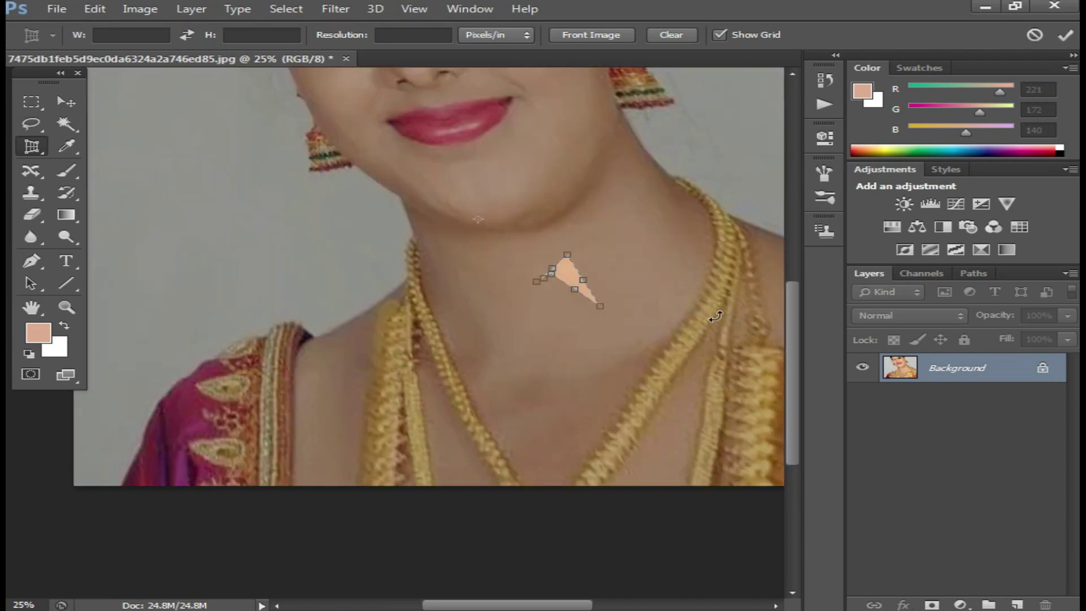
{"action": "right_click", "coordinate": [564, 280]}
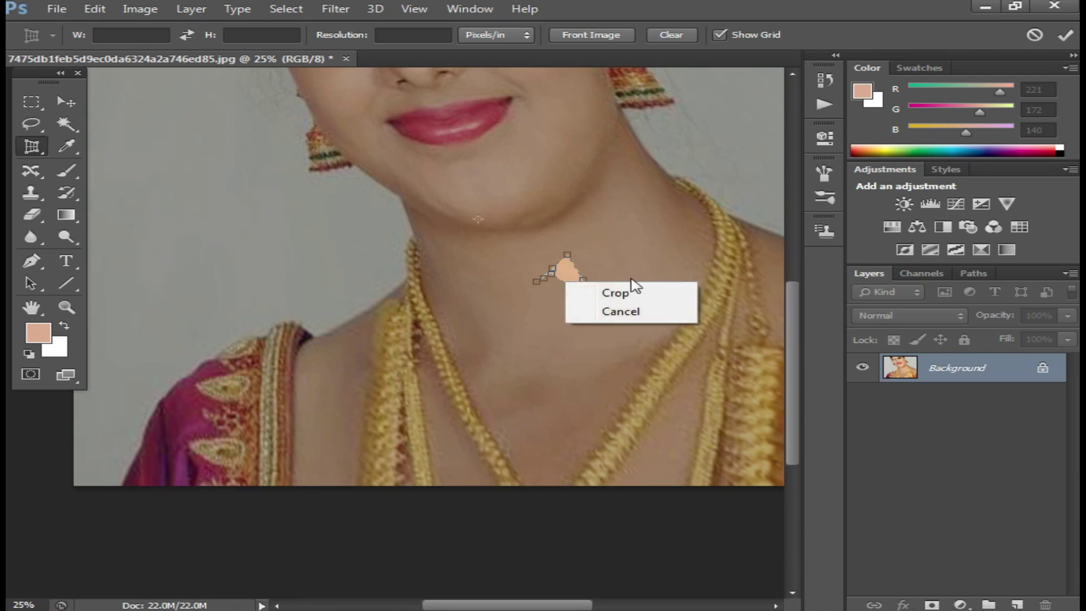
{"action": "left_click", "coordinate": [641, 315]}
{"action": "left_click", "coordinate": [577, 257], "text": "alt"}
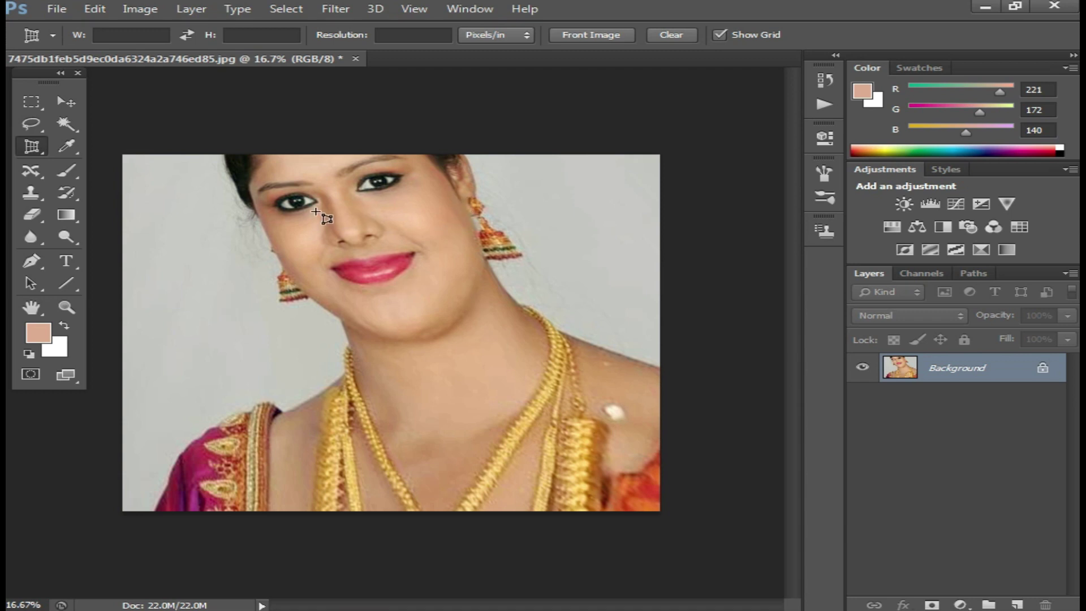
{"action": "key", "text": "ctrl+z"}
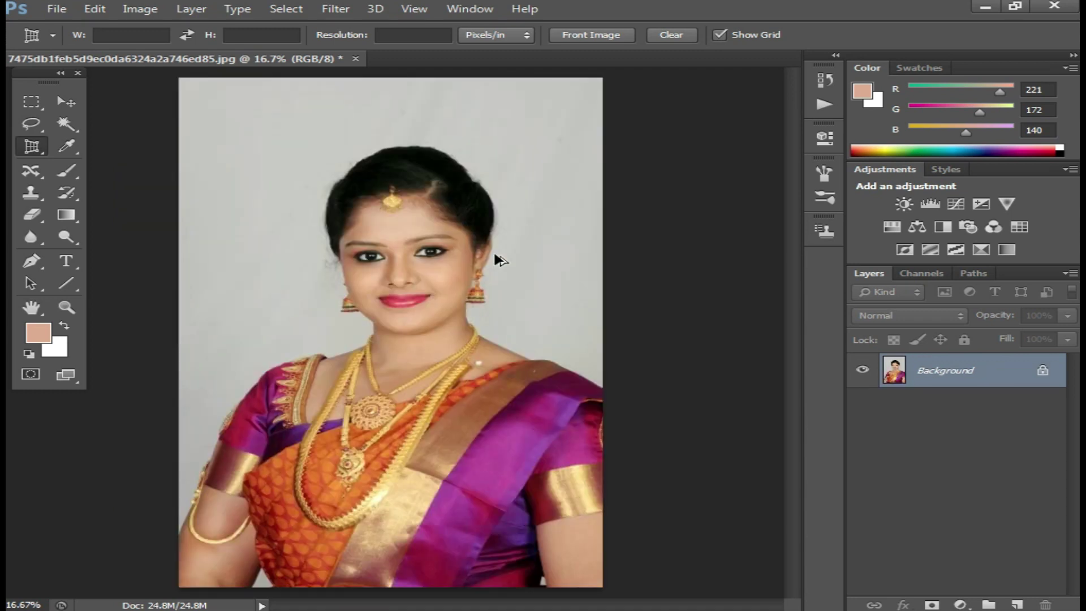
{"action": "left_click_drag", "start_coordinate": [192, 107], "coordinate": [527, 380]}
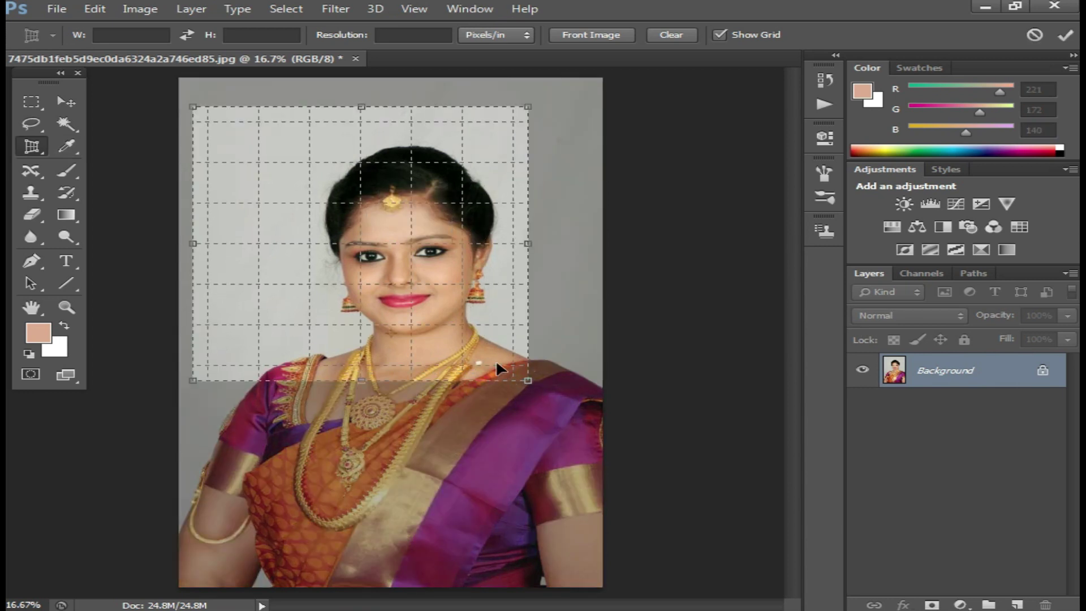
{"action": "key", "text": "Return"}
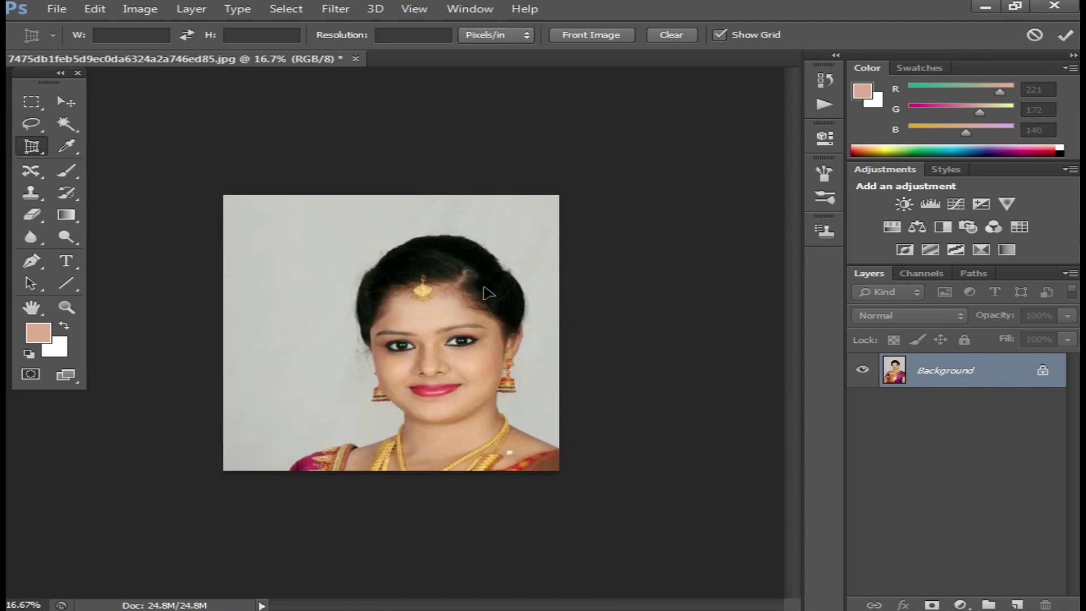
{"action": "key", "text": "ctrl+z"}
{"action": "mouse_move", "coordinate": [211, 123]}
{"action": "left_mouse_down"}
{"action": "mouse_move", "coordinate": [509, 388]}
{"action": "mouse_move", "coordinate": [525, 424]}
{"action": "mouse_move", "coordinate": [488, 399]}
{"action": "left_mouse_up"}
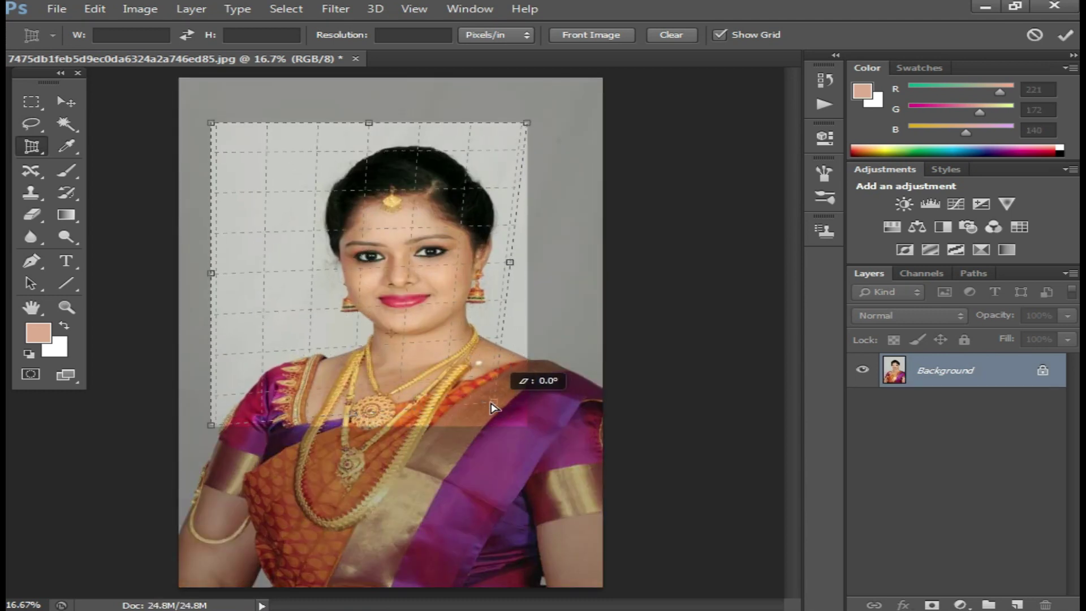
{"action": "left_click_drag", "start_coordinate": [529, 124], "coordinate": [560, 126]}
{"action": "key", "text": "Return"}
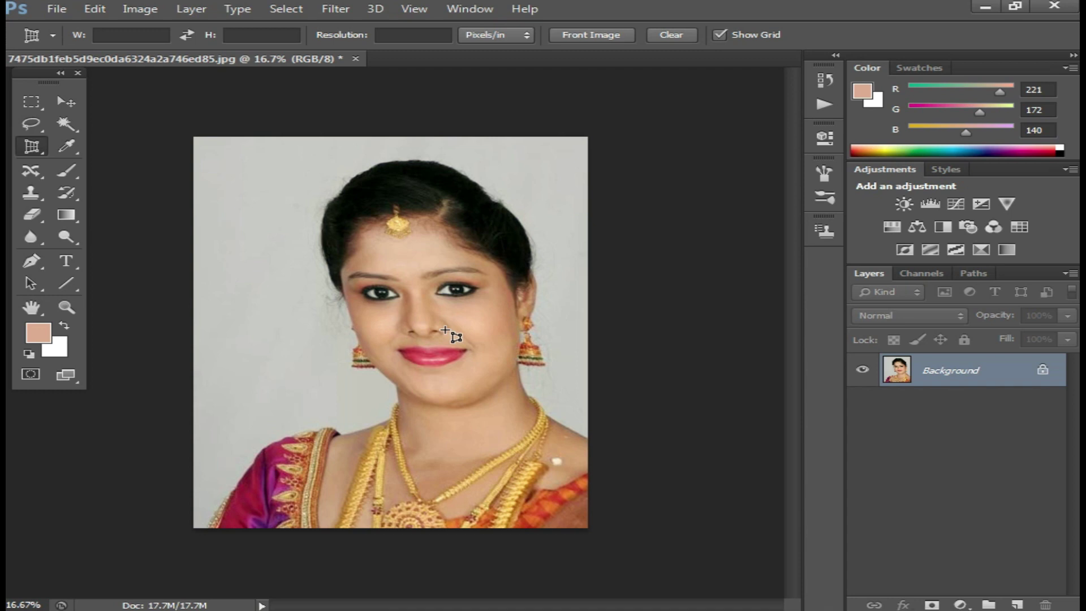
{"action": "key", "text": "ctrl+z"}
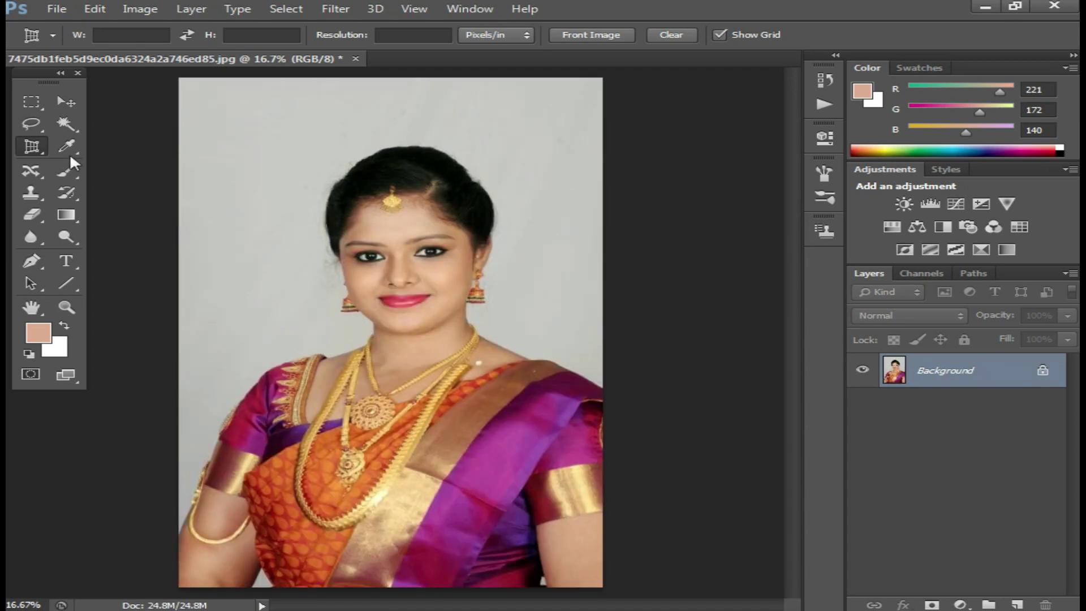
Draw slice 03 around the head, move it over the face, then delete it.
{"action": "right_click", "coordinate": [36, 147]}
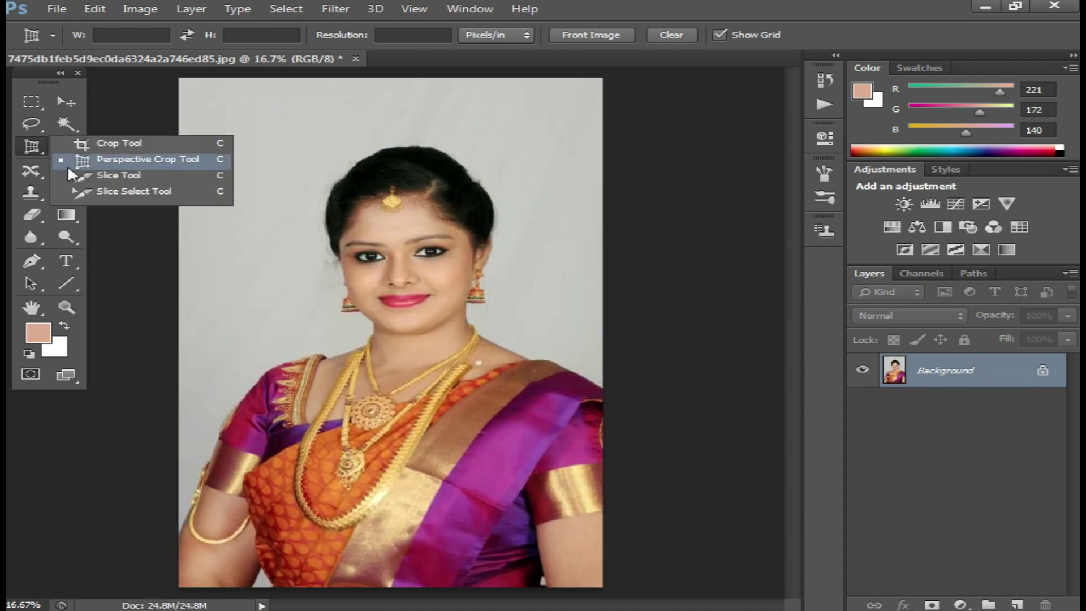
{"action": "left_click", "coordinate": [127, 176]}
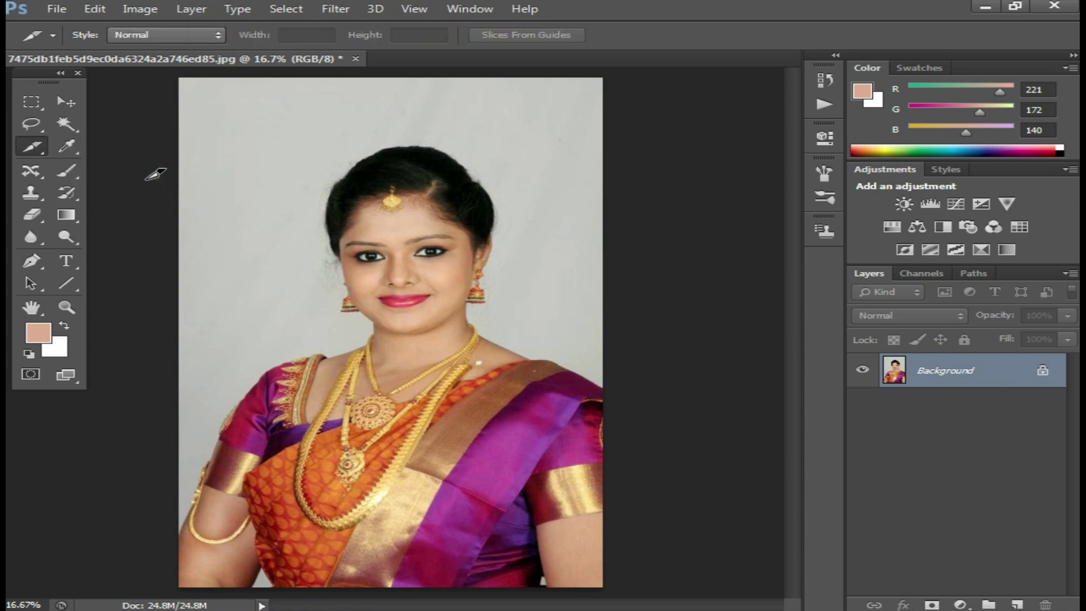
{"action": "left_click_drag", "start_coordinate": [199, 107], "coordinate": [533, 336]}
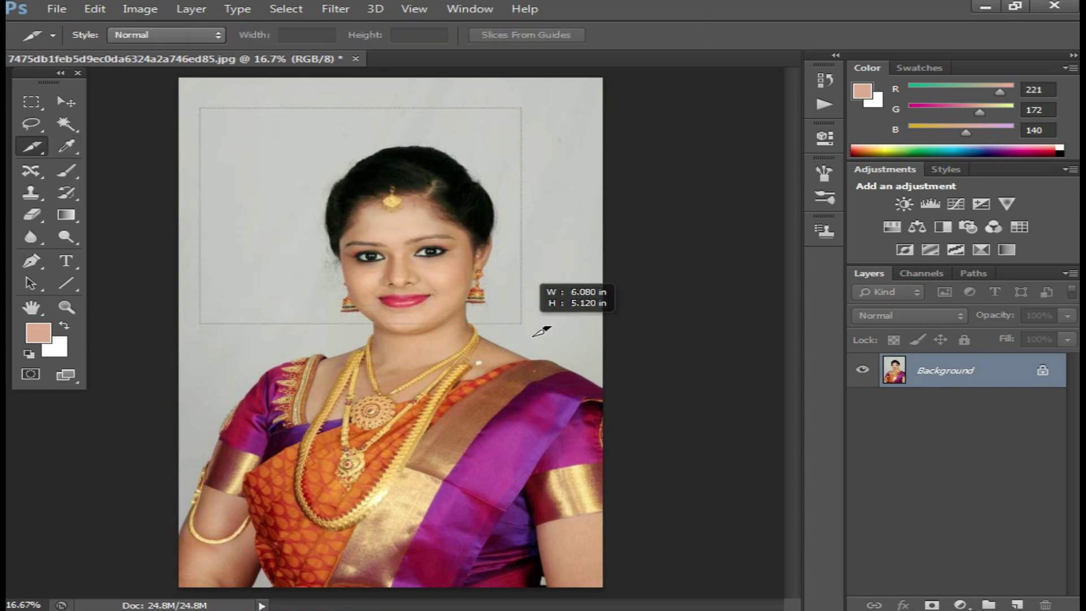
{"action": "double_click", "coordinate": [436, 204]}
{"action": "left_click", "coordinate": [699, 150]}
{"action": "mouse_move", "coordinate": [512, 181]}
{"action": "left_mouse_down"}
{"action": "mouse_move", "coordinate": [464, 272]}
{"action": "mouse_move", "coordinate": [417, 243]}
{"action": "left_mouse_up"}
{"action": "key", "text": "Delete"}
Choose the Slice Select Tool, then switch back to the Crop Tool.
{"action": "right_click", "coordinate": [46, 156]}
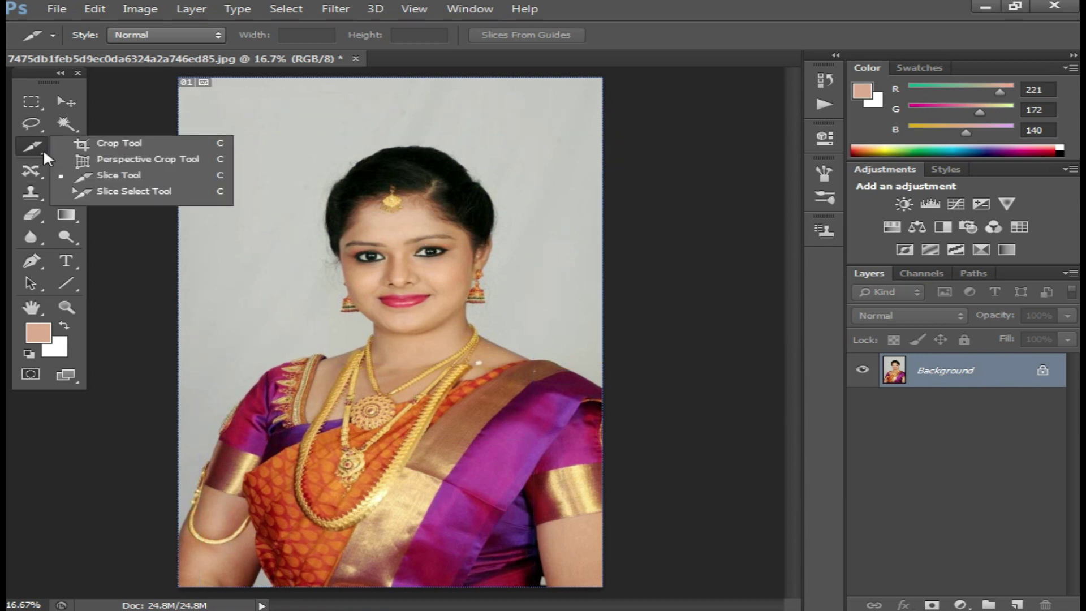
{"action": "left_click", "coordinate": [143, 197]}
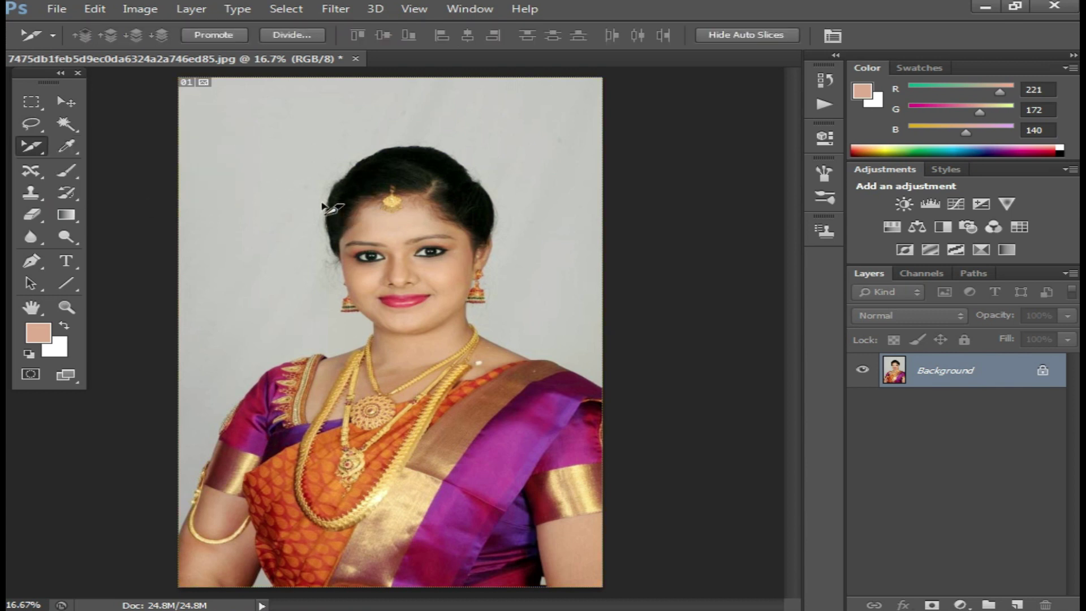
{"action": "right_click", "coordinate": [37, 152]}
{"action": "left_click", "coordinate": [121, 142]}
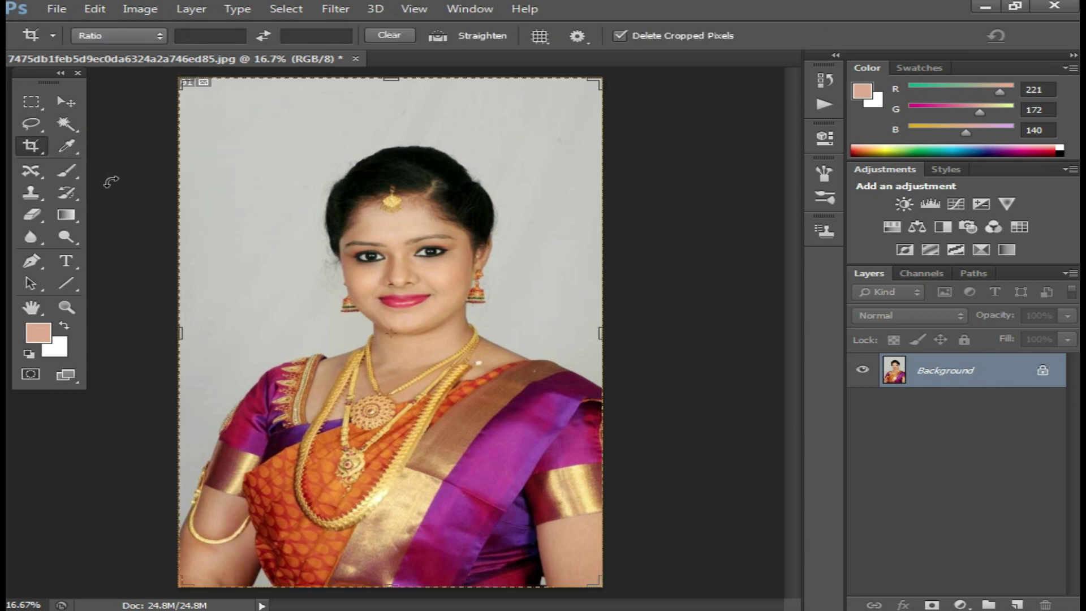
Sample face skin tones with the Eyedropper, then set the sari's purple as foreground colour.
{"action": "left_click", "coordinate": [67, 146]}
{"action": "right_click", "coordinate": [78, 150]}
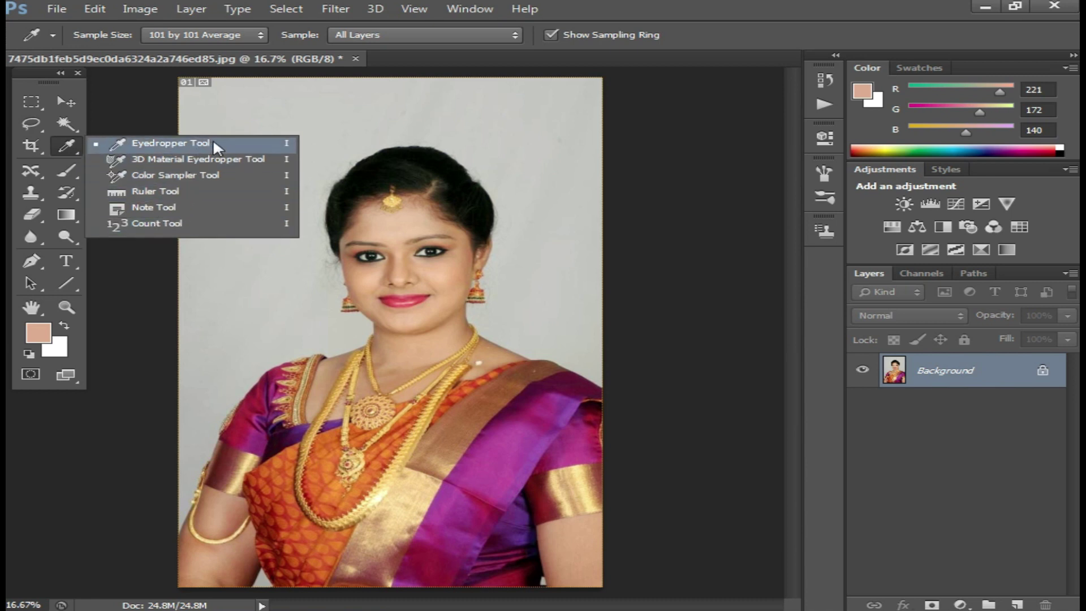
{"action": "left_click", "coordinate": [176, 148]}
{"action": "left_click", "coordinate": [311, 159]}
{"action": "left_click", "coordinate": [390, 197]}
{"action": "left_click_drag", "start_coordinate": [390, 199], "coordinate": [443, 247]}
{"action": "left_click", "coordinate": [363, 259]}
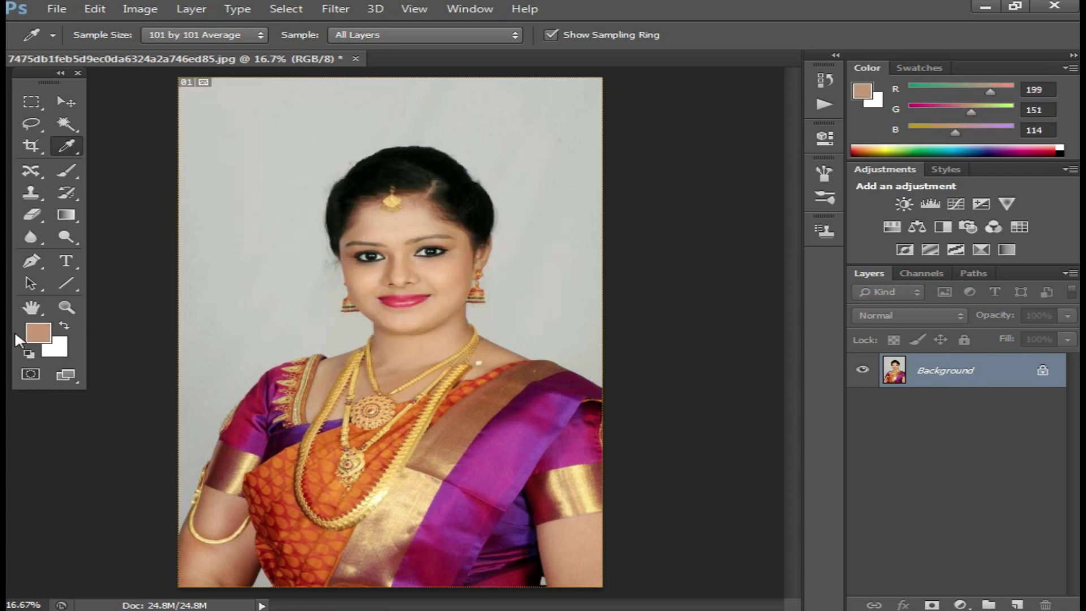
{"action": "left_click", "coordinate": [390, 285]}
{"action": "mouse_move", "coordinate": [396, 291]}
{"action": "left_mouse_down"}
{"action": "mouse_move", "coordinate": [388, 241]}
{"action": "mouse_move", "coordinate": [398, 279]}
{"action": "left_mouse_up"}
{"action": "left_click", "coordinate": [520, 436]}
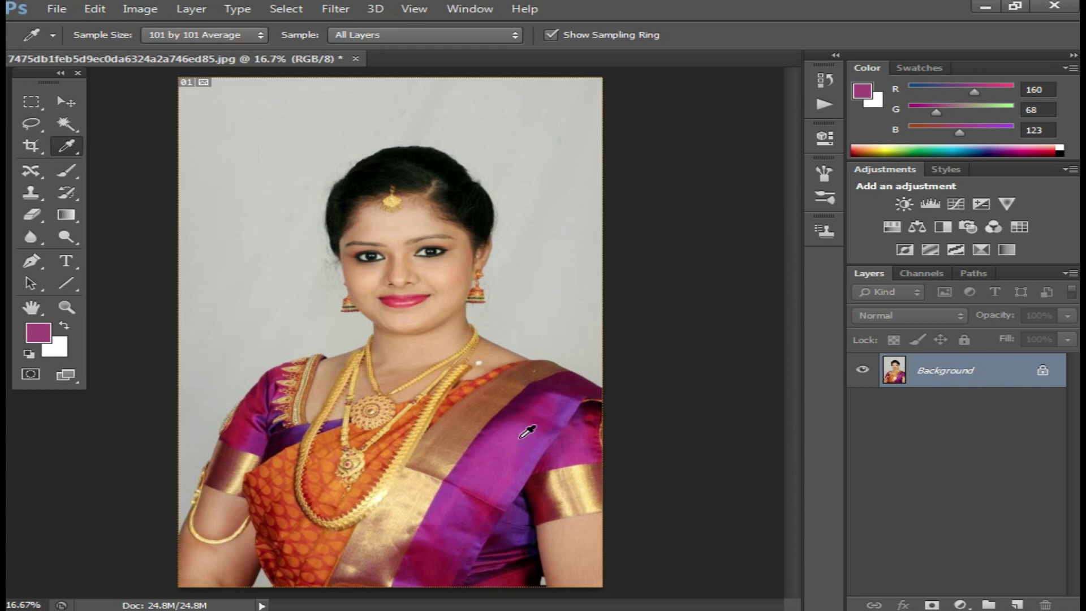
Try the 3D Material Eyedropper, then place two Color Sampler points on the purple sari.
{"action": "right_click", "coordinate": [72, 147]}
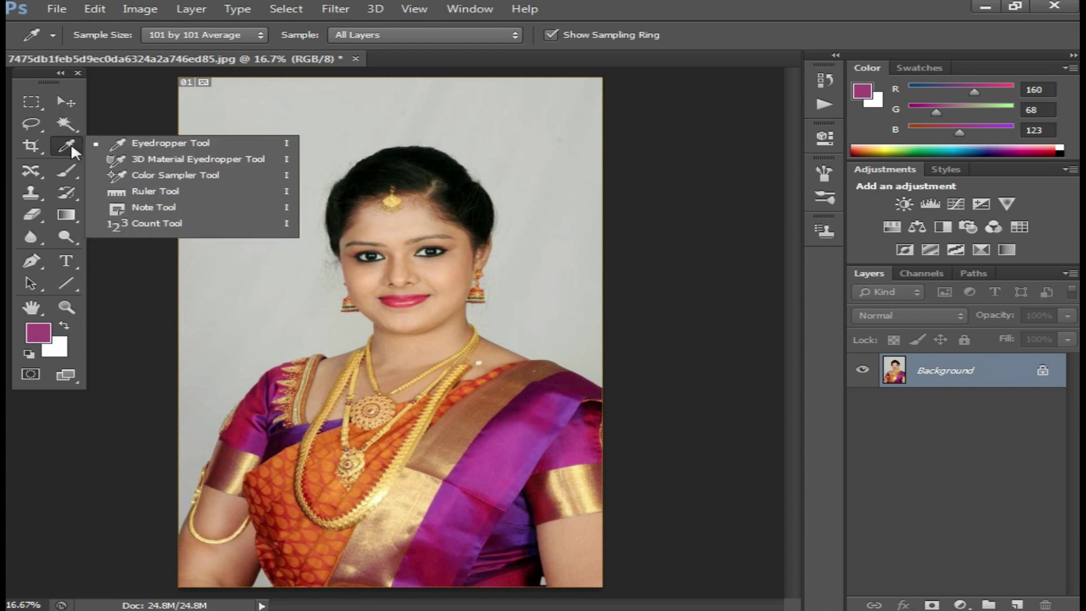
{"action": "left_click", "coordinate": [164, 164]}
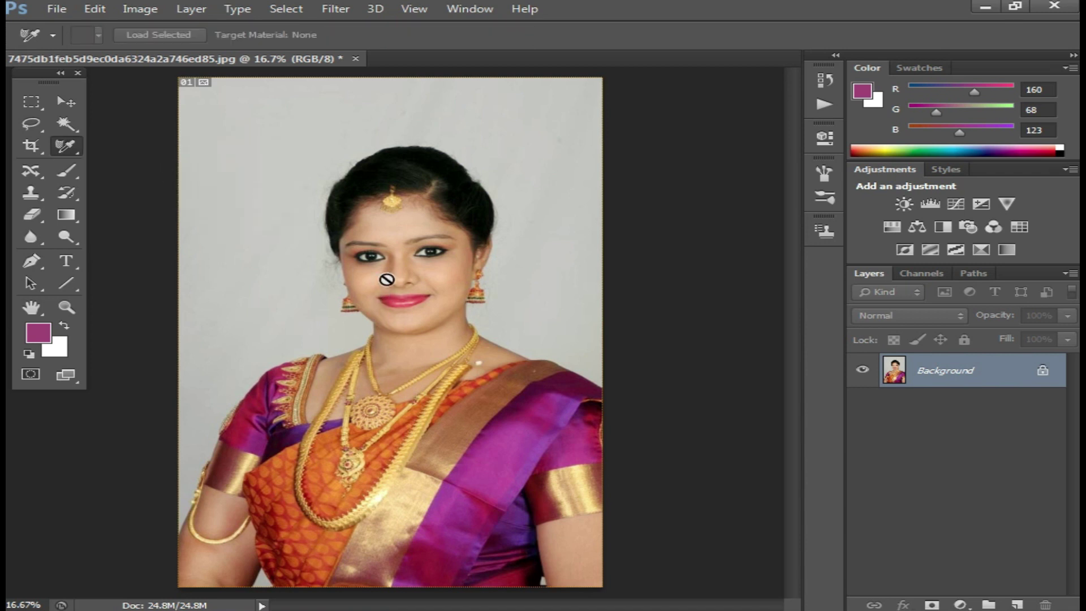
{"action": "right_click", "coordinate": [73, 149]}
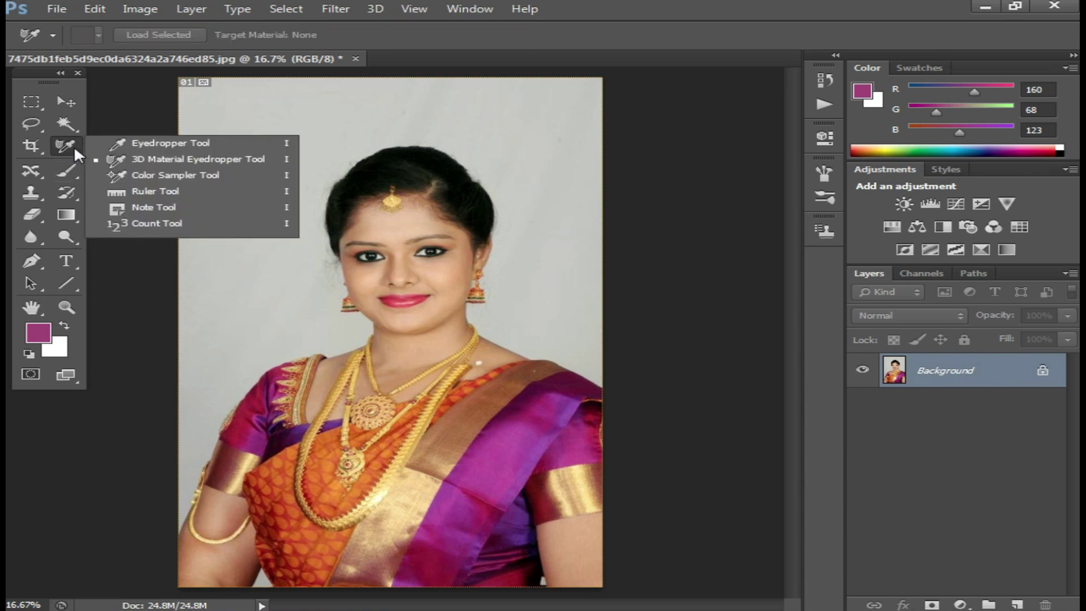
{"action": "left_click", "coordinate": [188, 176]}
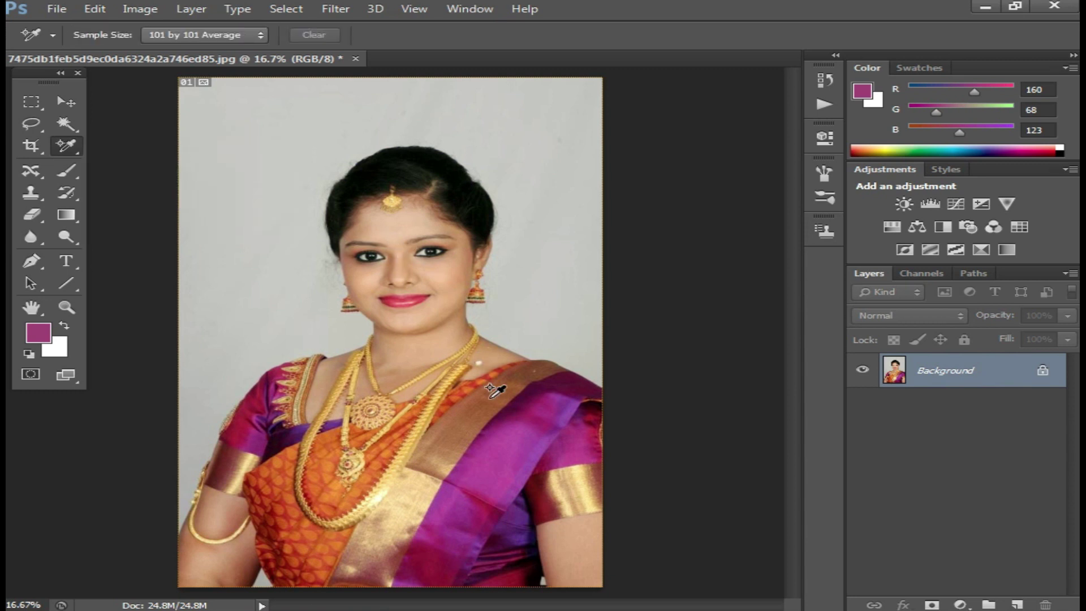
{"action": "left_click", "coordinate": [512, 413]}
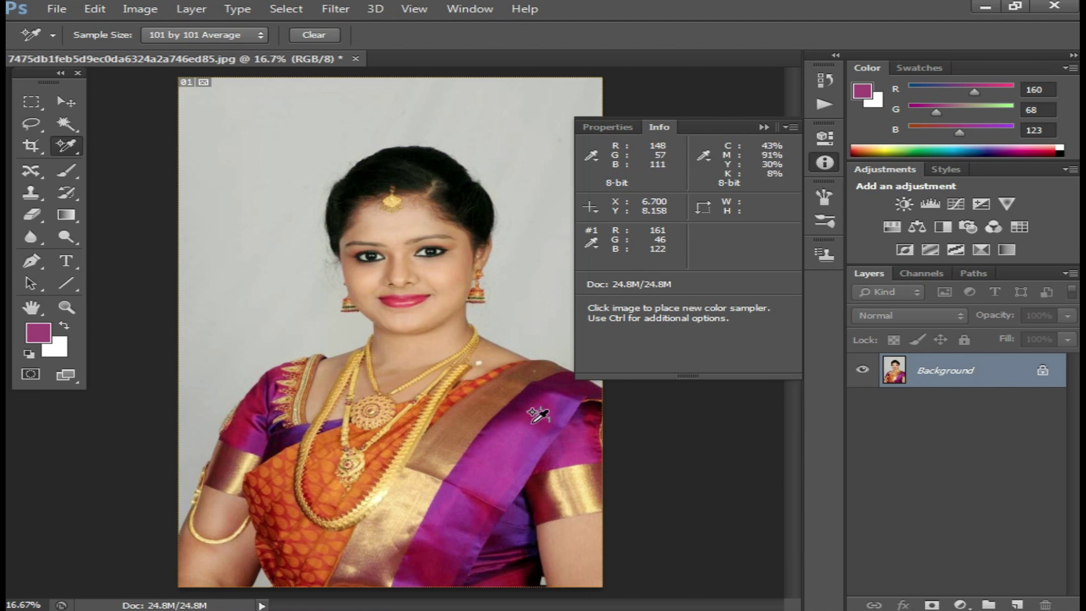
{"action": "left_click", "coordinate": [544, 414]}
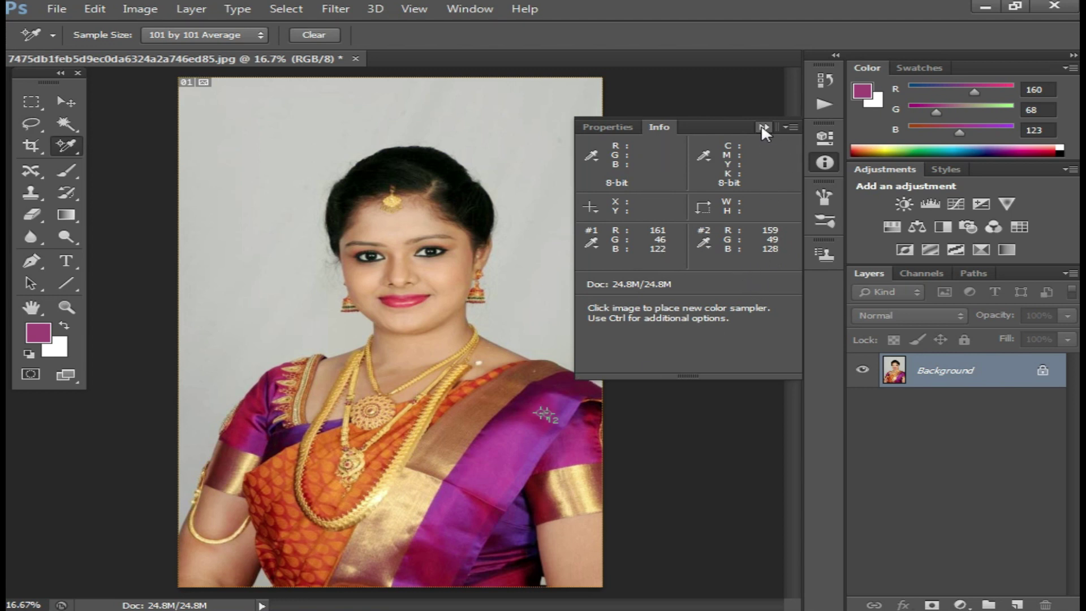
{"action": "left_click", "coordinate": [607, 127]}
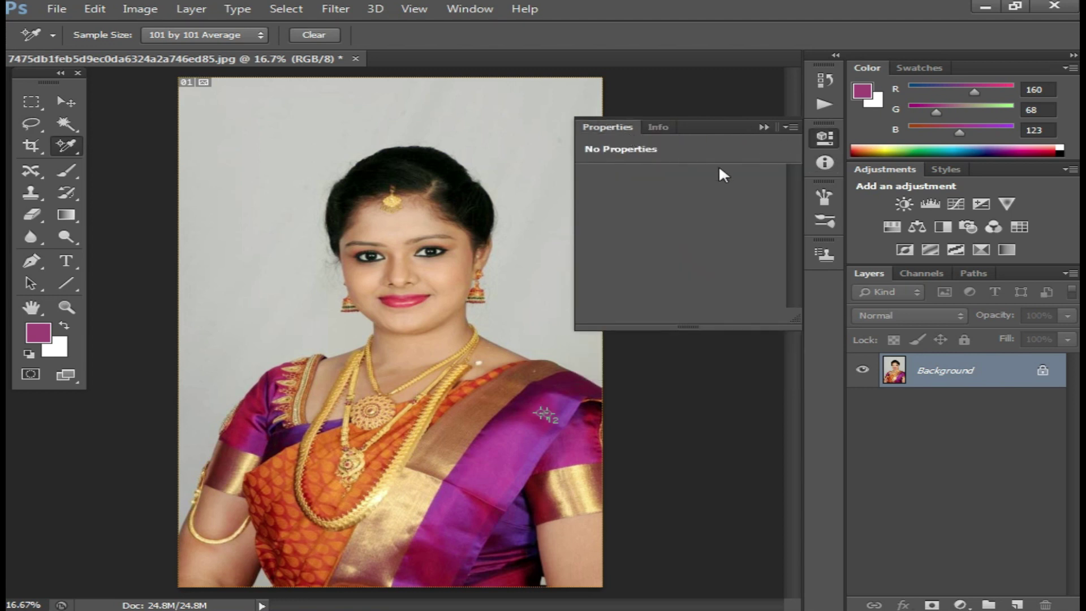
{"action": "left_click", "coordinate": [765, 135]}
{"action": "left_click", "coordinate": [71, 157]}
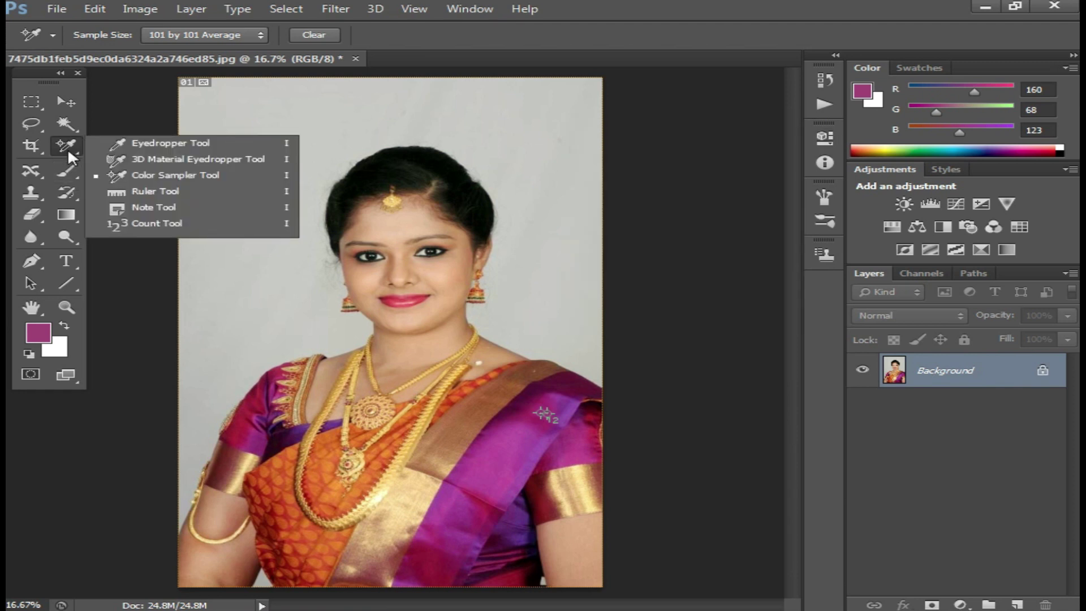
Measure a nearly horizontal line along the top of the portrait with the Ruler Tool.
{"action": "left_click", "coordinate": [189, 191]}
{"action": "left_click_drag", "start_coordinate": [221, 166], "coordinate": [413, 256]}
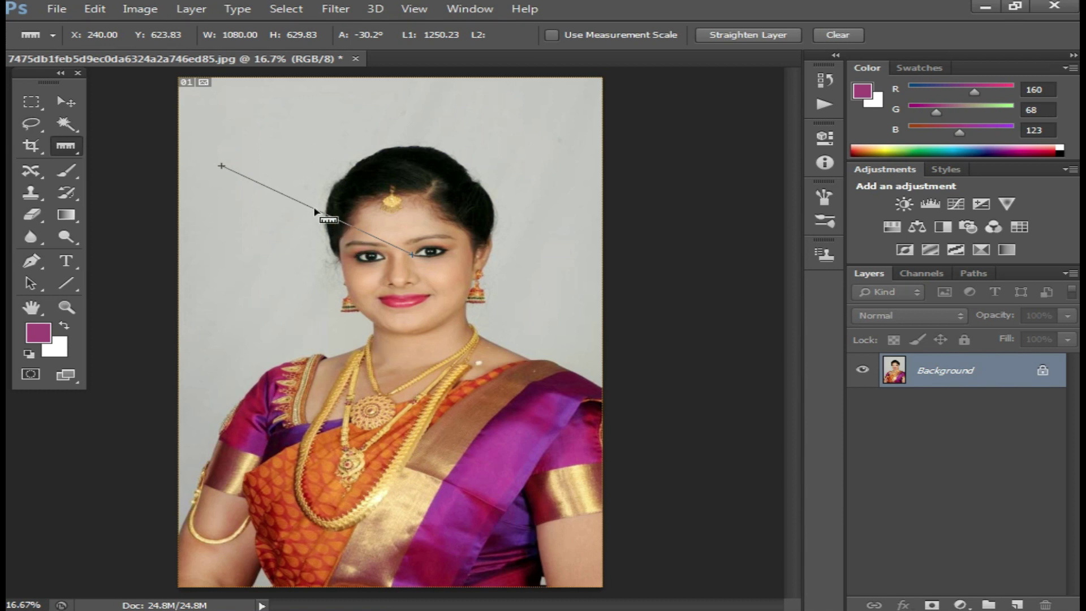
{"action": "mouse_move", "coordinate": [235, 89]}
{"action": "left_mouse_down"}
{"action": "mouse_move", "coordinate": [477, 104]}
{"action": "mouse_move", "coordinate": [503, 86]}
{"action": "left_mouse_up"}
{"action": "right_click", "coordinate": [505, 89]}
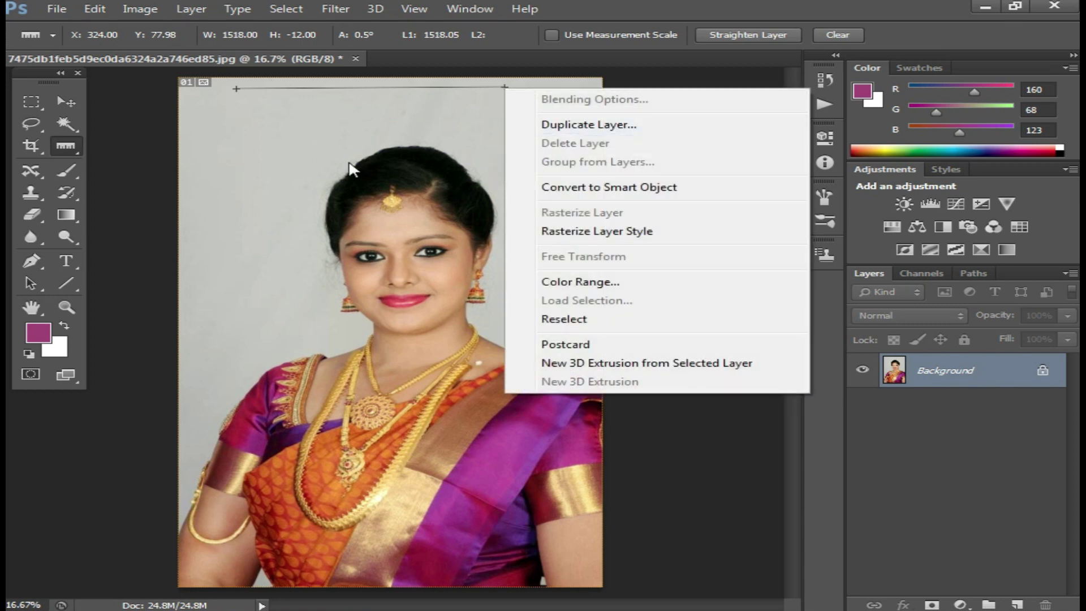
{"action": "left_click", "coordinate": [325, 159]}
Add three notes on the image with the Note Tool, then delete them all.
{"action": "right_click", "coordinate": [69, 148]}
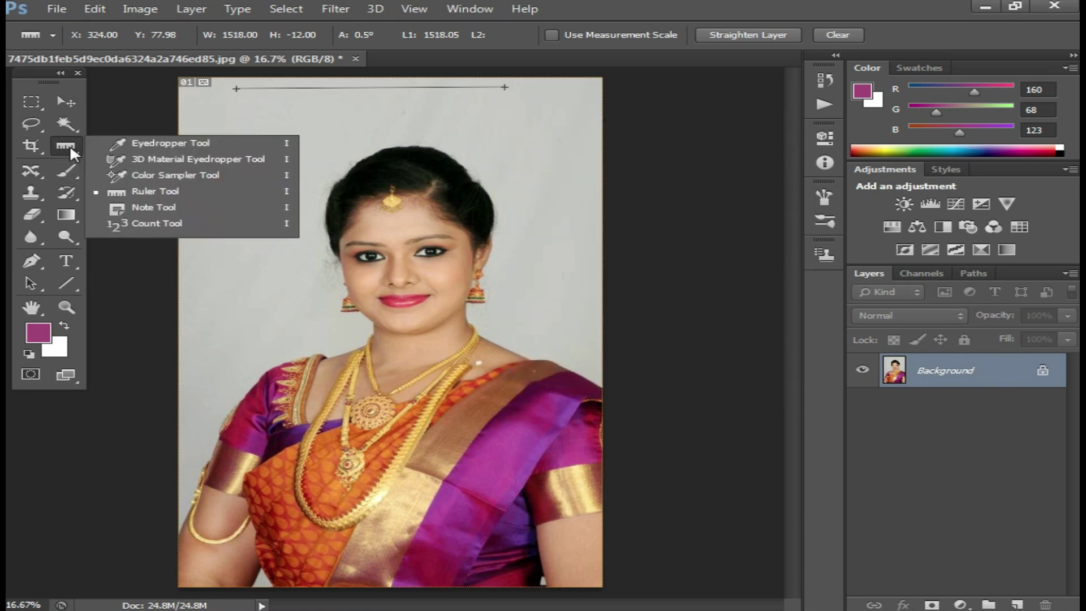
{"action": "left_click", "coordinate": [169, 209]}
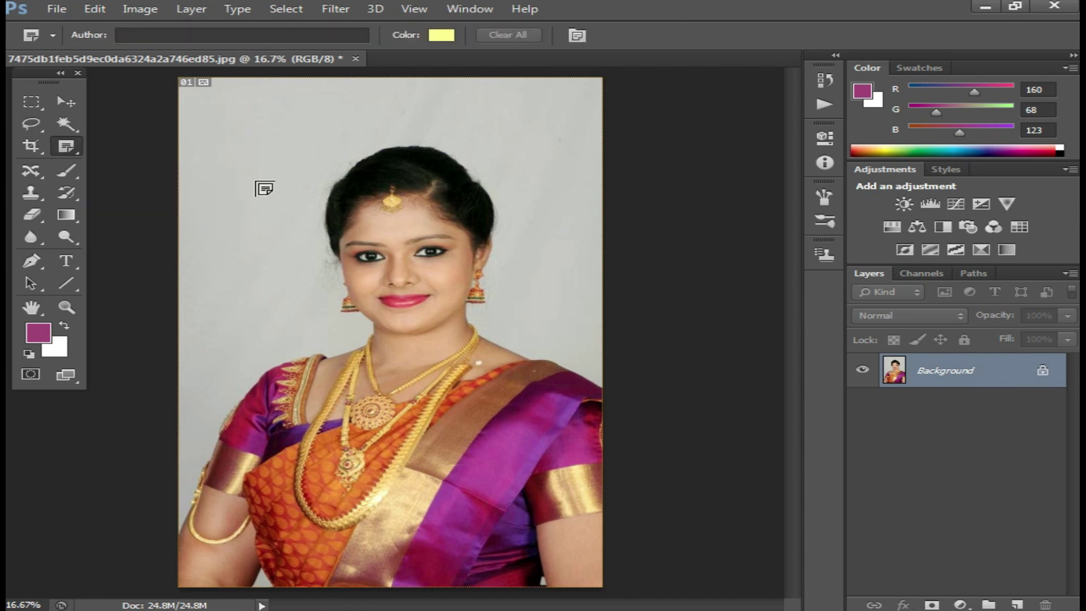
{"action": "left_click", "coordinate": [220, 136]}
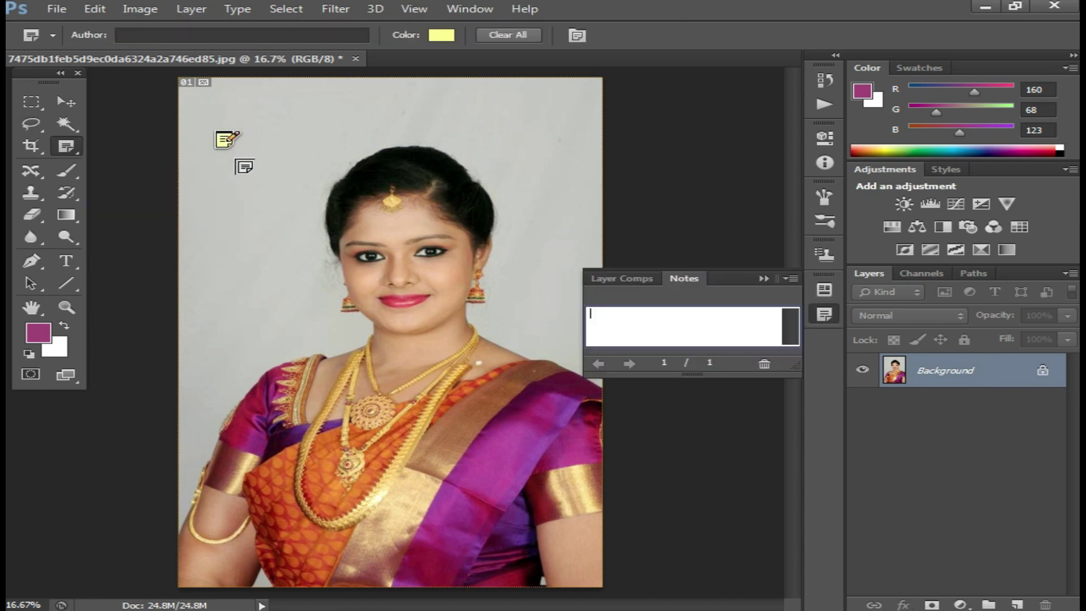
{"action": "type", "text": "hfgh"}
{"action": "left_click", "coordinate": [557, 219]}
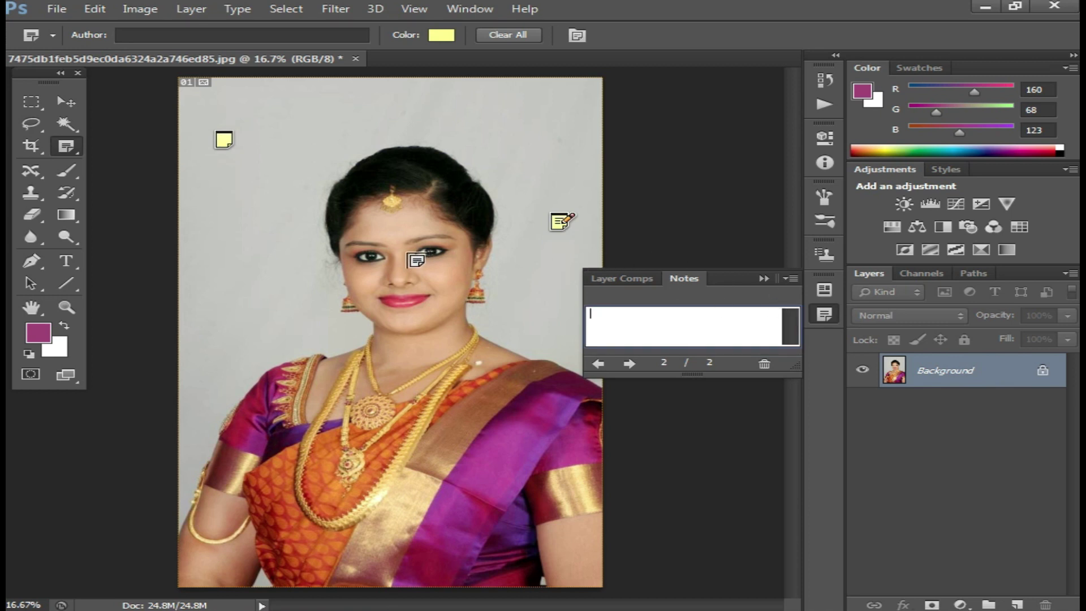
{"action": "left_click", "coordinate": [563, 221]}
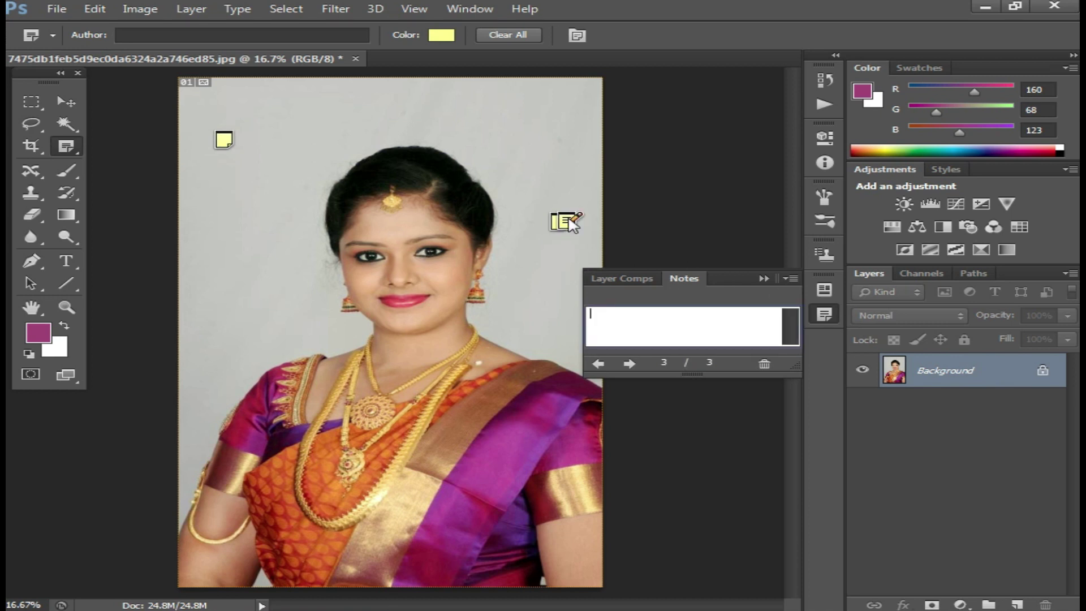
{"action": "left_click", "coordinate": [764, 277]}
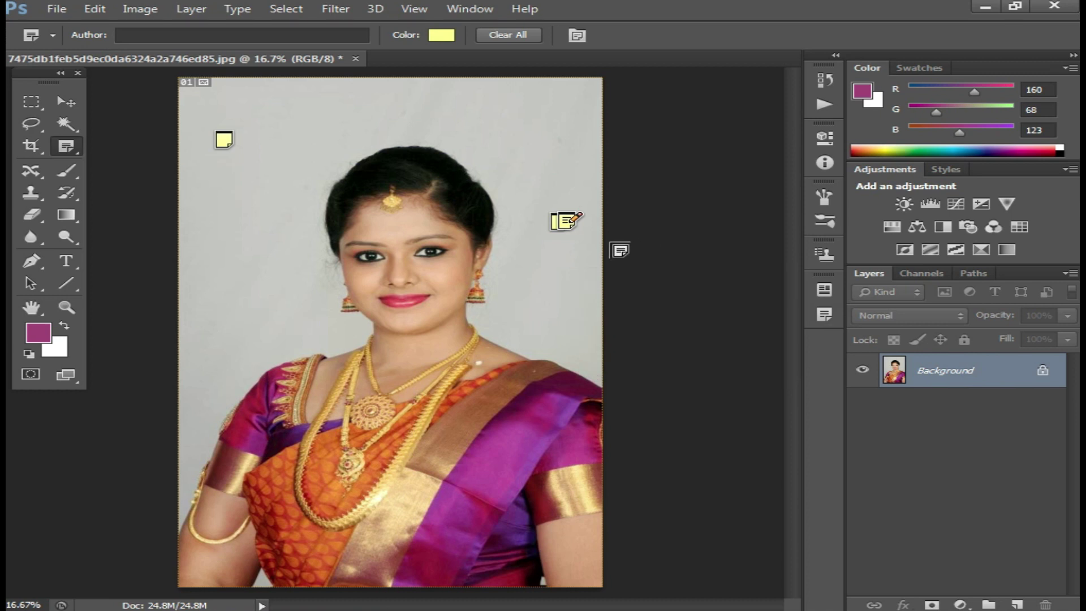
{"action": "key", "text": "Delete"}
{"action": "key", "text": "Delete"}
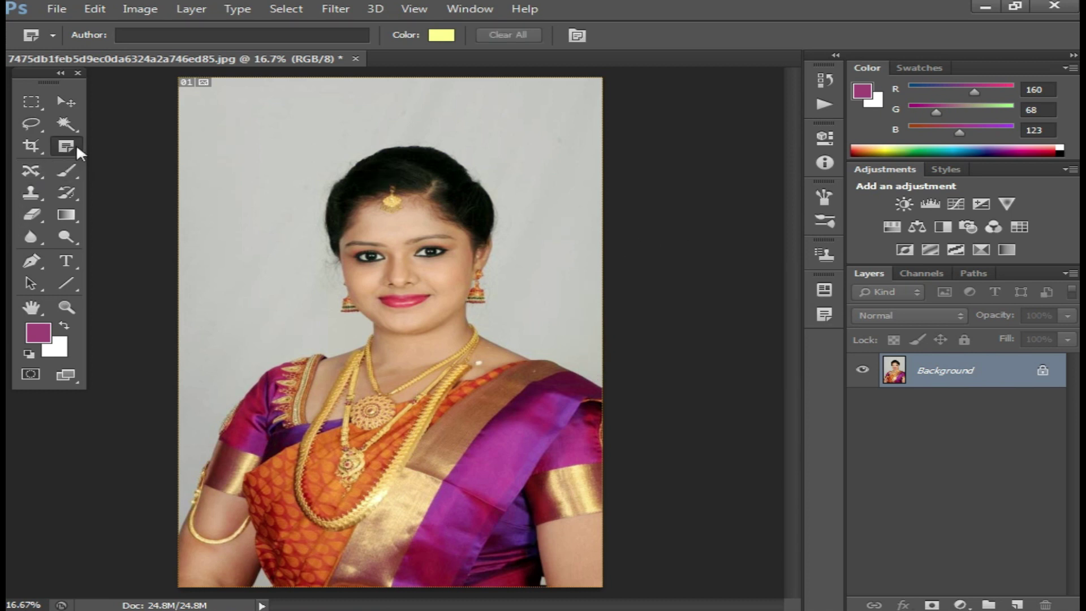
{"action": "right_click", "coordinate": [76, 145]}
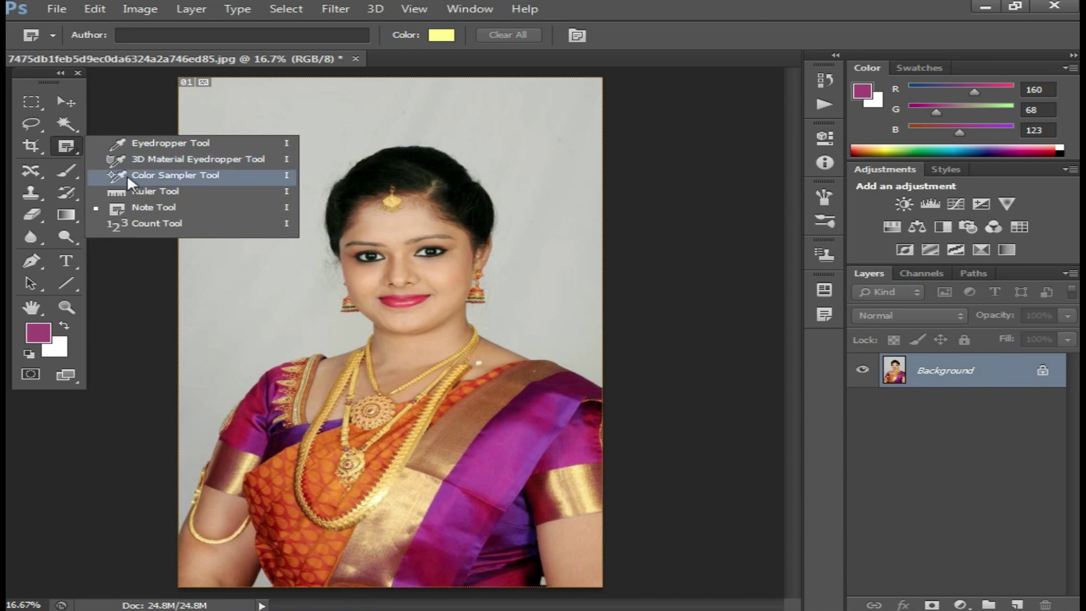
Place count markers 1–3 on the hairline, right eye and shoulder, then undo them all.
{"action": "left_click", "coordinate": [148, 224]}
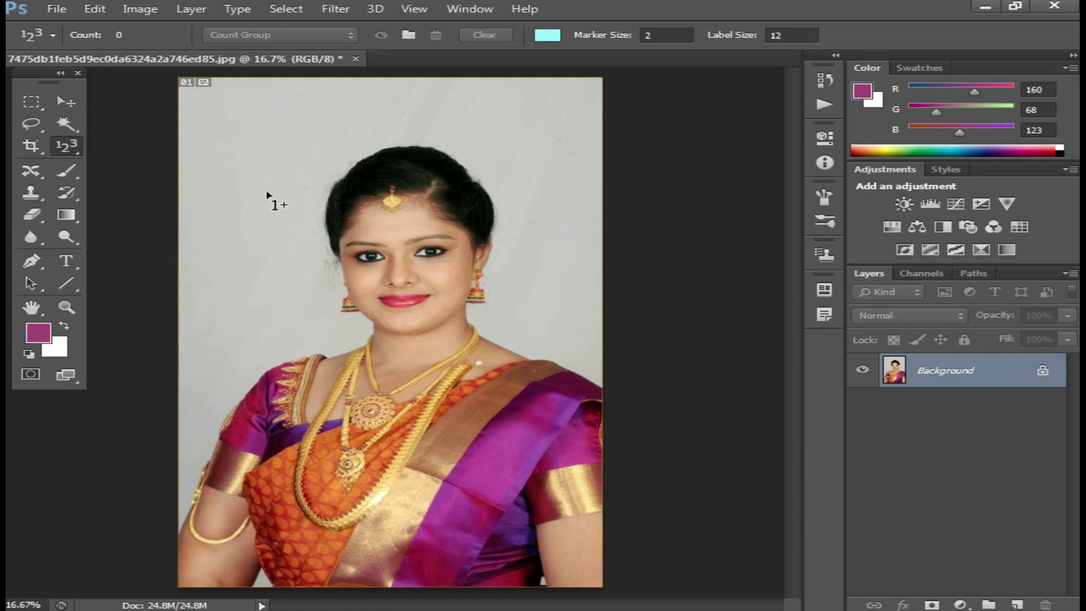
{"action": "left_click", "coordinate": [331, 226]}
{"action": "left_click", "coordinate": [450, 247]}
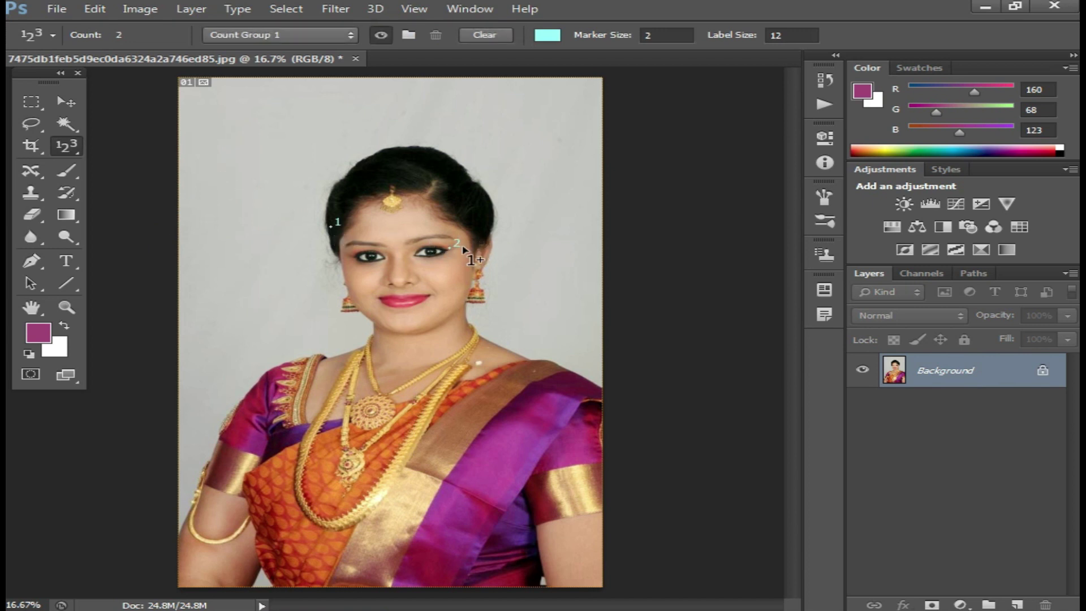
{"action": "left_click", "coordinate": [304, 385]}
{"action": "key", "text": "ctrl+z"}
{"action": "key", "text": "ctrl+alt+z"}
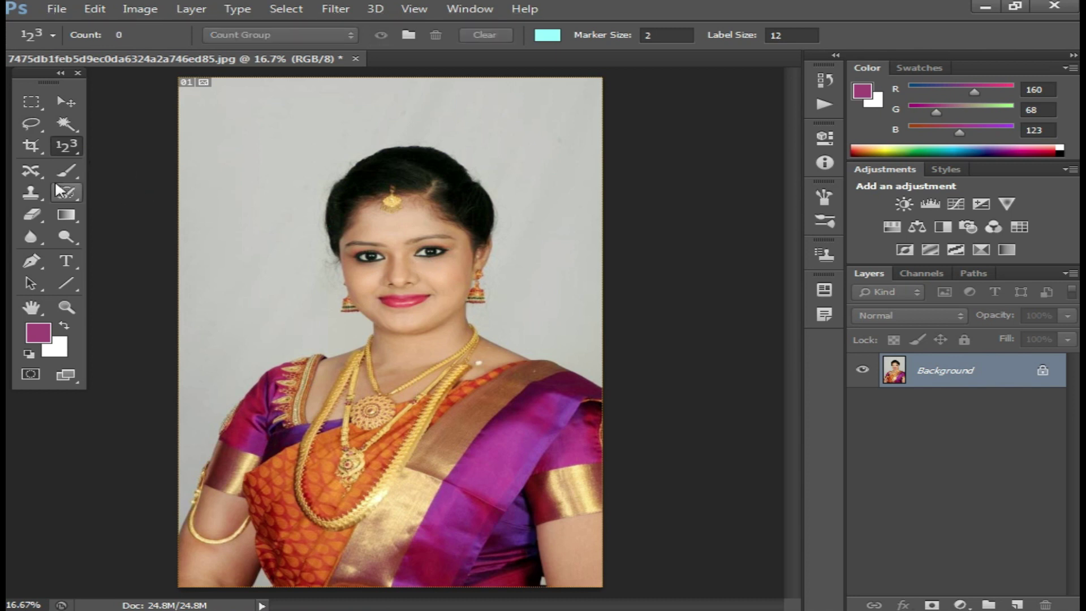
{"action": "left_click", "coordinate": [31, 170]}
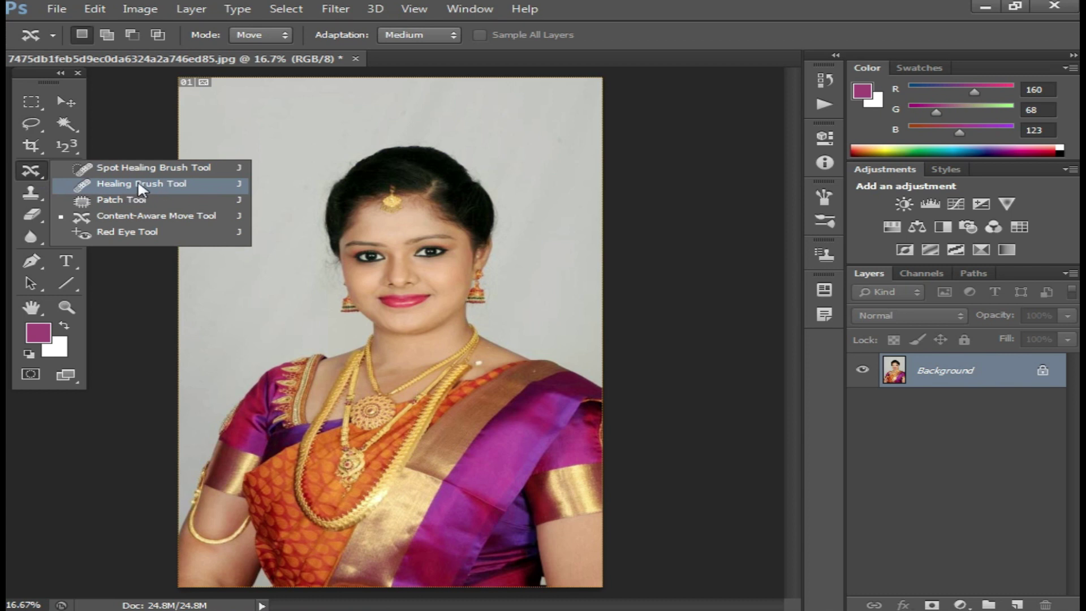
Brush sampled skin tone over the lips, zoom in, then undo to restore the pink lips.
{"action": "left_click", "coordinate": [80, 181]}
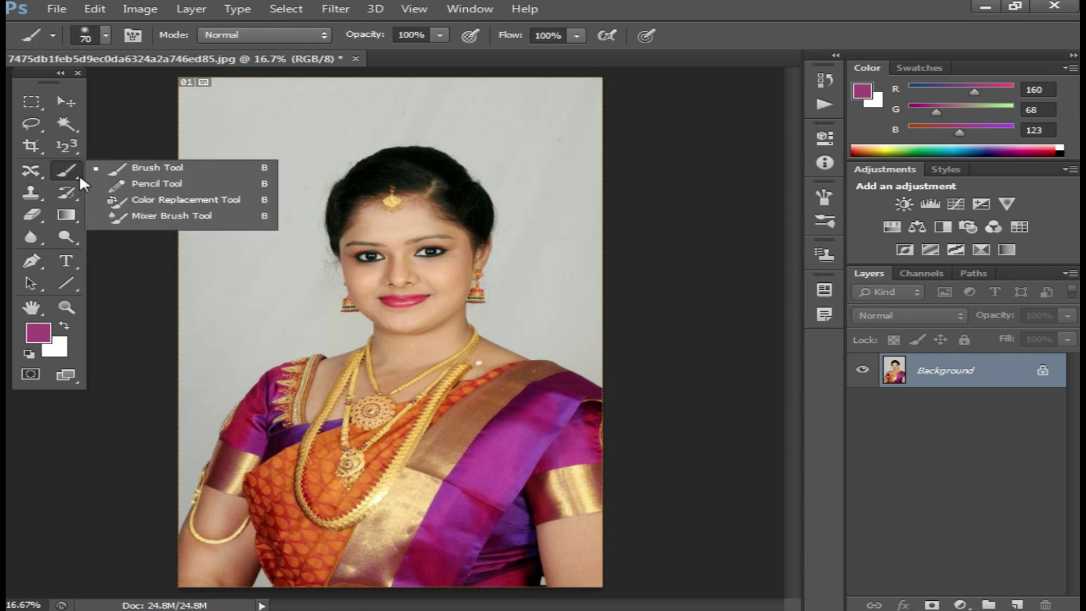
{"action": "left_click", "coordinate": [178, 171]}
{"action": "left_click", "coordinate": [397, 227], "text": "alt"}
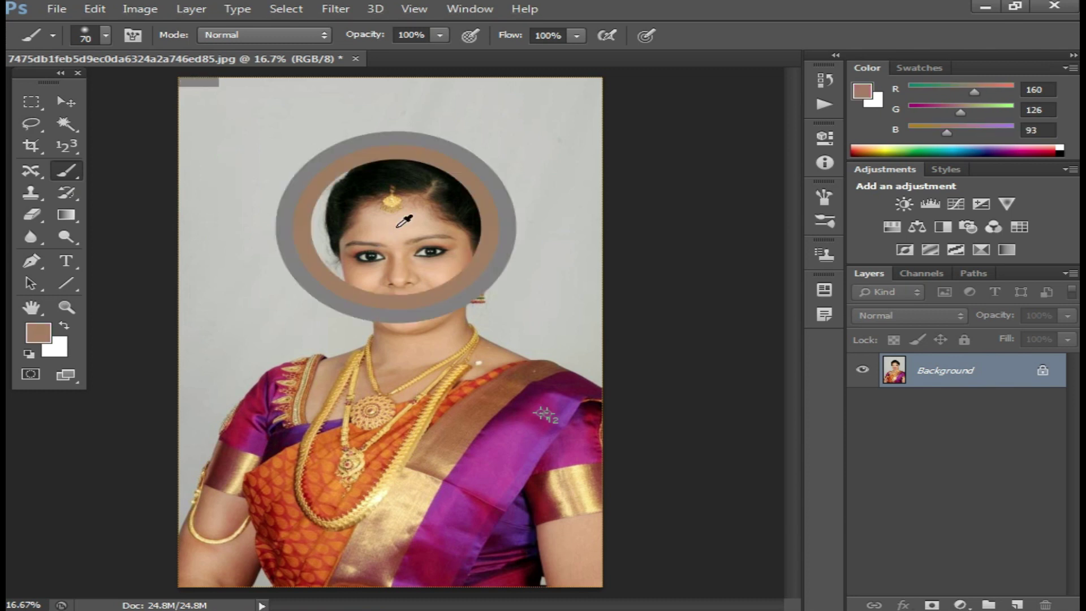
{"action": "left_click_drag", "start_coordinate": [386, 295], "coordinate": [379, 302]}
{"action": "scroll", "coordinate": [420, 310], "scroll_direction": "up", "scroll_amount": 1}
{"action": "scroll", "coordinate": [430, 300], "scroll_direction": "up", "scroll_amount": 1}
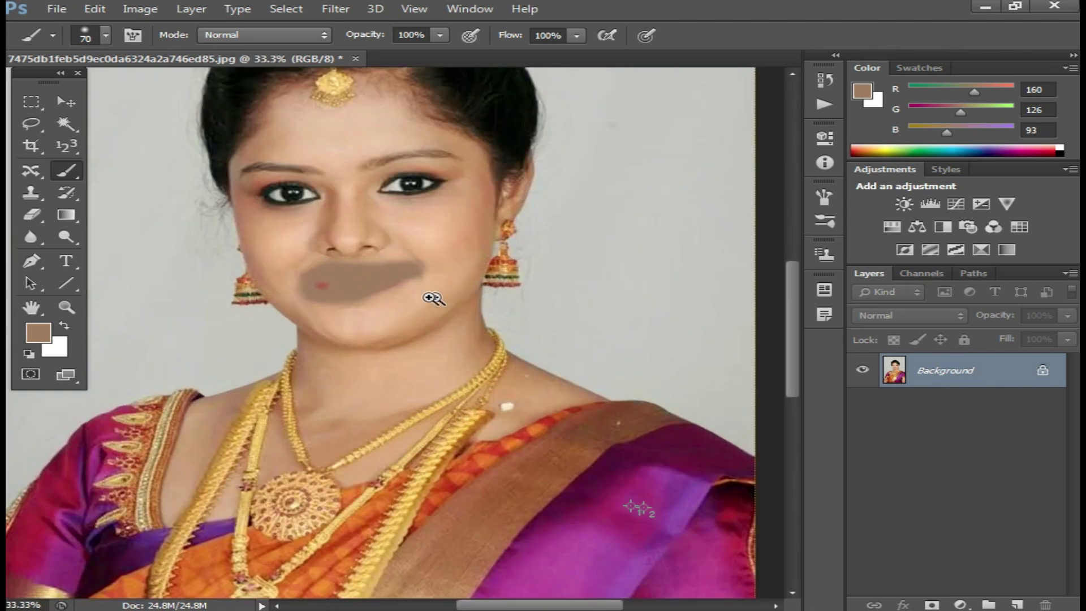
{"action": "scroll", "coordinate": [431, 295], "scroll_direction": "up", "scroll_amount": 1}
{"action": "scroll", "coordinate": [399, 296], "scroll_direction": "up", "scroll_amount": 1}
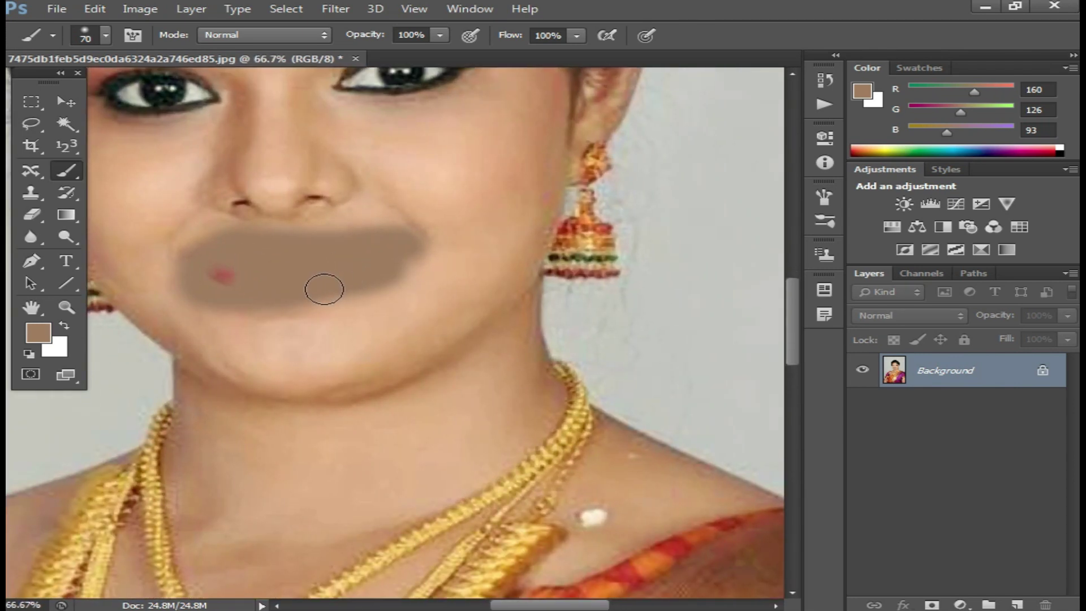
{"action": "left_click", "coordinate": [441, 293], "text": "alt"}
{"action": "mouse_move", "coordinate": [395, 257]}
{"action": "left_mouse_down"}
{"action": "mouse_move", "coordinate": [257, 271]}
{"action": "mouse_move", "coordinate": [344, 239]}
{"action": "mouse_move", "coordinate": [340, 283]}
{"action": "mouse_move", "coordinate": [395, 253]}
{"action": "mouse_move", "coordinate": [257, 264]}
{"action": "mouse_move", "coordinate": [327, 255]}
{"action": "mouse_move", "coordinate": [289, 275]}
{"action": "left_mouse_up"}
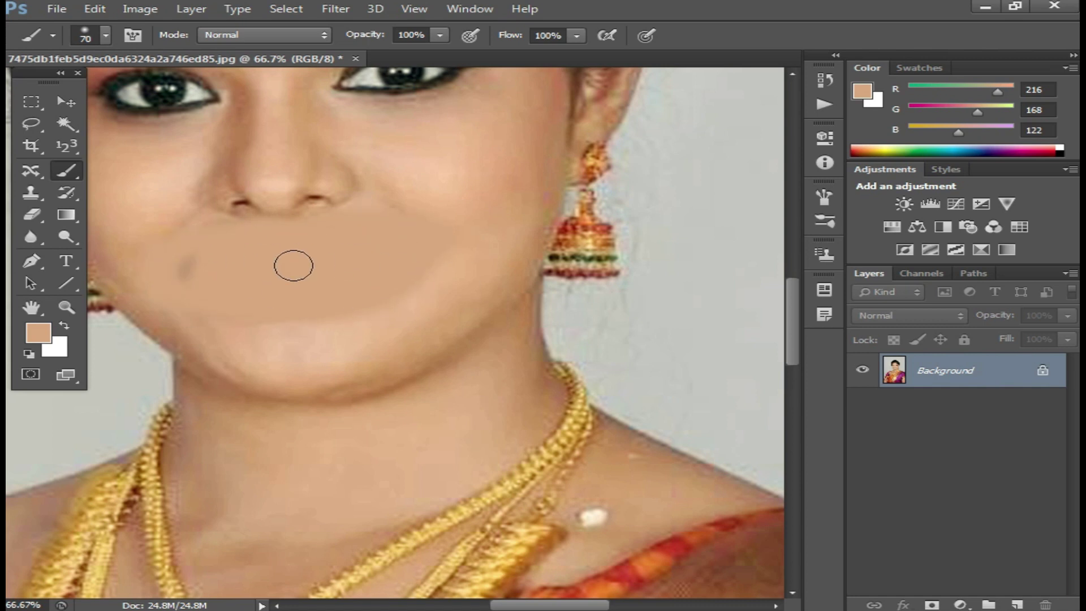
{"action": "key", "text": "ctrl+alt+z"}
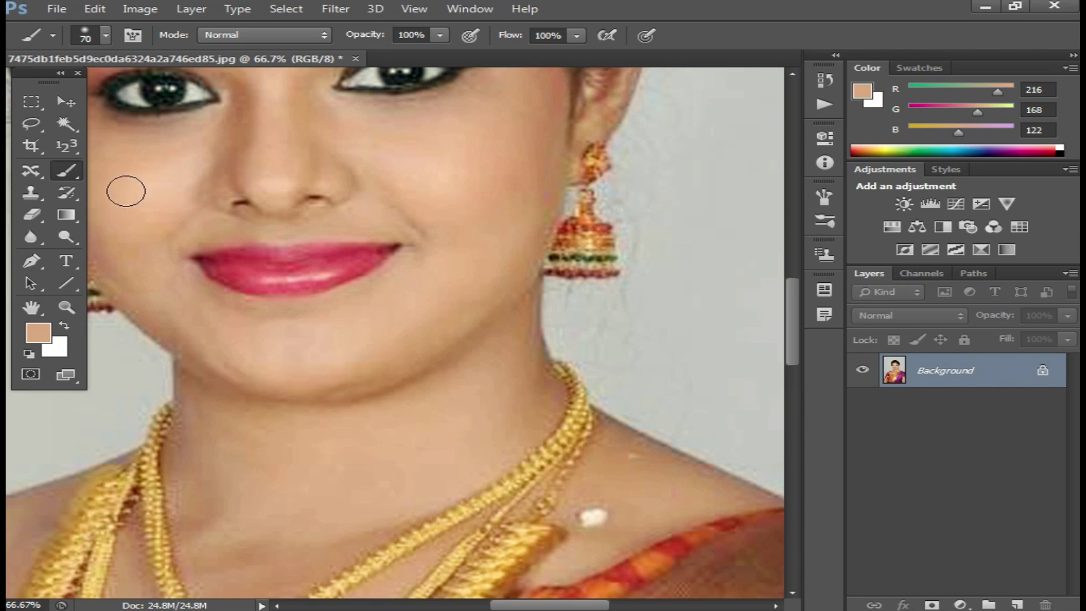
{"action": "right_click", "coordinate": [74, 180]}
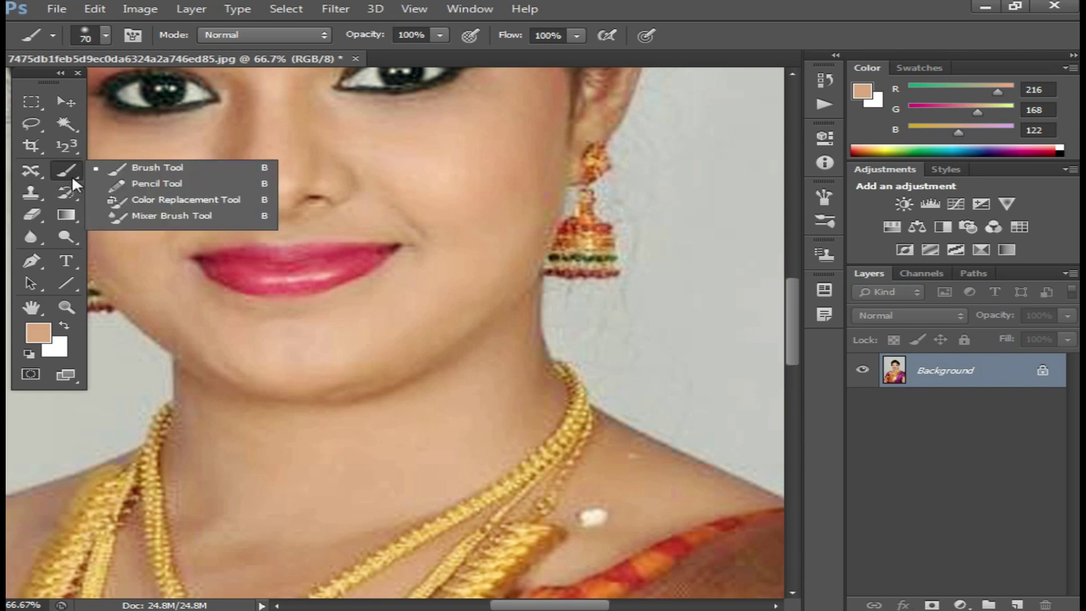
Switch to the Pencil Tool and set the foreground colour to black.
{"action": "left_click", "coordinate": [195, 186]}
{"action": "left_click", "coordinate": [452, 262], "text": "alt"}
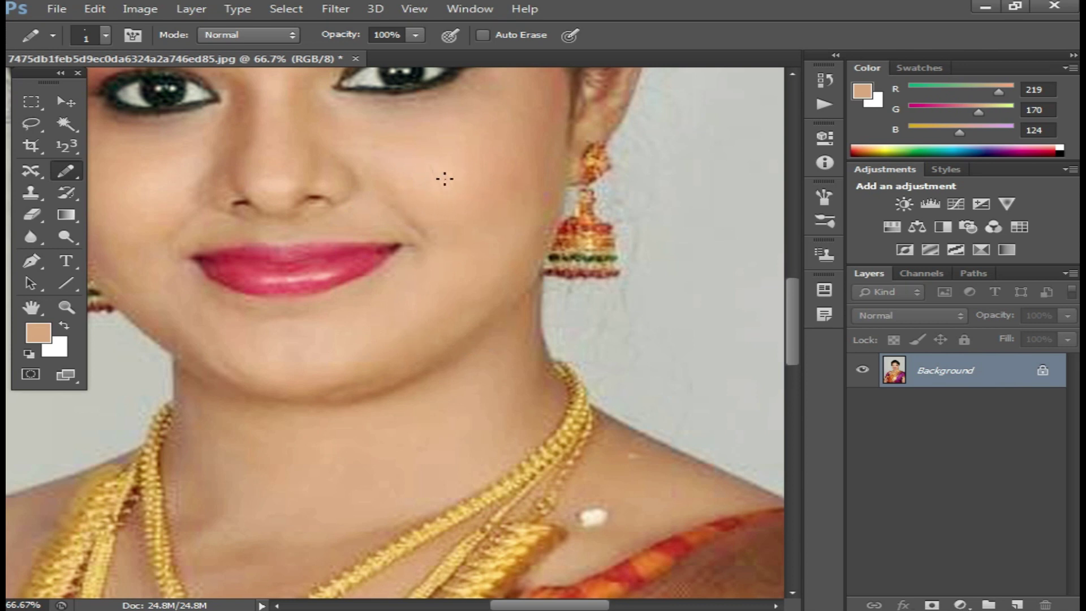
{"action": "left_click", "coordinate": [45, 338]}
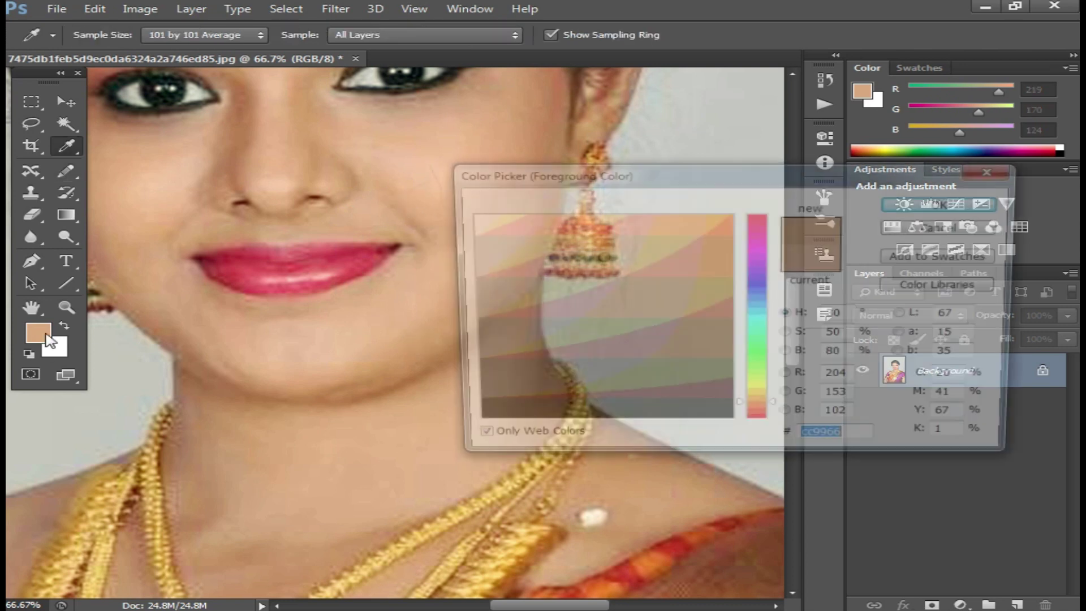
{"action": "left_click", "coordinate": [716, 413]}
{"action": "left_click", "coordinate": [948, 203]}
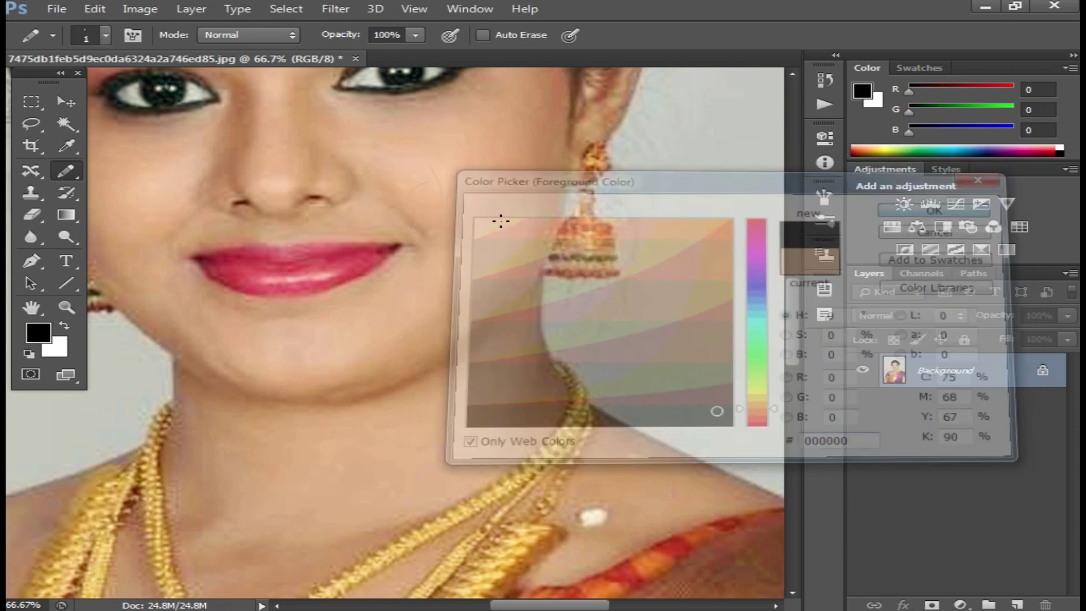
Draw and undo test pencil strokes on the cheek, enlarging the pencil size between them.
{"action": "left_click_drag", "start_coordinate": [472, 168], "coordinate": [456, 215]}
{"action": "key", "text": "ctrl+z"}
{"action": "right_click", "coordinate": [464, 223]}
{"action": "left_click_drag", "start_coordinate": [495, 257], "coordinate": [488, 262]}
{"action": "left_click_drag", "start_coordinate": [431, 150], "coordinate": [465, 198]}
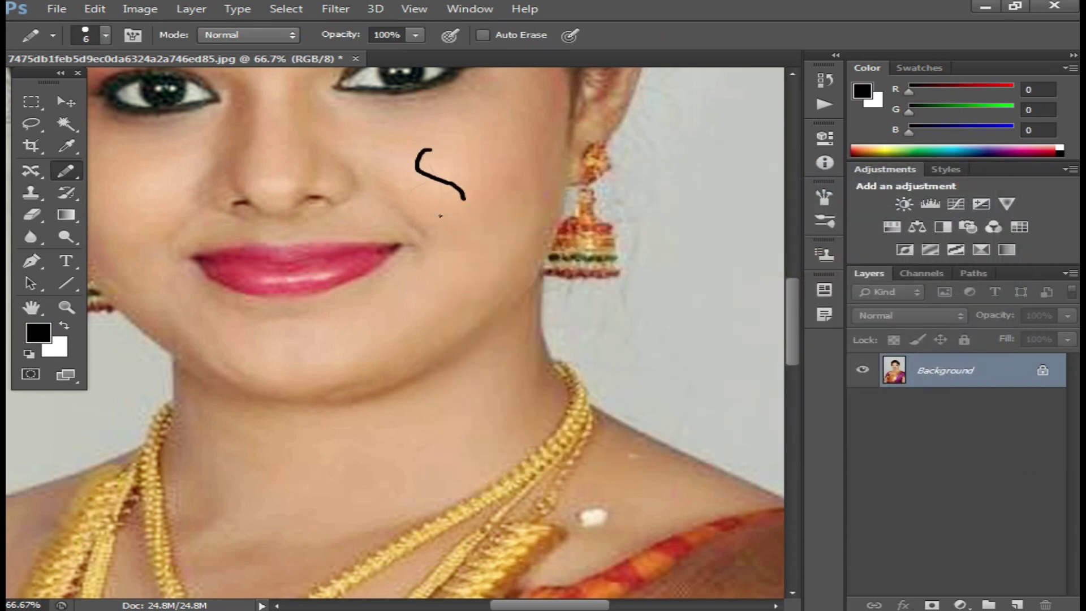
{"action": "key", "text": "ctrl+z"}
Scribble black V, triangle and loop shapes on the chin and cheek, then revert them with F12.
{"action": "left_click_drag", "start_coordinate": [352, 346], "coordinate": [428, 342]}
{"action": "mouse_move", "coordinate": [308, 325]}
{"action": "left_mouse_down"}
{"action": "mouse_move", "coordinate": [390, 272]}
{"action": "mouse_move", "coordinate": [416, 318]}
{"action": "left_mouse_up"}
{"action": "mouse_move", "coordinate": [469, 284]}
{"action": "left_mouse_down"}
{"action": "mouse_move", "coordinate": [436, 145]}
{"action": "mouse_move", "coordinate": [424, 294]}
{"action": "mouse_move", "coordinate": [315, 400]}
{"action": "mouse_move", "coordinate": [438, 295]}
{"action": "mouse_move", "coordinate": [479, 339]}
{"action": "left_mouse_up"}
{"action": "key", "text": "F12"}
{"action": "key", "text": "F12"}
{"action": "right_click", "coordinate": [68, 177]}
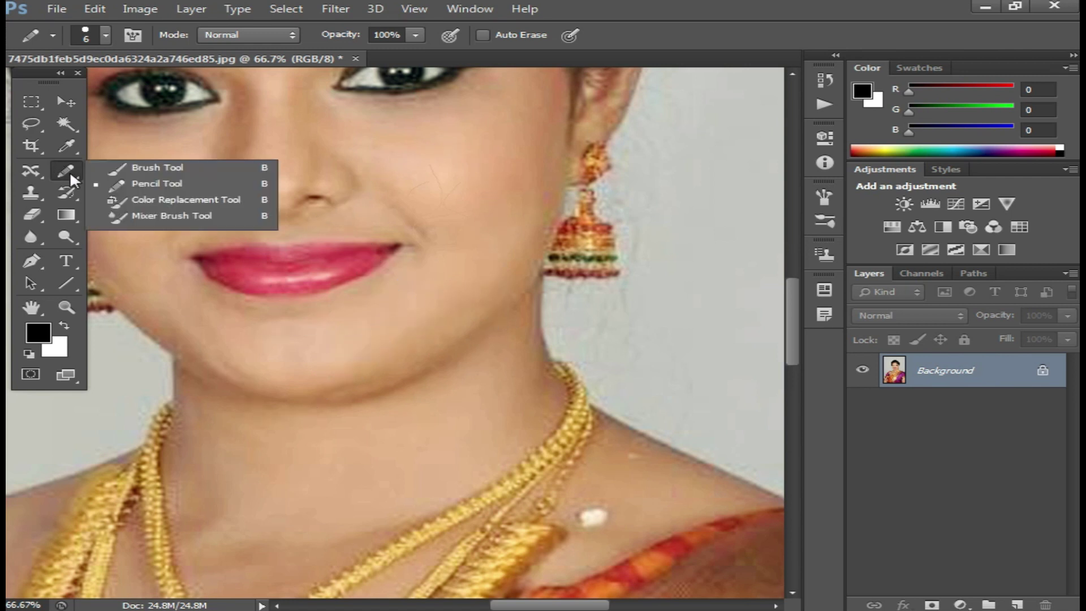
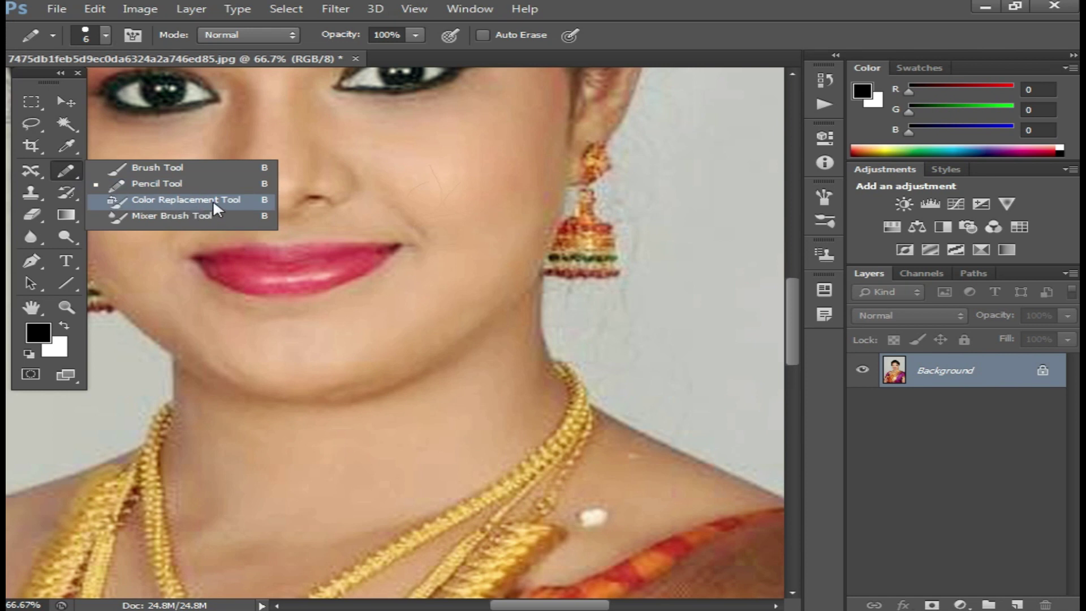
Switch to the Color Replacement Tool at 34 px and repaint the lips in sampled skin tone.
{"action": "left_click", "coordinate": [216, 203]}
{"action": "right_click", "coordinate": [473, 235]}
{"action": "left_click_drag", "start_coordinate": [555, 270], "coordinate": [537, 270]}
{"action": "left_click", "coordinate": [493, 167], "text": "alt"}
{"action": "mouse_move", "coordinate": [384, 248]}
{"action": "left_mouse_down"}
{"action": "mouse_move", "coordinate": [284, 268]}
{"action": "mouse_move", "coordinate": [348, 274]}
{"action": "mouse_move", "coordinate": [226, 273]}
{"action": "left_mouse_up"}
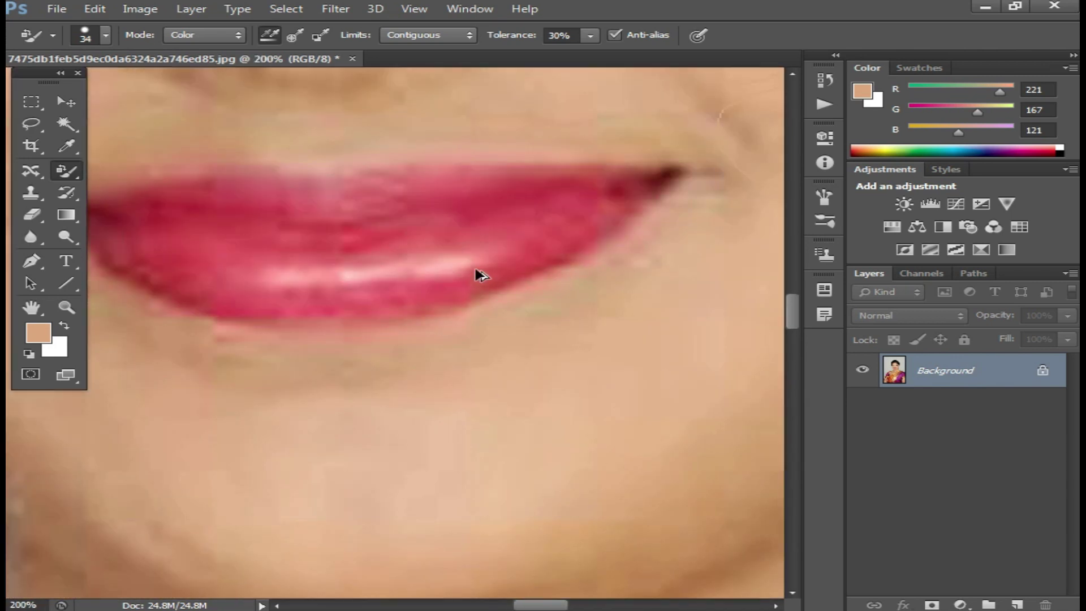
Zoom out, paint the upper lip with a sampled darker brown, then undo it.
{"action": "key", "text": "ctrl+minus"}
{"action": "key", "text": "ctrl+minus"}
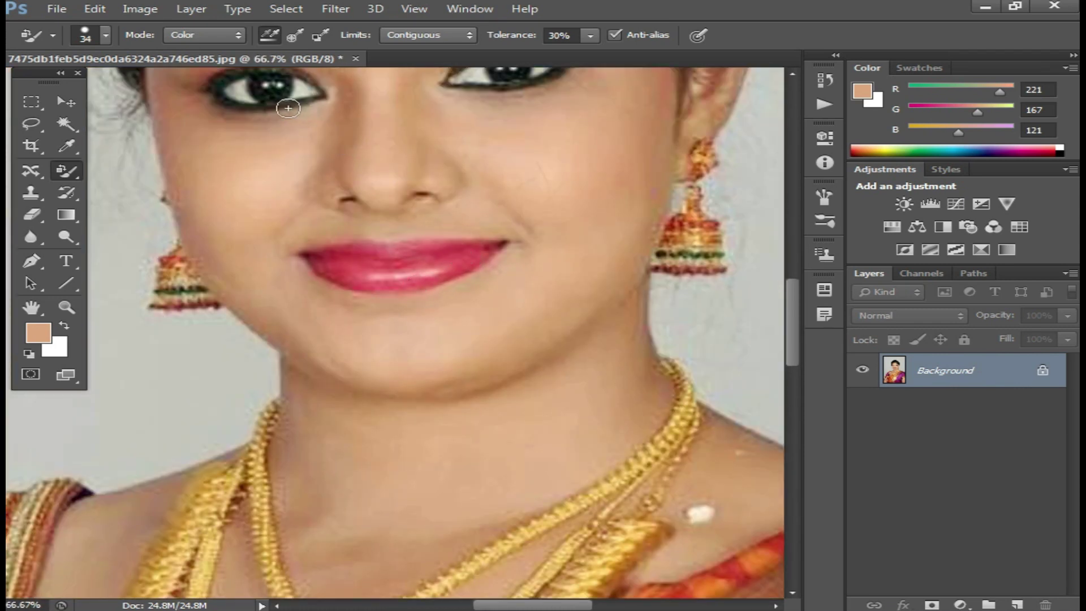
{"action": "left_click", "coordinate": [288, 107], "text": "alt"}
{"action": "mouse_move", "coordinate": [314, 249]}
{"action": "left_mouse_down"}
{"action": "mouse_move", "coordinate": [489, 239]}
{"action": "mouse_move", "coordinate": [347, 271]}
{"action": "mouse_move", "coordinate": [322, 262]}
{"action": "mouse_move", "coordinate": [401, 263]}
{"action": "mouse_move", "coordinate": [335, 254]}
{"action": "left_mouse_up"}
{"action": "key", "text": "ctrl+z"}
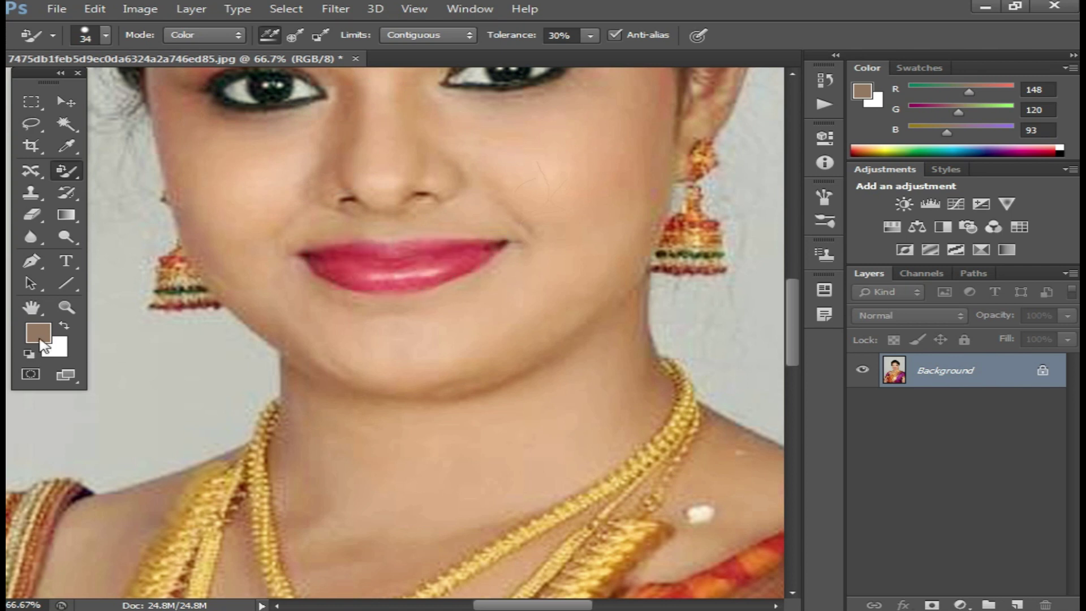
Set the foreground colour to black, paint both lips grey, then undo those strokes.
{"action": "left_click", "coordinate": [39, 334]}
{"action": "left_click", "coordinate": [695, 415]}
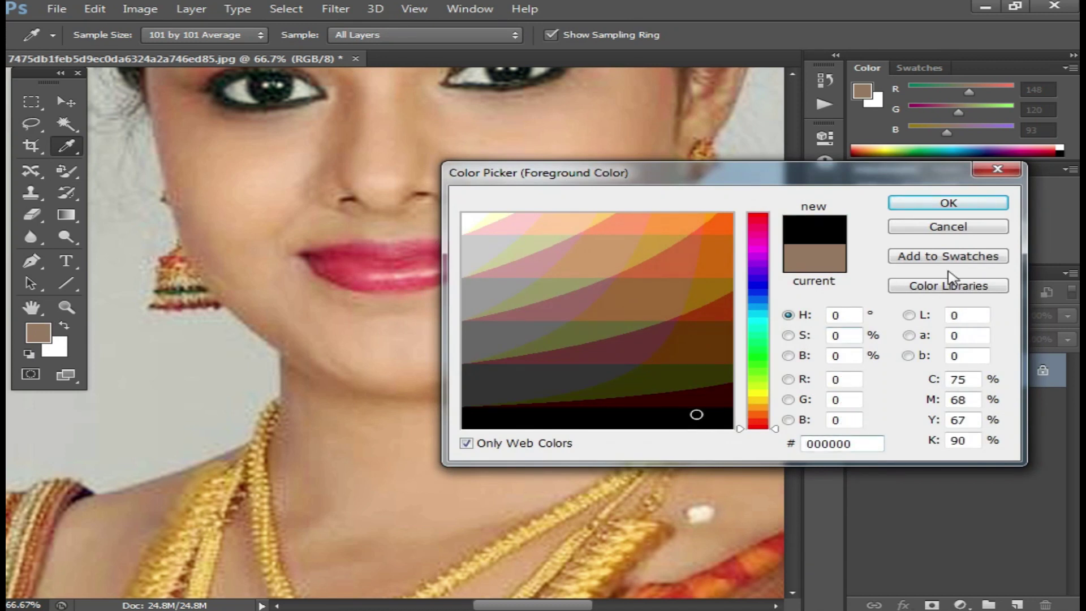
{"action": "left_click", "coordinate": [961, 205]}
{"action": "left_click_drag", "start_coordinate": [509, 249], "coordinate": [430, 269]}
{"action": "mouse_move", "coordinate": [368, 292]}
{"action": "left_mouse_down"}
{"action": "mouse_move", "coordinate": [350, 260]}
{"action": "mouse_move", "coordinate": [478, 283]}
{"action": "mouse_move", "coordinate": [354, 292]}
{"action": "mouse_move", "coordinate": [351, 276]}
{"action": "left_mouse_up"}
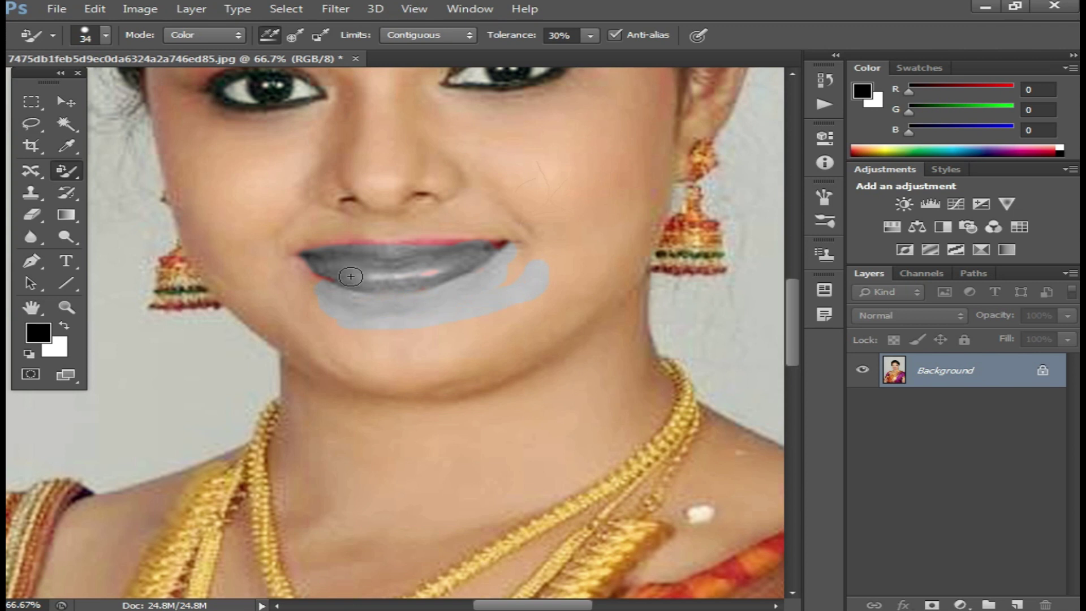
{"action": "key", "text": "ctrl+alt+z"}
{"action": "key", "text": "ctrl+alt+z"}
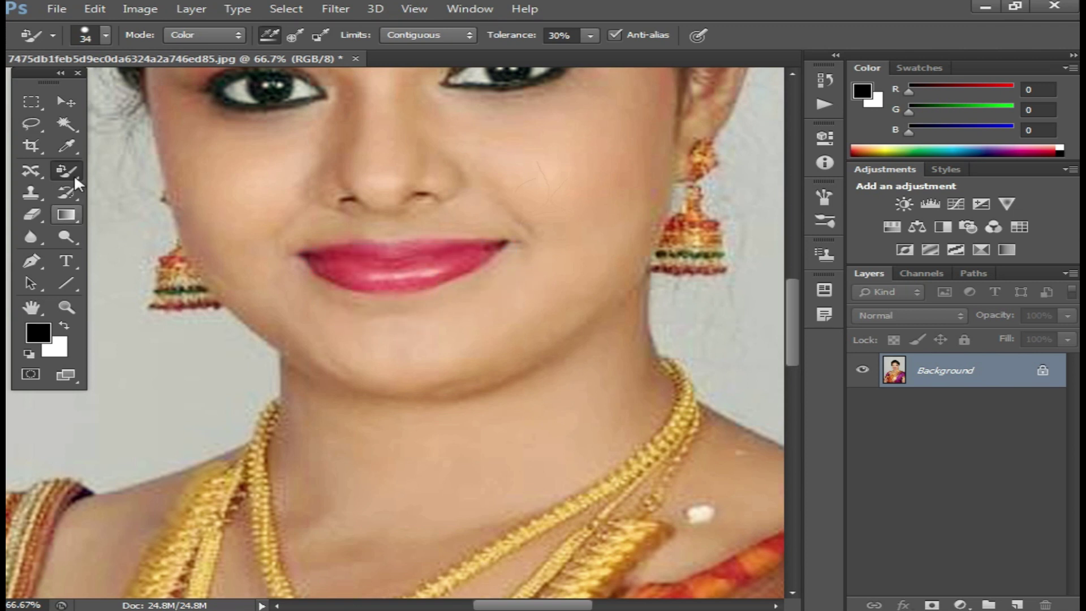
With Color Replacement, sample cheek skin tone and recolour the lips brown.
{"action": "right_click", "coordinate": [74, 171]}
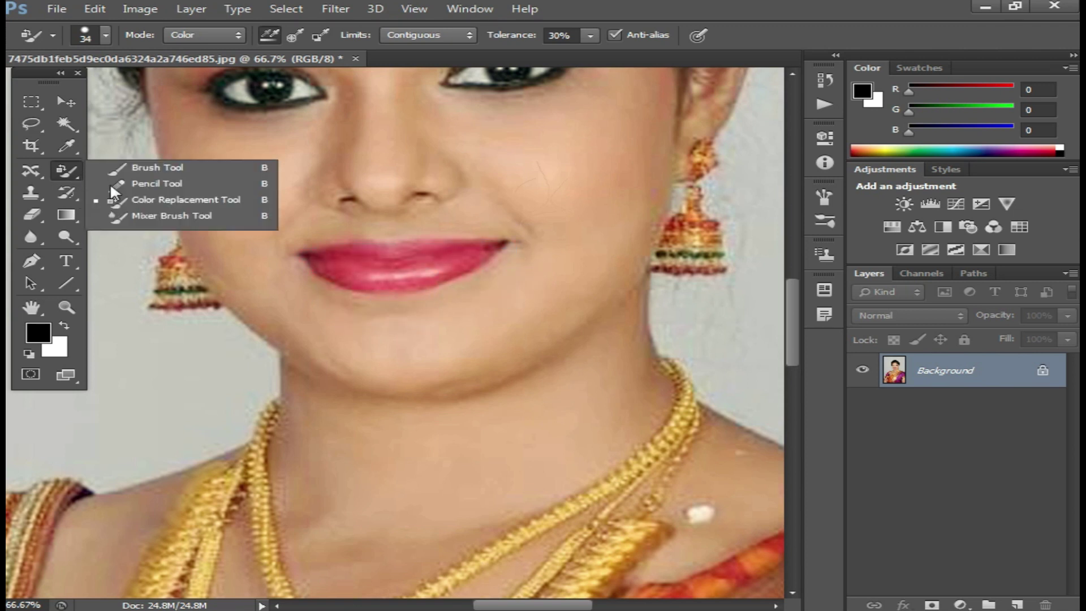
{"action": "left_click", "coordinate": [174, 207]}
{"action": "left_click", "coordinate": [569, 197], "text": "alt"}
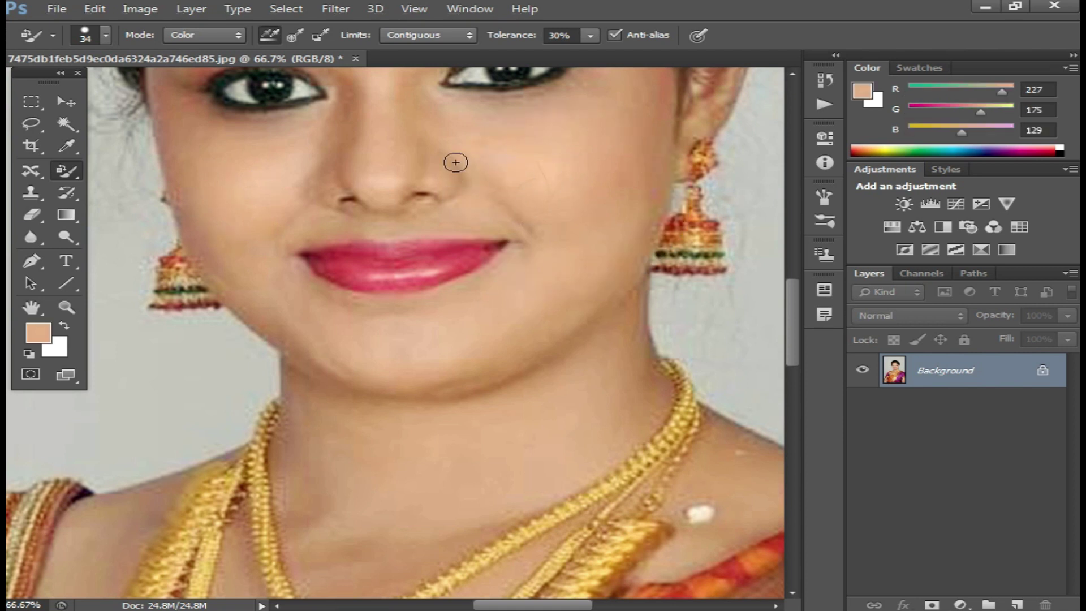
{"action": "left_click_drag", "start_coordinate": [413, 262], "coordinate": [431, 257]}
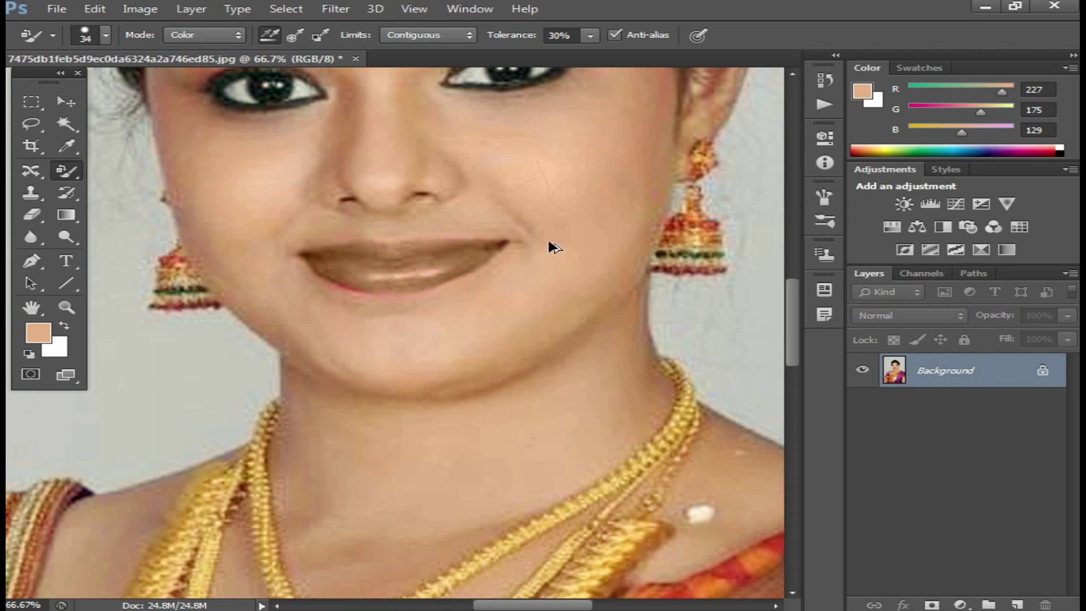
Enlarge the brush to 89 px and recolour the thin gold necklace chain to skin tone.
{"action": "right_click", "coordinate": [577, 281]}
{"action": "left_click_drag", "start_coordinate": [664, 315], "coordinate": [695, 314]}
{"action": "key", "text": "Return"}
{"action": "scroll", "coordinate": [286, 267], "scroll_direction": "up", "scroll_amount": 3}
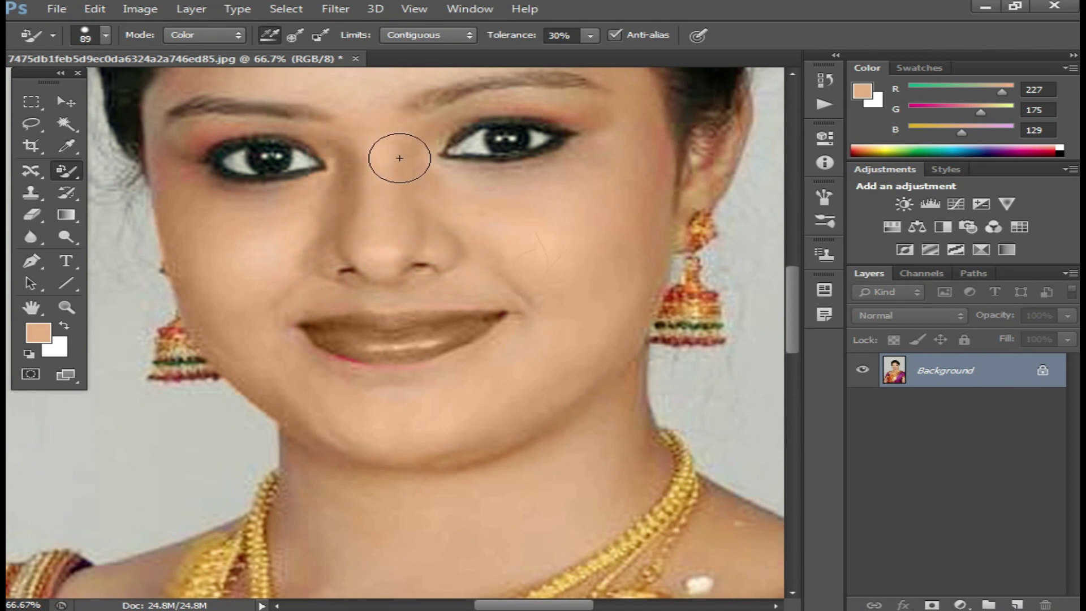
{"action": "left_click_drag", "start_coordinate": [626, 448], "coordinate": [579, 273]}
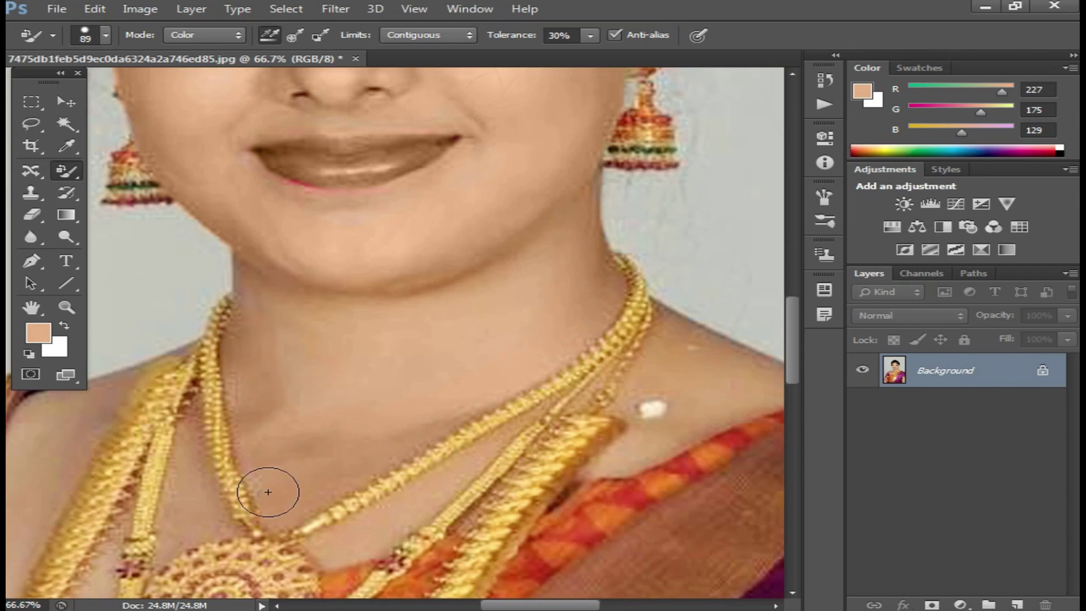
{"action": "mouse_move", "coordinate": [368, 444]}
{"action": "left_mouse_down"}
{"action": "mouse_move", "coordinate": [408, 388]}
{"action": "mouse_move", "coordinate": [675, 358]}
{"action": "left_mouse_up"}
Recolour the eyes and eyeliner brown and paint peach beside the right earring.
{"action": "left_click_drag", "start_coordinate": [485, 262], "coordinate": [520, 377]}
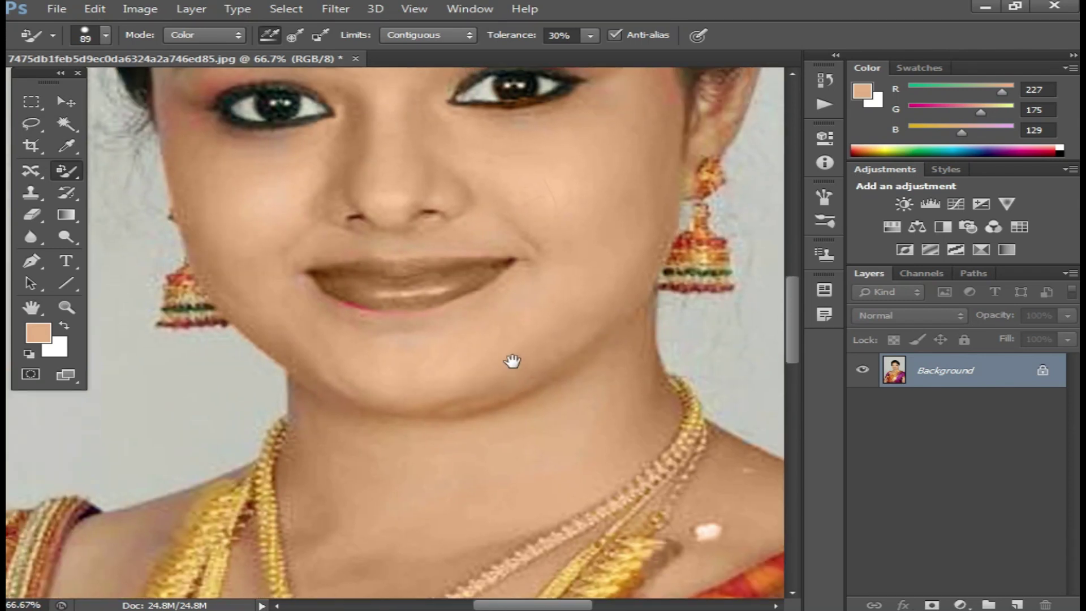
{"action": "mouse_move", "coordinate": [606, 110]}
{"action": "left_mouse_down"}
{"action": "mouse_move", "coordinate": [618, 206]}
{"action": "mouse_move", "coordinate": [580, 370]}
{"action": "mouse_move", "coordinate": [553, 322]}
{"action": "mouse_move", "coordinate": [525, 220]}
{"action": "left_mouse_up"}
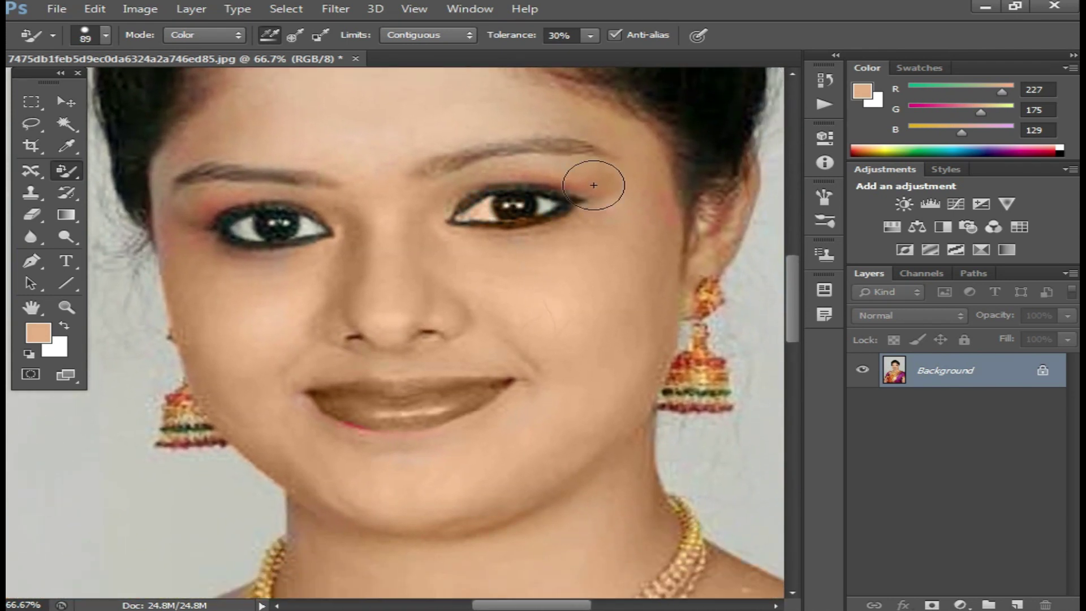
{"action": "left_click_drag", "start_coordinate": [266, 254], "coordinate": [342, 203]}
{"action": "left_click_drag", "start_coordinate": [727, 399], "coordinate": [711, 364]}
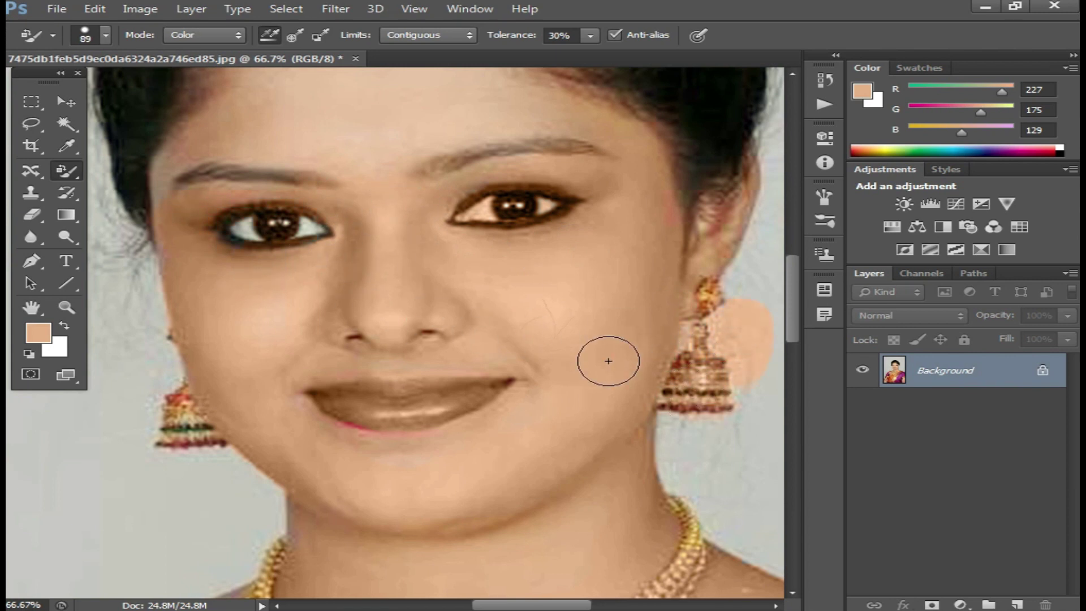
{"action": "left_click_drag", "start_coordinate": [727, 425], "coordinate": [693, 329]}
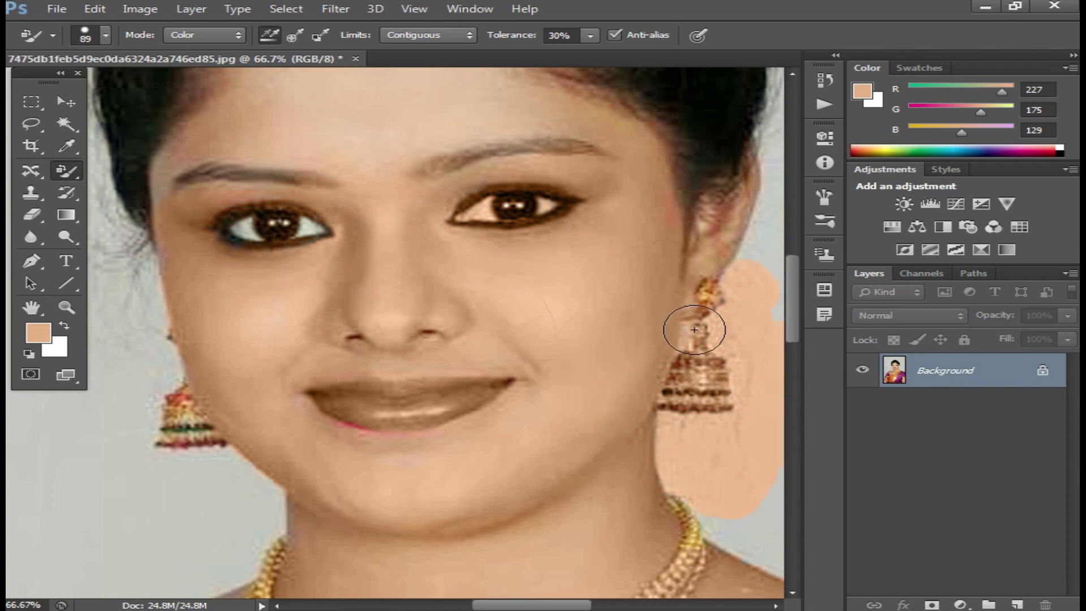
Pick white as the new foreground colour in the Color Picker.
{"action": "scroll", "coordinate": [560, 316], "scroll_direction": "down", "scroll_amount": 1}
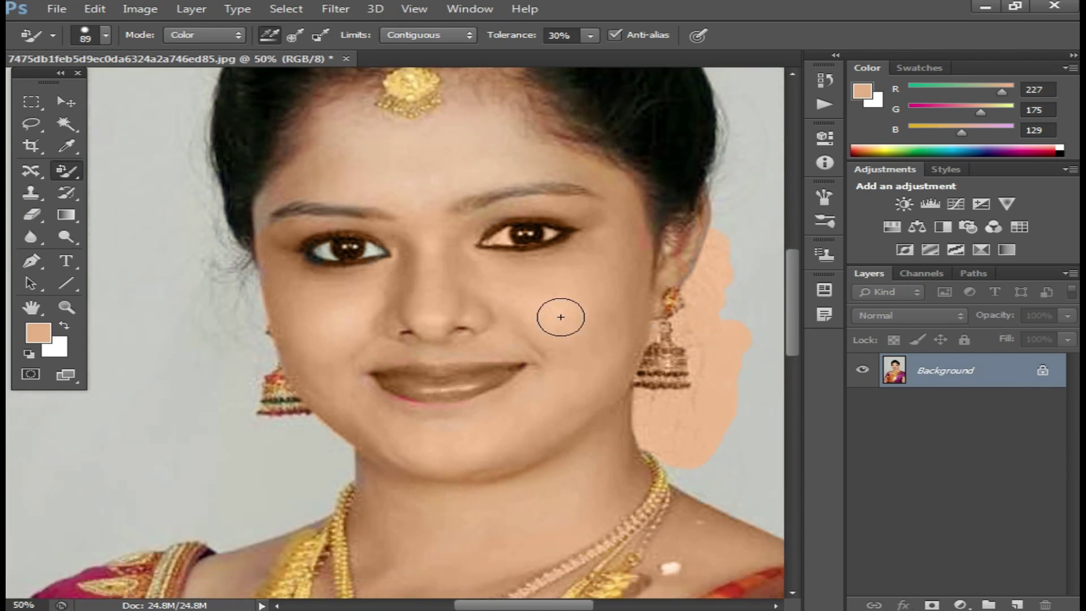
{"action": "left_click", "coordinate": [38, 332]}
{"action": "left_click", "coordinate": [559, 223]}
{"action": "left_click", "coordinate": [472, 223]}
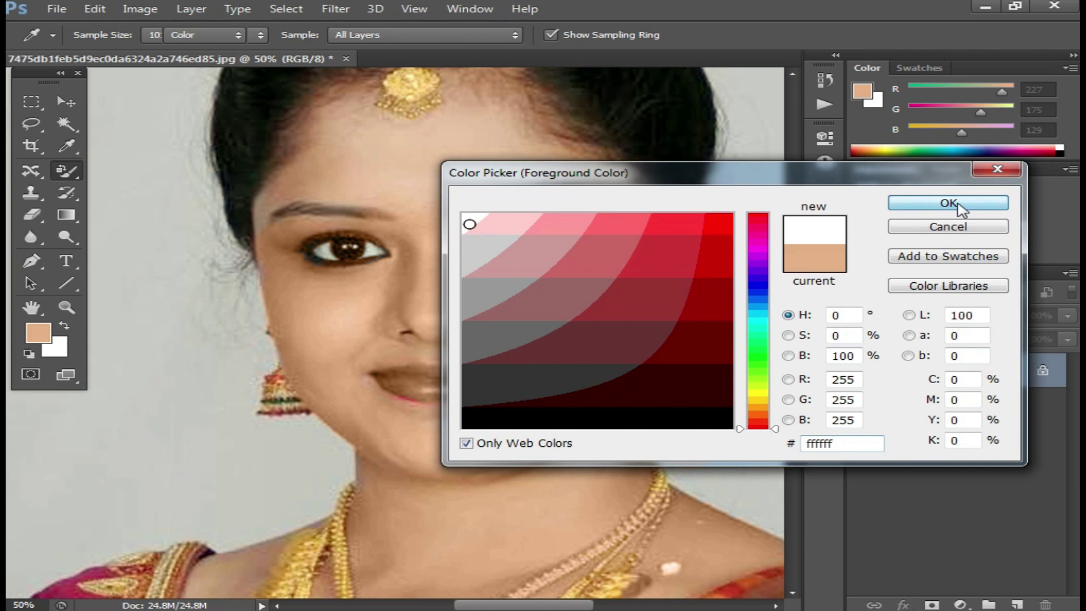
Confirm white, then grey out the right cheek, jaw, nose, left cheek and left earring.
{"action": "left_click", "coordinate": [948, 203]}
{"action": "mouse_move", "coordinate": [576, 295]}
{"action": "left_mouse_down"}
{"action": "mouse_move", "coordinate": [584, 365]}
{"action": "mouse_move", "coordinate": [545, 284]}
{"action": "mouse_move", "coordinate": [511, 383]}
{"action": "left_mouse_up"}
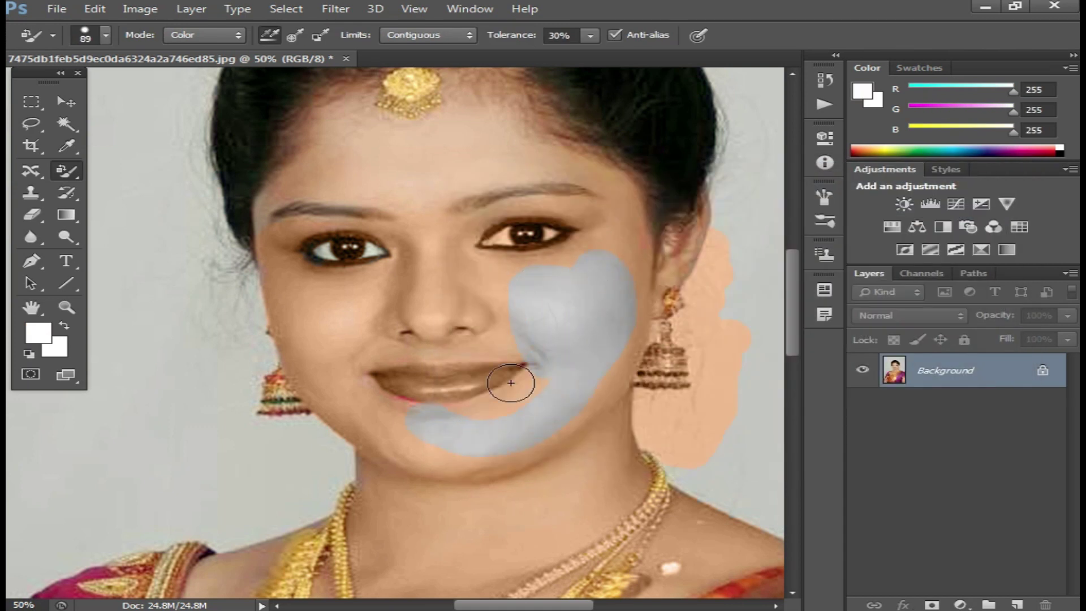
{"action": "mouse_move", "coordinate": [608, 342]}
{"action": "left_mouse_down"}
{"action": "mouse_move", "coordinate": [496, 451]}
{"action": "mouse_move", "coordinate": [413, 439]}
{"action": "left_mouse_up"}
{"action": "mouse_move", "coordinate": [505, 343]}
{"action": "left_mouse_down"}
{"action": "mouse_move", "coordinate": [514, 346]}
{"action": "mouse_move", "coordinate": [351, 345]}
{"action": "mouse_move", "coordinate": [280, 250]}
{"action": "left_mouse_up"}
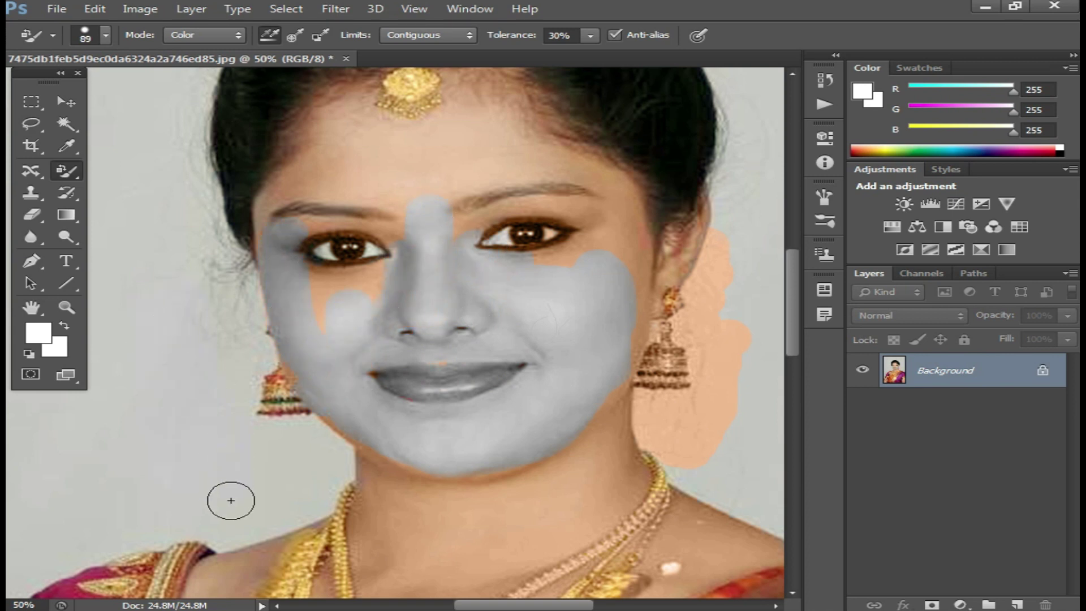
{"action": "left_click_drag", "start_coordinate": [235, 415], "coordinate": [311, 467]}
Grey the remaining patches around the eyes and jaw, then undo the grey and peach recolouring.
{"action": "left_click_drag", "start_coordinate": [322, 334], "coordinate": [355, 273]}
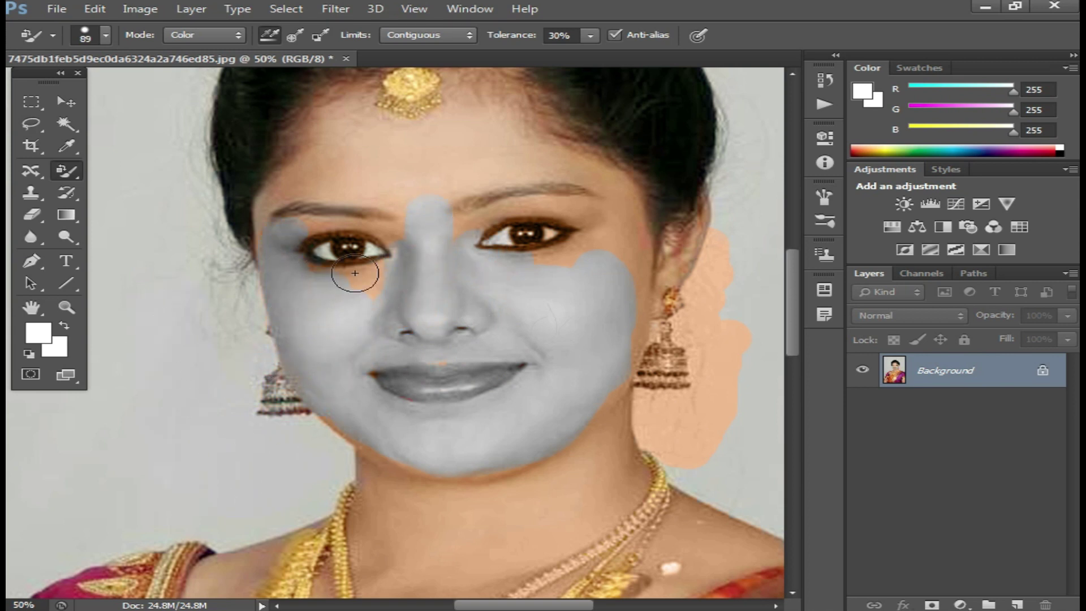
{"action": "left_click_drag", "start_coordinate": [313, 244], "coordinate": [287, 258]}
{"action": "left_click_drag", "start_coordinate": [502, 264], "coordinate": [543, 263]}
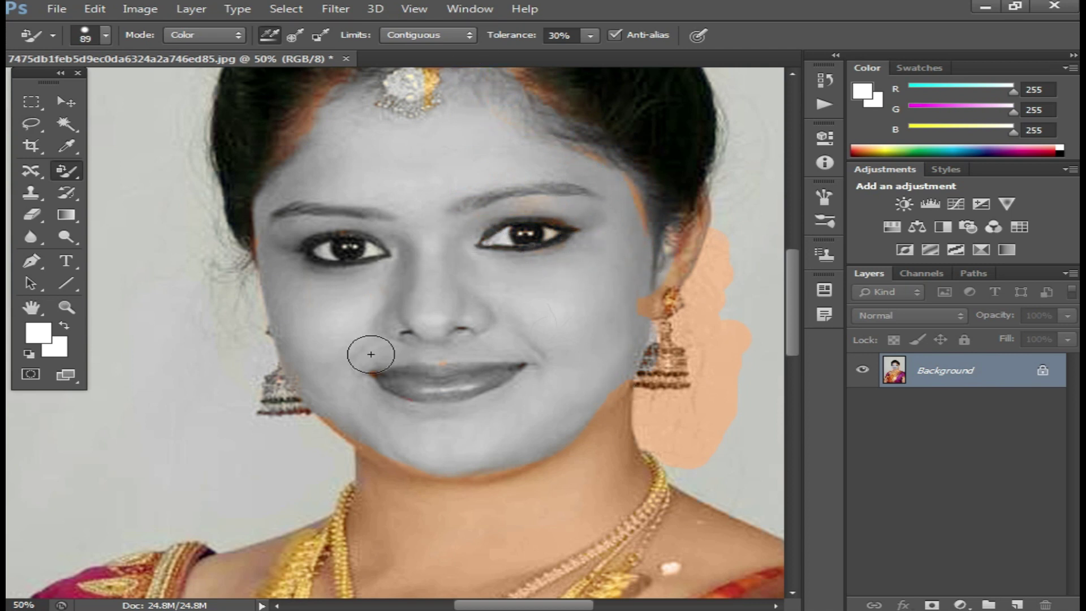
{"action": "left_click_drag", "start_coordinate": [579, 355], "coordinate": [511, 384]}
{"action": "key", "text": "ctrl+z"}
{"action": "right_click", "coordinate": [70, 172]}
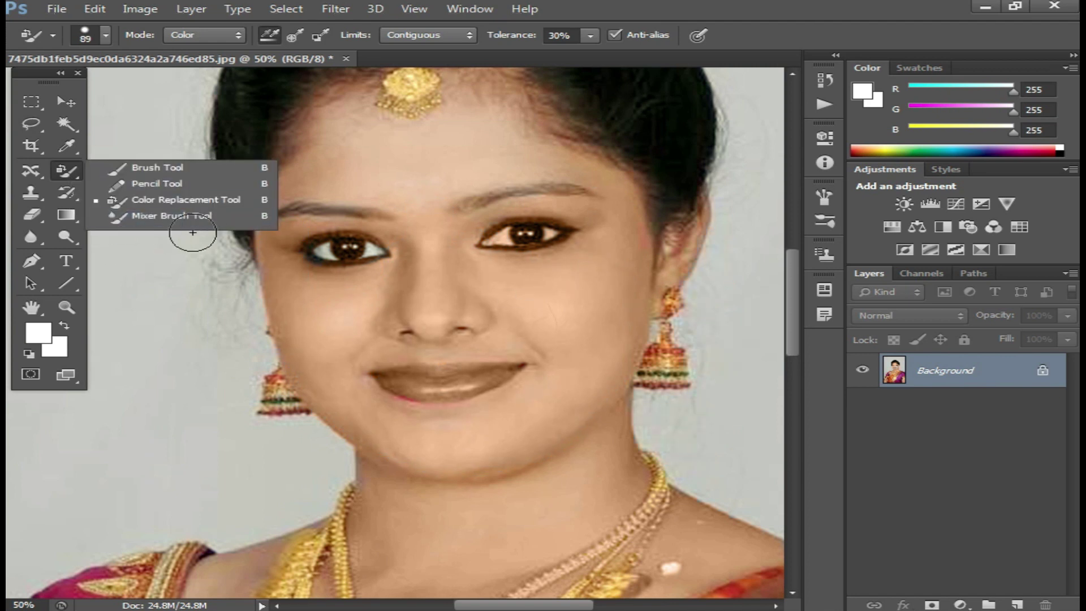
Switch to the Mixer Brush Tool with a 246 px brush.
{"action": "left_click", "coordinate": [176, 218]}
{"action": "right_click", "coordinate": [506, 320]}
{"action": "left_click_drag", "start_coordinate": [635, 359], "coordinate": [690, 368]}
Load a face sample, test smears over the eye, cheek and nose, then undo them.
{"action": "left_click", "coordinate": [581, 292], "text": "alt"}
{"action": "mouse_move", "coordinate": [572, 305]}
{"action": "left_mouse_down"}
{"action": "mouse_move", "coordinate": [507, 390]}
{"action": "mouse_move", "coordinate": [514, 242]}
{"action": "mouse_move", "coordinate": [436, 388]}
{"action": "mouse_move", "coordinate": [485, 284]}
{"action": "mouse_move", "coordinate": [594, 193]}
{"action": "mouse_move", "coordinate": [439, 155]}
{"action": "mouse_move", "coordinate": [395, 405]}
{"action": "mouse_move", "coordinate": [547, 412]}
{"action": "mouse_move", "coordinate": [418, 91]}
{"action": "left_mouse_up"}
{"action": "key", "text": "ctrl+alt+z"}
{"action": "key", "text": "ctrl+alt+z"}
{"action": "key", "text": "ctrl+alt+z"}
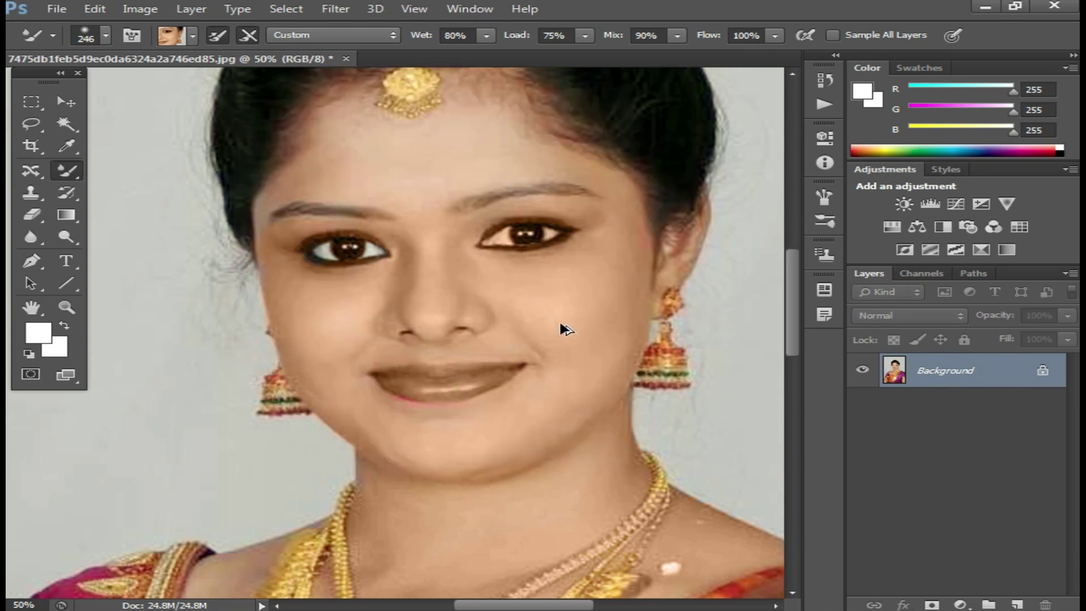
{"action": "mouse_move", "coordinate": [525, 237]}
{"action": "left_mouse_down"}
{"action": "mouse_move", "coordinate": [565, 226]}
{"action": "mouse_move", "coordinate": [353, 370]}
{"action": "mouse_move", "coordinate": [279, 237]}
{"action": "mouse_move", "coordinate": [375, 182]}
{"action": "mouse_move", "coordinate": [569, 230]}
{"action": "mouse_move", "coordinate": [476, 333]}
{"action": "mouse_move", "coordinate": [521, 388]}
{"action": "mouse_move", "coordinate": [584, 287]}
{"action": "mouse_move", "coordinate": [431, 325]}
{"action": "left_mouse_up"}
{"action": "key", "text": "F12"}
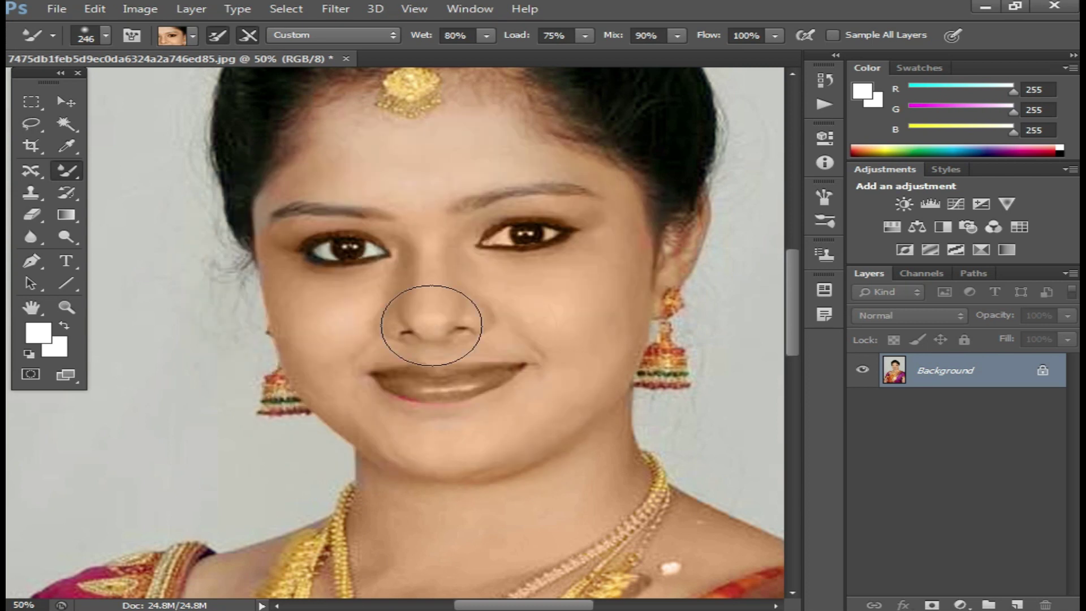
{"action": "key", "text": "ctrl+minus"}
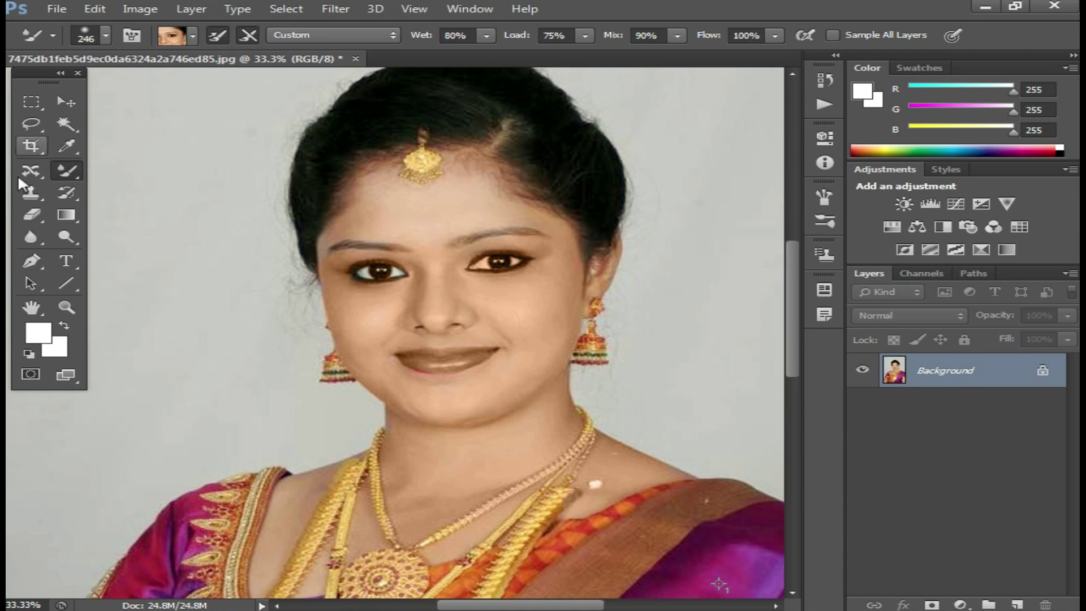
Select the Clone Stamp Tool and set the background colour to red.
{"action": "left_click", "coordinate": [34, 199]}
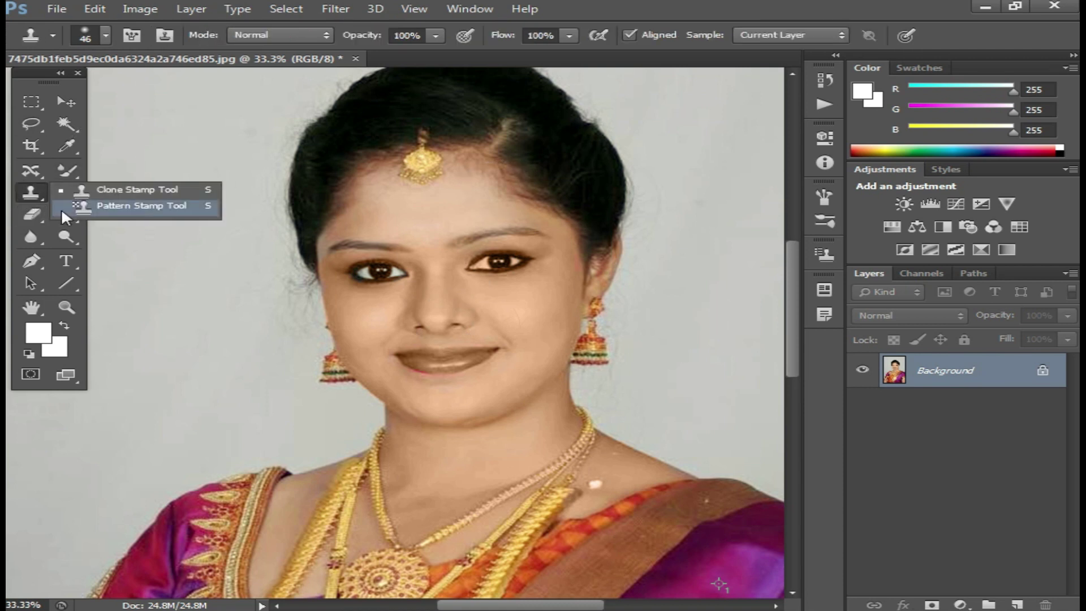
{"action": "left_click", "coordinate": [65, 190]}
{"action": "scroll", "coordinate": [492, 317], "scroll_direction": "up", "scroll_amount": 1}
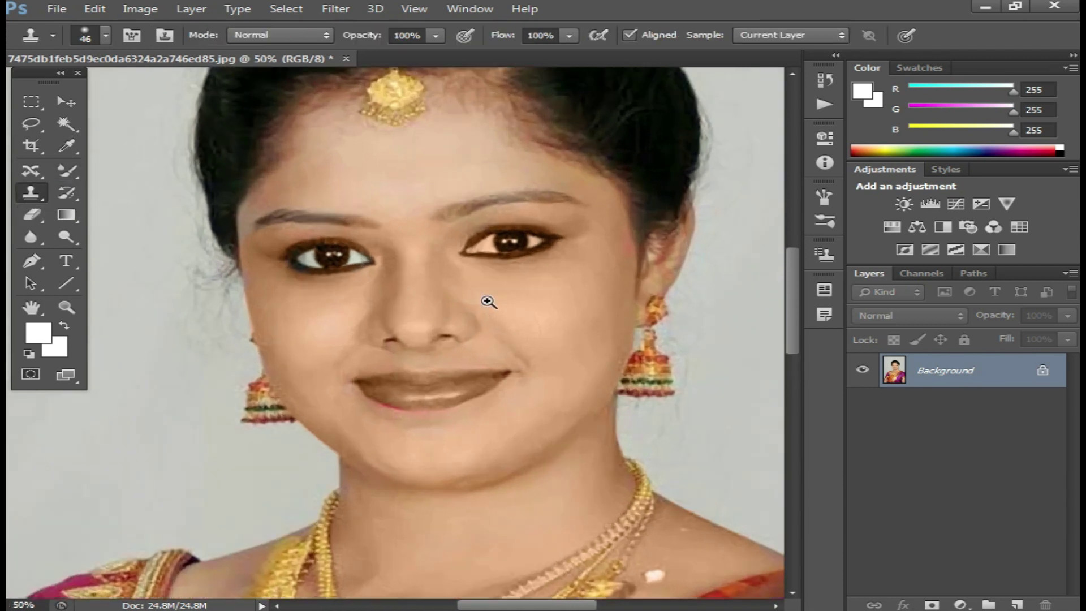
{"action": "scroll", "coordinate": [491, 317], "scroll_direction": "up", "scroll_amount": 1}
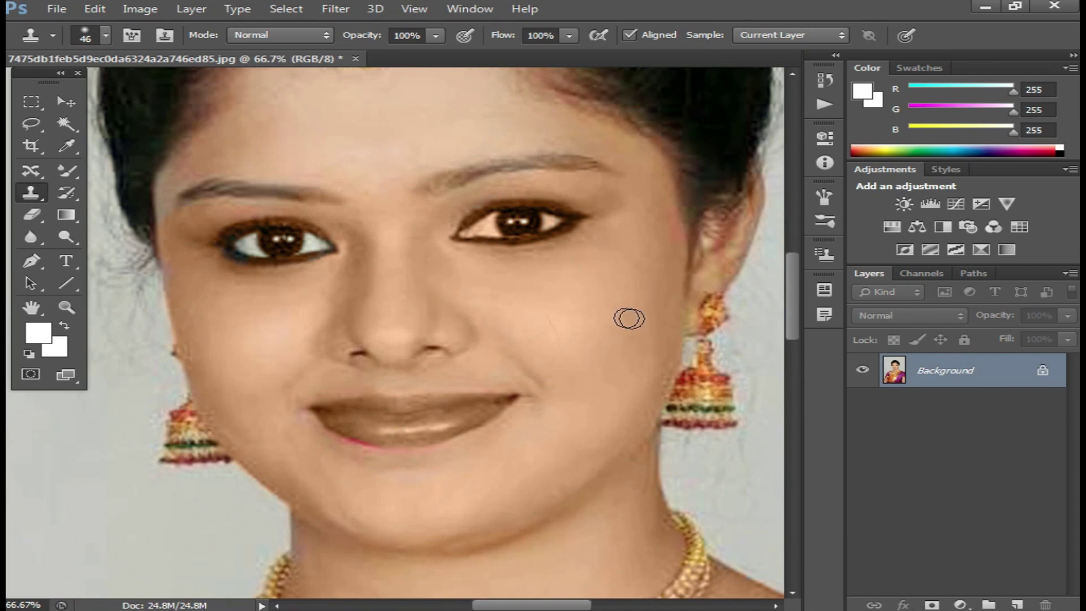
{"action": "left_click", "coordinate": [60, 345]}
{"action": "left_click", "coordinate": [715, 273]}
{"action": "left_click", "coordinate": [948, 202]}
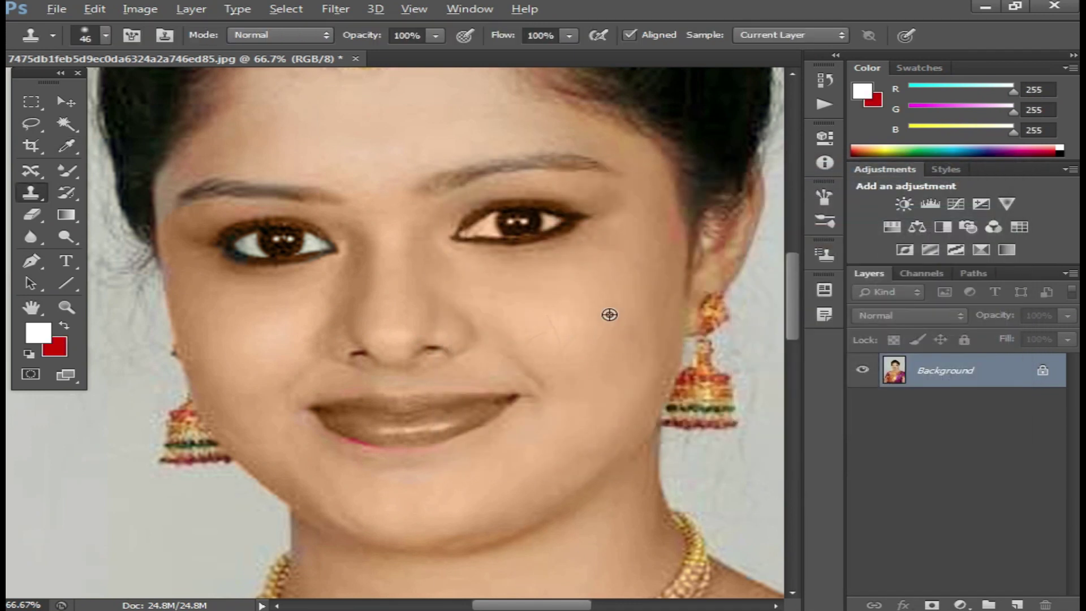
Set a cheek clone source and clone skin onto the cheek with a 189 px brush.
{"action": "left_click", "coordinate": [610, 314], "text": "alt"}
{"action": "mouse_move", "coordinate": [556, 330]}
{"action": "left_mouse_down"}
{"action": "mouse_move", "coordinate": [564, 345]}
{"action": "mouse_move", "coordinate": [554, 348]}
{"action": "mouse_move", "coordinate": [555, 312]}
{"action": "left_mouse_up"}
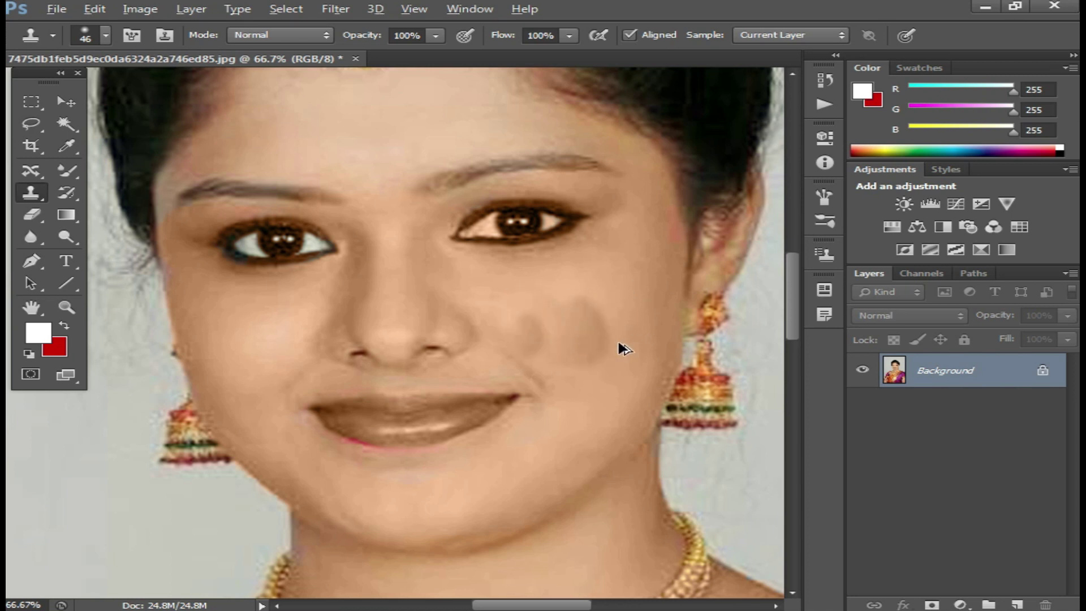
{"action": "key", "text": "ctrl+alt+z"}
{"action": "key", "text": "ctrl+alt+z"}
{"action": "key", "text": "ctrl+alt+z"}
{"action": "key", "text": "ctrl+alt+z"}
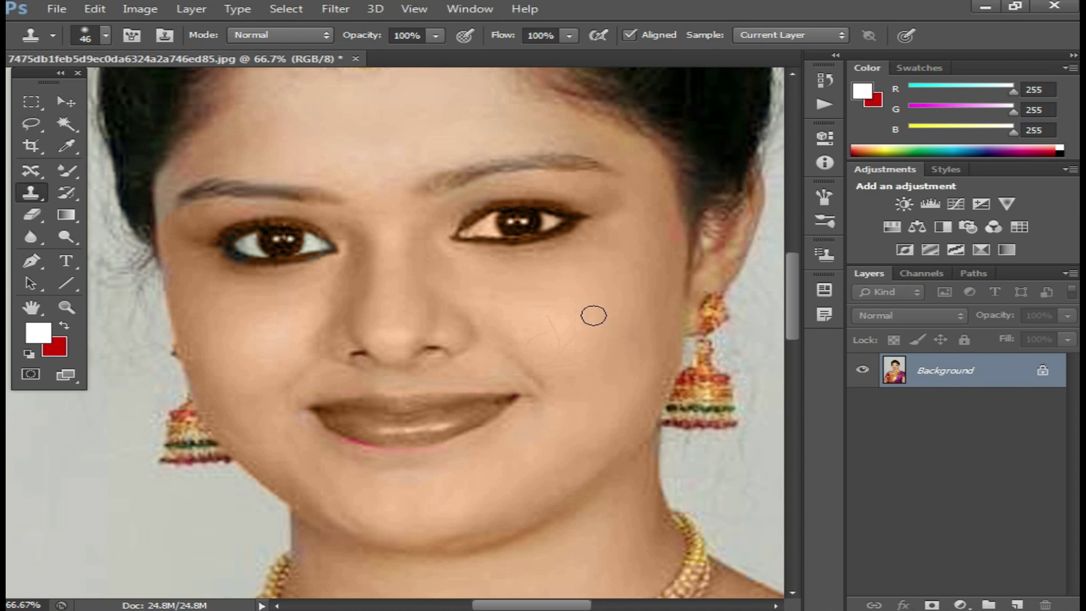
{"action": "left_click_drag", "start_coordinate": [558, 333], "coordinate": [571, 351]}
{"action": "right_click", "coordinate": [592, 352]}
{"action": "left_click", "coordinate": [745, 369]}
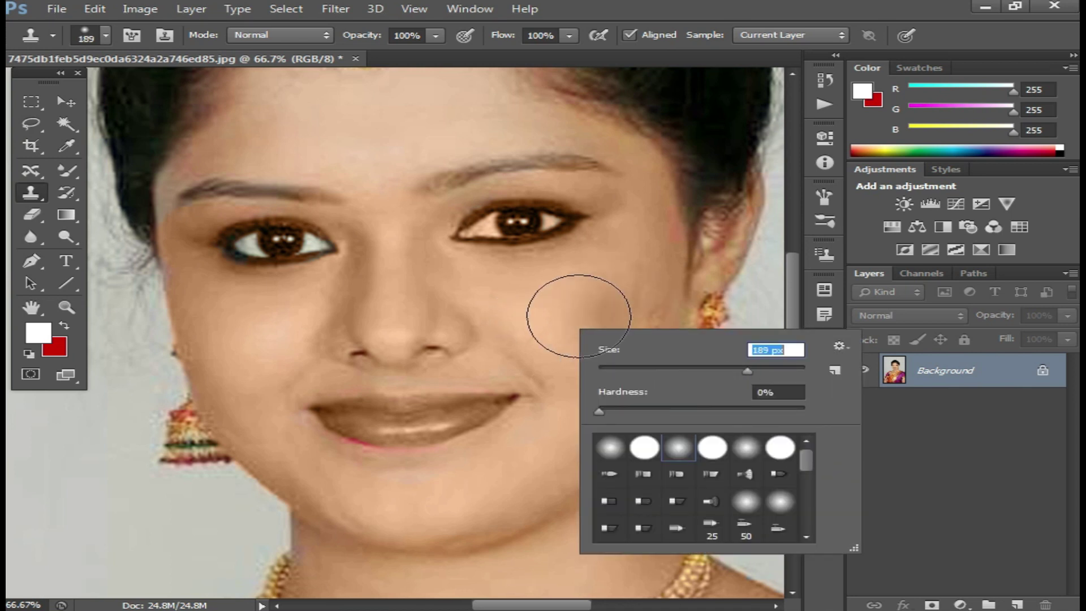
{"action": "left_click_drag", "start_coordinate": [632, 249], "coordinate": [670, 302]}
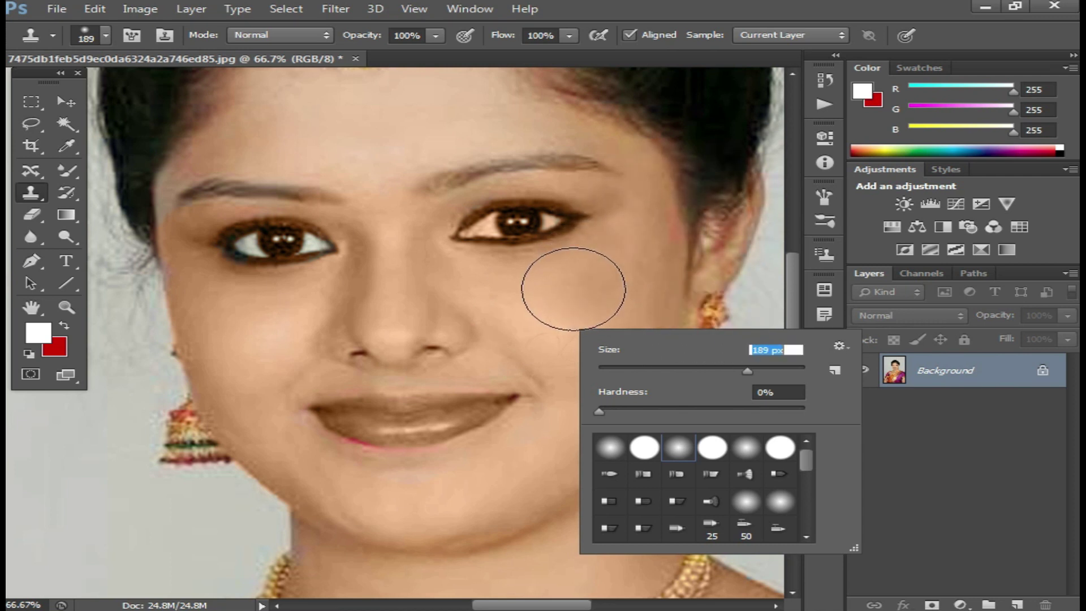
{"action": "key", "text": "Return"}
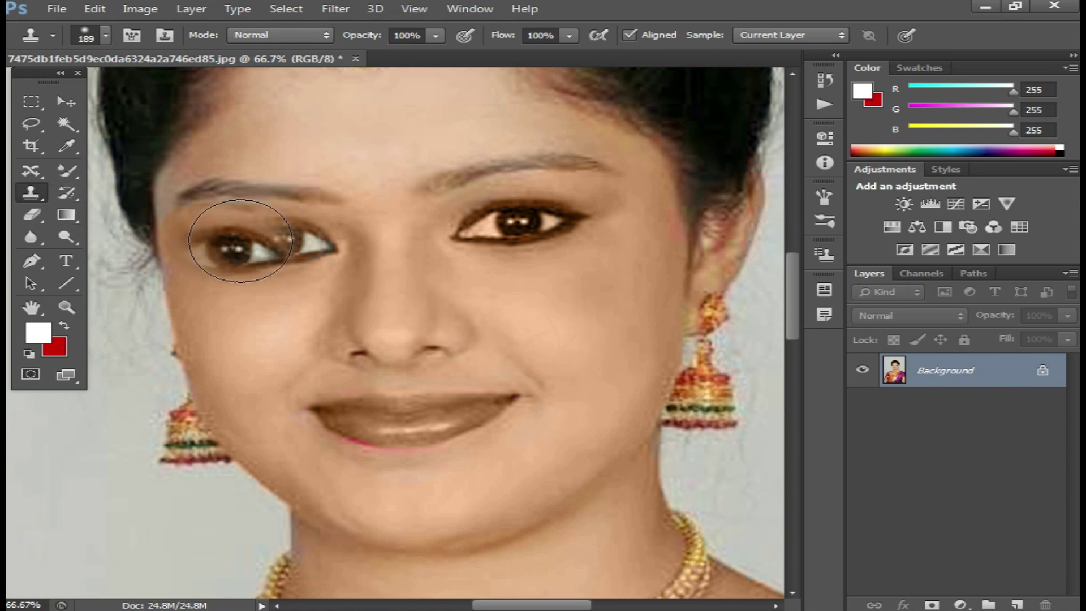
Clone skin across the lower cheek, jaw and lips, undoing the earring and lip patches.
{"action": "right_click", "coordinate": [26, 194]}
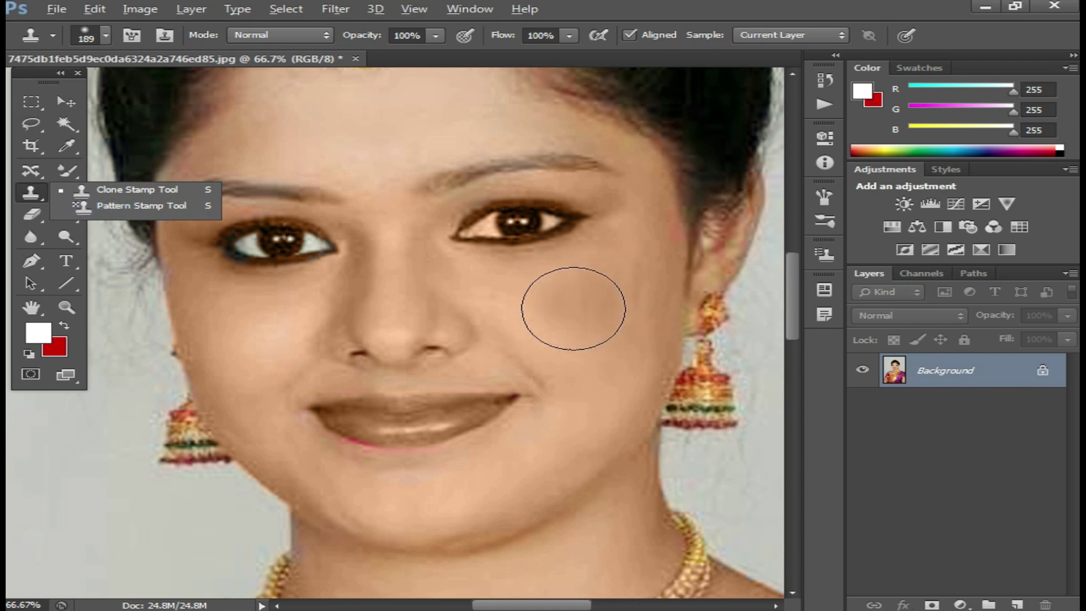
{"action": "left_click", "coordinate": [574, 308], "text": "alt"}
{"action": "left_click_drag", "start_coordinate": [582, 323], "coordinate": [224, 457]}
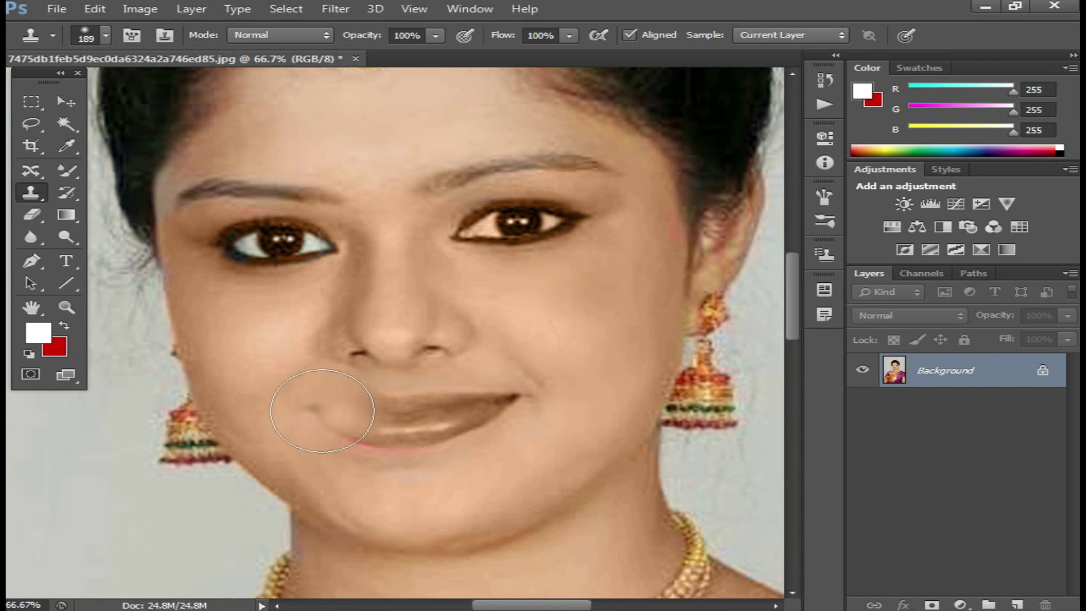
{"action": "key", "text": "ctrl+z"}
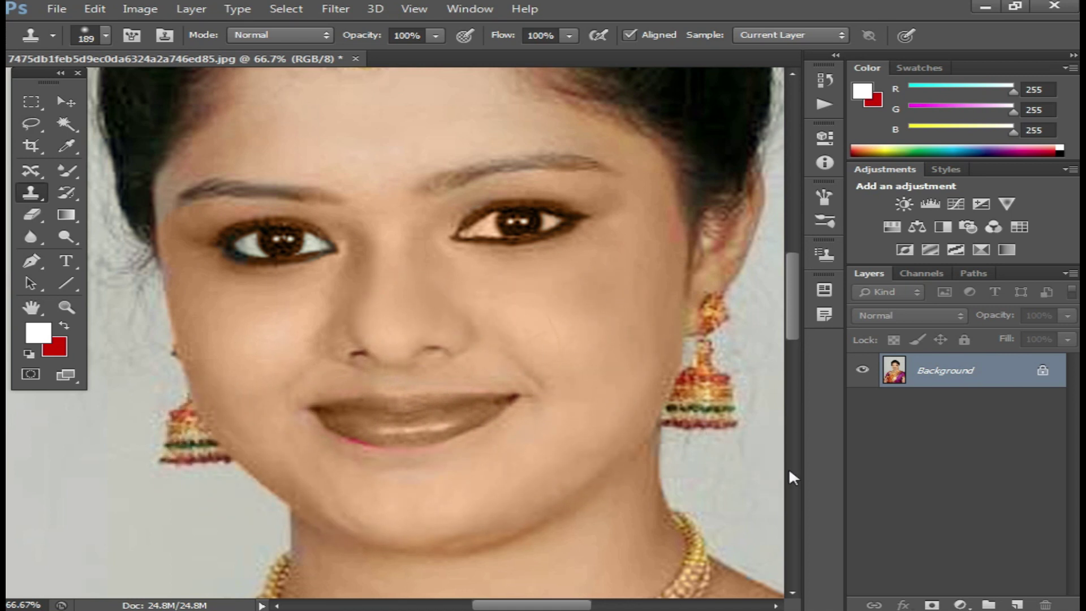
{"action": "left_click_drag", "start_coordinate": [430, 391], "coordinate": [442, 412]}
{"action": "key", "text": "ctrl+z"}
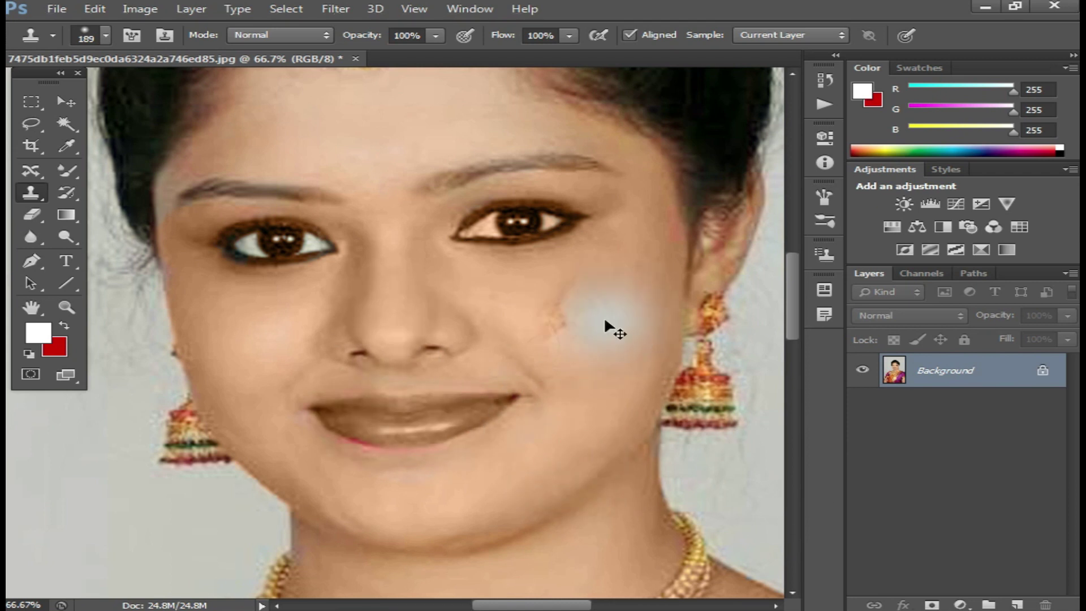
{"action": "right_click", "coordinate": [33, 192]}
Switch to the Pattern Stamp Tool and paint pattern strokes across the forehead.
{"action": "left_click", "coordinate": [148, 207]}
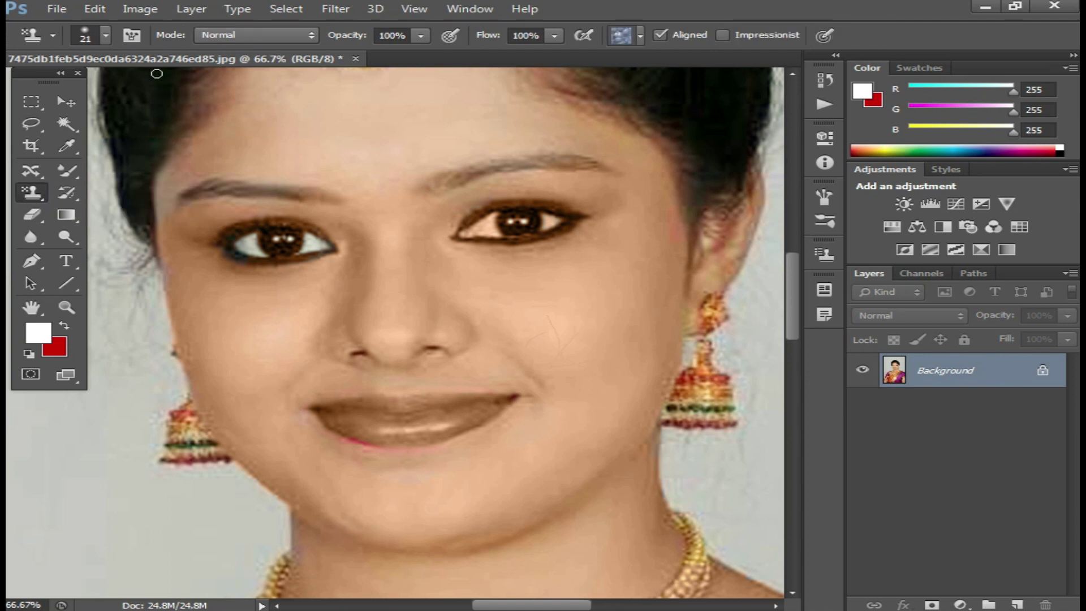
{"action": "left_click", "coordinate": [133, 36]}
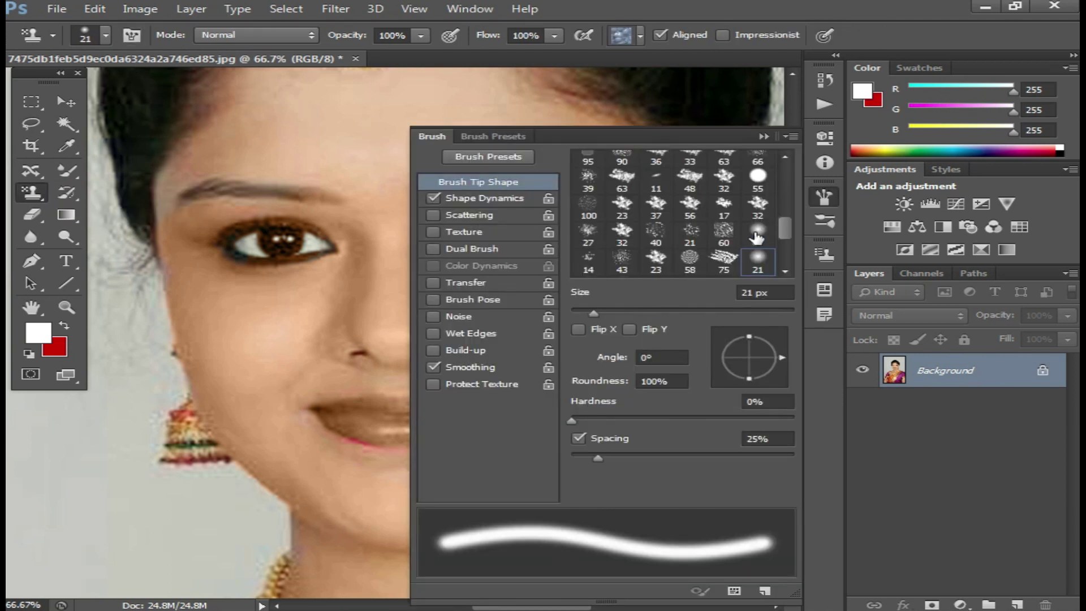
{"action": "left_click_drag", "start_coordinate": [786, 226], "coordinate": [795, 163]}
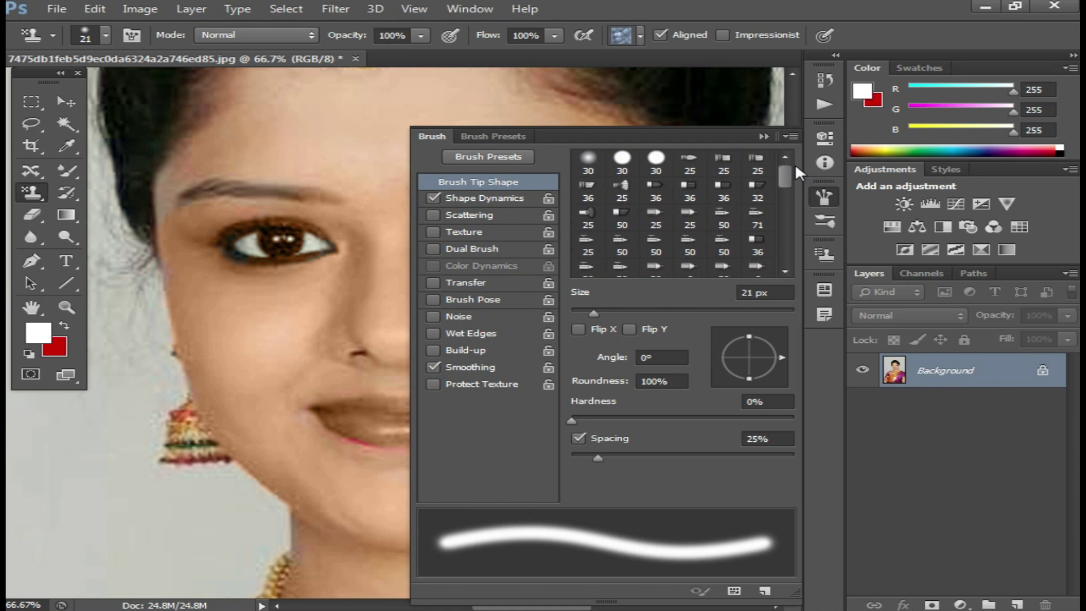
{"action": "left_click_drag", "start_coordinate": [369, 132], "coordinate": [393, 176]}
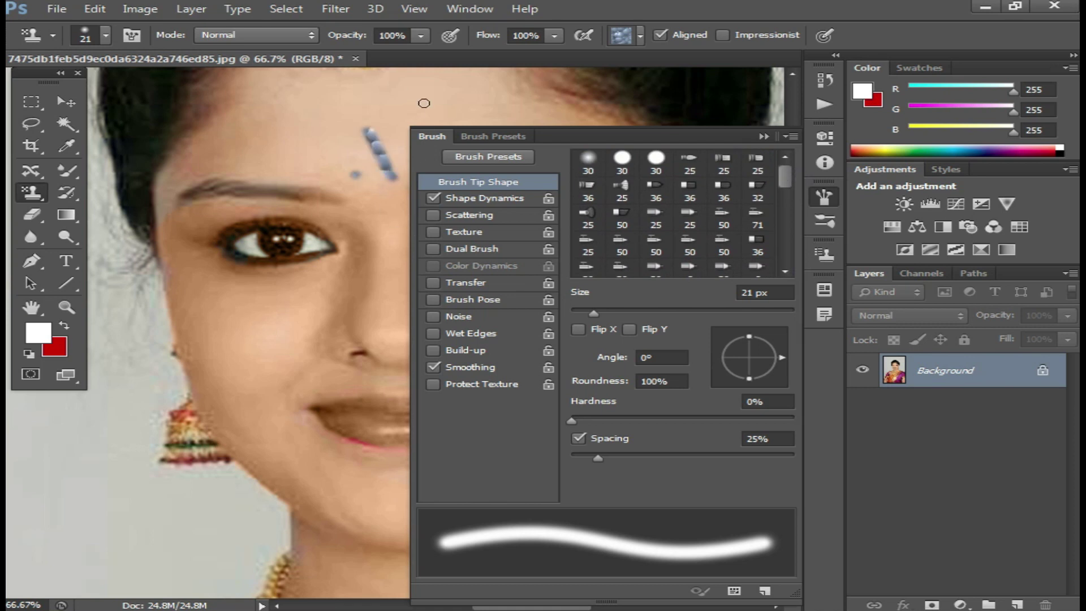
{"action": "left_click_drag", "start_coordinate": [424, 103], "coordinate": [334, 146]}
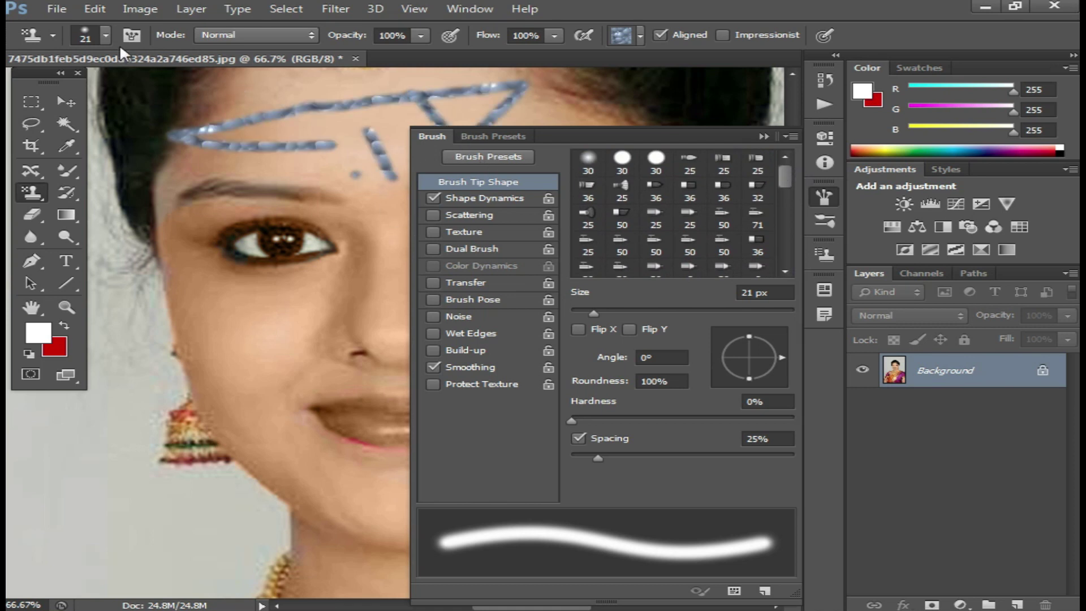
{"action": "left_click", "coordinate": [106, 33]}
Paint the rainbow pattern with a 246 px brush over the face, then undo the pattern strokes.
{"action": "left_click", "coordinate": [641, 35]}
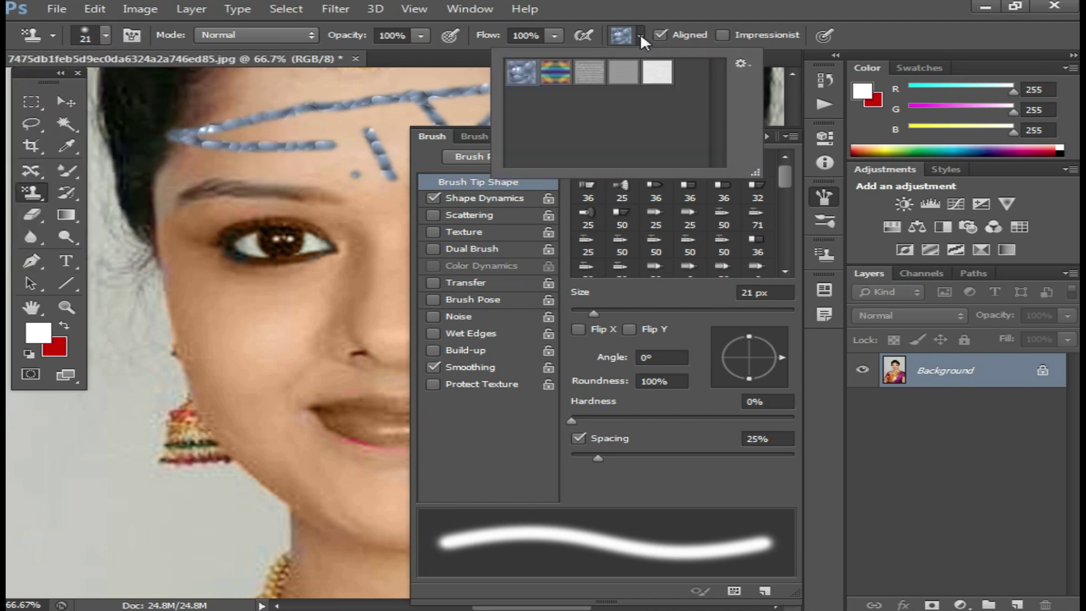
{"action": "left_click", "coordinate": [577, 70]}
{"action": "mouse_move", "coordinate": [317, 146]}
{"action": "left_mouse_down"}
{"action": "mouse_move", "coordinate": [362, 212]}
{"action": "mouse_move", "coordinate": [239, 384]}
{"action": "mouse_move", "coordinate": [339, 271]}
{"action": "left_mouse_up"}
{"action": "right_click", "coordinate": [301, 313]}
{"action": "left_click", "coordinate": [479, 356]}
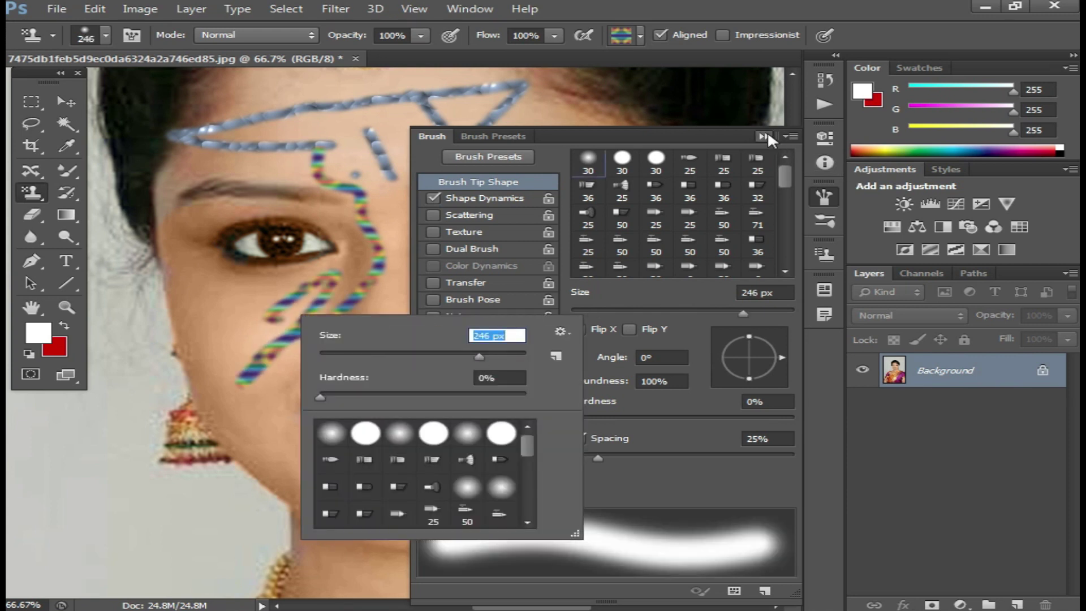
{"action": "left_click", "coordinate": [763, 136]}
{"action": "mouse_move", "coordinate": [635, 165]}
{"action": "left_mouse_down"}
{"action": "mouse_move", "coordinate": [282, 410]}
{"action": "mouse_move", "coordinate": [552, 286]}
{"action": "mouse_move", "coordinate": [545, 189]}
{"action": "mouse_move", "coordinate": [413, 364]}
{"action": "mouse_move", "coordinate": [709, 320]}
{"action": "left_mouse_up"}
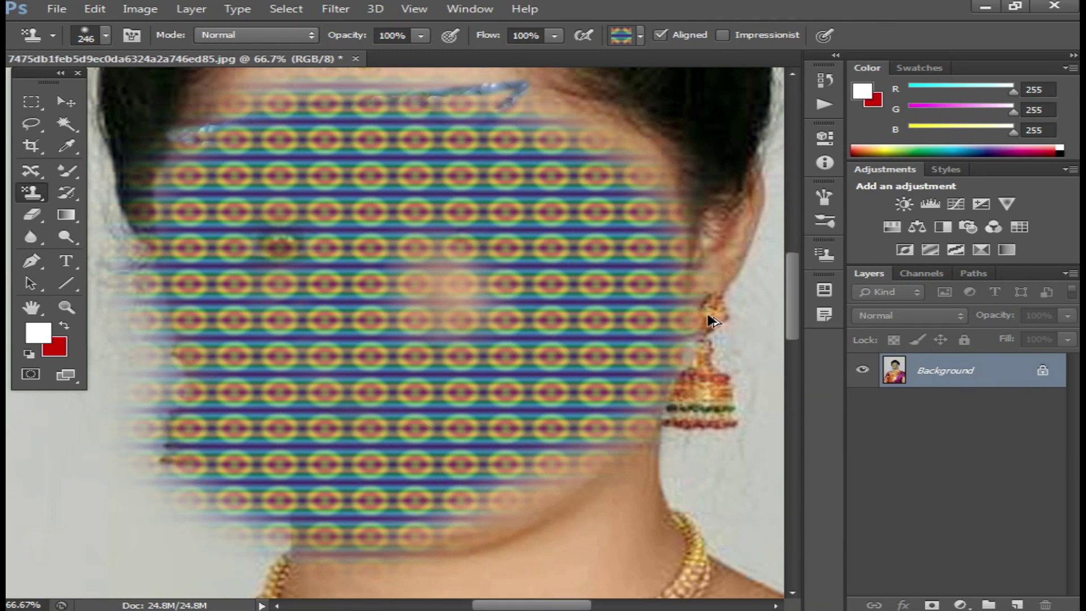
{"action": "key", "text": "ctrl+z"}
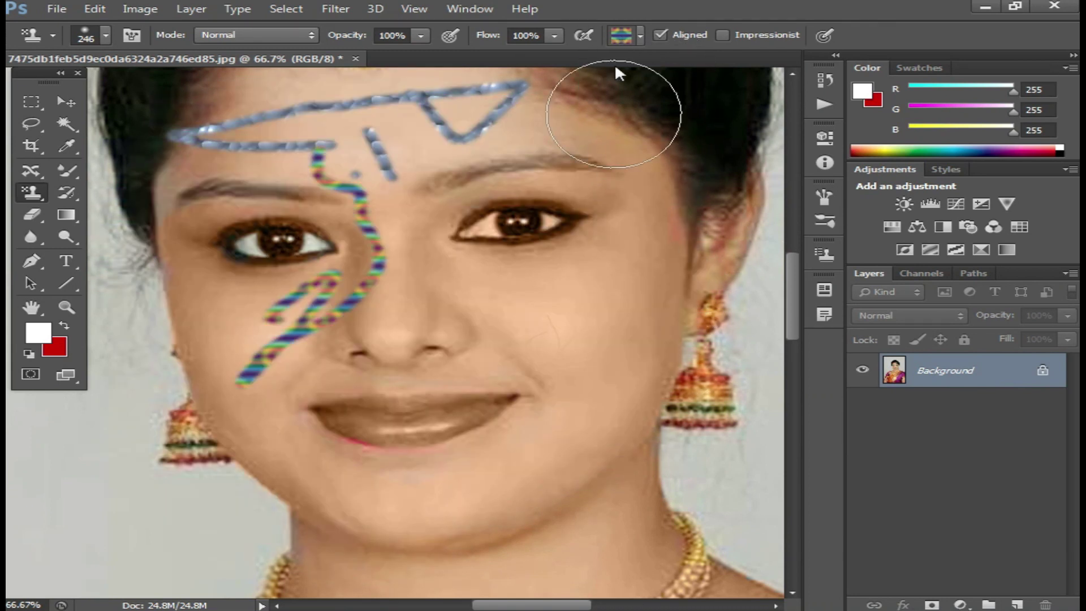
{"action": "key", "text": "ctrl+alt+z"}
{"action": "key", "text": "ctrl+alt+z"}
{"action": "key", "text": "ctrl+alt+z"}
Try the grey pattern over the eye and the white pattern over the cheek, undoing each.
{"action": "left_click", "coordinate": [640, 36]}
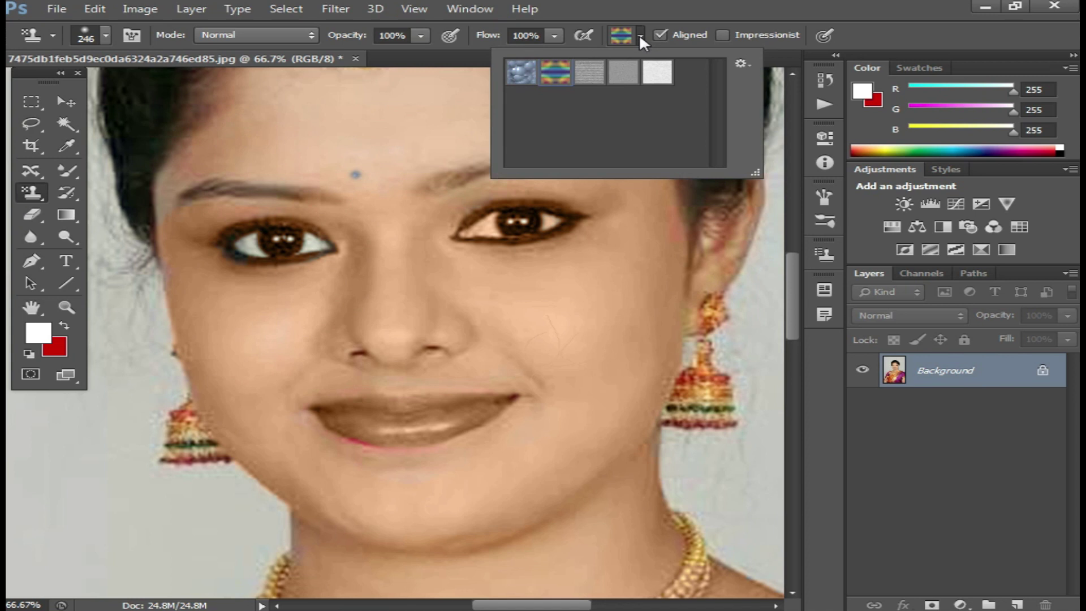
{"action": "left_click", "coordinate": [616, 78]}
{"action": "mouse_move", "coordinate": [305, 271]}
{"action": "left_mouse_down"}
{"action": "mouse_move", "coordinate": [457, 282]}
{"action": "mouse_move", "coordinate": [373, 418]}
{"action": "left_mouse_up"}
{"action": "key", "text": "ctrl+z"}
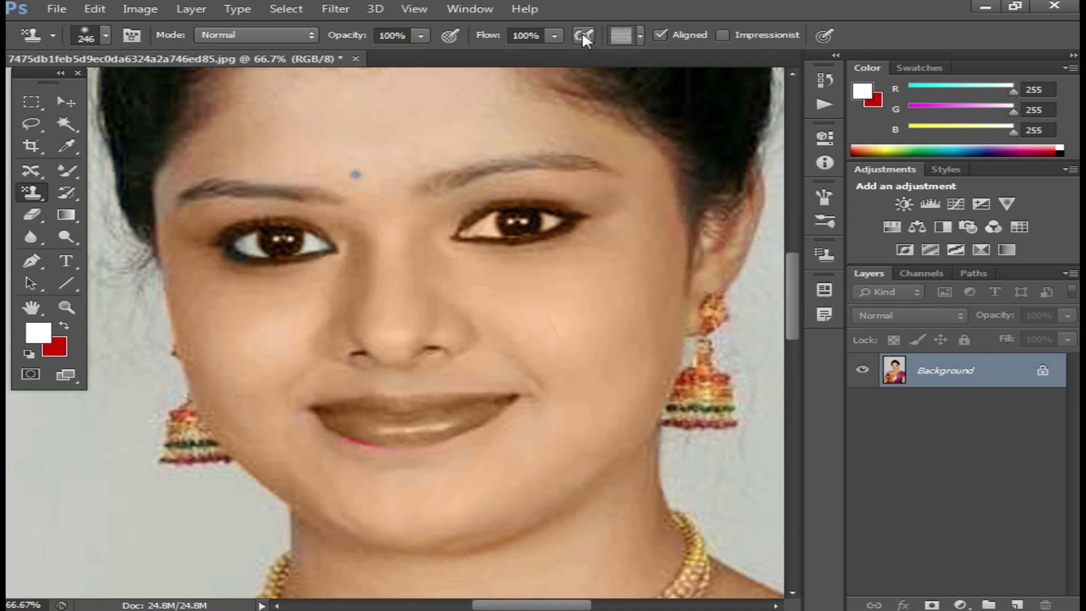
{"action": "left_click", "coordinate": [640, 35]}
{"action": "left_click", "coordinate": [657, 73]}
{"action": "mouse_move", "coordinate": [581, 194]}
{"action": "left_mouse_down"}
{"action": "mouse_move", "coordinate": [555, 344]}
{"action": "mouse_move", "coordinate": [387, 116]}
{"action": "mouse_move", "coordinate": [613, 307]}
{"action": "left_mouse_up"}
{"action": "key", "text": "ctrl+z"}
Smooth the under-eye and cheek skin with an 82 px Mixer Brush, undoing a lip smear.
{"action": "left_click", "coordinate": [76, 199]}
{"action": "right_click", "coordinate": [74, 198]}
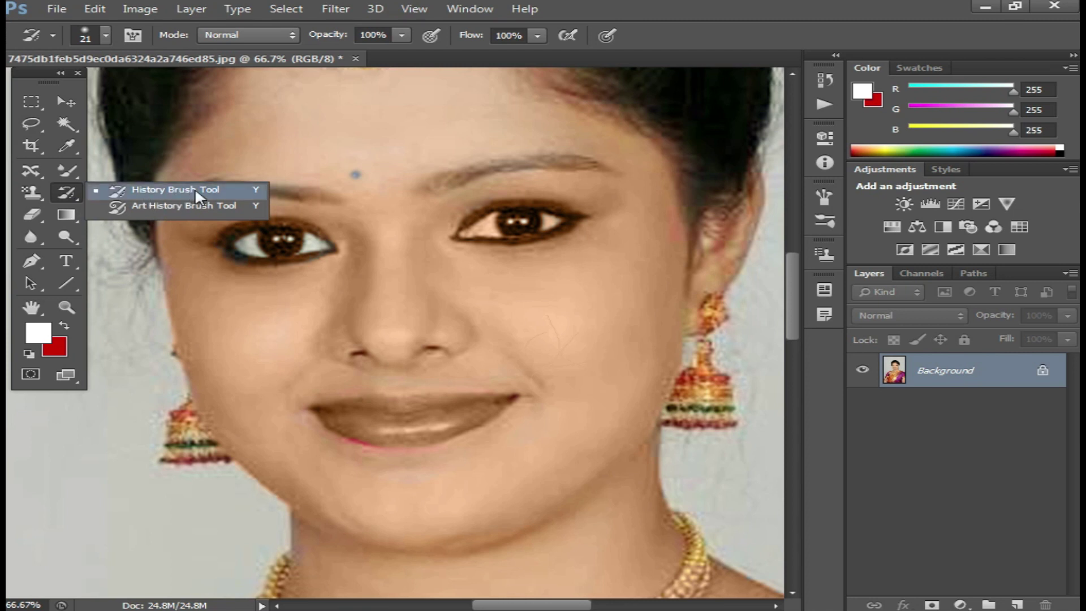
{"action": "right_click", "coordinate": [495, 317]}
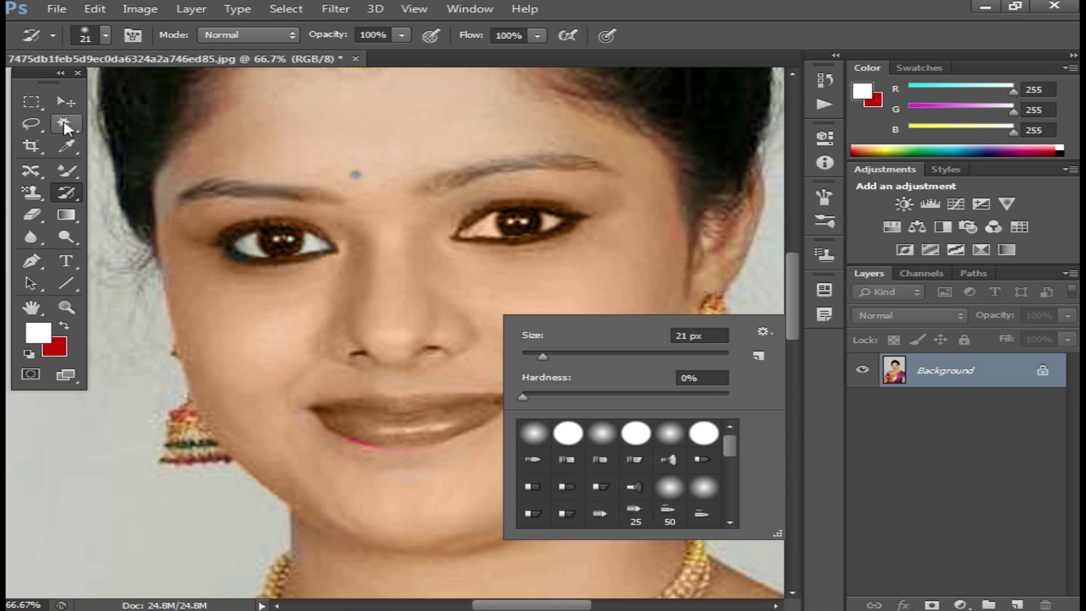
{"action": "left_click", "coordinate": [67, 169]}
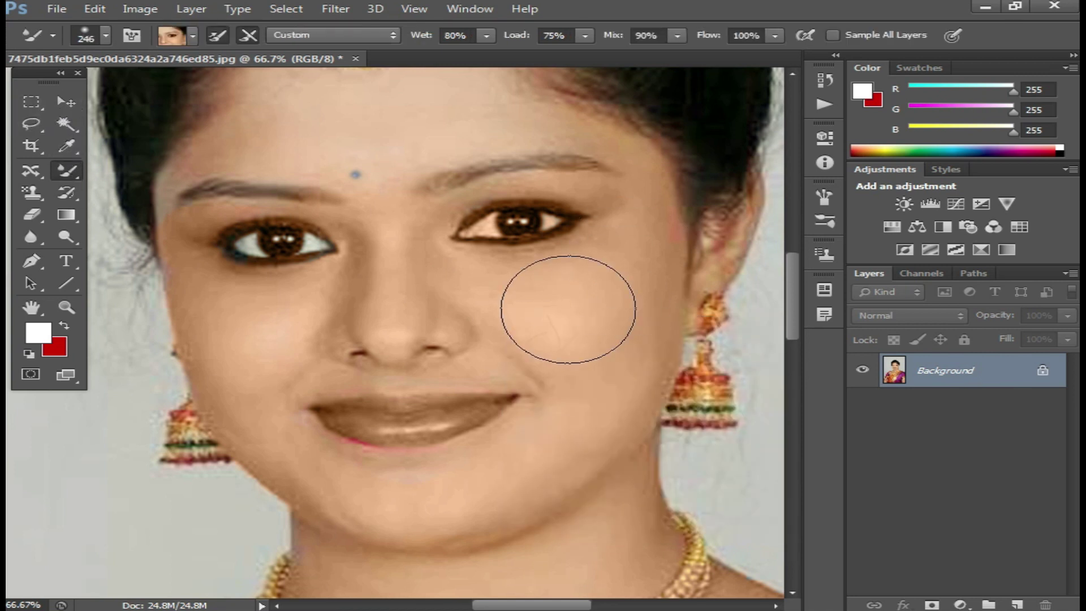
{"action": "right_click", "coordinate": [569, 311]}
{"action": "left_click_drag", "start_coordinate": [660, 350], "coordinate": [681, 349]}
{"action": "left_click", "coordinate": [572, 299], "text": "alt"}
{"action": "mouse_move", "coordinate": [580, 343]}
{"action": "left_mouse_down"}
{"action": "mouse_move", "coordinate": [563, 326]}
{"action": "mouse_move", "coordinate": [597, 315]}
{"action": "left_mouse_up"}
{"action": "mouse_move", "coordinate": [548, 378]}
{"action": "left_mouse_down"}
{"action": "mouse_move", "coordinate": [396, 412]}
{"action": "mouse_move", "coordinate": [435, 413]}
{"action": "left_mouse_up"}
{"action": "key", "text": "ctrl+z"}
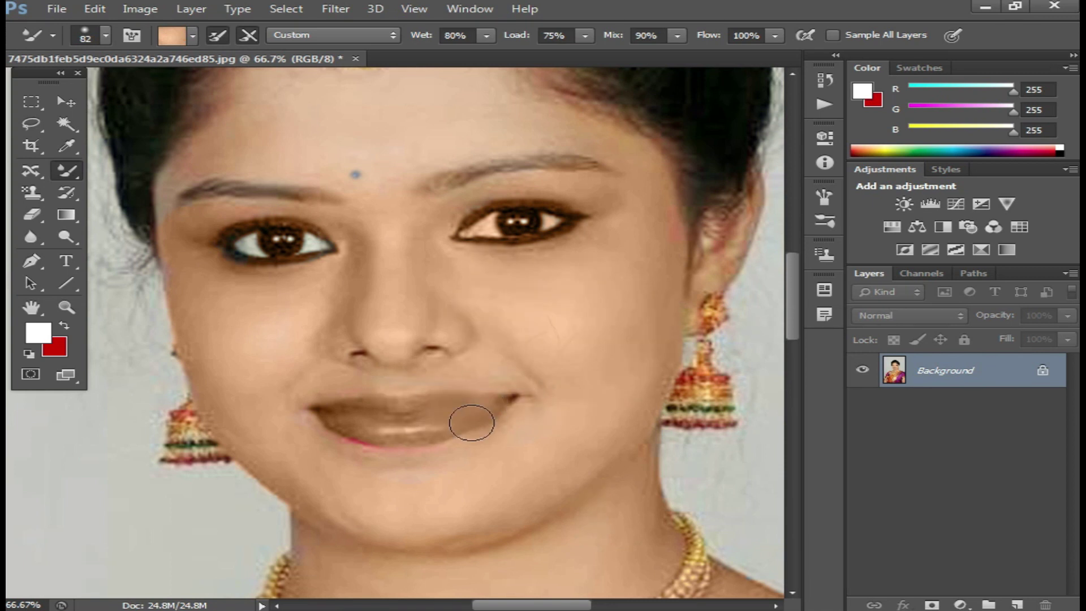
Paint the lips back to pink with a 349 px History Brush.
{"action": "left_click", "coordinate": [69, 197]}
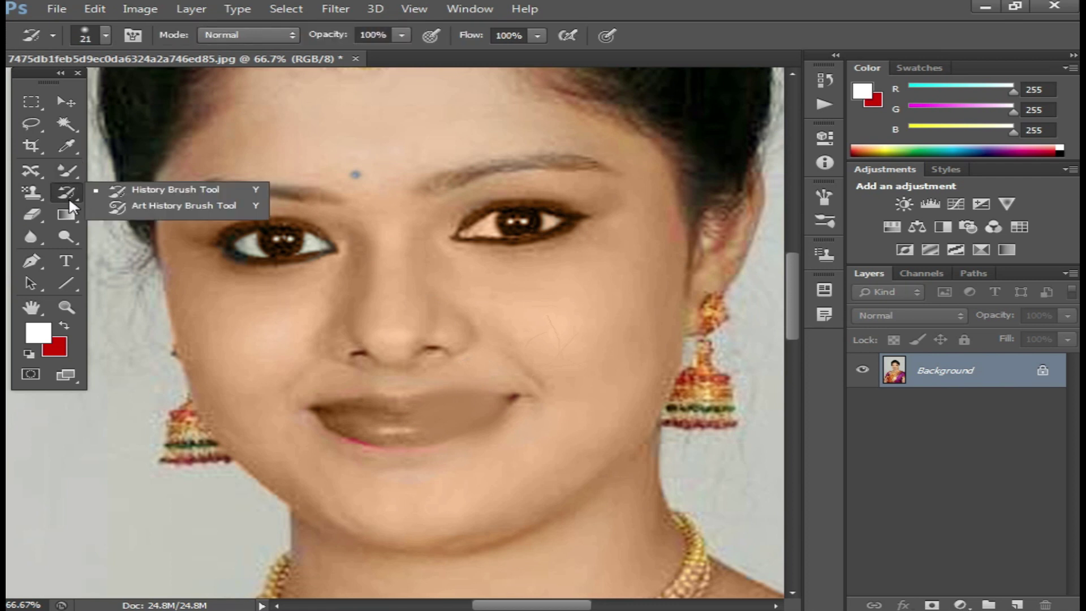
{"action": "left_click", "coordinate": [159, 187]}
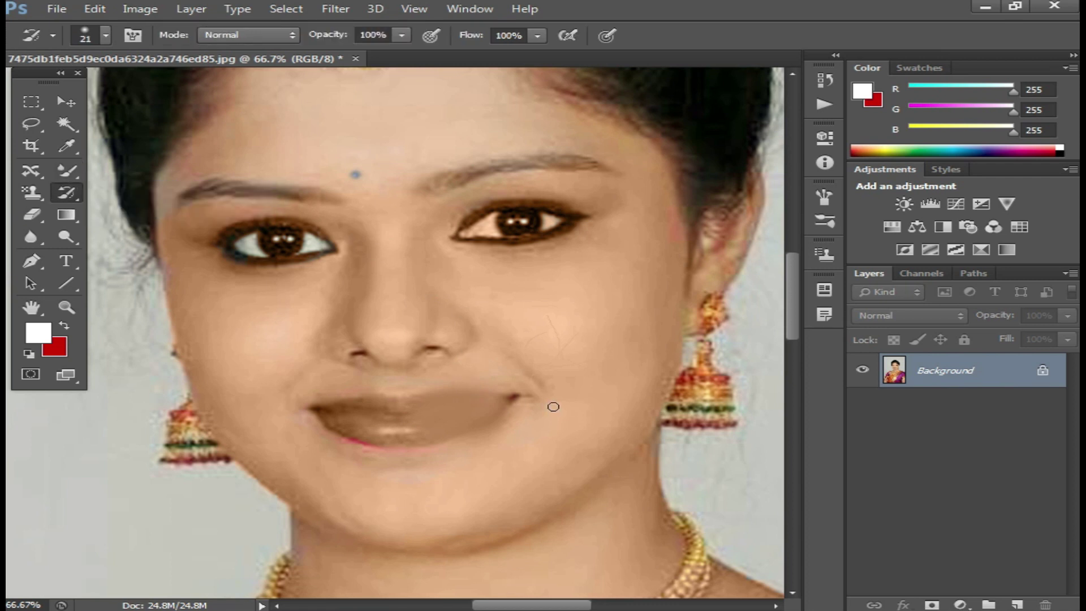
{"action": "right_click", "coordinate": [553, 406]}
{"action": "left_click_drag", "start_coordinate": [580, 428], "coordinate": [622, 427]}
{"action": "mouse_move", "coordinate": [484, 399]}
{"action": "left_mouse_down"}
{"action": "mouse_move", "coordinate": [473, 412]}
{"action": "mouse_move", "coordinate": [381, 424]}
{"action": "mouse_move", "coordinate": [485, 400]}
{"action": "mouse_move", "coordinate": [497, 410]}
{"action": "mouse_move", "coordinate": [431, 468]}
{"action": "mouse_move", "coordinate": [407, 432]}
{"action": "mouse_move", "coordinate": [479, 398]}
{"action": "mouse_move", "coordinate": [354, 429]}
{"action": "left_mouse_up"}
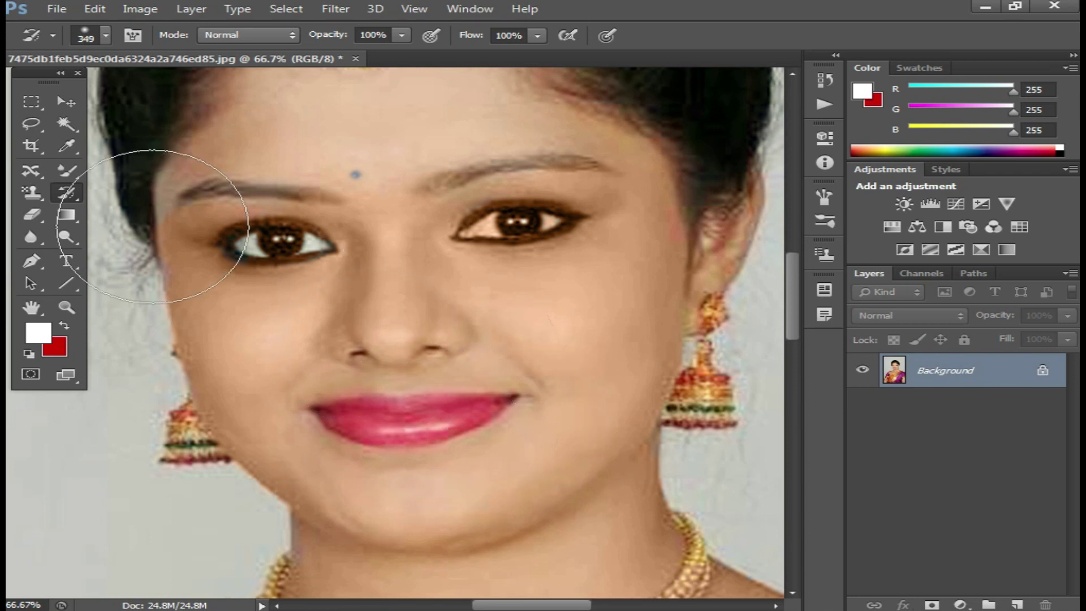
{"action": "right_click", "coordinate": [67, 190]}
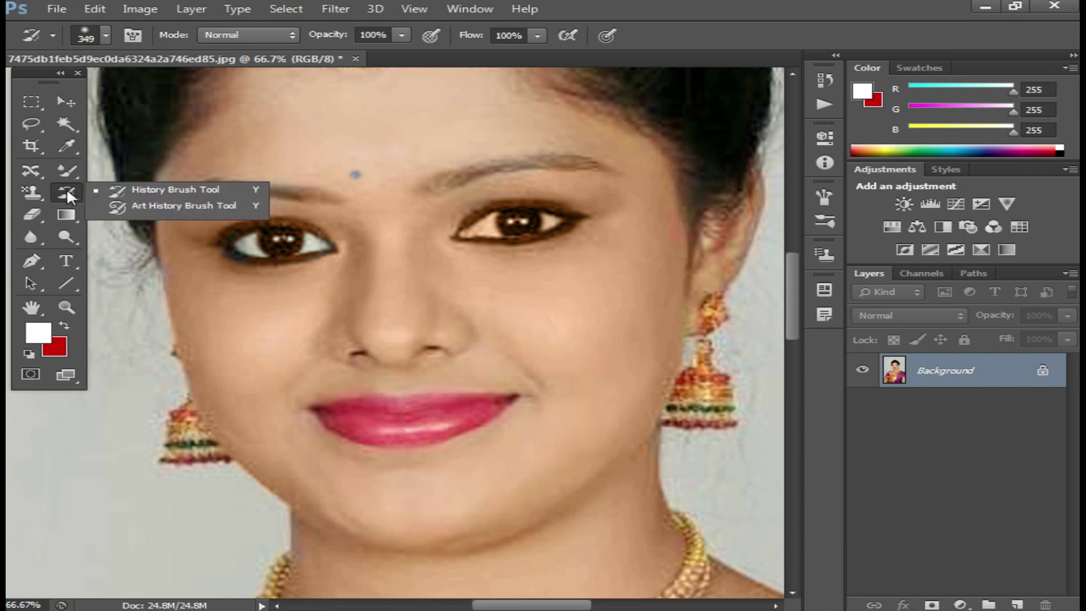
Smear Art History Brush strokes across the upper and lower lips, then step back through them.
{"action": "left_click", "coordinate": [164, 209]}
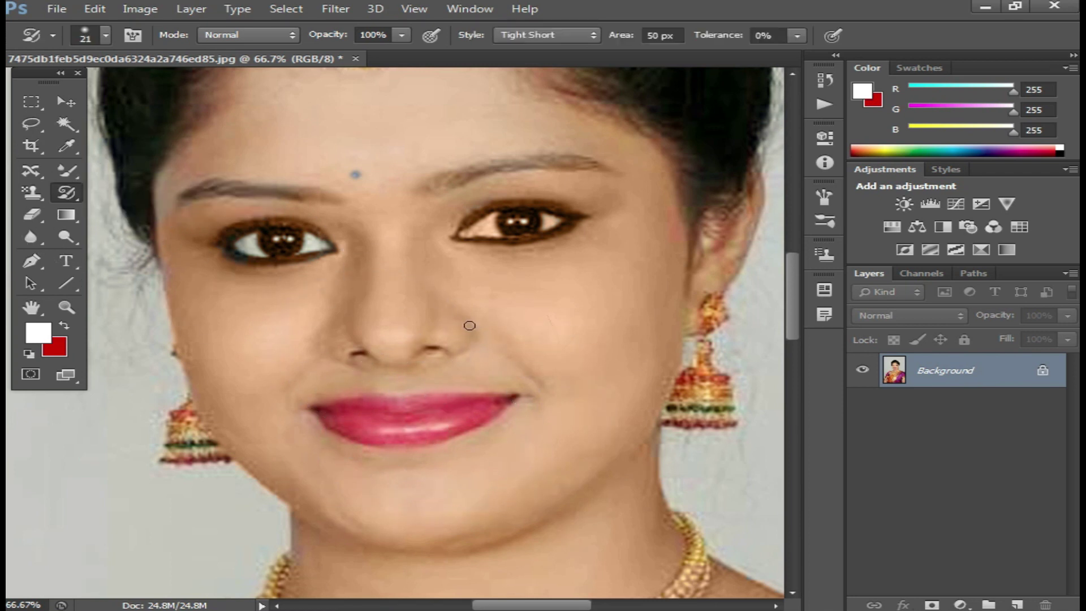
{"action": "mouse_move", "coordinate": [539, 386]}
{"action": "left_mouse_down"}
{"action": "mouse_move", "coordinate": [340, 406]}
{"action": "mouse_move", "coordinate": [481, 399]}
{"action": "left_mouse_up"}
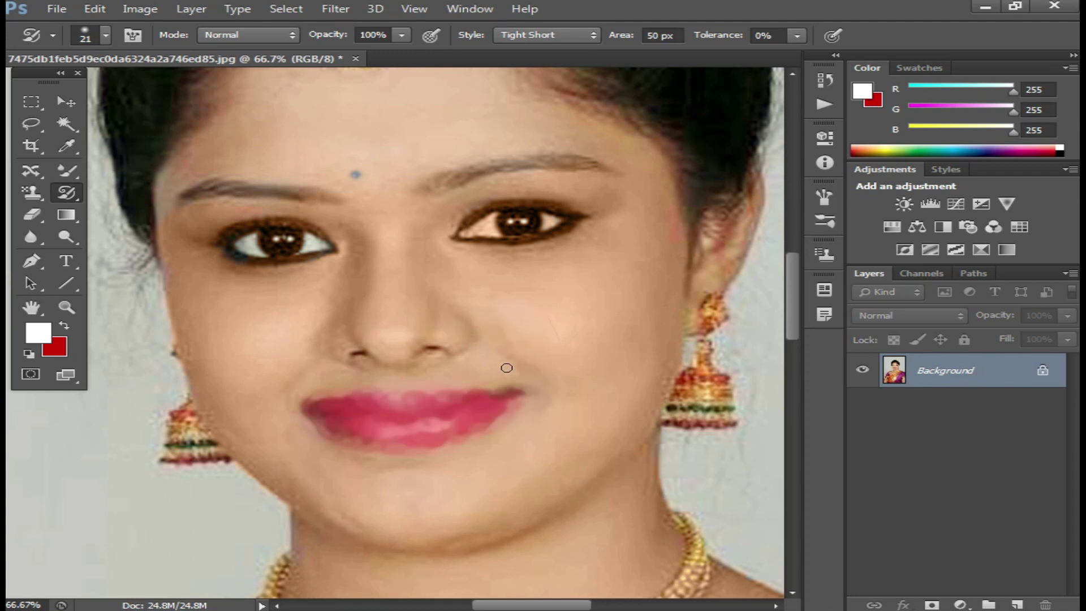
{"action": "key", "text": "ctrl+alt+z"}
{"action": "key", "text": "ctrl+alt+z"}
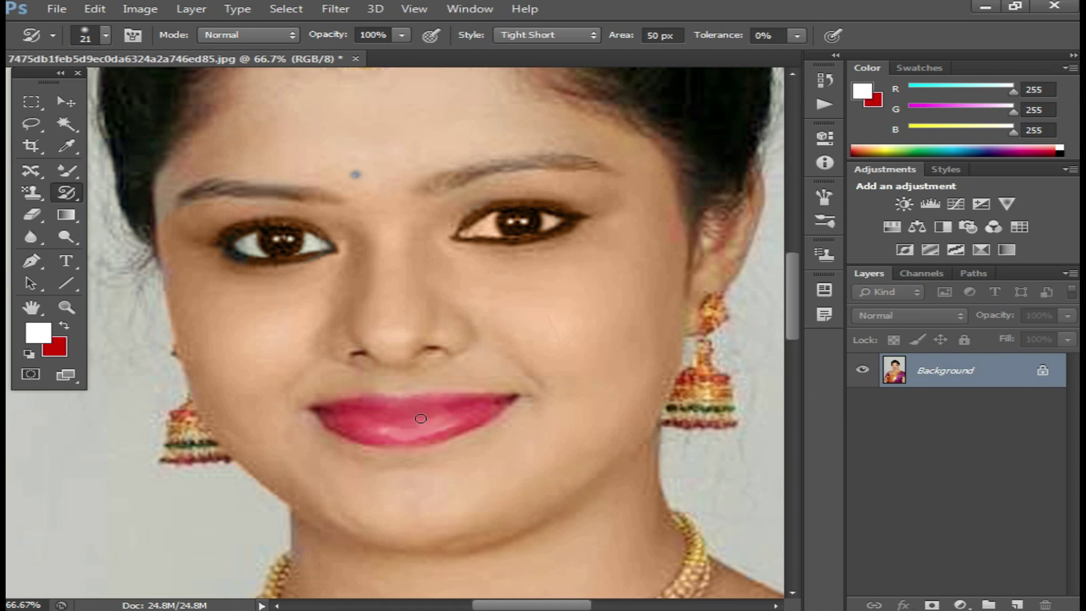
{"action": "left_click_drag", "start_coordinate": [451, 415], "coordinate": [411, 422]}
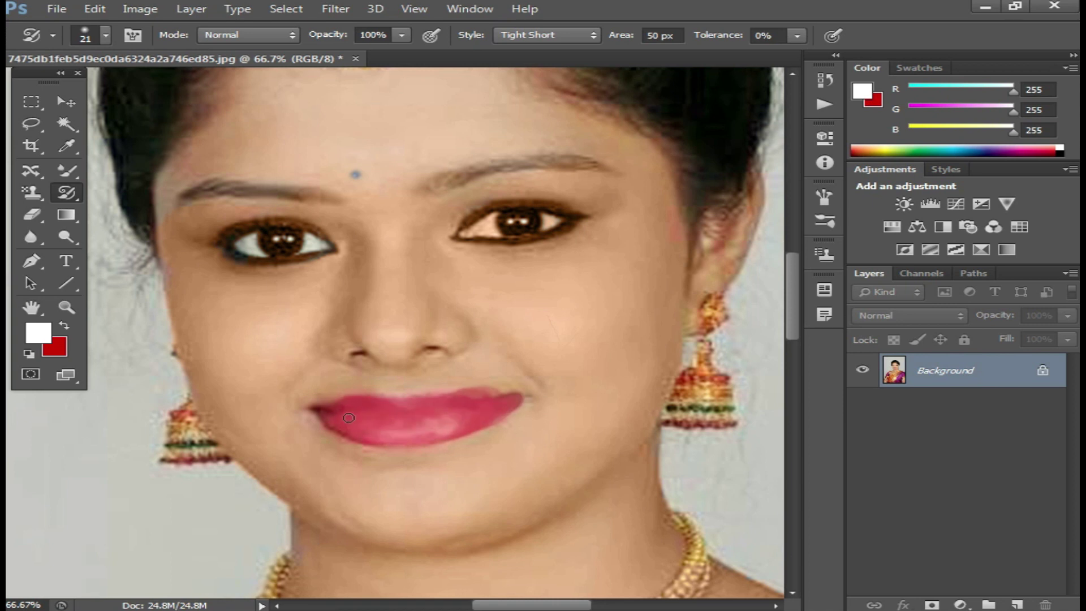
{"action": "left_click_drag", "start_coordinate": [347, 430], "coordinate": [418, 435]}
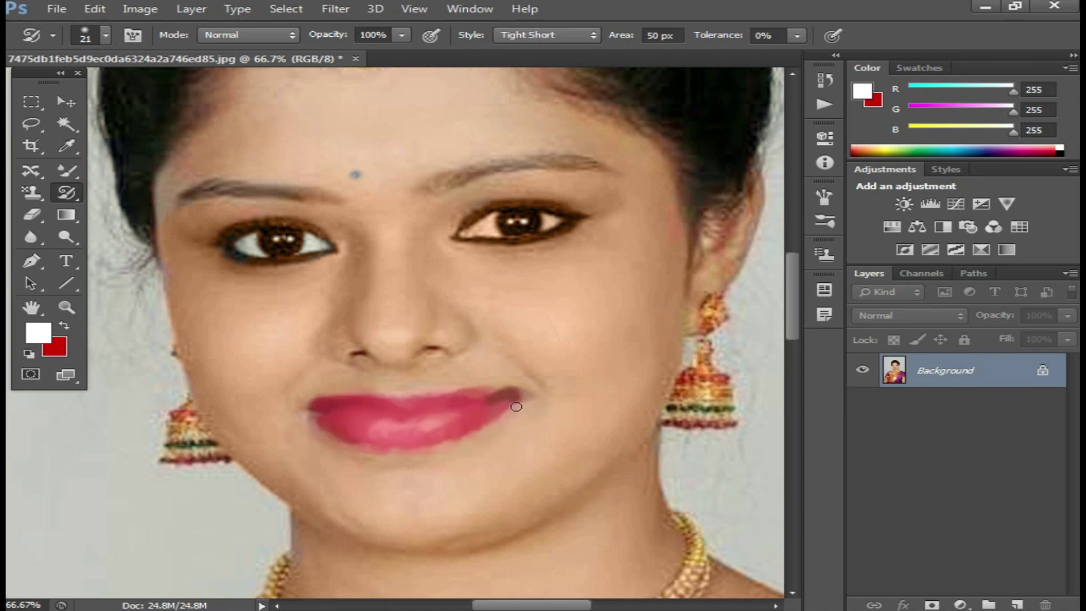
{"action": "left_click_drag", "start_coordinate": [490, 397], "coordinate": [339, 406]}
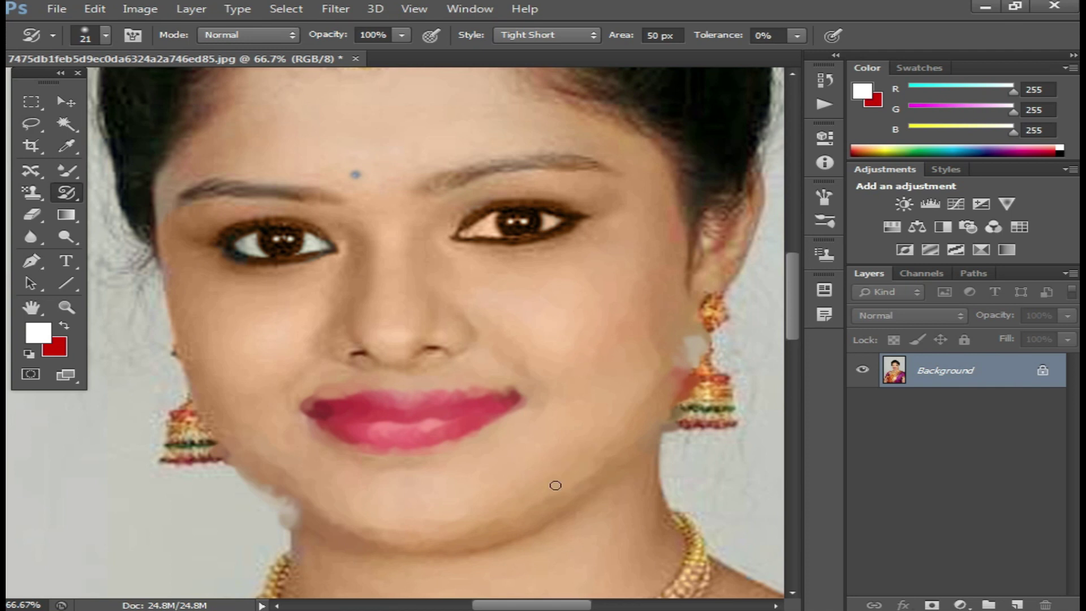
{"action": "key", "text": "ctrl+alt+z"}
{"action": "key", "text": "ctrl+alt+z"}
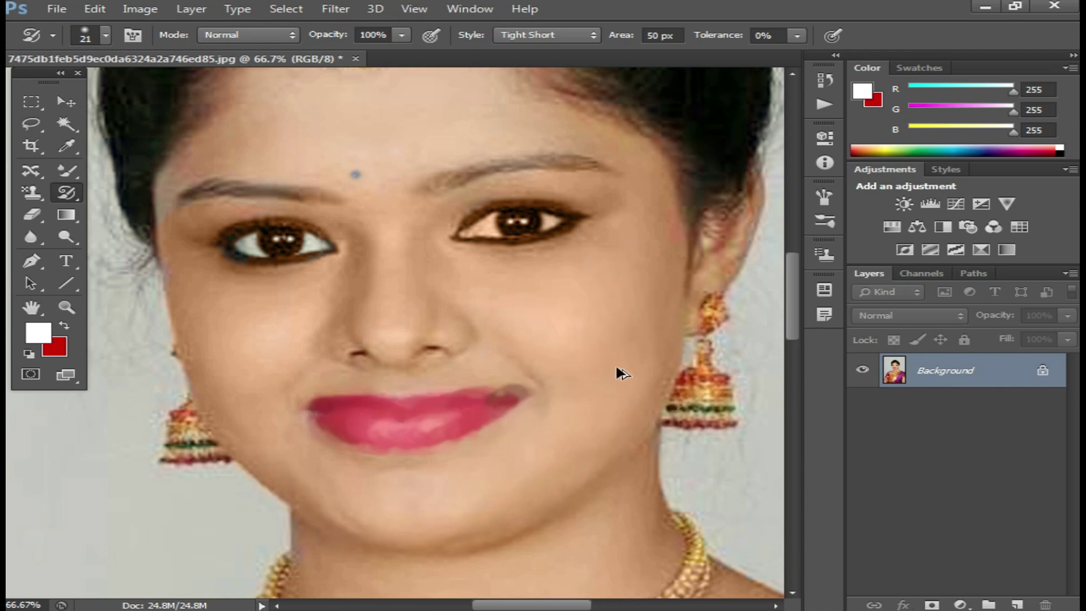
{"action": "key", "text": "ctrl+alt+z"}
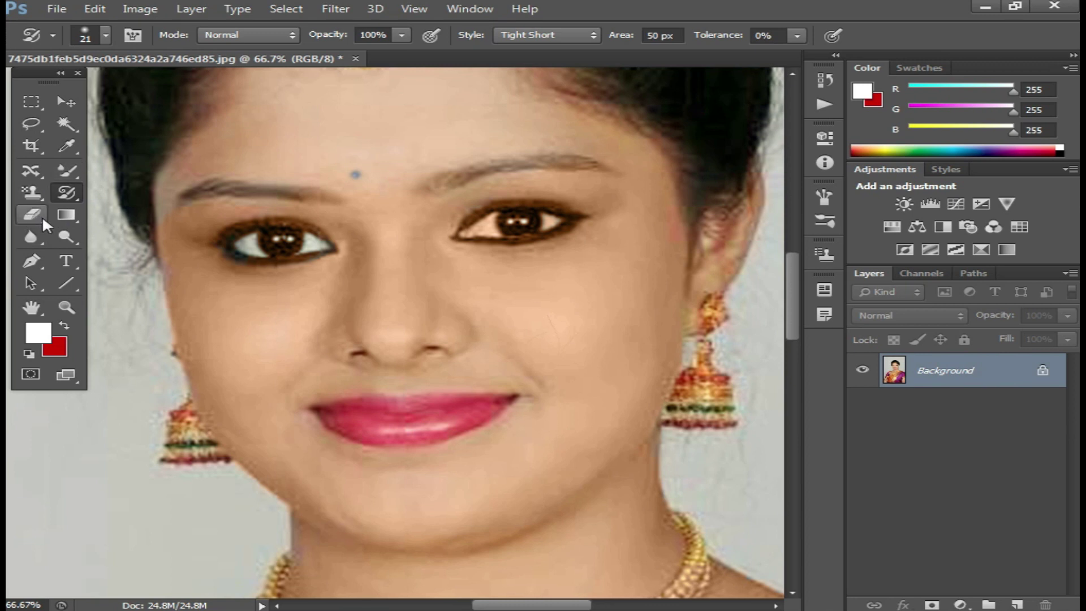
Switch to the Eraser Tool, erase a red patch on the right cheek, then undo it.
{"action": "left_click_drag", "start_coordinate": [42, 215], "coordinate": [124, 209]}
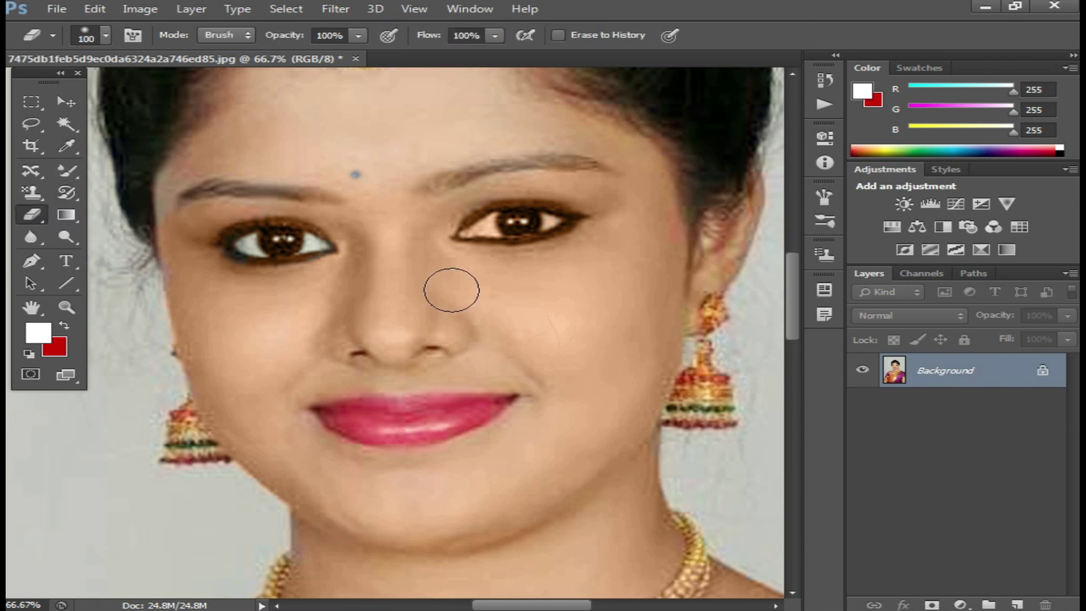
{"action": "left_click", "coordinate": [540, 294]}
{"action": "left_click_drag", "start_coordinate": [570, 320], "coordinate": [534, 339]}
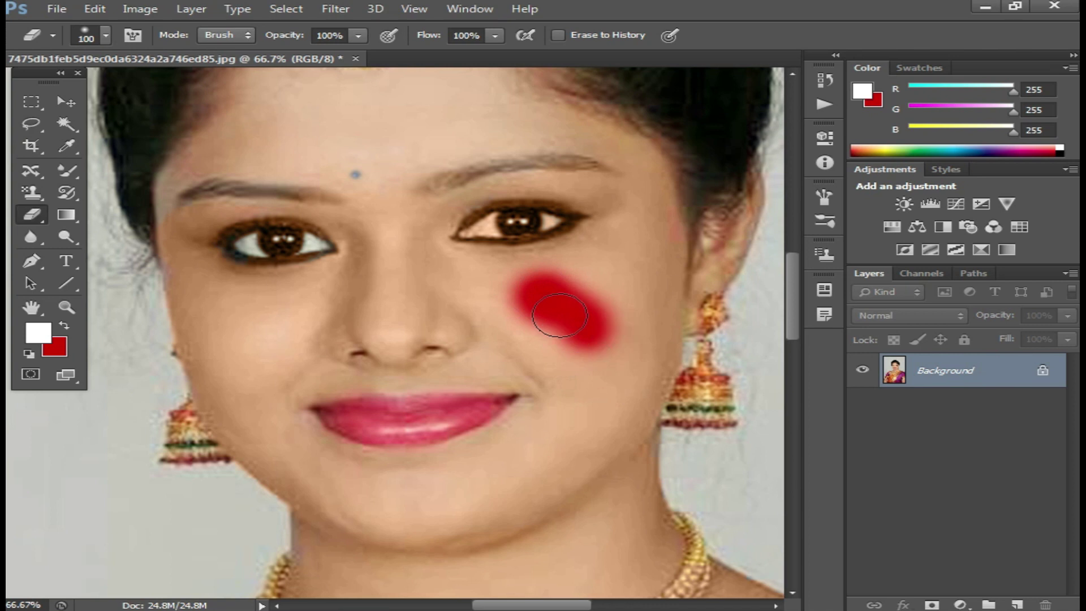
{"action": "key", "text": "ctrl+alt+z"}
{"action": "key", "text": "ctrl+alt+z"}
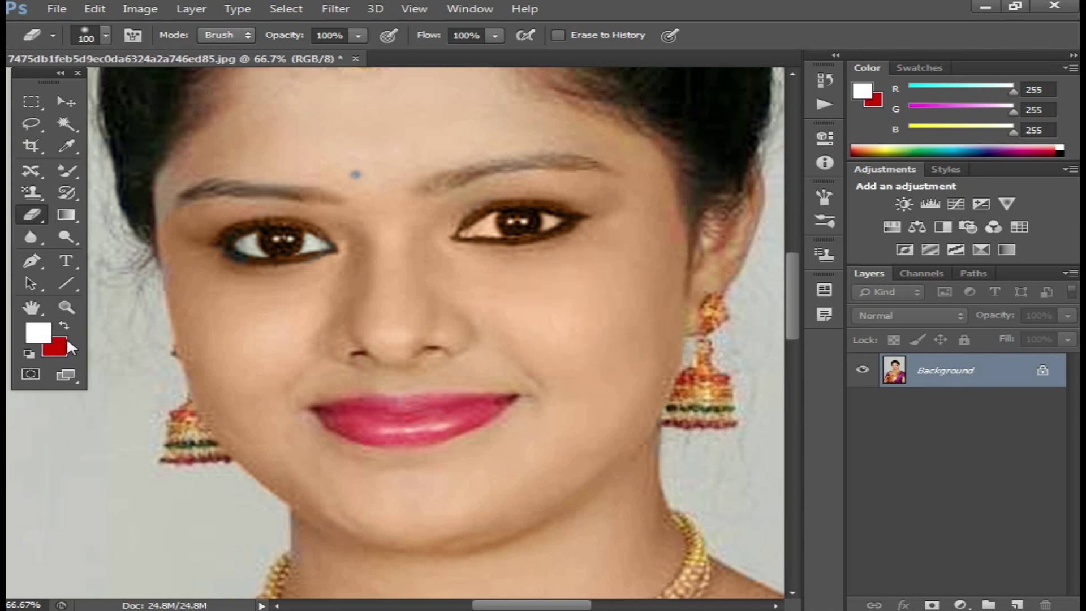
Make white the background colour, erase patches beside the nose and earring, then undo both.
{"action": "left_click", "coordinate": [56, 343]}
{"action": "left_click", "coordinate": [462, 224]}
{"action": "left_click", "coordinate": [947, 202]}
{"action": "mouse_move", "coordinate": [480, 323]}
{"action": "left_mouse_down"}
{"action": "mouse_move", "coordinate": [450, 314]}
{"action": "mouse_move", "coordinate": [555, 350]}
{"action": "left_mouse_up"}
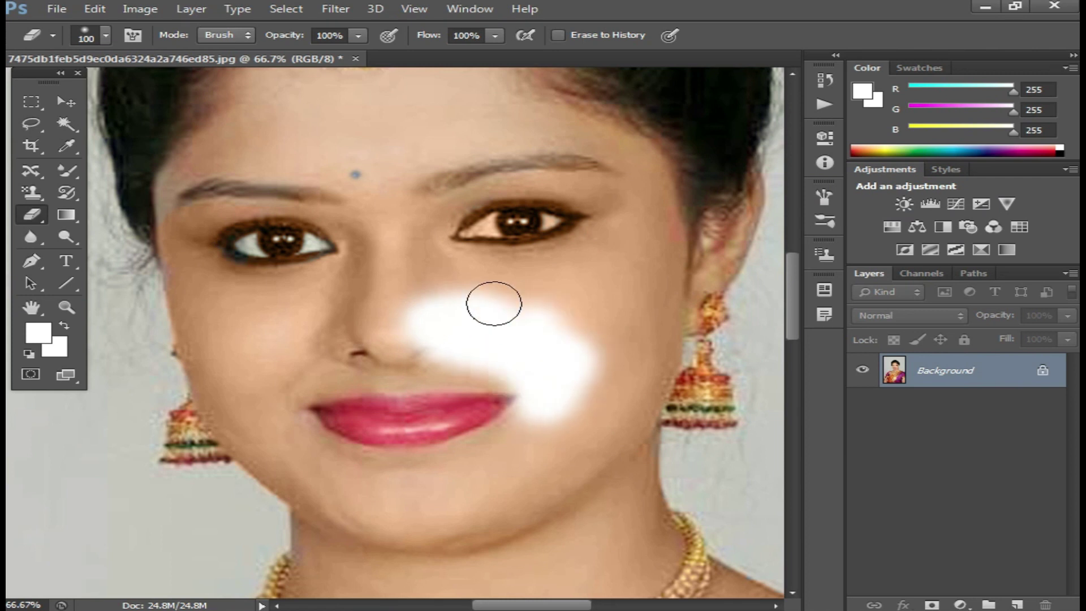
{"action": "key", "text": "ctrl+z"}
{"action": "left_click_drag", "start_coordinate": [707, 424], "coordinate": [735, 396]}
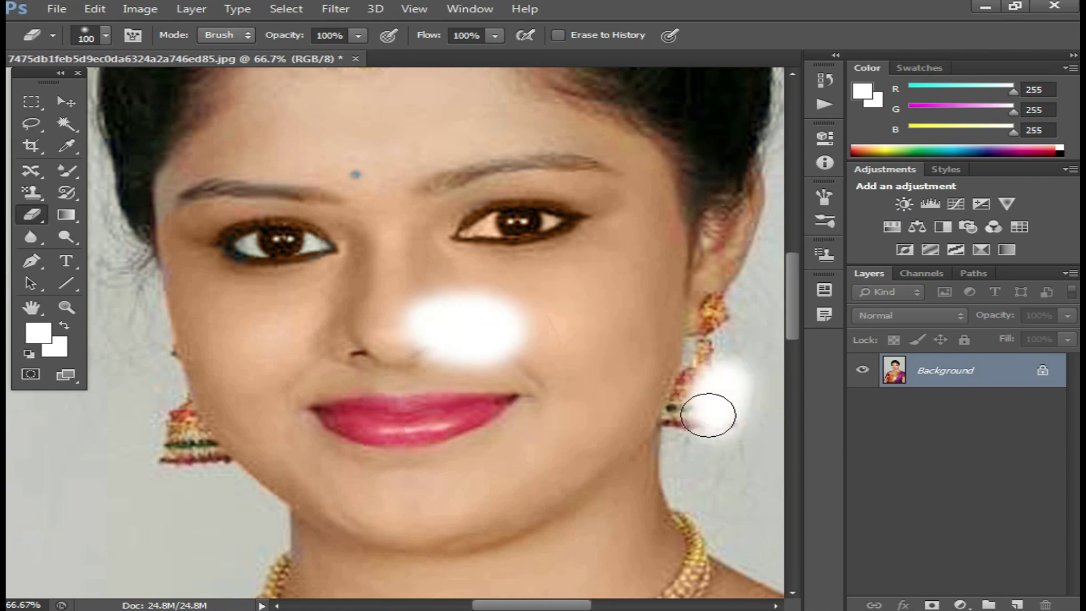
{"action": "key", "text": "ctrl+alt+z"}
{"action": "key", "text": "ctrl+alt+z"}
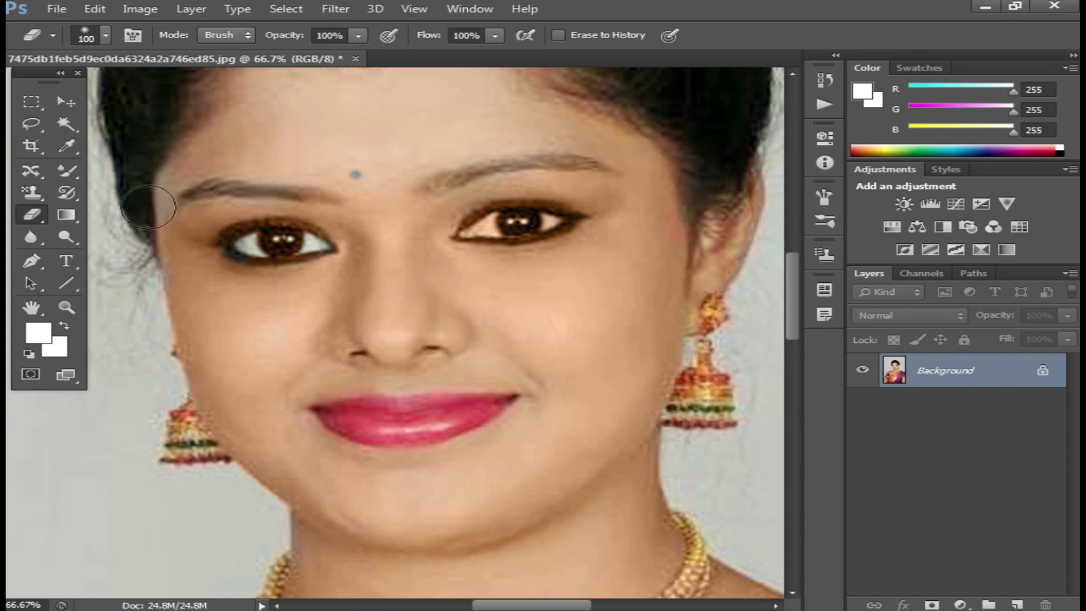
{"action": "right_click", "coordinate": [32, 219]}
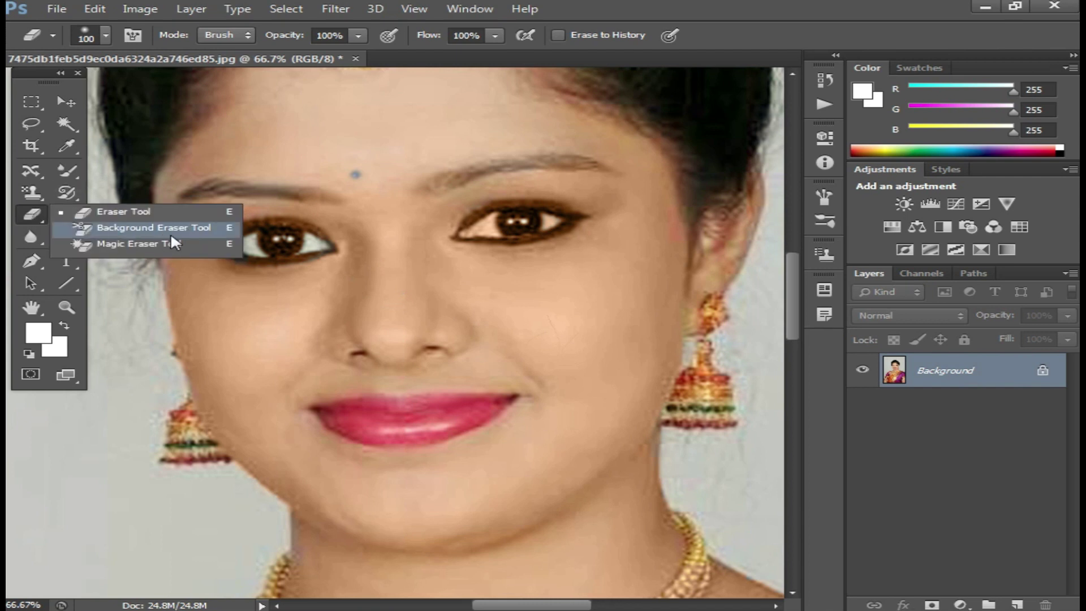
Switch to the Background Eraser and test-erase the grey backdrop along the hairline, then undo.
{"action": "left_click", "coordinate": [183, 226]}
{"action": "key", "text": "alt+space"}
{"action": "left_click", "coordinate": [454, 249], "text": "alt"}
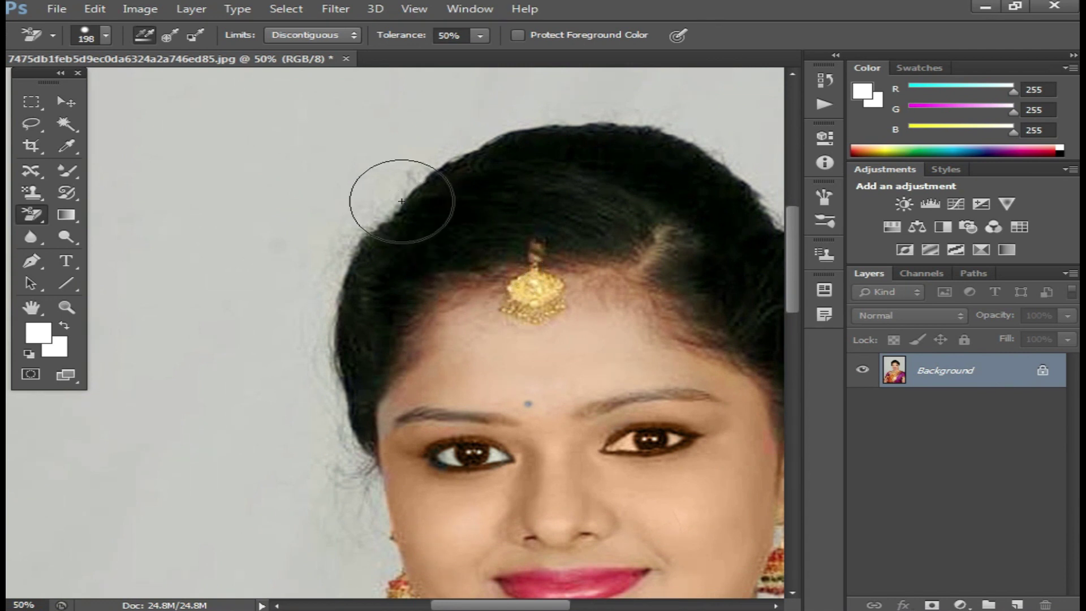
{"action": "left_click_drag", "start_coordinate": [371, 134], "coordinate": [464, 212]}
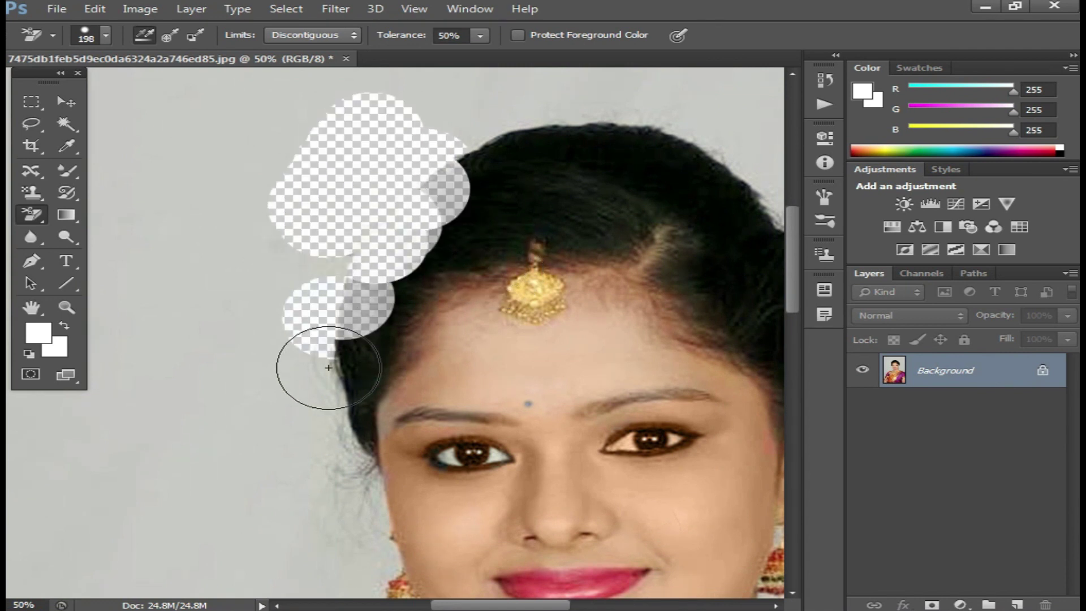
{"action": "key", "text": "ctrl+z"}
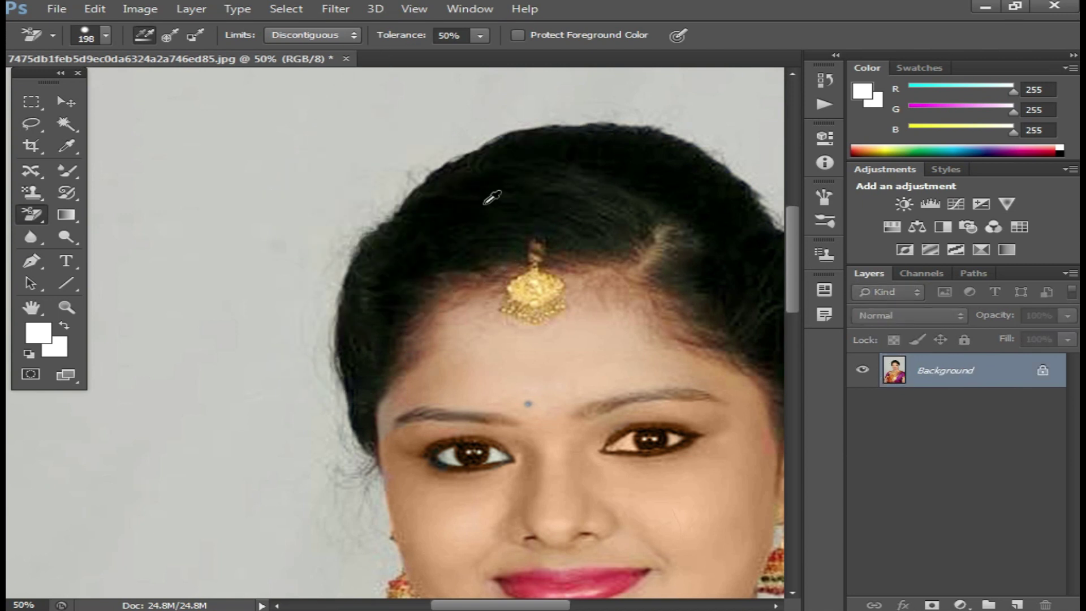
Enable Protect Foreground Color, sample the grey backdrop, and trial-erase strips along the hairline.
{"action": "left_click", "coordinate": [351, 34]}
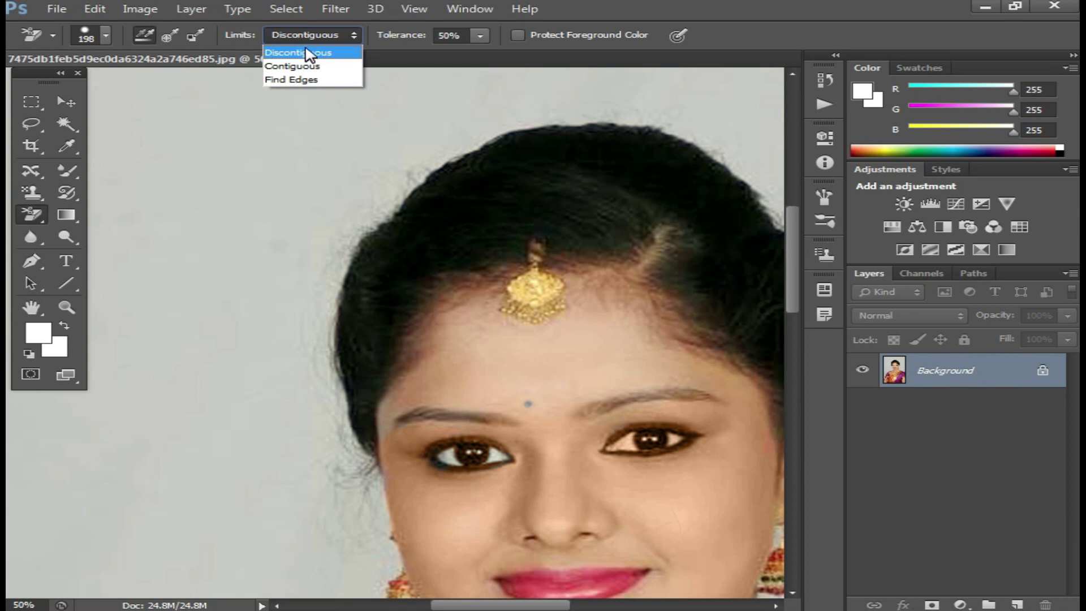
{"action": "left_click", "coordinate": [308, 52]}
{"action": "left_click", "coordinate": [518, 34]}
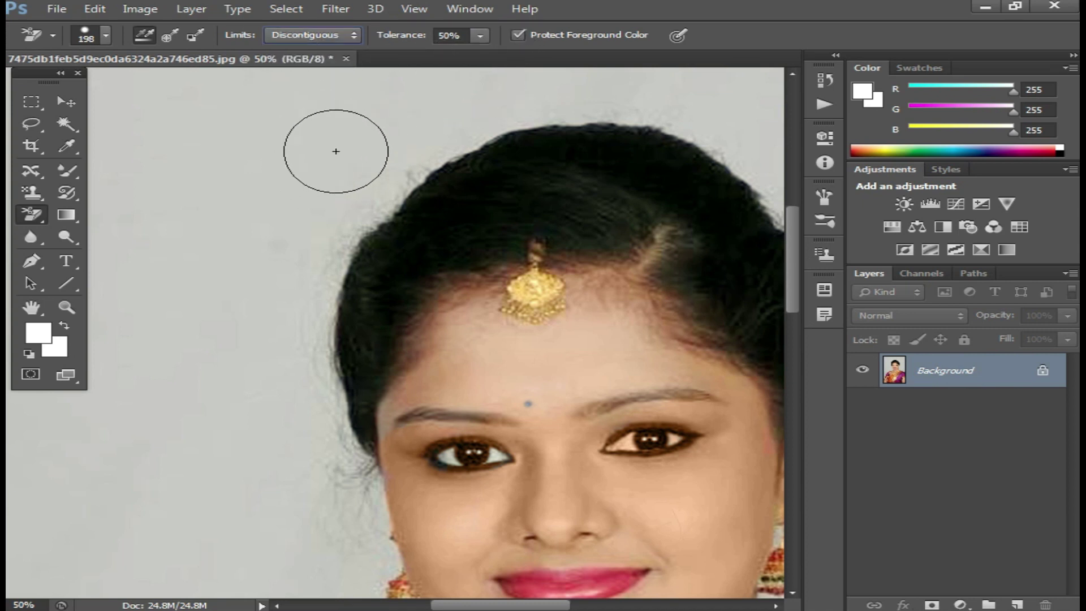
{"action": "left_click", "coordinate": [358, 136], "text": "alt"}
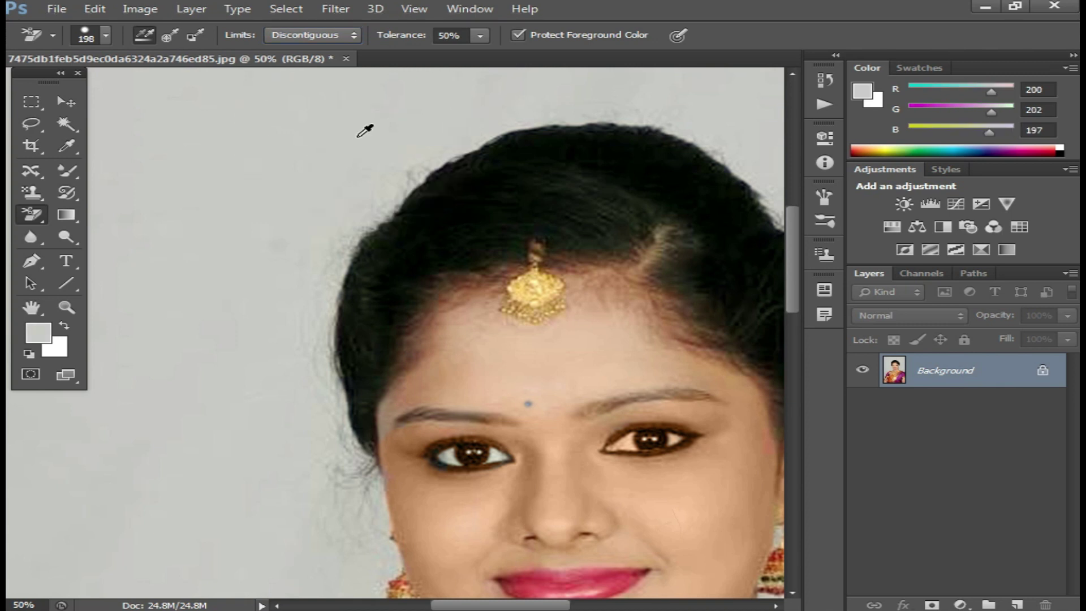
{"action": "left_click_drag", "start_coordinate": [376, 150], "coordinate": [383, 166]}
{"action": "key", "text": "Return"}
{"action": "mouse_move", "coordinate": [369, 223]}
{"action": "left_mouse_down"}
{"action": "mouse_move", "coordinate": [334, 290]}
{"action": "mouse_move", "coordinate": [321, 368]}
{"action": "left_mouse_up"}
{"action": "key", "text": "Return"}
Set erasing Limits to Contiguous and raise Tolerance to 100%.
{"action": "left_click", "coordinate": [351, 35]}
{"action": "left_click", "coordinate": [305, 67]}
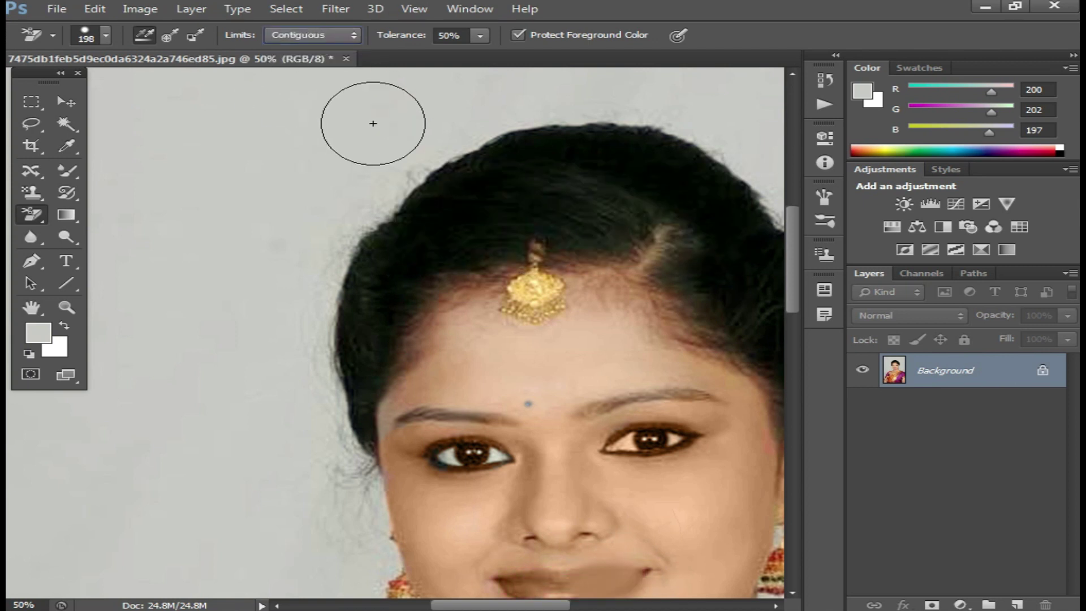
{"action": "left_click", "coordinate": [480, 35]}
{"action": "left_click_drag", "start_coordinate": [480, 55], "coordinate": [498, 60]}
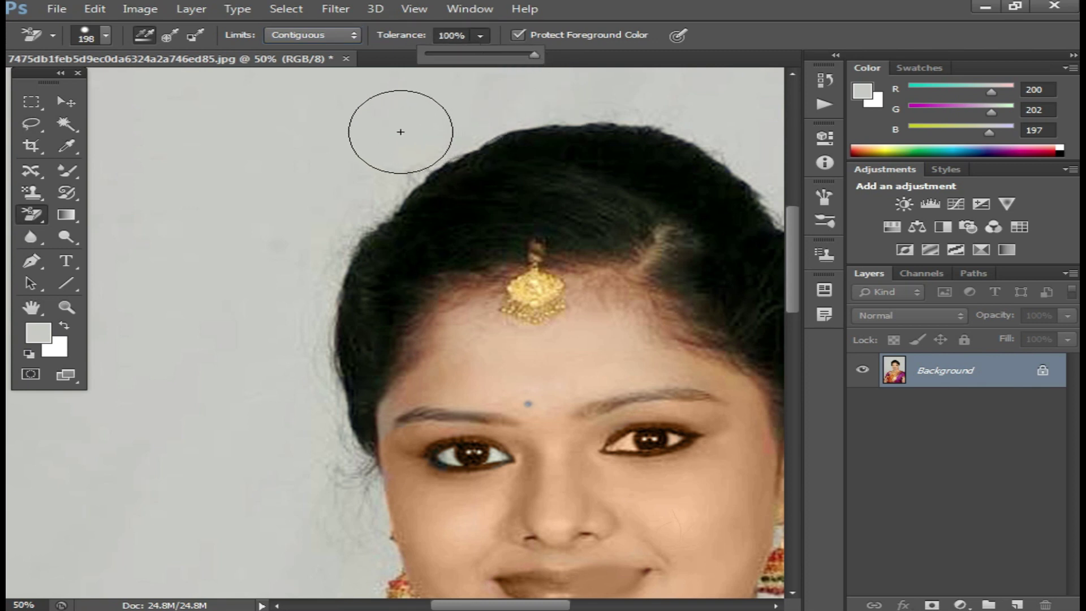
Sample the grey backdrop and erase patches beside the hair, dismissing the error messages.
{"action": "left_click", "coordinate": [415, 120], "text": "alt"}
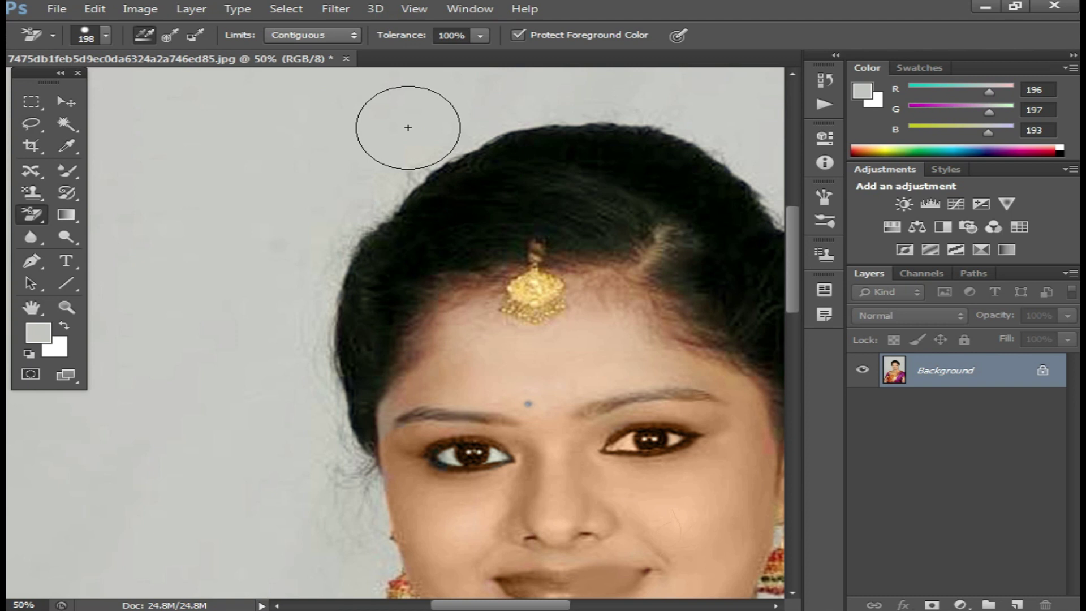
{"action": "left_click", "coordinate": [415, 126]}
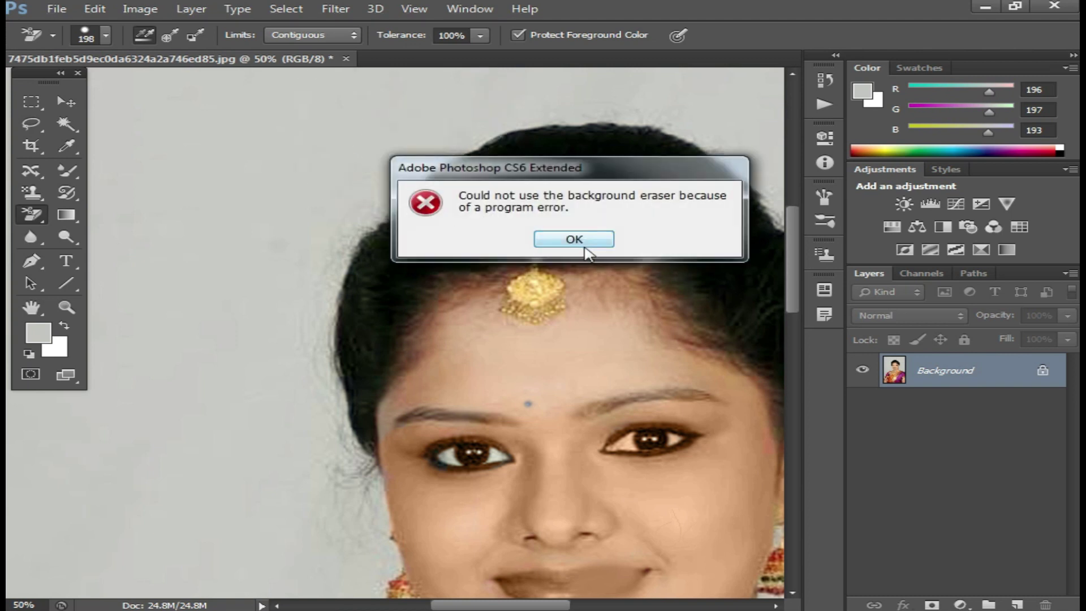
{"action": "left_click", "coordinate": [575, 249]}
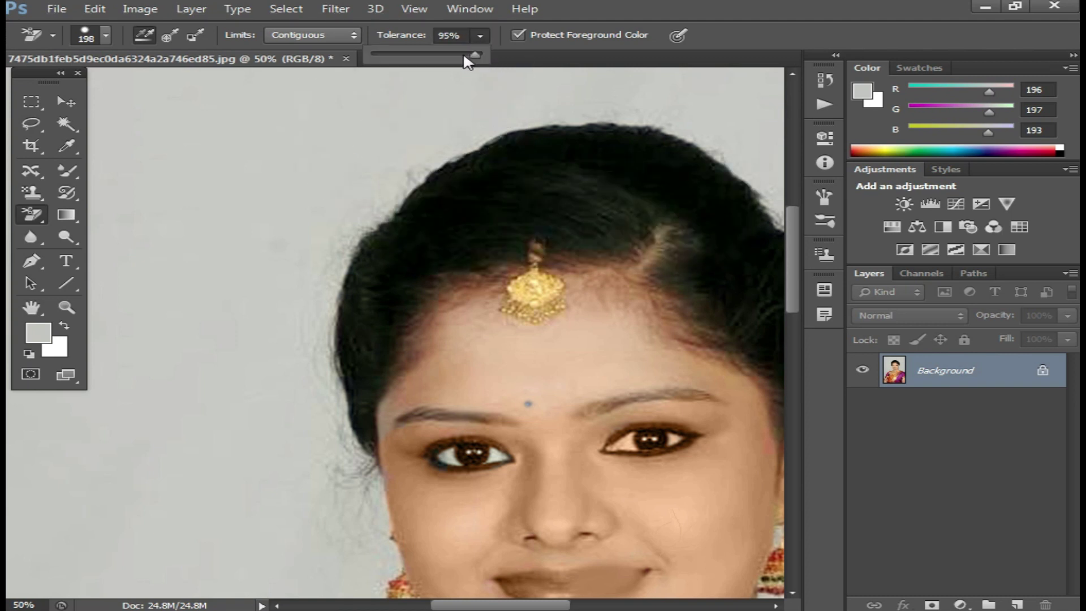
{"action": "left_click_drag", "start_coordinate": [434, 138], "coordinate": [374, 215]}
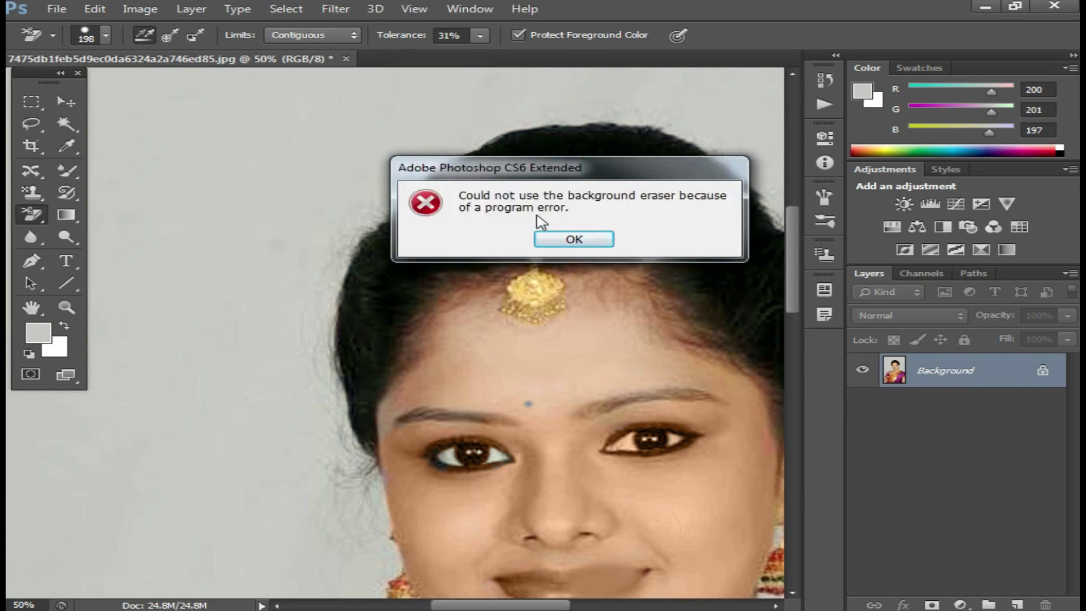
{"action": "left_click", "coordinate": [584, 240]}
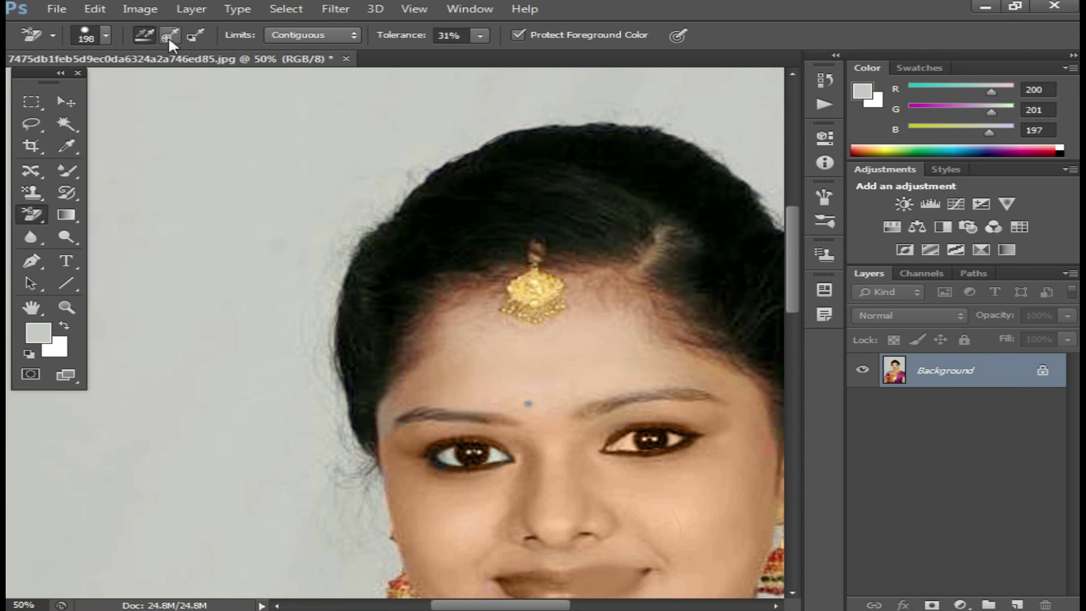
Switch Limits to Discontiguous and trial-erase a band beside the hair down to ear level.
{"action": "left_click", "coordinate": [353, 36]}
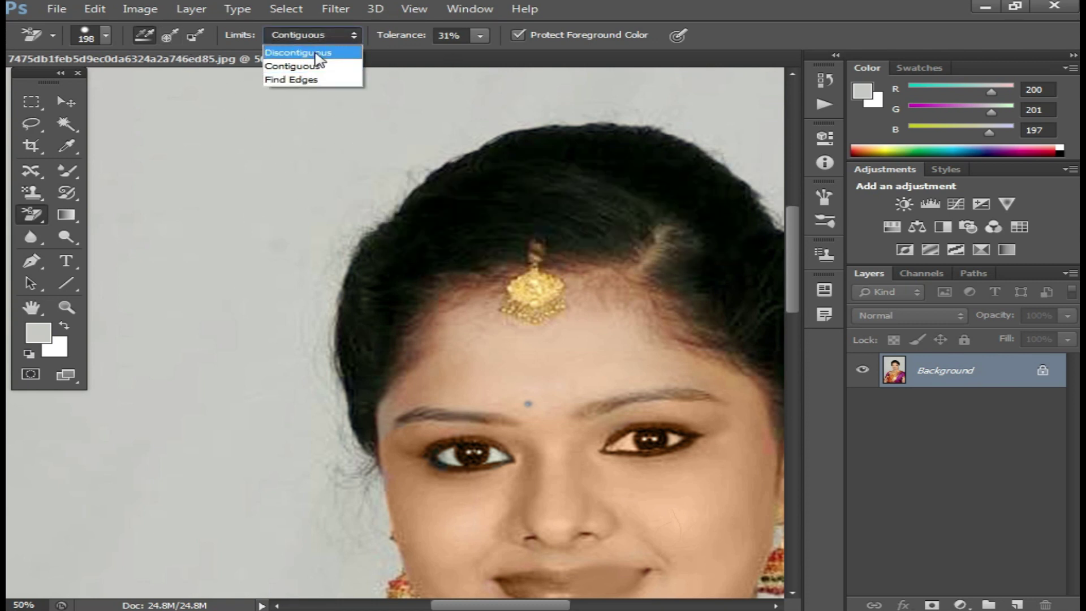
{"action": "left_click", "coordinate": [320, 53]}
{"action": "mouse_move", "coordinate": [366, 149]}
{"action": "left_mouse_down"}
{"action": "mouse_move", "coordinate": [325, 196]}
{"action": "mouse_move", "coordinate": [345, 206]}
{"action": "mouse_move", "coordinate": [311, 351]}
{"action": "mouse_move", "coordinate": [319, 467]}
{"action": "left_mouse_up"}
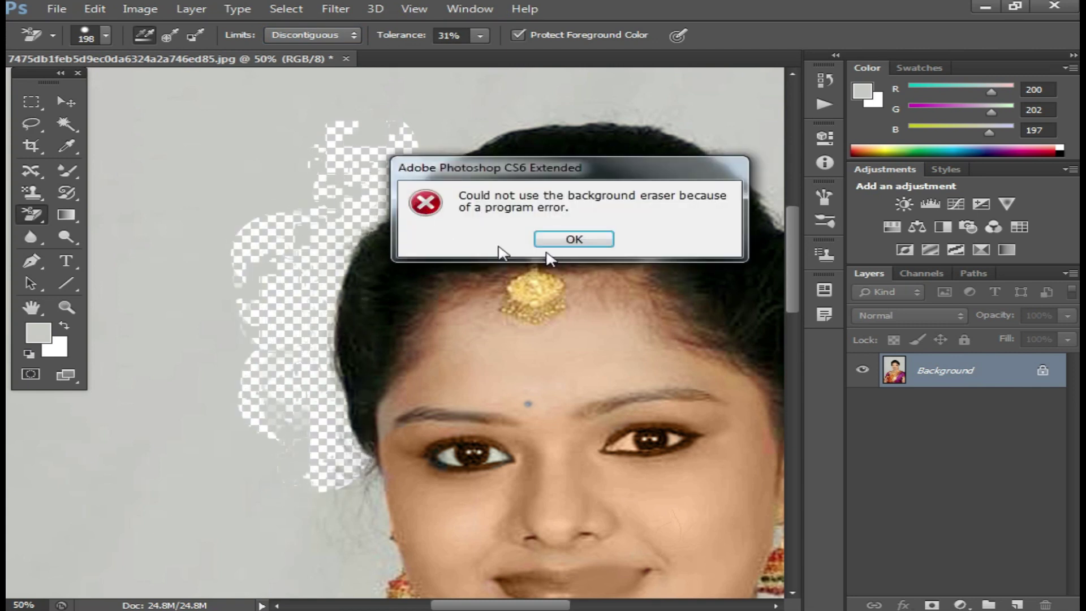
{"action": "key", "text": "Return"}
{"action": "left_click", "coordinate": [389, 143]}
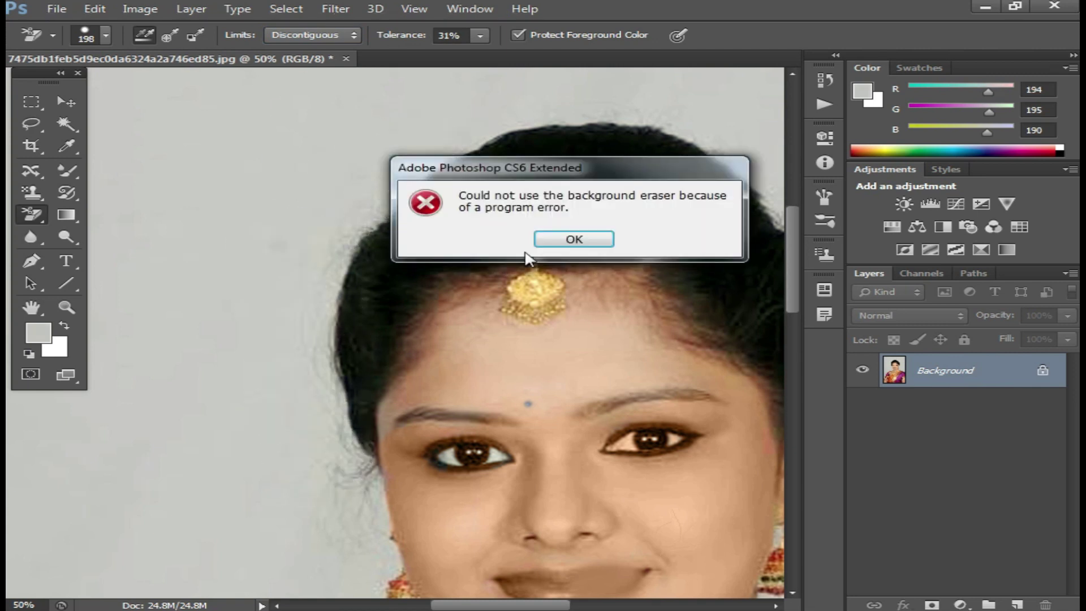
{"action": "key", "text": "Return"}
Turn off foreground protection, resample hair and backdrop colours, and test erasing the left hair edge.
{"action": "left_click", "coordinate": [525, 33]}
{"action": "mouse_move", "coordinate": [447, 129]}
{"action": "left_mouse_down"}
{"action": "mouse_move", "coordinate": [380, 182]}
{"action": "mouse_move", "coordinate": [315, 352]}
{"action": "mouse_move", "coordinate": [341, 515]}
{"action": "mouse_move", "coordinate": [327, 222]}
{"action": "mouse_move", "coordinate": [582, 145]}
{"action": "mouse_move", "coordinate": [553, 117]}
{"action": "mouse_move", "coordinate": [450, 146]}
{"action": "mouse_move", "coordinate": [339, 243]}
{"action": "mouse_move", "coordinate": [328, 230]}
{"action": "mouse_move", "coordinate": [303, 376]}
{"action": "mouse_move", "coordinate": [409, 220]}
{"action": "left_mouse_up"}
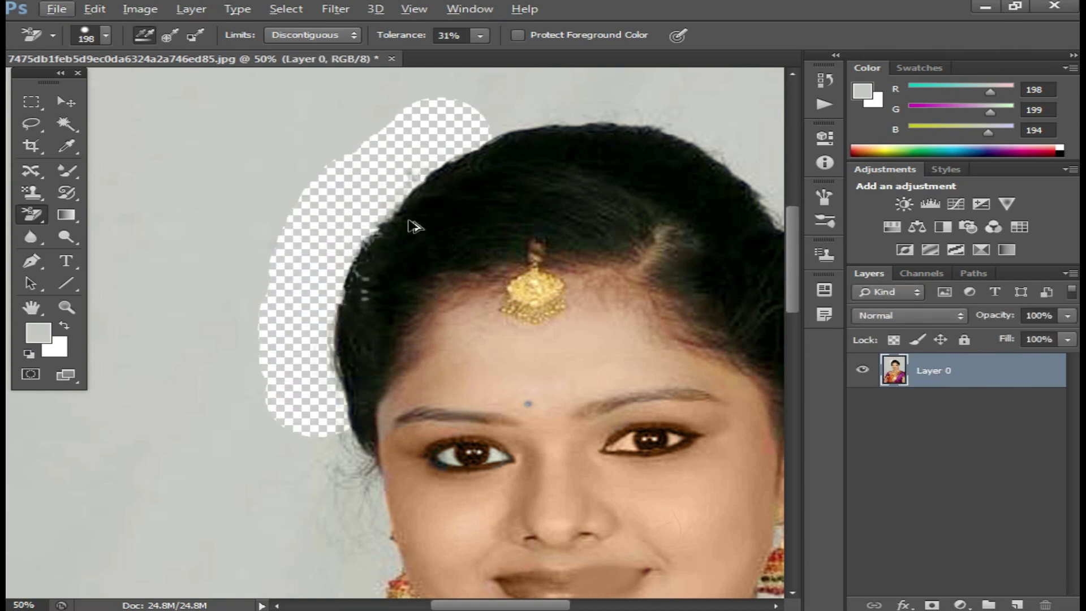
{"action": "key", "text": "F12"}
{"action": "left_click", "coordinate": [413, 222], "text": "alt"}
{"action": "left_click", "coordinate": [346, 279]}
{"action": "key", "text": "F12"}
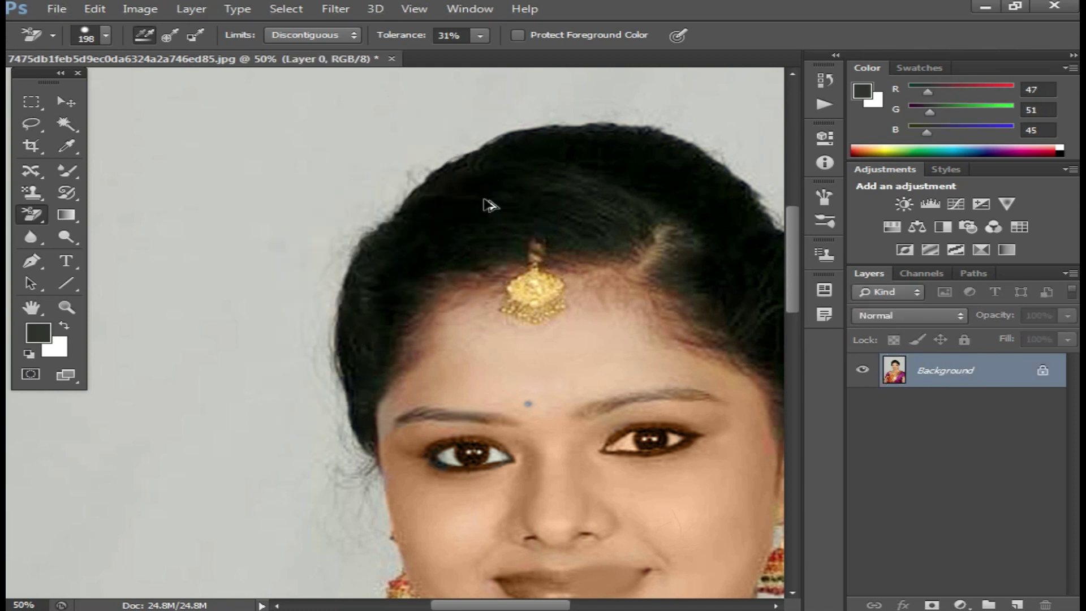
{"action": "left_click", "coordinate": [352, 109], "text": "alt"}
{"action": "left_click_drag", "start_coordinate": [384, 156], "coordinate": [297, 334]}
{"action": "key", "text": "F12"}
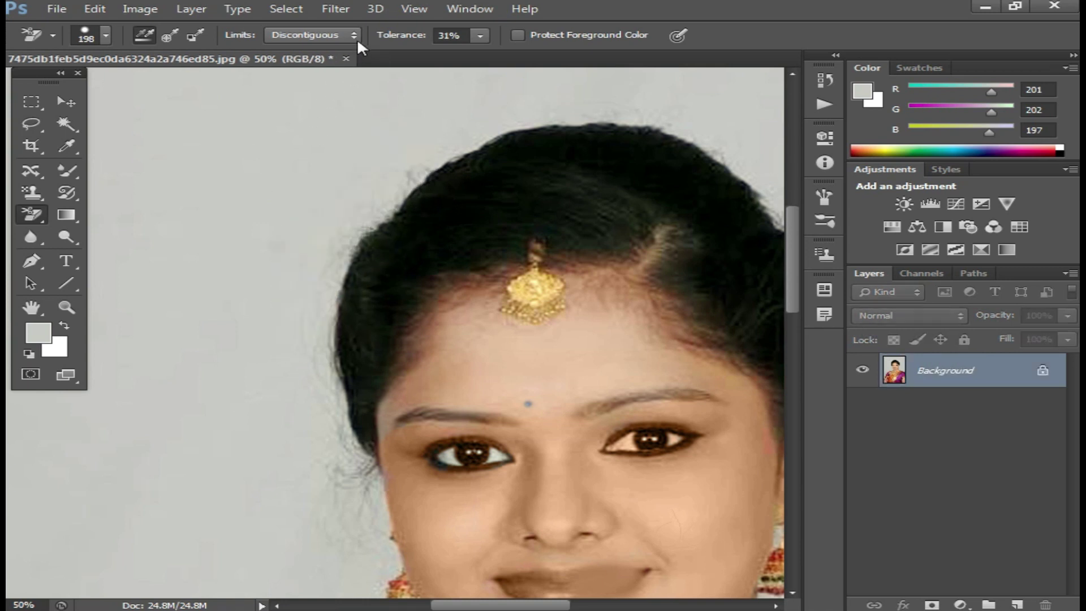
Set Limits to Contiguous and test-erase down the left hair edge and along the top, then revert.
{"action": "left_click", "coordinate": [353, 35]}
{"action": "left_click", "coordinate": [313, 66]}
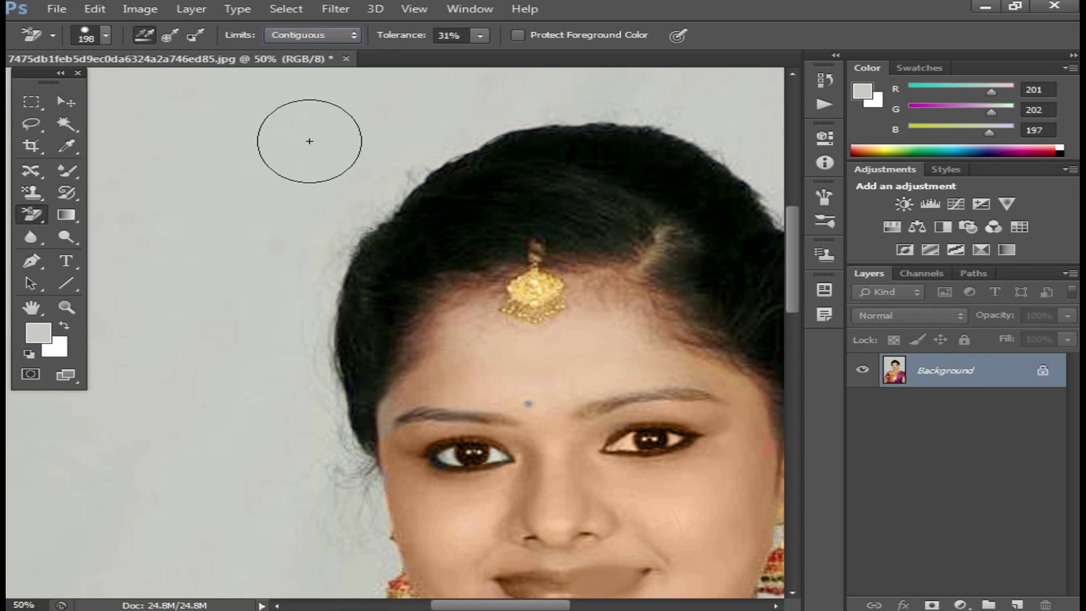
{"action": "mouse_move", "coordinate": [352, 148]}
{"action": "left_mouse_down"}
{"action": "mouse_move", "coordinate": [315, 206]}
{"action": "mouse_move", "coordinate": [332, 254]}
{"action": "mouse_move", "coordinate": [300, 364]}
{"action": "mouse_move", "coordinate": [320, 402]}
{"action": "left_mouse_up"}
{"action": "mouse_move", "coordinate": [430, 153]}
{"action": "left_mouse_down"}
{"action": "mouse_move", "coordinate": [497, 121]}
{"action": "mouse_move", "coordinate": [642, 113]}
{"action": "mouse_move", "coordinate": [715, 158]}
{"action": "left_mouse_up"}
{"action": "key", "text": "F12"}
Toggle foreground protection off and on, erase down the hair's left edge again, and revert.
{"action": "left_click", "coordinate": [518, 35]}
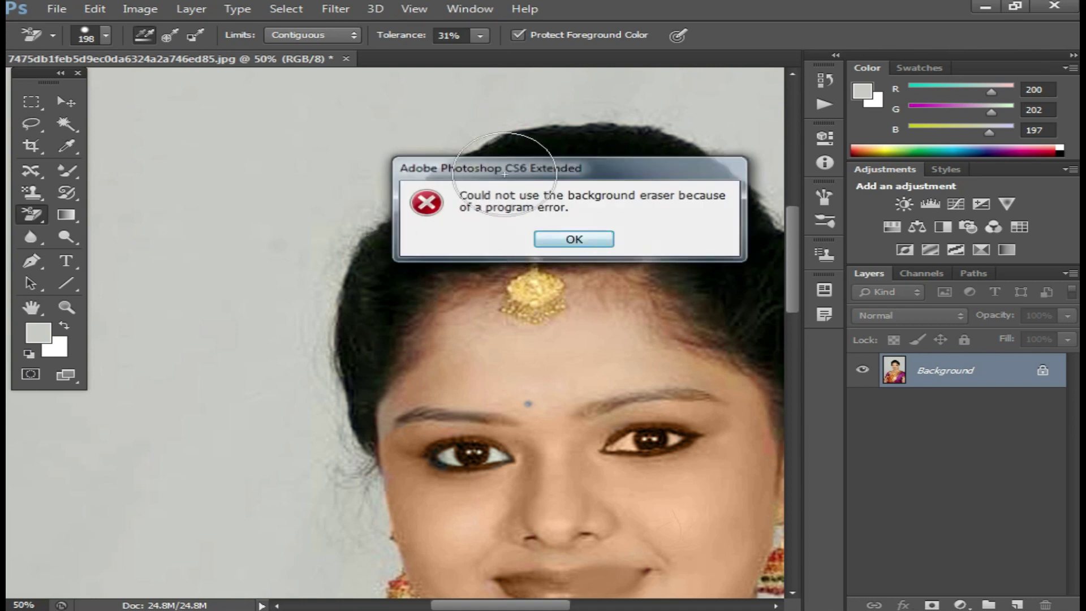
{"action": "left_click", "coordinate": [570, 238]}
{"action": "left_click", "coordinate": [517, 35]}
{"action": "mouse_move", "coordinate": [441, 151]}
{"action": "left_mouse_down"}
{"action": "mouse_move", "coordinate": [352, 266]}
{"action": "mouse_move", "coordinate": [322, 363]}
{"action": "left_mouse_up"}
{"action": "key", "text": "F12"}
{"action": "left_click", "coordinate": [342, 35]}
Switch Limits to Find Edges and trial-erase the backdrop around the left hair edge, then undo.
{"action": "left_click", "coordinate": [332, 80]}
{"action": "left_click_drag", "start_coordinate": [402, 150], "coordinate": [326, 436]}
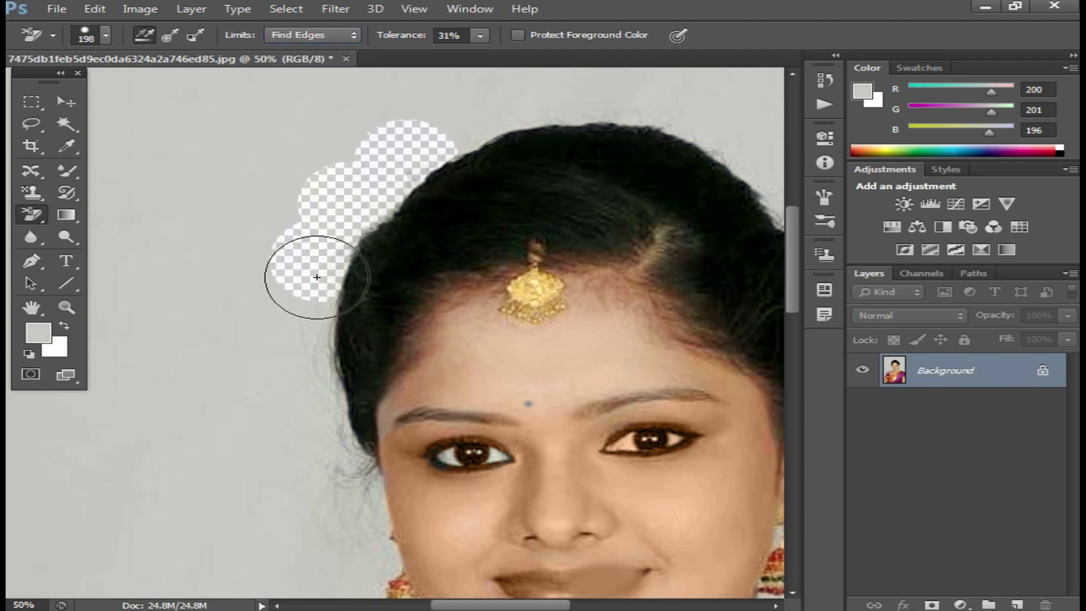
{"action": "mouse_move", "coordinate": [360, 508]}
{"action": "left_mouse_down"}
{"action": "mouse_move", "coordinate": [375, 315]}
{"action": "mouse_move", "coordinate": [558, 110]}
{"action": "mouse_move", "coordinate": [521, 109]}
{"action": "mouse_move", "coordinate": [492, 155]}
{"action": "left_mouse_up"}
{"action": "key", "text": "ctrl+alt+z"}
{"action": "key", "text": "ctrl+alt+z"}
{"action": "key", "text": "ctrl+alt+z"}
Sample the grey backdrop, erase above and left of the hair, and zoom out to the face.
{"action": "left_click", "coordinate": [405, 110], "text": "alt"}
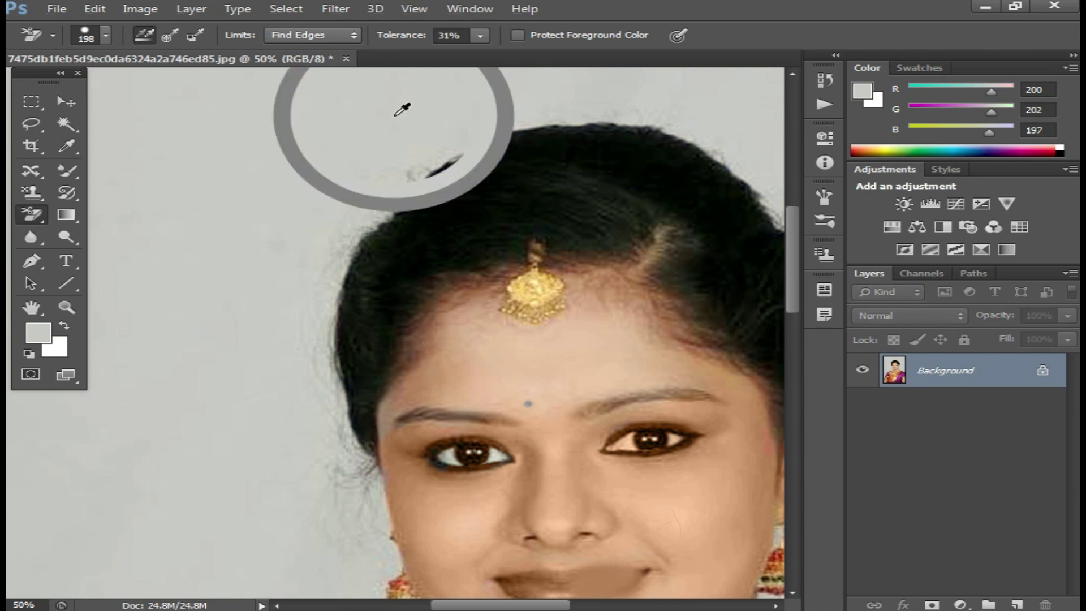
{"action": "left_click", "coordinate": [405, 111], "text": "alt"}
{"action": "mouse_move", "coordinate": [413, 109]}
{"action": "left_mouse_down"}
{"action": "mouse_move", "coordinate": [376, 186]}
{"action": "mouse_move", "coordinate": [395, 187]}
{"action": "mouse_move", "coordinate": [318, 346]}
{"action": "mouse_move", "coordinate": [328, 255]}
{"action": "mouse_move", "coordinate": [582, 109]}
{"action": "mouse_move", "coordinate": [739, 178]}
{"action": "mouse_move", "coordinate": [429, 154]}
{"action": "left_mouse_up"}
{"action": "key", "text": "ctrl+minus"}
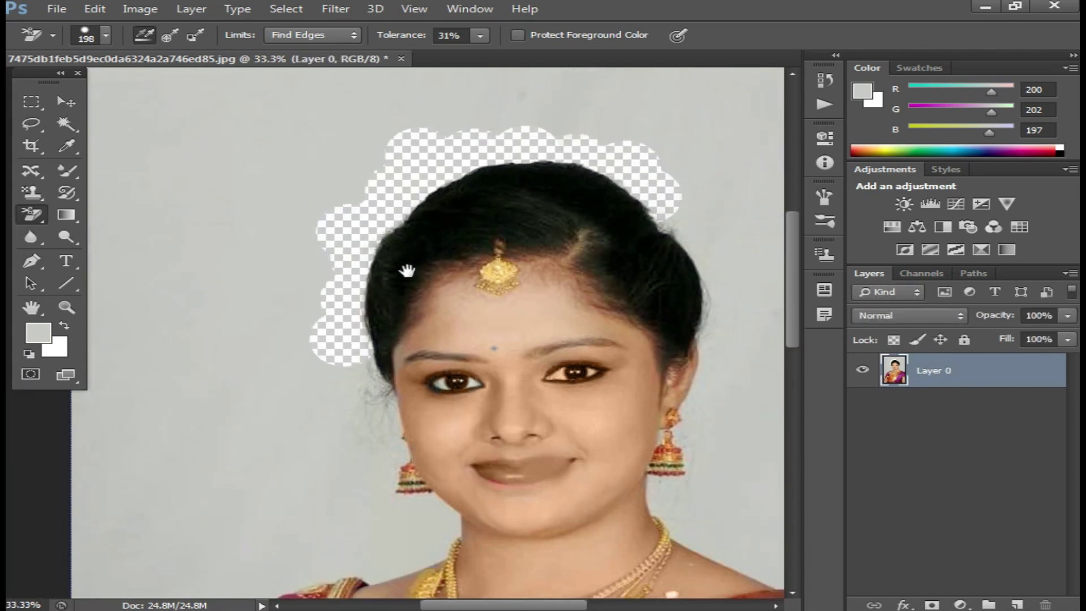
{"action": "scroll", "coordinate": [407, 272], "scroll_direction": "down", "scroll_amount": 8}
{"action": "scroll", "coordinate": [356, 199], "scroll_direction": "down", "scroll_amount": 3}
{"action": "mouse_move", "coordinate": [600, 167]}
{"action": "left_mouse_down"}
{"action": "mouse_move", "coordinate": [582, 261]}
{"action": "mouse_move", "coordinate": [537, 283]}
{"action": "mouse_move", "coordinate": [718, 368]}
{"action": "left_mouse_up"}
Resample the backdrop grey and erase beside the shoulder, earring and neck, undoing missteps.
{"action": "left_click", "coordinate": [590, 226], "text": "alt"}
{"action": "left_click", "coordinate": [585, 238], "text": "alt"}
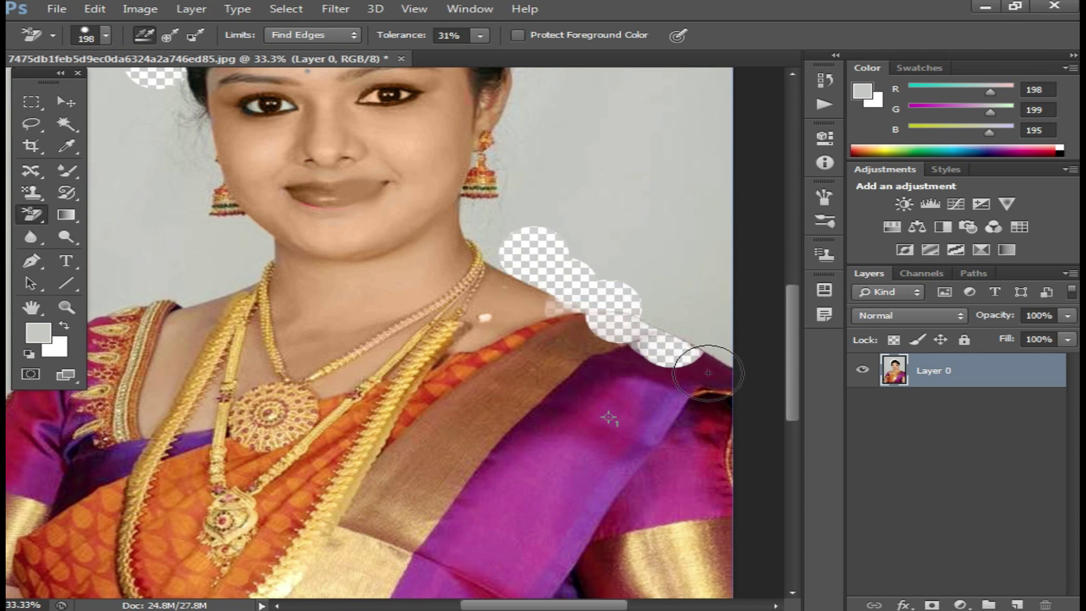
{"action": "key", "text": "ctrl+z"}
{"action": "mouse_move", "coordinate": [557, 255]}
{"action": "left_mouse_down"}
{"action": "mouse_move", "coordinate": [544, 265]}
{"action": "mouse_move", "coordinate": [465, 211]}
{"action": "mouse_move", "coordinate": [484, 150]}
{"action": "mouse_move", "coordinate": [526, 108]}
{"action": "left_mouse_up"}
{"action": "key", "text": "ctrl+z"}
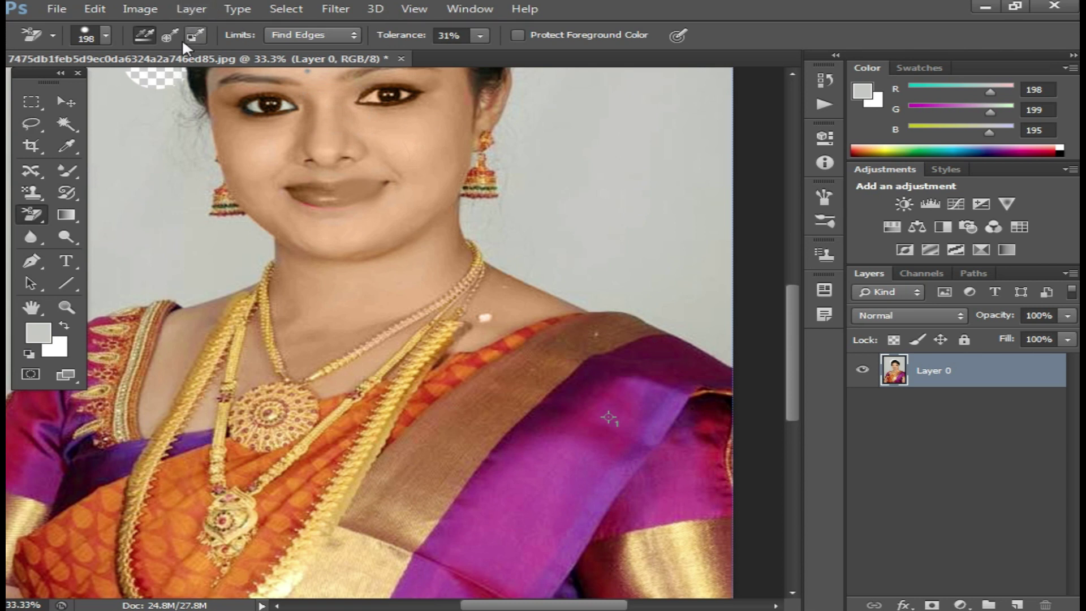
{"action": "mouse_move", "coordinate": [560, 227]}
{"action": "left_mouse_down"}
{"action": "mouse_move", "coordinate": [492, 236]}
{"action": "mouse_move", "coordinate": [572, 279]}
{"action": "mouse_move", "coordinate": [485, 198]}
{"action": "mouse_move", "coordinate": [497, 235]}
{"action": "mouse_move", "coordinate": [575, 284]}
{"action": "mouse_move", "coordinate": [589, 267]}
{"action": "left_mouse_up"}
Erase the backdrop right of the hair and left of the face, undoing a stroke across the hair.
{"action": "scroll", "coordinate": [589, 266], "scroll_direction": "up", "scroll_amount": 3}
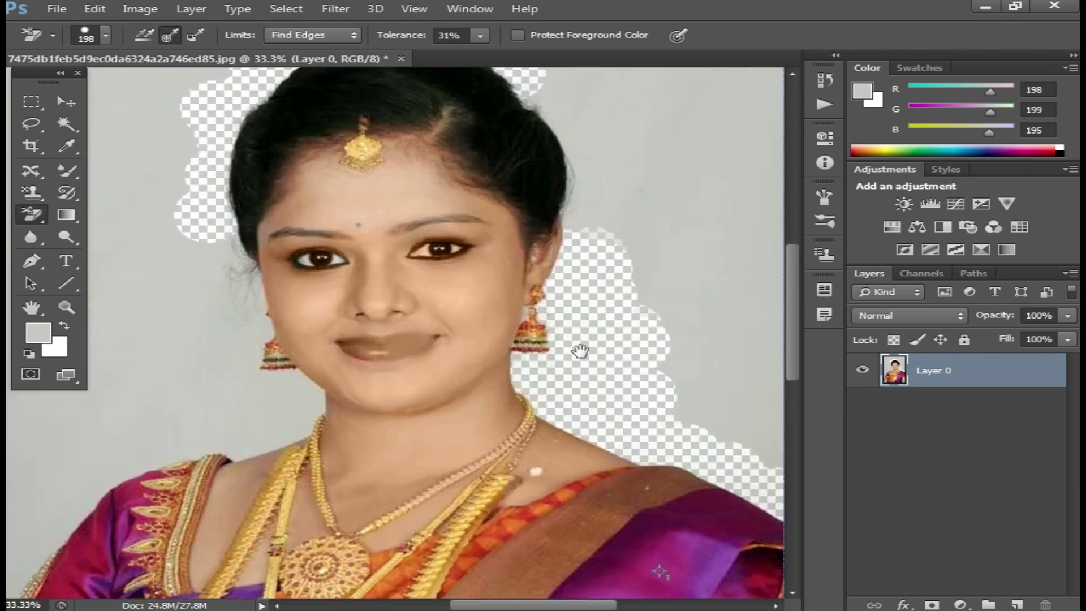
{"action": "scroll", "coordinate": [582, 316], "scroll_direction": "up", "scroll_amount": 2}
{"action": "mouse_move", "coordinate": [632, 151]}
{"action": "left_mouse_down"}
{"action": "mouse_move", "coordinate": [618, 230]}
{"action": "mouse_move", "coordinate": [575, 117]}
{"action": "mouse_move", "coordinate": [582, 236]}
{"action": "left_mouse_up"}
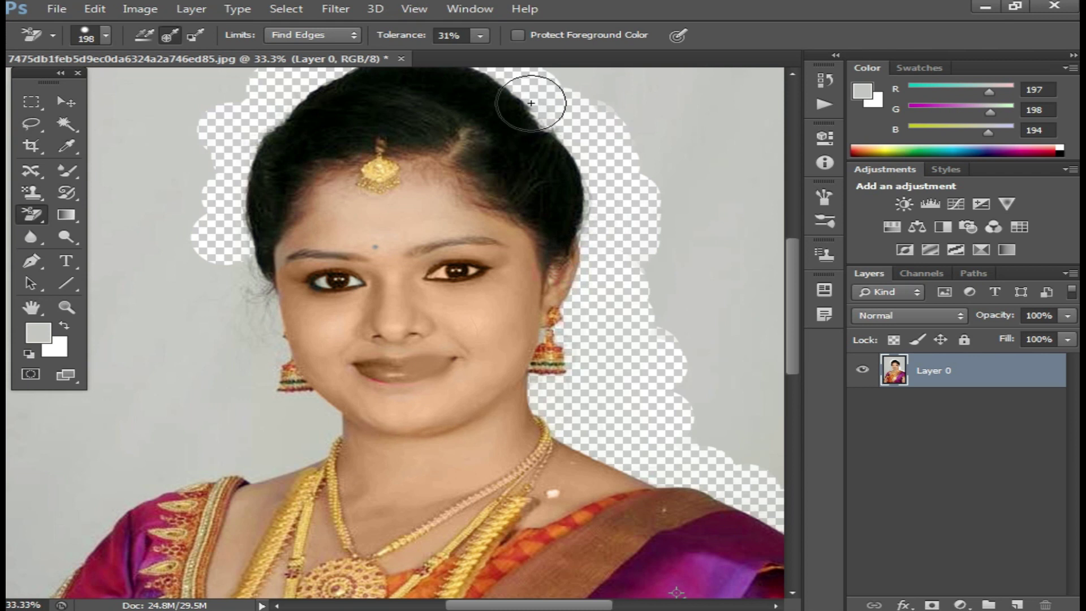
{"action": "mouse_move", "coordinate": [274, 304]}
{"action": "left_mouse_down"}
{"action": "mouse_move", "coordinate": [266, 376]}
{"action": "mouse_move", "coordinate": [290, 444]}
{"action": "mouse_move", "coordinate": [267, 383]}
{"action": "mouse_move", "coordinate": [183, 476]}
{"action": "mouse_move", "coordinate": [87, 521]}
{"action": "mouse_move", "coordinate": [194, 358]}
{"action": "mouse_move", "coordinate": [181, 465]}
{"action": "mouse_move", "coordinate": [213, 366]}
{"action": "mouse_move", "coordinate": [235, 102]}
{"action": "mouse_move", "coordinate": [262, 80]}
{"action": "left_mouse_up"}
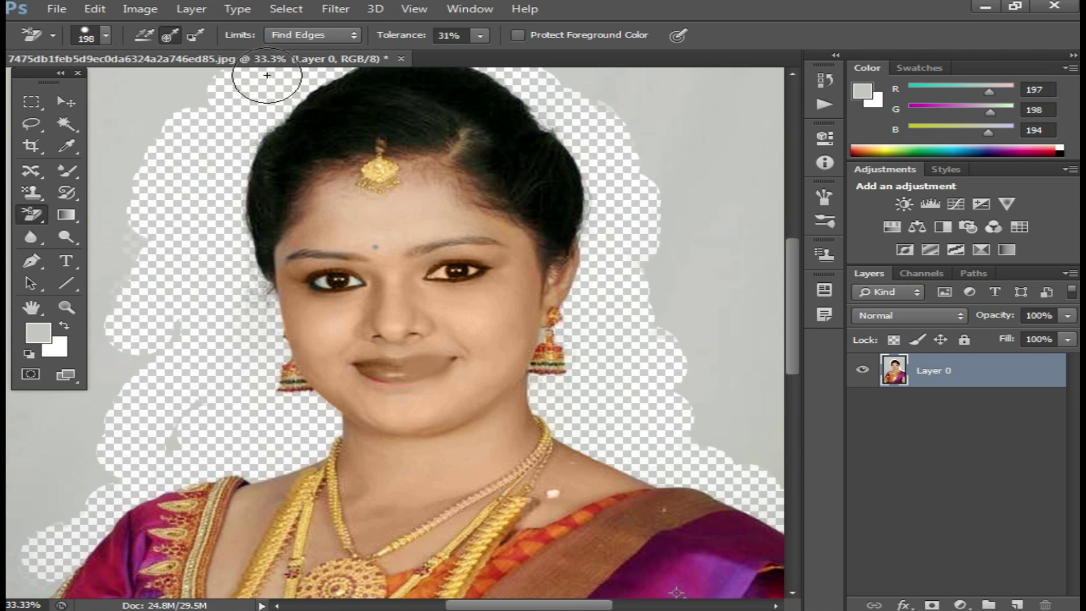
{"action": "left_click_drag", "start_coordinate": [618, 181], "coordinate": [503, 226]}
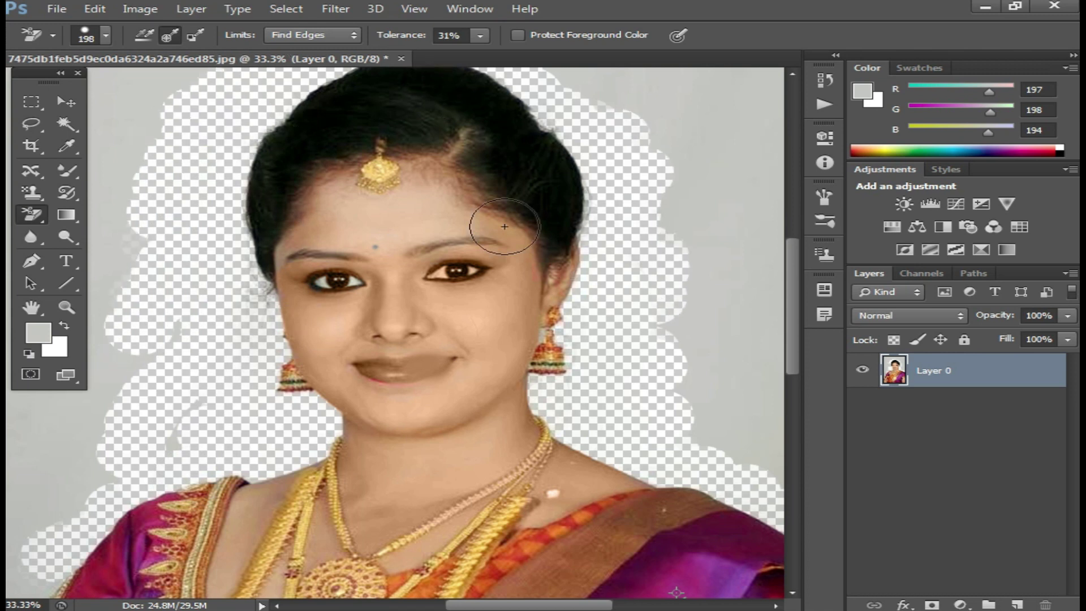
{"action": "left_click", "coordinate": [534, 167], "text": "alt"}
{"action": "left_click_drag", "start_coordinate": [534, 181], "coordinate": [630, 230]}
{"action": "key", "text": "ctrl+z"}
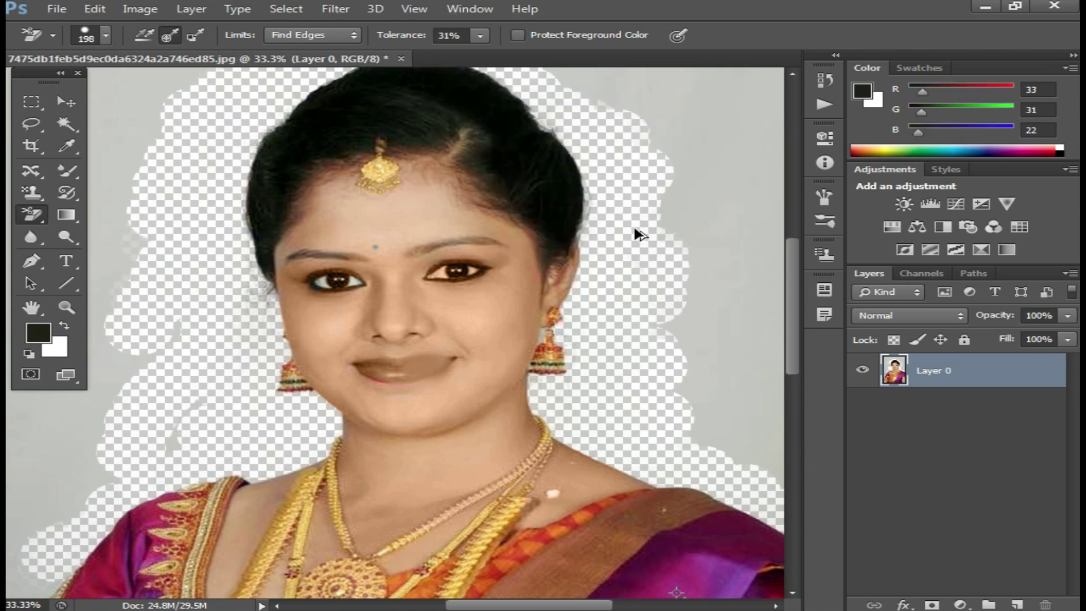
Sample the purple saree colour, set Limits to Discontiguous, and undo the recent erasures.
{"action": "left_click_drag", "start_coordinate": [693, 533], "coordinate": [647, 381]}
{"action": "mouse_move", "coordinate": [569, 424]}
{"action": "left_mouse_down"}
{"action": "mouse_move", "coordinate": [654, 408]}
{"action": "mouse_move", "coordinate": [441, 582]}
{"action": "left_mouse_up"}
{"action": "key", "text": "ctrl+z"}
{"action": "left_click", "coordinate": [658, 406], "text": "alt"}
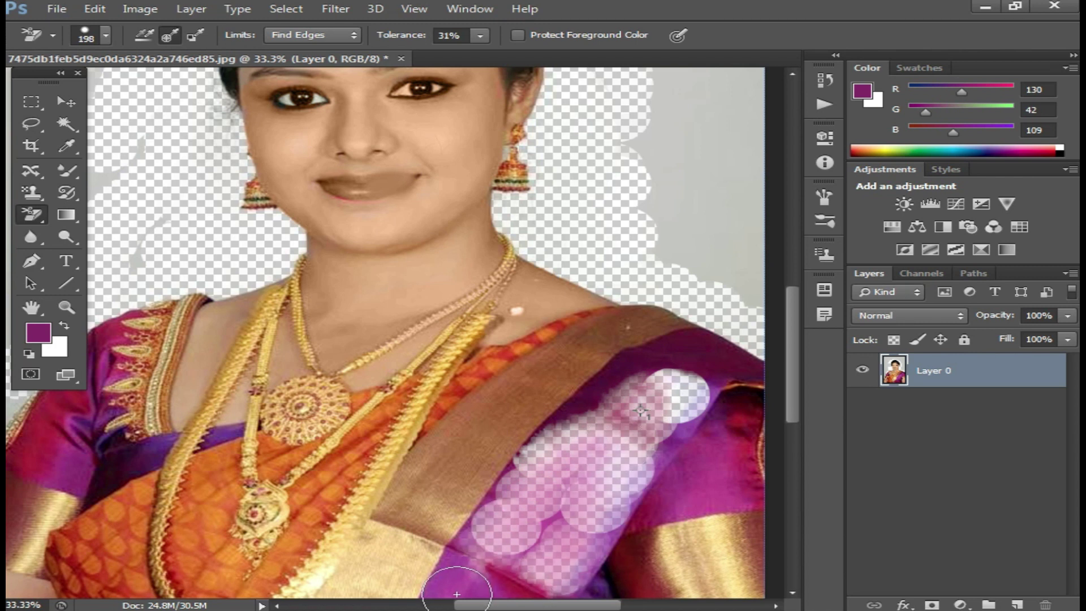
{"action": "left_click", "coordinate": [309, 35]}
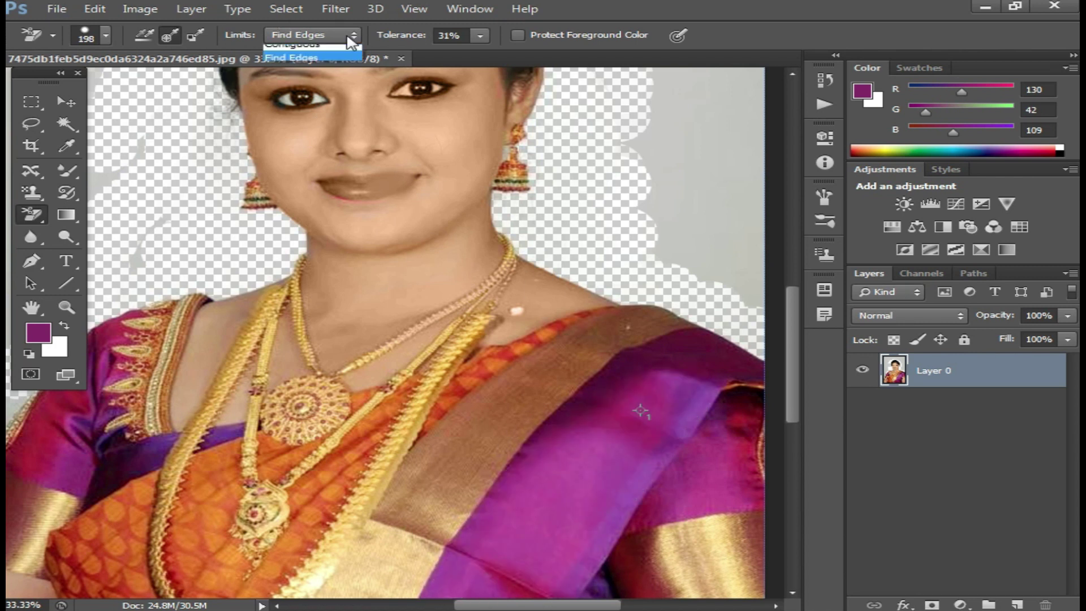
{"action": "left_click", "coordinate": [314, 53]}
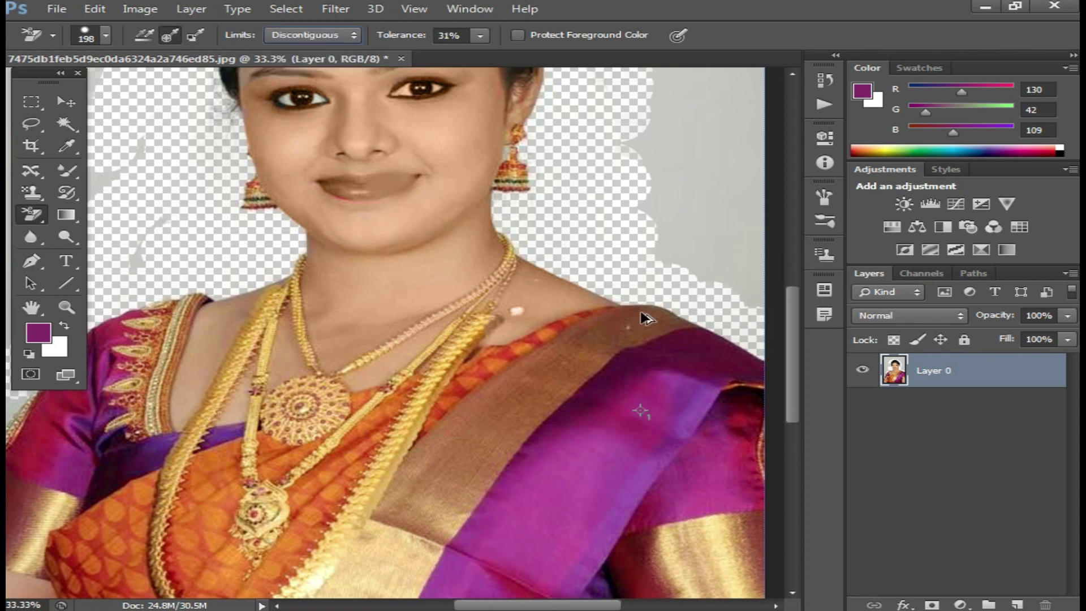
{"action": "key", "text": "ctrl+alt+z"}
{"action": "key", "text": "ctrl+alt+z"}
{"action": "key", "text": "ctrl+alt+z"}
Sample the light grey backdrop and erase it around the shoulder, neck, earring and both sides of the hair.
{"action": "left_click", "coordinate": [647, 226], "text": "alt"}
{"action": "mouse_move", "coordinate": [622, 249]}
{"action": "left_mouse_down"}
{"action": "mouse_move", "coordinate": [593, 254]}
{"action": "mouse_move", "coordinate": [727, 327]}
{"action": "mouse_move", "coordinate": [555, 249]}
{"action": "mouse_move", "coordinate": [530, 91]}
{"action": "mouse_move", "coordinate": [562, 133]}
{"action": "mouse_move", "coordinate": [519, 162]}
{"action": "left_mouse_up"}
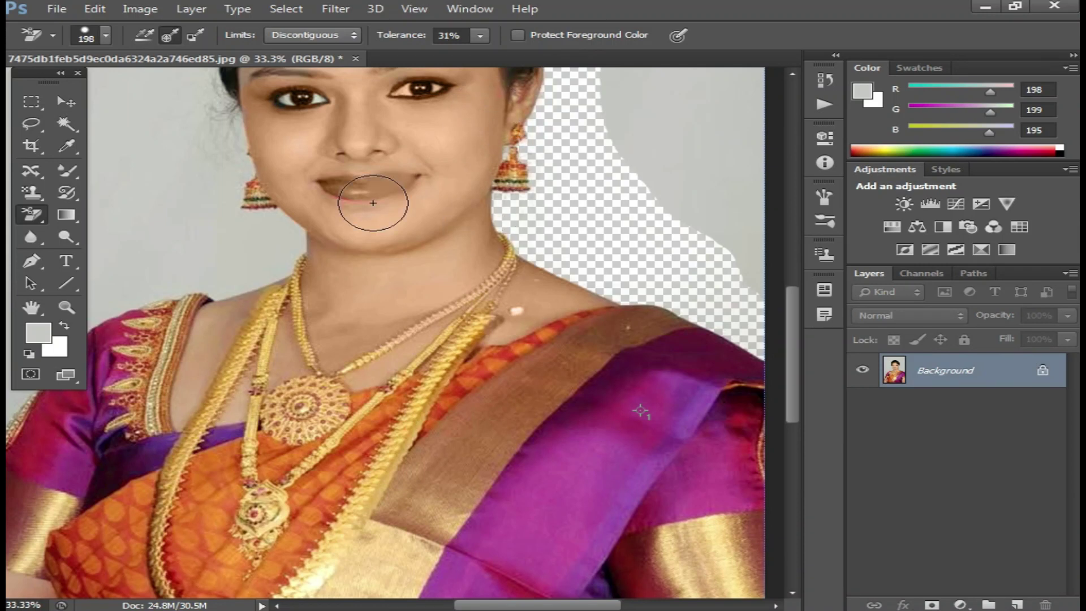
{"action": "left_click_drag", "start_coordinate": [174, 92], "coordinate": [261, 62]}
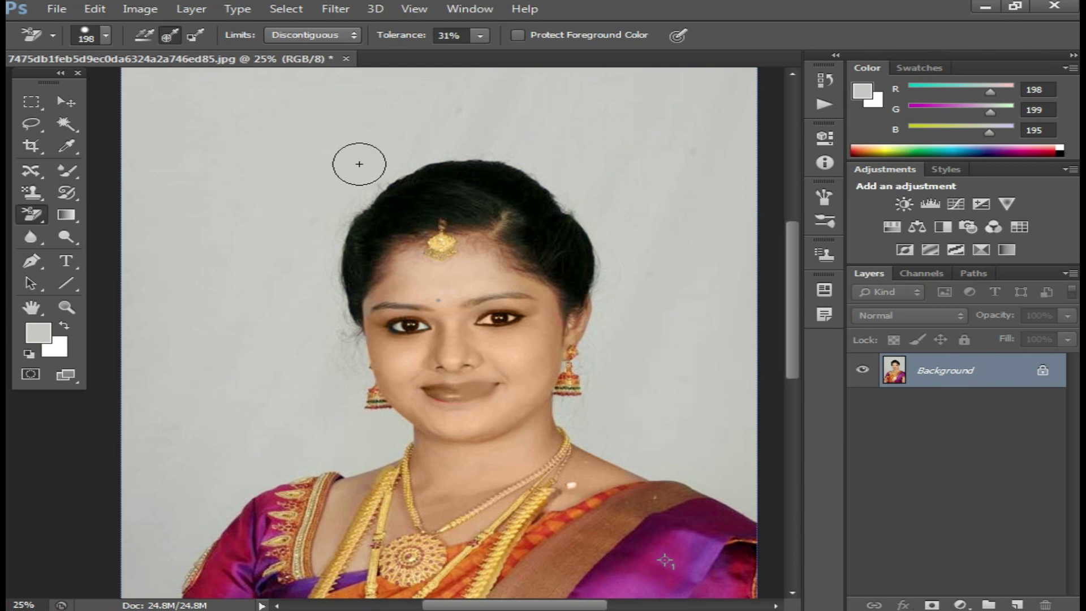
{"action": "left_click", "coordinate": [347, 155], "text": "alt"}
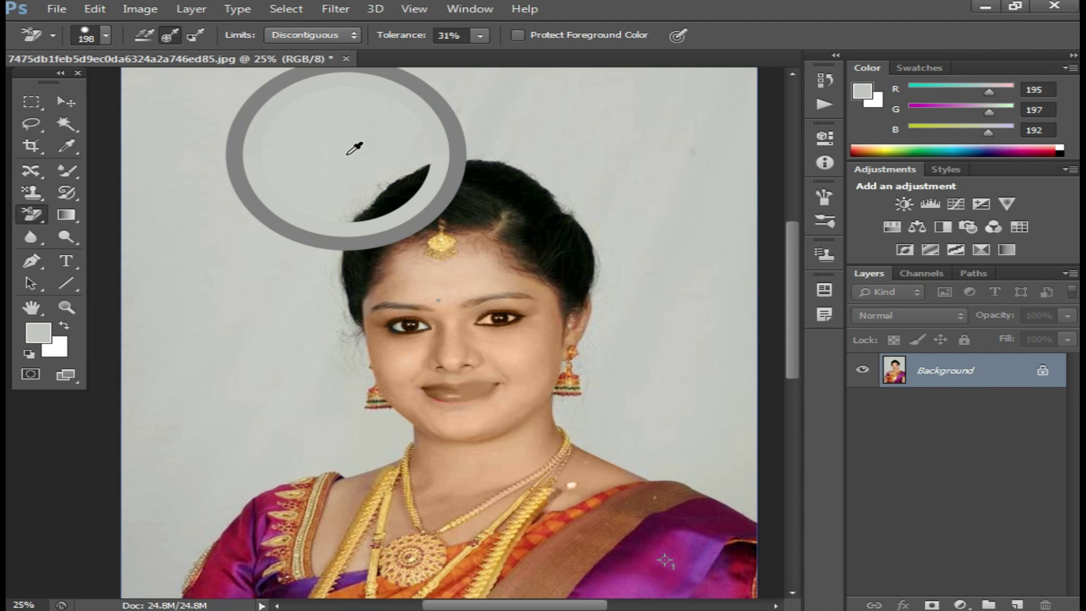
{"action": "mouse_move", "coordinate": [347, 153]}
{"action": "left_mouse_down"}
{"action": "mouse_move", "coordinate": [400, 162]}
{"action": "mouse_move", "coordinate": [332, 272]}
{"action": "mouse_move", "coordinate": [381, 424]}
{"action": "left_mouse_up"}
{"action": "mouse_move", "coordinate": [427, 150]}
{"action": "left_mouse_down"}
{"action": "mouse_move", "coordinate": [576, 271]}
{"action": "mouse_move", "coordinate": [596, 314]}
{"action": "mouse_move", "coordinate": [606, 453]}
{"action": "mouse_move", "coordinate": [643, 381]}
{"action": "mouse_move", "coordinate": [649, 256]}
{"action": "mouse_move", "coordinate": [403, 144]}
{"action": "mouse_move", "coordinate": [337, 199]}
{"action": "mouse_move", "coordinate": [376, 388]}
{"action": "mouse_move", "coordinate": [289, 486]}
{"action": "mouse_move", "coordinate": [308, 332]}
{"action": "mouse_move", "coordinate": [559, 178]}
{"action": "mouse_move", "coordinate": [587, 321]}
{"action": "mouse_move", "coordinate": [658, 327]}
{"action": "mouse_move", "coordinate": [634, 442]}
{"action": "mouse_move", "coordinate": [664, 317]}
{"action": "mouse_move", "coordinate": [718, 311]}
{"action": "left_mouse_up"}
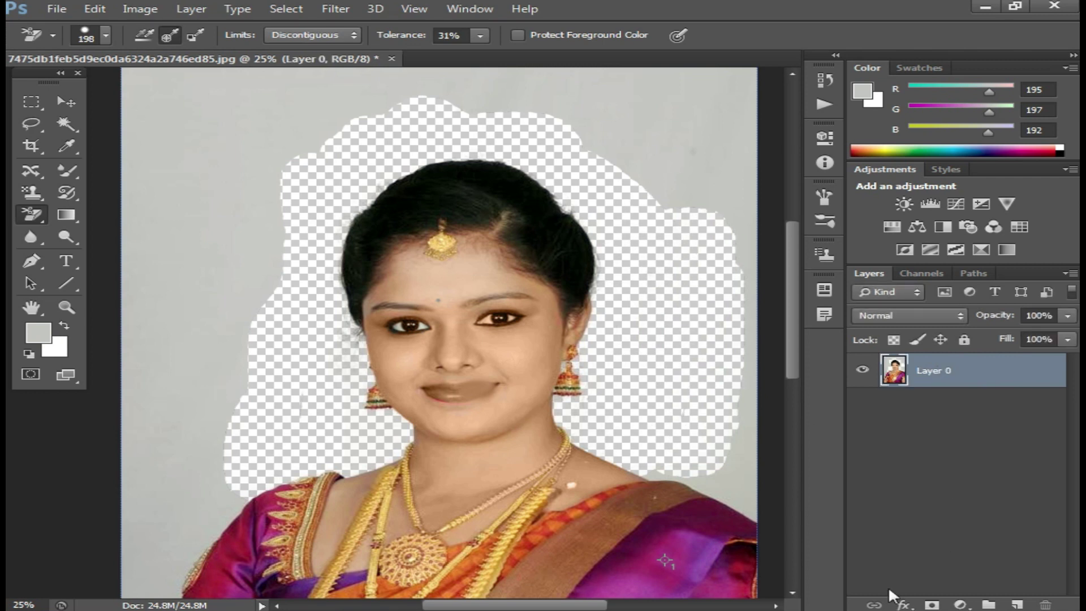
Add a white Solid Color fill layer and move the photo layer above it.
{"action": "left_click", "coordinate": [960, 605]}
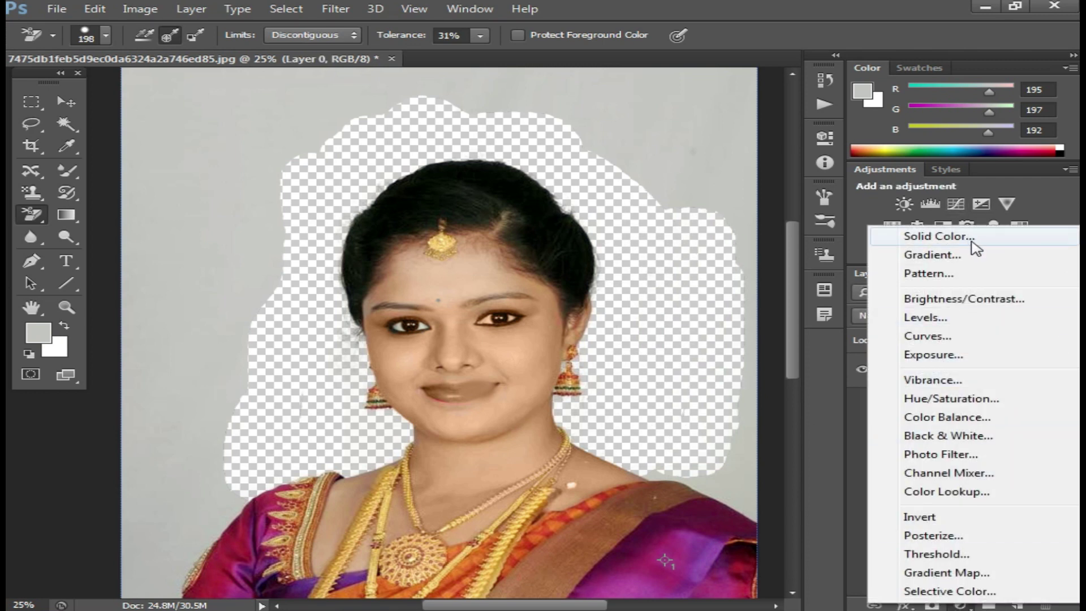
{"action": "left_click", "coordinate": [938, 236]}
{"action": "left_click", "coordinate": [468, 221]}
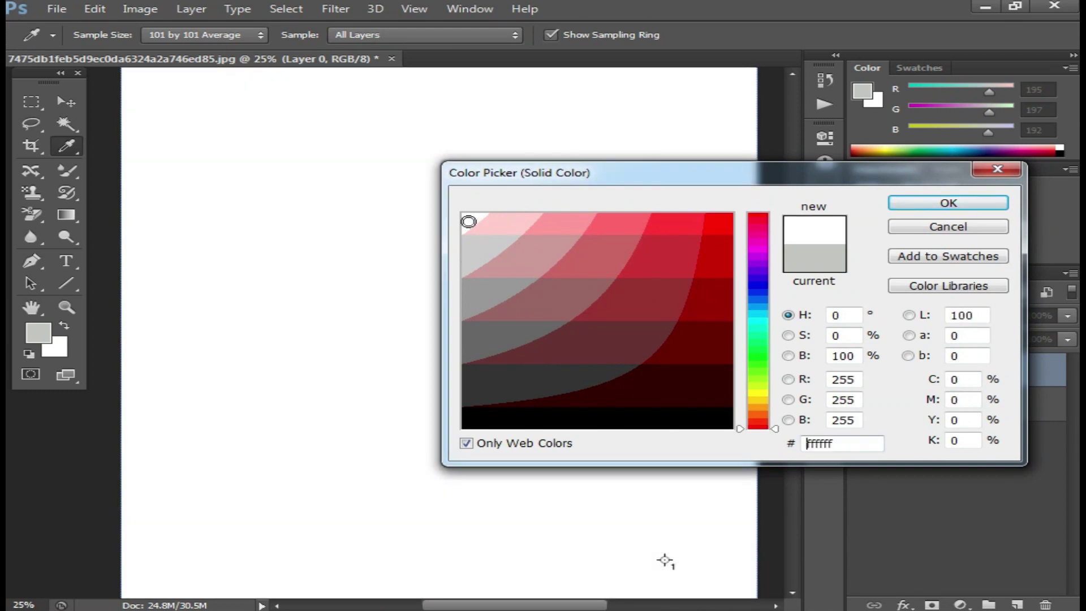
{"action": "left_click", "coordinate": [948, 202]}
{"action": "left_click_drag", "start_coordinate": [969, 396], "coordinate": [972, 362]}
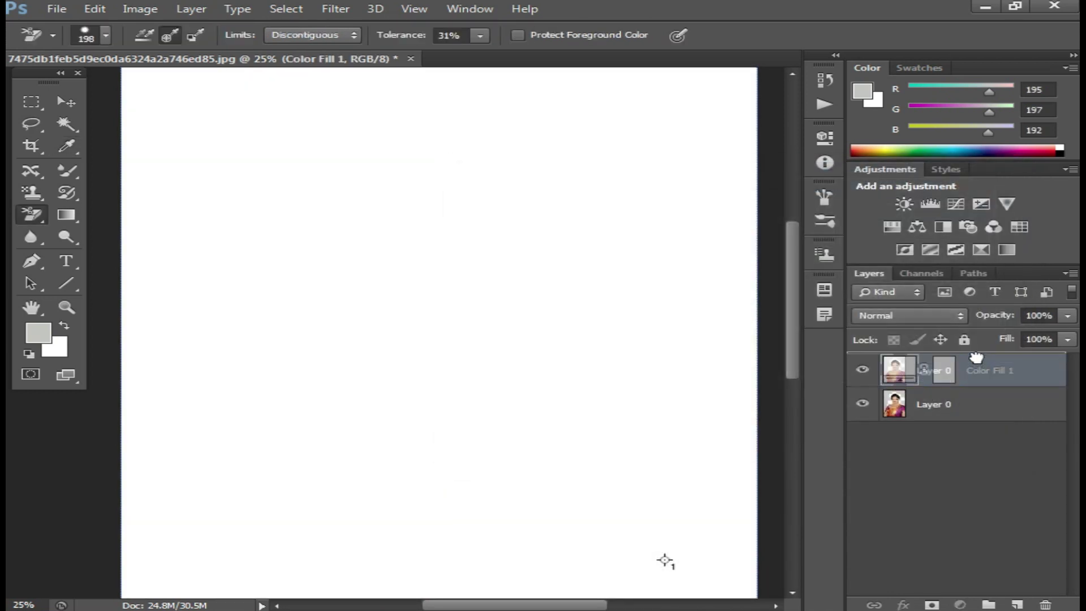
Revert the document to the original Background with its grey backdrop.
{"action": "scroll", "coordinate": [412, 280], "scroll_direction": "up", "scroll_amount": 1}
{"action": "scroll", "coordinate": [412, 280], "scroll_direction": "up", "scroll_amount": 1}
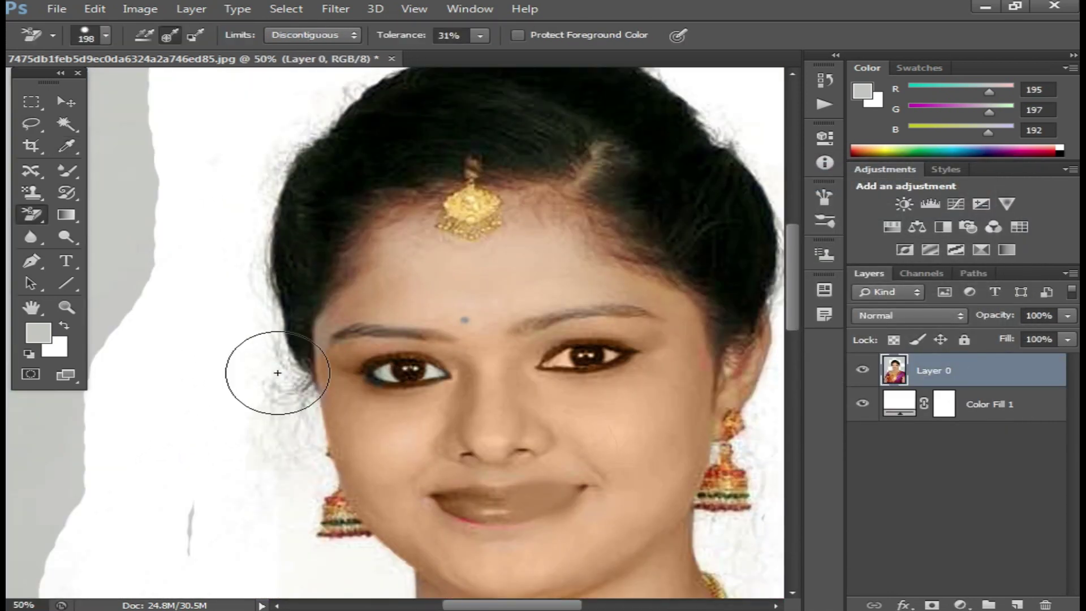
{"action": "scroll", "coordinate": [452, 294], "scroll_direction": "up", "scroll_amount": 2}
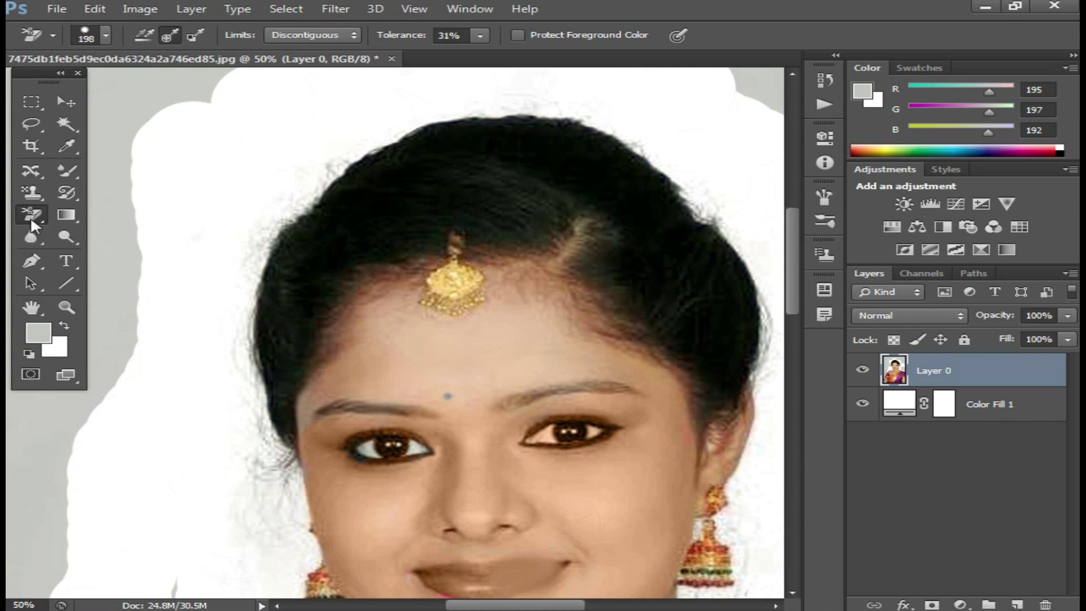
{"action": "key", "text": "ctrl+z"}
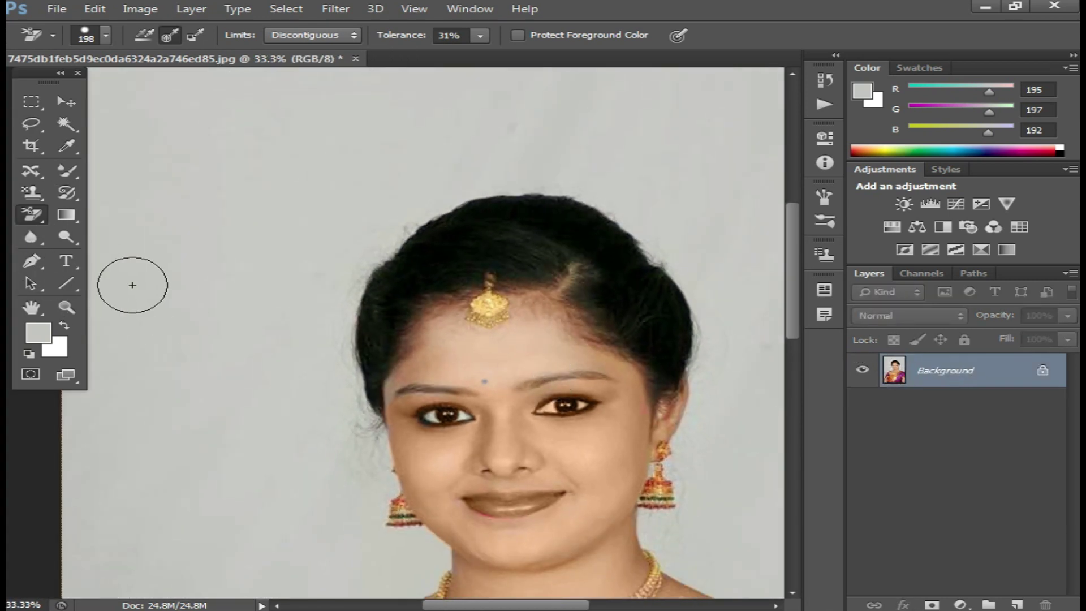
Try the Magic Eraser on the whole grey backdrop, then undo the removal.
{"action": "left_click", "coordinate": [40, 217]}
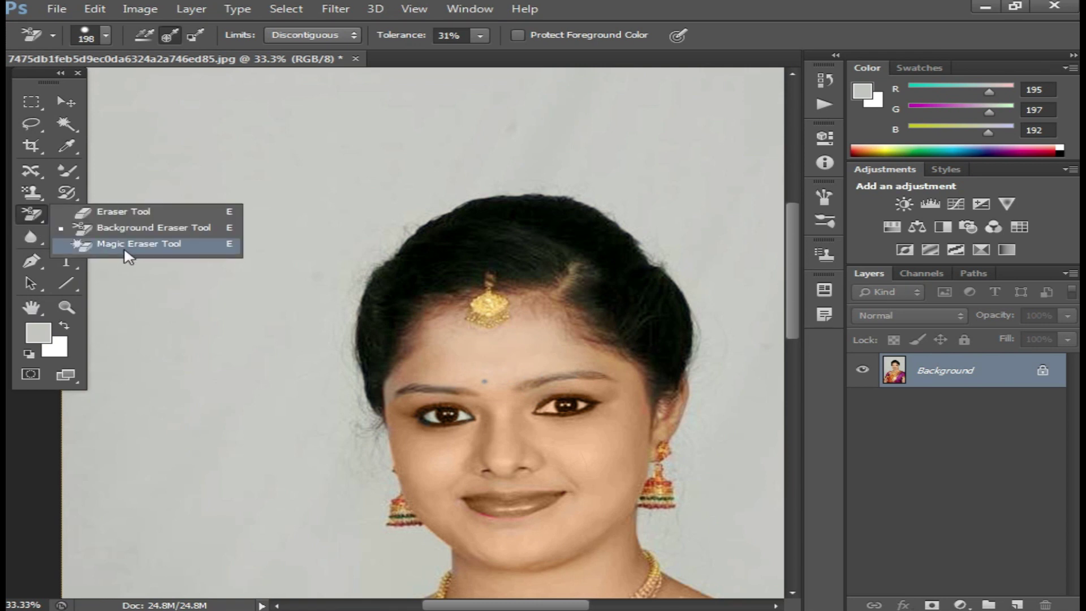
{"action": "left_click", "coordinate": [163, 246]}
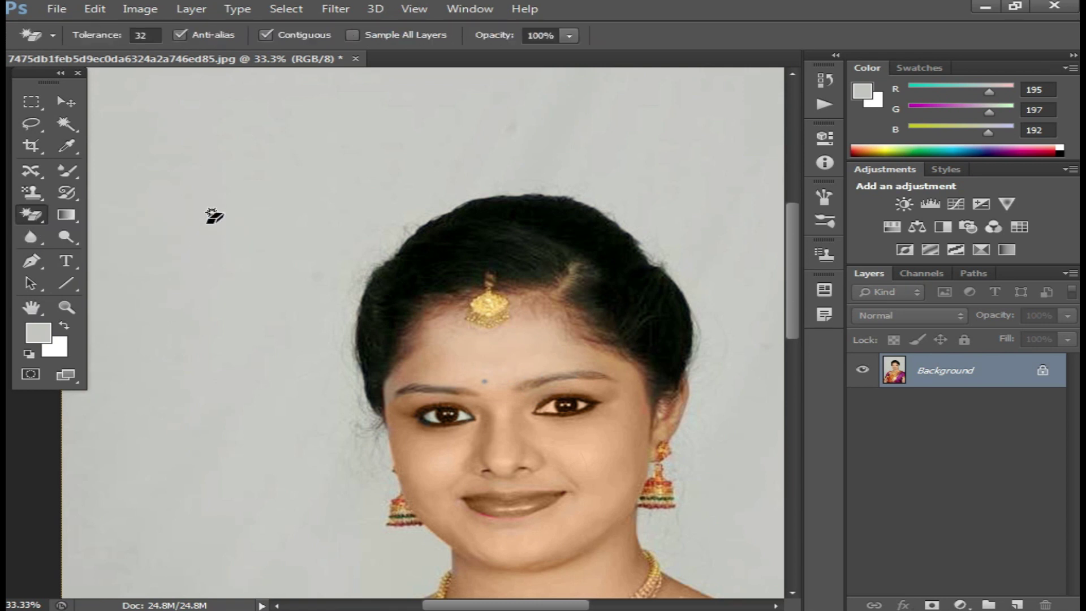
{"action": "left_click", "coordinate": [215, 215]}
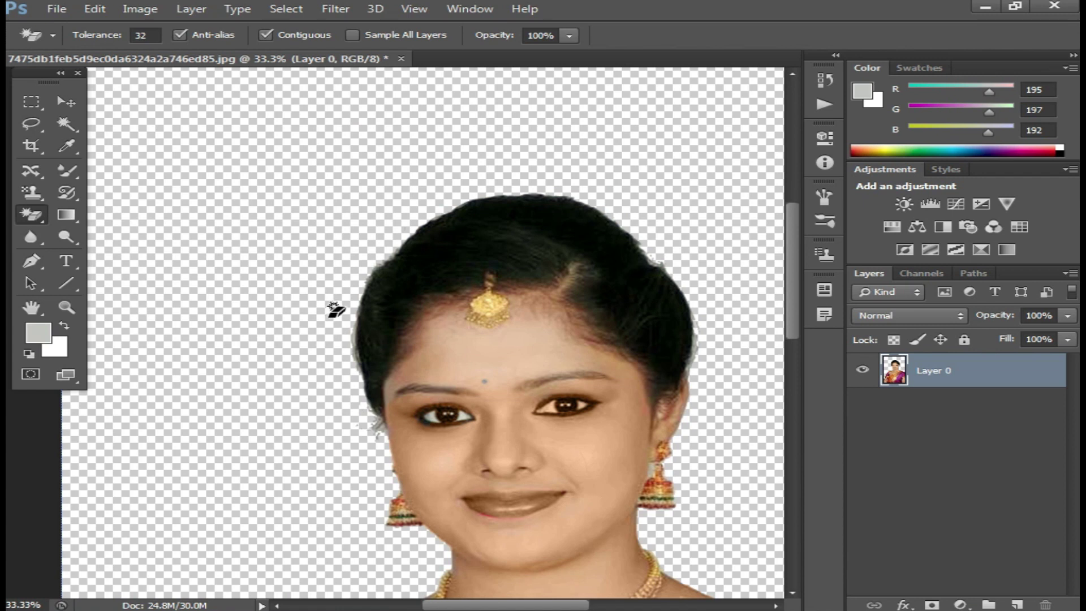
{"action": "key", "text": "ctrl+z"}
Zoom out, nudge the cut-out portrait upward, and Magic-Erase the forehead patch around the bindi.
{"action": "left_click", "coordinate": [246, 199]}
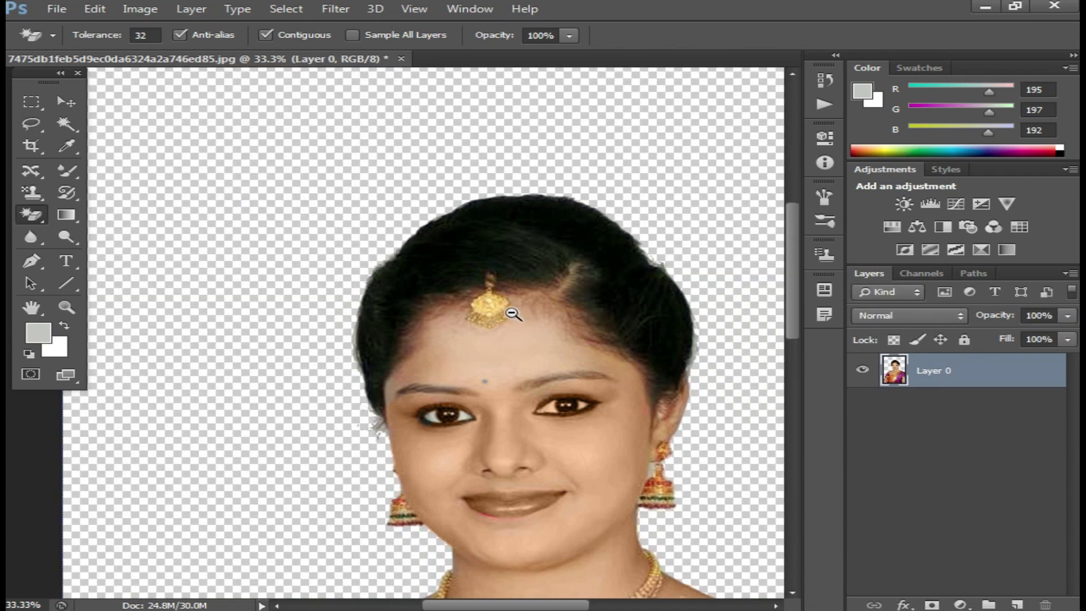
{"action": "left_click", "coordinate": [487, 321], "text": "alt"}
{"action": "left_click", "coordinate": [488, 321], "text": "alt"}
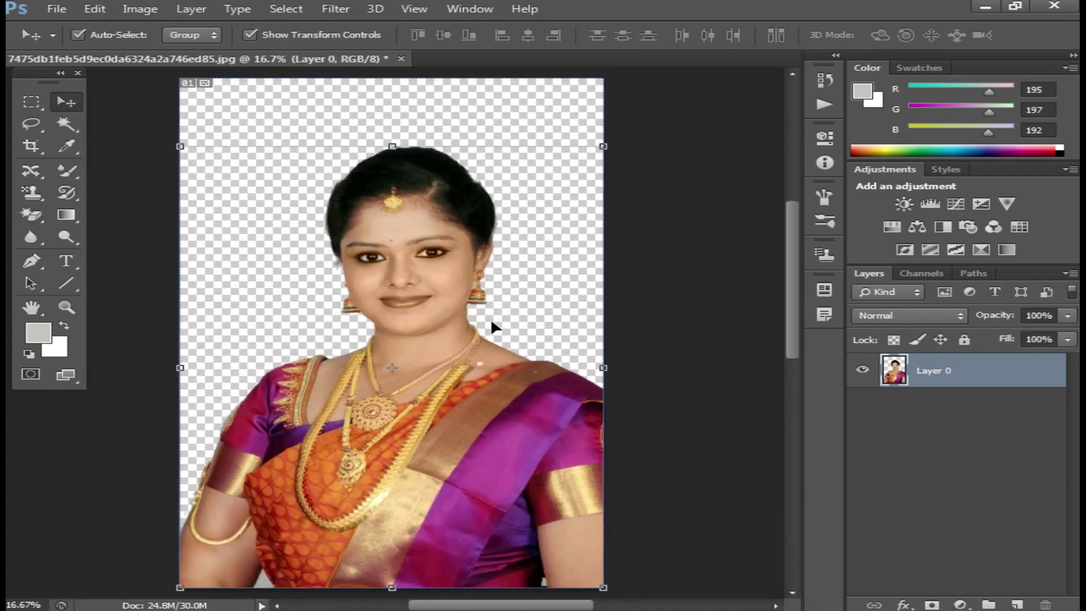
{"action": "mouse_move", "coordinate": [492, 346]}
{"action": "left_mouse_down"}
{"action": "mouse_move", "coordinate": [500, 321]}
{"action": "mouse_move", "coordinate": [507, 334]}
{"action": "left_mouse_up"}
{"action": "left_click", "coordinate": [28, 216]}
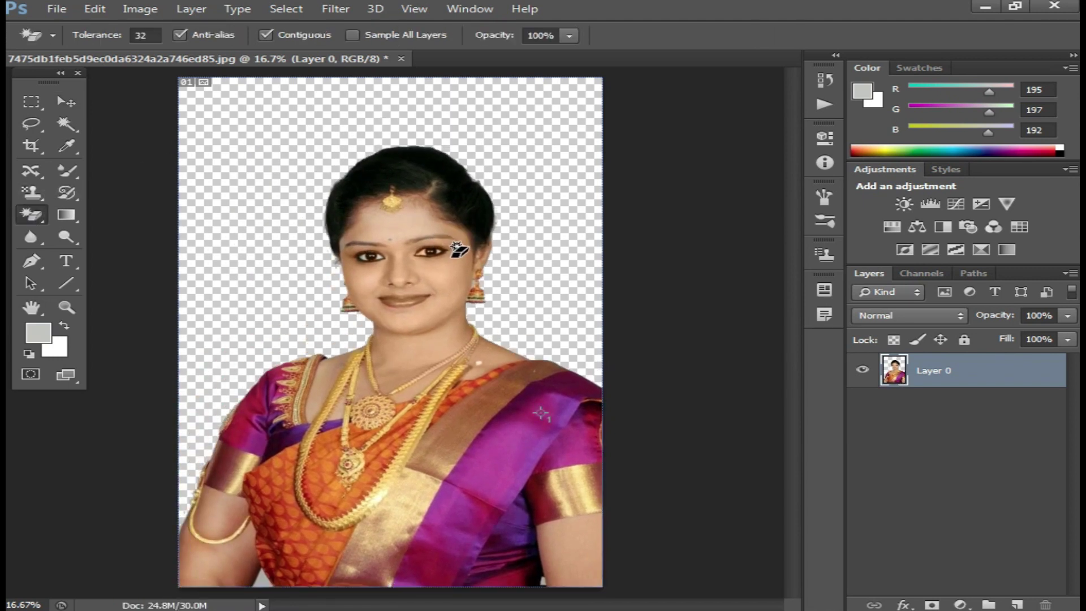
{"action": "left_click", "coordinate": [390, 229]}
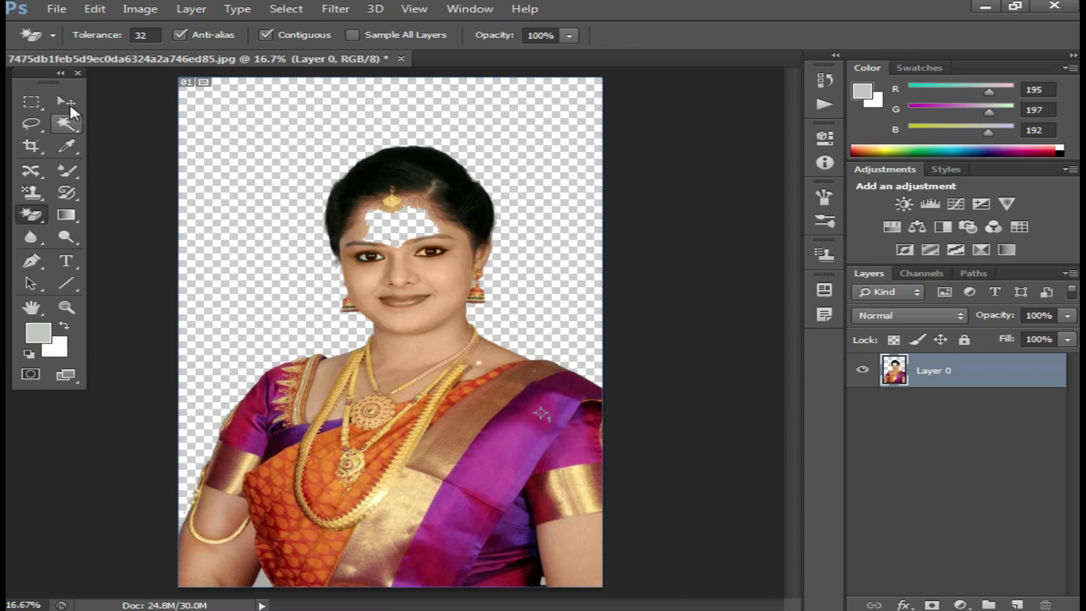
Test moving the portrait layer left, then undo everything back to the original grey backdrop.
{"action": "left_click", "coordinate": [70, 105]}
{"action": "left_click_drag", "start_coordinate": [506, 201], "coordinate": [407, 201]}
{"action": "key", "text": "ctrl+z"}
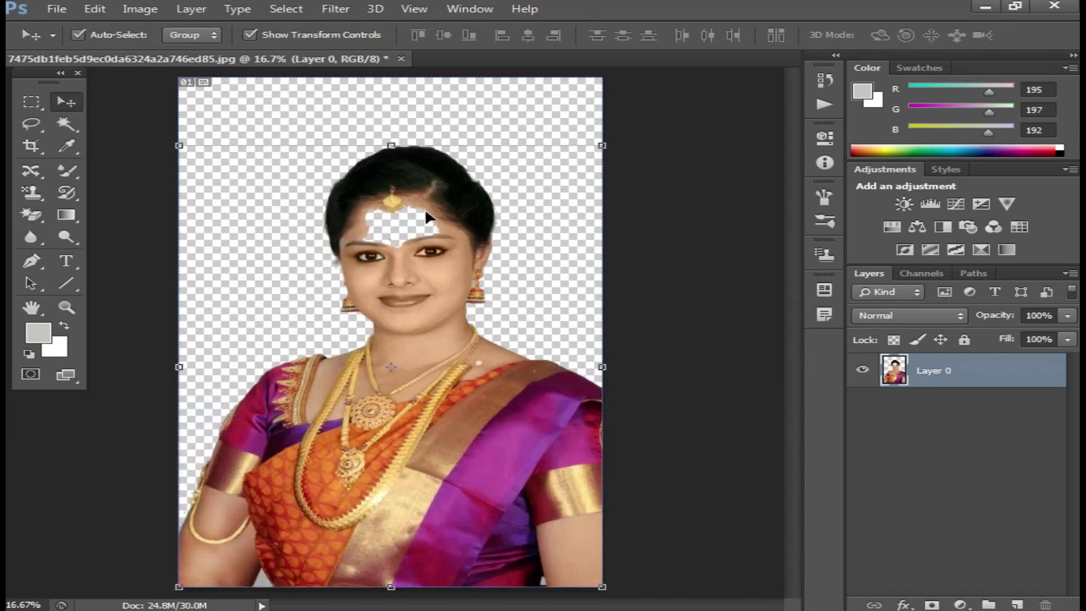
{"action": "key", "text": "ctrl+alt+z"}
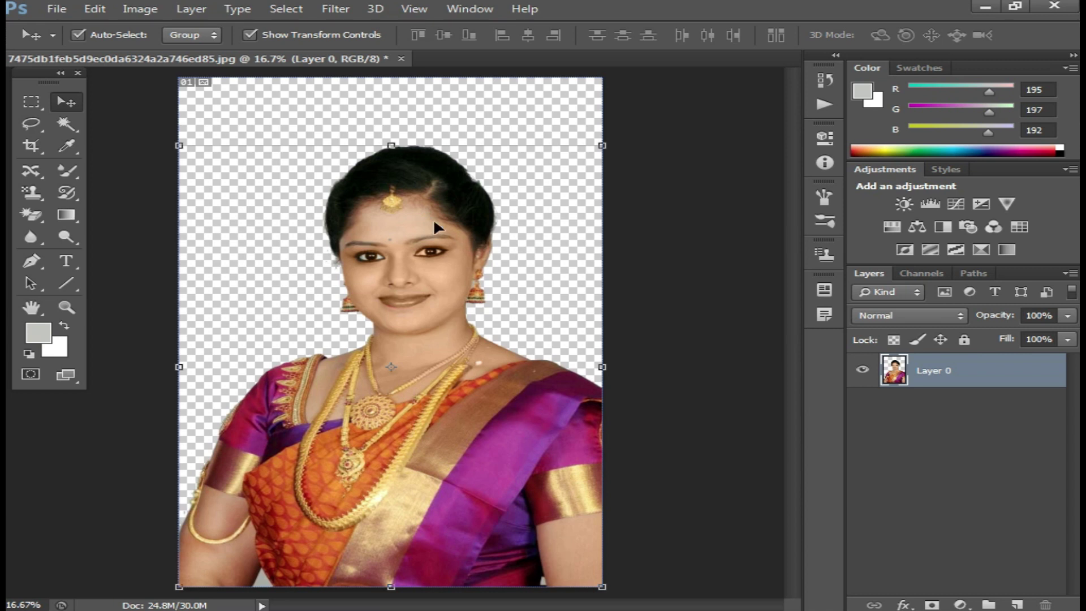
{"action": "key", "text": "ctrl+alt+z"}
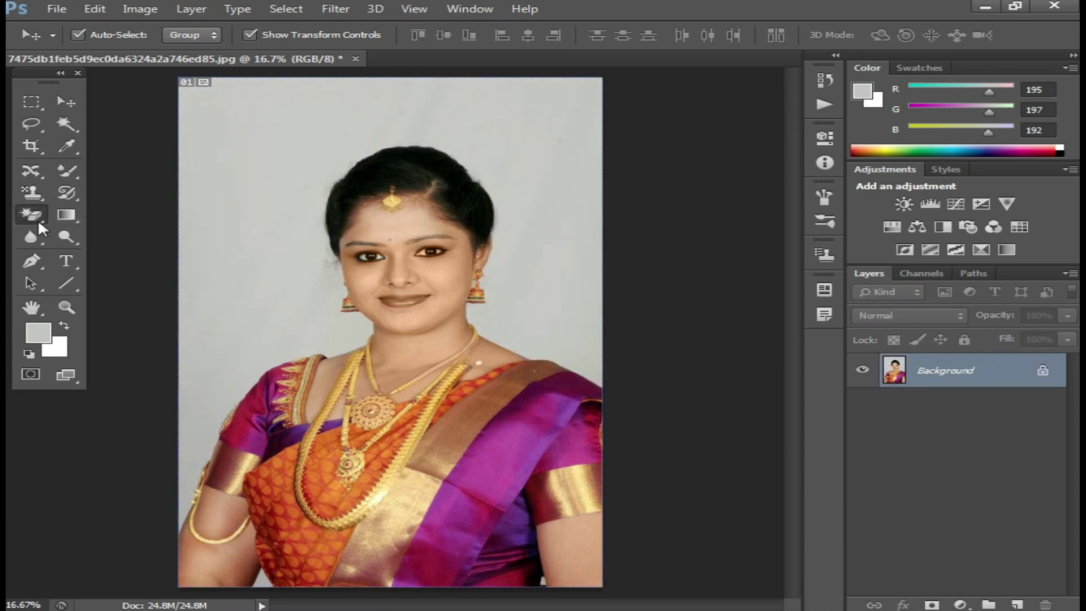
Test the Background Eraser on the backdrop beside the hair, neck and shoulder, then zoom in.
{"action": "left_click", "coordinate": [39, 219]}
{"action": "left_click", "coordinate": [154, 230]}
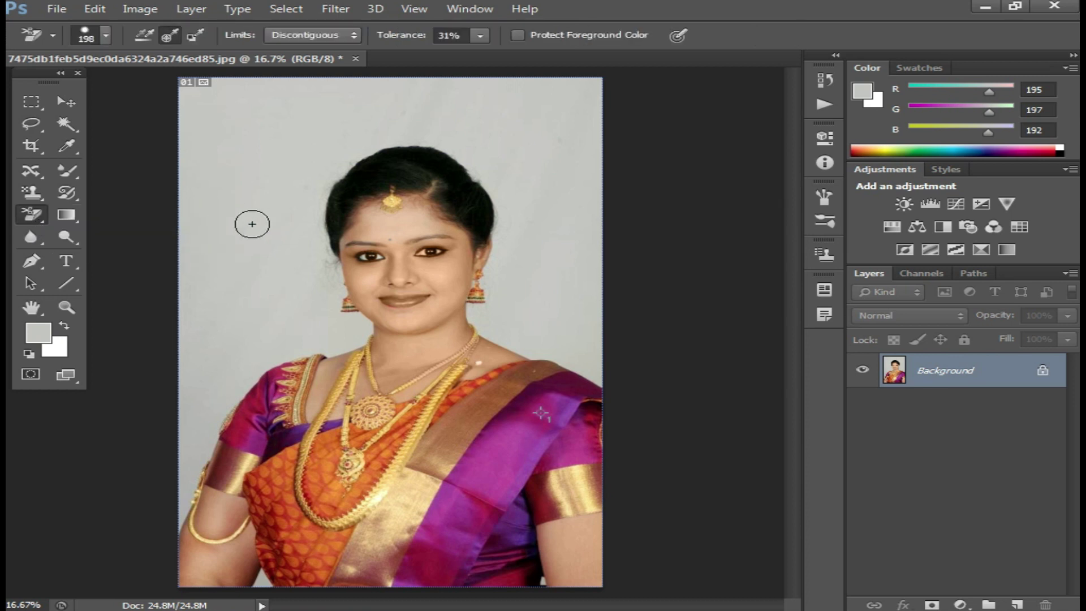
{"action": "mouse_move", "coordinate": [280, 171]}
{"action": "left_mouse_down"}
{"action": "mouse_move", "coordinate": [359, 327]}
{"action": "mouse_move", "coordinate": [368, 150]}
{"action": "mouse_move", "coordinate": [489, 186]}
{"action": "mouse_move", "coordinate": [478, 281]}
{"action": "mouse_move", "coordinate": [571, 385]}
{"action": "mouse_move", "coordinate": [602, 387]}
{"action": "left_mouse_up"}
{"action": "mouse_move", "coordinate": [362, 325]}
{"action": "left_mouse_down"}
{"action": "mouse_move", "coordinate": [334, 343]}
{"action": "mouse_move", "coordinate": [203, 520]}
{"action": "mouse_move", "coordinate": [191, 481]}
{"action": "mouse_move", "coordinate": [308, 299]}
{"action": "mouse_move", "coordinate": [279, 185]}
{"action": "left_mouse_up"}
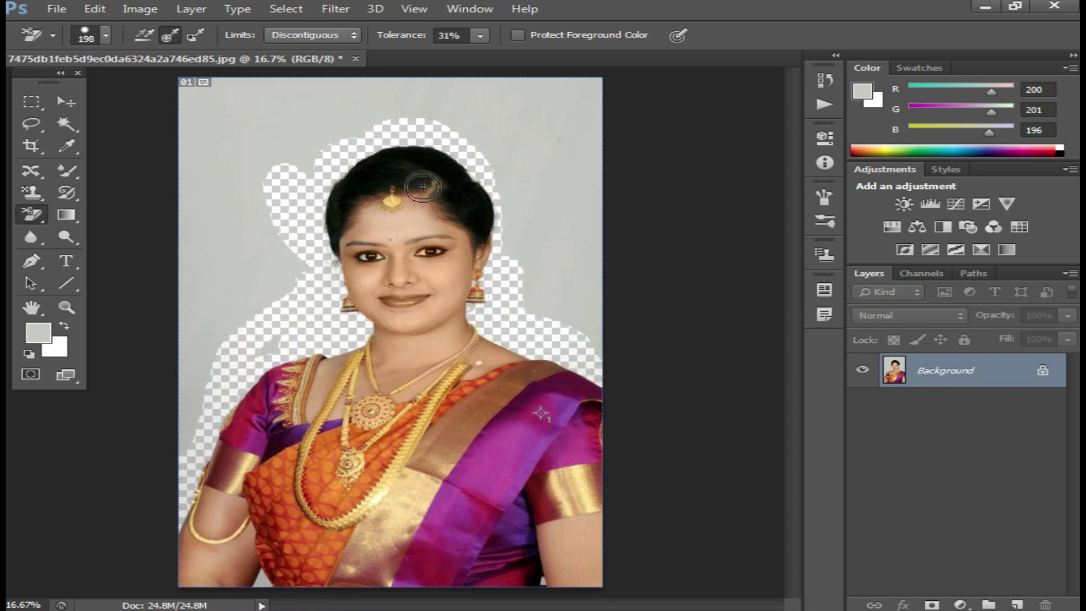
{"action": "left_click", "coordinate": [430, 261]}
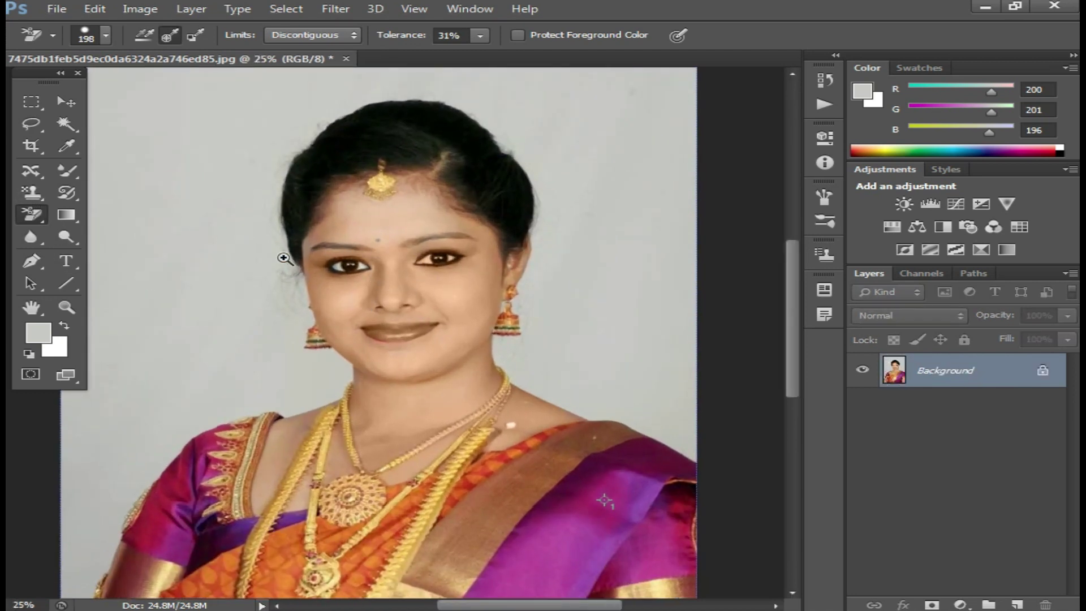
{"action": "left_click", "coordinate": [74, 220]}
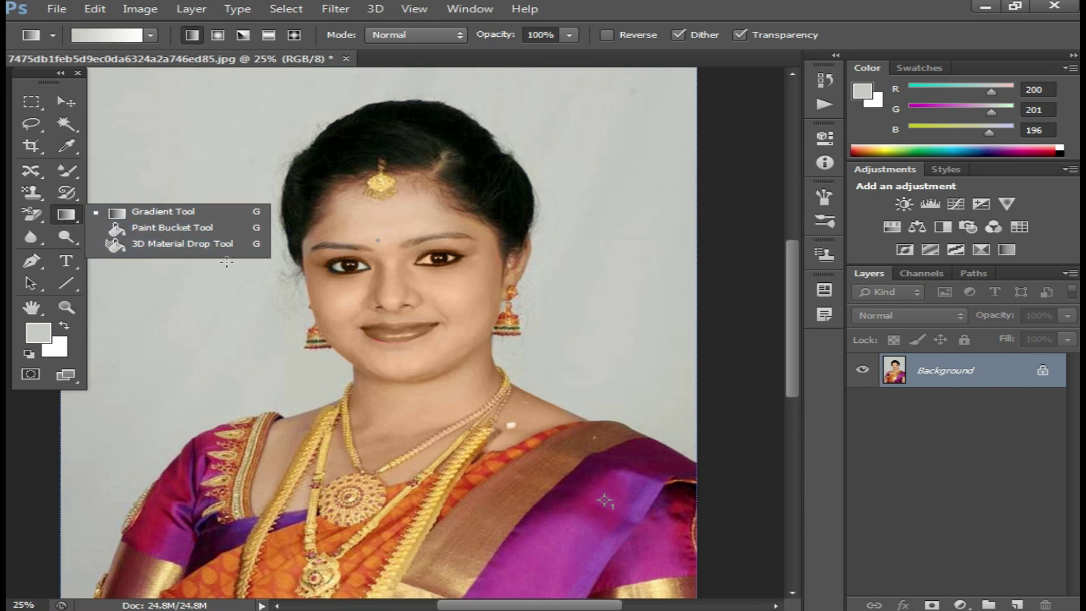
Select a rectangle on the backdrop left of the head and fill it with blue.
{"action": "left_click", "coordinate": [164, 212]}
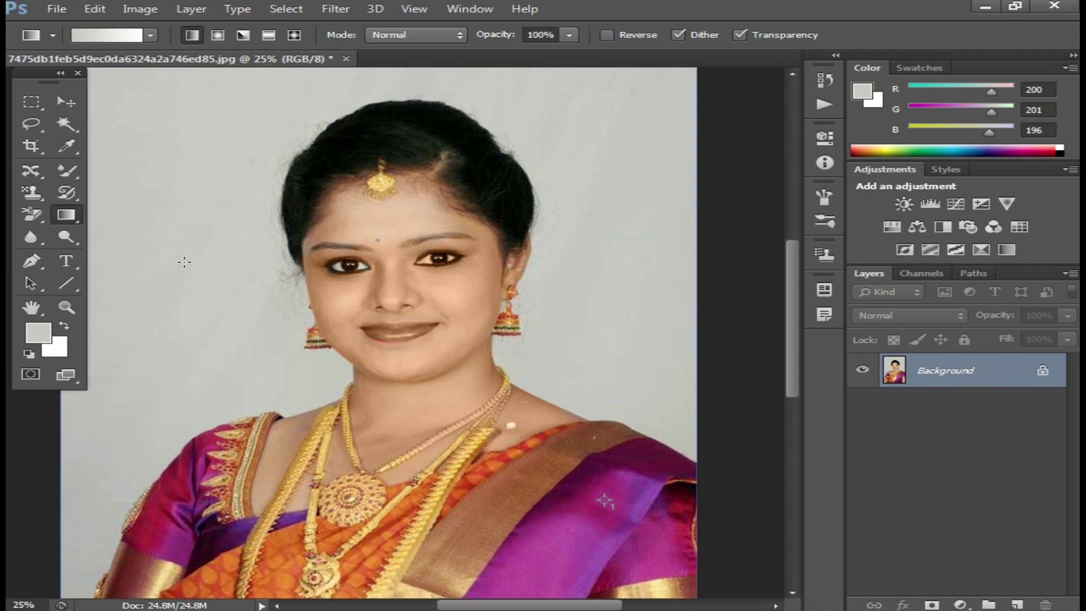
{"action": "key", "text": "m"}
{"action": "left_click_drag", "start_coordinate": [116, 120], "coordinate": [271, 247]}
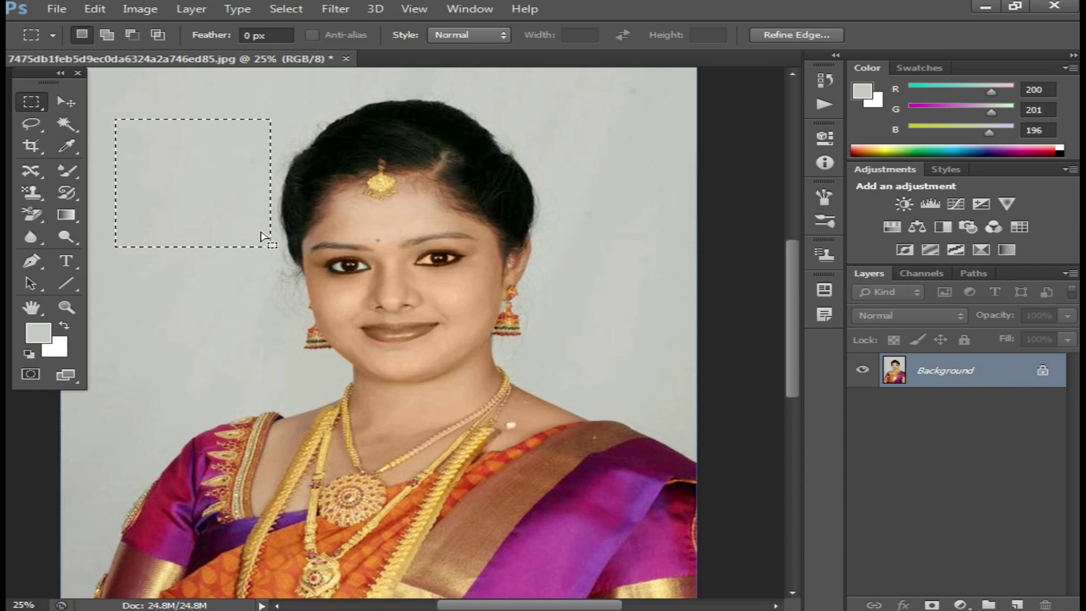
{"action": "key", "text": "shift+F5"}
{"action": "left_click", "coordinate": [968, 309]}
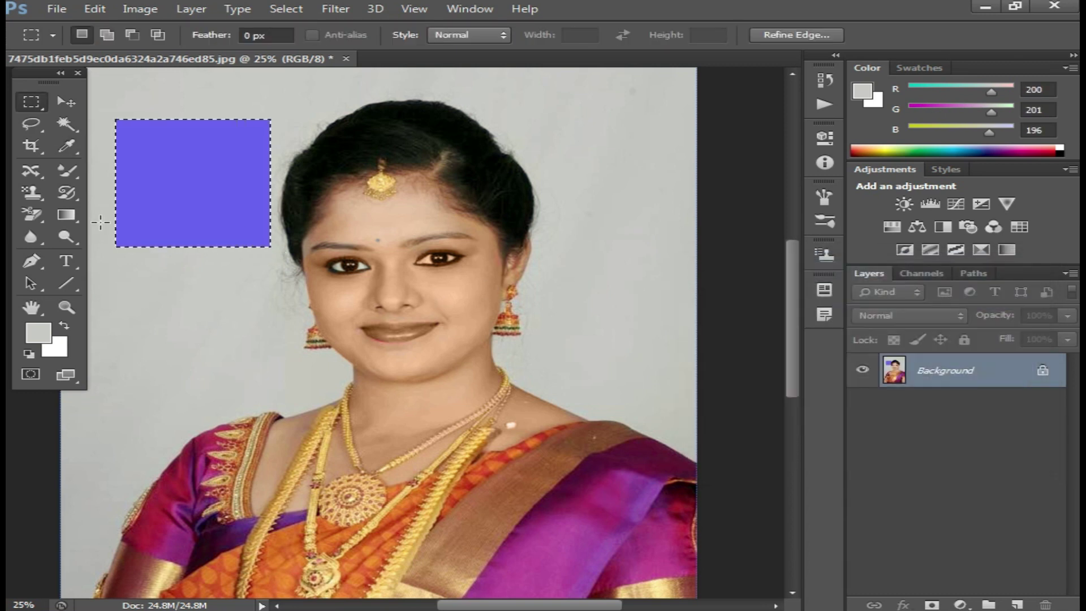
{"action": "key", "text": "ctrl+d"}
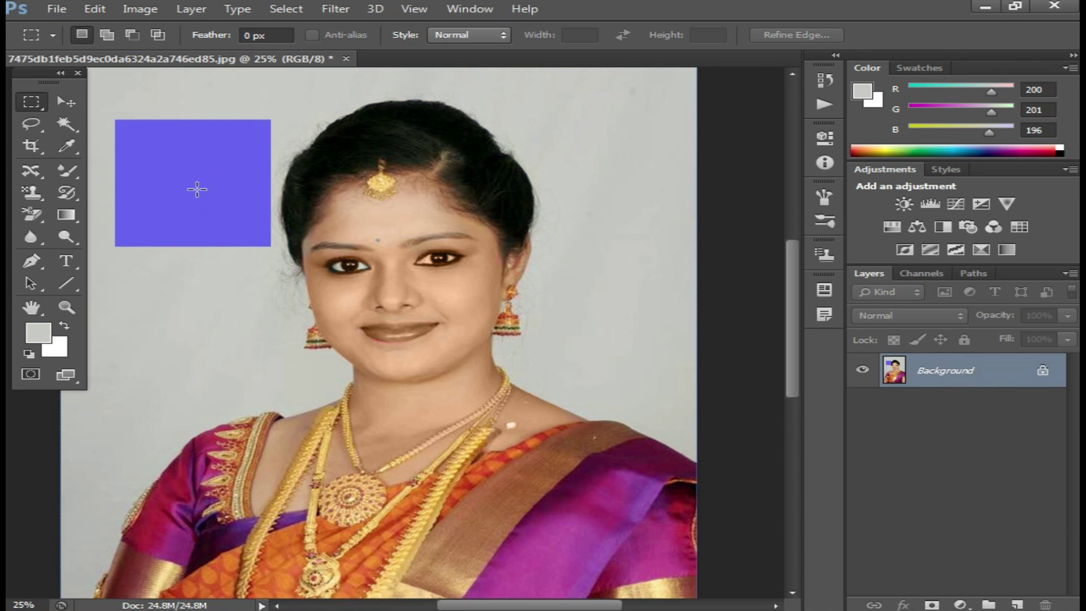
Reselect the square and test grey-to-white gradient fills inside it, undoing each.
{"action": "key", "text": "ctrl+shift+d"}
{"action": "key", "text": "g"}
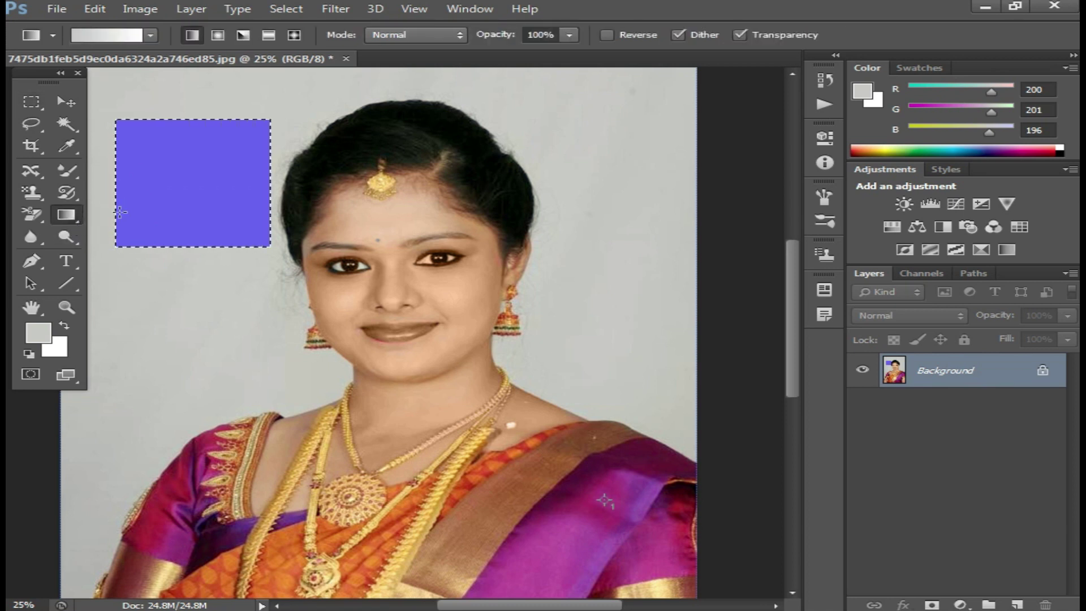
{"action": "left_click_drag", "start_coordinate": [160, 218], "coordinate": [350, 222]}
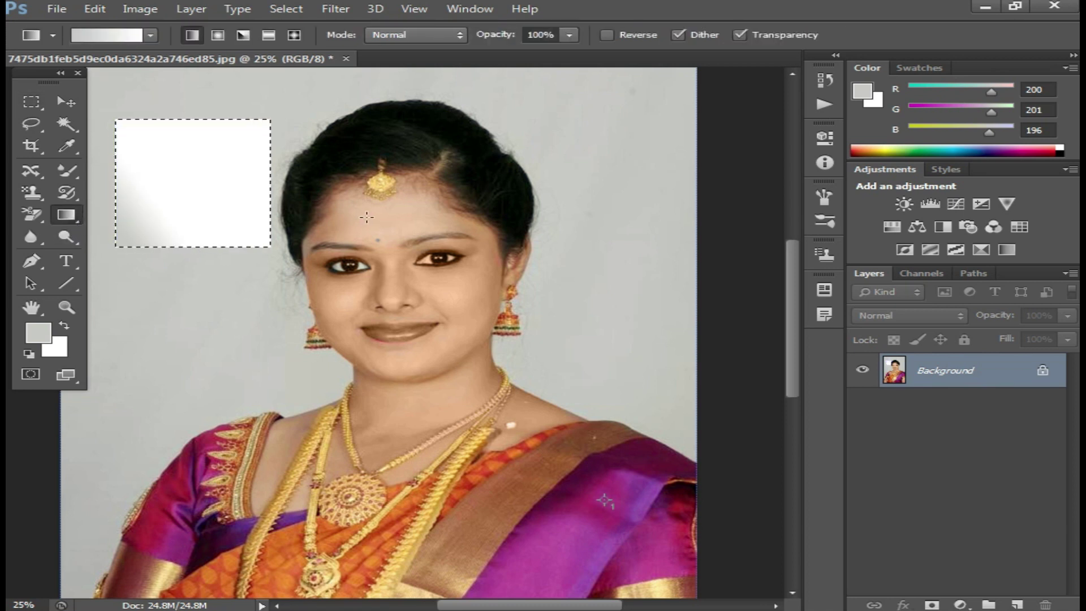
{"action": "key", "text": "ctrl+z"}
{"action": "left_click_drag", "start_coordinate": [179, 186], "coordinate": [329, 160]}
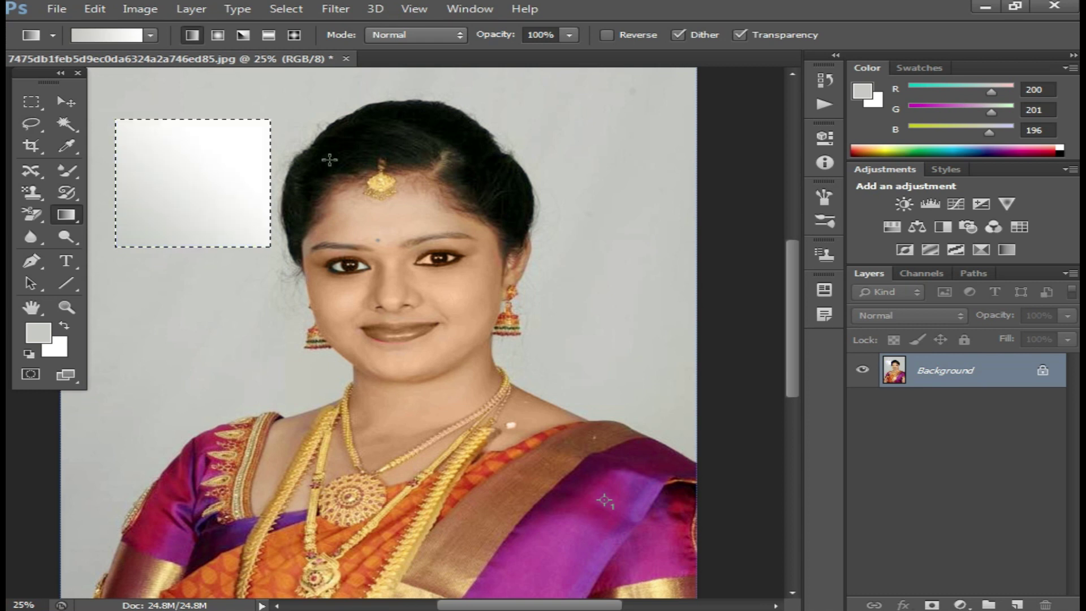
{"action": "key", "text": "ctrl+z"}
Try blue-red-yellow and red-to-yellow diagonal gradients, undo them, and deselect the blue square.
{"action": "left_click", "coordinate": [152, 35]}
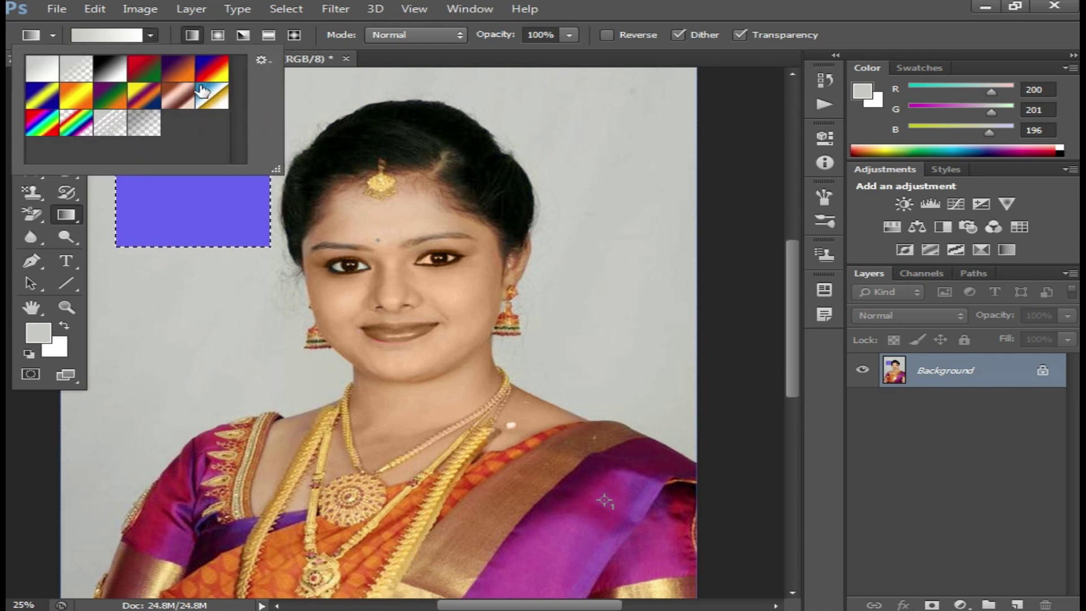
{"action": "left_click", "coordinate": [212, 69]}
{"action": "left_click", "coordinate": [174, 205]}
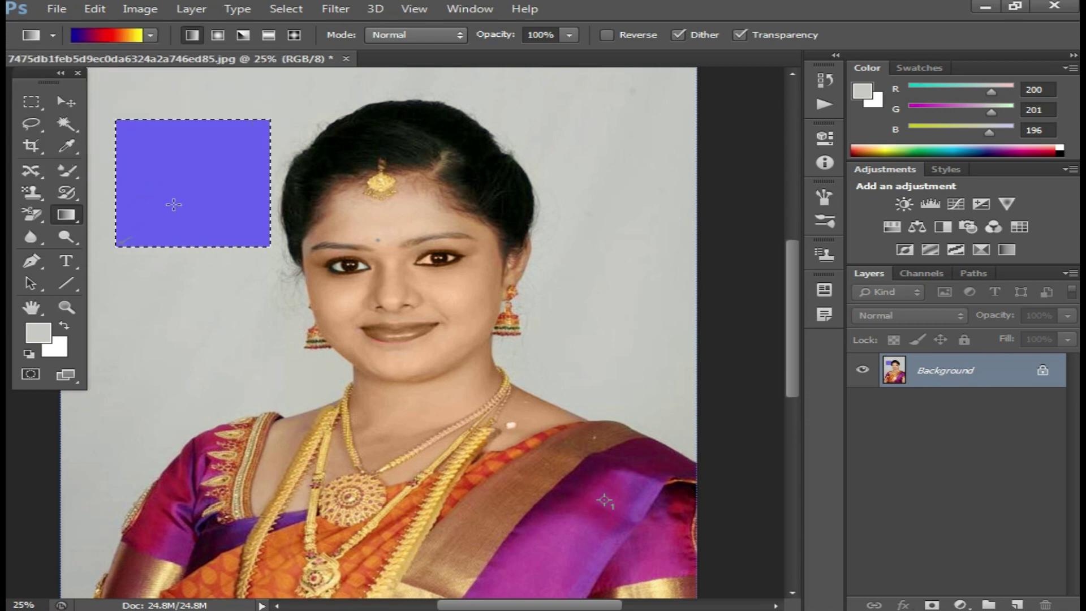
{"action": "left_click_drag", "start_coordinate": [120, 242], "coordinate": [174, 205]}
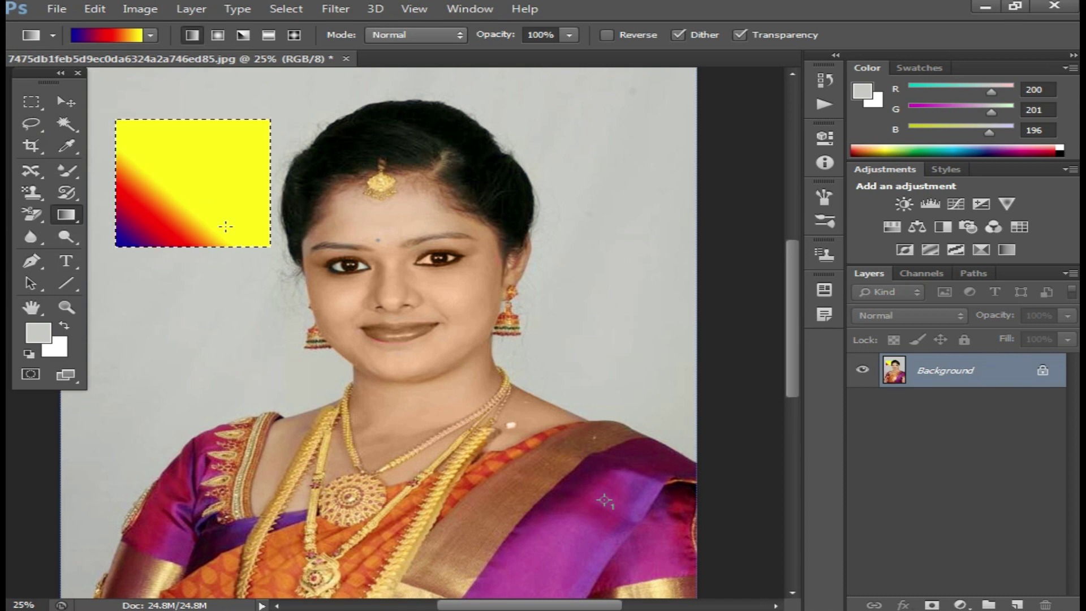
{"action": "key", "text": "ctrl+z"}
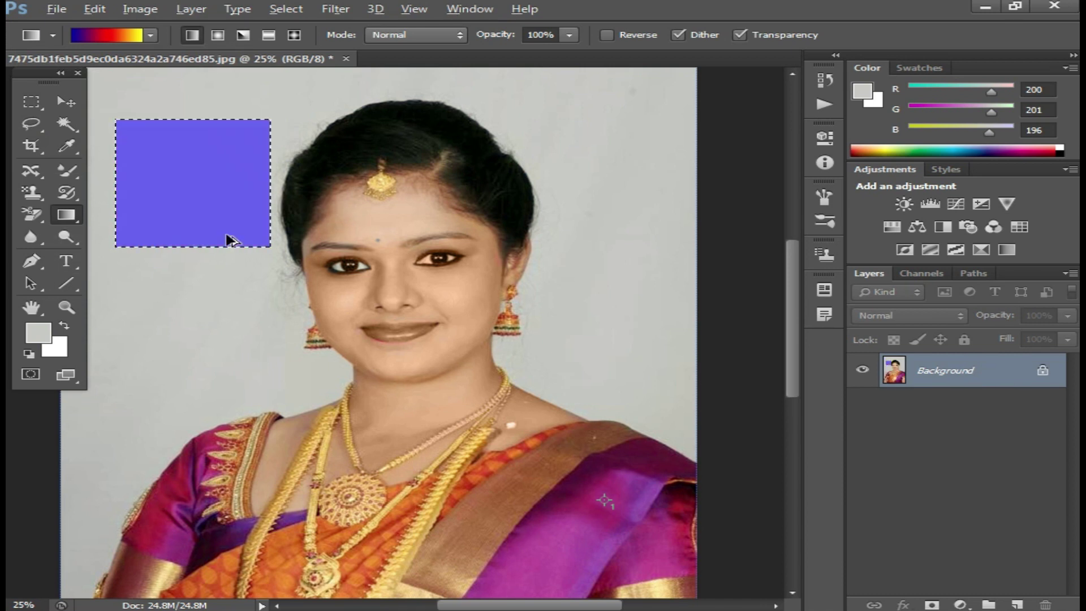
{"action": "left_click_drag", "start_coordinate": [148, 393], "coordinate": [391, 278]}
{"action": "key", "text": "ctrl+z"}
{"action": "key", "text": "m"}
{"action": "key", "text": "ctrl+d"}
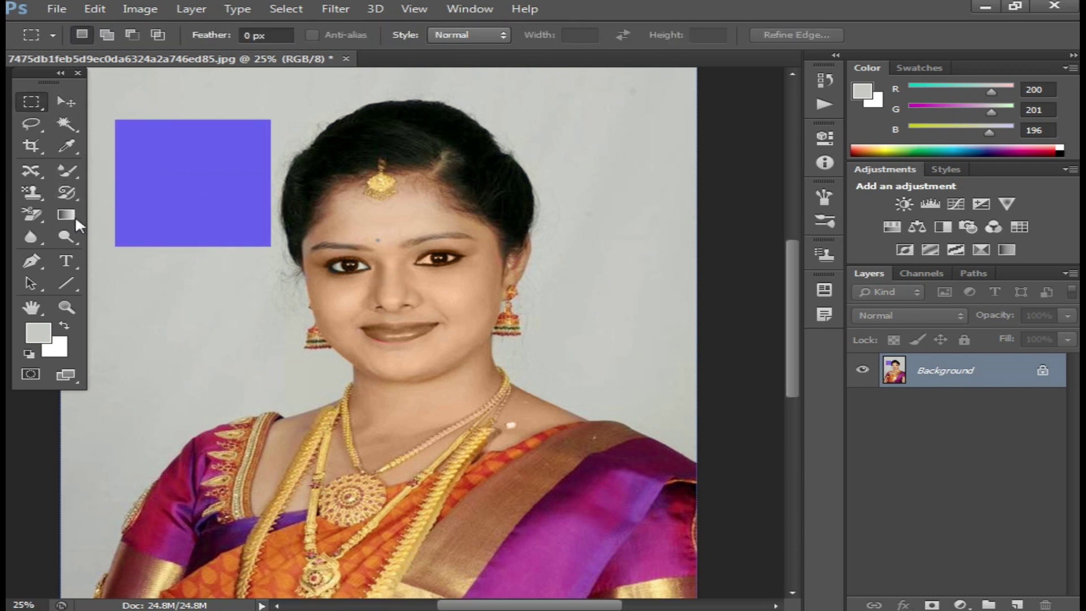
Try several blue-red-yellow gradients across the canvas at different angles, undoing each.
{"action": "left_click", "coordinate": [75, 219]}
{"action": "left_click_drag", "start_coordinate": [169, 350], "coordinate": [234, 334]}
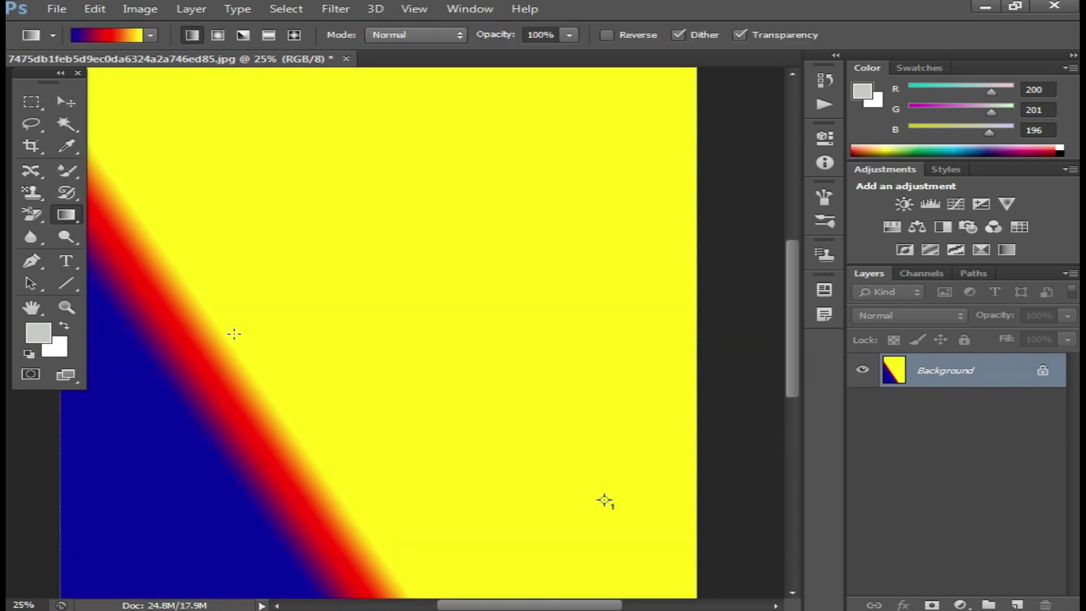
{"action": "left_click", "coordinate": [379, 339], "text": "alt"}
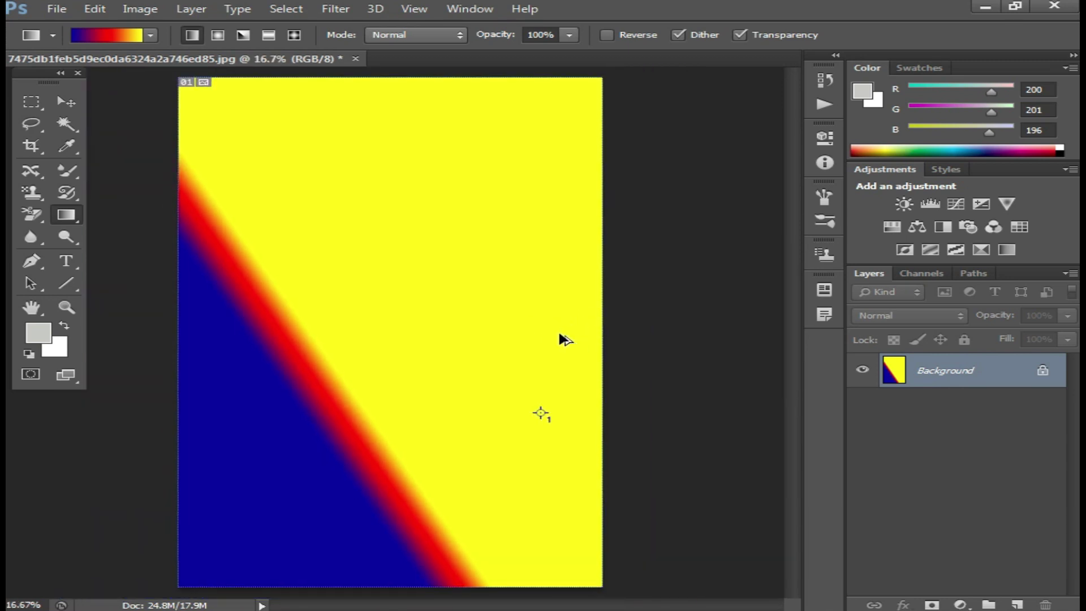
{"action": "key", "text": "ctrl+z"}
{"action": "left_click_drag", "start_coordinate": [422, 294], "coordinate": [616, 320]}
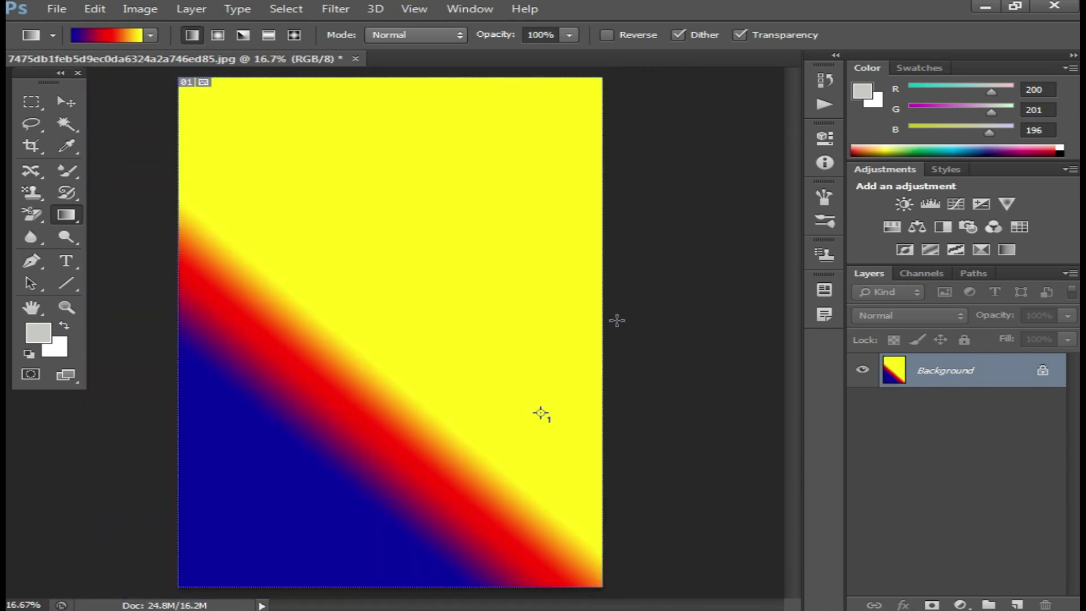
{"action": "key", "text": "ctrl+z"}
{"action": "left_click_drag", "start_coordinate": [319, 390], "coordinate": [347, 324]}
{"action": "key", "text": "ctrl+z"}
{"action": "left_click_drag", "start_coordinate": [206, 368], "coordinate": [428, 175]}
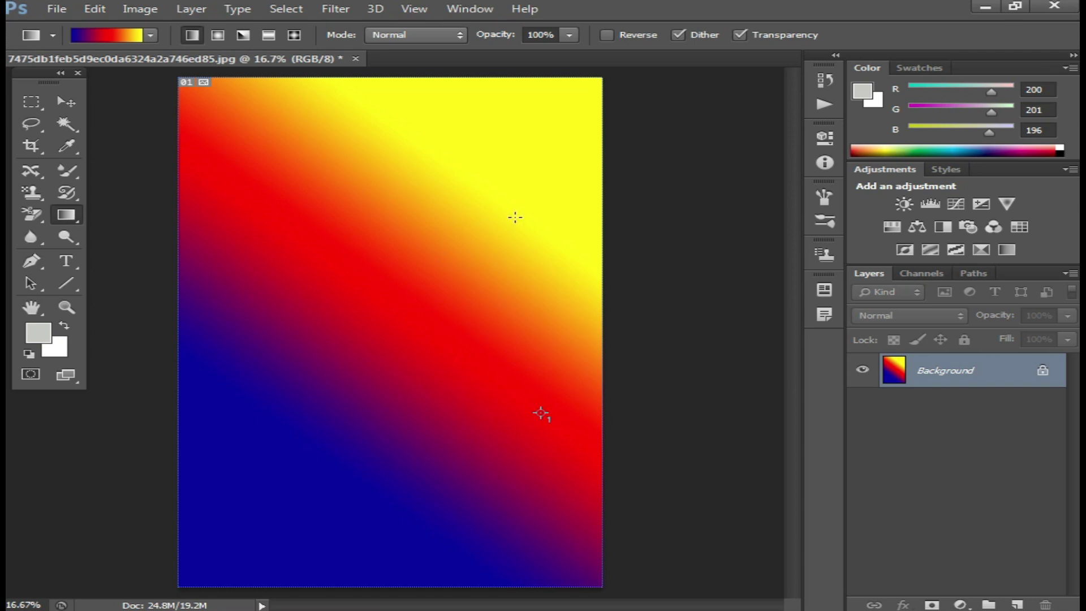
{"action": "key", "text": "ctrl+z"}
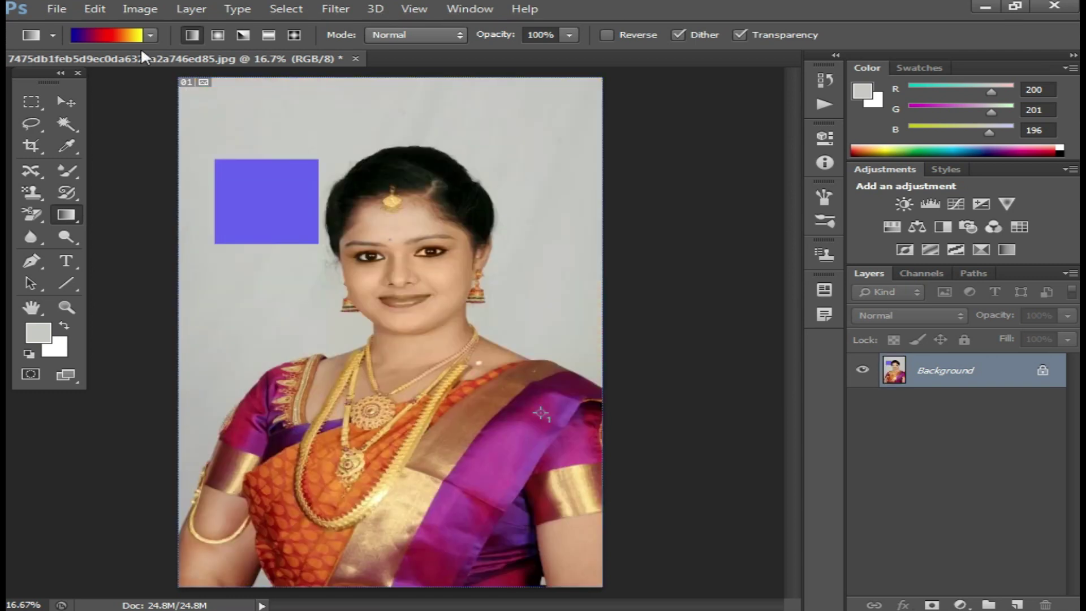
Apply a light diagonal grey-to-white gradient preset, then undo it.
{"action": "left_click", "coordinate": [150, 35]}
{"action": "left_click", "coordinate": [43, 78]}
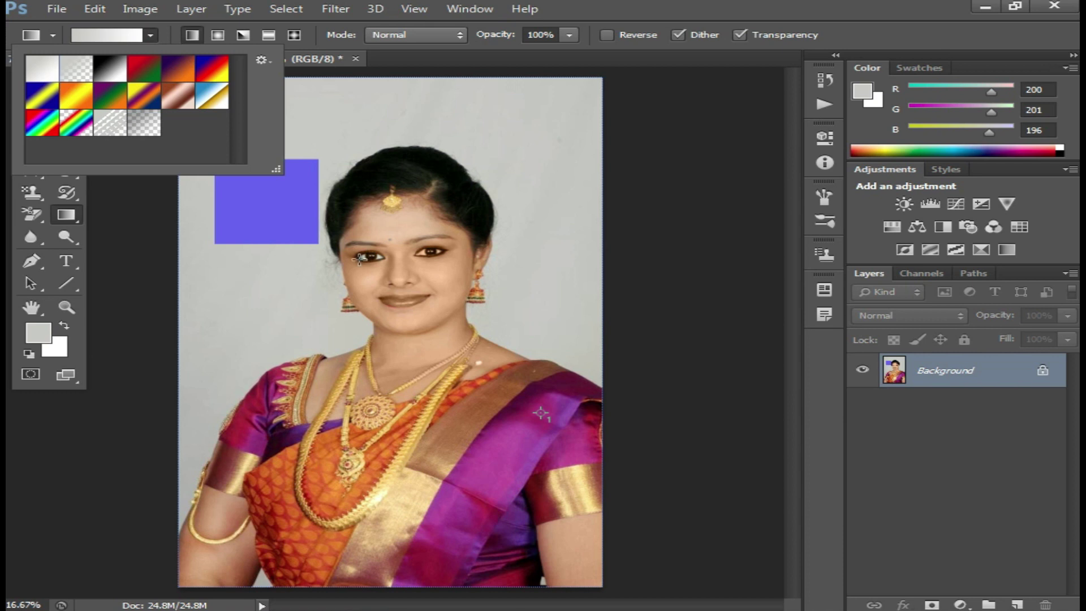
{"action": "left_click", "coordinate": [359, 260]}
{"action": "left_click_drag", "start_coordinate": [198, 400], "coordinate": [448, 224]}
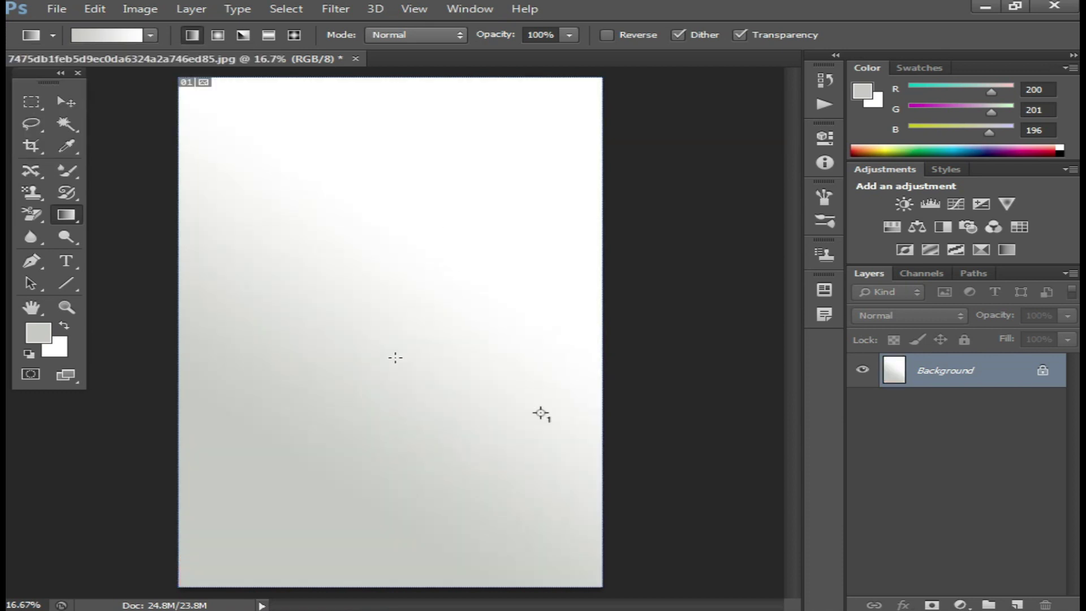
{"action": "key", "text": "ctrl+z"}
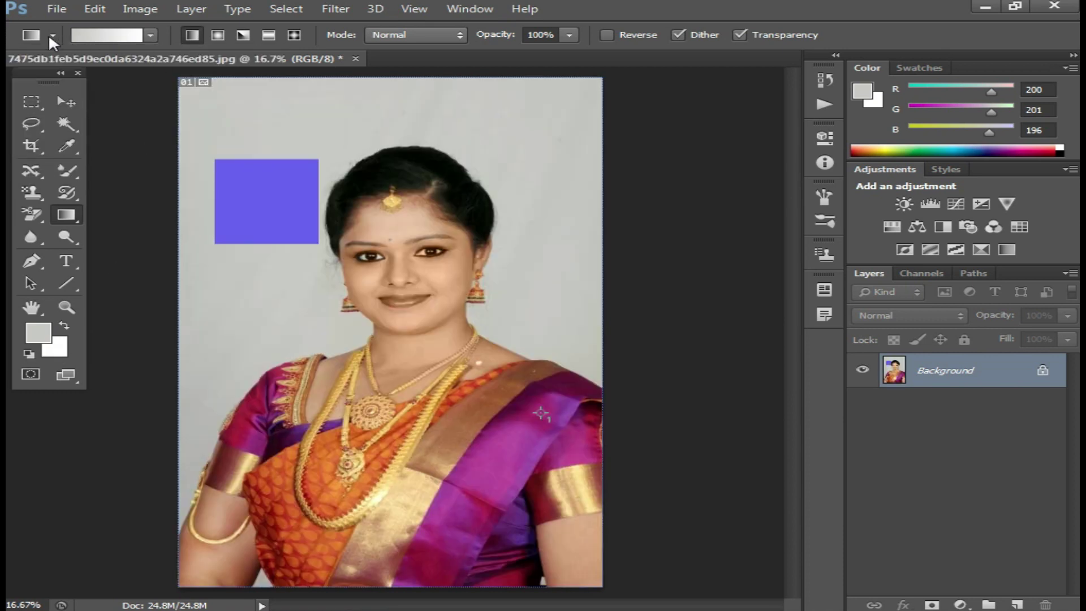
Drag the blue-to-gold gradient diagonally across the photo twice, undoing each.
{"action": "left_click", "coordinate": [52, 37]}
{"action": "left_click", "coordinate": [152, 34]}
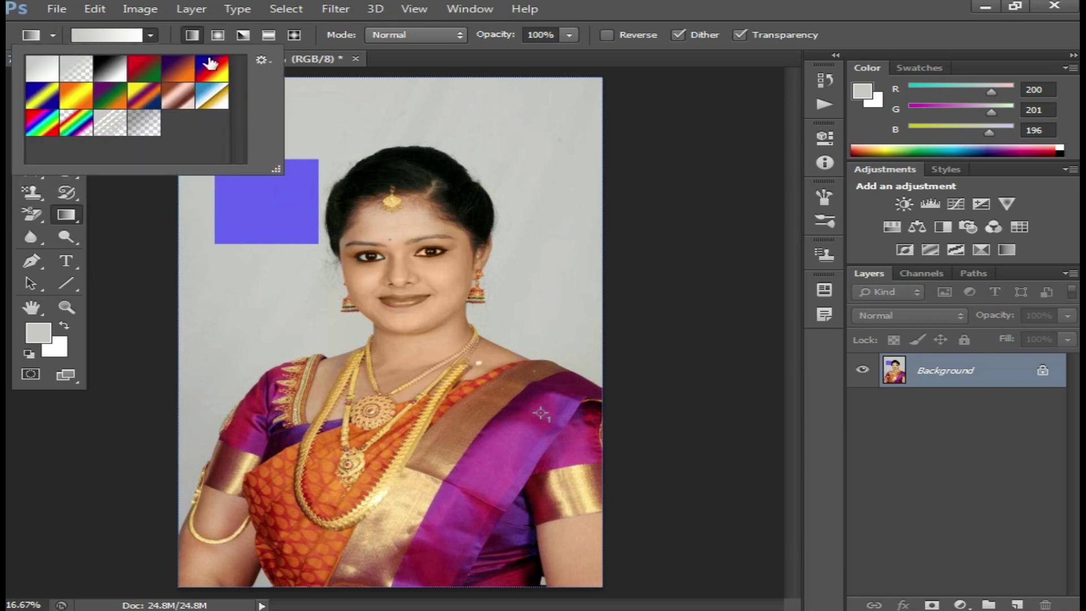
{"action": "left_click", "coordinate": [218, 100]}
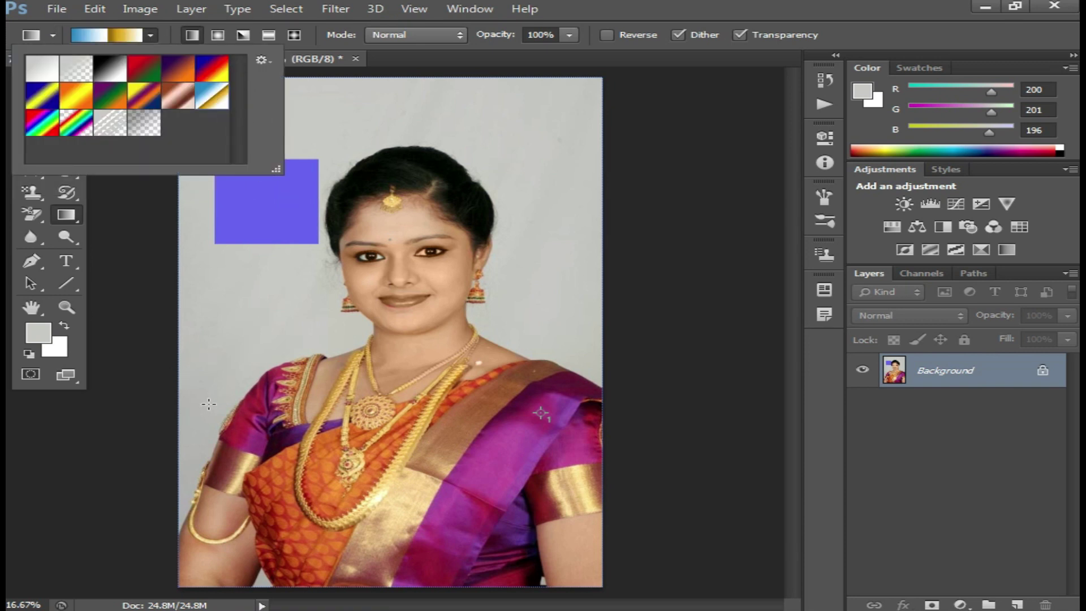
{"action": "left_click_drag", "start_coordinate": [209, 404], "coordinate": [463, 303]}
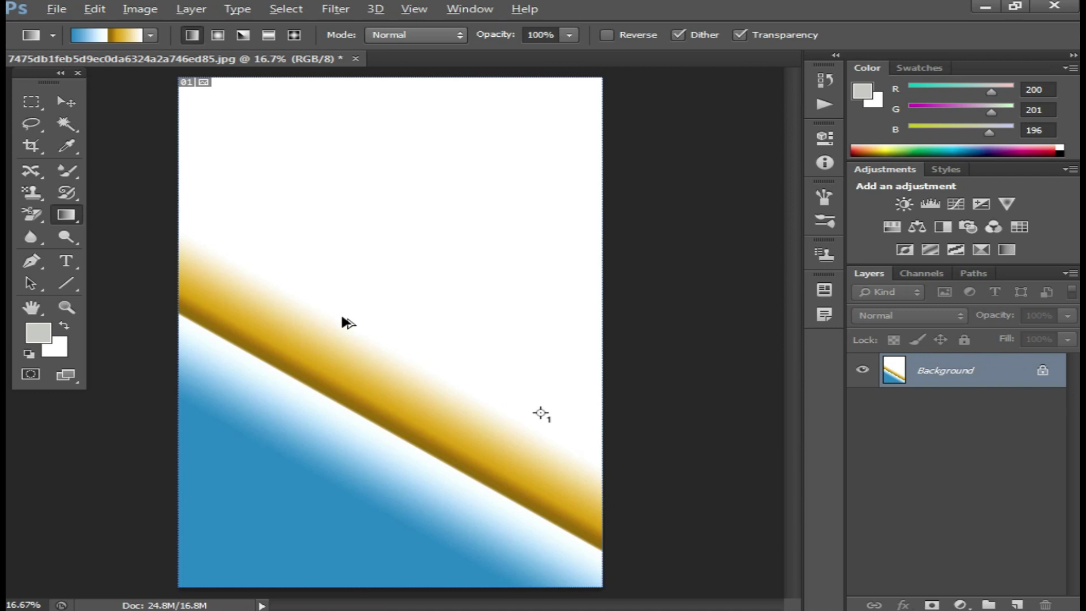
{"action": "key", "text": "ctrl+z"}
{"action": "left_click_drag", "start_coordinate": [224, 367], "coordinate": [467, 169]}
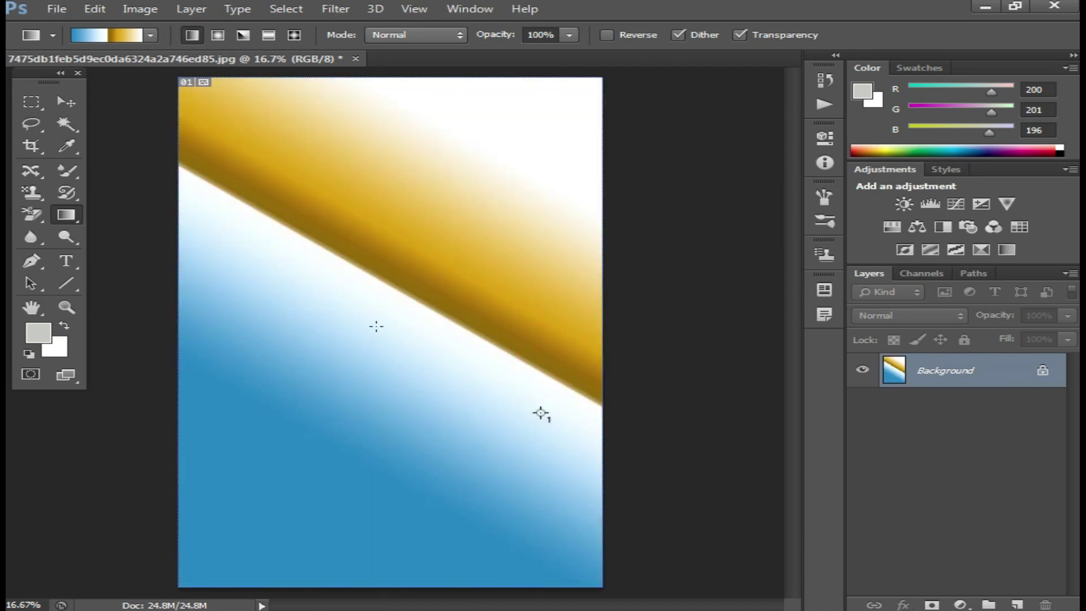
{"action": "key", "text": "ctrl+z"}
Apply the yellow-violet-orange-blue multicolour gradient diagonally, then undo it.
{"action": "left_click", "coordinate": [150, 37]}
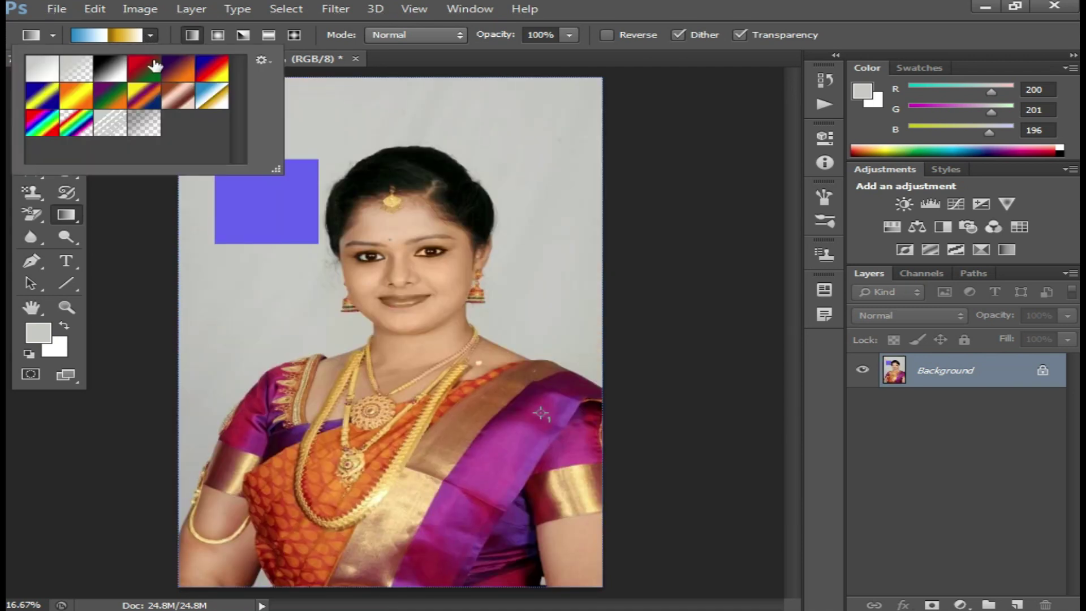
{"action": "left_click", "coordinate": [146, 96]}
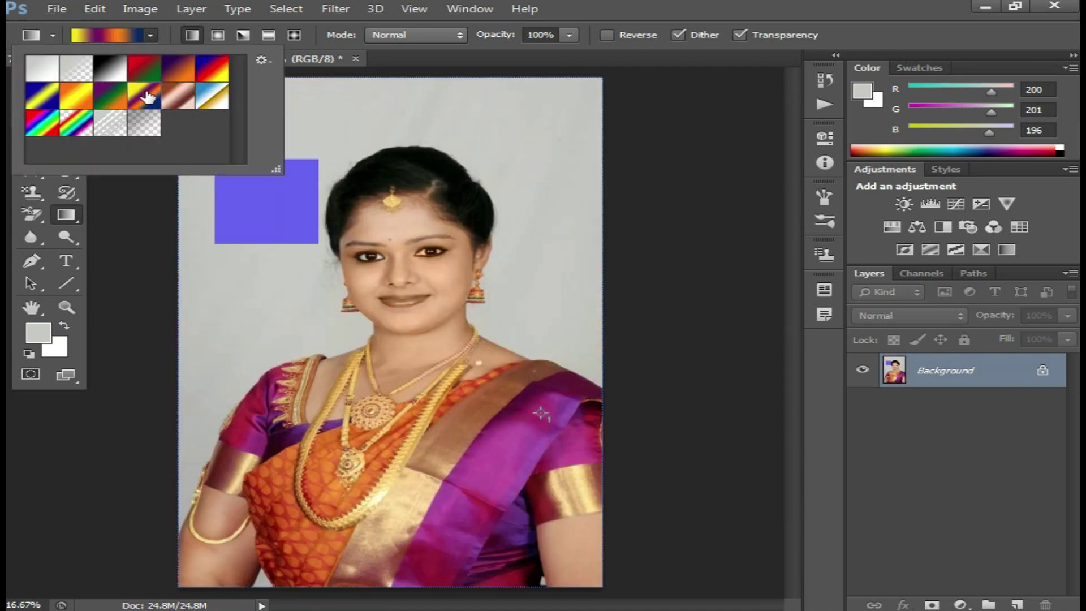
{"action": "left_click", "coordinate": [208, 396]}
{"action": "left_click_drag", "start_coordinate": [208, 395], "coordinate": [455, 299]}
{"action": "key", "text": "ctrl+z"}
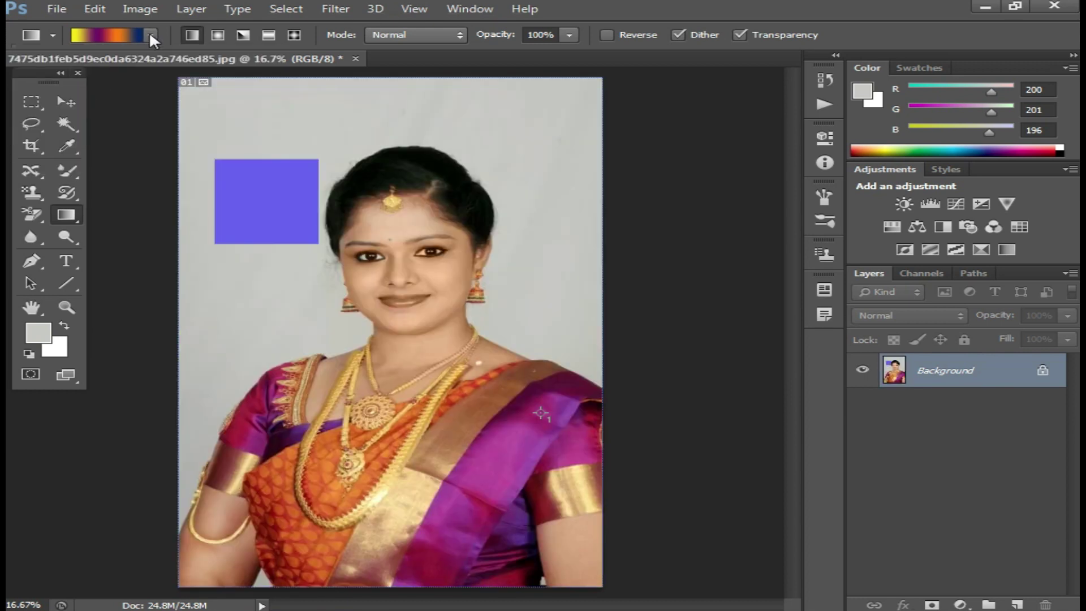
Fill the photo with a diagonal purple-green-orange gradient, then undo it.
{"action": "left_click", "coordinate": [150, 36]}
{"action": "left_click", "coordinate": [109, 95]}
{"action": "left_click", "coordinate": [208, 400]}
{"action": "left_click_drag", "start_coordinate": [208, 400], "coordinate": [334, 248]}
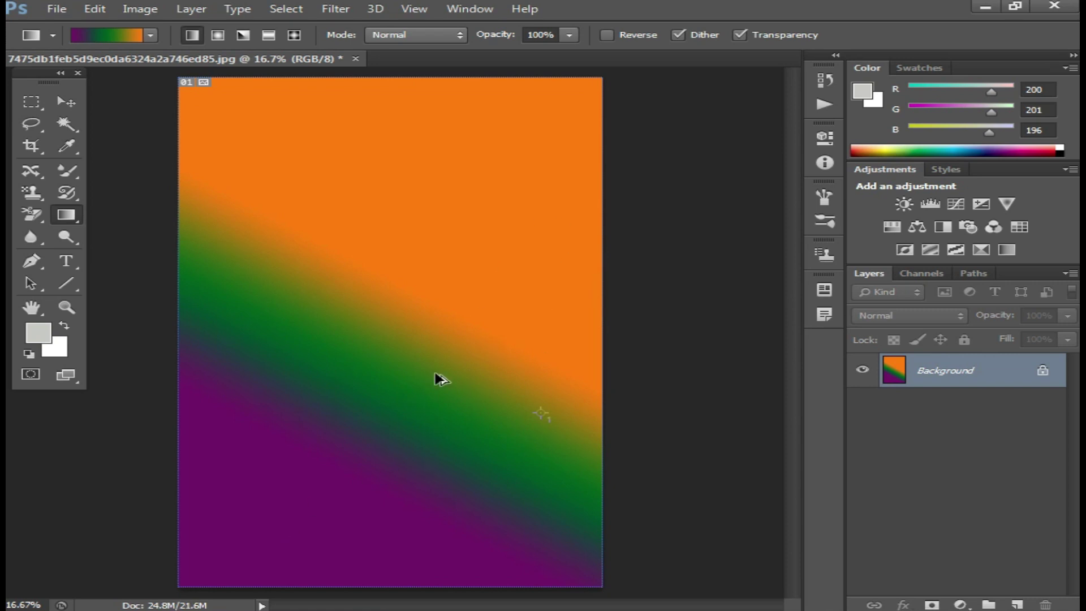
{"action": "key", "text": "ctrl+z"}
Use the Paint Bucket to cover the blue square with the grey background colour.
{"action": "right_click", "coordinate": [74, 215]}
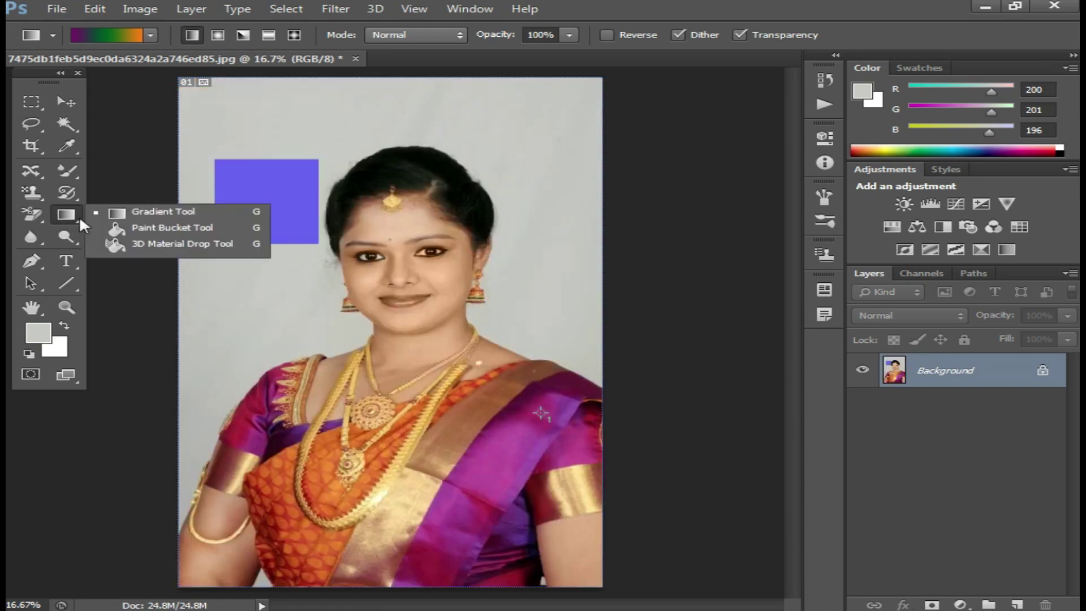
{"action": "left_click", "coordinate": [192, 228]}
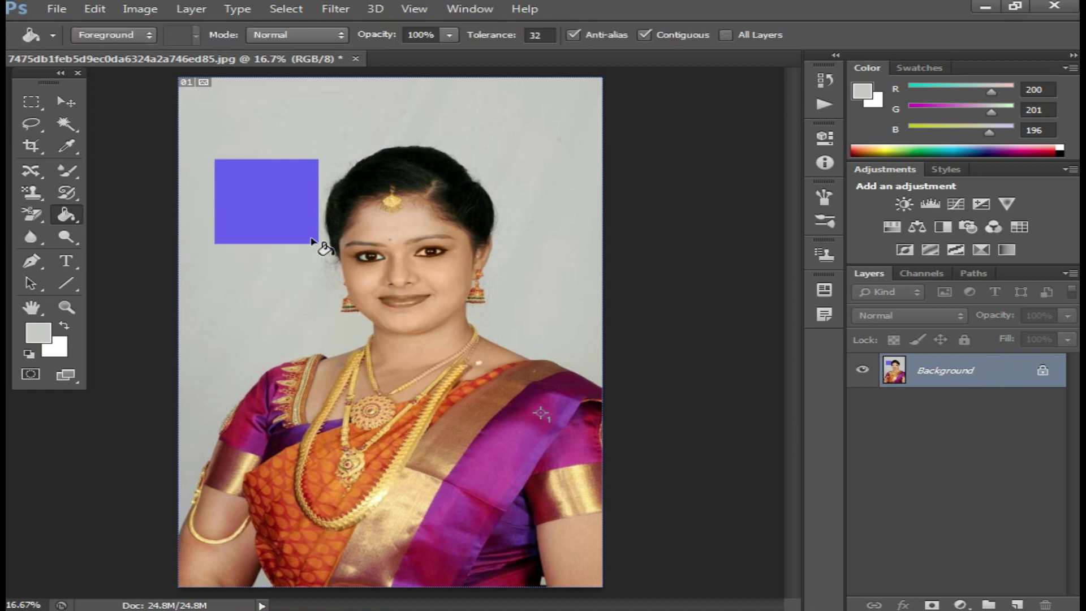
{"action": "left_click", "coordinate": [275, 214]}
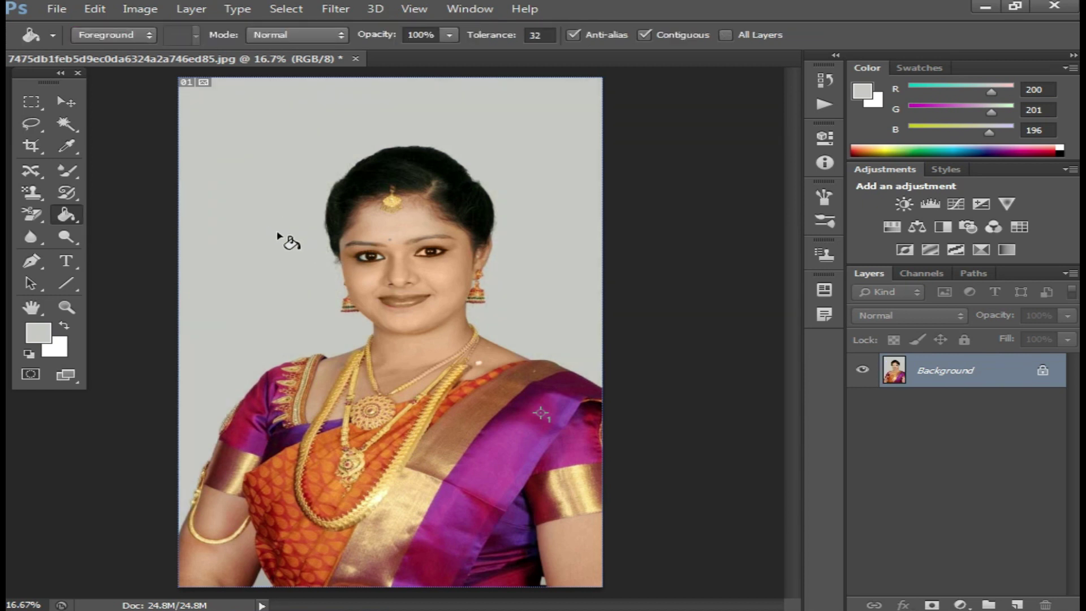
Test a grey fill on the face skin, undo it, and open the foreground colour picker.
{"action": "left_click", "coordinate": [427, 356]}
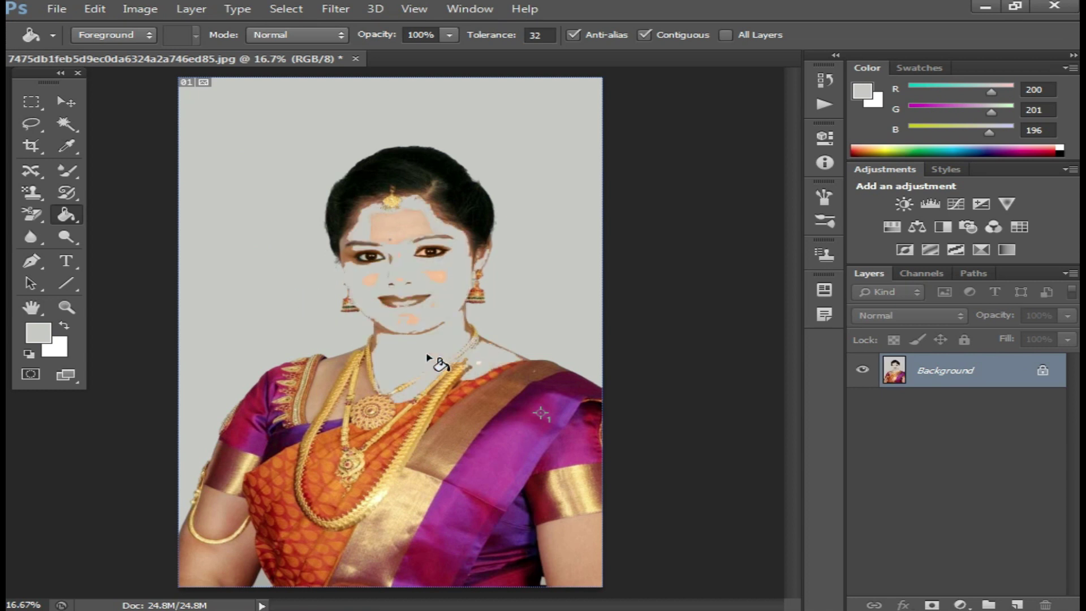
{"action": "key", "text": "ctrl+z"}
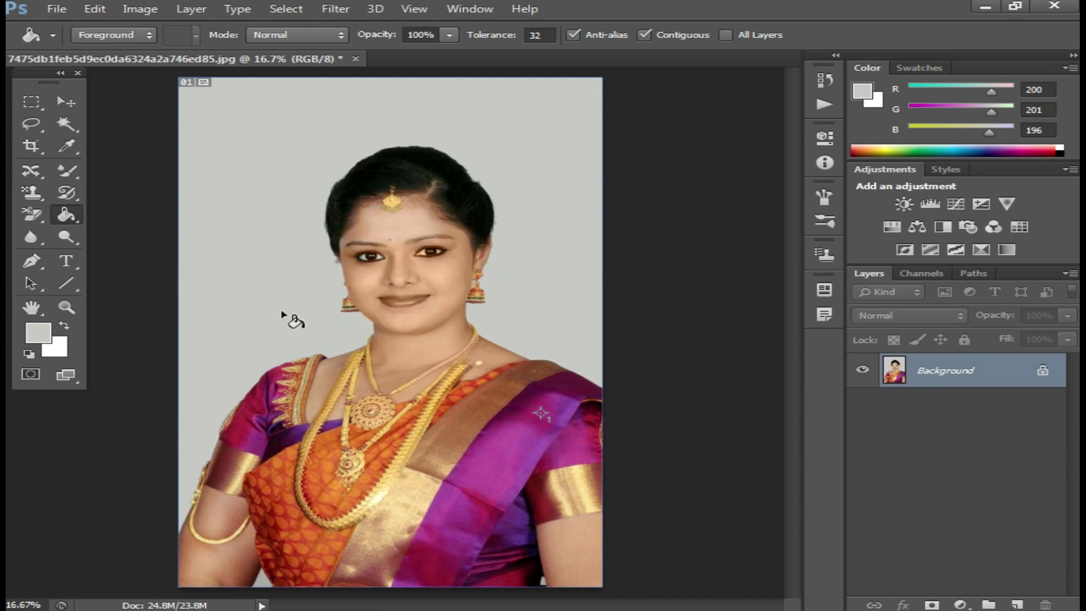
{"action": "left_click", "coordinate": [31, 335]}
Set the foreground colour to pure red (ff0000) and test a neck fill, undoing it.
{"action": "left_click", "coordinate": [724, 245]}
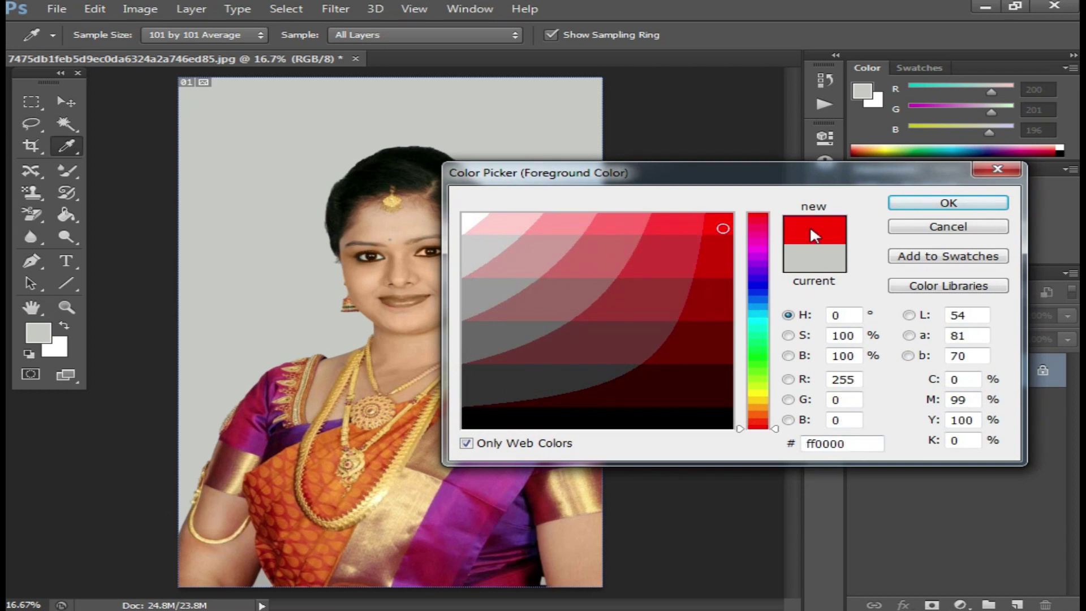
{"action": "left_click", "coordinate": [948, 203]}
{"action": "left_click", "coordinate": [433, 355]}
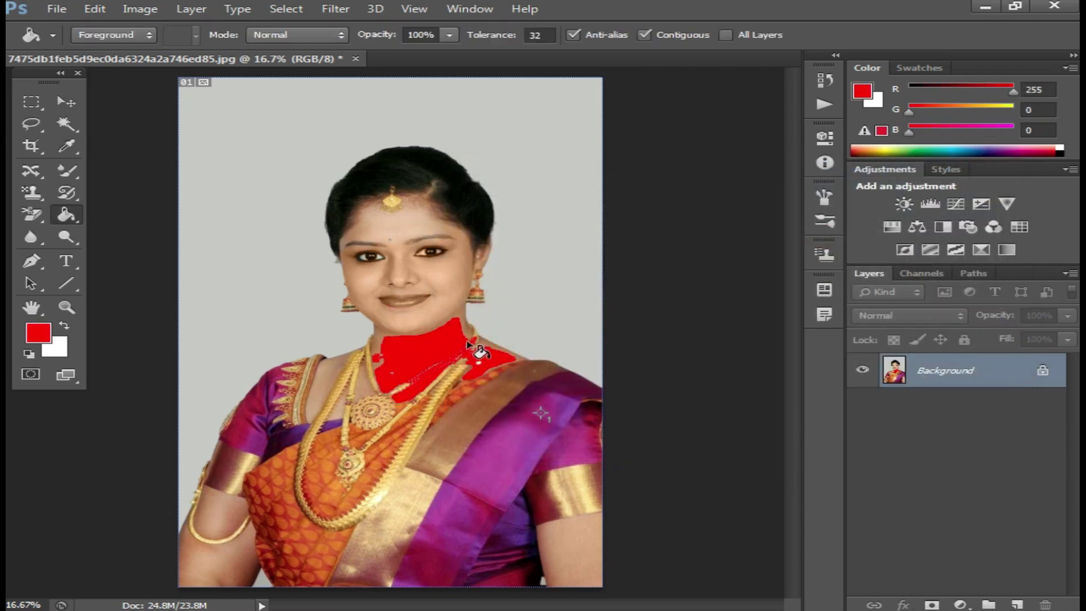
{"action": "key", "text": "ctrl+z"}
Fill both forearms with red, replacing an oversized sleeve fill.
{"action": "left_click", "coordinate": [581, 555]}
{"action": "key", "text": "ctrl+z"}
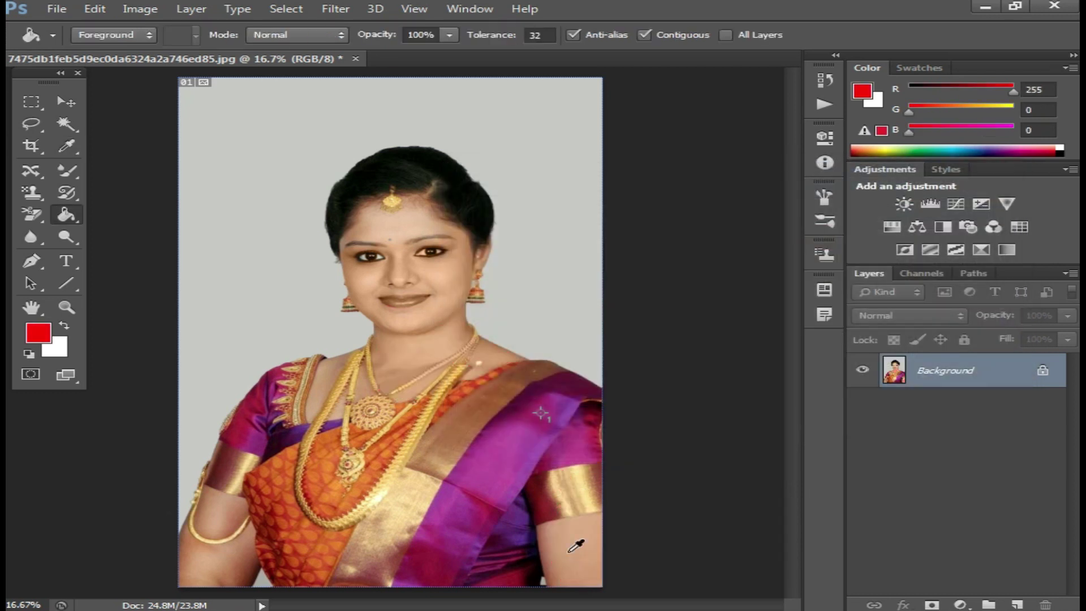
{"action": "left_click", "coordinate": [598, 538]}
{"action": "left_click", "coordinate": [564, 544]}
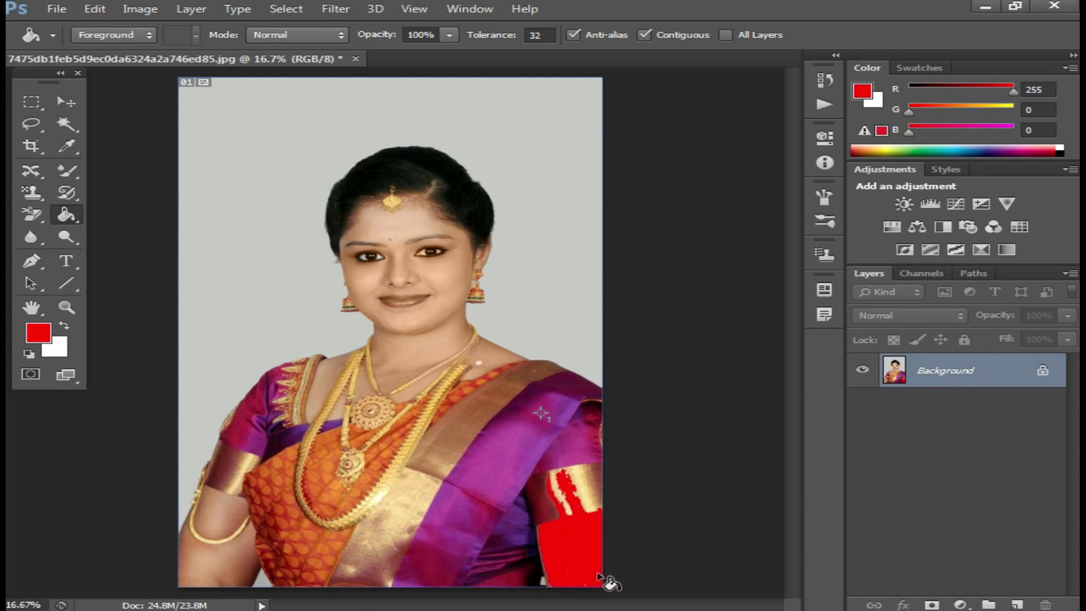
{"action": "left_click", "coordinate": [233, 525]}
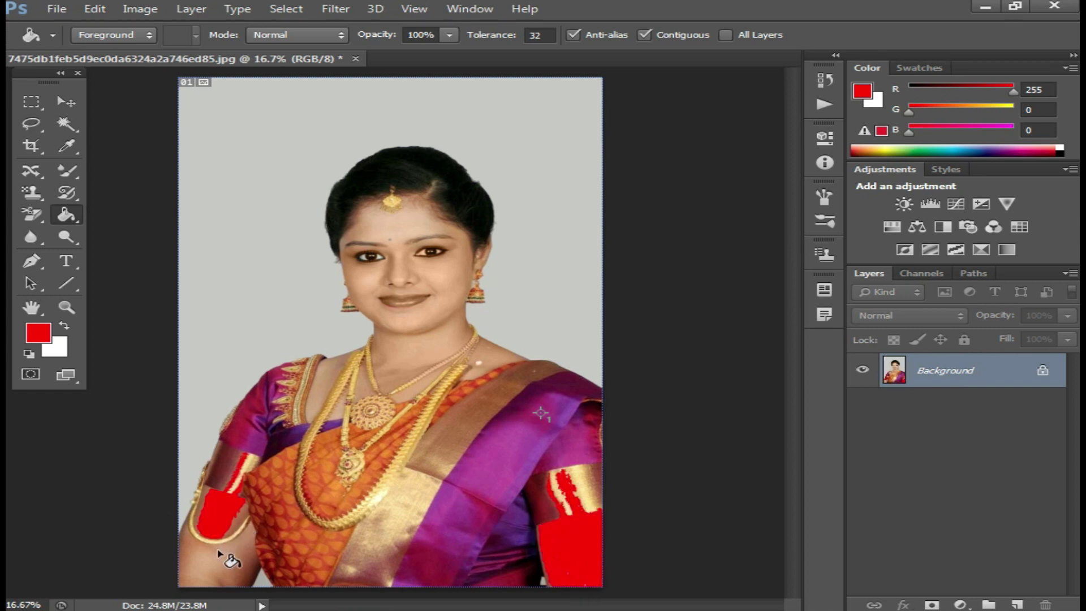
Fill the neck and chest red, undo the red face fills, and fill the lips red.
{"action": "left_click", "coordinate": [404, 362]}
{"action": "left_click", "coordinate": [428, 316]}
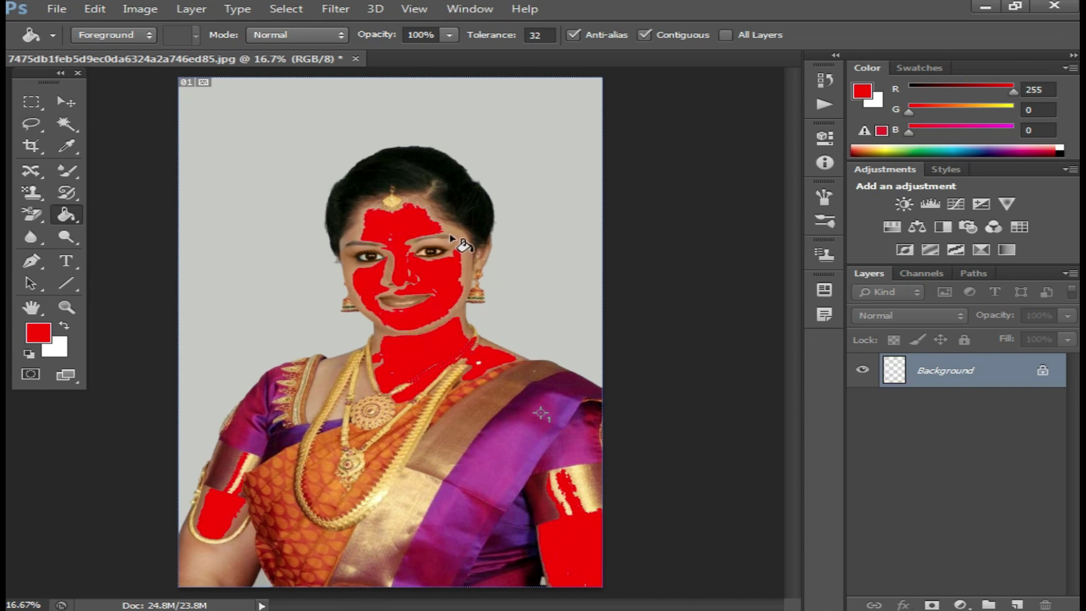
{"action": "left_click", "coordinate": [458, 246]}
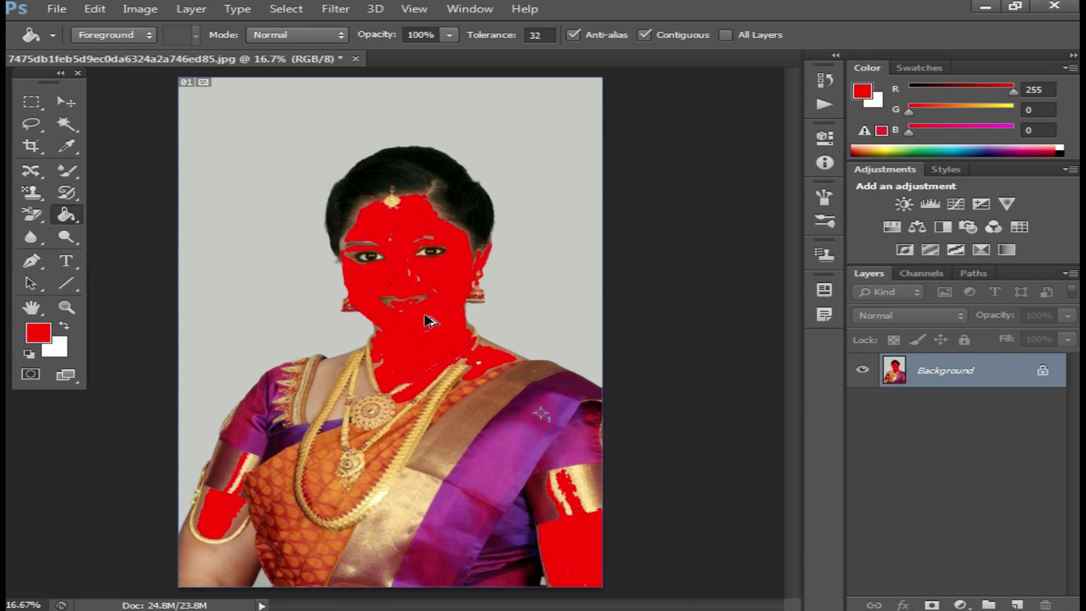
{"action": "key", "text": "ctrl+z"}
{"action": "key", "text": "ctrl+alt+z"}
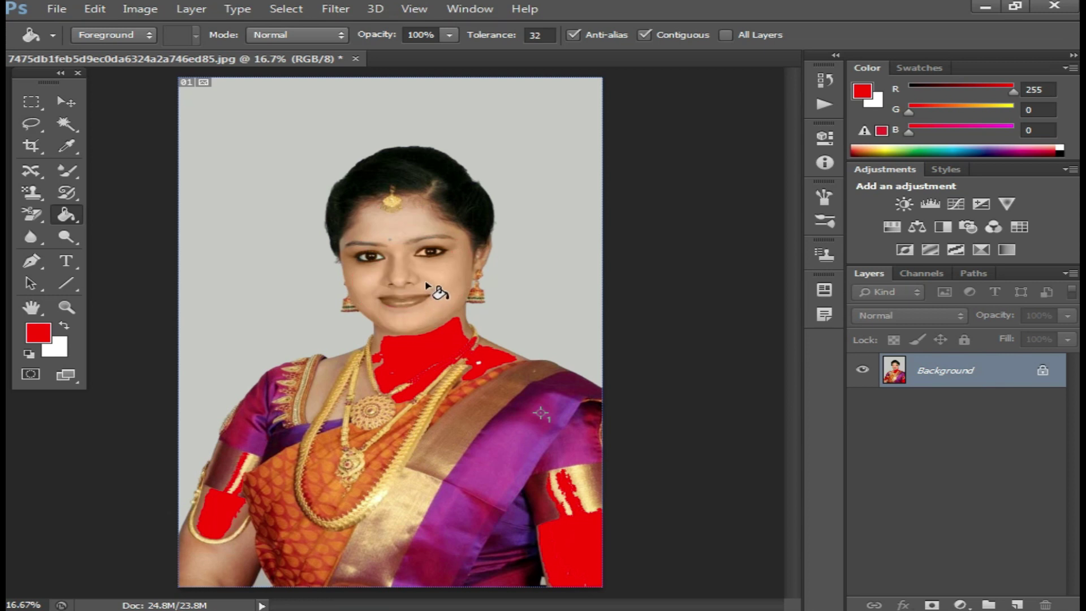
{"action": "left_click", "coordinate": [408, 301]}
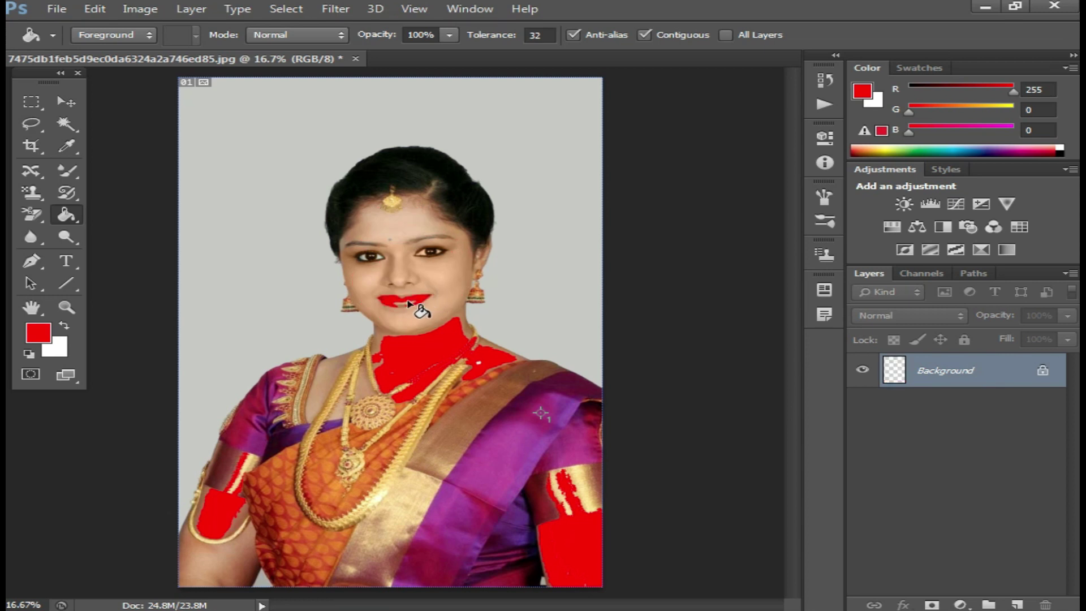
{"action": "left_click", "coordinate": [429, 305], "text": "ctrl"}
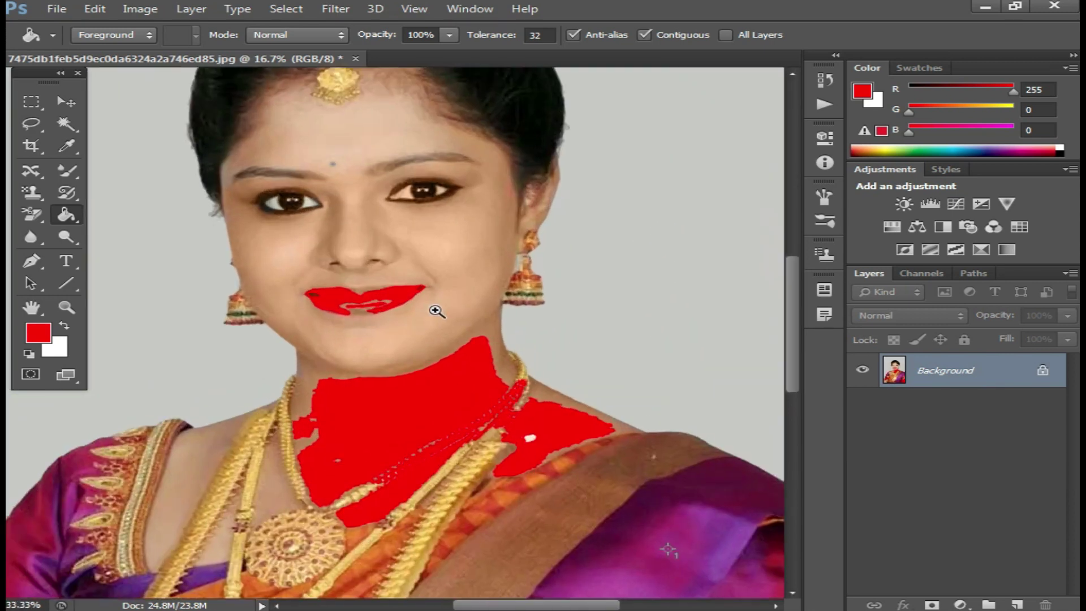
Redo the red lip fill more carefully on the upper lip, both lips and the gap.
{"action": "key", "text": "ctrl+z"}
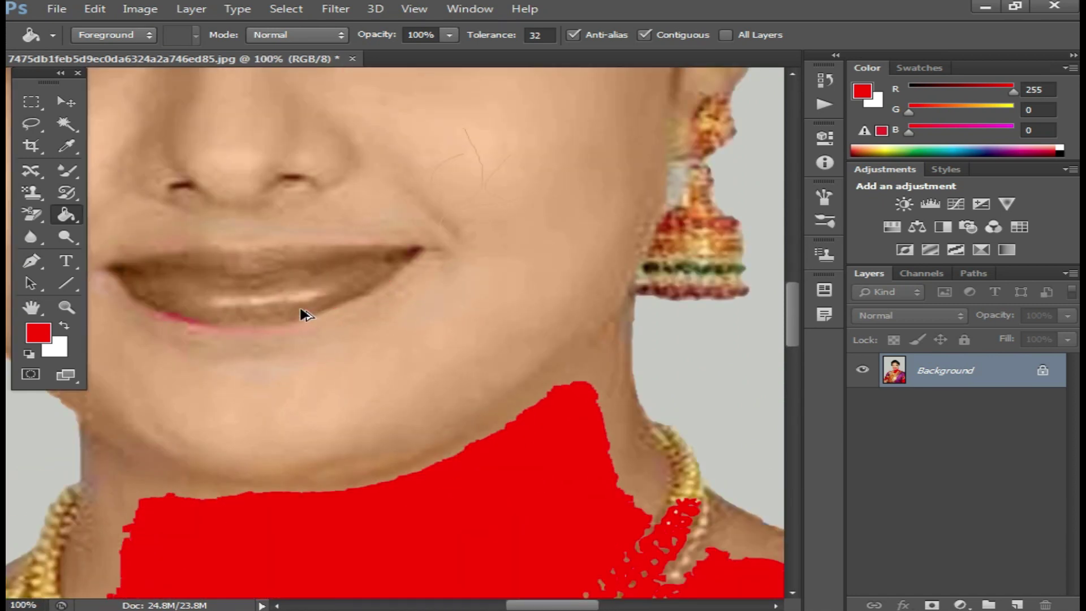
{"action": "left_click", "coordinate": [142, 279]}
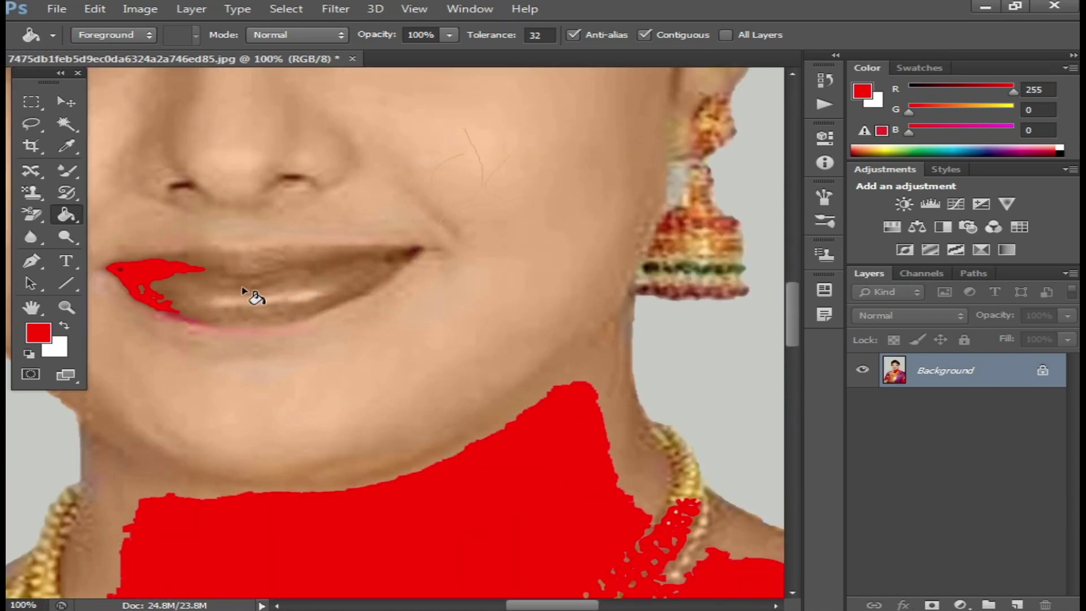
{"action": "left_click", "coordinate": [310, 301]}
{"action": "left_click", "coordinate": [268, 300]}
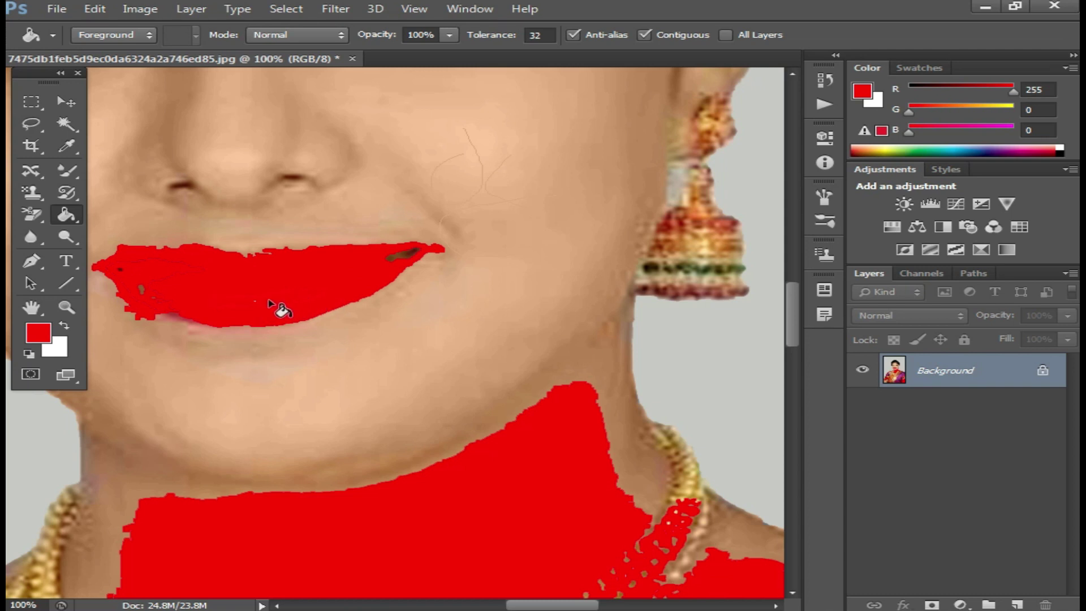
{"action": "scroll", "coordinate": [438, 283], "scroll_direction": "down", "scroll_amount": 2}
Step back through the red lip and neck fills, zoom out, and select the Blur Tool.
{"action": "key", "text": "ctrl+alt+z"}
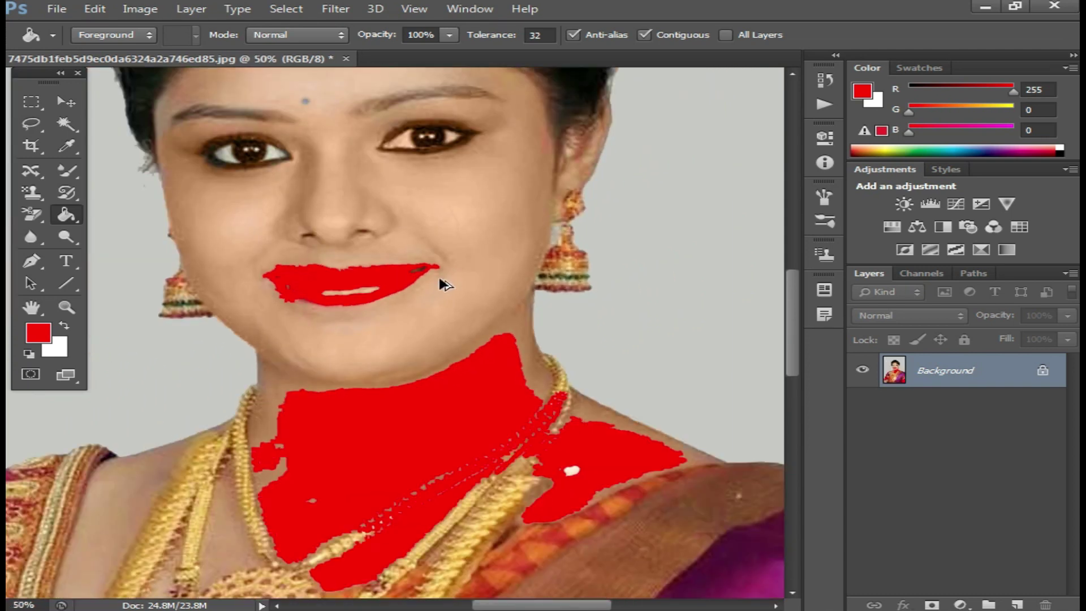
{"action": "key", "text": "ctrl+alt+z"}
{"action": "key", "text": "ctrl+alt+z"}
{"action": "key", "text": "ctrl+alt+z"}
{"action": "key", "text": "ctrl+alt+z"}
{"action": "key", "text": "ctrl+alt+z"}
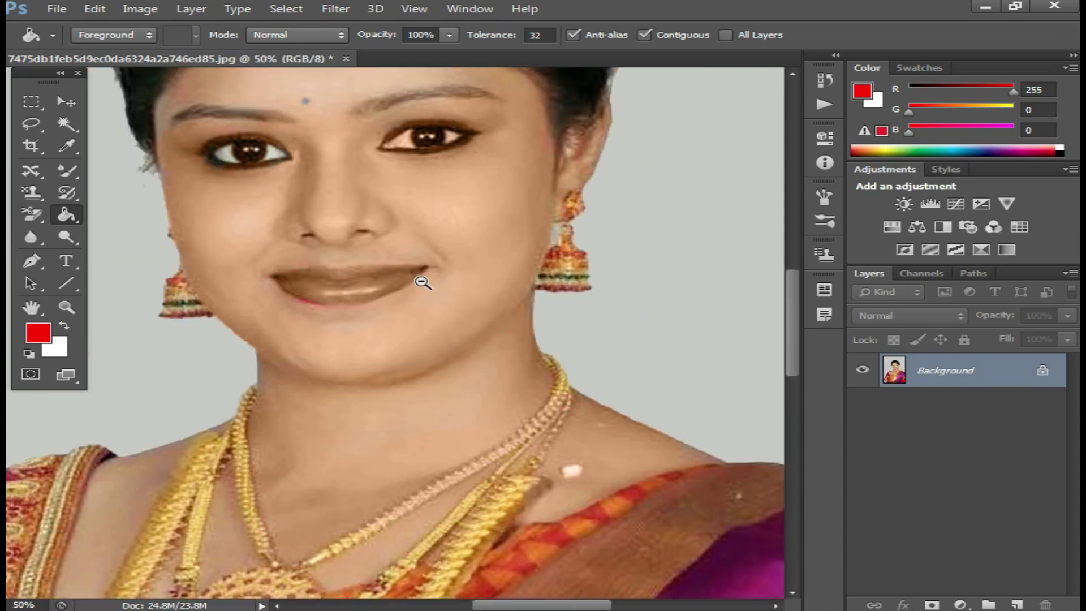
{"action": "scroll", "coordinate": [423, 283], "scroll_direction": "down", "scroll_amount": 1}
{"action": "scroll", "coordinate": [315, 250], "scroll_direction": "down", "scroll_amount": 1}
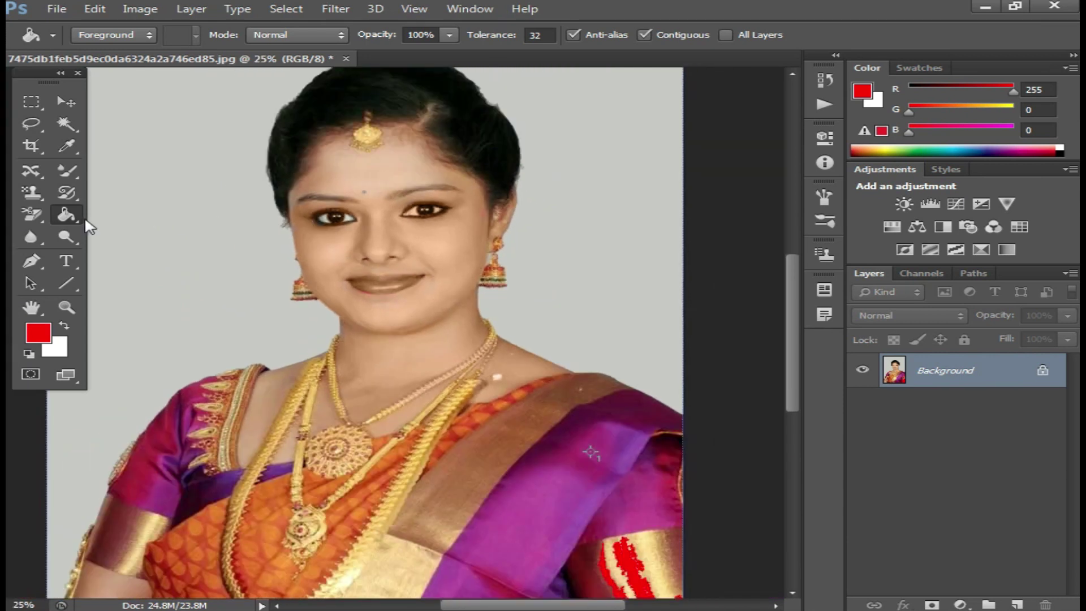
{"action": "left_click", "coordinate": [36, 239]}
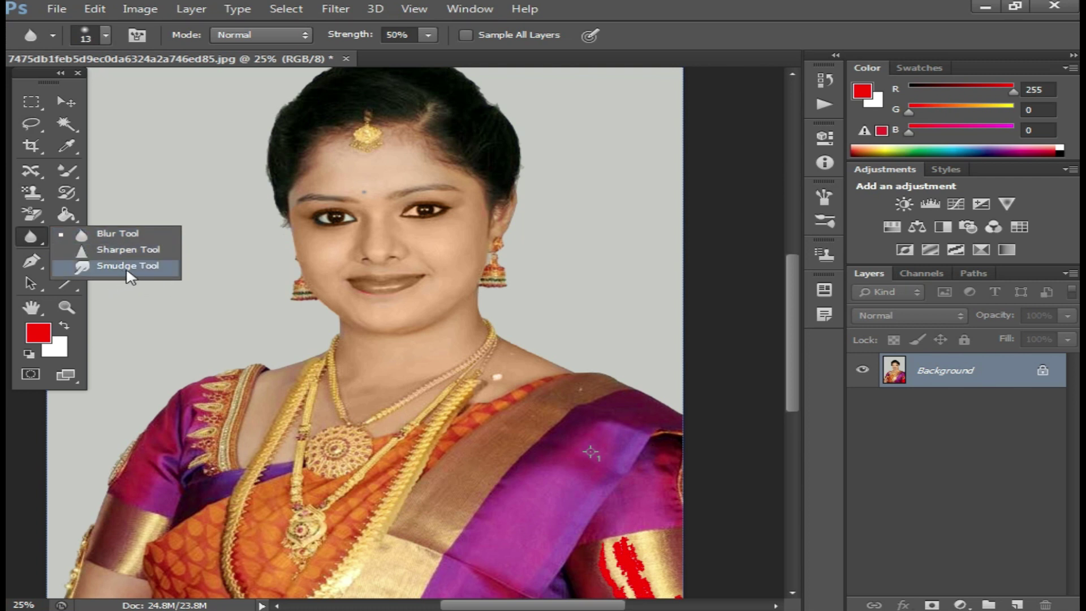
Set the Blur Tool brush size to 370 and its Strength to 100%.
{"action": "left_click", "coordinate": [128, 240]}
{"action": "right_click", "coordinate": [21, 239]}
{"action": "left_click", "coordinate": [74, 240]}
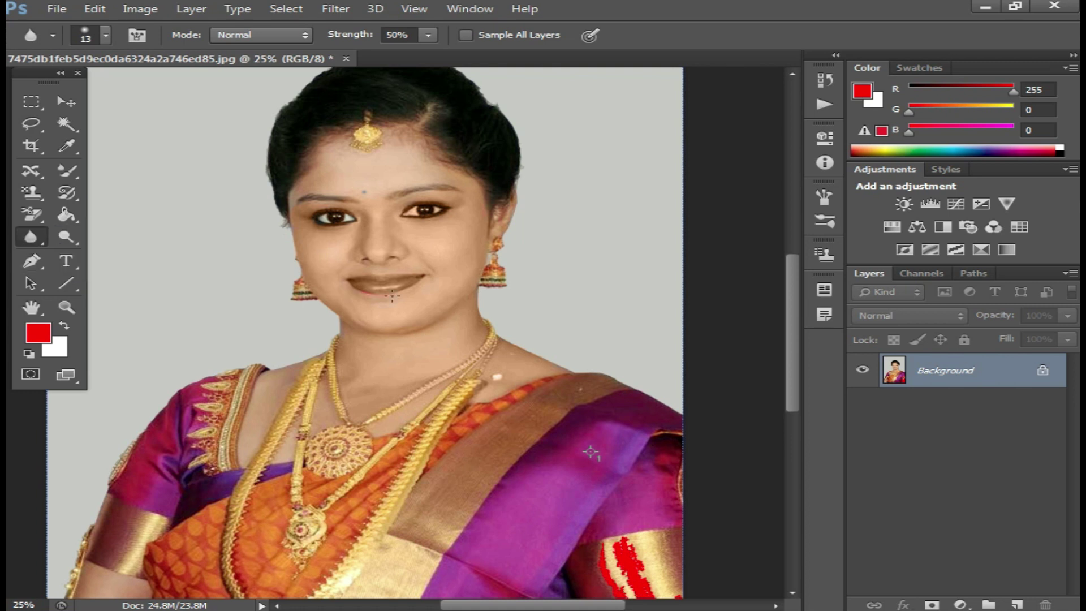
{"action": "right_click", "coordinate": [521, 355]}
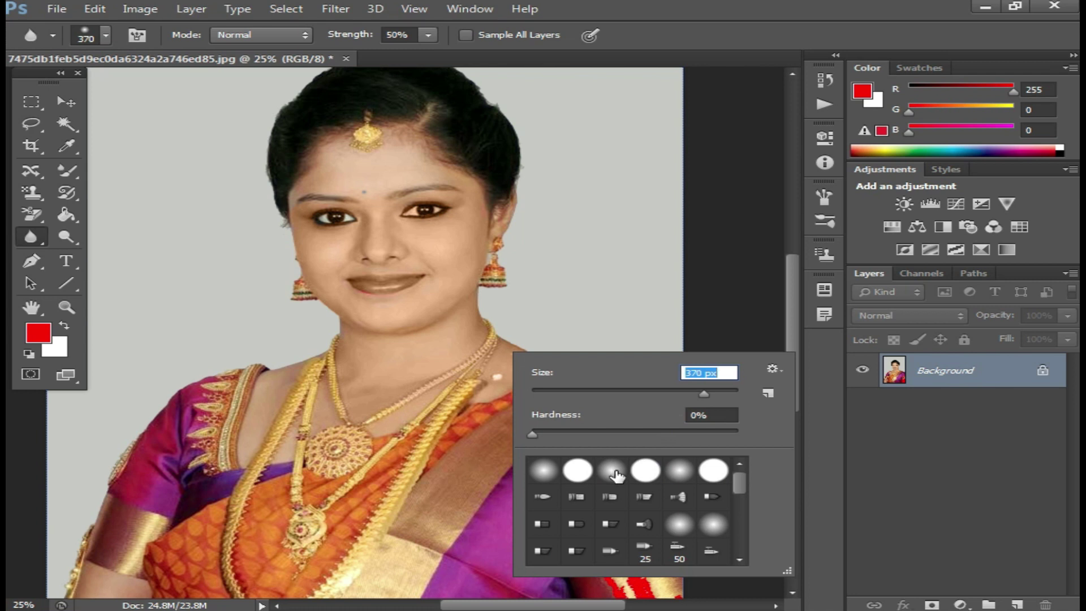
{"action": "left_click", "coordinate": [400, 255]}
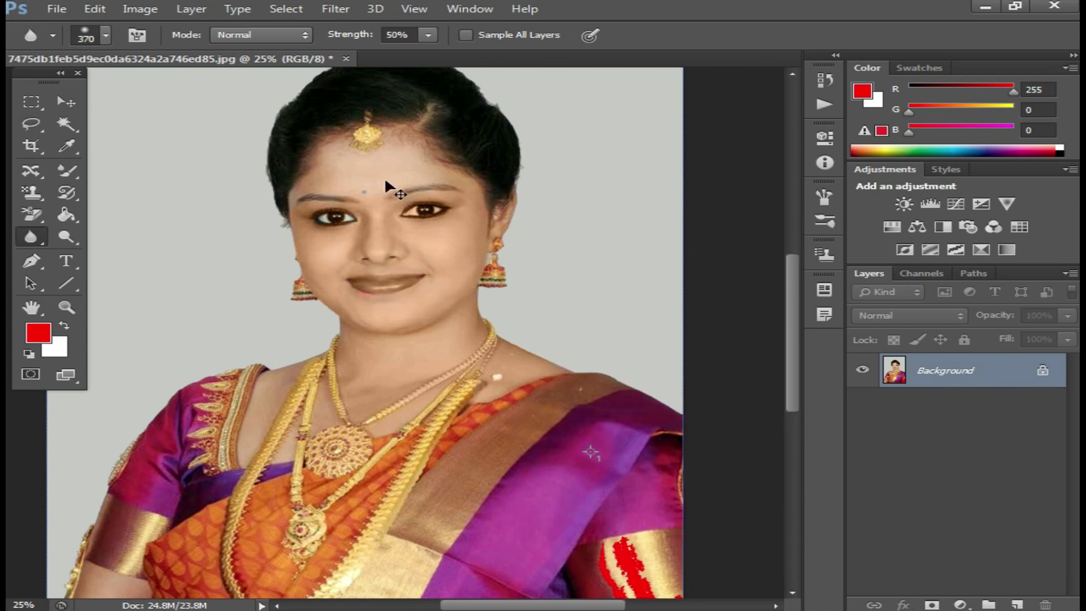
{"action": "left_click", "coordinate": [428, 38]}
{"action": "left_click_drag", "start_coordinate": [451, 54], "coordinate": [487, 53]}
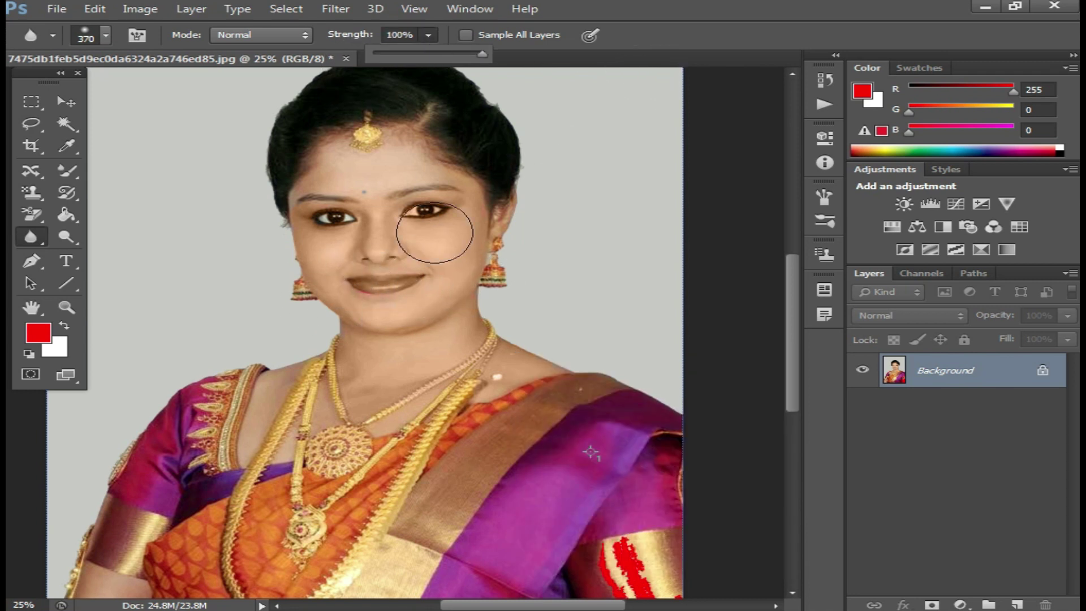
{"action": "left_click", "coordinate": [390, 284]}
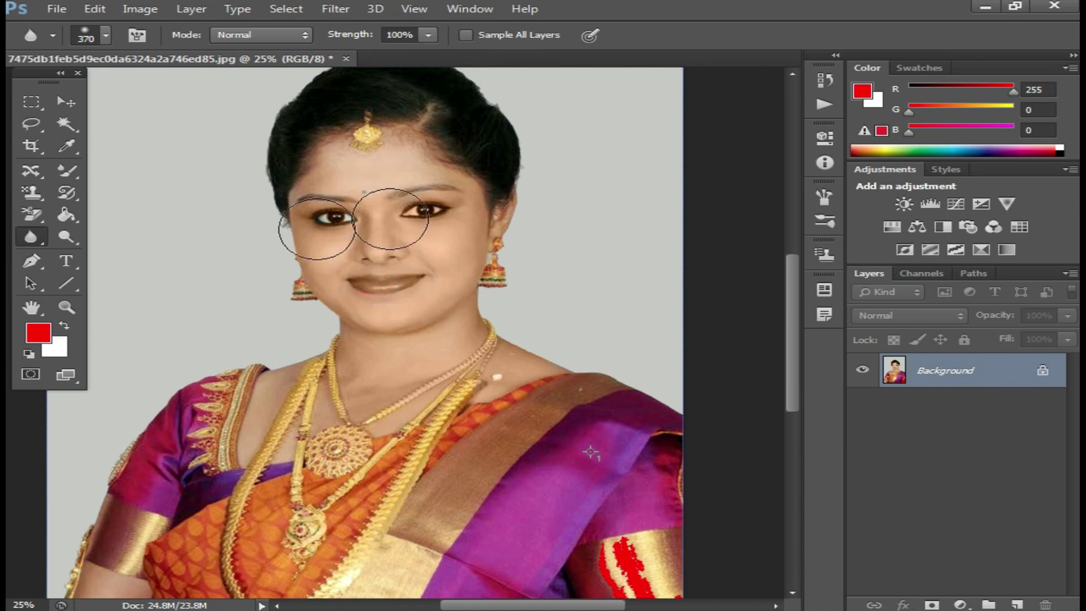
Zoom in on the lips and blur the lips and chin area.
{"action": "left_click", "coordinate": [417, 279], "text": "ctrl"}
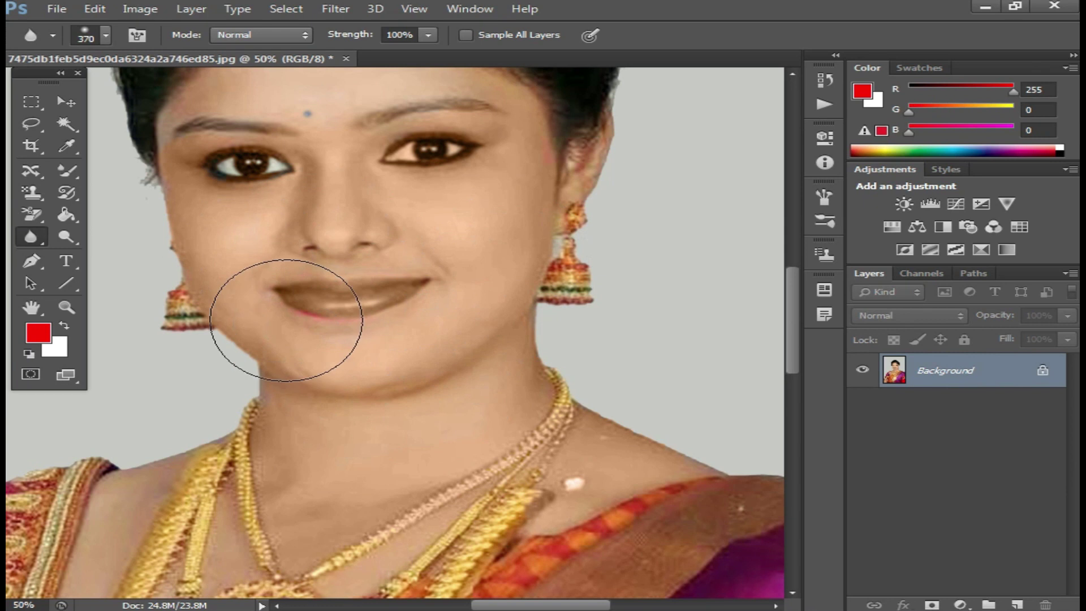
{"action": "right_click", "coordinate": [38, 233]}
{"action": "left_click", "coordinate": [90, 232]}
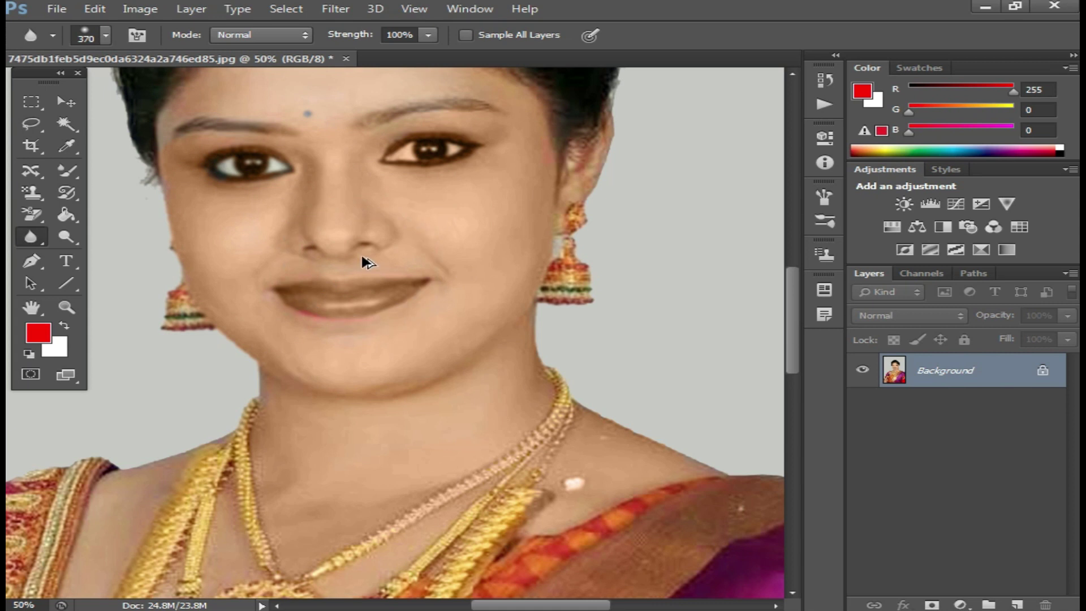
{"action": "right_click", "coordinate": [32, 236]}
Switch to the Sharpen Tool at size 257 and sharpen the lips, both eyes, cheeks and chin.
{"action": "left_click", "coordinate": [120, 250]}
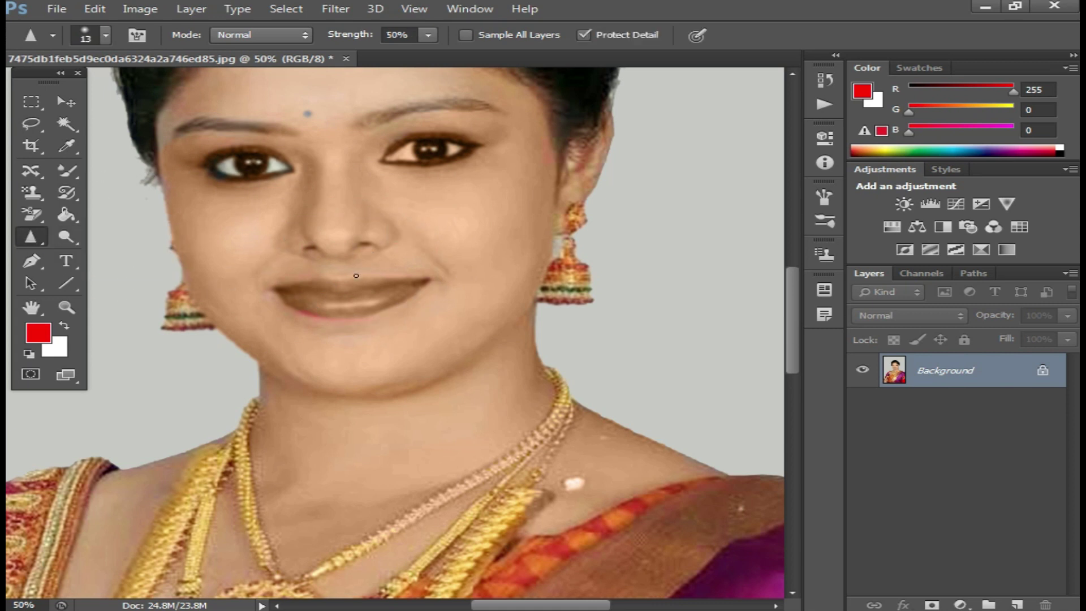
{"action": "right_click", "coordinate": [356, 275]}
{"action": "key", "text": "Return"}
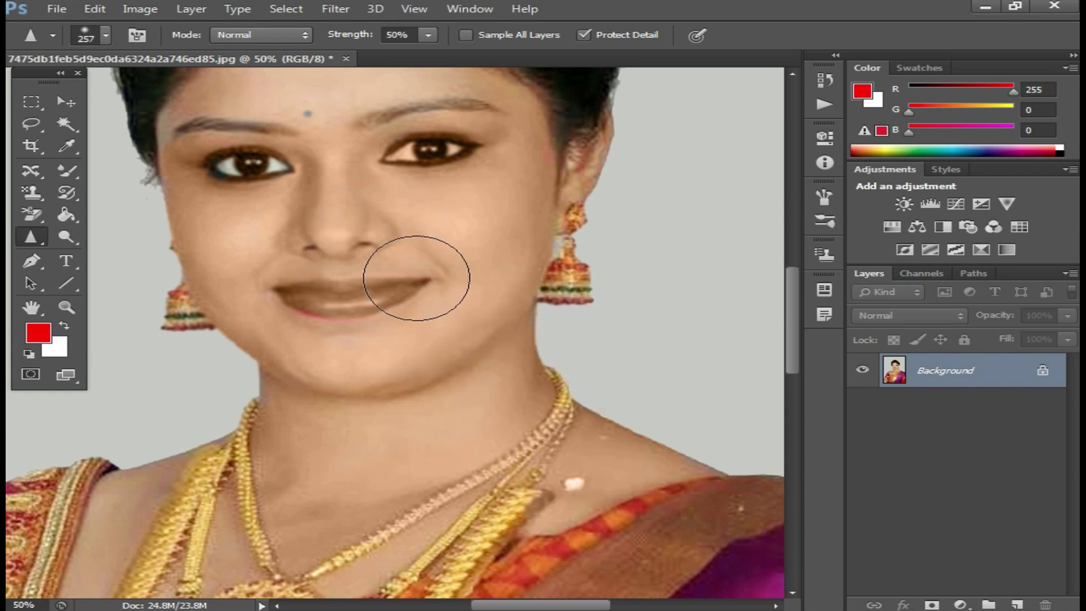
{"action": "left_click_drag", "start_coordinate": [346, 324], "coordinate": [375, 267]}
{"action": "left_click_drag", "start_coordinate": [380, 135], "coordinate": [400, 179]}
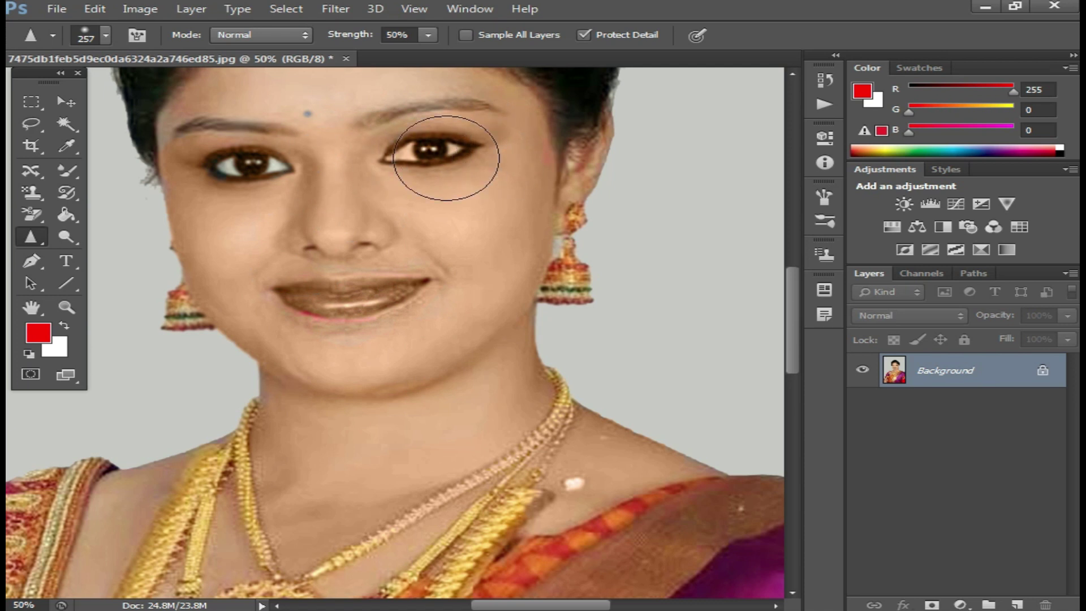
{"action": "mouse_move", "coordinate": [223, 194]}
{"action": "left_mouse_down"}
{"action": "mouse_move", "coordinate": [182, 162]}
{"action": "mouse_move", "coordinate": [211, 145]}
{"action": "left_mouse_up"}
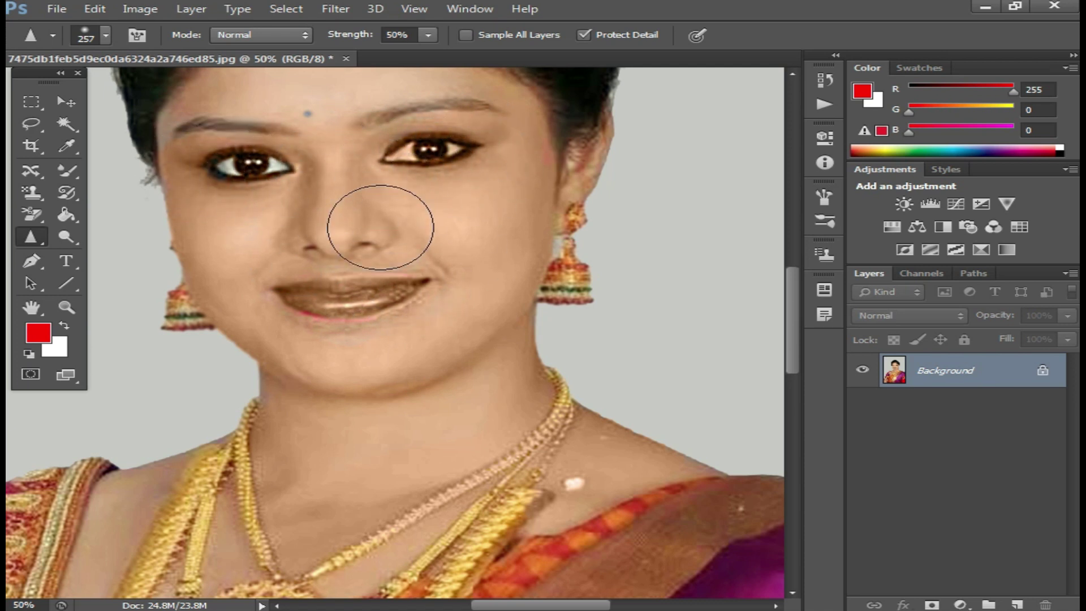
{"action": "left_click_drag", "start_coordinate": [312, 305], "coordinate": [370, 340]}
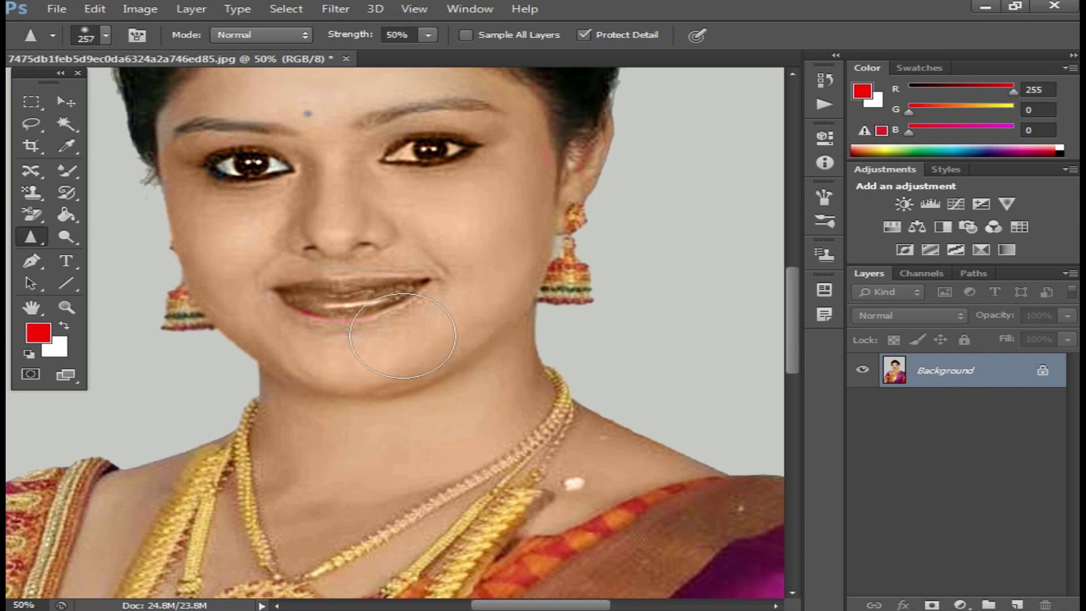
{"action": "mouse_move", "coordinate": [465, 339]}
{"action": "left_mouse_down"}
{"action": "mouse_move", "coordinate": [330, 400]}
{"action": "mouse_move", "coordinate": [472, 315]}
{"action": "mouse_move", "coordinate": [262, 262]}
{"action": "left_mouse_up"}
Select the Smudge Tool with a 110 brush size and adjust its Strength to 100%.
{"action": "right_click", "coordinate": [32, 244]}
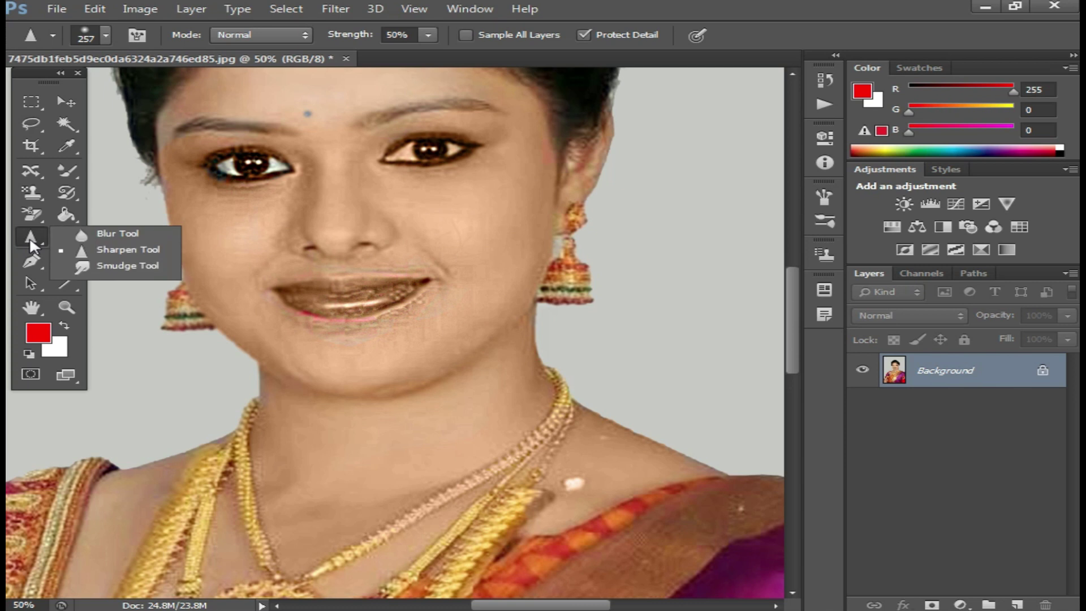
{"action": "left_click", "coordinate": [125, 276]}
{"action": "right_click", "coordinate": [606, 416]}
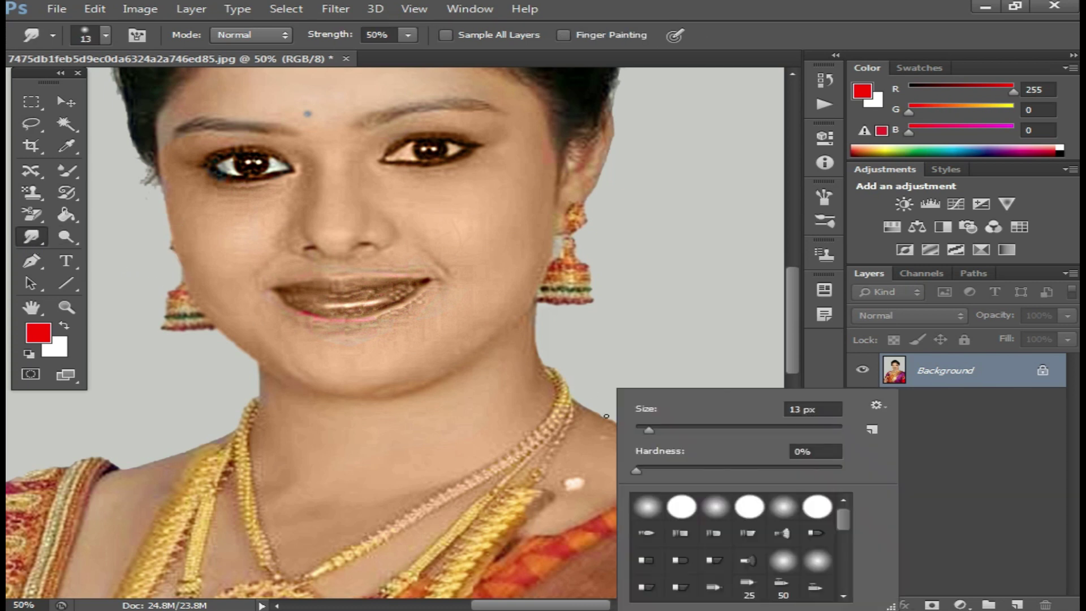
{"action": "left_click", "coordinate": [744, 426]}
{"action": "key", "text": "Return"}
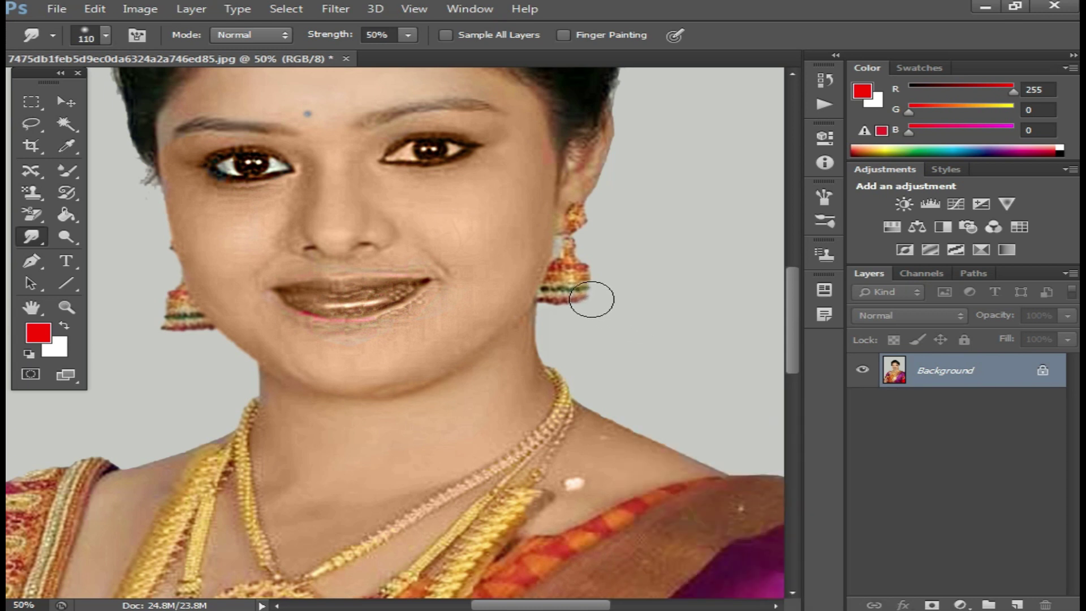
{"action": "left_click", "coordinate": [407, 35]}
Smudge the right earring into the background, undoing a stray smear across the mouth.
{"action": "mouse_move", "coordinate": [653, 291]}
{"action": "left_mouse_down"}
{"action": "mouse_move", "coordinate": [588, 295]}
{"action": "mouse_move", "coordinate": [649, 290]}
{"action": "mouse_move", "coordinate": [574, 286]}
{"action": "mouse_move", "coordinate": [571, 322]}
{"action": "mouse_move", "coordinate": [511, 382]}
{"action": "mouse_move", "coordinate": [609, 325]}
{"action": "mouse_move", "coordinate": [306, 334]}
{"action": "left_mouse_up"}
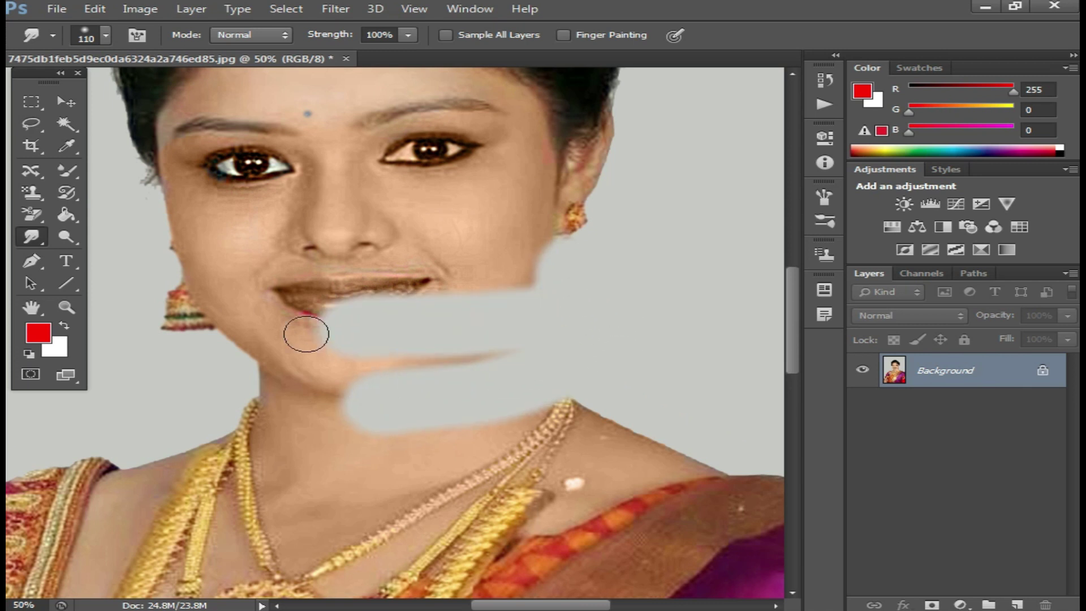
{"action": "mouse_move", "coordinate": [574, 264]}
{"action": "left_mouse_down"}
{"action": "mouse_move", "coordinate": [261, 252]}
{"action": "mouse_move", "coordinate": [405, 273]}
{"action": "left_mouse_up"}
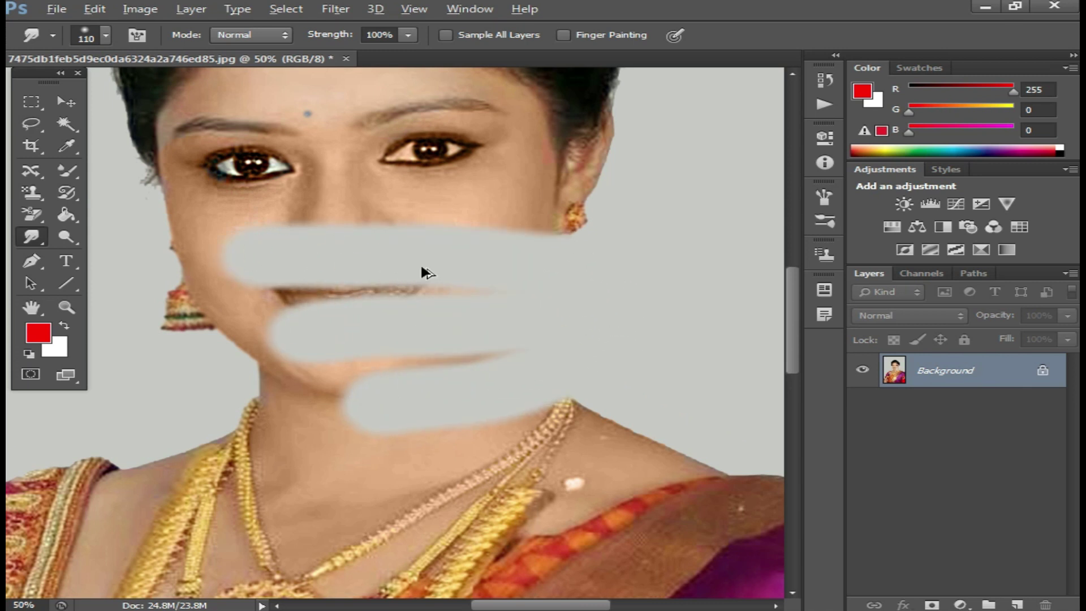
{"action": "key", "text": "ctrl+alt+z"}
{"action": "key", "text": "ctrl+alt+z"}
{"action": "key", "text": "ctrl+alt+z"}
{"action": "key", "text": "ctrl+alt+z"}
{"action": "key", "text": "ctrl+alt+z"}
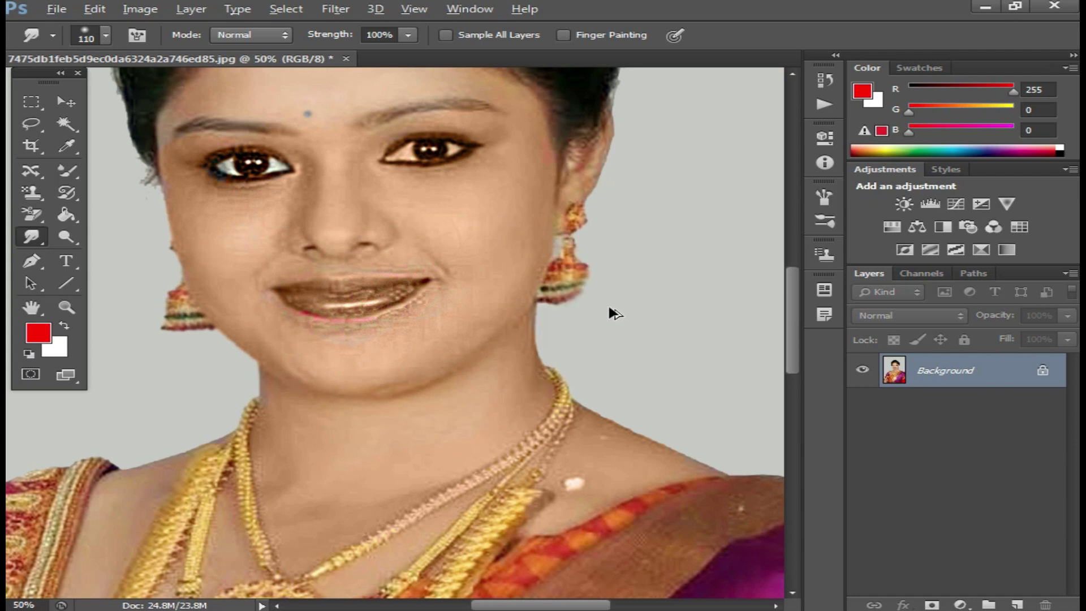
{"action": "left_click_drag", "start_coordinate": [615, 266], "coordinate": [594, 317]}
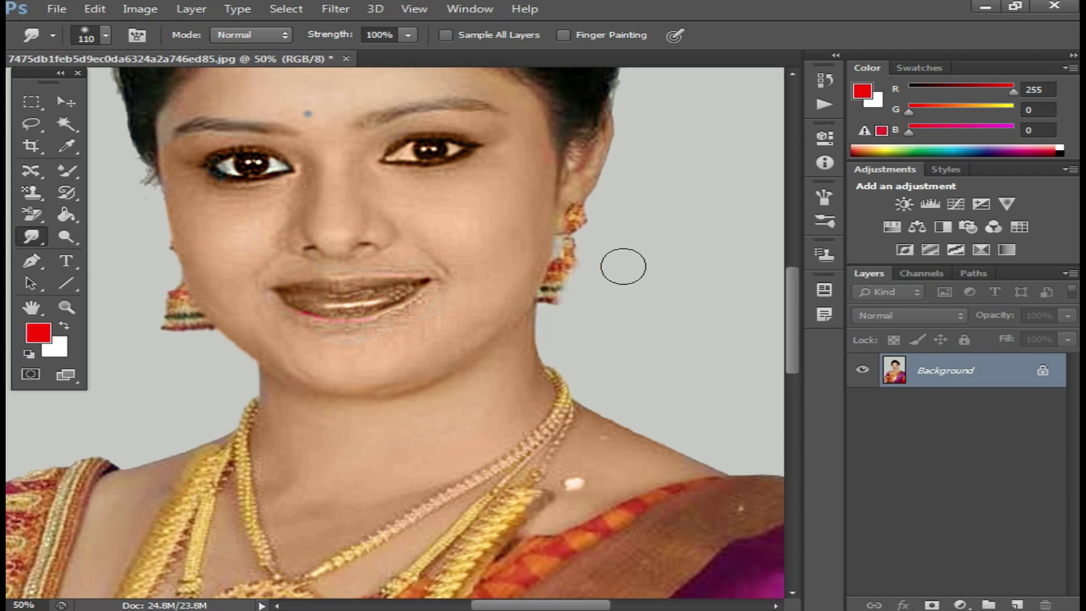
Reduce the smudge brush to 74 and smear the right earring's edge and the left earring.
{"action": "right_click", "coordinate": [656, 289]}
{"action": "left_click_drag", "start_coordinate": [763, 332], "coordinate": [751, 332]}
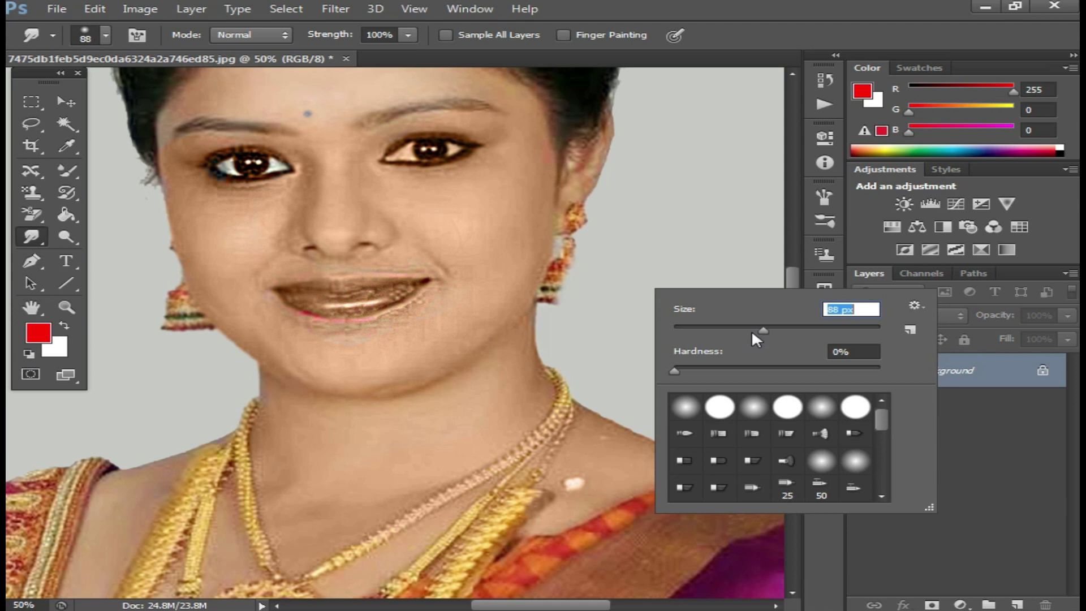
{"action": "key", "text": "Return"}
{"action": "left_click_drag", "start_coordinate": [576, 296], "coordinate": [595, 257]}
{"action": "mouse_move", "coordinate": [575, 309]}
{"action": "left_mouse_down"}
{"action": "mouse_move", "coordinate": [562, 310]}
{"action": "mouse_move", "coordinate": [579, 262]}
{"action": "left_mouse_up"}
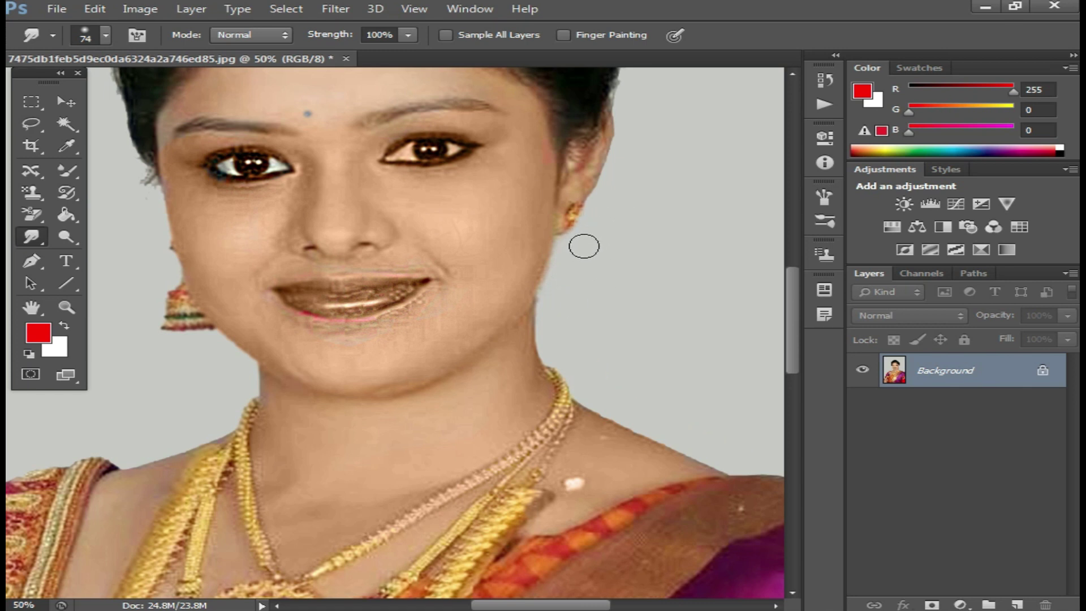
{"action": "mouse_move", "coordinate": [146, 261]}
{"action": "left_mouse_down"}
{"action": "mouse_move", "coordinate": [163, 310]}
{"action": "mouse_move", "coordinate": [155, 283]}
{"action": "mouse_move", "coordinate": [192, 334]}
{"action": "left_mouse_up"}
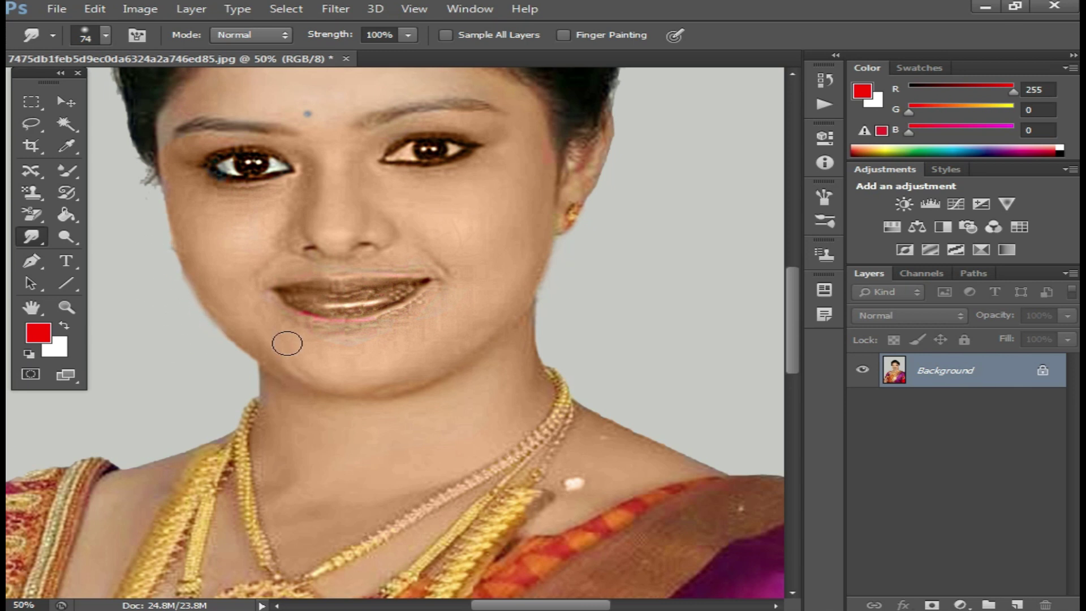
Zoom out to the whole portrait and pan to centre the face.
{"action": "left_click", "coordinate": [323, 326], "text": "alt"}
{"action": "left_click", "coordinate": [533, 308], "text": "alt"}
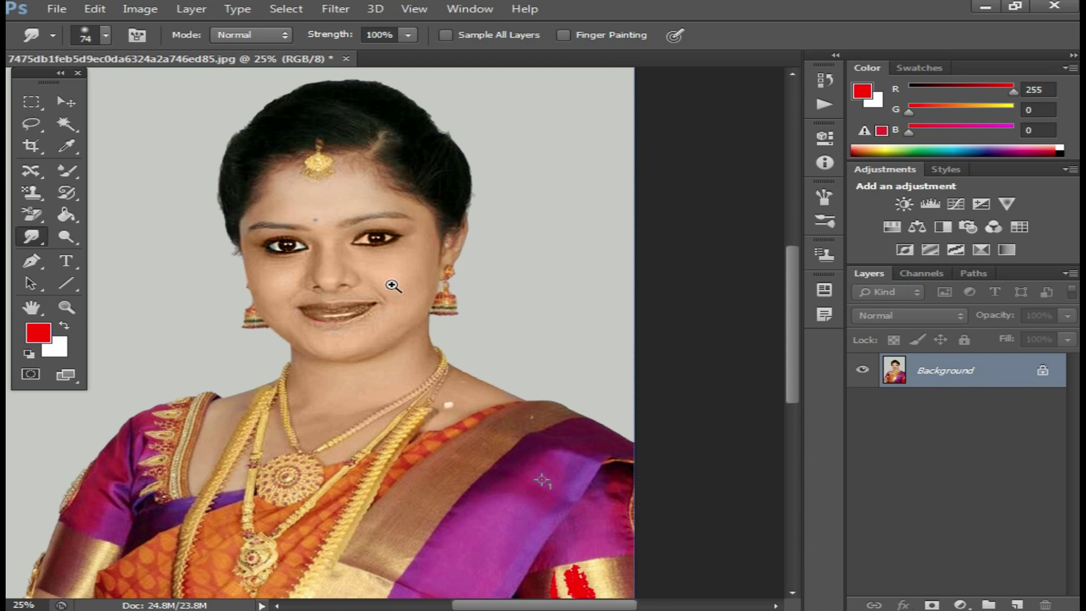
{"action": "scroll", "coordinate": [397, 291], "scroll_direction": "up", "scroll_amount": 1}
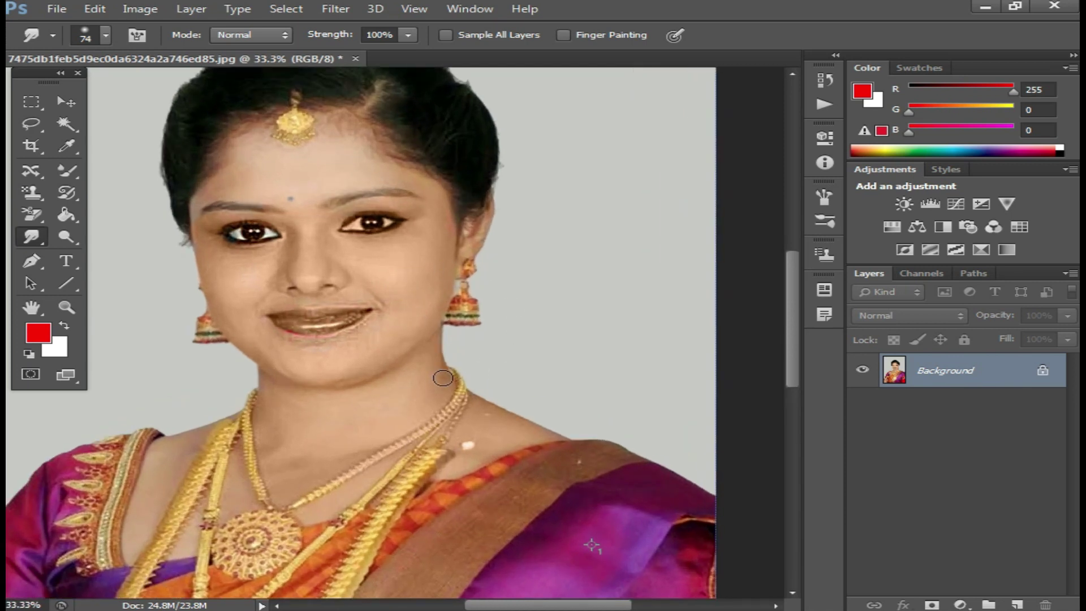
{"action": "left_click_drag", "start_coordinate": [323, 288], "coordinate": [430, 328]}
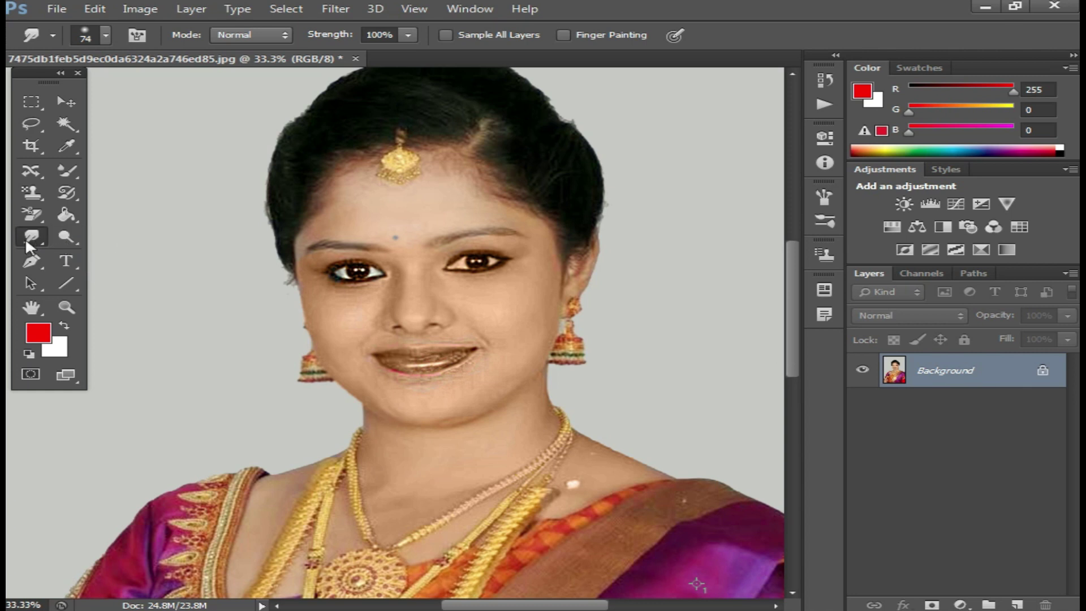
Switch to the Dodge Tool and test lightening the background and cheek-to-chin skin, undoing it.
{"action": "left_click", "coordinate": [67, 238]}
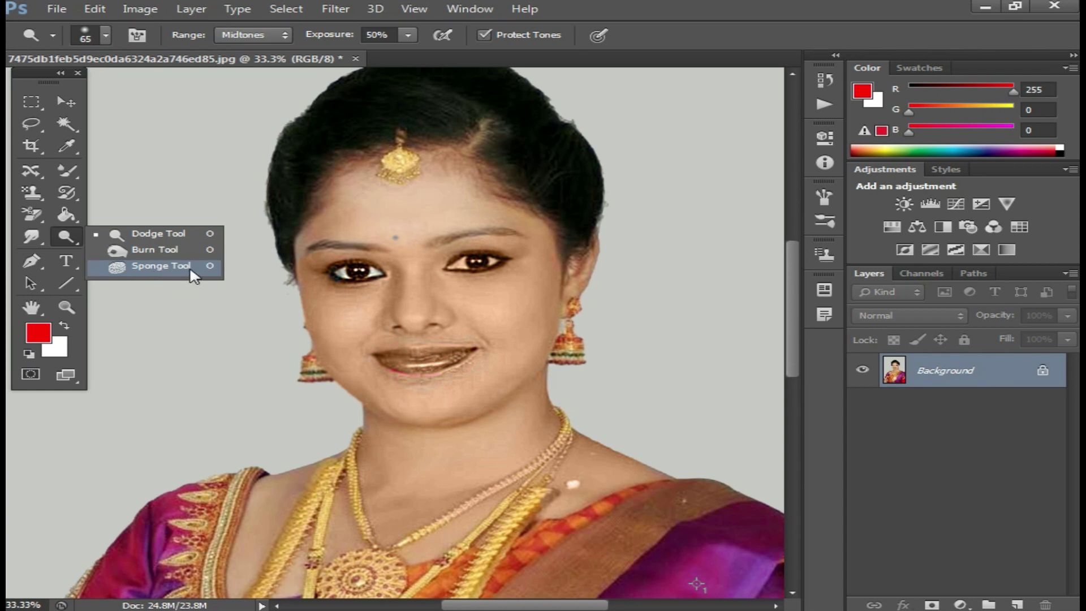
{"action": "left_click", "coordinate": [158, 233]}
{"action": "left_click_drag", "start_coordinate": [199, 207], "coordinate": [271, 249]}
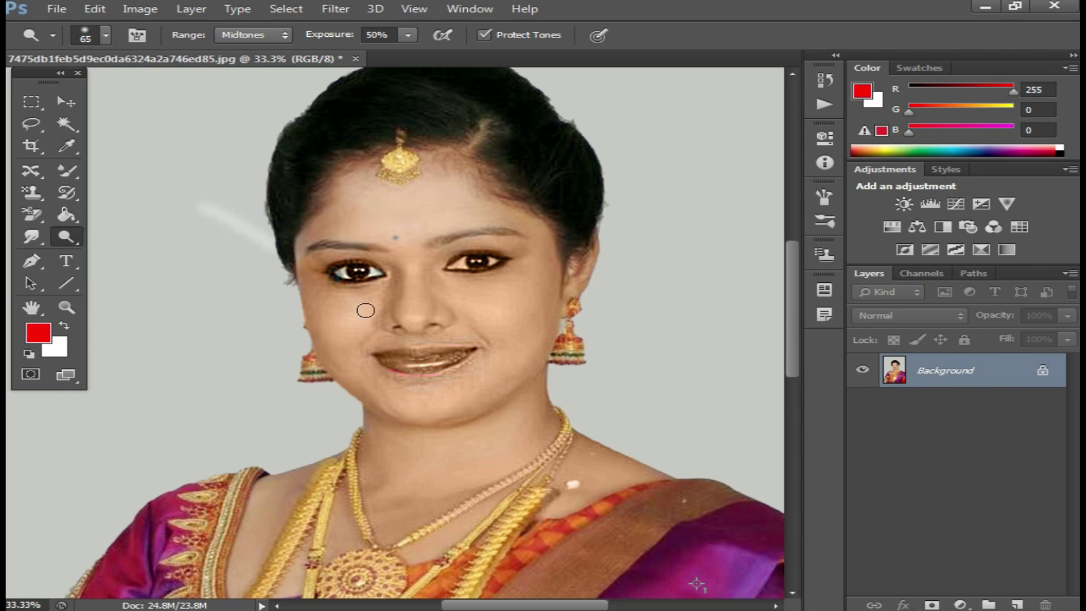
{"action": "left_click_drag", "start_coordinate": [365, 310], "coordinate": [465, 405]}
{"action": "key", "text": "ctrl+alt+z"}
{"action": "key", "text": "ctrl+alt+z"}
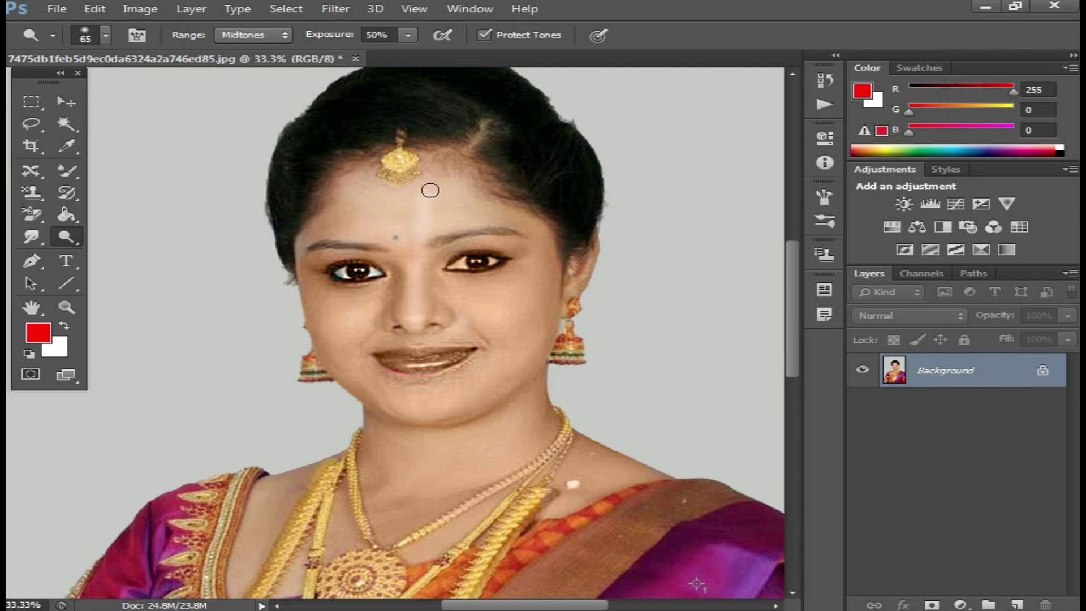
Enlarge the dodge brush, brighten the face and neck, then undo it.
{"action": "right_click", "coordinate": [530, 283]}
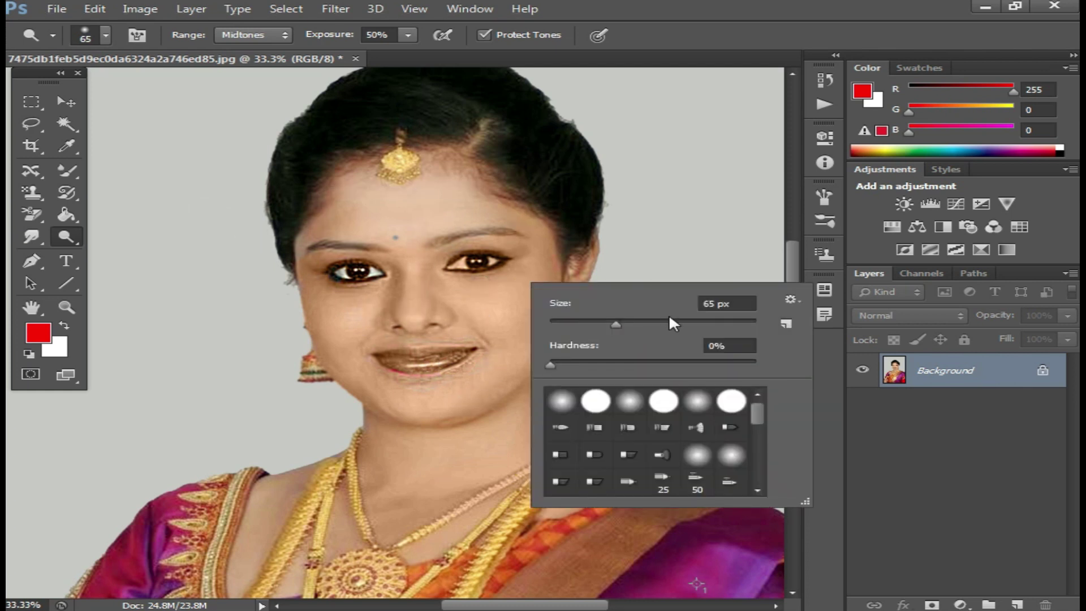
{"action": "key", "text": "Return"}
{"action": "mouse_move", "coordinate": [396, 254]}
{"action": "left_mouse_down"}
{"action": "mouse_move", "coordinate": [480, 351]}
{"action": "mouse_move", "coordinate": [317, 260]}
{"action": "mouse_move", "coordinate": [359, 406]}
{"action": "mouse_move", "coordinate": [226, 565]}
{"action": "left_mouse_up"}
{"action": "key", "text": "ctrl+z"}
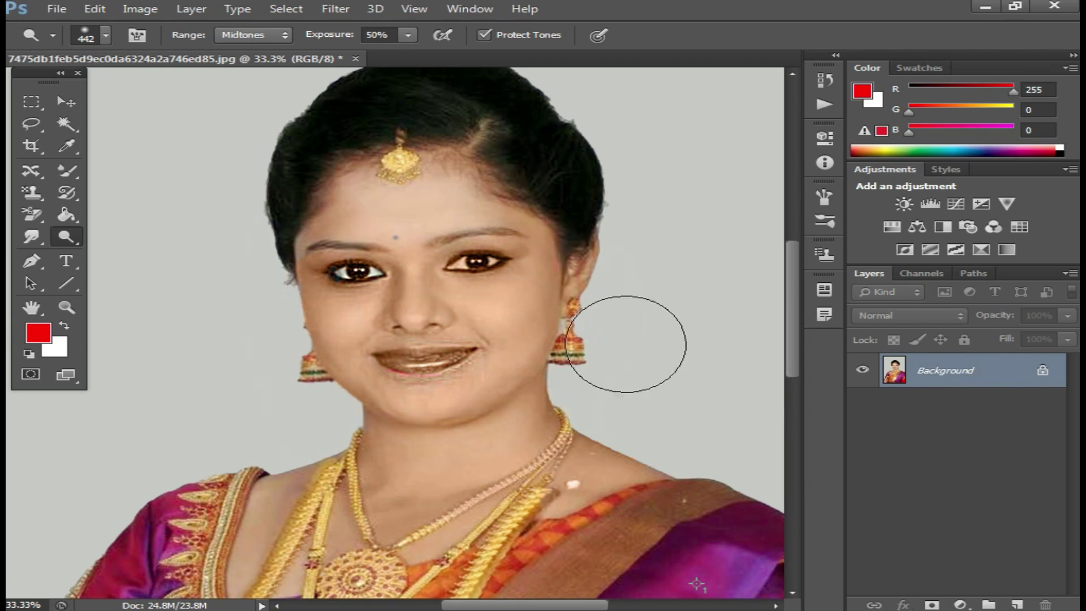
Lighten the upper chest skin, then undo the dodge strokes step by step.
{"action": "left_click_drag", "start_coordinate": [459, 317], "coordinate": [494, 161]}
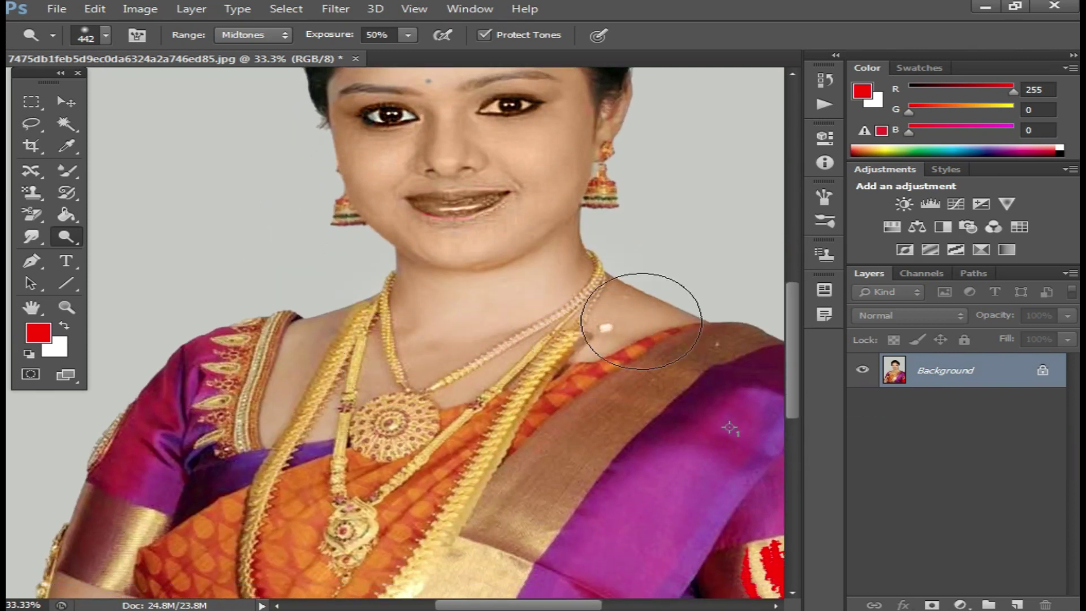
{"action": "mouse_move", "coordinate": [227, 431]}
{"action": "left_mouse_down"}
{"action": "mouse_move", "coordinate": [339, 317]}
{"action": "mouse_move", "coordinate": [283, 438]}
{"action": "left_mouse_up"}
{"action": "mouse_move", "coordinate": [460, 271]}
{"action": "left_mouse_down"}
{"action": "mouse_move", "coordinate": [365, 330]}
{"action": "mouse_move", "coordinate": [340, 363]}
{"action": "mouse_move", "coordinate": [484, 255]}
{"action": "mouse_move", "coordinate": [364, 158]}
{"action": "mouse_move", "coordinate": [340, 313]}
{"action": "mouse_move", "coordinate": [358, 230]}
{"action": "mouse_move", "coordinate": [516, 271]}
{"action": "mouse_move", "coordinate": [278, 473]}
{"action": "mouse_move", "coordinate": [511, 246]}
{"action": "left_mouse_up"}
{"action": "key", "text": "ctrl+alt+z"}
{"action": "key", "text": "ctrl+alt+z"}
{"action": "key", "text": "ctrl+alt+z"}
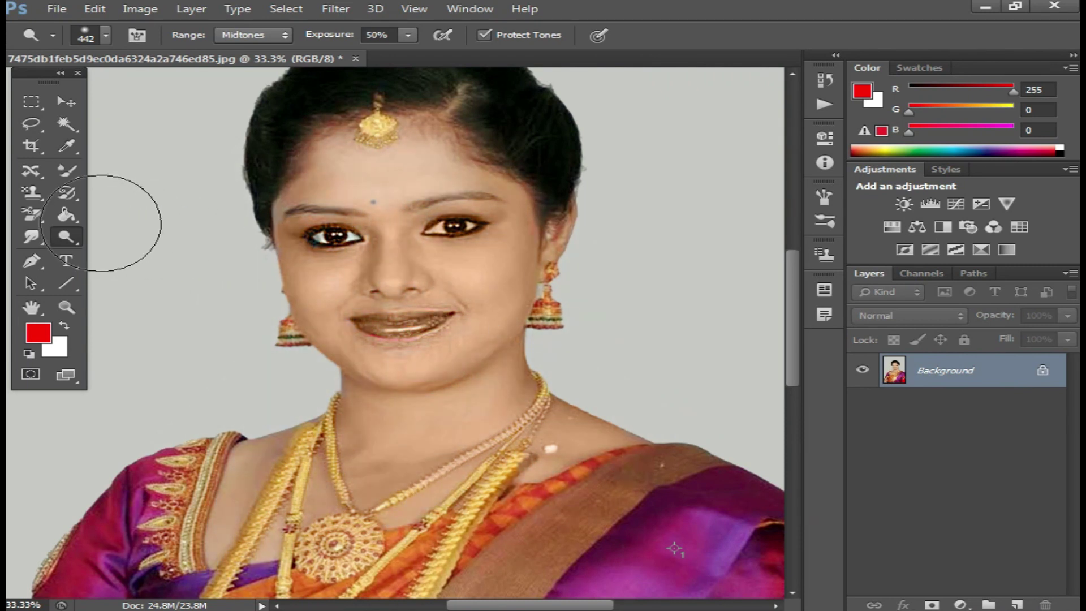
{"action": "right_click", "coordinate": [74, 239]}
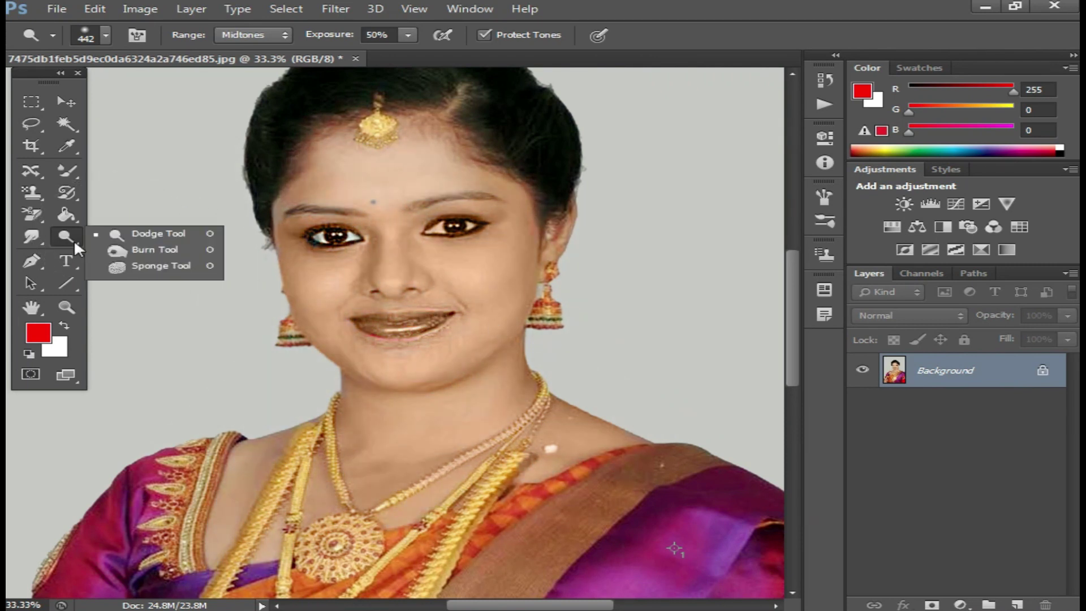
With a 267 px Burn brush, darken the neck and sari border, undoing each test.
{"action": "left_click", "coordinate": [168, 250]}
{"action": "right_click", "coordinate": [434, 291]}
{"action": "left_click_drag", "start_coordinate": [624, 327], "coordinate": [627, 327]}
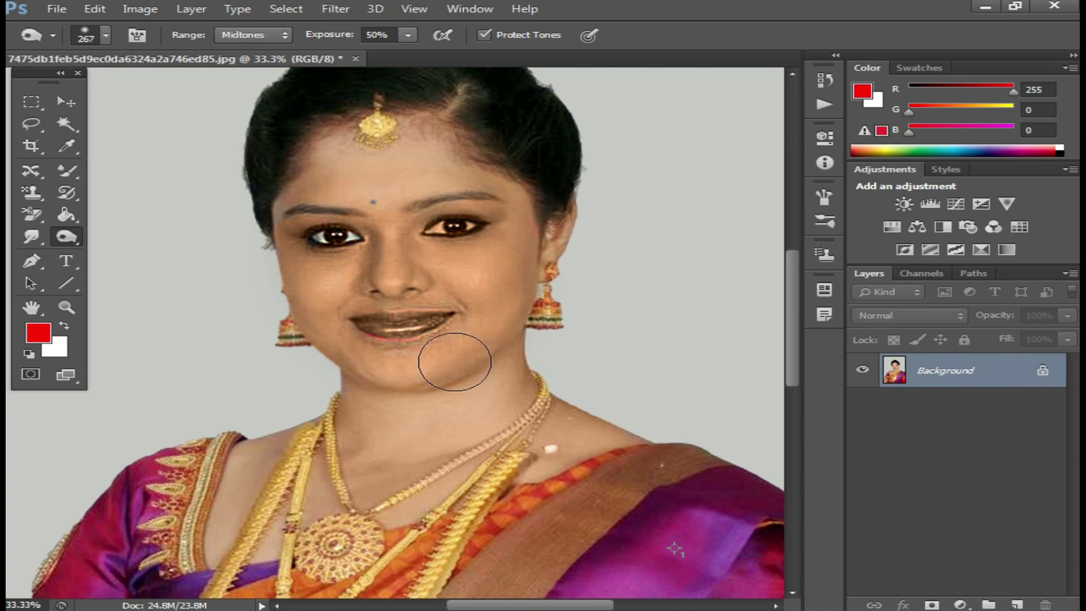
{"action": "left_click_drag", "start_coordinate": [451, 359], "coordinate": [458, 462]}
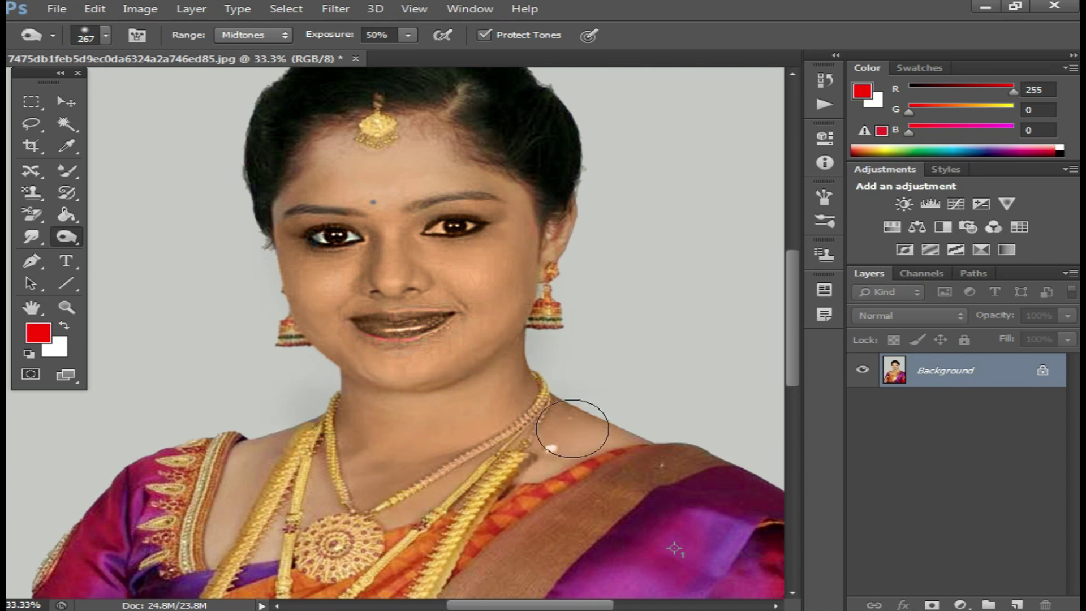
{"action": "key", "text": "ctrl+z"}
{"action": "left_click_drag", "start_coordinate": [555, 506], "coordinate": [687, 548]}
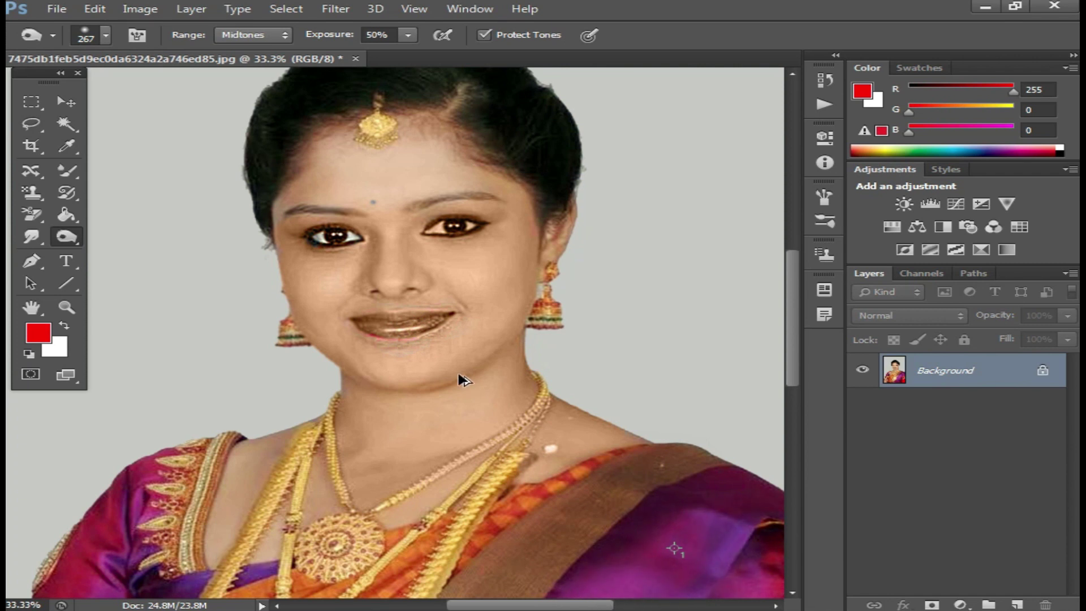
{"action": "key", "text": "ctrl+z"}
{"action": "mouse_move", "coordinate": [486, 388]}
{"action": "left_mouse_down"}
{"action": "mouse_move", "coordinate": [360, 443]}
{"action": "mouse_move", "coordinate": [452, 408]}
{"action": "left_mouse_up"}
{"action": "key", "text": "ctrl+z"}
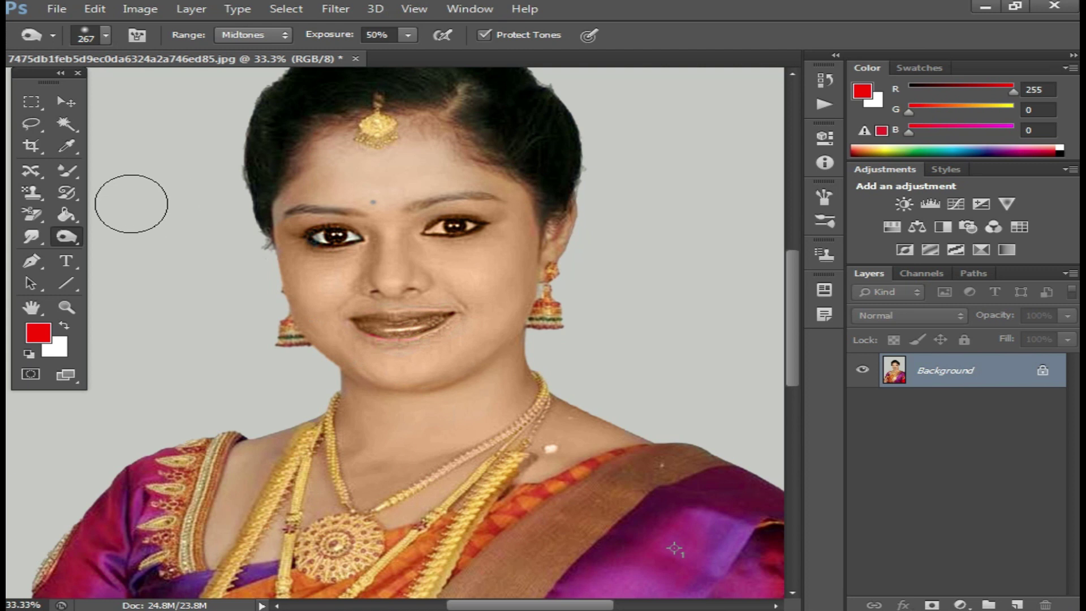
{"action": "left_click", "coordinate": [66, 236]}
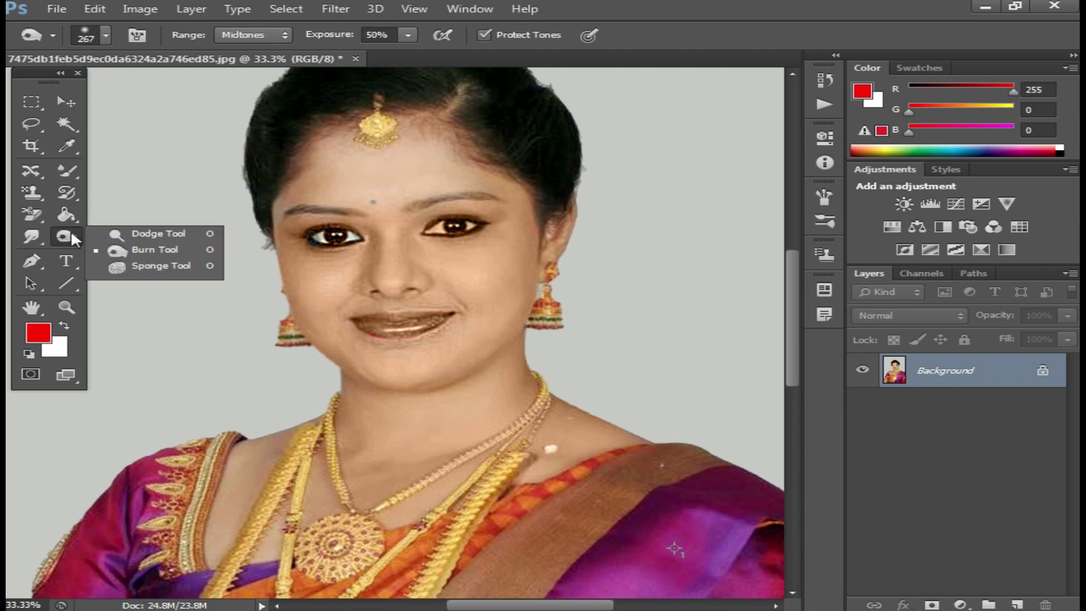
Desaturate the cheeks and nose with a 329 px Sponge brush, then undo it.
{"action": "left_click", "coordinate": [161, 273]}
{"action": "right_click", "coordinate": [335, 283]}
{"action": "left_click", "coordinate": [532, 324]}
{"action": "left_click_drag", "start_coordinate": [311, 286], "coordinate": [327, 310]}
{"action": "mouse_move", "coordinate": [377, 257]}
{"action": "left_mouse_down"}
{"action": "mouse_move", "coordinate": [473, 249]}
{"action": "mouse_move", "coordinate": [484, 273]}
{"action": "left_mouse_up"}
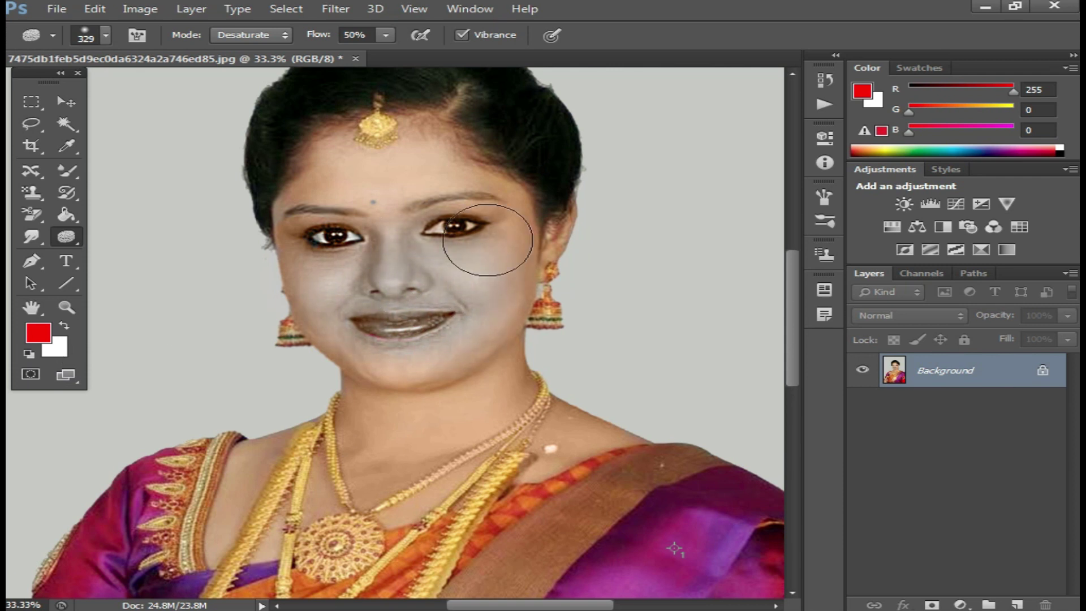
{"action": "key", "text": "ctrl+alt+z"}
{"action": "key", "text": "ctrl+alt+z"}
{"action": "key", "text": "ctrl+alt+z"}
Set both the background and foreground colours to black (000000).
{"action": "left_click", "coordinate": [62, 349]}
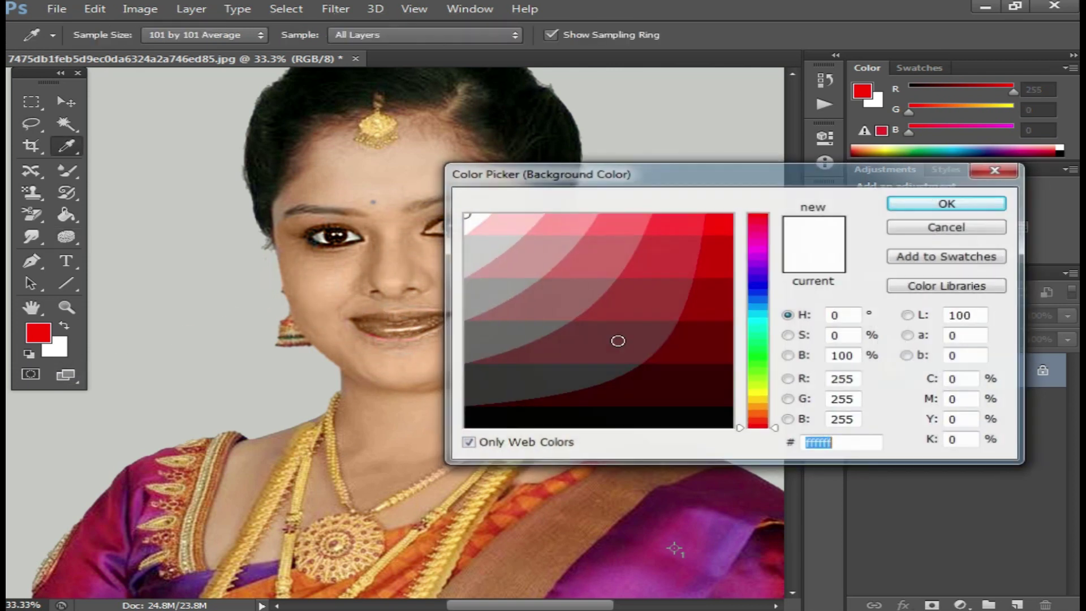
{"action": "left_click", "coordinate": [705, 417]}
{"action": "left_click", "coordinate": [948, 203]}
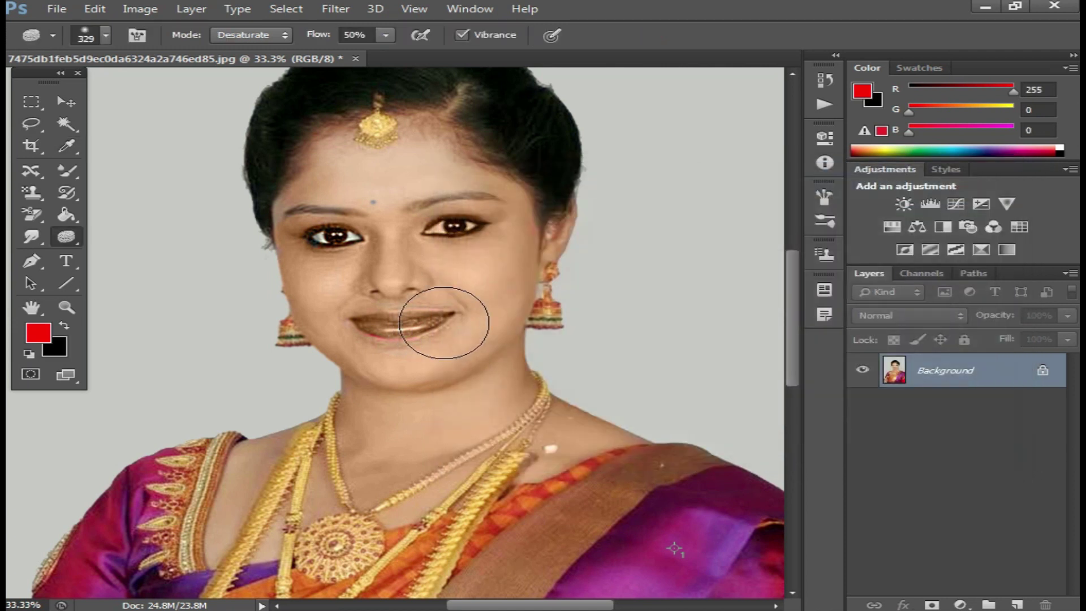
{"action": "left_click_drag", "start_coordinate": [467, 308], "coordinate": [415, 322]}
{"action": "left_click", "coordinate": [39, 331]}
{"action": "left_click", "coordinate": [717, 420]}
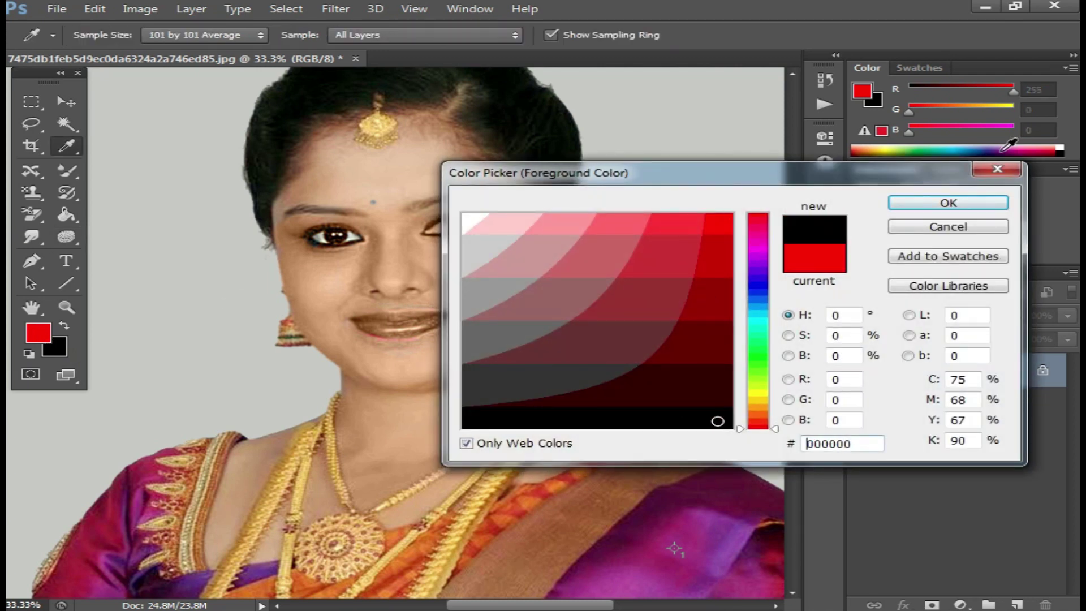
{"action": "key", "text": "Return"}
Grey out more of the face, zoom in and out, then undo to restore natural colour.
{"action": "left_click_drag", "start_coordinate": [475, 247], "coordinate": [449, 285]}
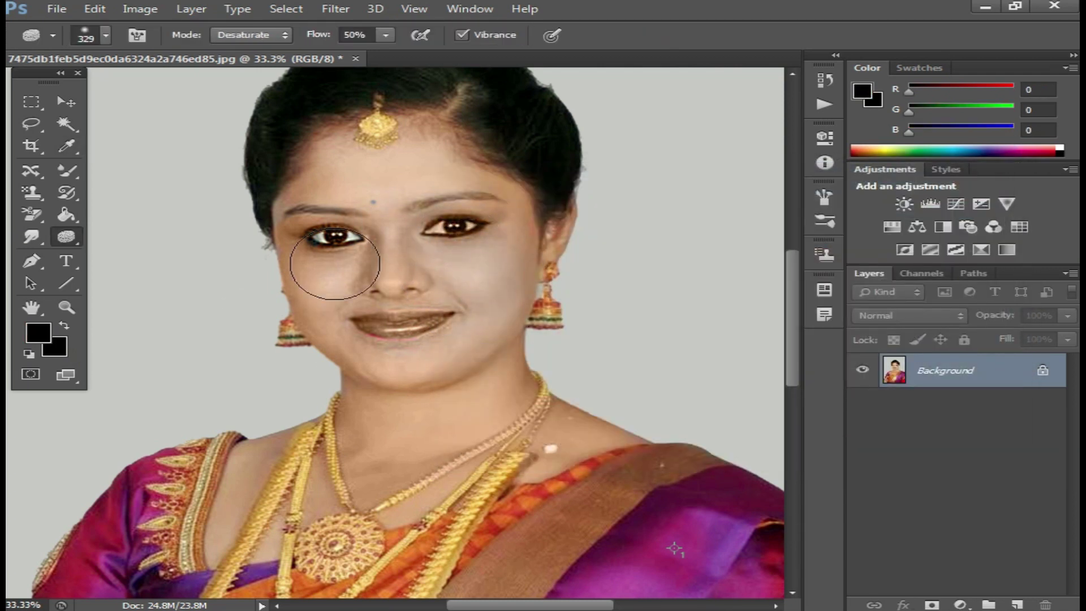
{"action": "left_click", "coordinate": [450, 284]}
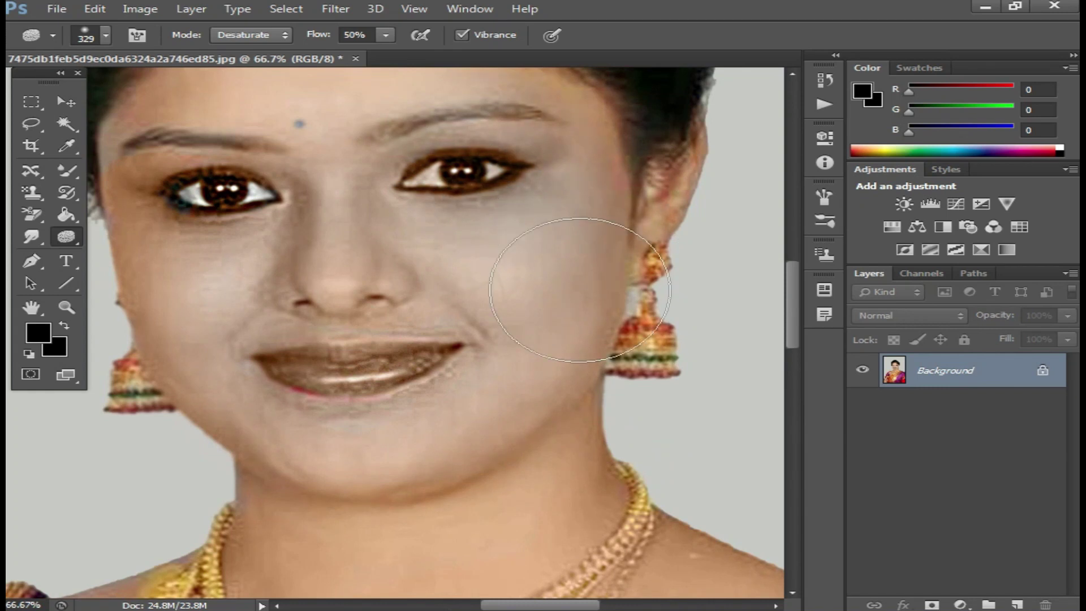
{"action": "left_click", "coordinate": [466, 362], "text": "alt"}
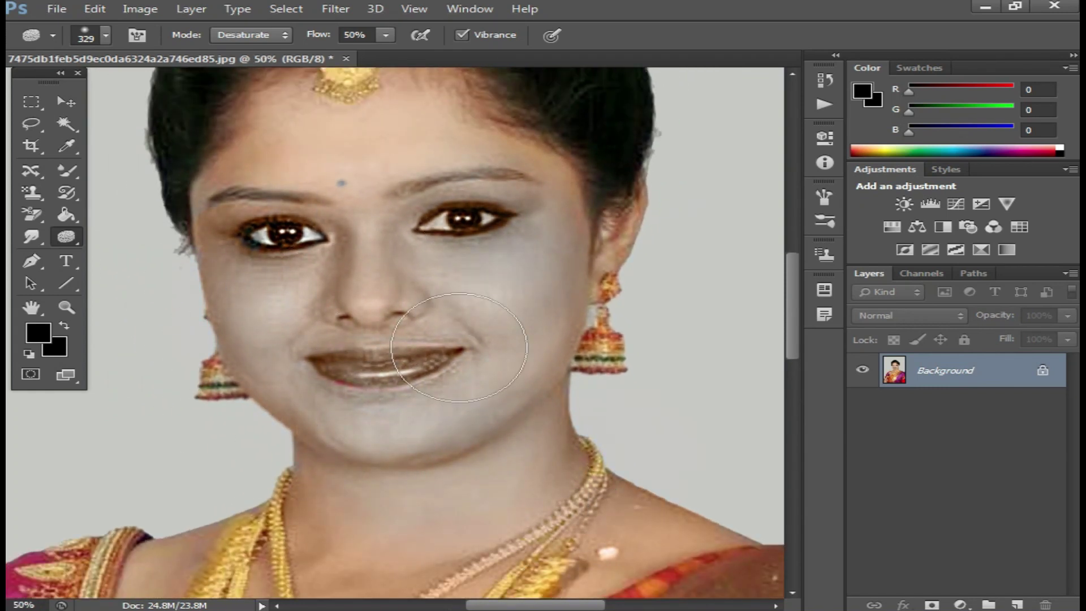
{"action": "left_click", "coordinate": [479, 352], "text": "alt"}
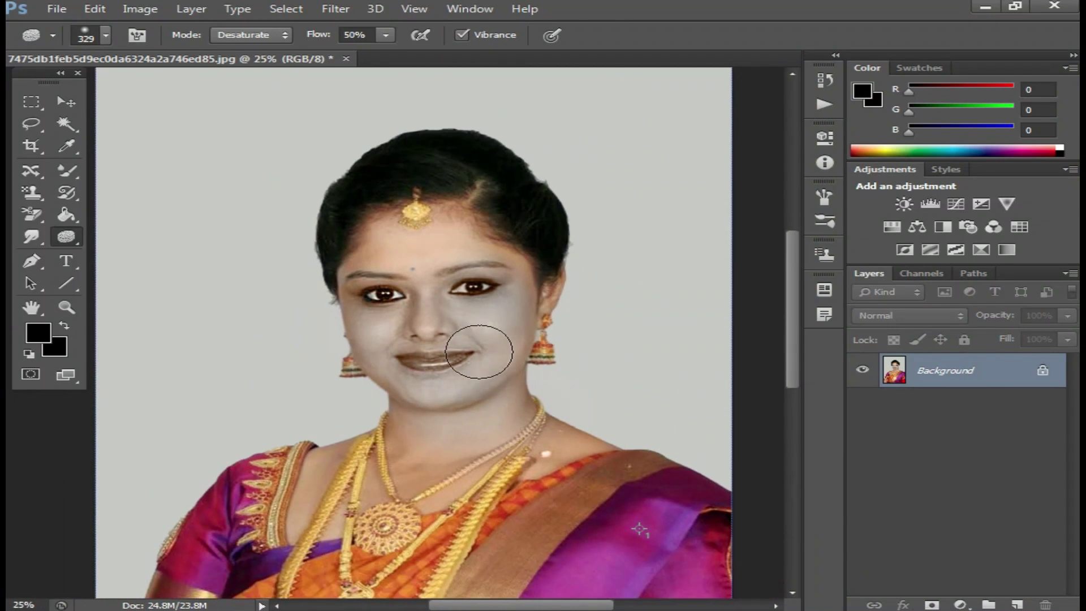
{"action": "key", "text": "ctrl+z"}
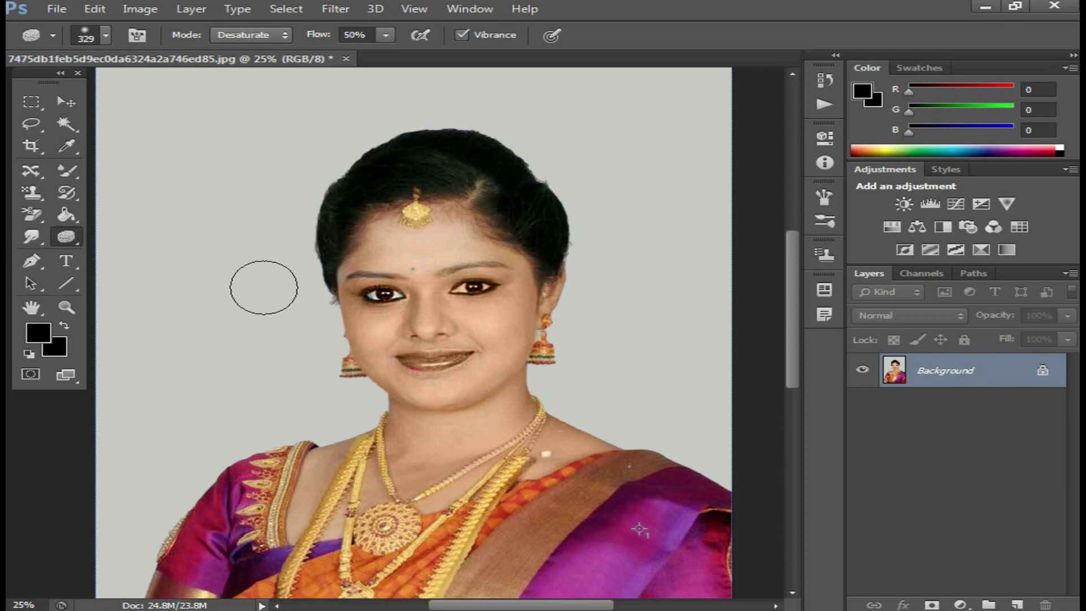
Draw a closed Pen path along the hair edge and around the head's left, and make it a selection.
{"action": "left_click", "coordinate": [31, 260]}
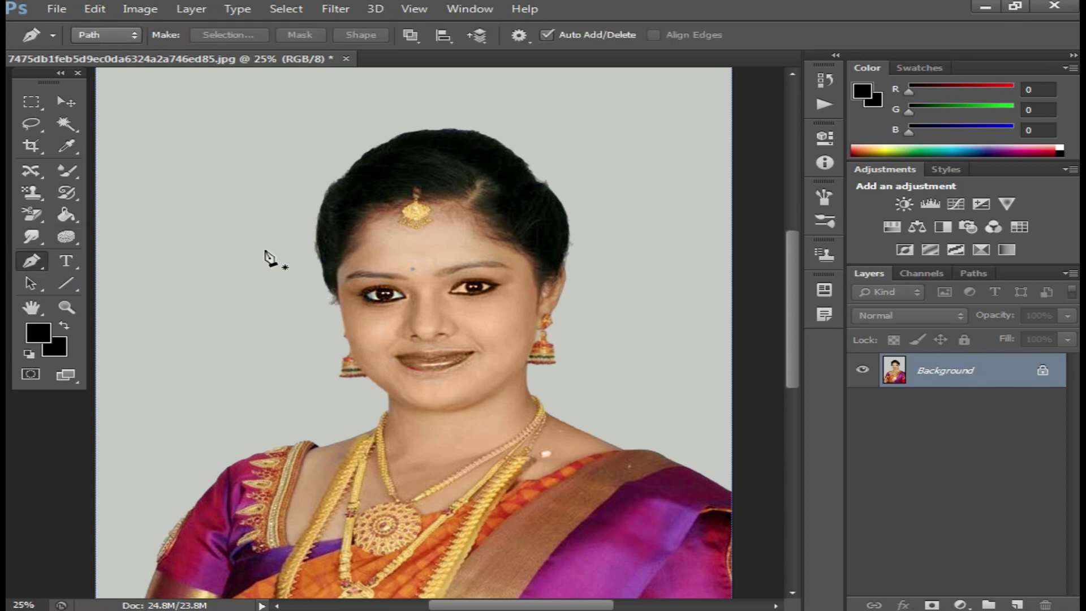
{"action": "left_click", "coordinate": [339, 164]}
{"action": "left_click", "coordinate": [321, 185]}
{"action": "left_click", "coordinate": [319, 204]}
{"action": "left_click", "coordinate": [315, 223]}
{"action": "left_click", "coordinate": [315, 258]}
{"action": "left_click", "coordinate": [277, 342]}
{"action": "left_click", "coordinate": [217, 249]}
{"action": "left_click", "coordinate": [294, 148]}
{"action": "left_click", "coordinate": [339, 164]}
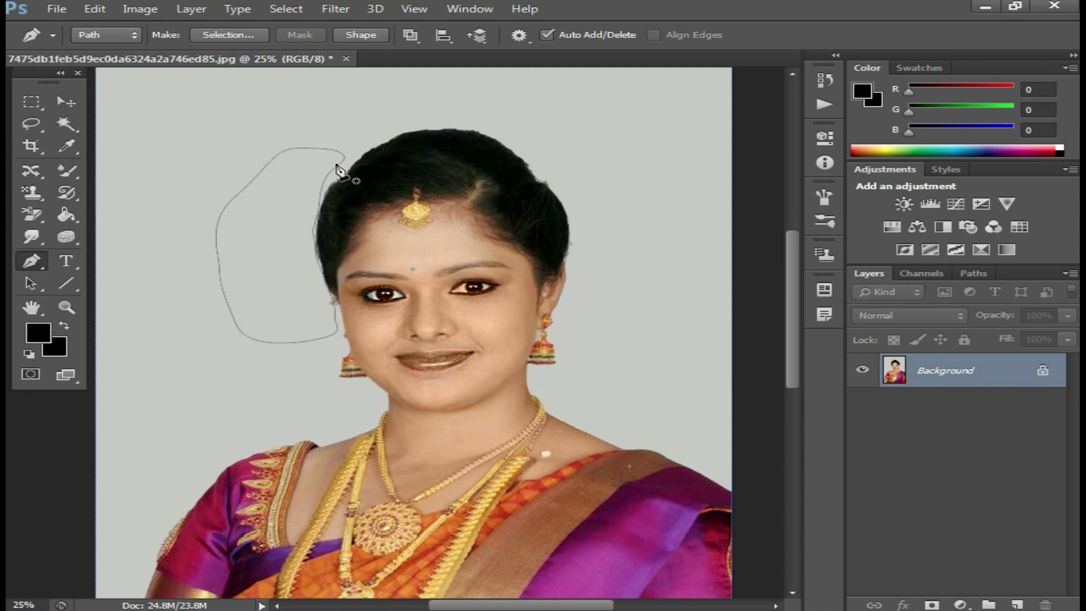
{"action": "right_click", "coordinate": [256, 218]}
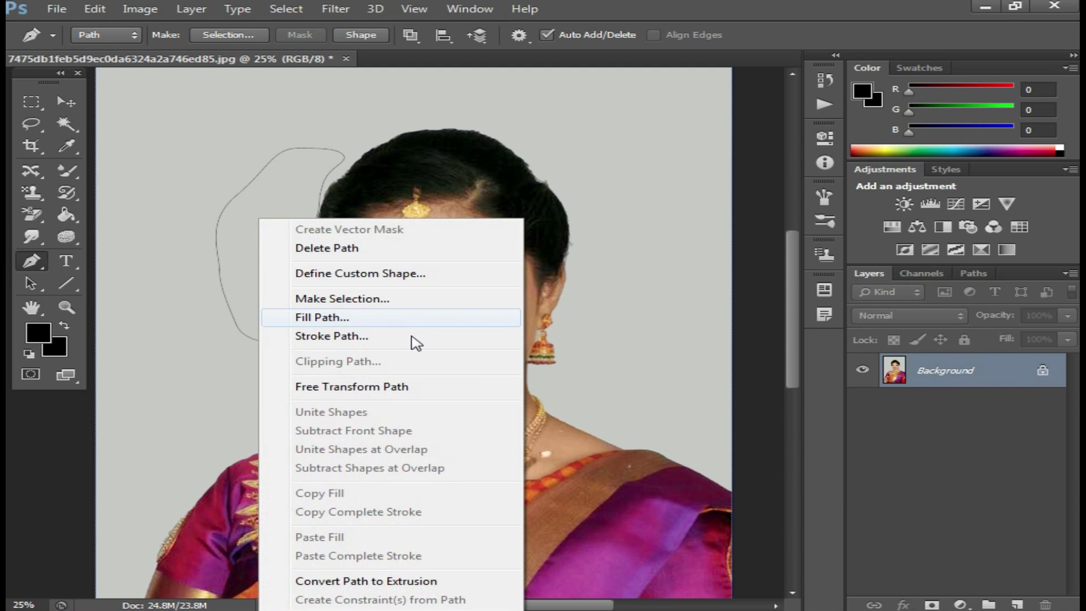
{"action": "left_click", "coordinate": [361, 298]}
{"action": "left_click", "coordinate": [659, 180]}
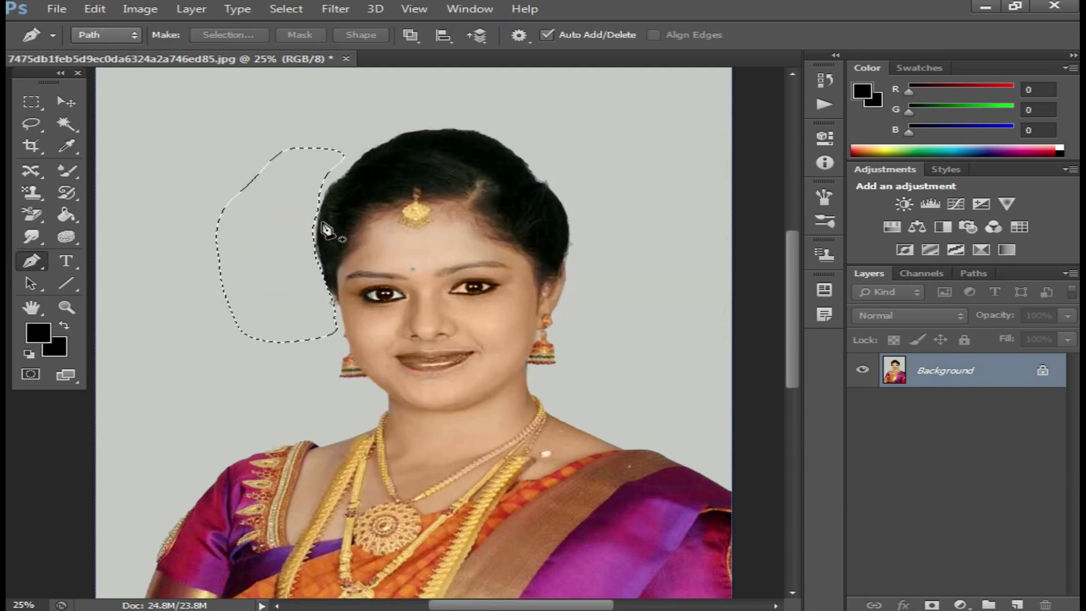
Trace a second hair-edge path, discard it, and zoom in on the hair edge.
{"action": "left_click", "coordinate": [339, 164]}
{"action": "left_click", "coordinate": [328, 290]}
{"action": "left_click", "coordinate": [314, 236]}
{"action": "left_click", "coordinate": [322, 186]}
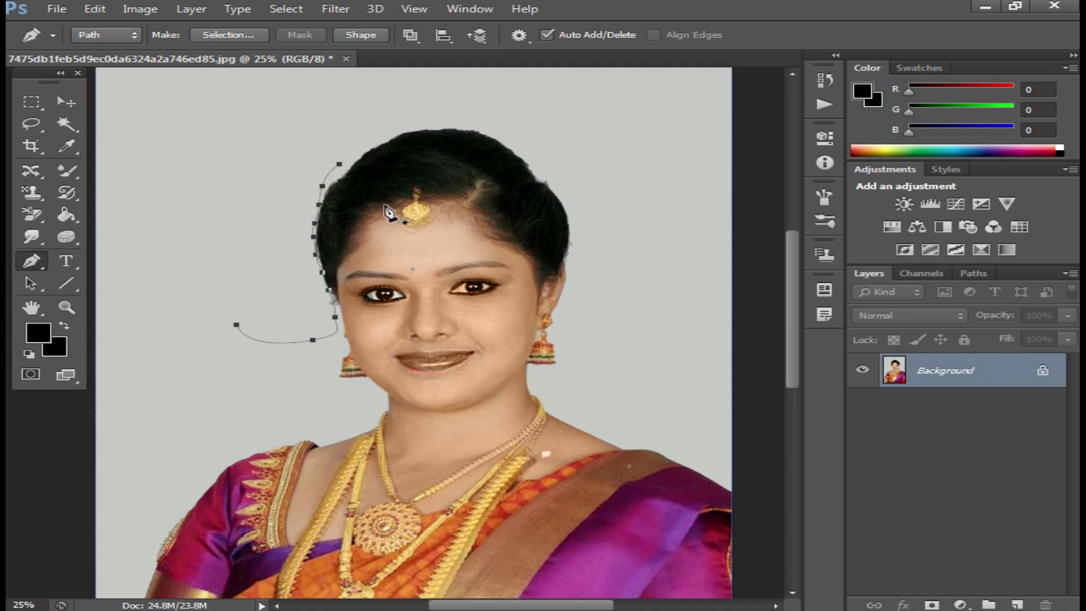
{"action": "key", "text": "Escape"}
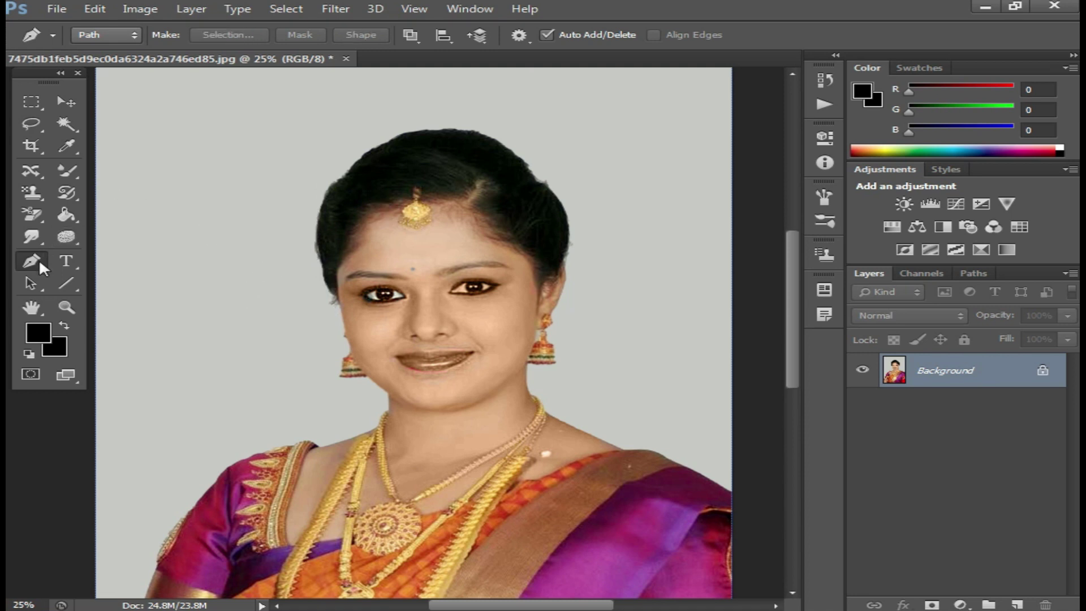
{"action": "left_click", "coordinate": [342, 239], "text": "ctrl"}
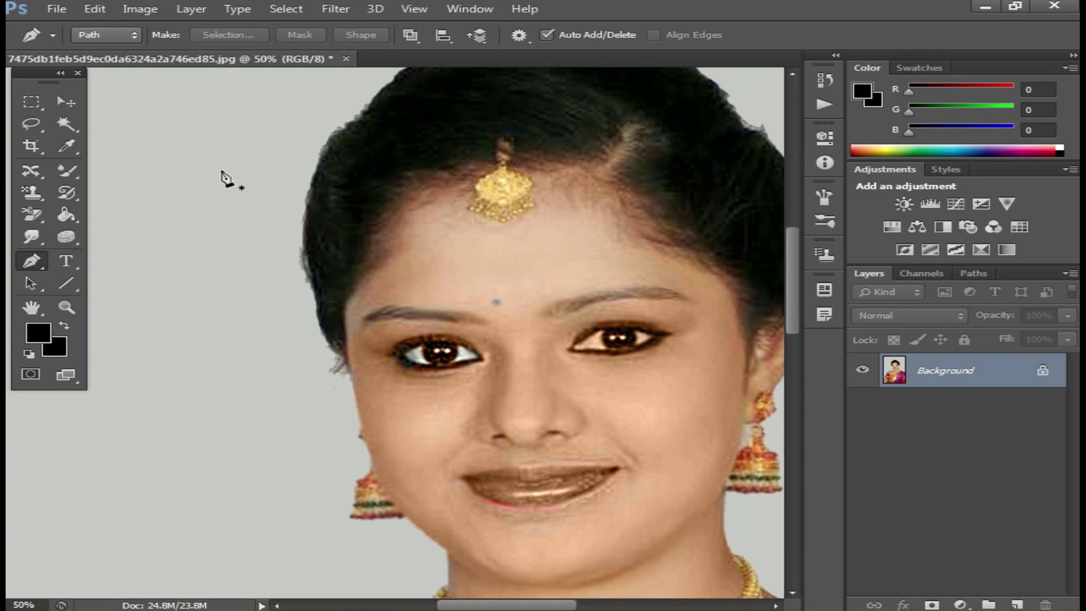
Draw a curved figure-8 path beside the head and convert it into a selection.
{"action": "left_click_drag", "start_coordinate": [201, 116], "coordinate": [222, 117]}
{"action": "left_click", "coordinate": [242, 122]}
{"action": "left_click", "coordinate": [255, 146]}
{"action": "left_click", "coordinate": [259, 161]}
{"action": "left_click", "coordinate": [255, 183]}
{"action": "mouse_move", "coordinate": [212, 324]}
{"action": "left_mouse_down"}
{"action": "mouse_move", "coordinate": [276, 283]}
{"action": "mouse_move", "coordinate": [194, 194]}
{"action": "mouse_move", "coordinate": [201, 116]}
{"action": "left_mouse_up"}
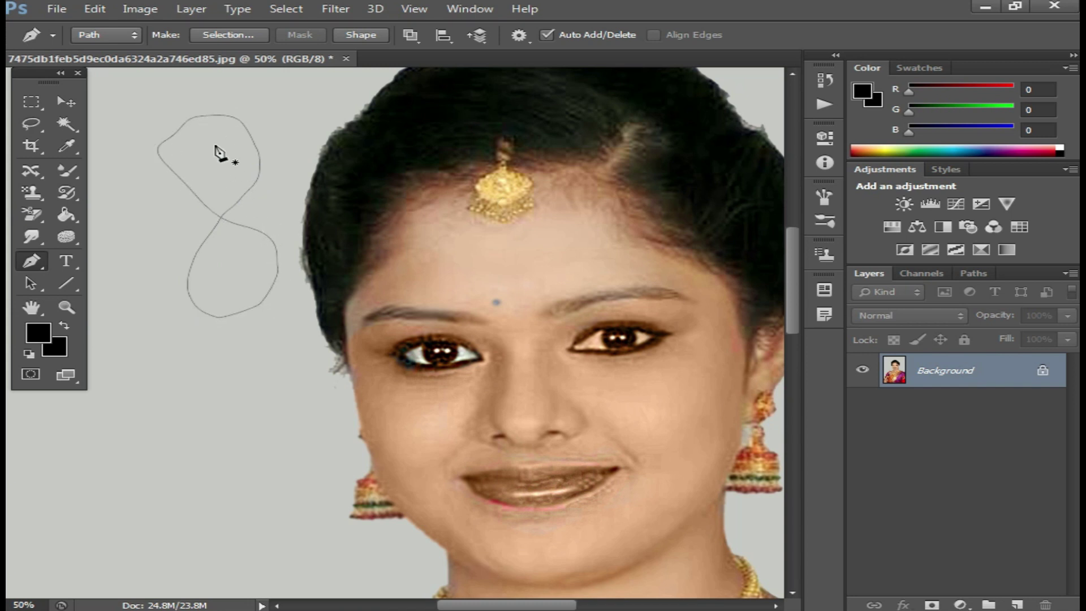
{"action": "right_click", "coordinate": [216, 148]}
{"action": "left_click", "coordinate": [333, 228]}
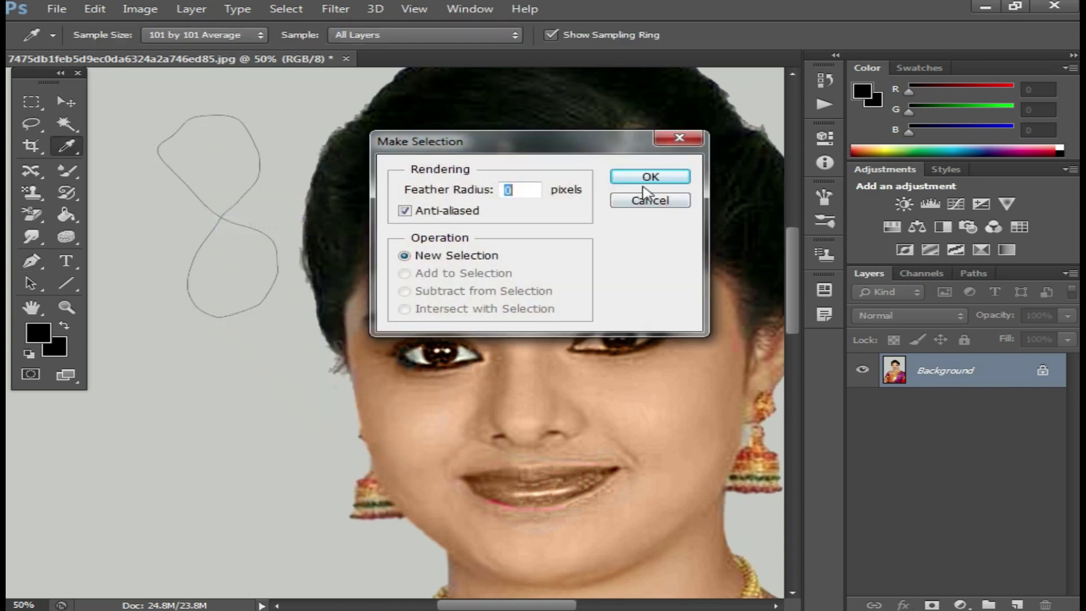
{"action": "left_click", "coordinate": [651, 178]}
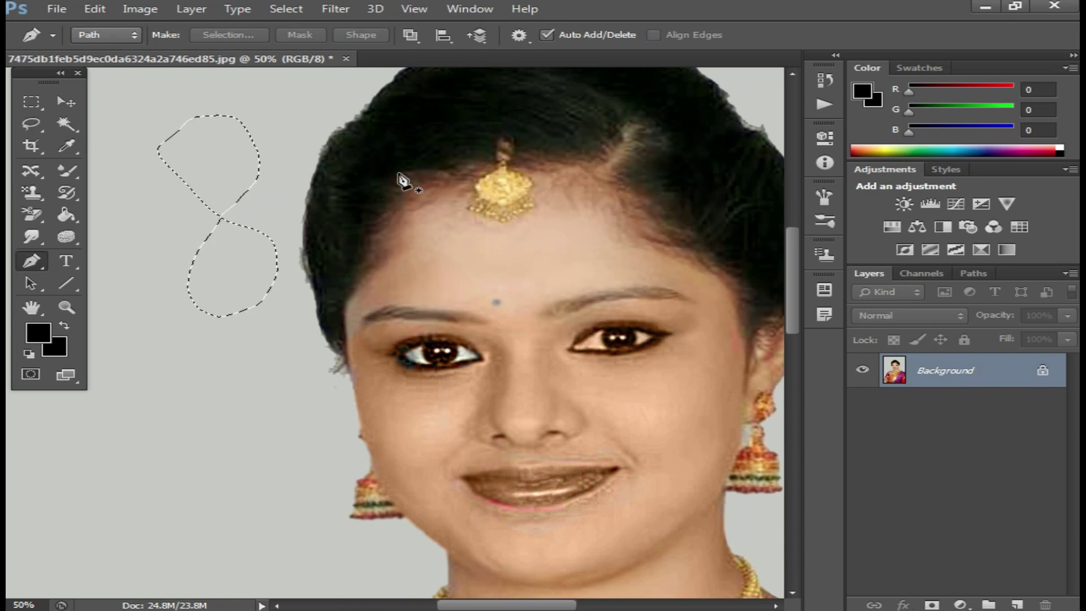
Fill the figure-8 selection with purple, undo the fill, and deselect.
{"action": "key", "text": "shift+F5"}
{"action": "left_click", "coordinate": [1000, 298]}
{"action": "key", "text": "m"}
{"action": "key", "text": "ctrl+z"}
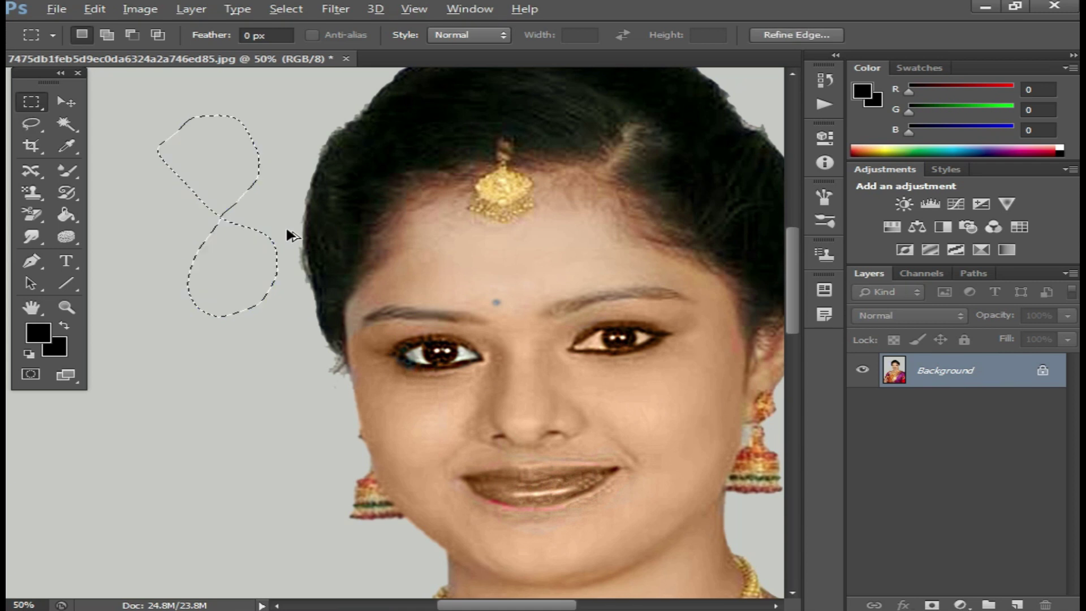
{"action": "key", "text": "ctrl+d"}
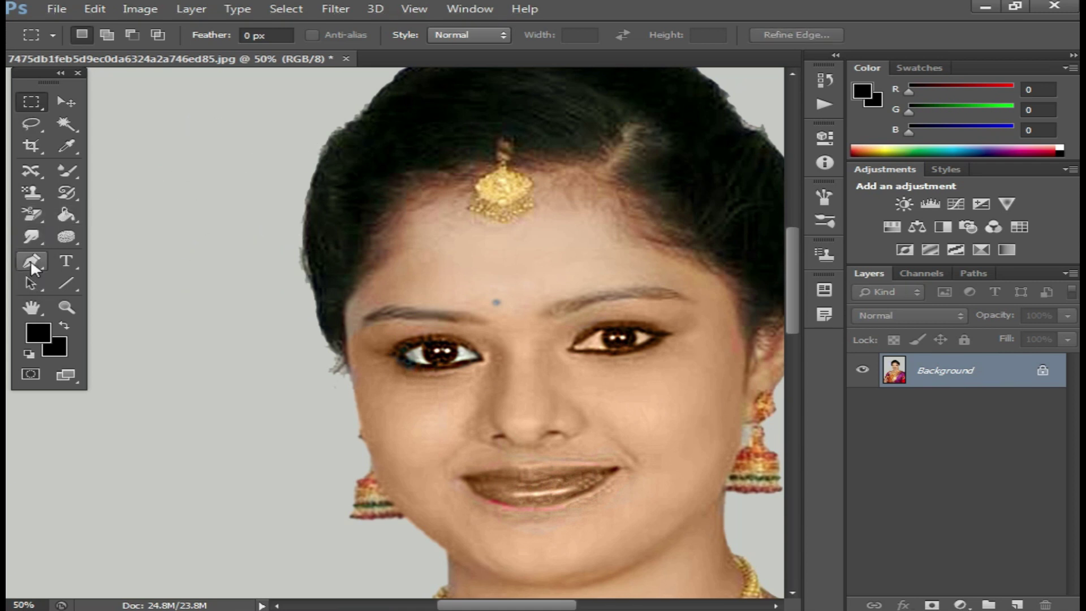
Review path combine and alignment options, then make a closed curved path left of the head into a selection.
{"action": "left_click", "coordinate": [32, 263]}
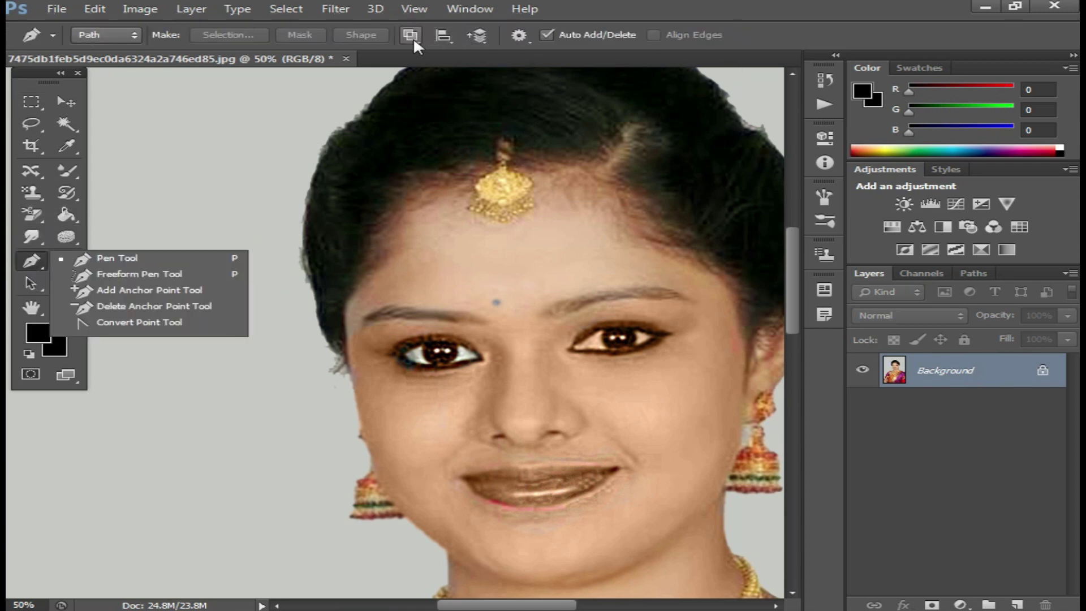
{"action": "left_click", "coordinate": [410, 35]}
{"action": "left_click", "coordinate": [439, 35]}
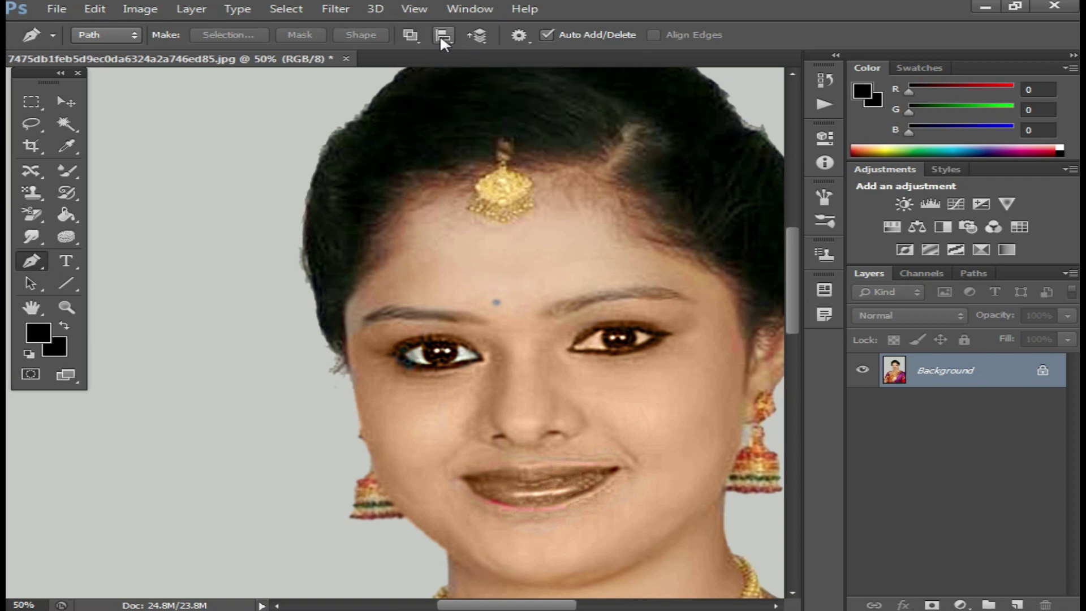
{"action": "left_click", "coordinate": [256, 125]}
{"action": "left_click", "coordinate": [291, 153]}
{"action": "left_click", "coordinate": [278, 215]}
{"action": "left_click", "coordinate": [191, 241]}
{"action": "left_click", "coordinate": [133, 193]}
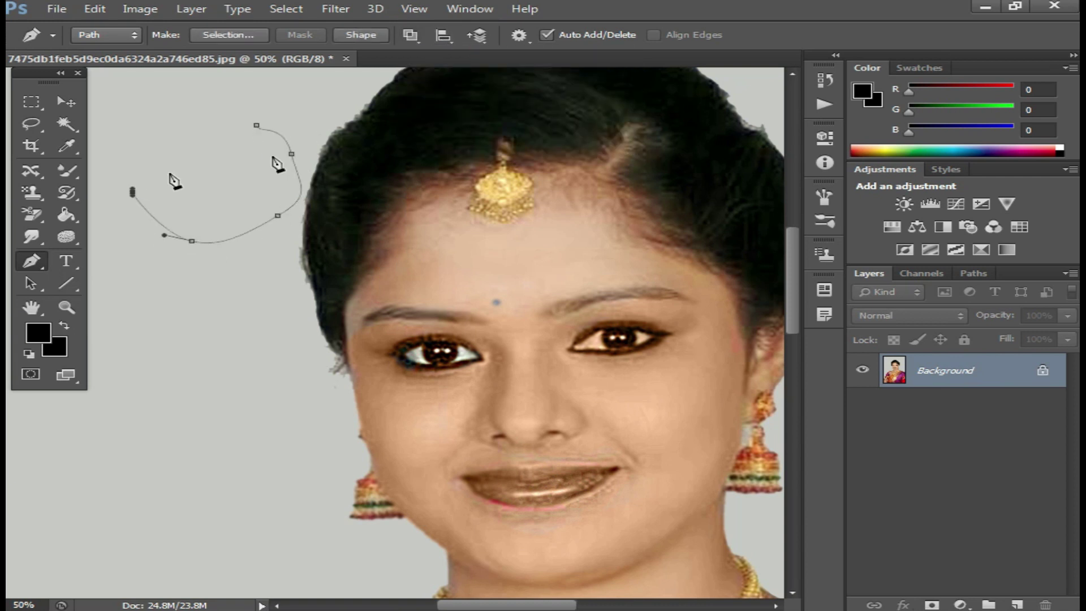
{"action": "left_click", "coordinate": [256, 125]}
{"action": "right_click", "coordinate": [252, 148]}
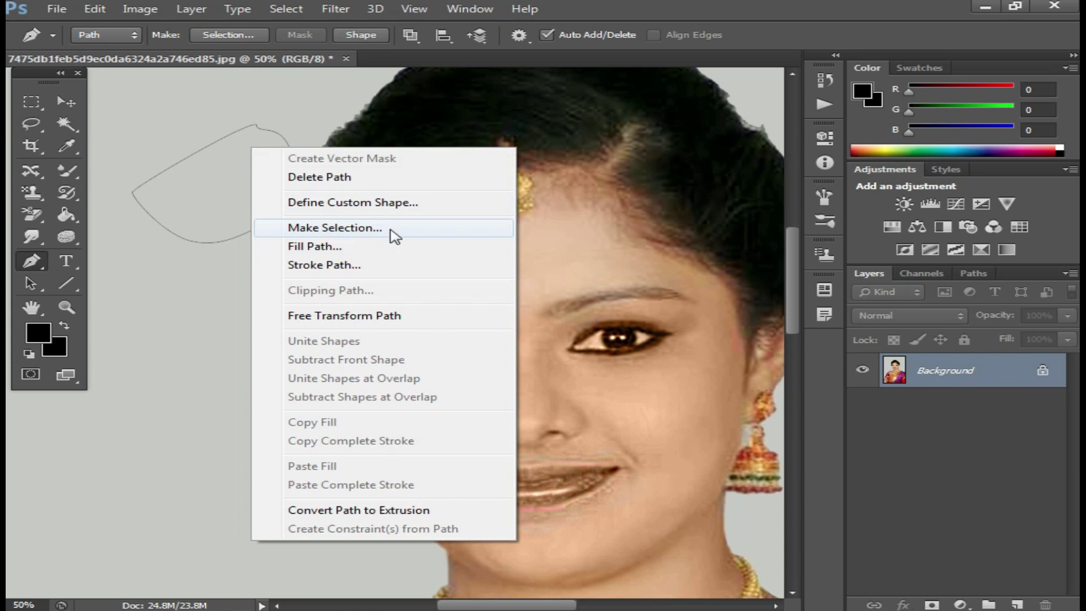
{"action": "left_click", "coordinate": [391, 228]}
{"action": "left_click", "coordinate": [641, 180]}
Test filling the selection with blue, then undo the fill and return to the Pen tool.
{"action": "key", "text": "i"}
{"action": "key", "text": "shift+F5"}
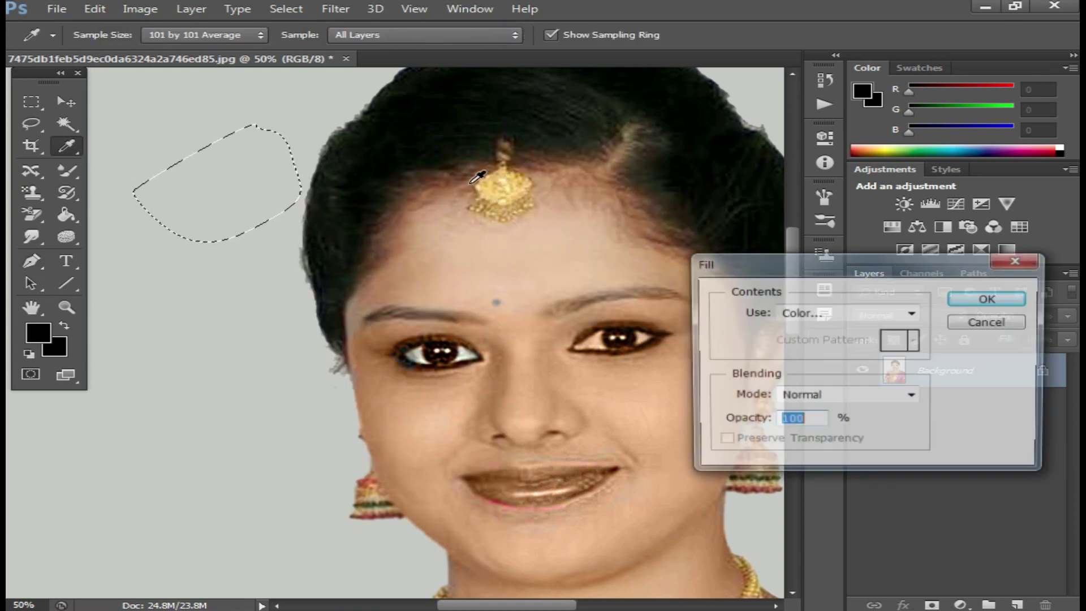
{"action": "key", "text": "Return"}
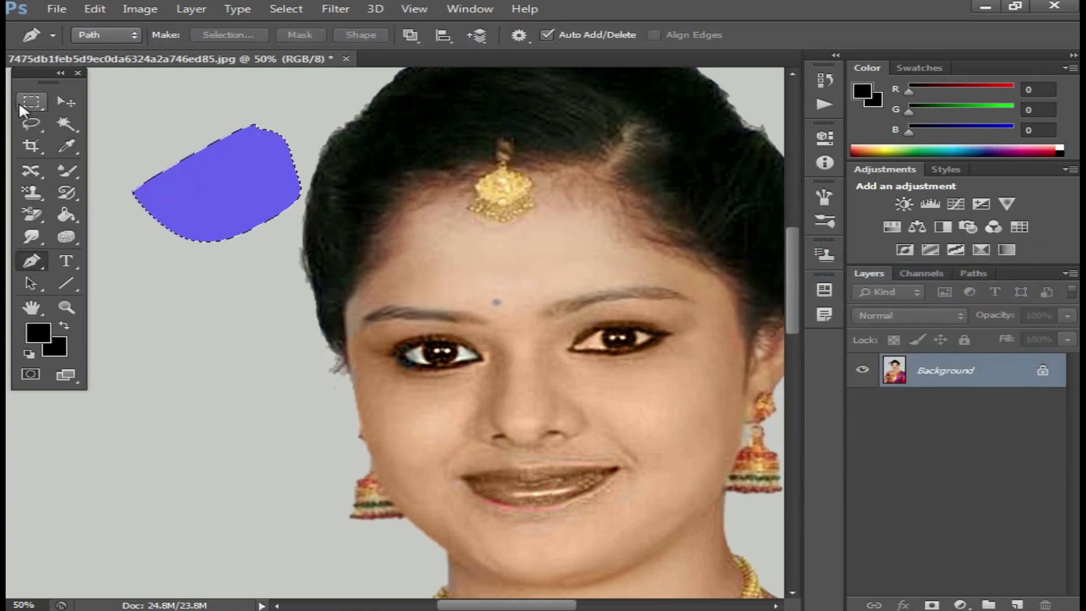
{"action": "left_click", "coordinate": [19, 103]}
{"action": "key", "text": "ctrl+d"}
{"action": "key", "text": "ctrl+alt+z"}
{"action": "key", "text": "ctrl+alt+z"}
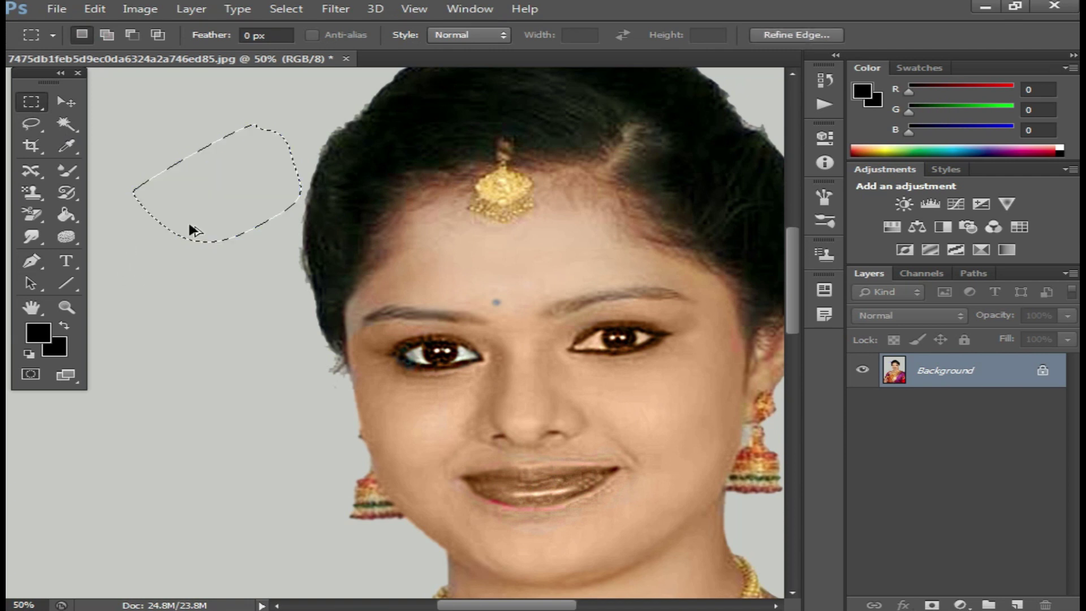
{"action": "left_click", "coordinate": [31, 260]}
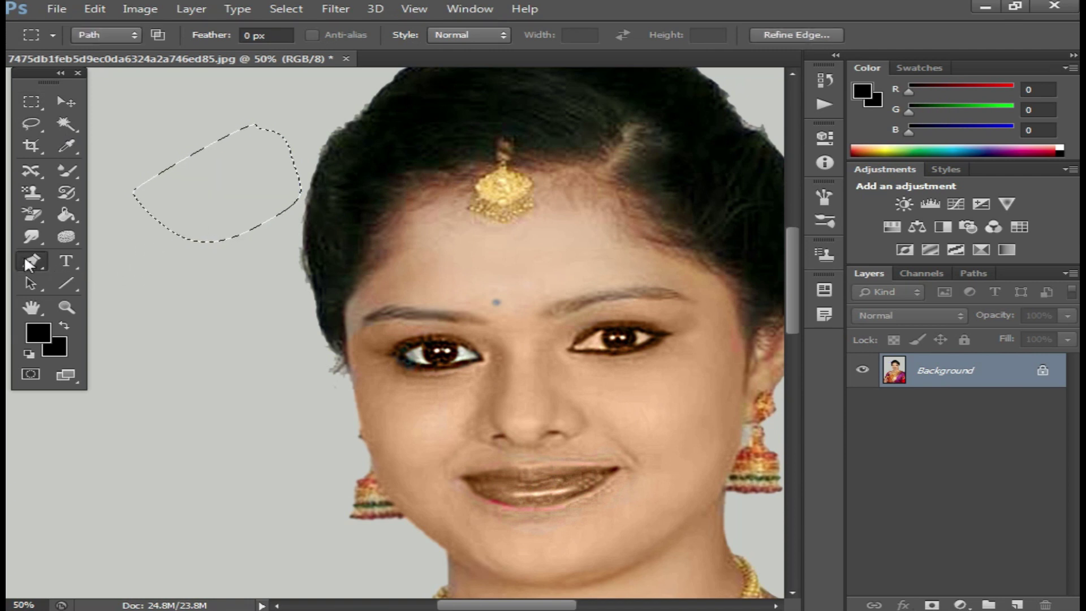
Switch the Pen to Shape mode and draw a closed curved shape left of the face.
{"action": "left_click", "coordinate": [125, 35]}
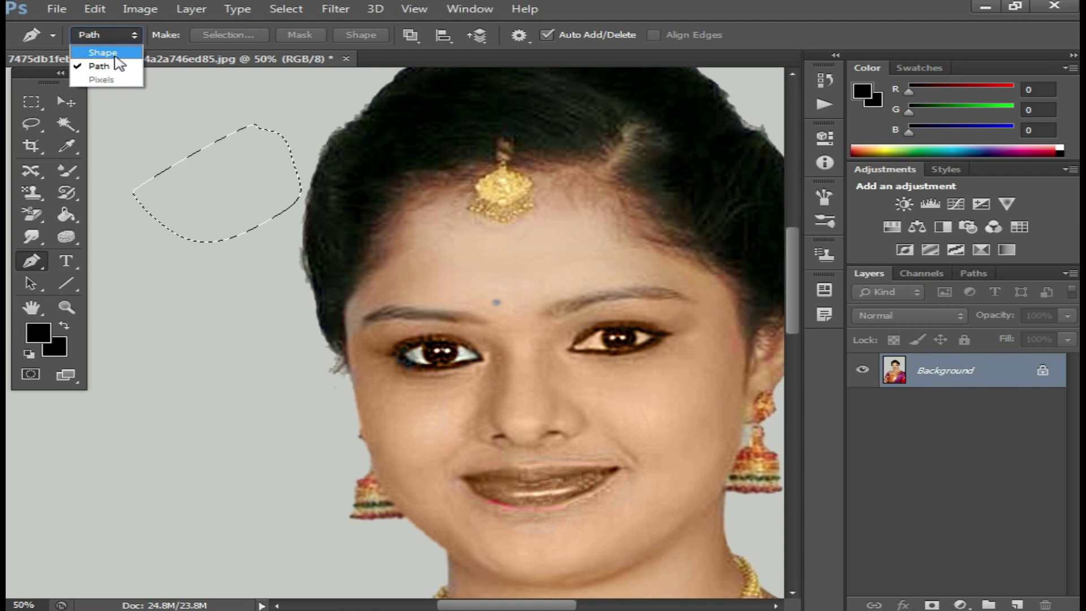
{"action": "left_click", "coordinate": [117, 55]}
{"action": "left_click", "coordinate": [137, 148]}
{"action": "left_click", "coordinate": [140, 178]}
{"action": "left_click_drag", "start_coordinate": [158, 238], "coordinate": [216, 280]}
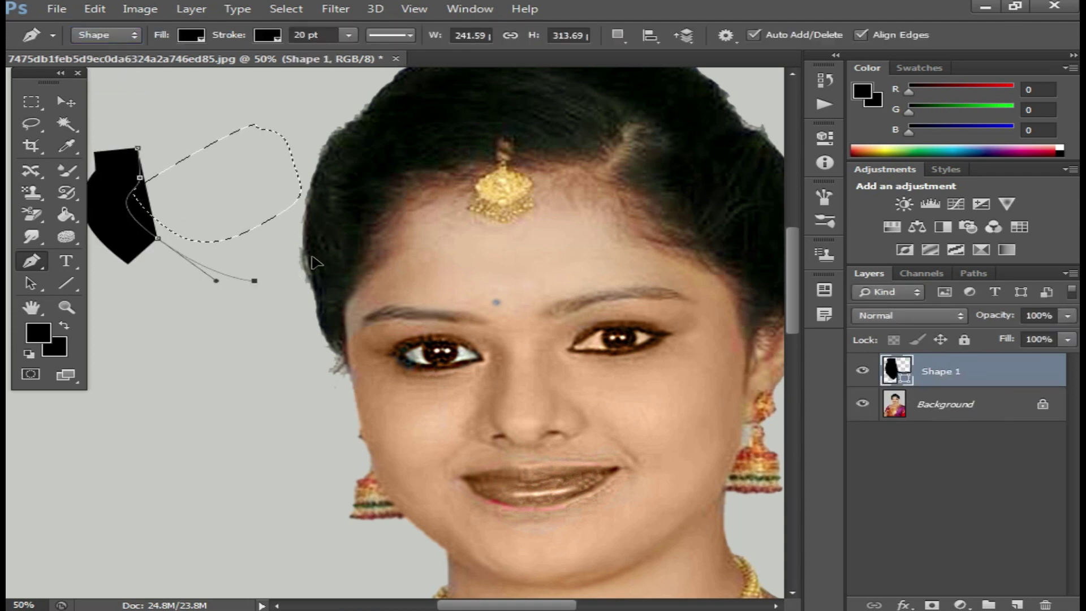
{"action": "left_click", "coordinate": [321, 250]}
{"action": "left_click", "coordinate": [339, 225]}
{"action": "left_click", "coordinate": [338, 192]}
{"action": "left_click", "coordinate": [293, 144]}
{"action": "left_click", "coordinate": [264, 132]}
{"action": "left_click_drag", "start_coordinate": [202, 128], "coordinate": [224, 124]}
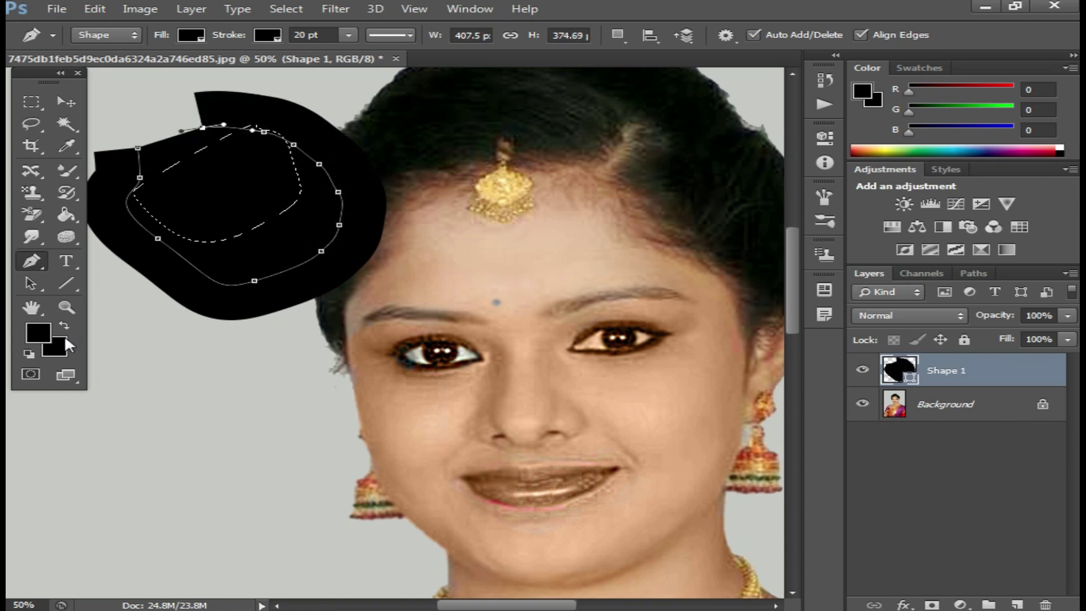
{"action": "left_click", "coordinate": [138, 148]}
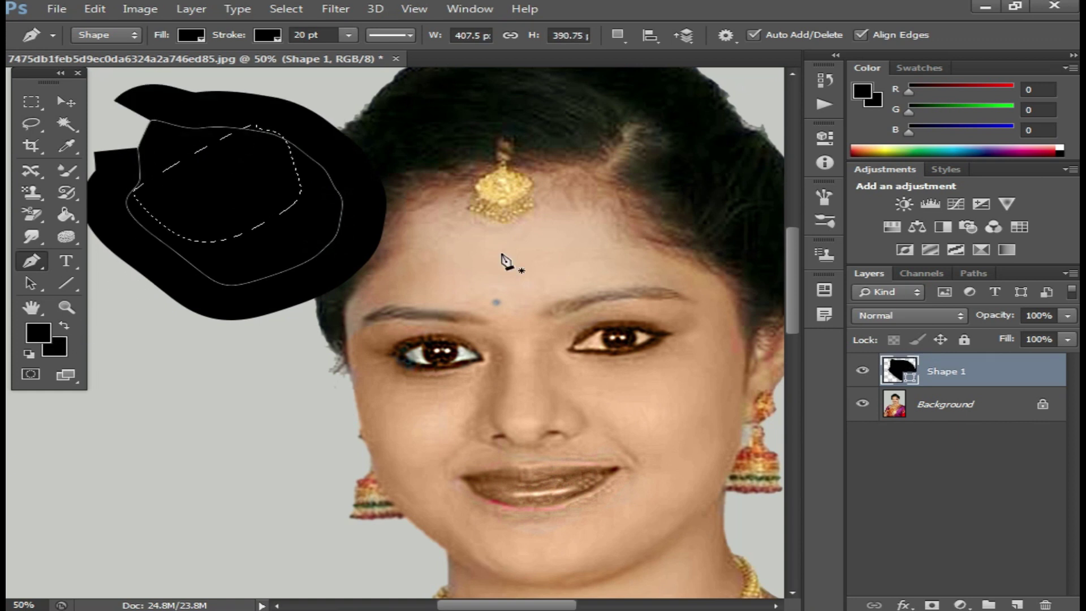
Undo the shape edits, remove the Shape 1 content, cancel the fill and deselect.
{"action": "key", "text": "ctrl+alt+z"}
{"action": "key", "text": "ctrl+alt+z"}
{"action": "key", "text": "ctrl+alt+z"}
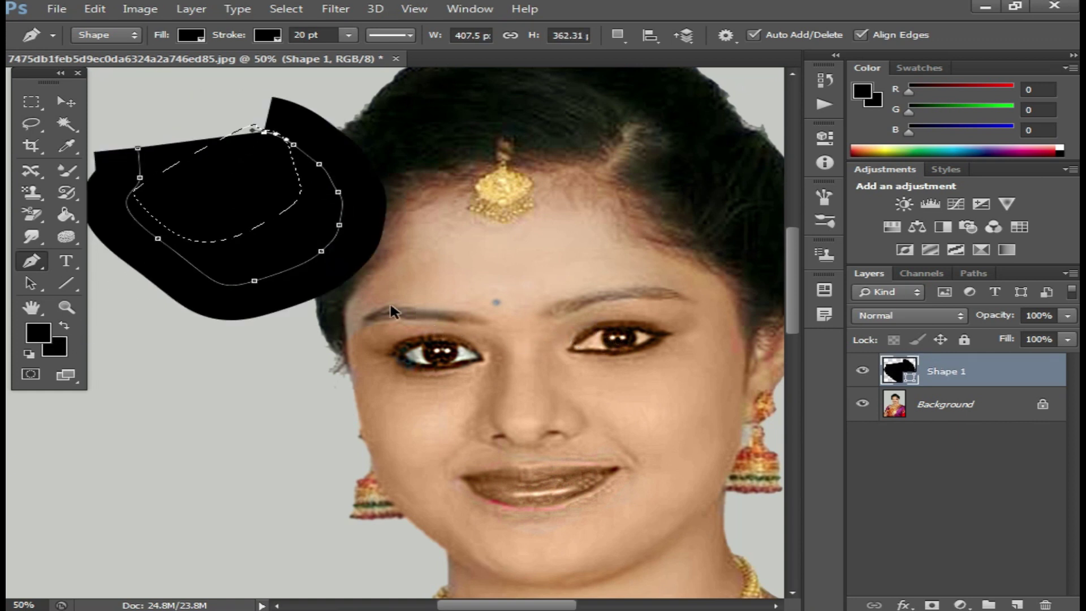
{"action": "key", "text": "ctrl+alt+z"}
{"action": "key", "text": "ctrl+alt+z"}
{"action": "key", "text": "Delete"}
{"action": "left_click", "coordinate": [582, 239]}
{"action": "key", "text": "Delete"}
{"action": "key", "text": "Delete"}
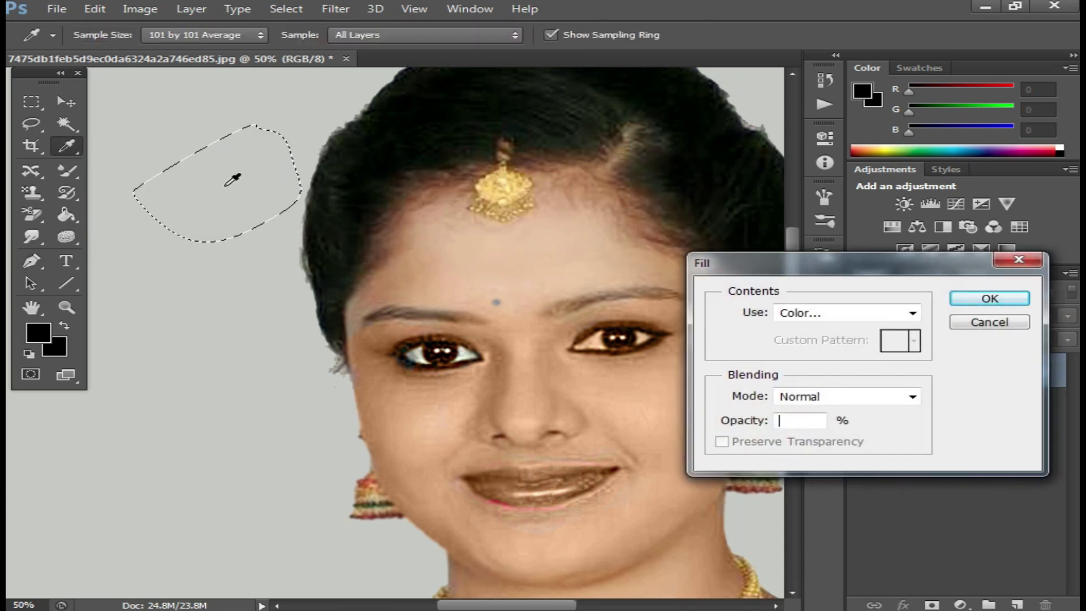
{"action": "left_click", "coordinate": [983, 324]}
{"action": "key", "text": "m"}
{"action": "key", "text": "ctrl+d"}
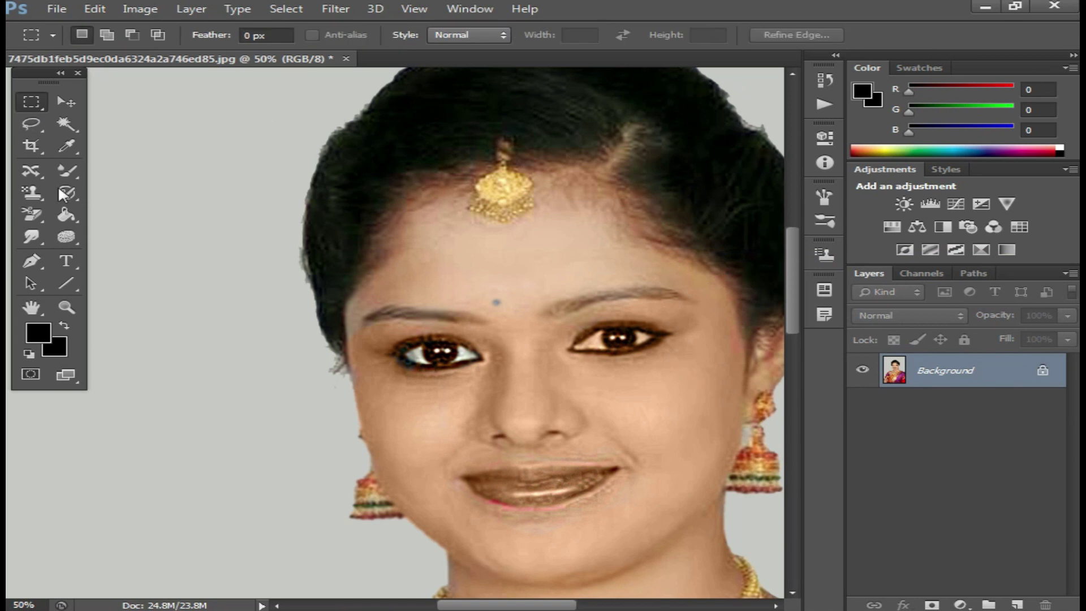
Start a black shape left of the face and set the background colour to red.
{"action": "left_click", "coordinate": [26, 266]}
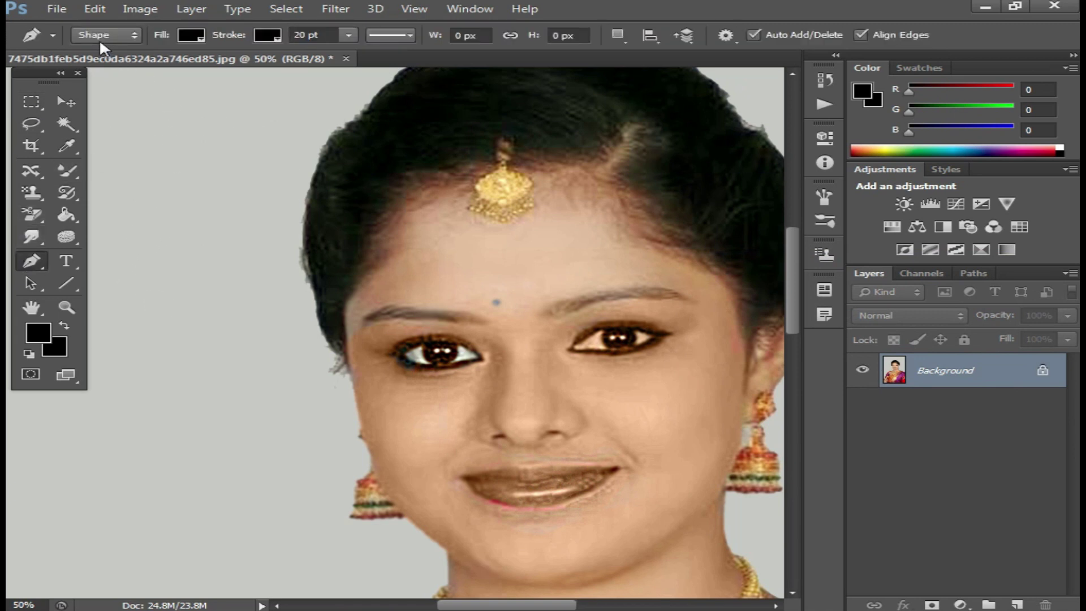
{"action": "left_click", "coordinate": [146, 281]}
{"action": "left_click", "coordinate": [171, 315]}
{"action": "left_click", "coordinate": [207, 326]}
{"action": "left_click_drag", "start_coordinate": [250, 325], "coordinate": [258, 321]}
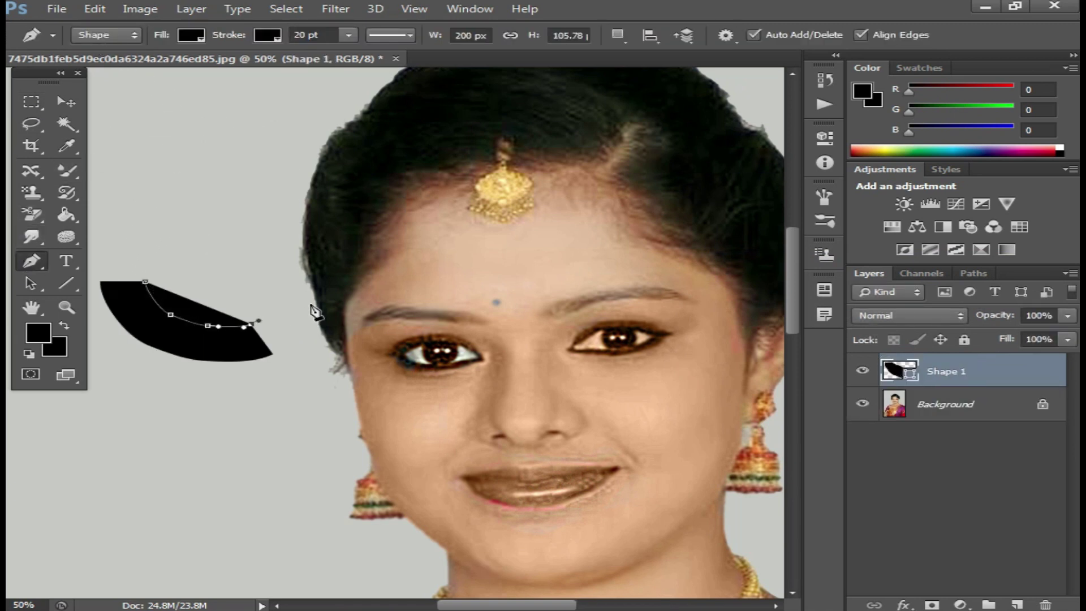
{"action": "left_click", "coordinate": [55, 349]}
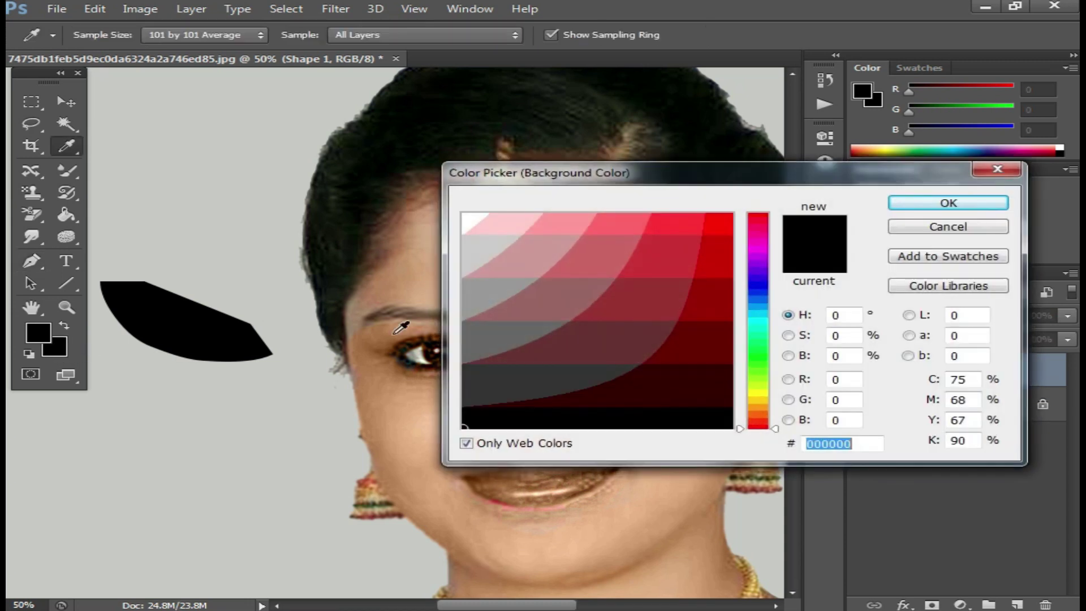
{"action": "left_click", "coordinate": [718, 234]}
{"action": "left_click", "coordinate": [948, 202]}
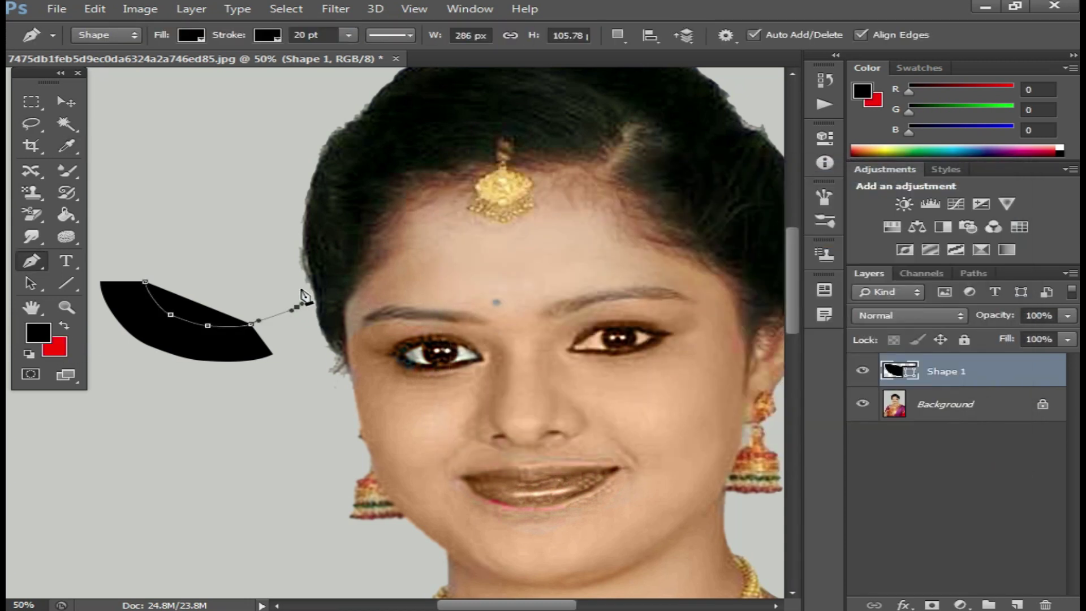
{"action": "left_click", "coordinate": [297, 307]}
{"action": "left_click", "coordinate": [291, 262]}
{"action": "left_click", "coordinate": [268, 241]}
{"action": "left_click", "coordinate": [224, 216]}
Set the foreground colour to pure red and extend the black shape with more anchors.
{"action": "left_click", "coordinate": [28, 329]}
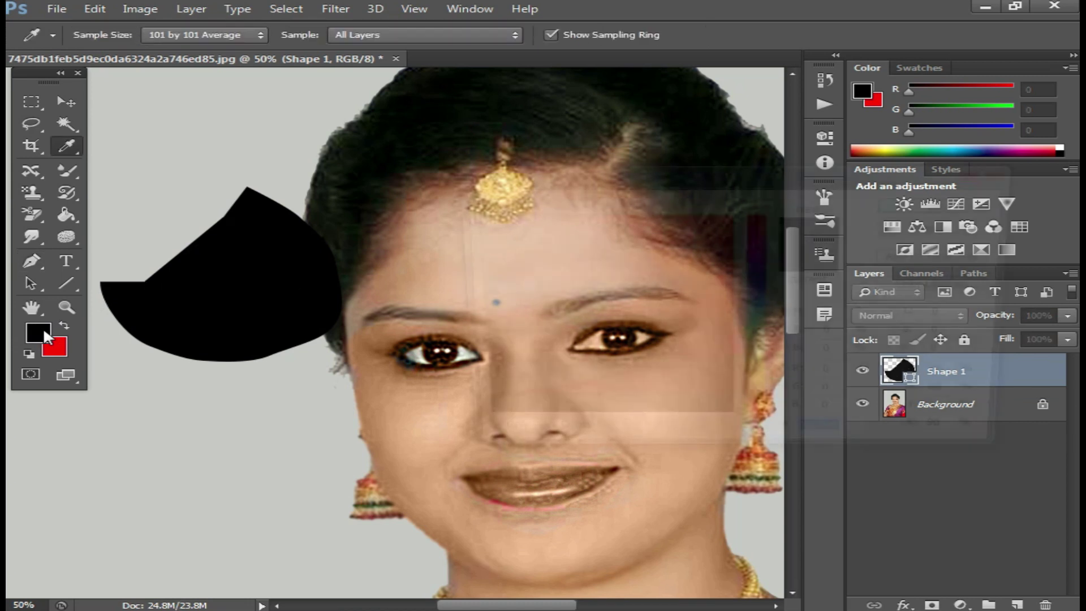
{"action": "left_click", "coordinate": [719, 229]}
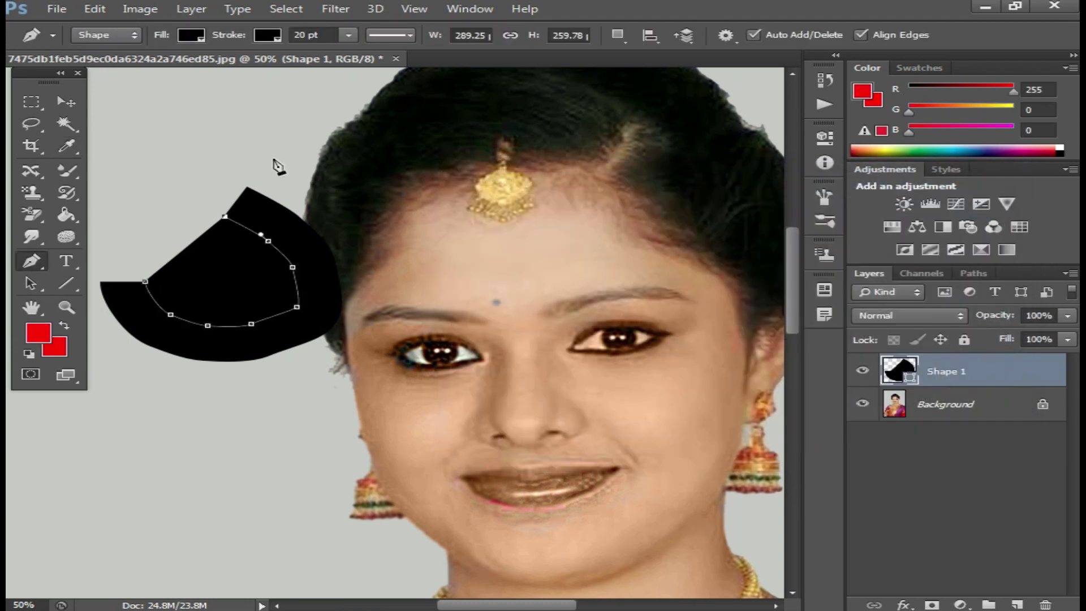
{"action": "left_click", "coordinate": [274, 158]}
{"action": "left_click", "coordinate": [184, 173]}
{"action": "left_click", "coordinate": [146, 205]}
{"action": "left_click", "coordinate": [131, 251]}
{"action": "left_click", "coordinate": [136, 281]}
{"action": "left_click", "coordinate": [165, 330]}
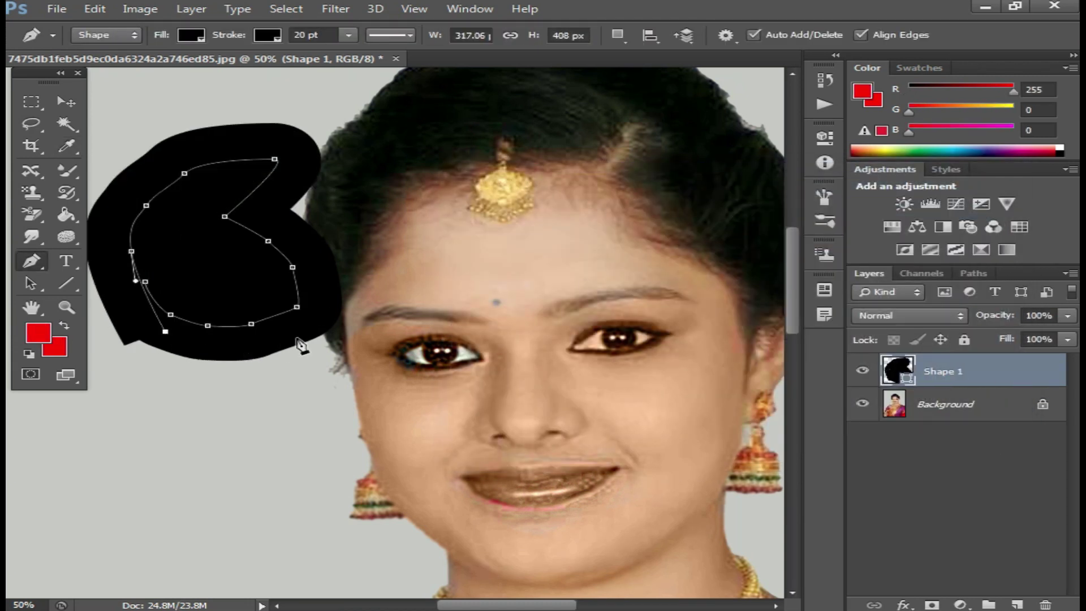
Undo the extra anchors back to the small black wedge and deselect the Shape 1 layer.
{"action": "left_click", "coordinate": [66, 101]}
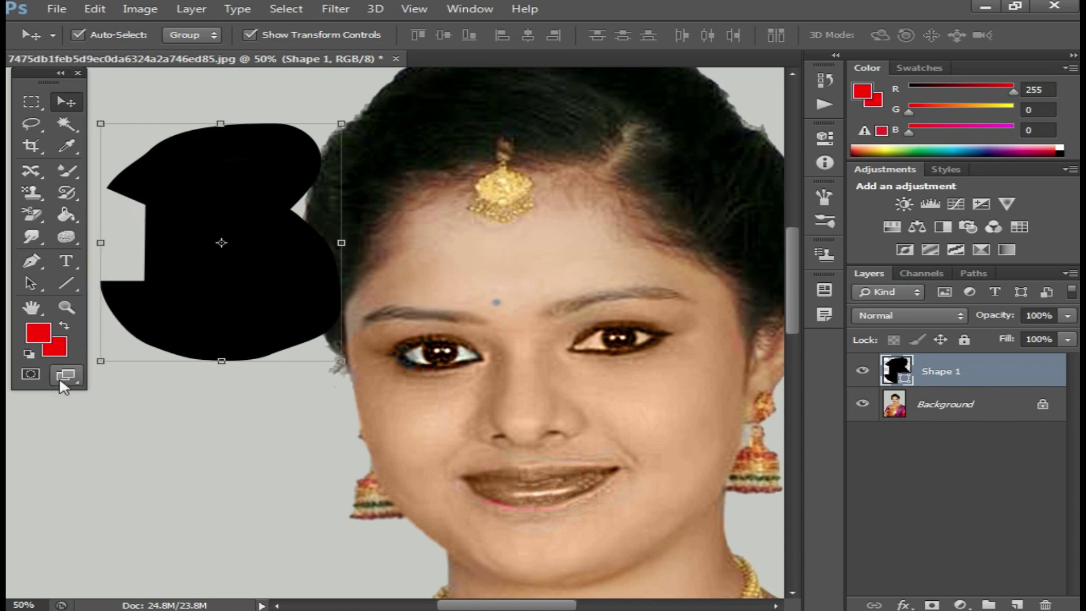
{"action": "key", "text": "ctrl+alt+z"}
{"action": "key", "text": "ctrl+alt+z"}
{"action": "key", "text": "ctrl+alt+z"}
{"action": "key", "text": "ctrl+alt+z"}
{"action": "key", "text": "ctrl+alt+z"}
{"action": "key", "text": "ctrl+alt+z"}
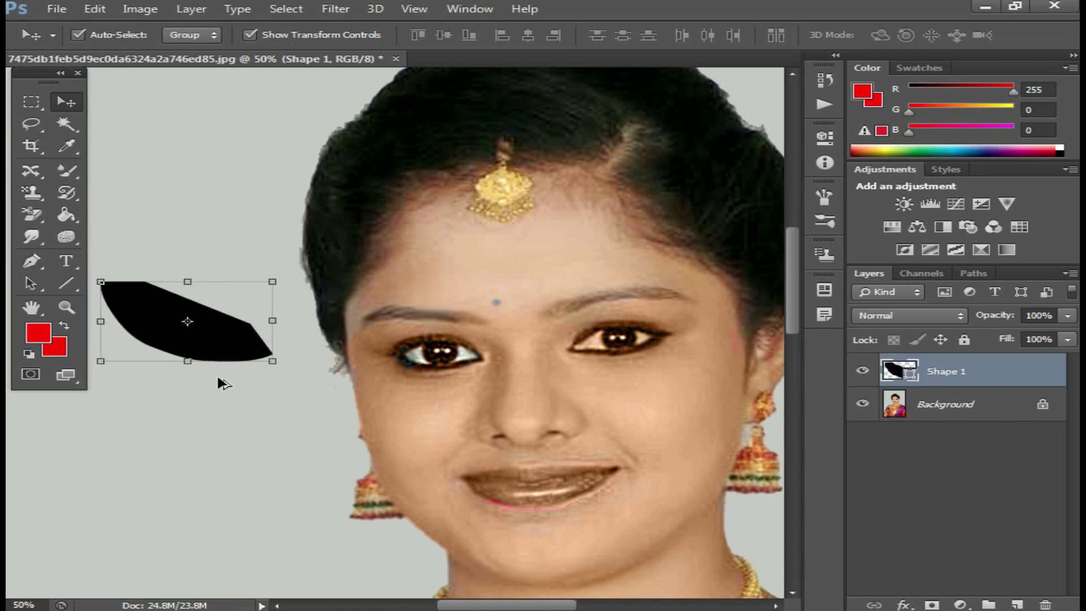
{"action": "key", "text": "ctrl+alt+z"}
{"action": "key", "text": "ctrl+alt+z"}
{"action": "key", "text": "ctrl+alt+z"}
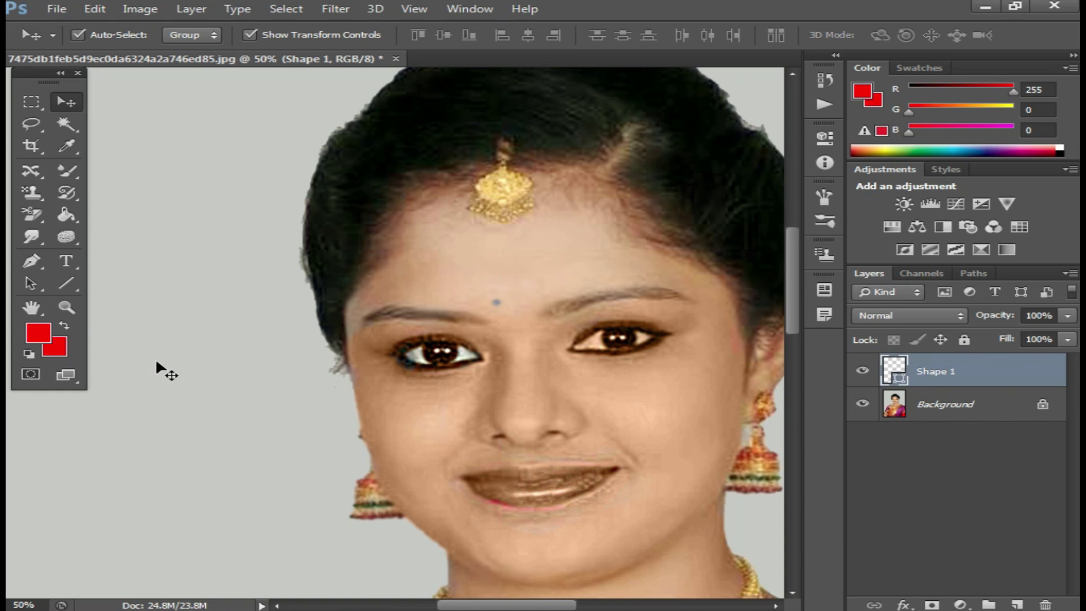
{"action": "left_click", "coordinate": [122, 335]}
Begin a new red-filled shape below-left of the face with three anchors.
{"action": "left_click", "coordinate": [31, 261]}
{"action": "left_click", "coordinate": [175, 385]}
{"action": "left_click", "coordinate": [245, 405]}
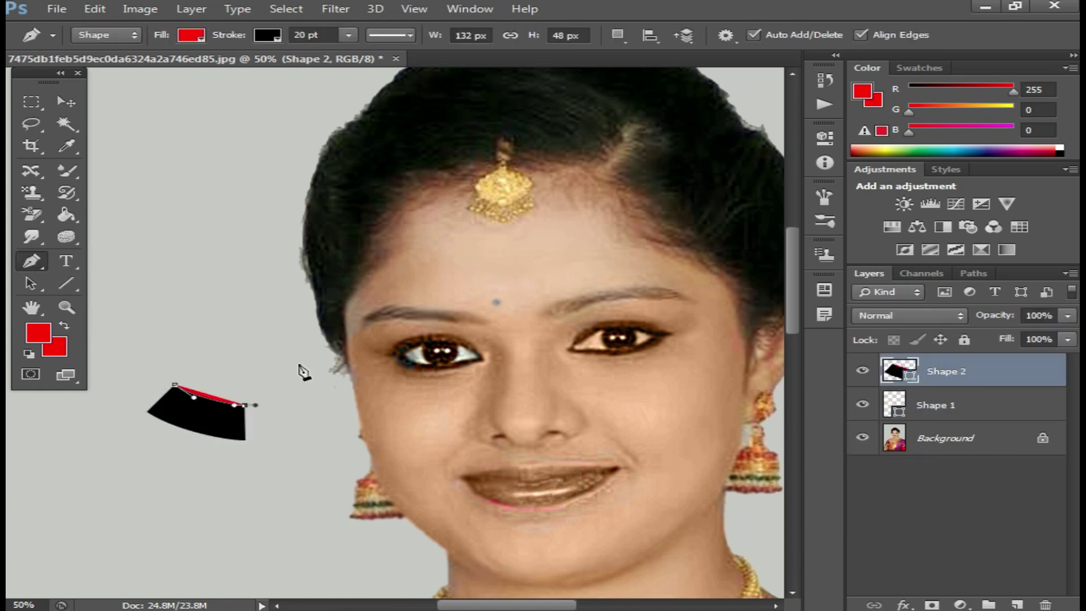
{"action": "left_click", "coordinate": [291, 365]}
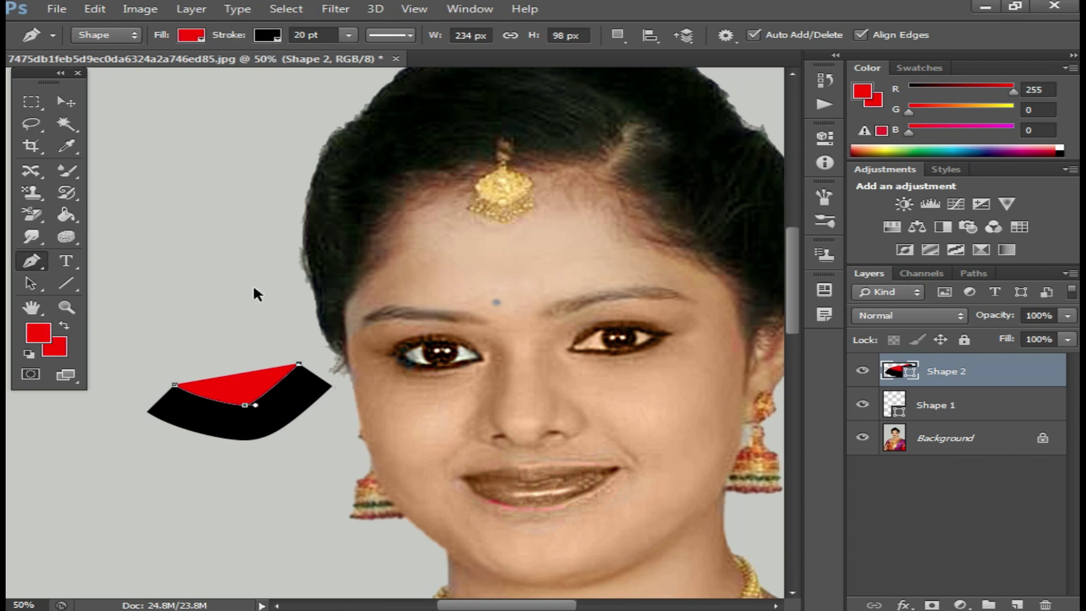
Undo the red shape, set the stroke to yellow, and draw a black shape left of the face.
{"action": "key", "text": "ctrl+alt+z"}
{"action": "key", "text": "ctrl+alt+z"}
{"action": "key", "text": "ctrl+alt+z"}
{"action": "key", "text": "ctrl+alt+z"}
{"action": "left_click", "coordinate": [273, 34]}
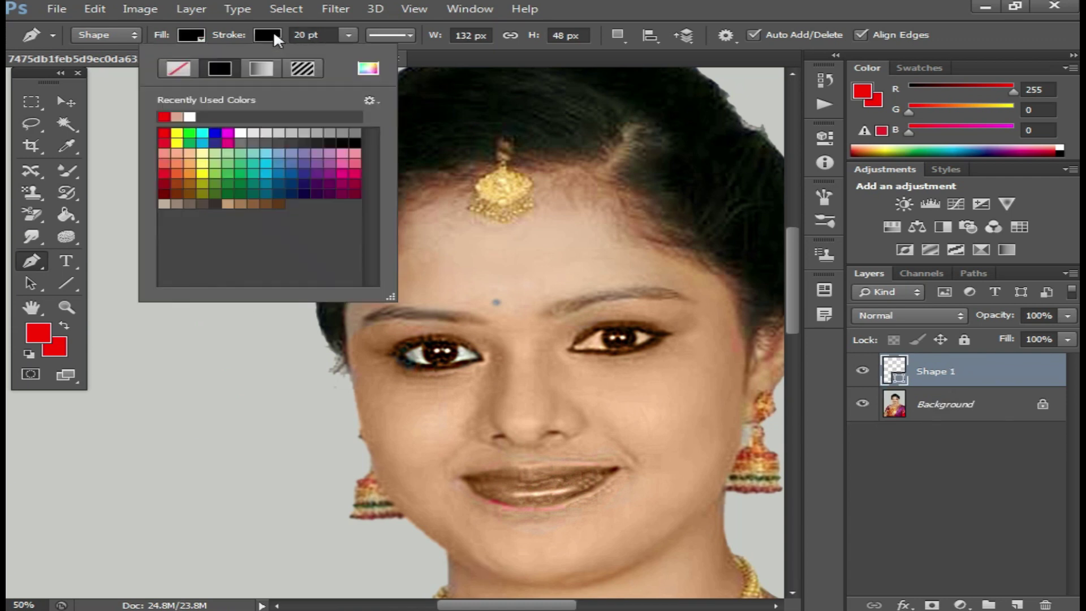
{"action": "left_click", "coordinate": [176, 136]}
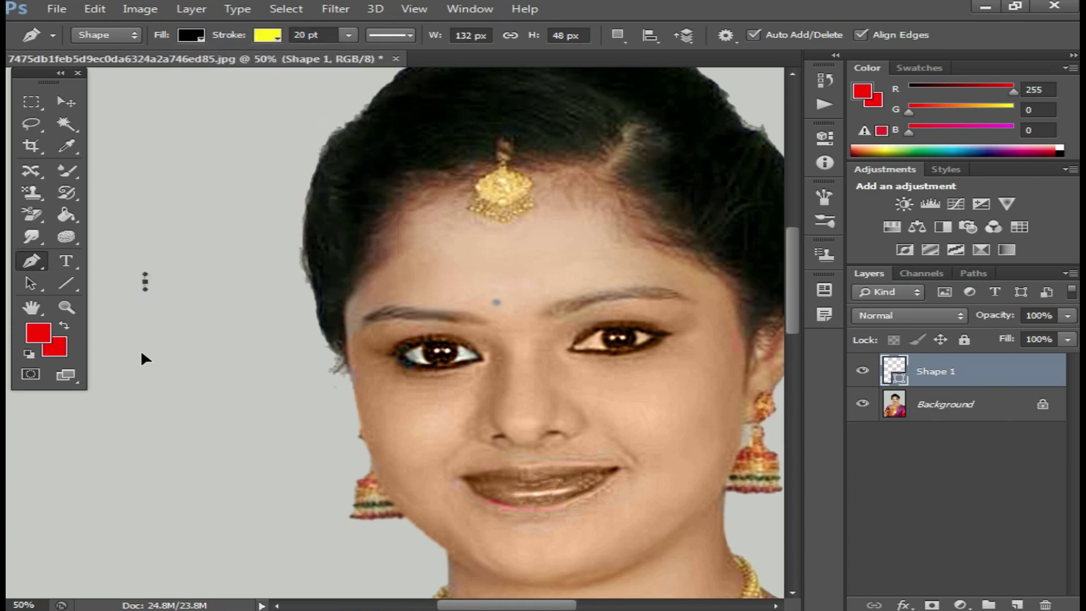
{"action": "left_click", "coordinate": [121, 331]}
{"action": "left_click", "coordinate": [159, 360]}
{"action": "left_click", "coordinate": [231, 347]}
{"action": "left_click", "coordinate": [268, 309]}
{"action": "left_click", "coordinate": [270, 271]}
{"action": "left_click", "coordinate": [251, 248]}
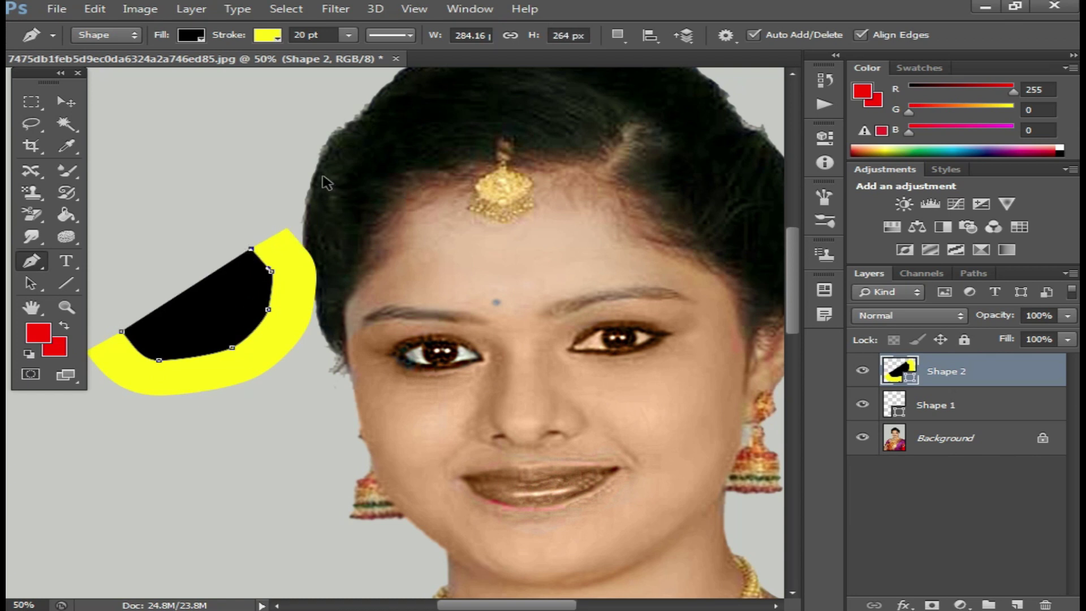
Undo the black-and-yellow shape and set the shape fill to dark blue.
{"action": "key", "text": "ctrl+alt+z"}
{"action": "key", "text": "ctrl+alt+z"}
{"action": "key", "text": "ctrl+alt+z"}
{"action": "key", "text": "ctrl+alt+z"}
{"action": "key", "text": "ctrl+alt+z"}
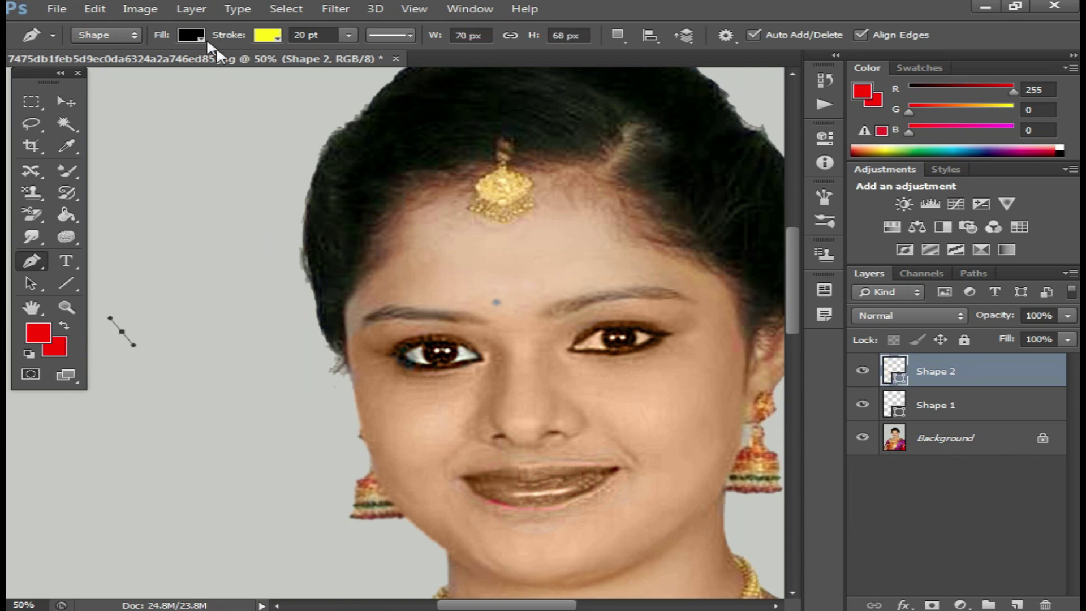
{"action": "left_click", "coordinate": [191, 35]}
{"action": "left_click", "coordinate": [155, 370]}
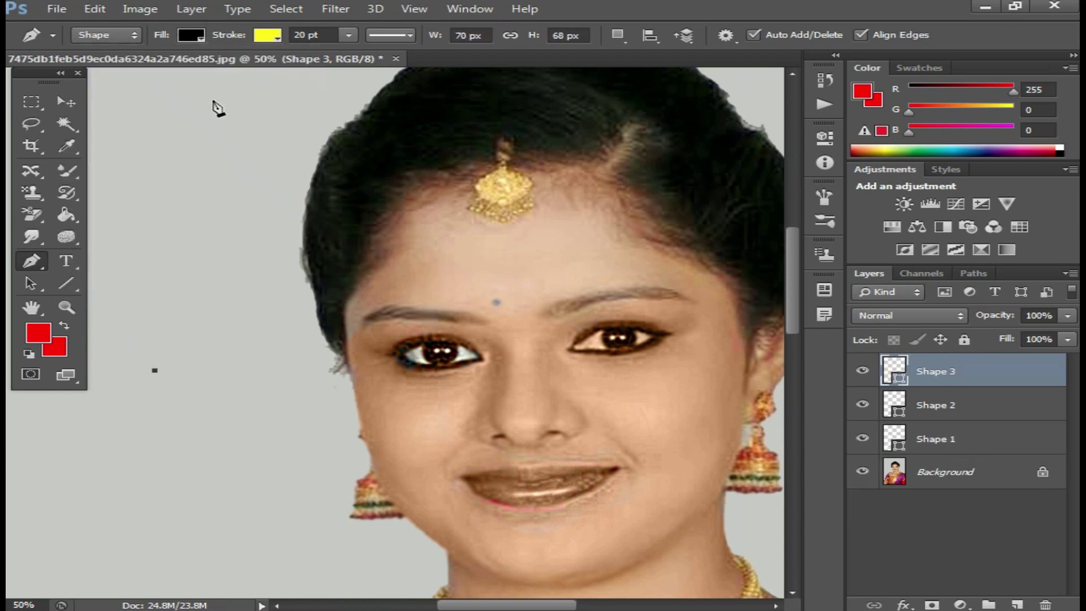
{"action": "left_click", "coordinate": [191, 35]}
{"action": "left_click", "coordinate": [229, 163]}
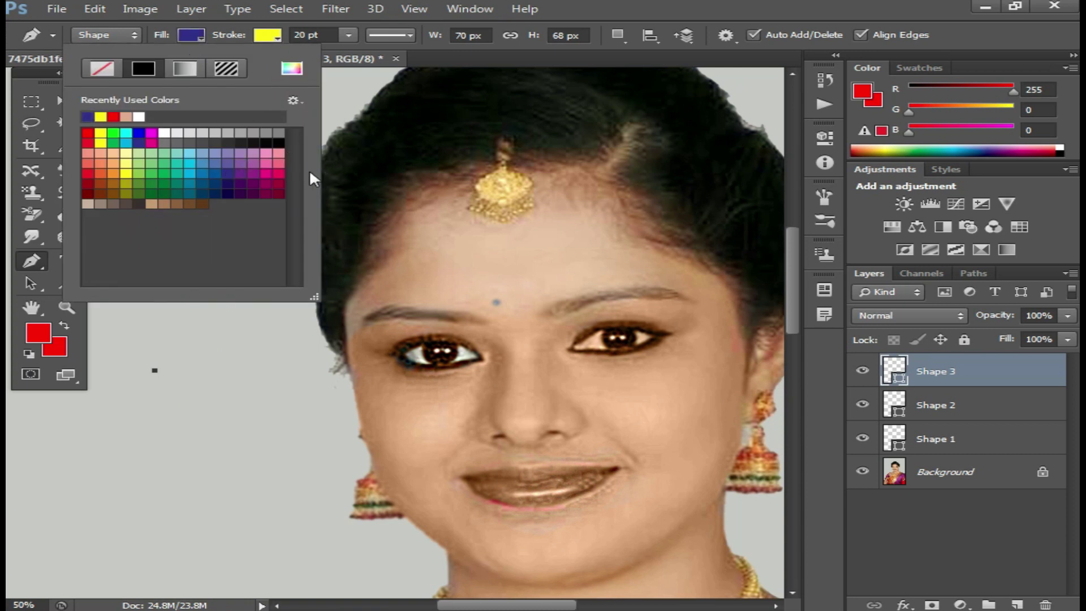
Draw a blue-filled shape left of the face, undo it, and show the Shape/Path/Pixels mode list.
{"action": "left_click", "coordinate": [129, 371]}
{"action": "left_click", "coordinate": [214, 383]}
{"action": "left_click", "coordinate": [270, 359]}
{"action": "left_click", "coordinate": [291, 312]}
{"action": "left_click", "coordinate": [278, 259]}
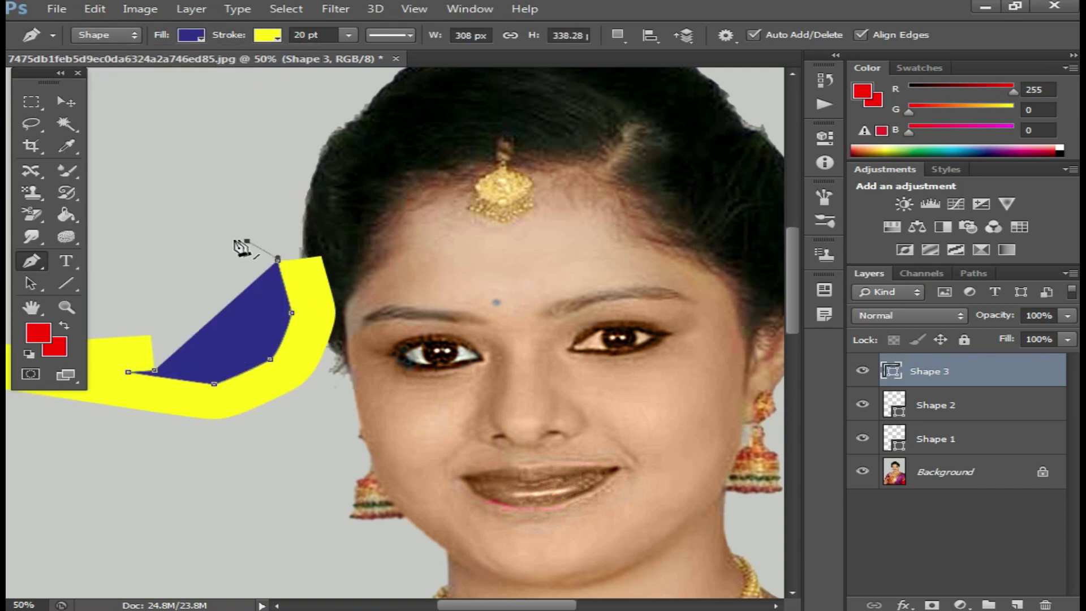
{"action": "left_click", "coordinate": [247, 242]}
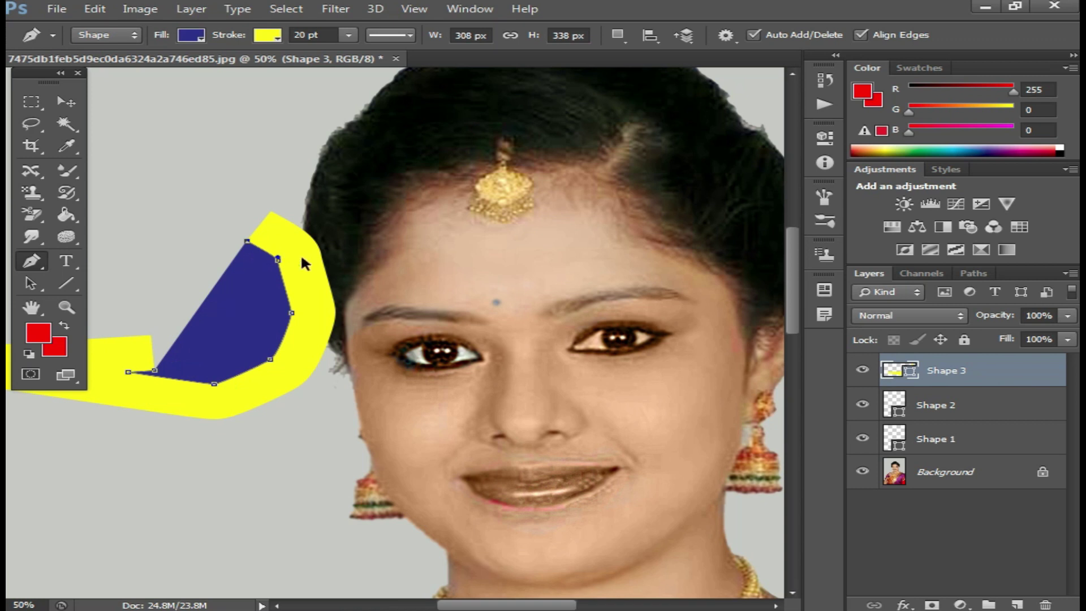
{"action": "key", "text": "ctrl+alt+z"}
{"action": "key", "text": "ctrl+alt+z"}
{"action": "key", "text": "ctrl+alt+z"}
{"action": "key", "text": "ctrl+alt+z"}
{"action": "key", "text": "ctrl+alt+z"}
{"action": "key", "text": "ctrl+alt+z"}
{"action": "key", "text": "ctrl+alt+z"}
{"action": "left_click", "coordinate": [135, 35]}
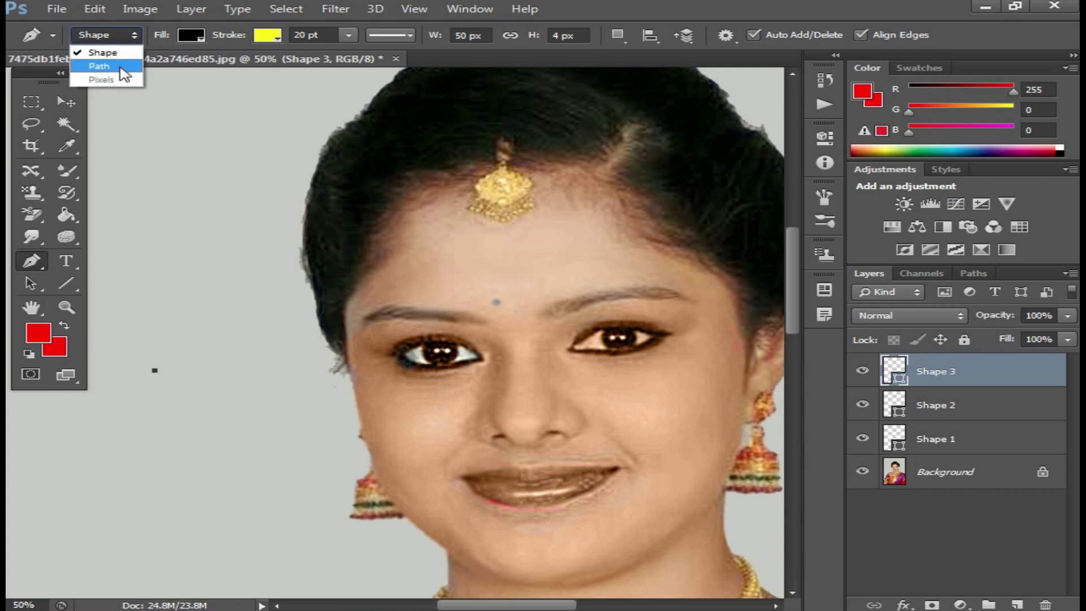
Switch the pen to Path mode and trace a closed outline left of the face.
{"action": "left_click", "coordinate": [123, 73]}
{"action": "left_click", "coordinate": [136, 278]}
{"action": "left_click", "coordinate": [172, 341]}
{"action": "left_click", "coordinate": [243, 328]}
{"action": "left_click", "coordinate": [289, 254]}
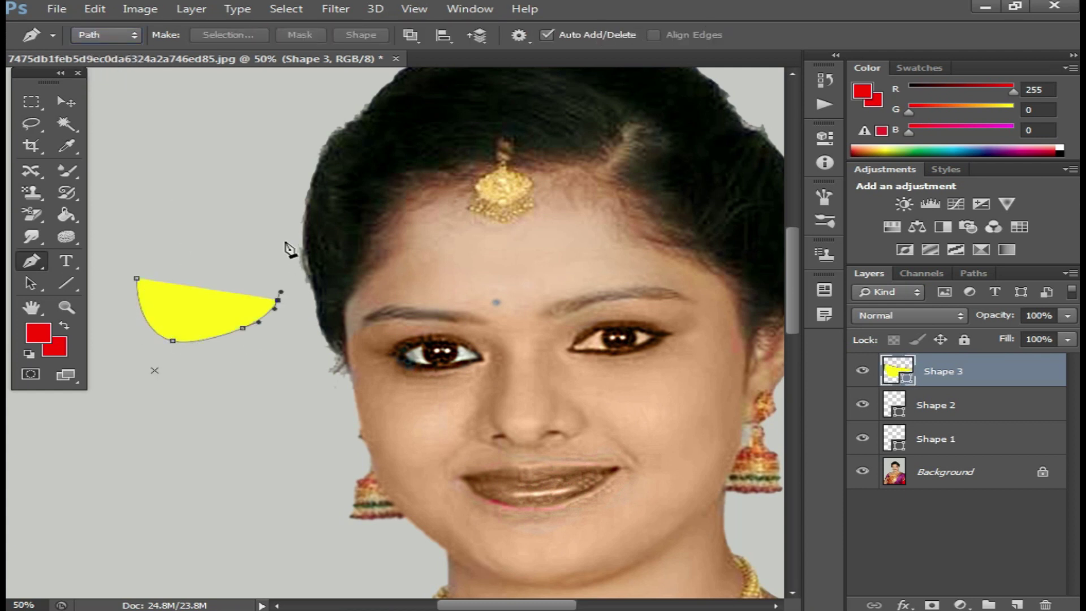
{"action": "left_click", "coordinate": [233, 198]}
{"action": "left_click", "coordinate": [170, 202]}
{"action": "left_click", "coordinate": [113, 257]}
{"action": "left_click", "coordinate": [136, 278]}
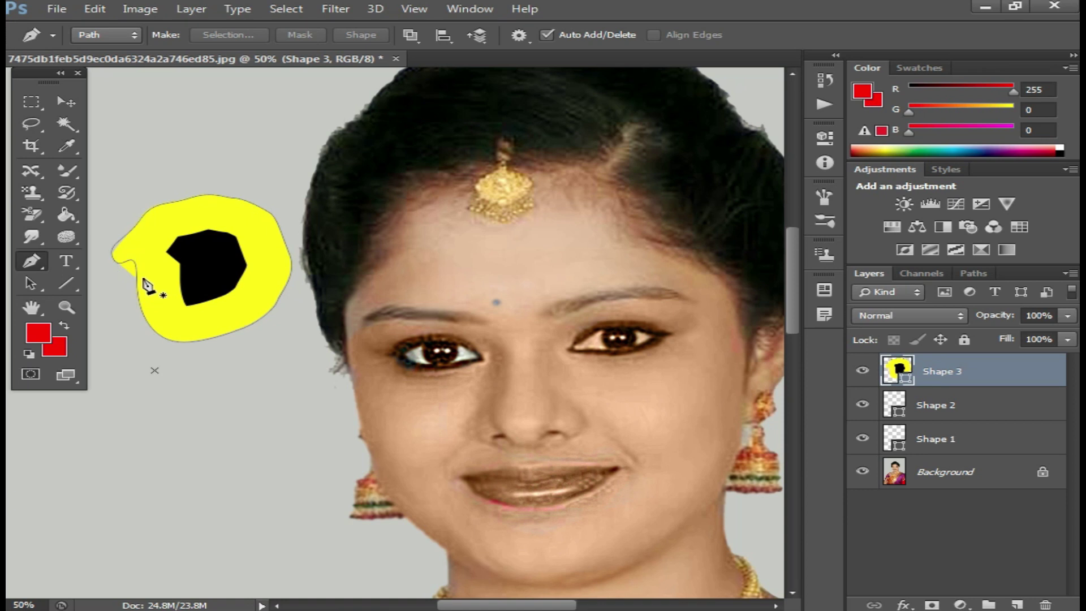
Undo repeatedly to remove that outline and the earlier shape layers.
{"action": "key", "text": "ctrl+alt+z"}
{"action": "key", "text": "ctrl+alt+z"}
{"action": "key", "text": "ctrl+alt+z"}
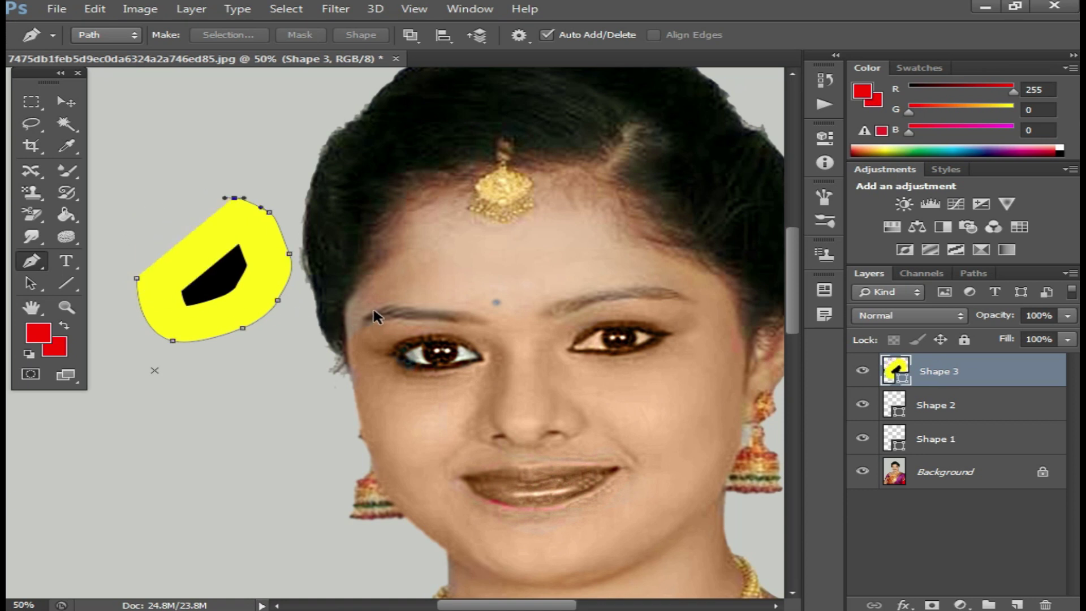
{"action": "key", "text": "ctrl+alt+z"}
{"action": "key", "text": "ctrl+alt+z"}
{"action": "key", "text": "ctrl+alt+z"}
{"action": "key", "text": "ctrl+alt+z"}
{"action": "key", "text": "ctrl+alt+z"}
{"action": "key", "text": "ctrl+alt+z"}
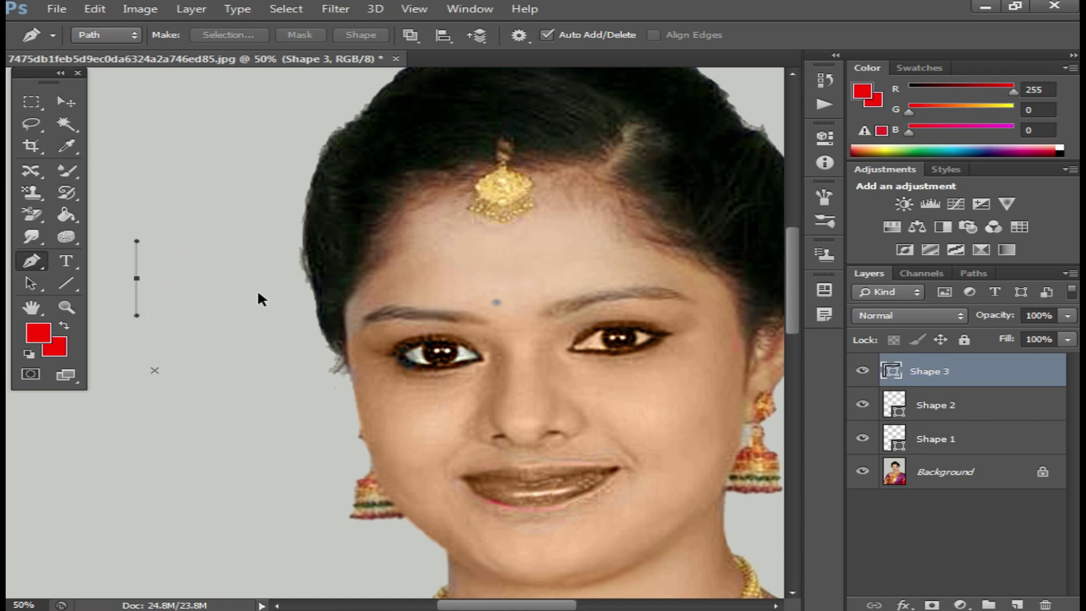
{"action": "key", "text": "ctrl+alt+z"}
{"action": "key", "text": "ctrl+alt+z"}
{"action": "key", "text": "ctrl+alt+z"}
{"action": "key", "text": "ctrl+alt+z"}
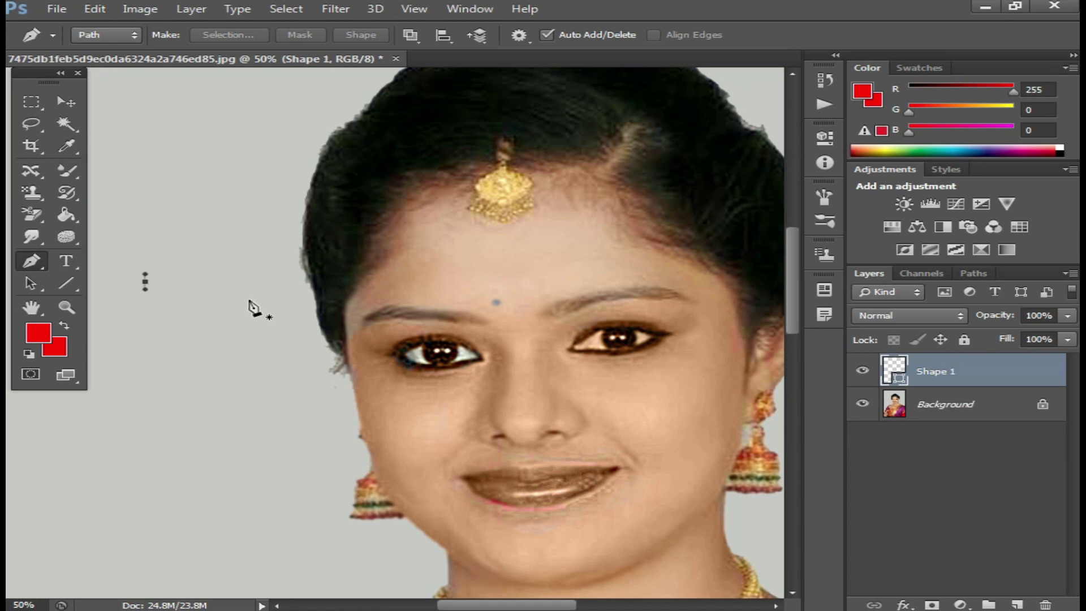
{"action": "key", "text": "ctrl+alt+z"}
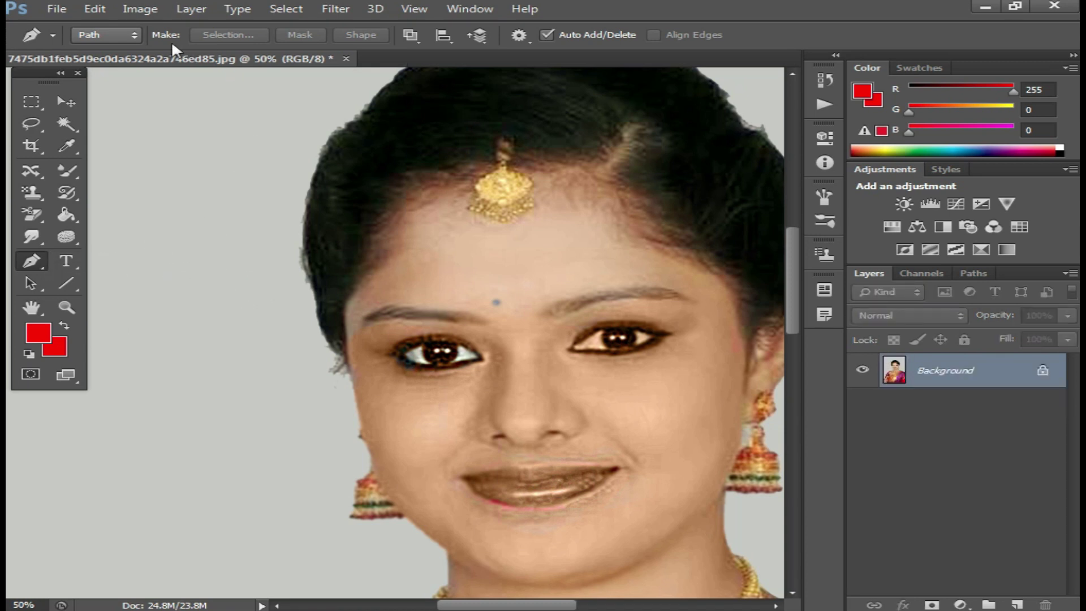
Draw a new curved closed path left of the face.
{"action": "left_click", "coordinate": [169, 267]}
{"action": "left_click", "coordinate": [189, 333]}
{"action": "left_click_drag", "start_coordinate": [227, 374], "coordinate": [256, 385]}
{"action": "left_click_drag", "start_coordinate": [378, 349], "coordinate": [392, 337]}
{"action": "mouse_move", "coordinate": [388, 210]}
{"action": "left_mouse_down"}
{"action": "mouse_move", "coordinate": [286, 177]}
{"action": "mouse_move", "coordinate": [233, 204]}
{"action": "left_mouse_up"}
{"action": "left_click", "coordinate": [169, 267]}
Convert the path to a selection, then deselect and delete the work path.
{"action": "right_click", "coordinate": [231, 260]}
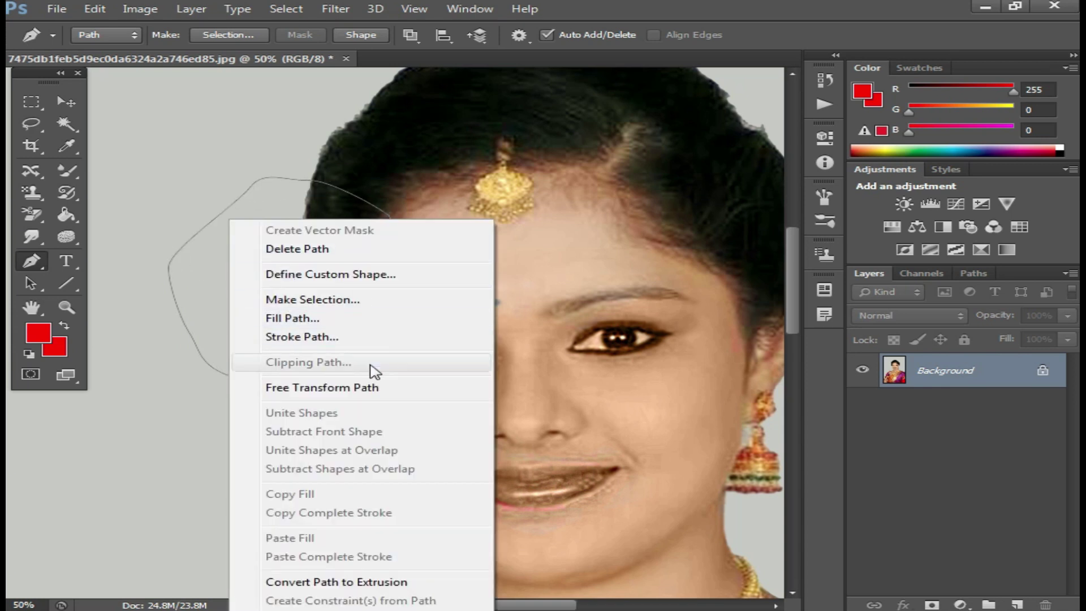
{"action": "left_click", "coordinate": [348, 300]}
{"action": "left_click", "coordinate": [641, 178]}
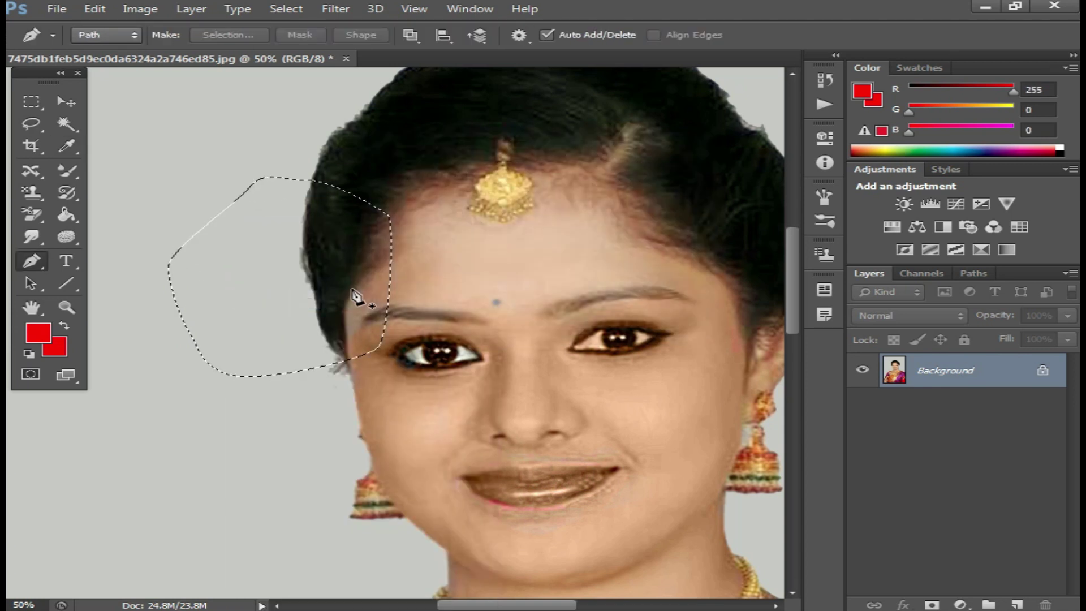
{"action": "key", "text": "ctrl+d"}
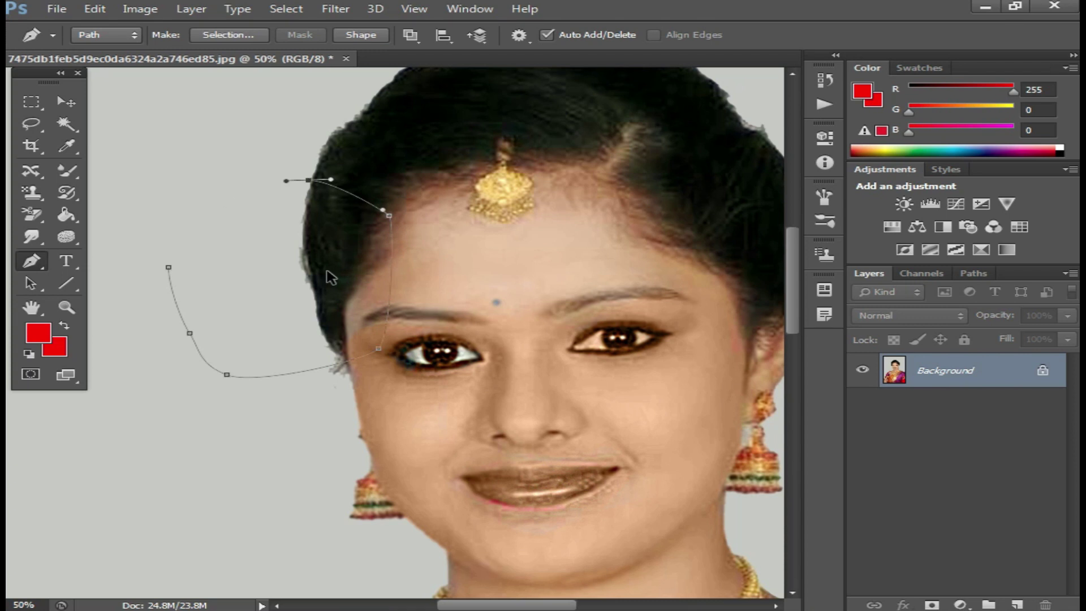
{"action": "key", "text": "Delete"}
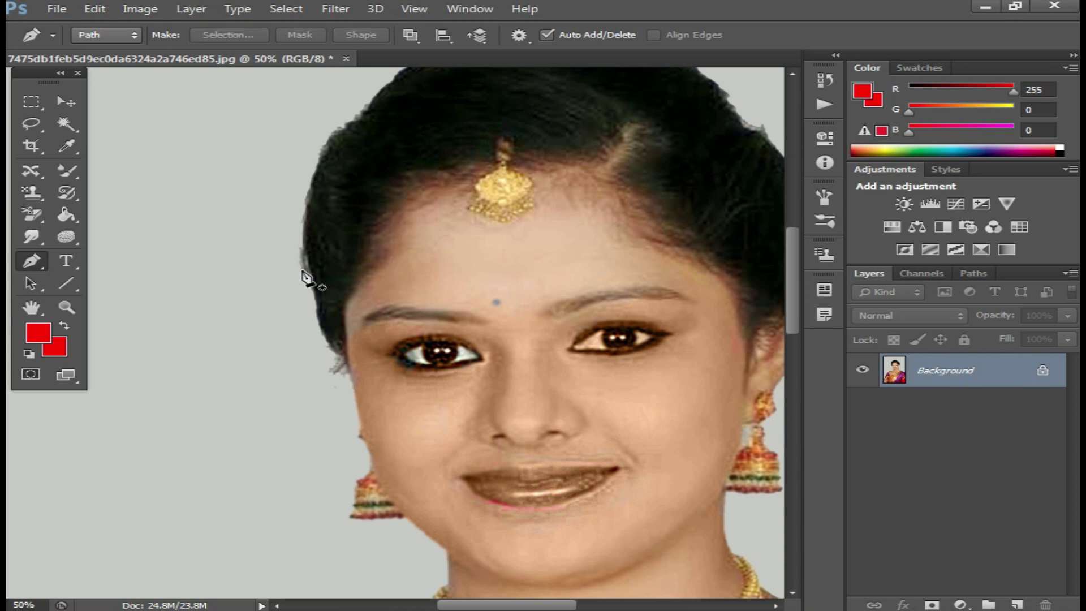
{"action": "left_click", "coordinate": [73, 254]}
{"action": "left_click", "coordinate": [154, 237]}
{"action": "type", "text": "yyyyyyyyy"}
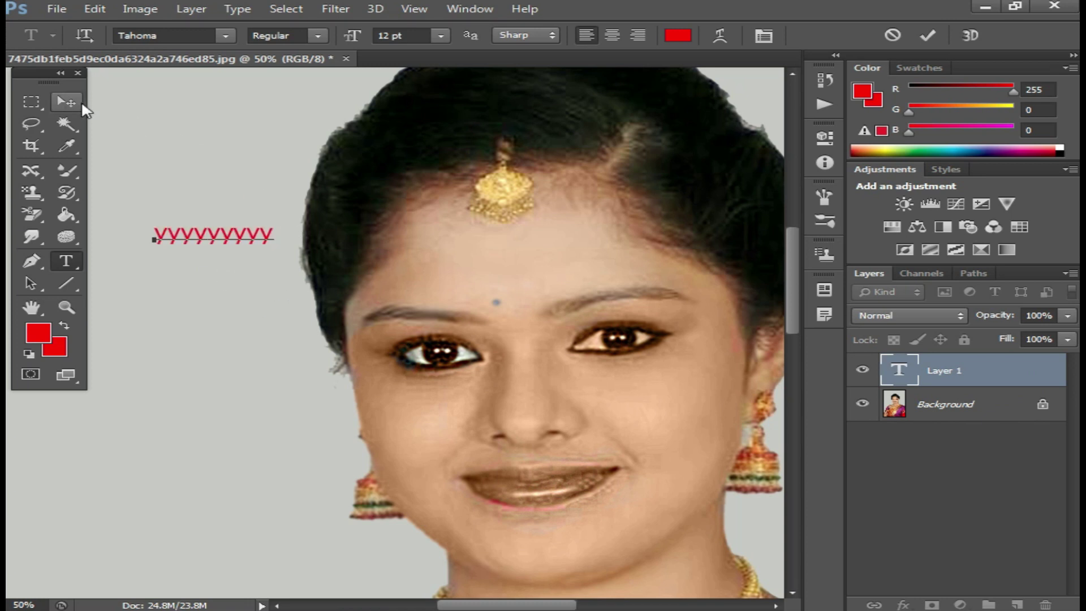
{"action": "left_click", "coordinate": [82, 104]}
{"action": "left_click_drag", "start_coordinate": [242, 240], "coordinate": [227, 264]}
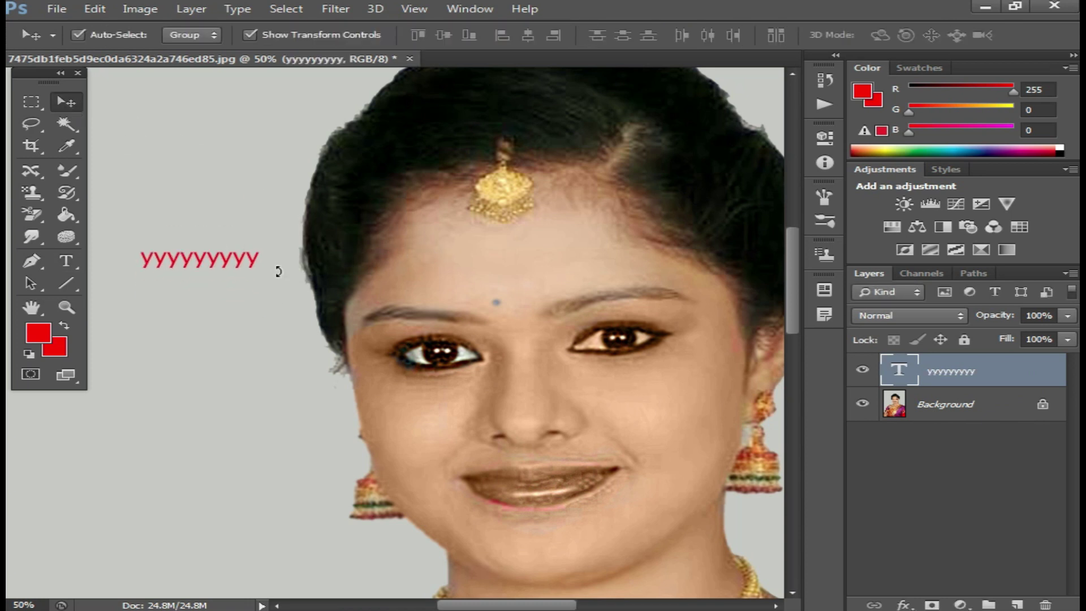
{"action": "left_click", "coordinate": [73, 254]}
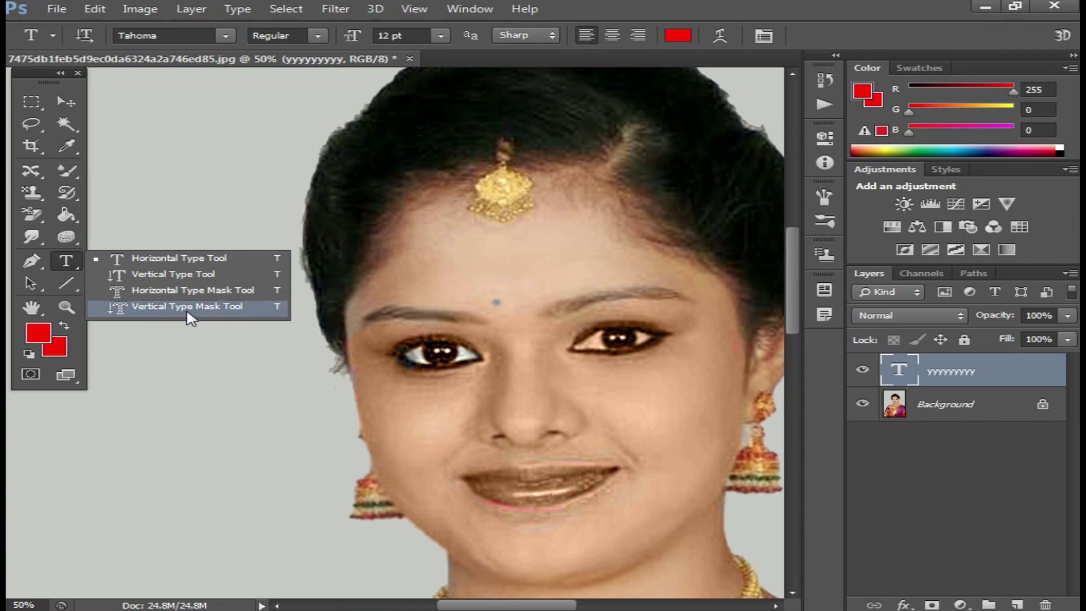
{"action": "left_click", "coordinate": [192, 276]}
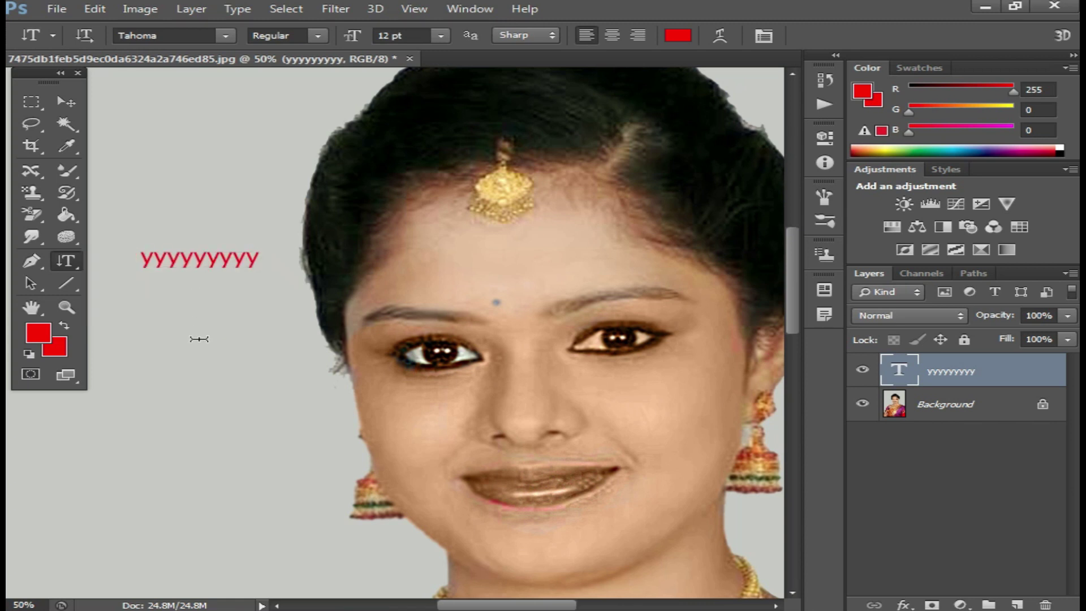
{"action": "left_click", "coordinate": [184, 312]}
{"action": "type", "text": "yyyyyyyy"}
{"action": "key", "text": "ctrl"}
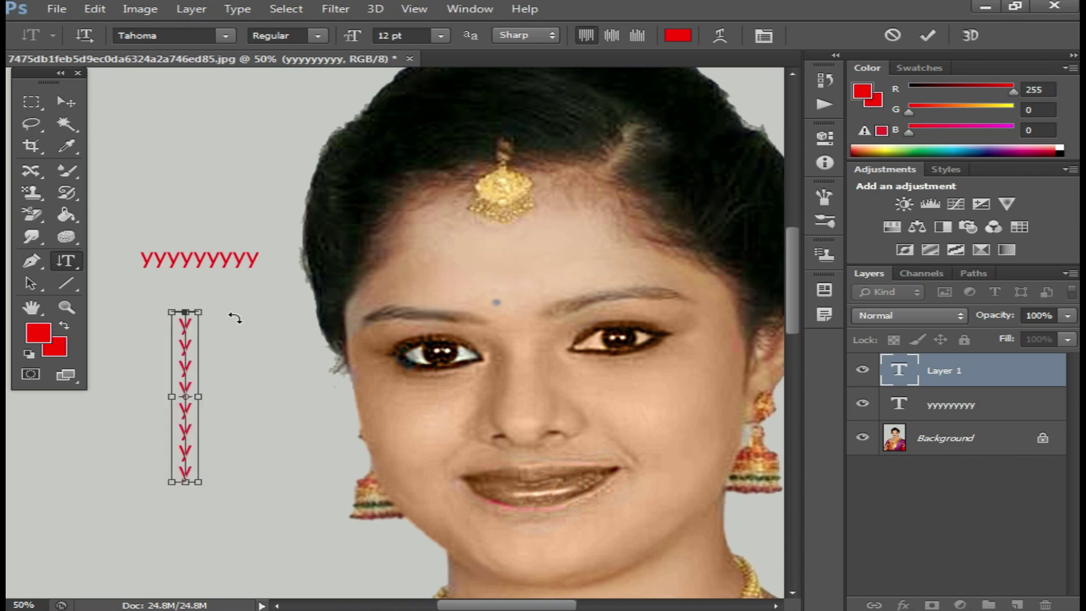
{"action": "key", "text": "BackSpace"}
{"action": "left_click", "coordinate": [64, 105]}
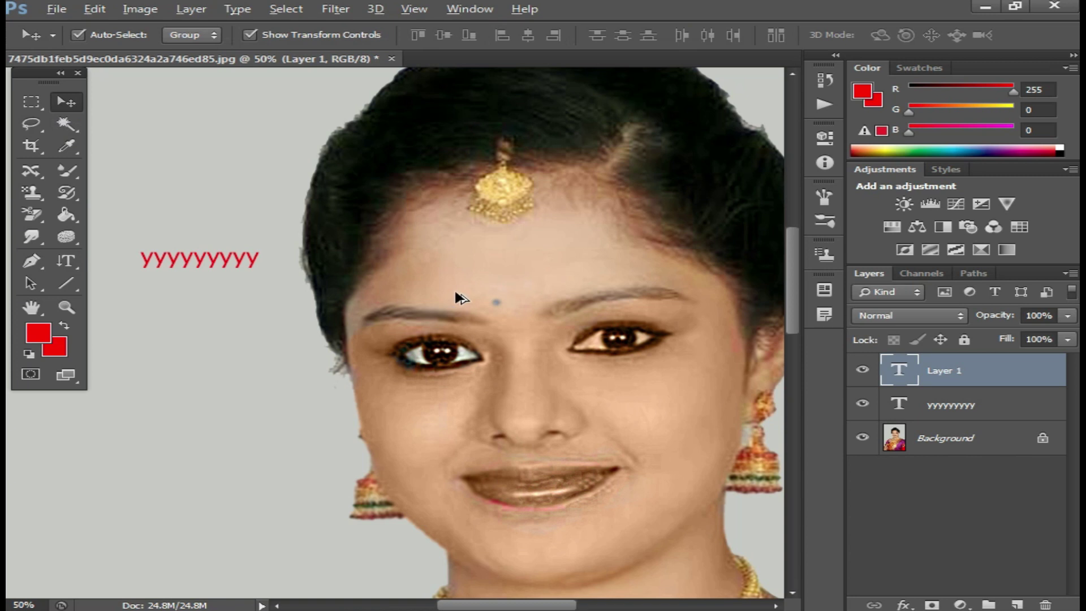
{"action": "key", "text": "Delete"}
{"action": "key", "text": "Delete"}
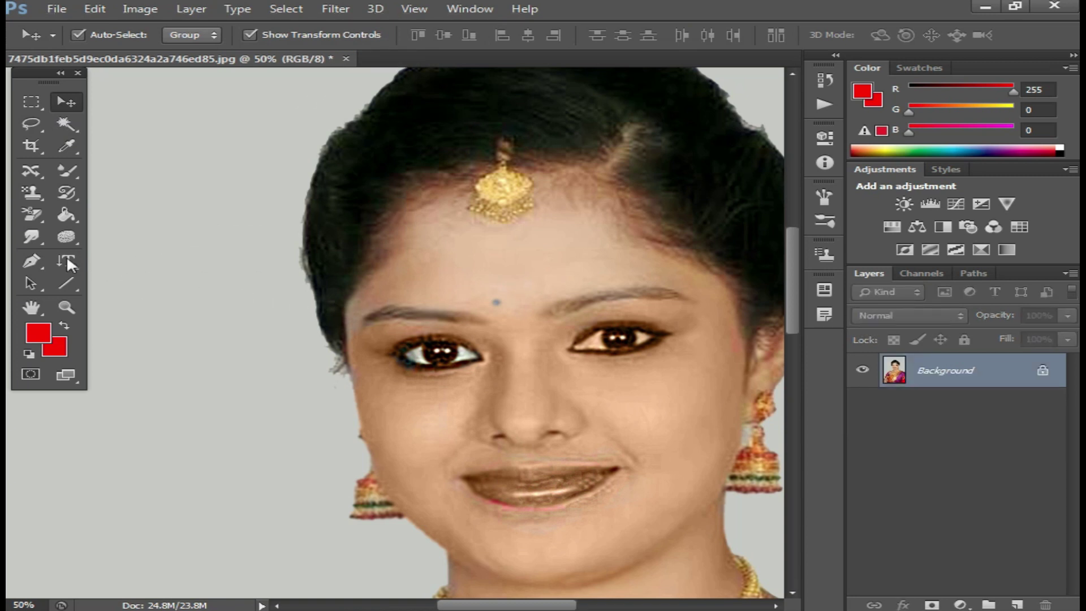
Create a 'jjjjjjjjjjjjjjjjlll' type-mask selection left of the face.
{"action": "left_click", "coordinate": [67, 256]}
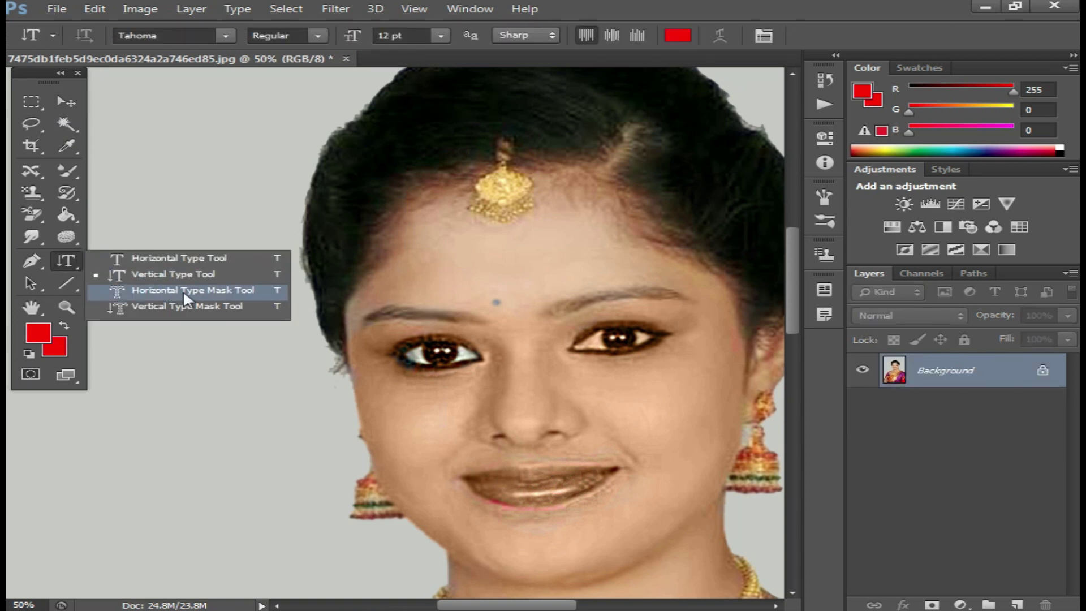
{"action": "left_click", "coordinate": [182, 290]}
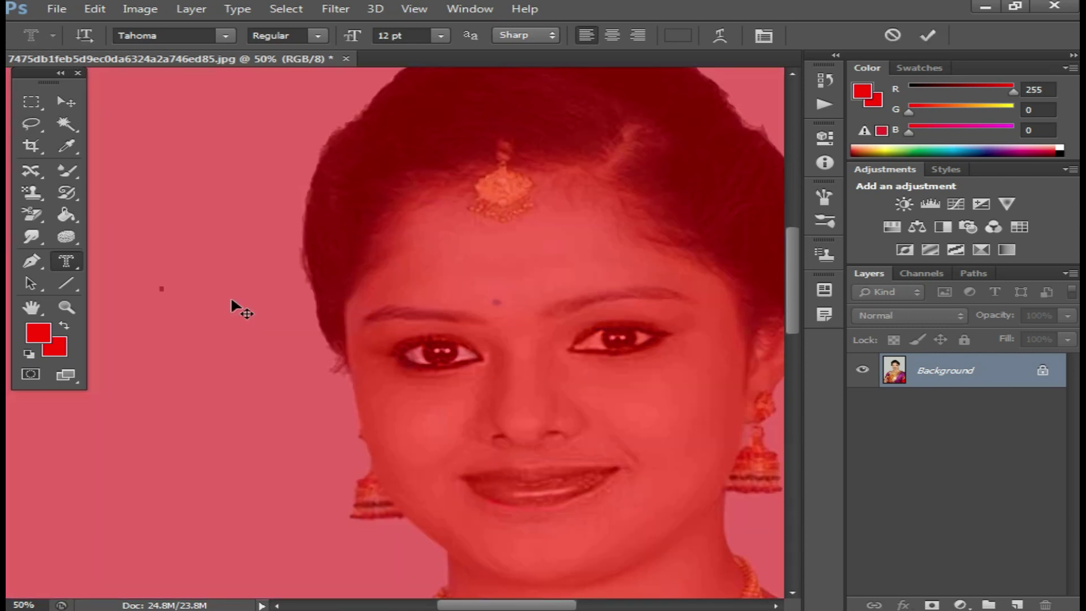
{"action": "type", "text": "jjjjjjjjjjjjjjjjlll"}
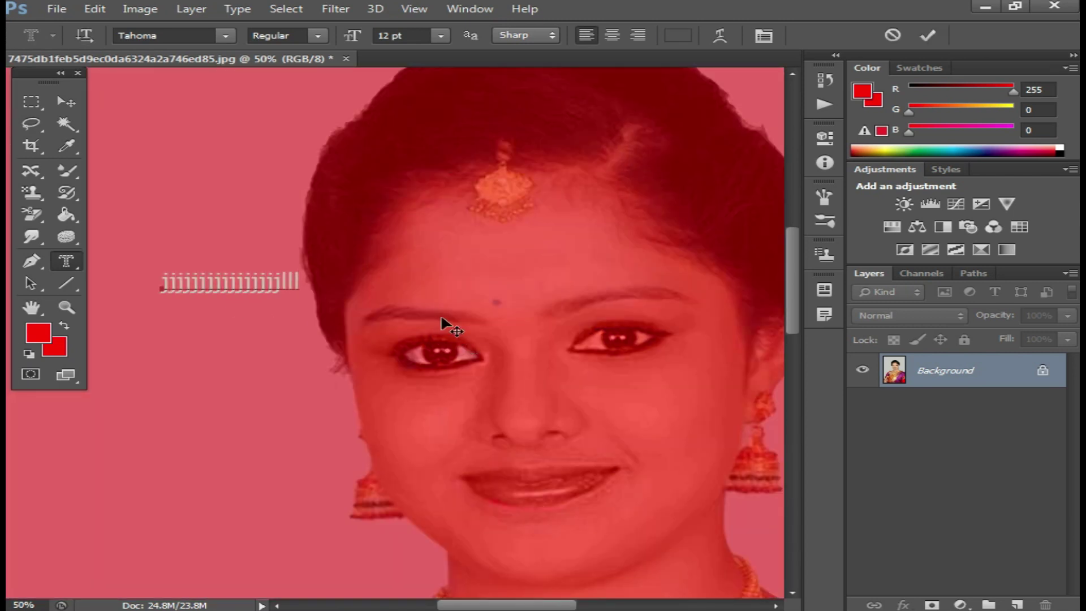
{"action": "left_click", "coordinate": [66, 102]}
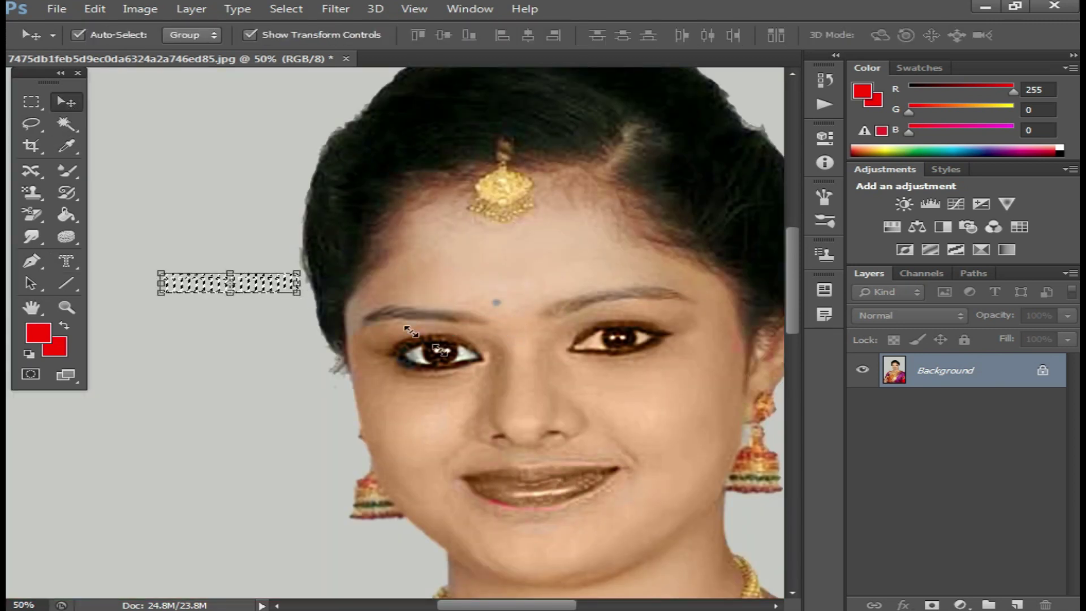
Enlarge and move the text selection onto the lower face, commit, then undo to clear it.
{"action": "left_click_drag", "start_coordinate": [299, 291], "coordinate": [580, 403]}
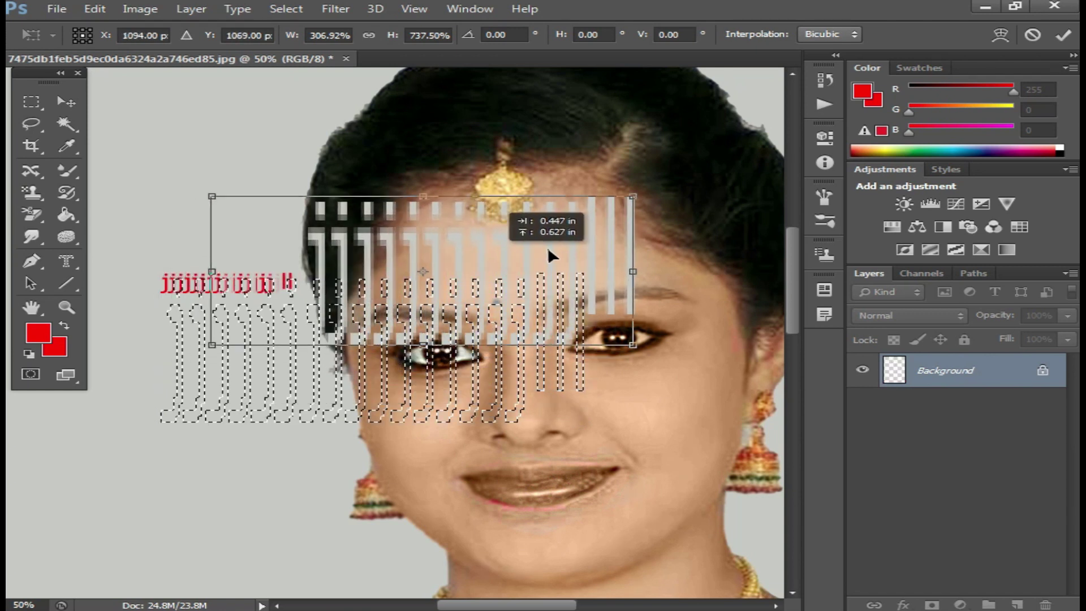
{"action": "left_click_drag", "start_coordinate": [461, 283], "coordinate": [398, 406]}
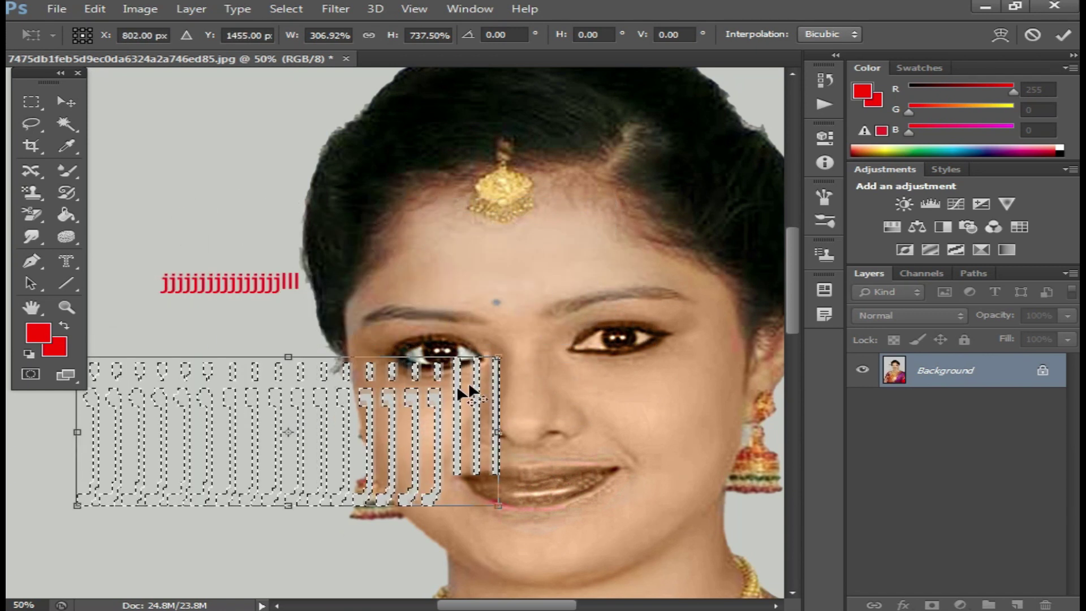
{"action": "key", "text": "Return"}
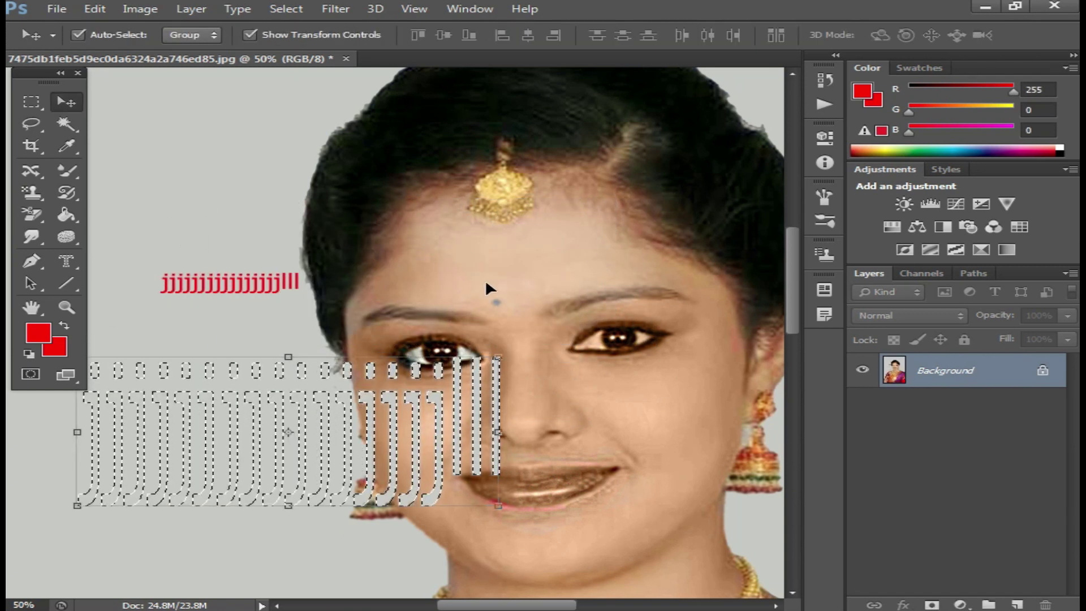
{"action": "key", "text": "ctrl+alt+z"}
{"action": "key", "text": "ctrl+alt+z"}
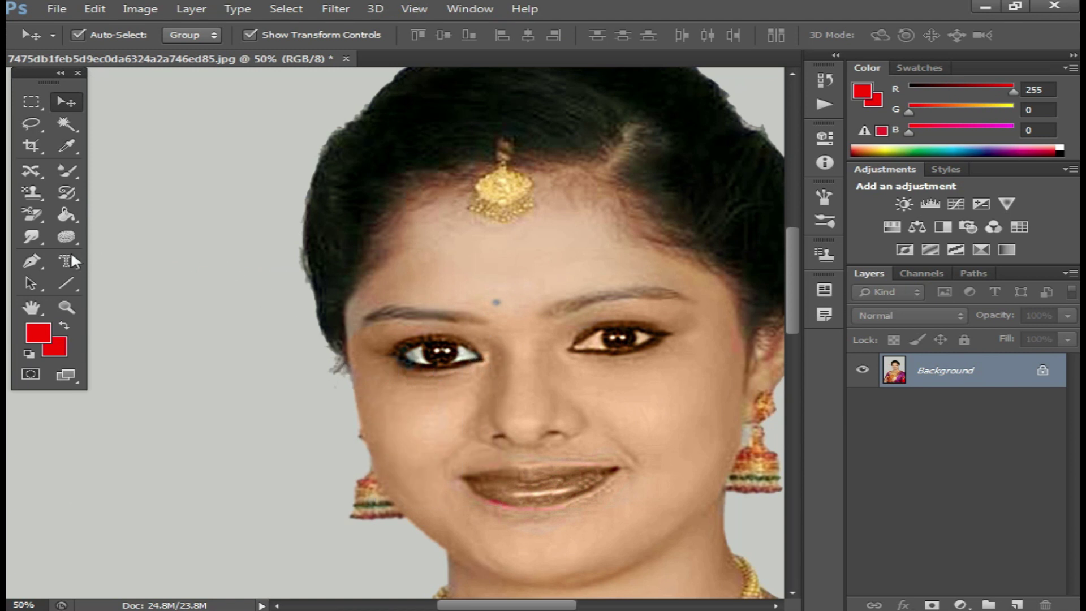
{"action": "left_click", "coordinate": [71, 256]}
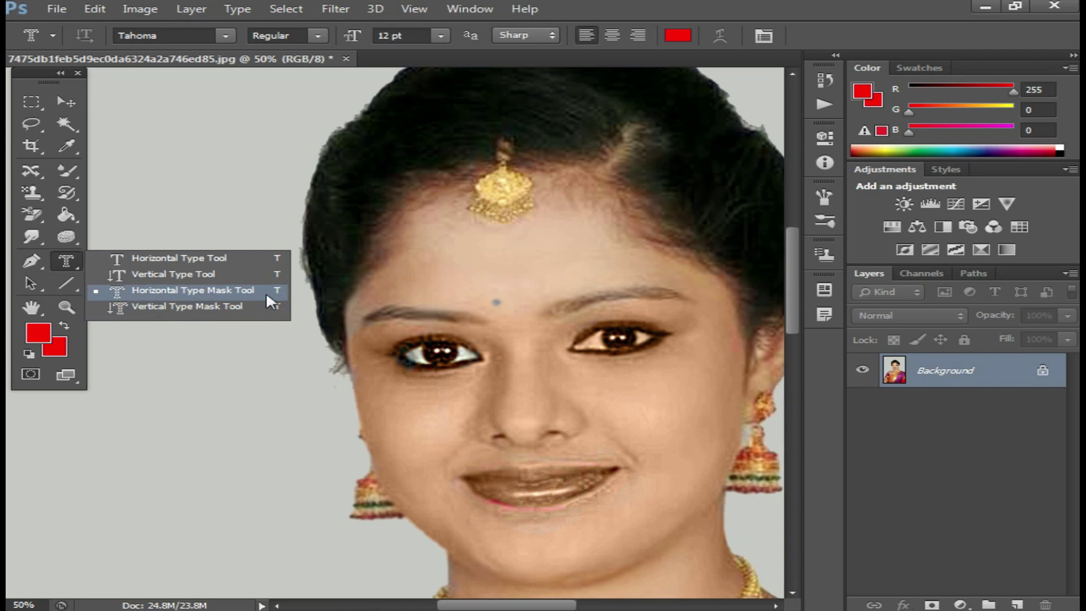
Open the Character panel, then try and abandon a type-mask entry left of the face.
{"action": "left_click", "coordinate": [66, 260]}
{"action": "left_click", "coordinate": [66, 261]}
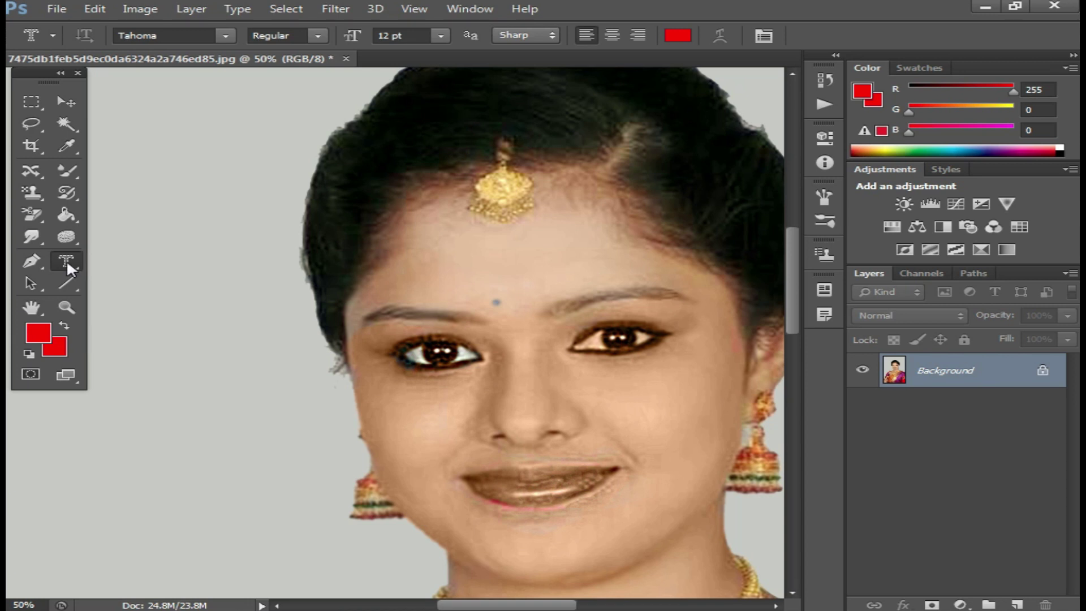
{"action": "left_click", "coordinate": [731, 37]}
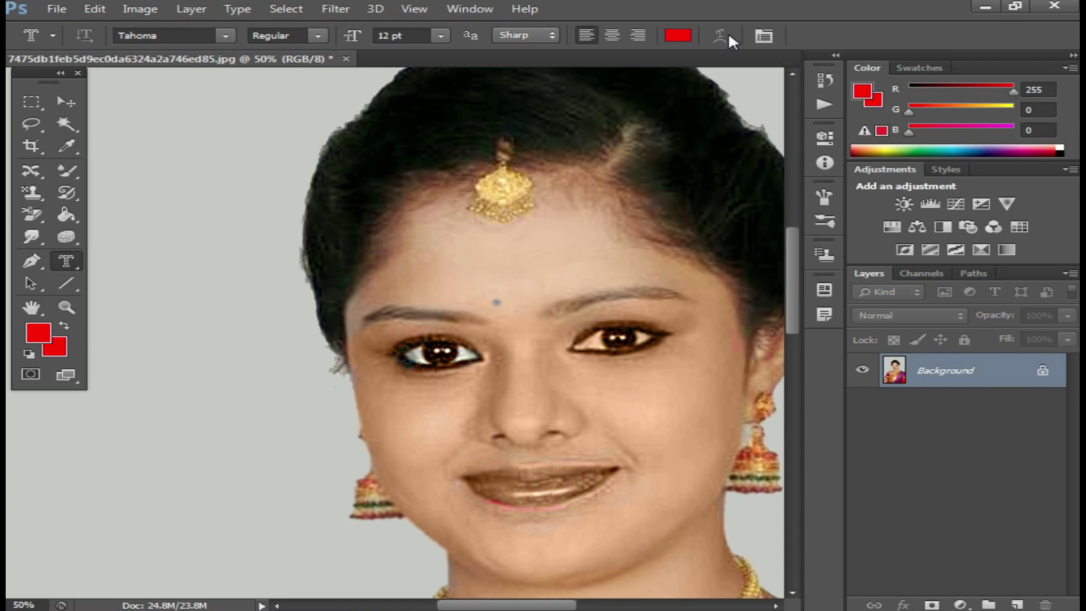
{"action": "left_click", "coordinate": [763, 35]}
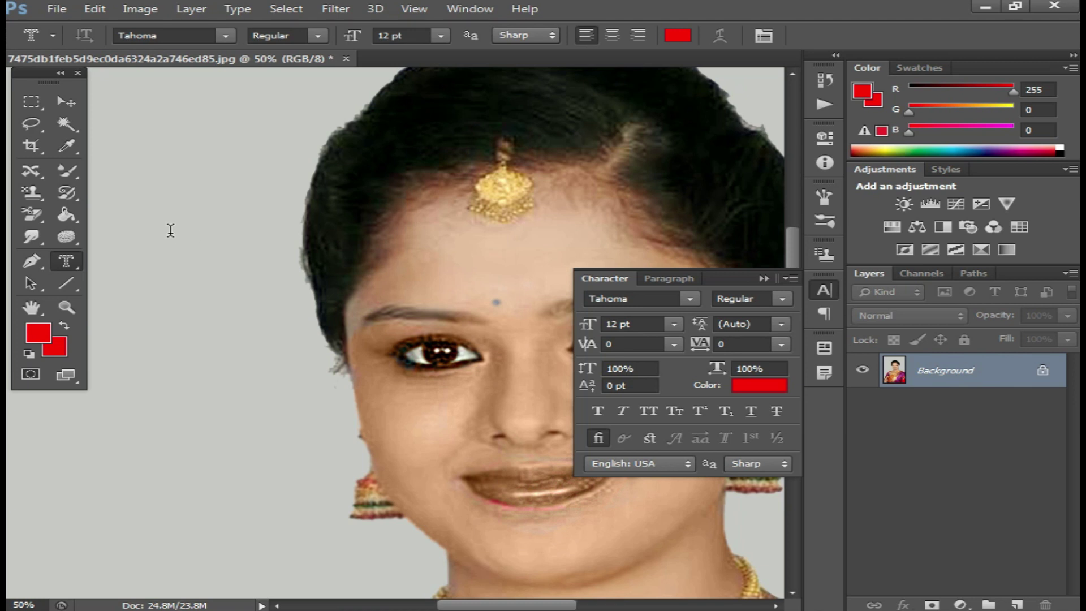
{"action": "left_click", "coordinate": [170, 231]}
{"action": "right_click", "coordinate": [228, 271]}
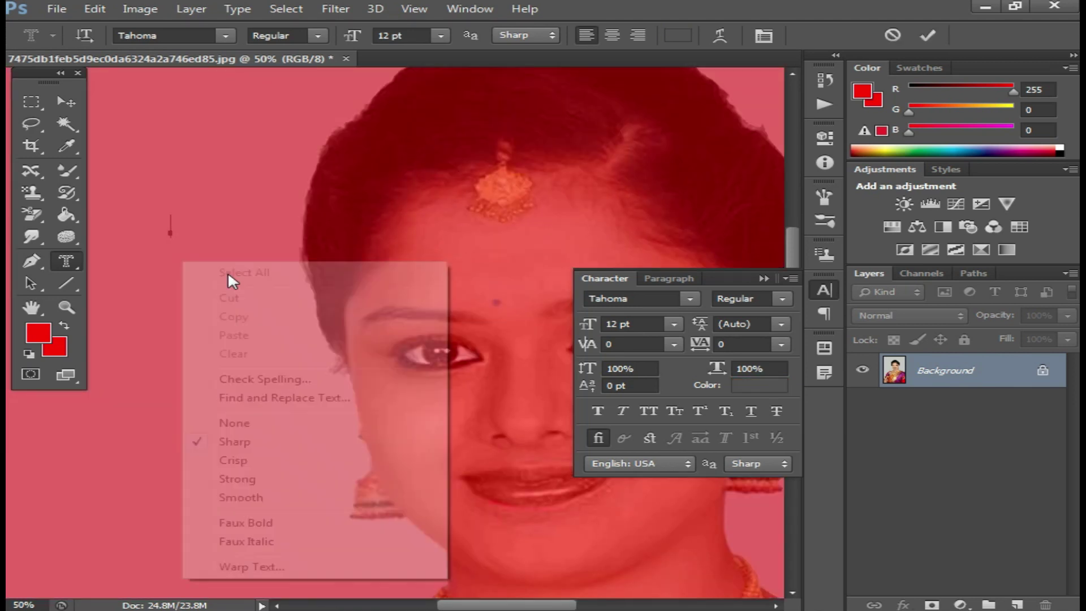
{"action": "left_click", "coordinate": [188, 247]}
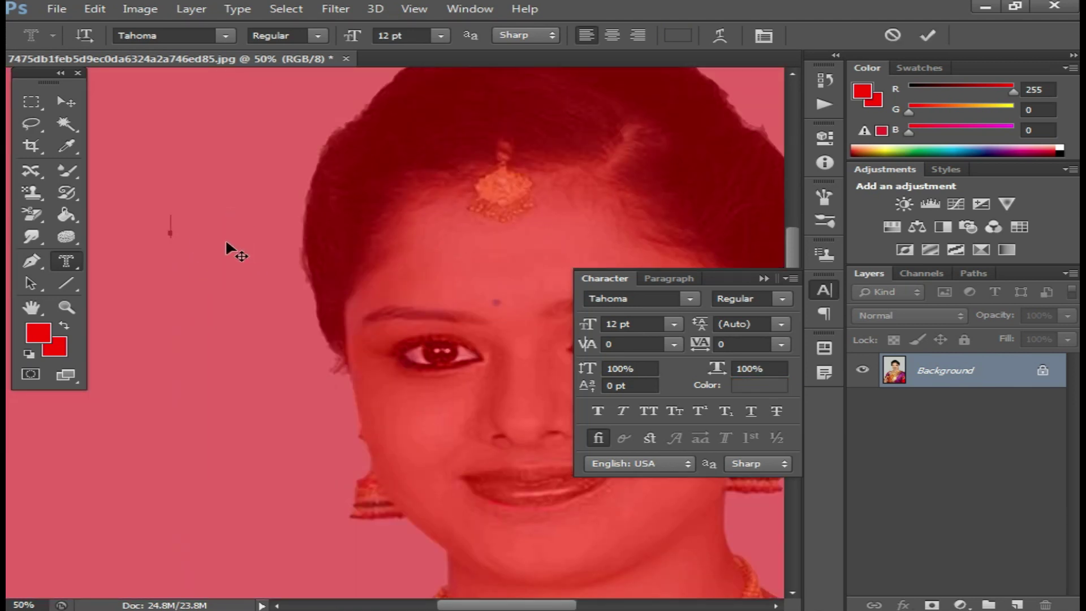
{"action": "left_click", "coordinate": [65, 102]}
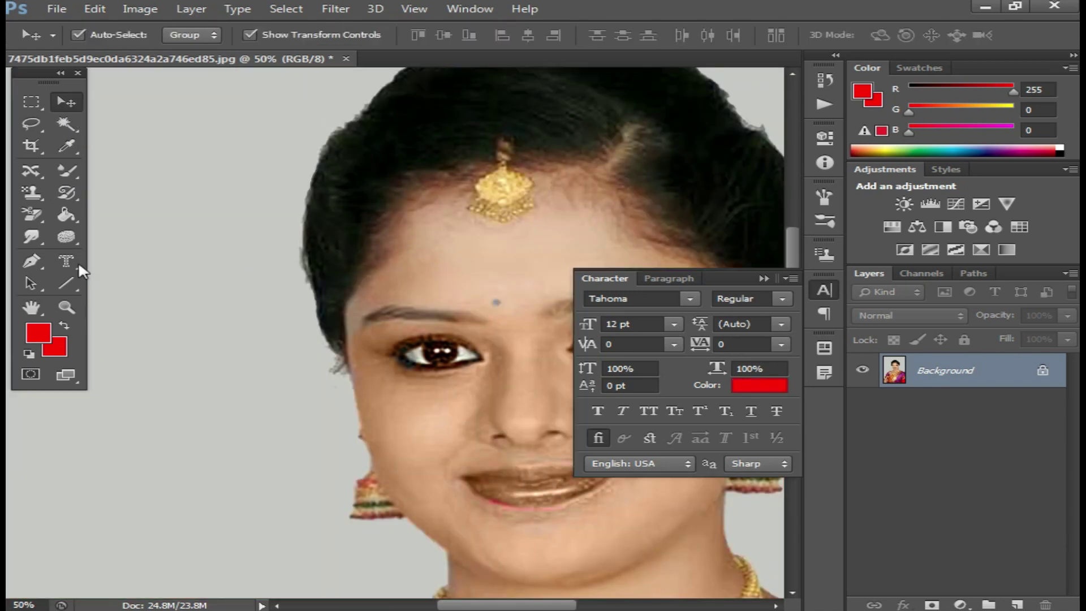
Switch to the Horizontal Type Tool and type 'bang ladesh' left of the face.
{"action": "left_click", "coordinate": [79, 261]}
{"action": "left_click", "coordinate": [155, 252]}
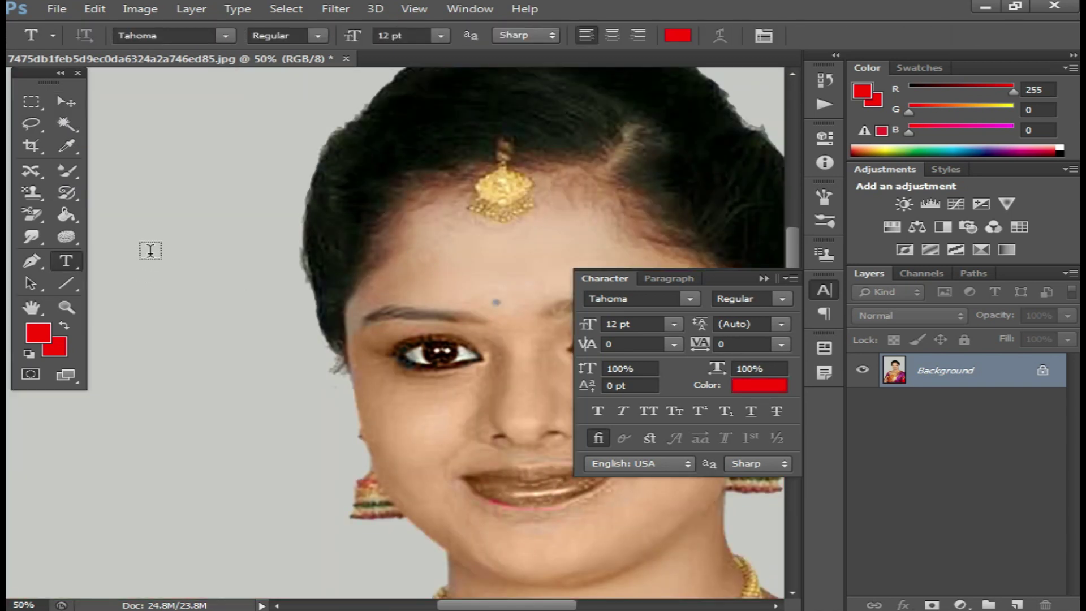
{"action": "left_click", "coordinate": [149, 250]}
{"action": "type", "text": "bang ladesh"}
Commit the text, enlarge it, move it left, and squash its height to about 83%.
{"action": "left_click", "coordinate": [66, 102]}
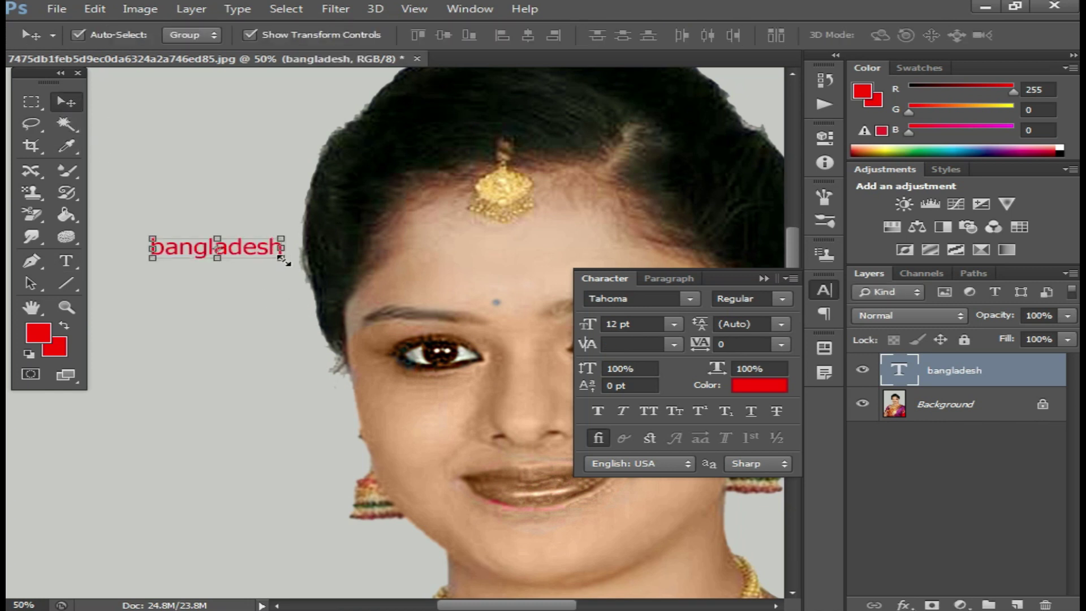
{"action": "key", "text": "ctrl+t"}
{"action": "left_click_drag", "start_coordinate": [283, 257], "coordinate": [415, 309]}
{"action": "key", "text": "Return"}
{"action": "left_click_drag", "start_coordinate": [333, 264], "coordinate": [285, 274]}
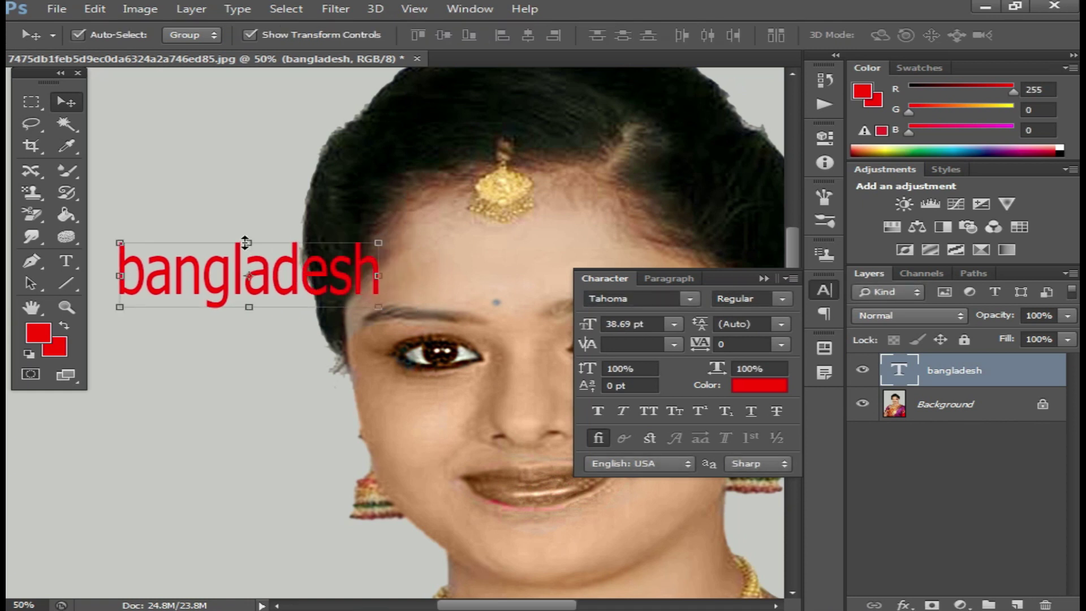
{"action": "left_click_drag", "start_coordinate": [248, 238], "coordinate": [236, 433]}
{"action": "key", "text": "Return"}
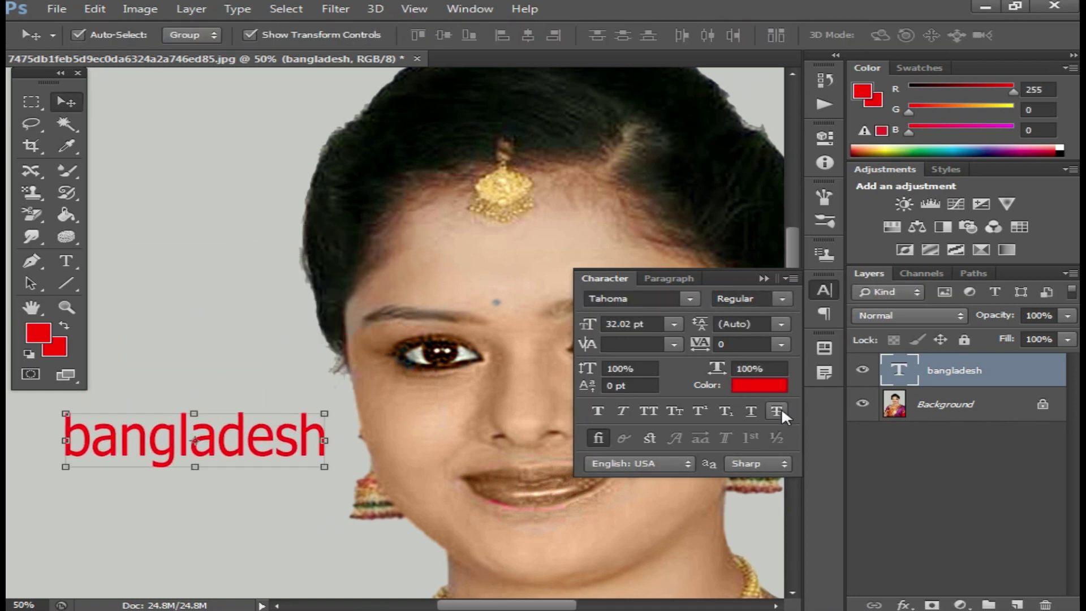
Try strikethrough, underline, subscript, superscript, small caps and all caps on the text.
{"action": "left_click", "coordinate": [783, 409]}
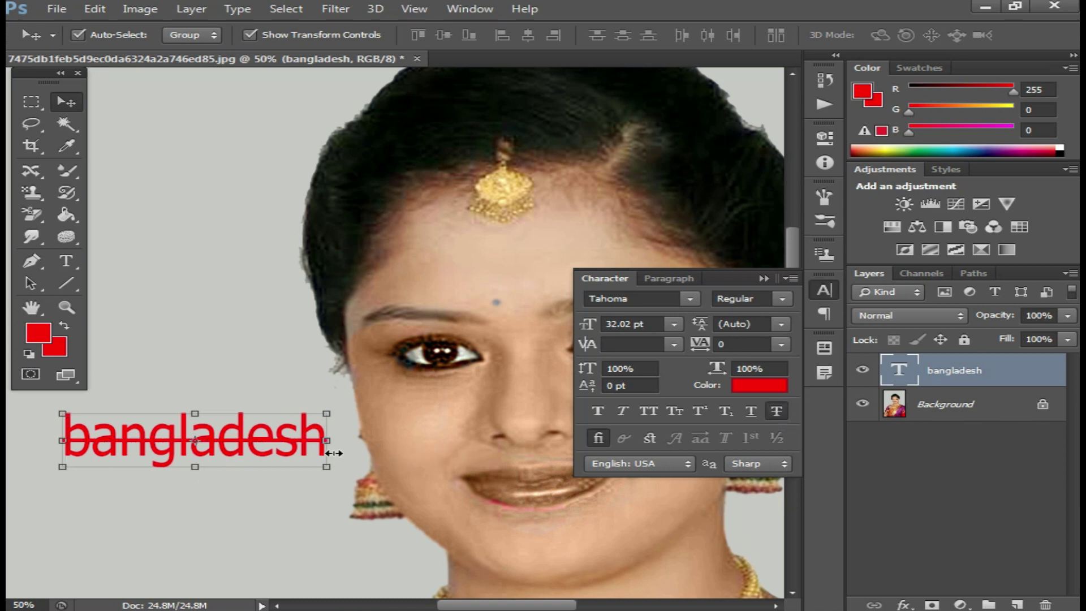
{"action": "left_click", "coordinate": [775, 411]}
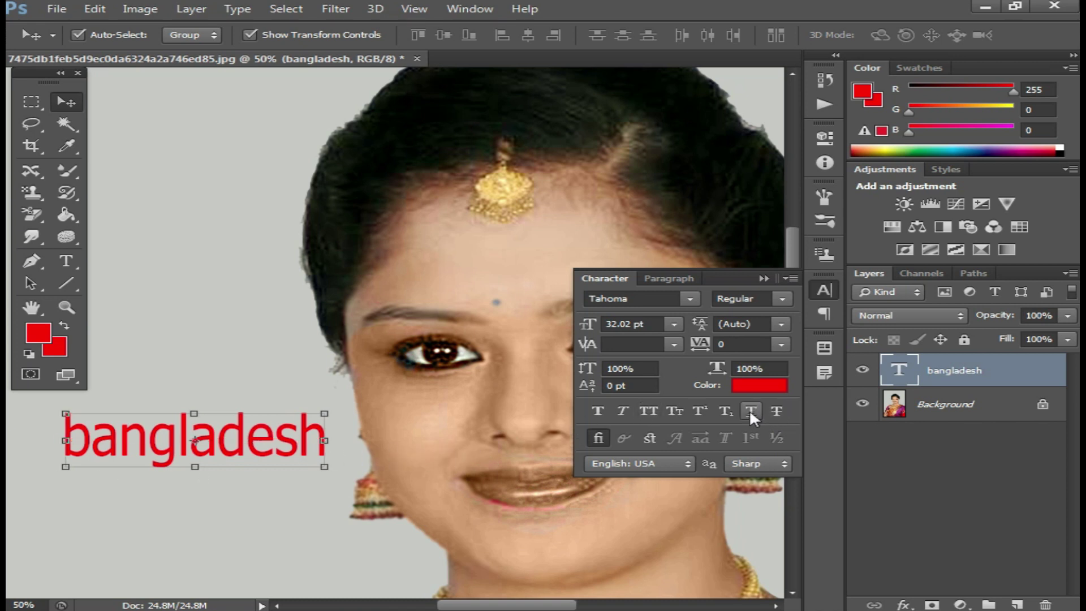
{"action": "left_click", "coordinate": [750, 412]}
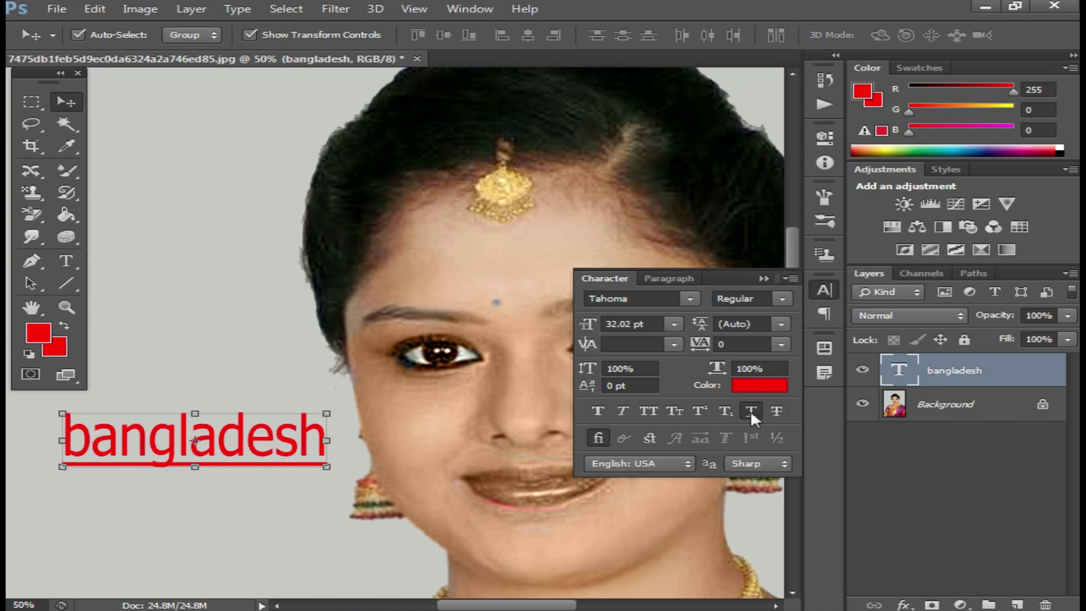
{"action": "left_click", "coordinate": [750, 412]}
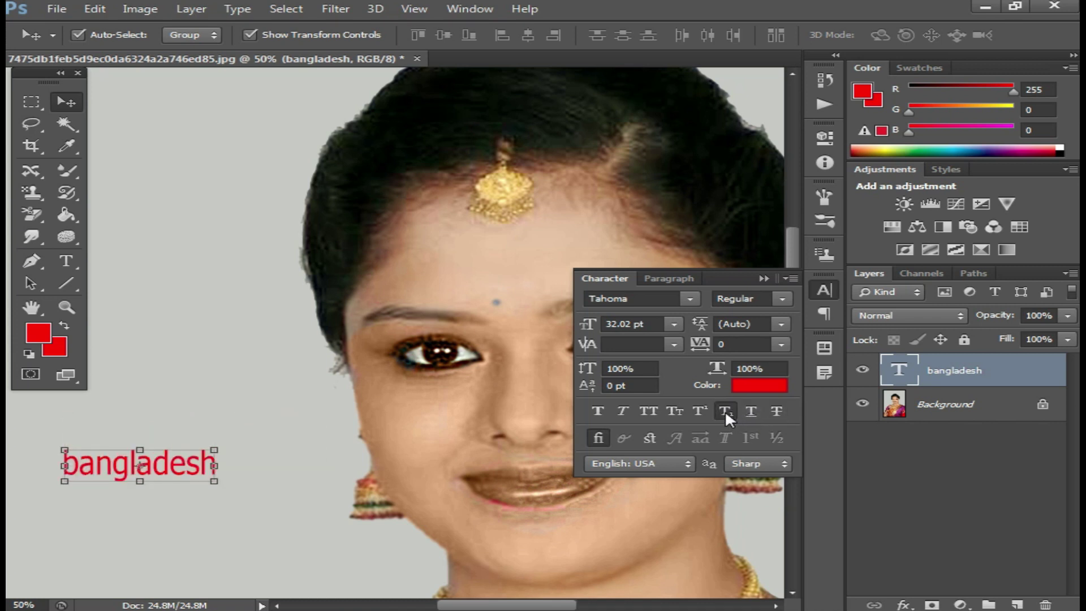
{"action": "left_click", "coordinate": [698, 412]}
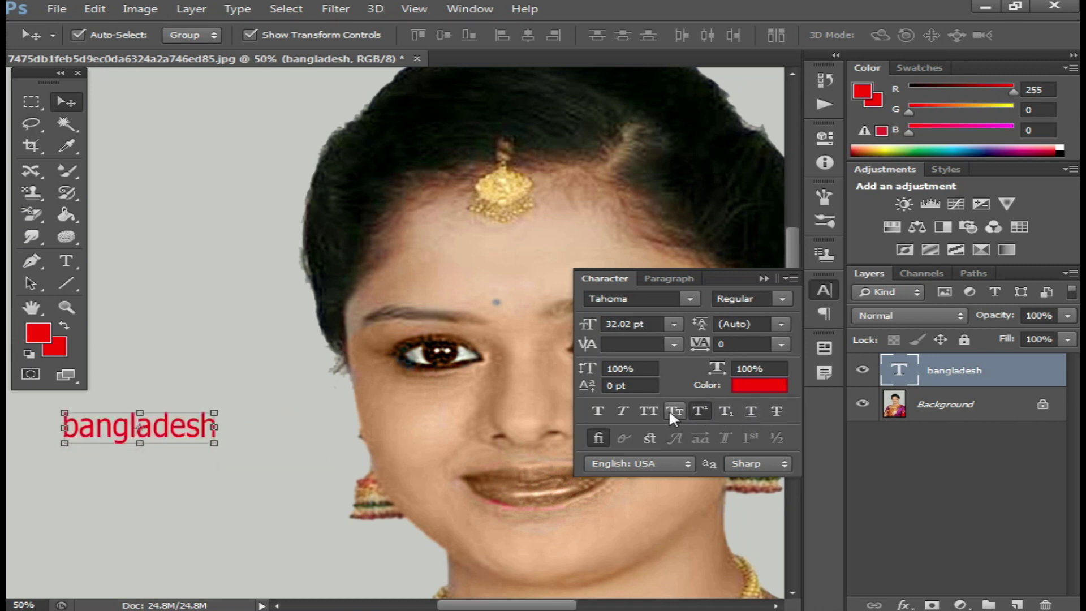
{"action": "left_click", "coordinate": [673, 411]}
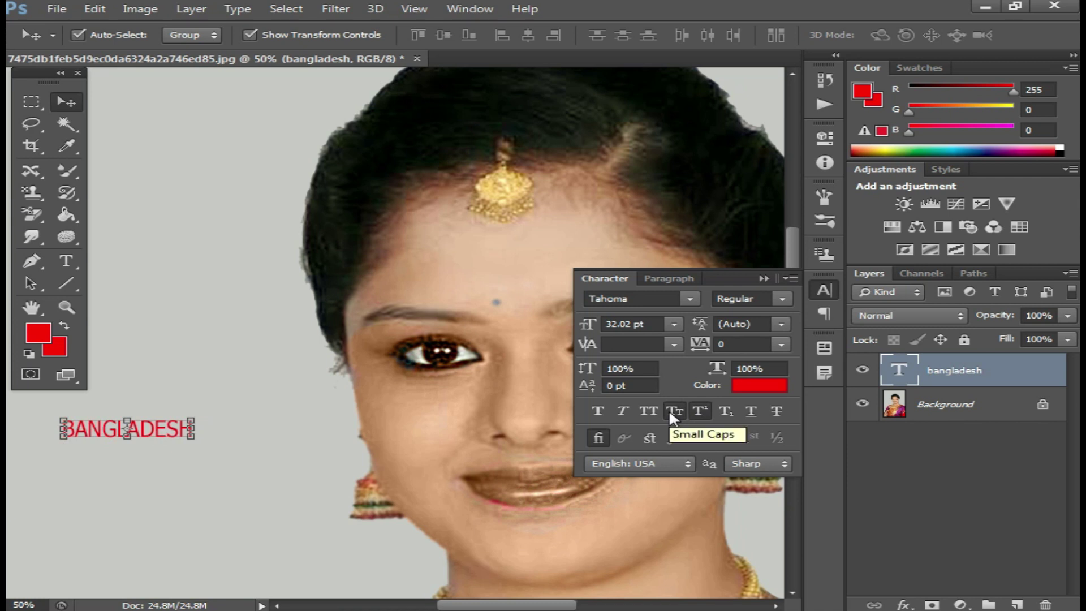
{"action": "left_click", "coordinate": [640, 409]}
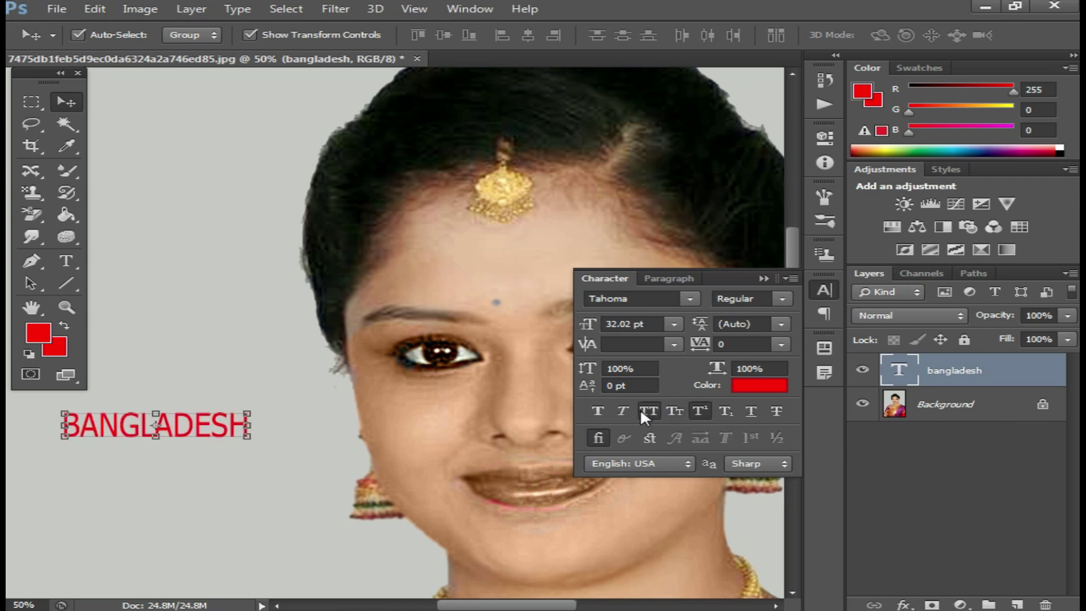
Toggle small caps, all caps, subscript and superscript further, ending with plain lowercase text.
{"action": "left_click", "coordinate": [675, 409]}
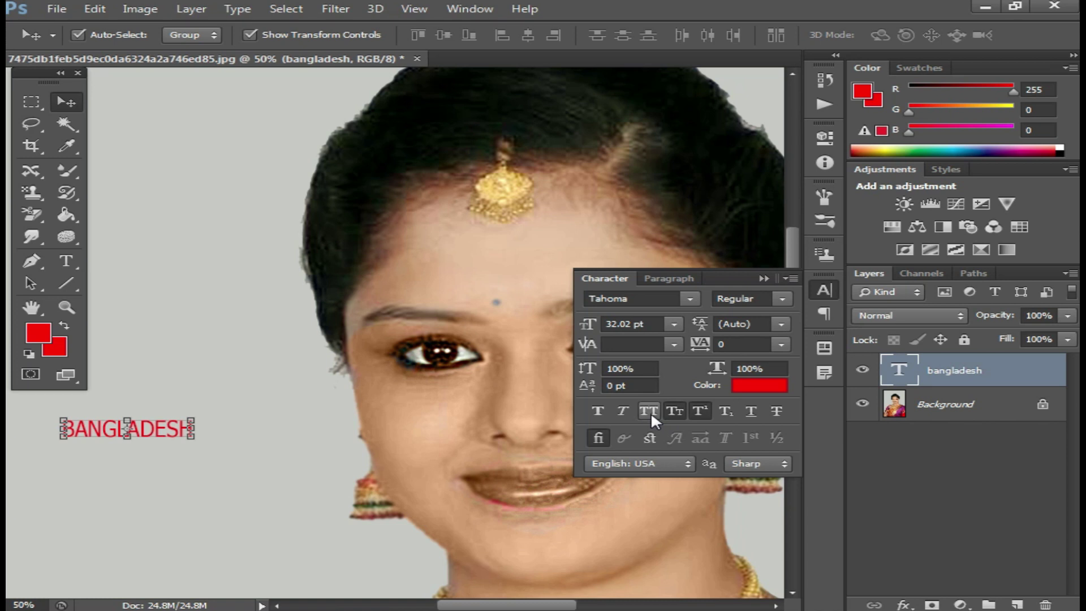
{"action": "left_click", "coordinate": [650, 412]}
{"action": "left_click", "coordinate": [699, 411]}
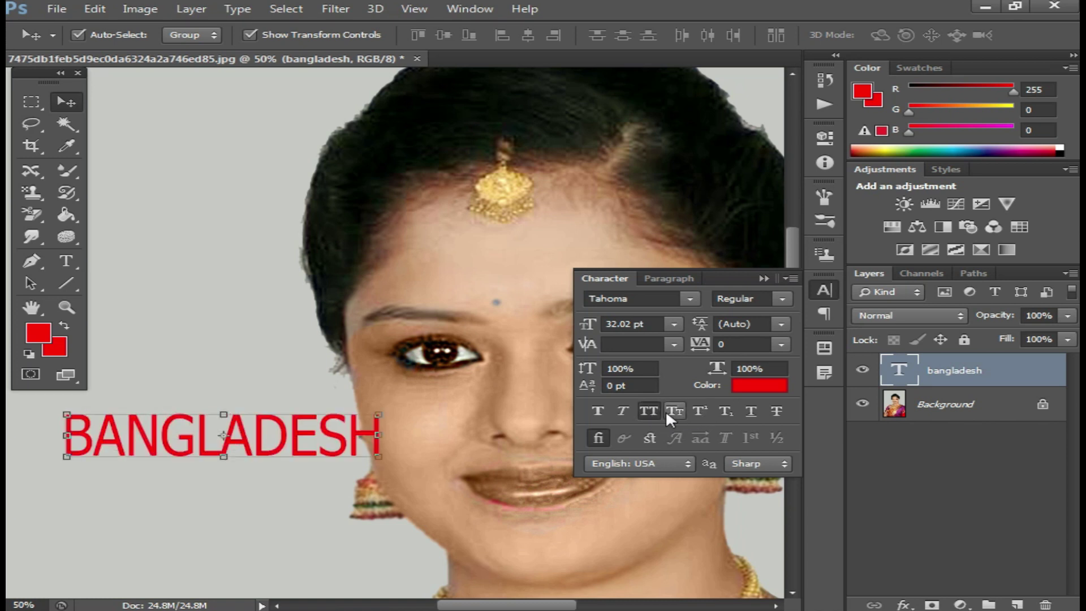
{"action": "left_click", "coordinate": [674, 411]}
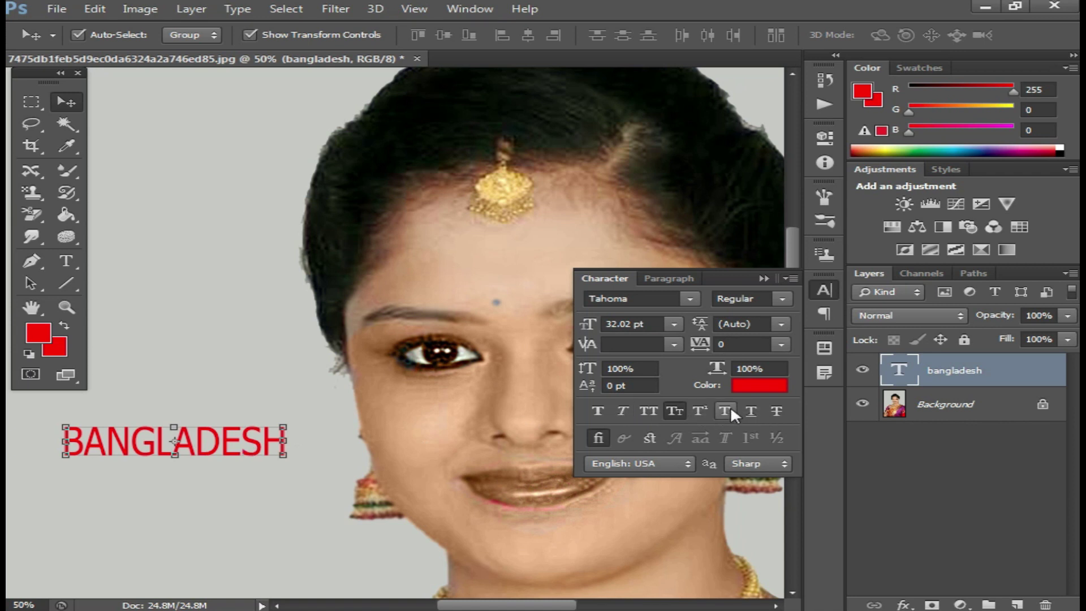
{"action": "left_click", "coordinate": [730, 409]}
{"action": "left_click", "coordinate": [700, 409]}
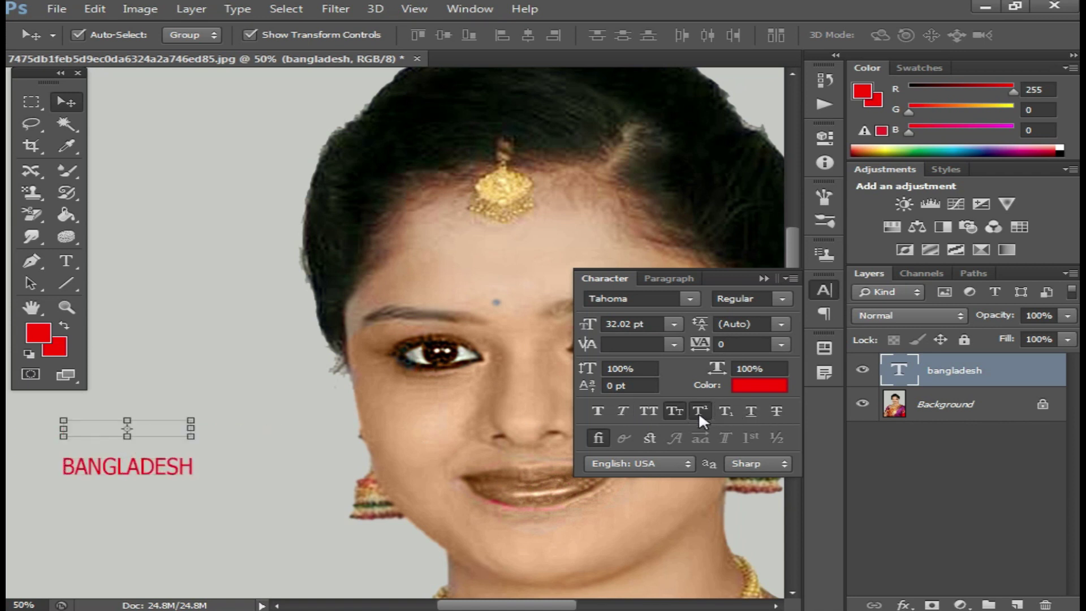
{"action": "left_click", "coordinate": [678, 406]}
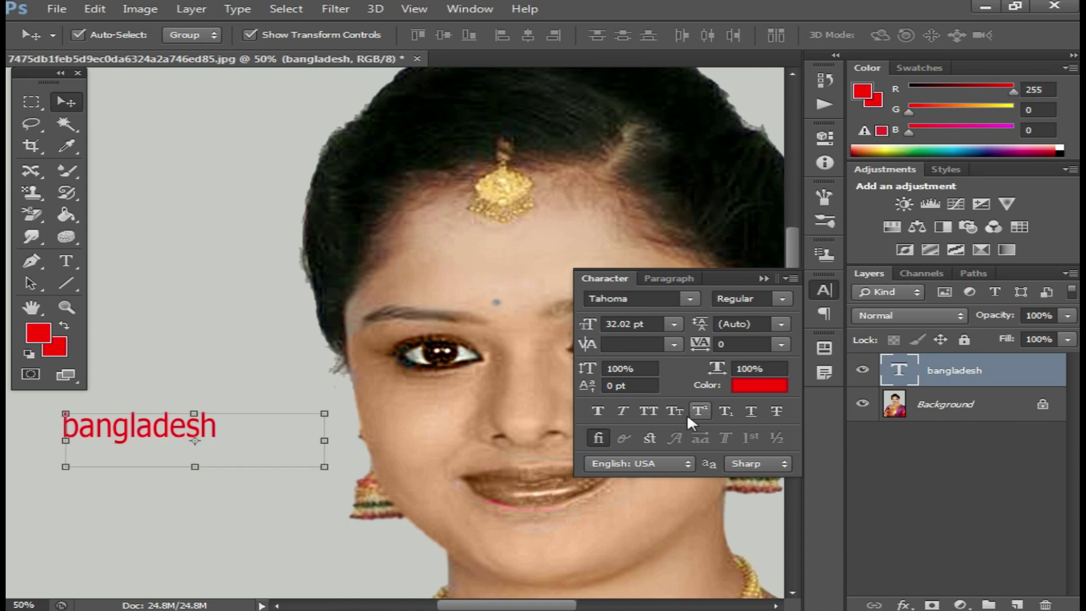
{"action": "left_click", "coordinate": [700, 411]}
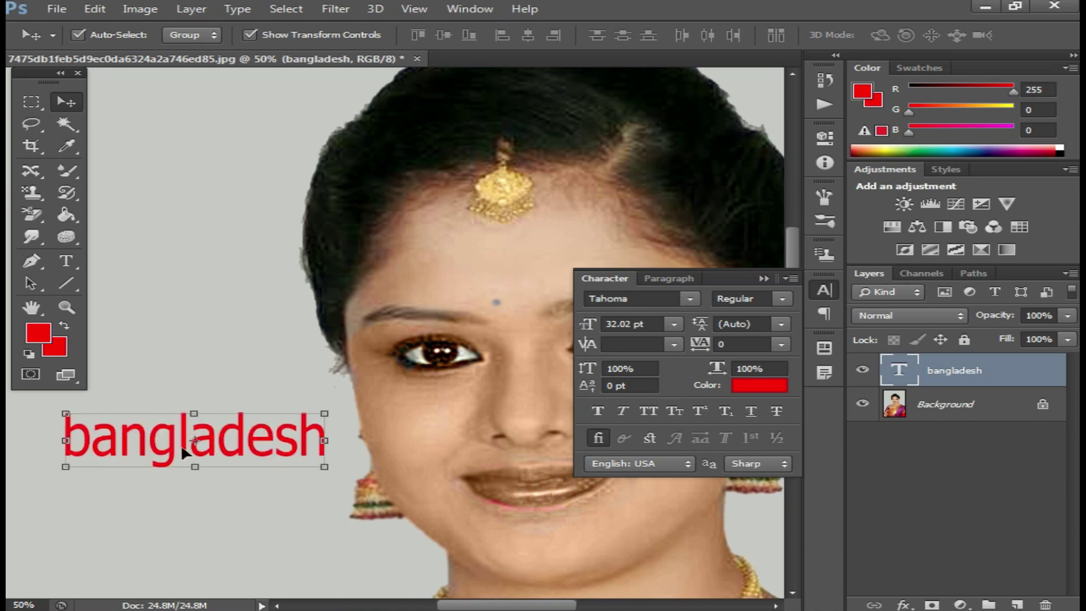
{"action": "left_click", "coordinate": [672, 410]}
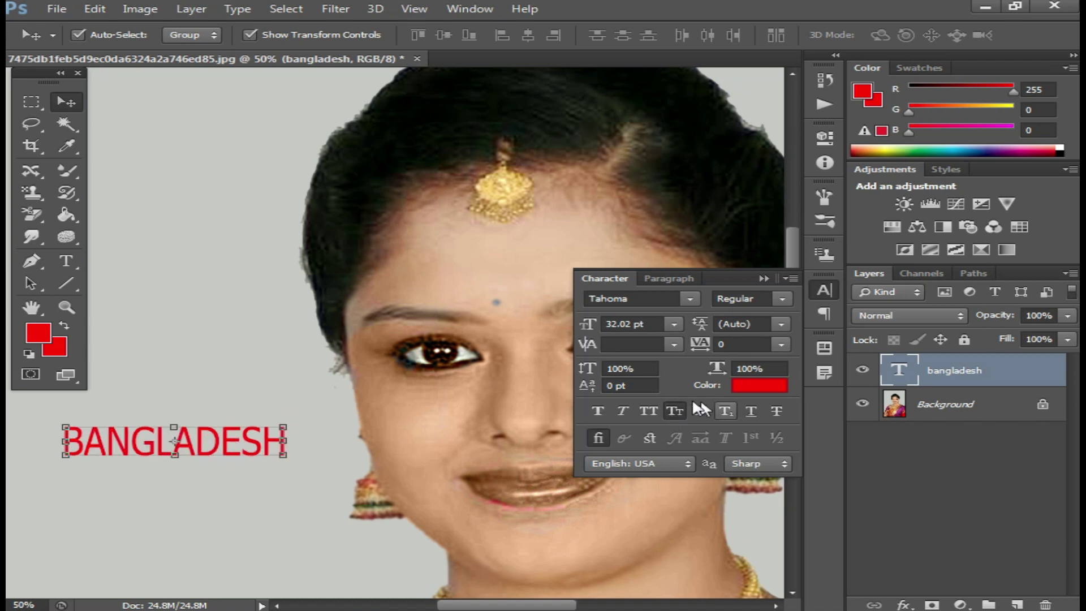
{"action": "left_click", "coordinate": [673, 411]}
{"action": "left_click", "coordinate": [650, 411]}
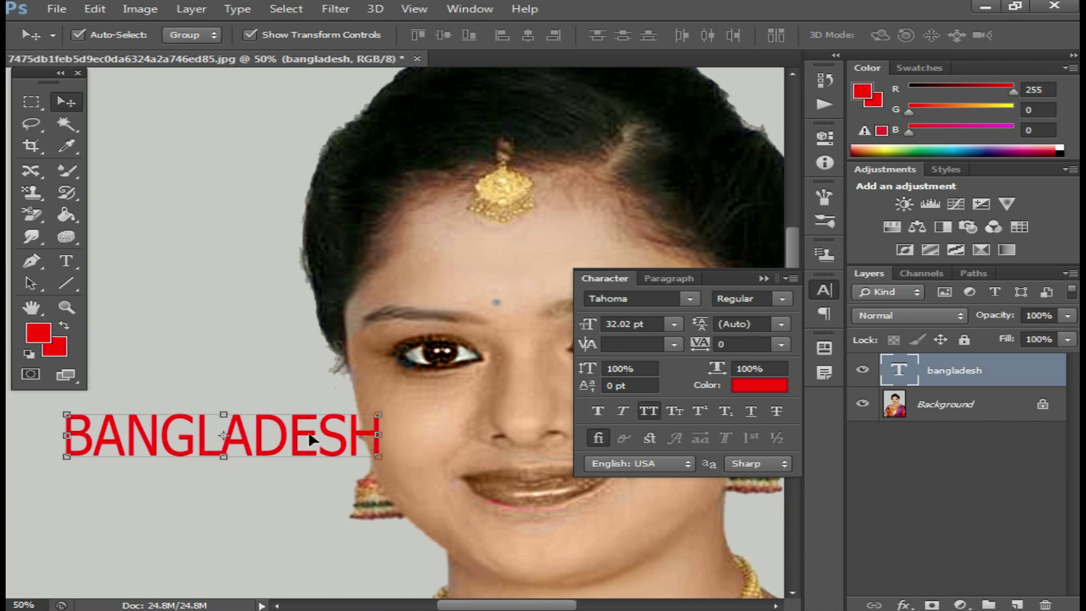
{"action": "left_click", "coordinate": [648, 409]}
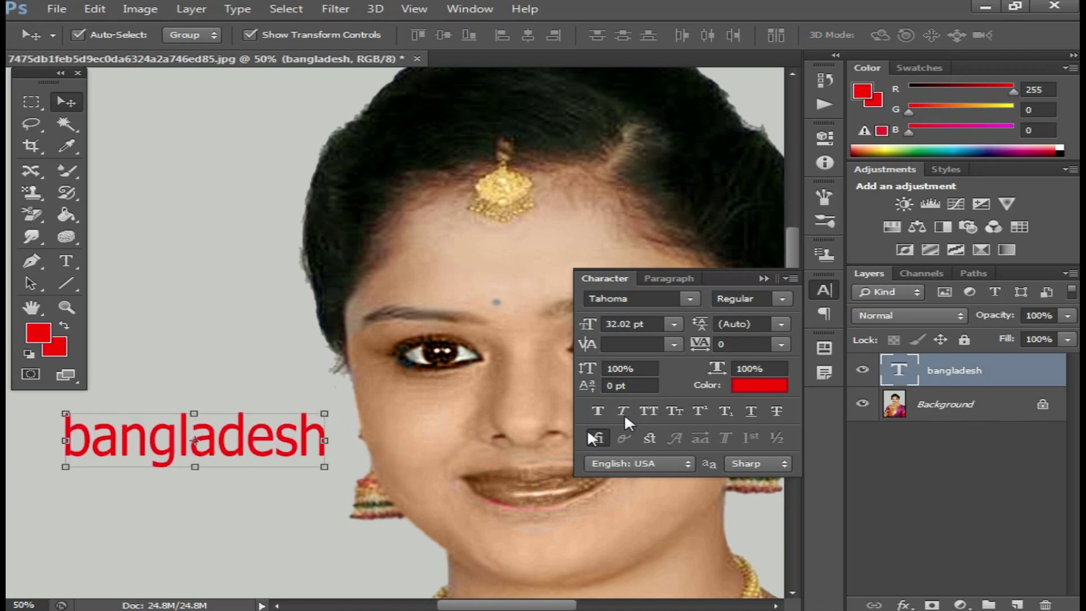
Try italic and bold, turn both off, and disable standard ligatures.
{"action": "left_click", "coordinate": [625, 408]}
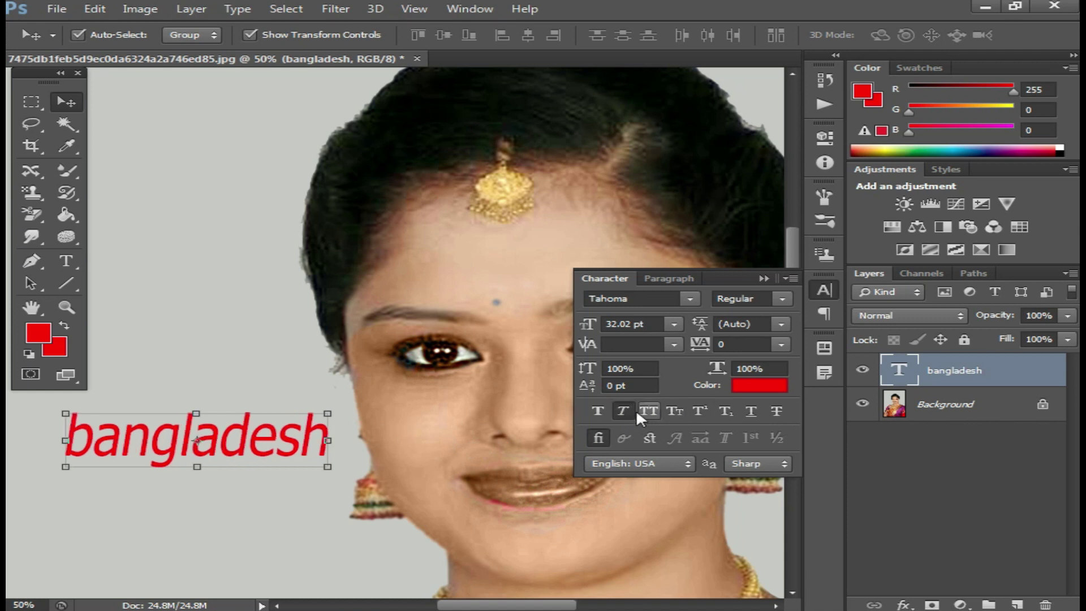
{"action": "left_click", "coordinate": [625, 408]}
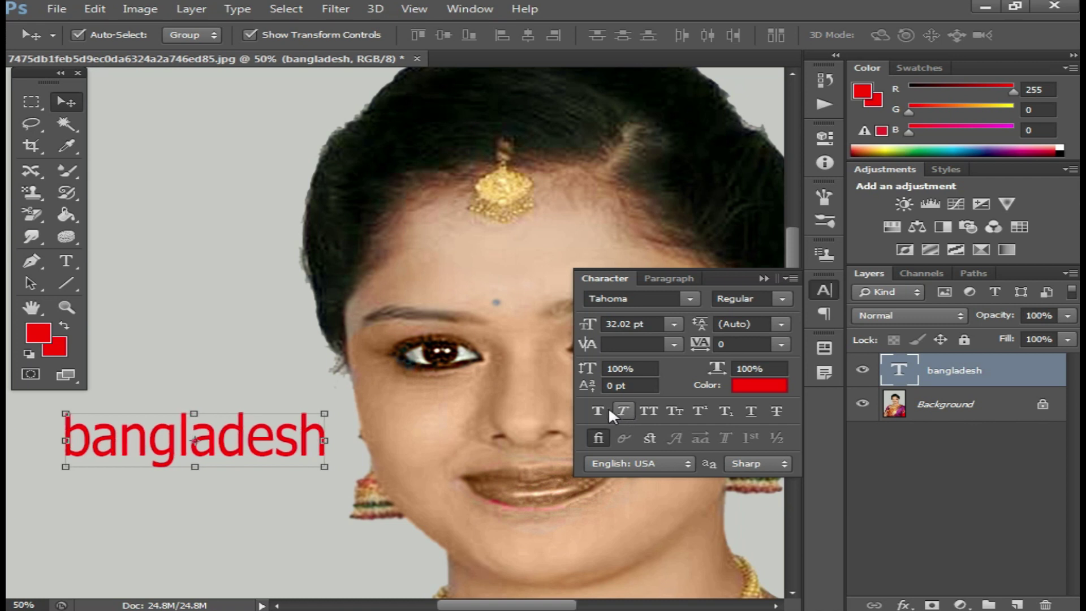
{"action": "left_click", "coordinate": [602, 408]}
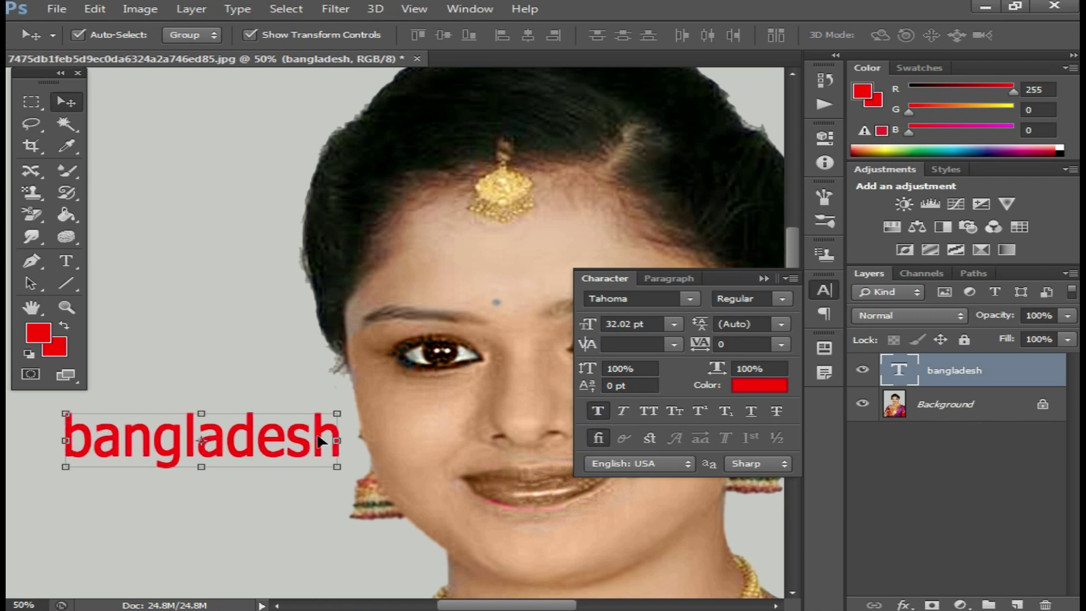
{"action": "left_click", "coordinate": [597, 407]}
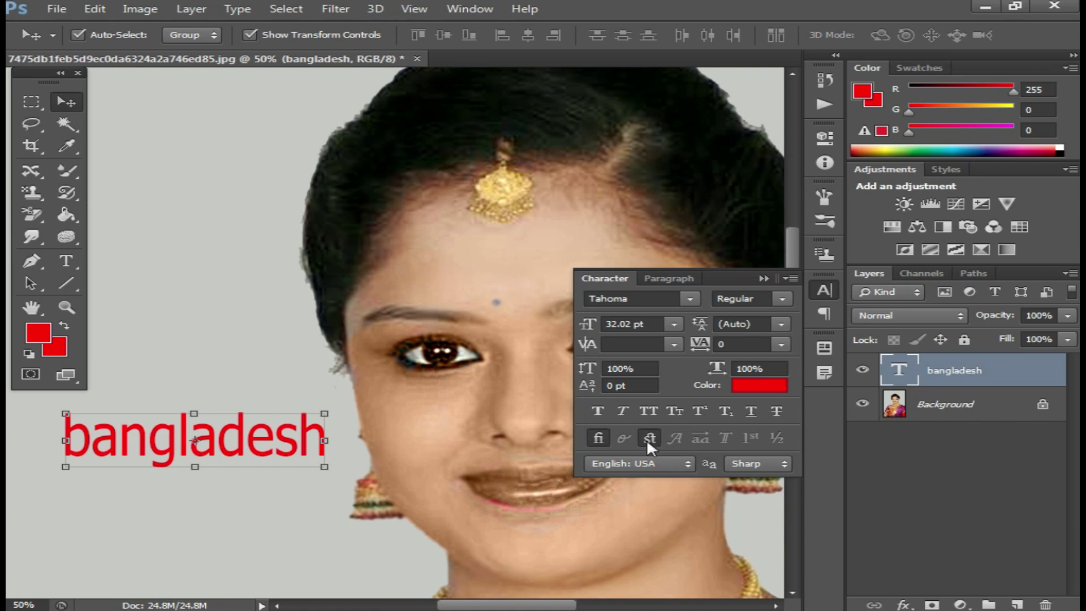
{"action": "left_click", "coordinate": [596, 439]}
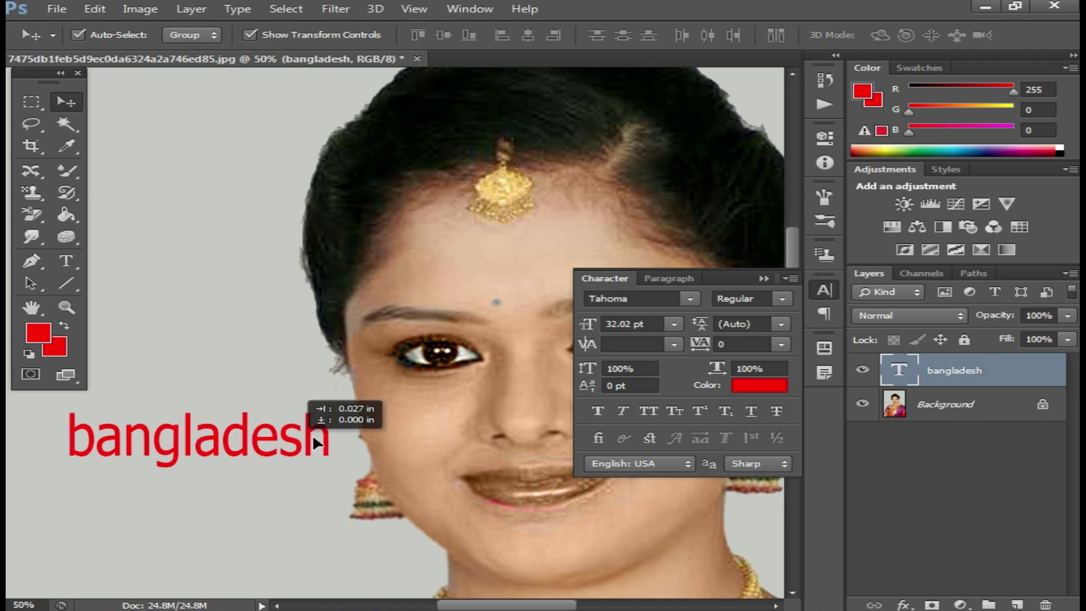
Set the text's horizontal scale to 120% and move it back toward the left.
{"action": "left_click_drag", "start_coordinate": [268, 458], "coordinate": [329, 451]}
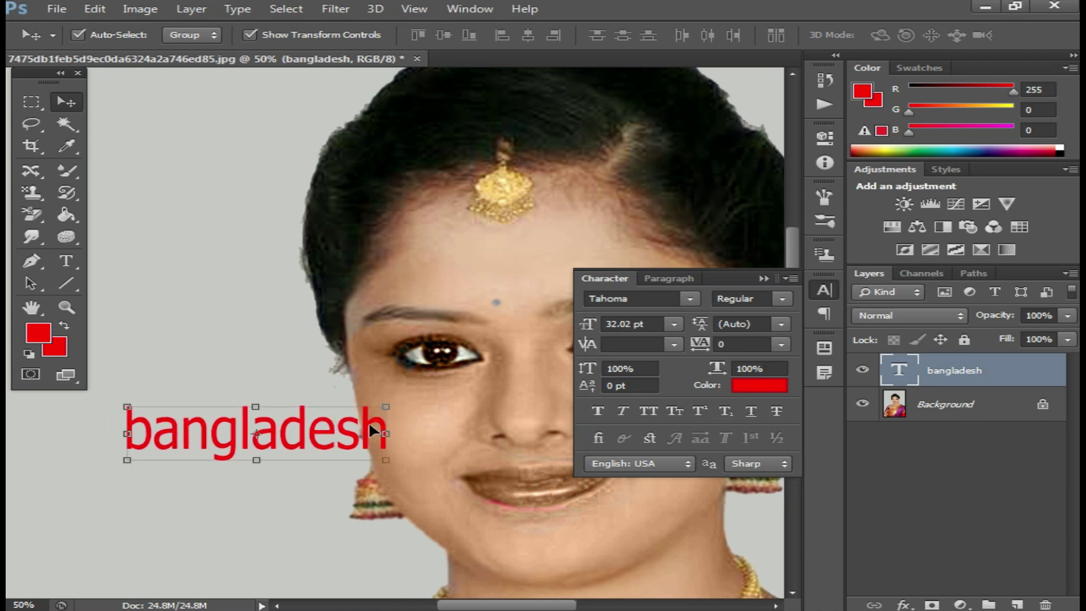
{"action": "left_click", "coordinate": [760, 369]}
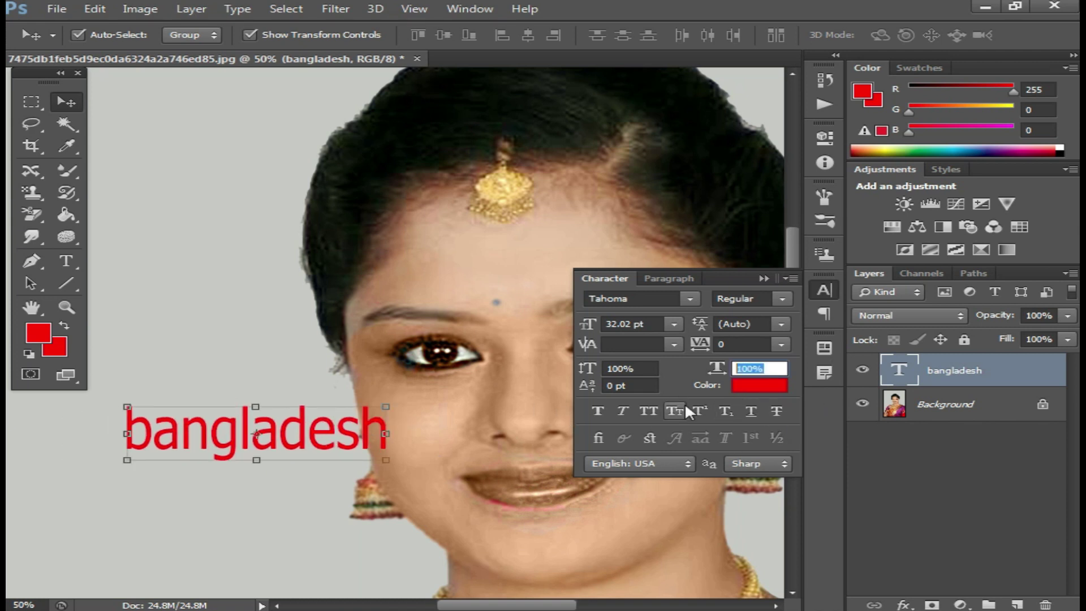
{"action": "type", "text": "120"}
{"action": "key", "text": "Return"}
{"action": "mouse_move", "coordinate": [421, 433]}
{"action": "left_mouse_down"}
{"action": "mouse_move", "coordinate": [351, 429]}
{"action": "mouse_move", "coordinate": [390, 431]}
{"action": "left_mouse_up"}
{"action": "key", "text": "ctrl+t"}
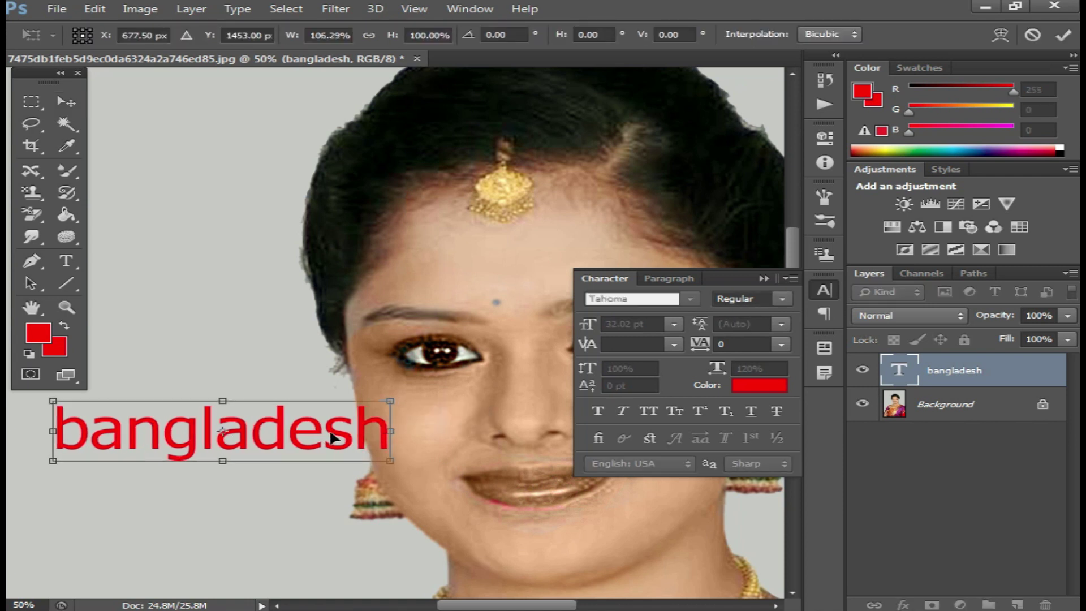
{"action": "key", "text": "Return"}
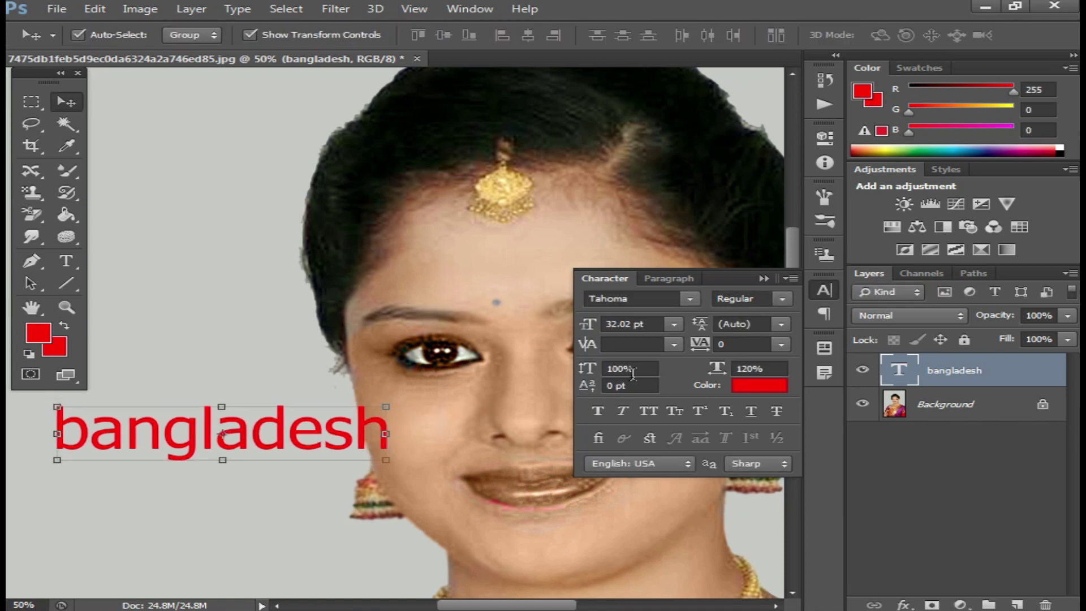
Set the text's vertical scale to 60%.
{"action": "left_click", "coordinate": [636, 372]}
{"action": "type", "text": "60"}
{"action": "key", "text": "Return"}
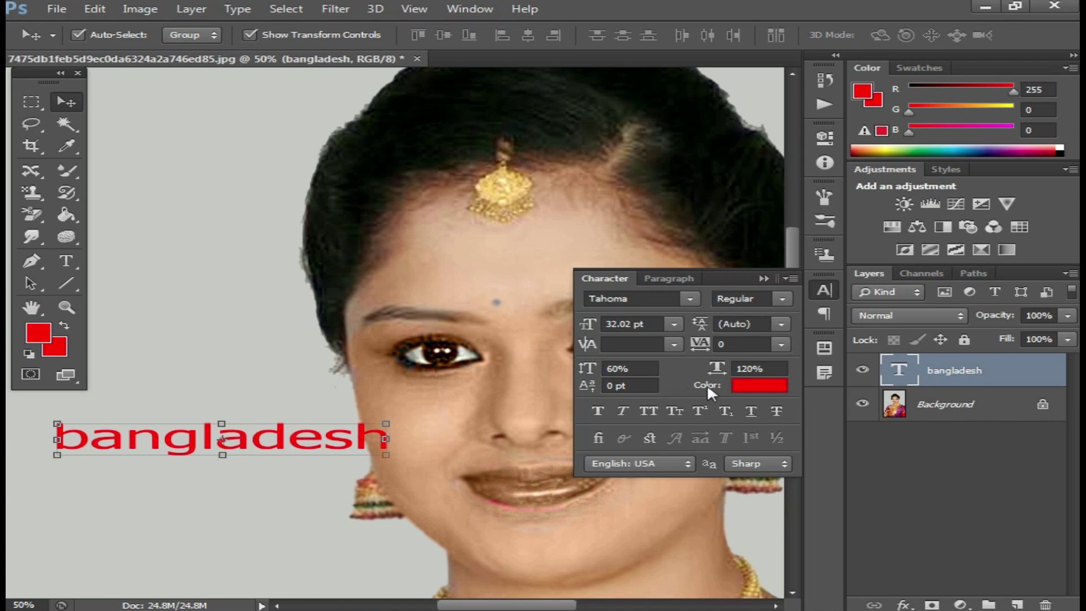
Try tracking 100 and -100 on the text, then reset tracking to 0.
{"action": "left_click", "coordinate": [780, 345]}
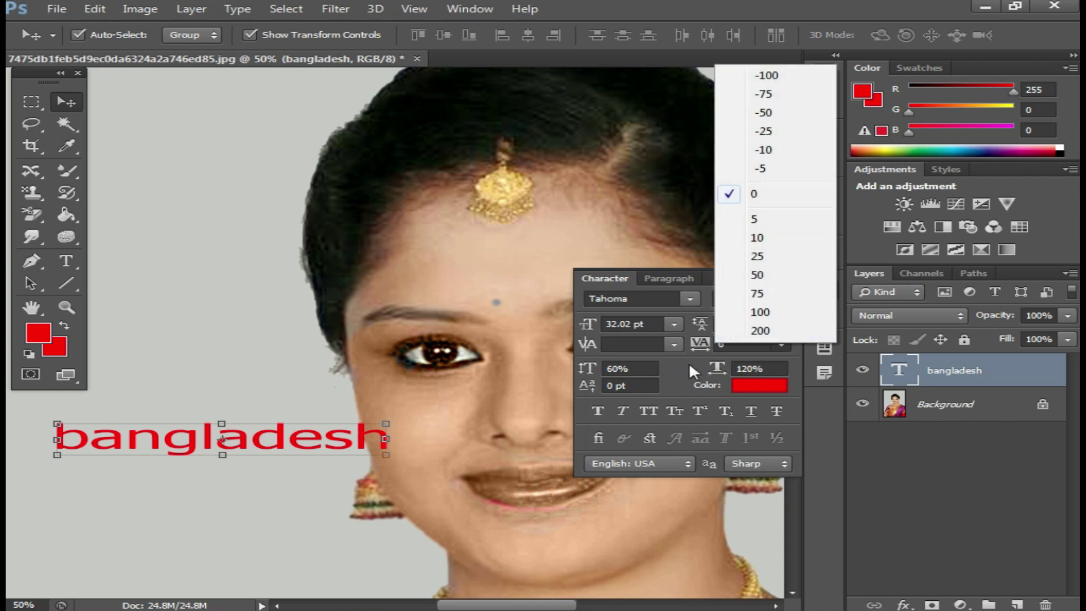
{"action": "left_click", "coordinate": [689, 362]}
{"action": "left_click", "coordinate": [781, 344]}
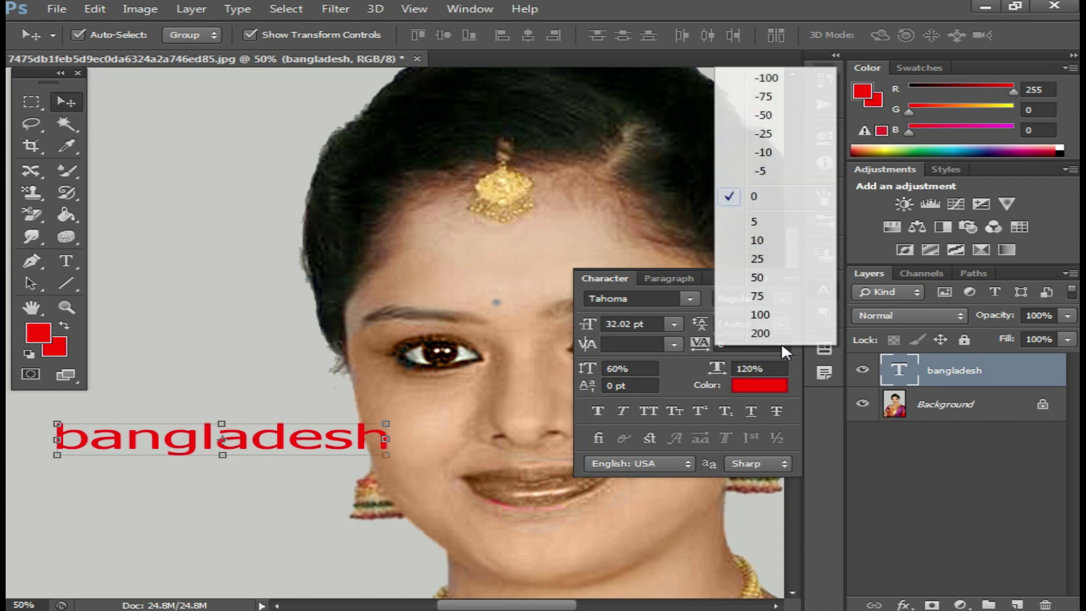
{"action": "left_click", "coordinate": [773, 316]}
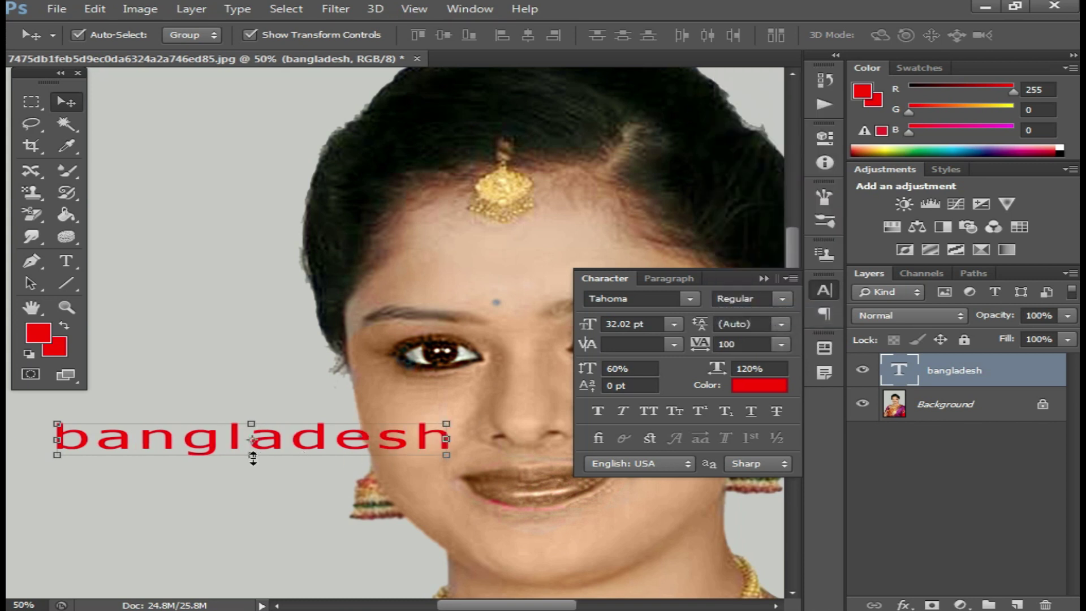
{"action": "left_click", "coordinate": [773, 345]}
{"action": "left_click", "coordinate": [782, 79]}
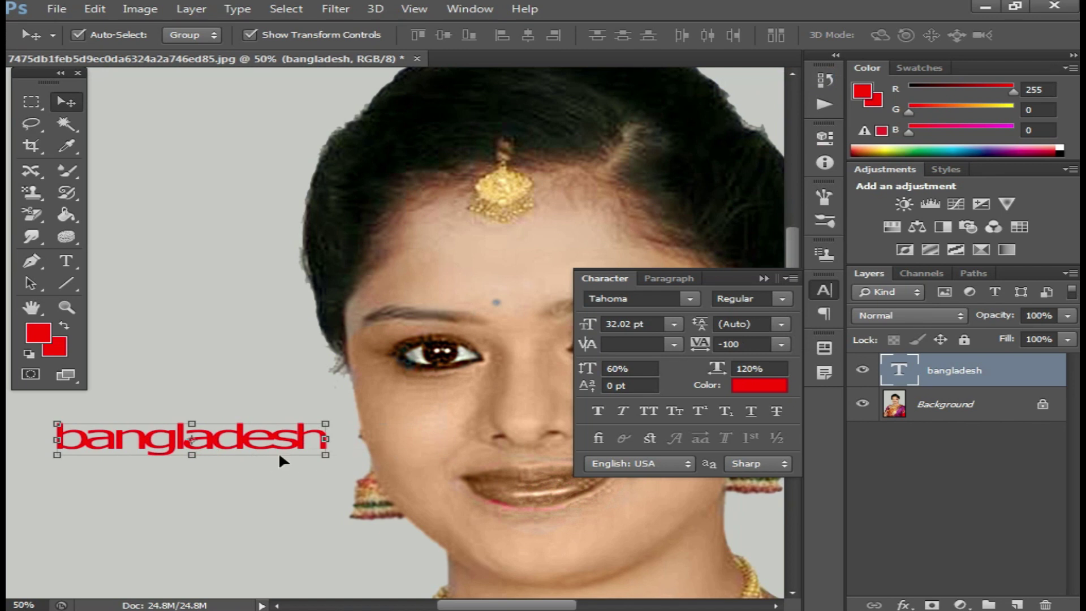
{"action": "left_click", "coordinate": [781, 344]}
{"action": "left_click", "coordinate": [763, 192]}
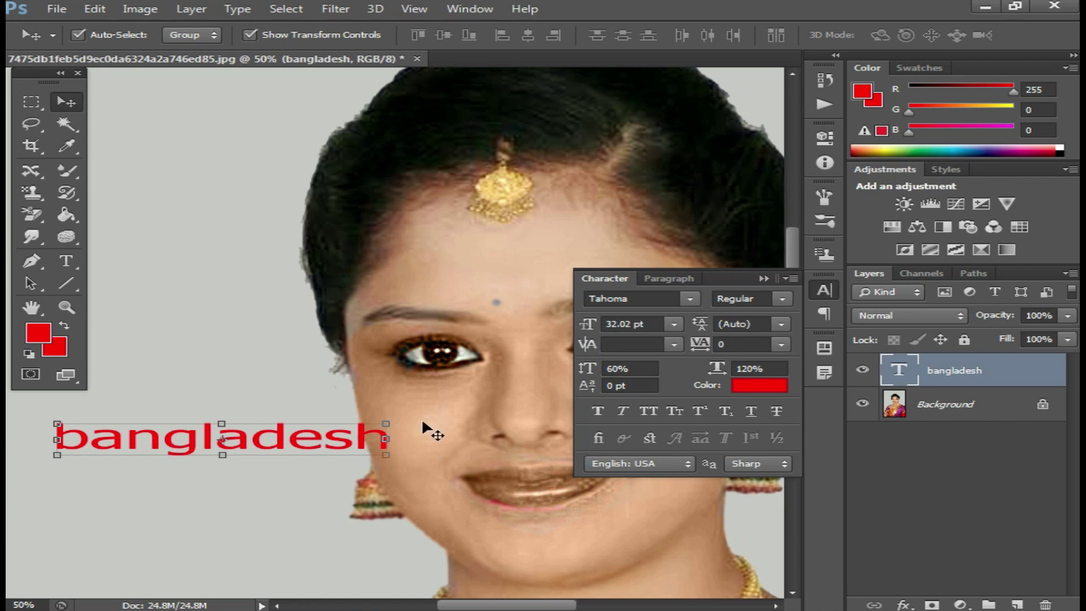
Set leading to 36, then 60, then 72 pt, repositioning the text between changes.
{"action": "left_click", "coordinate": [779, 324]}
{"action": "left_click", "coordinate": [763, 254]}
{"action": "left_click_drag", "start_coordinate": [323, 446], "coordinate": [354, 425]}
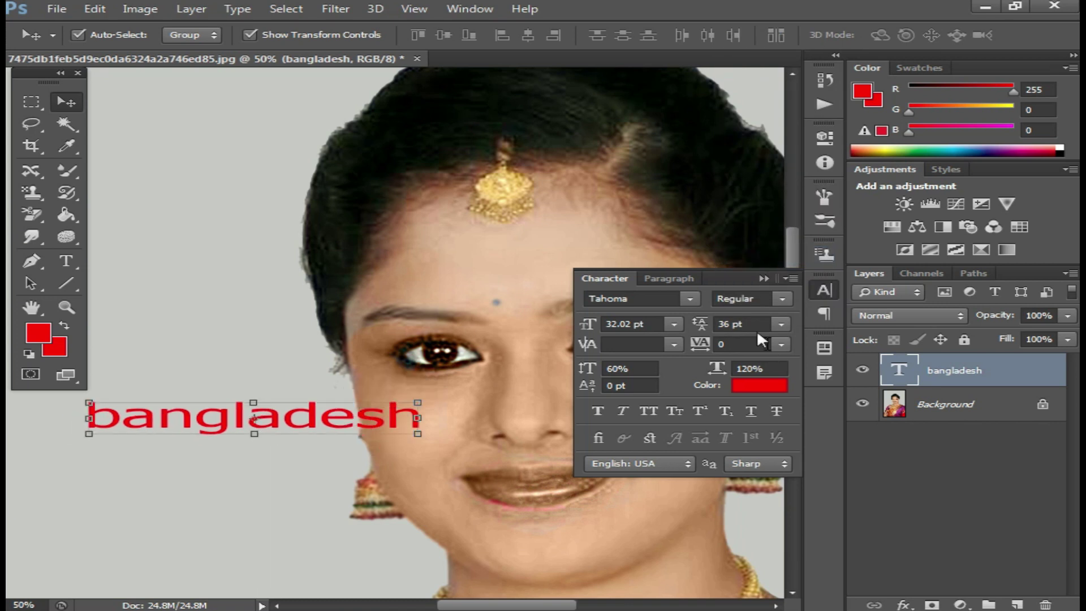
{"action": "left_click", "coordinate": [781, 323]}
{"action": "left_click", "coordinate": [764, 582]}
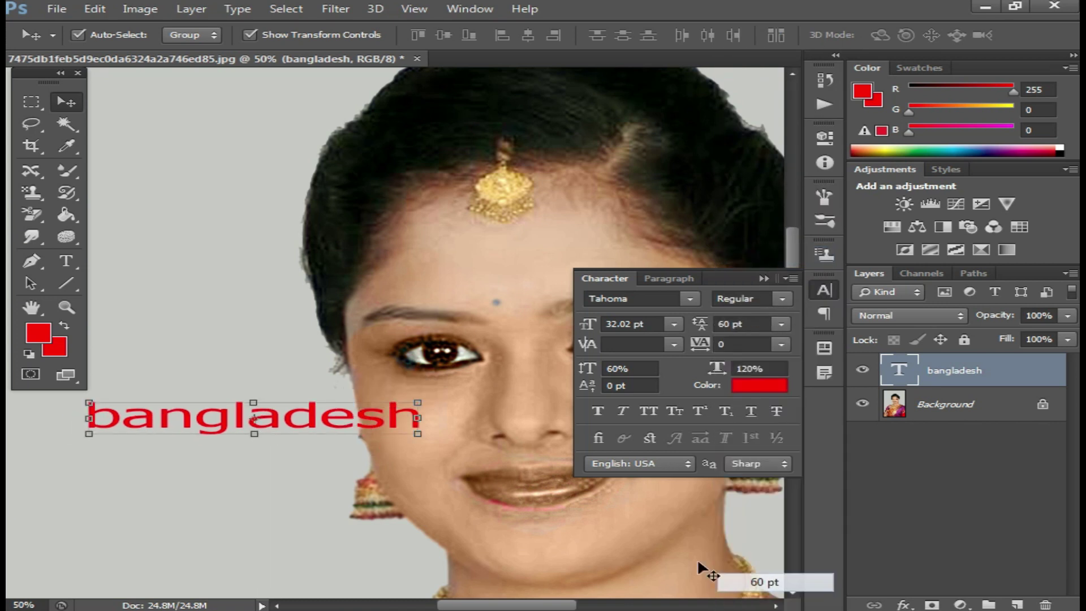
{"action": "mouse_move", "coordinate": [326, 423]}
{"action": "left_mouse_down"}
{"action": "mouse_move", "coordinate": [254, 420]}
{"action": "mouse_move", "coordinate": [304, 426]}
{"action": "left_mouse_up"}
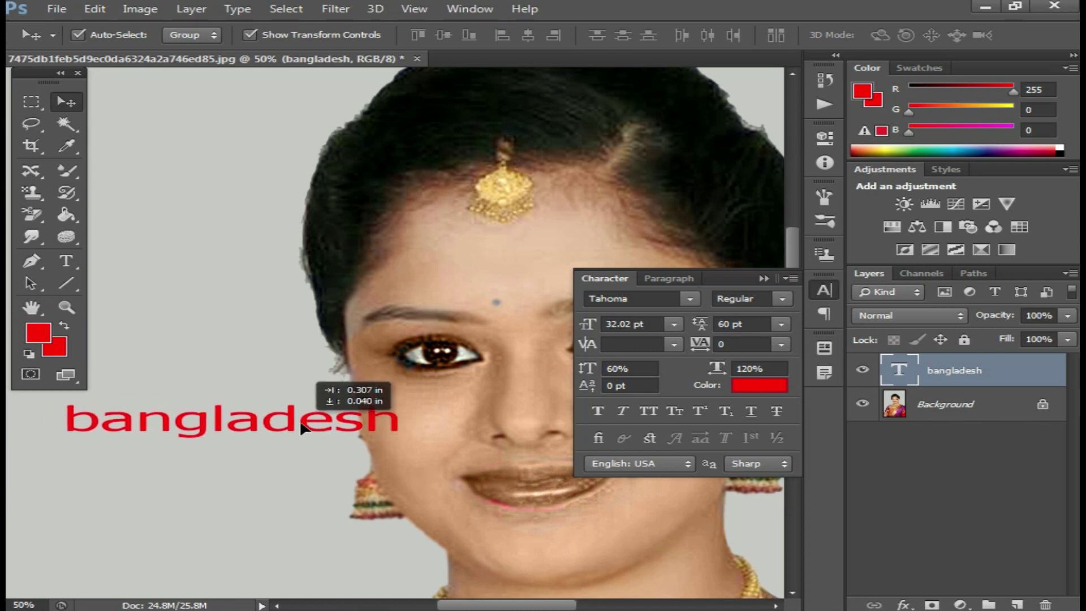
{"action": "left_click", "coordinate": [66, 260]}
{"action": "left_click_drag", "start_coordinate": [65, 420], "coordinate": [402, 419]}
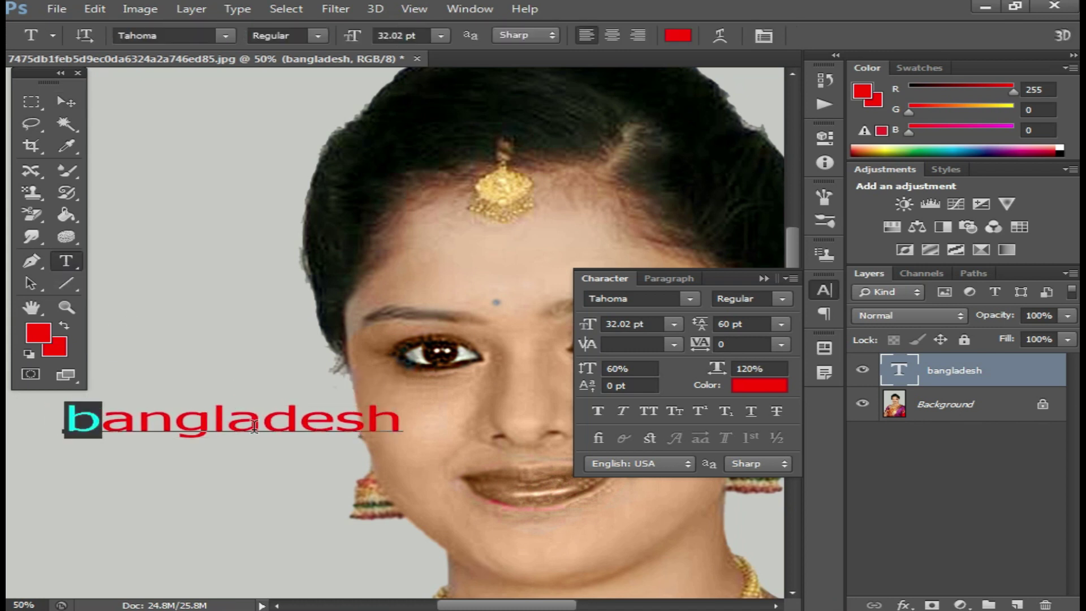
{"action": "left_click", "coordinate": [779, 326]}
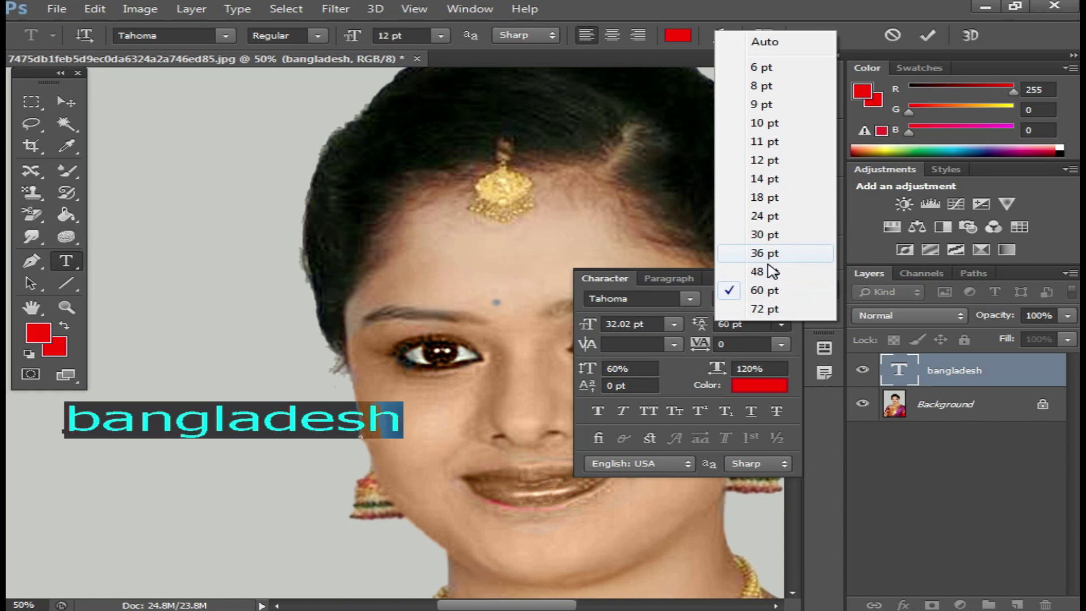
{"action": "left_click", "coordinate": [776, 309]}
{"action": "left_click", "coordinate": [370, 419]}
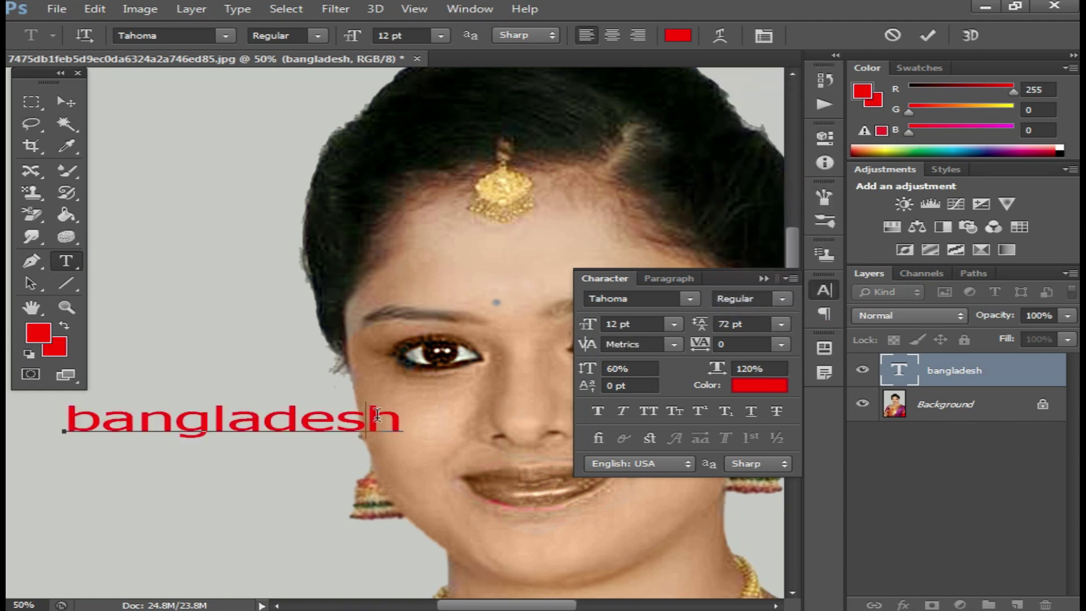
{"action": "left_click_drag", "start_coordinate": [232, 422], "coordinate": [254, 422]}
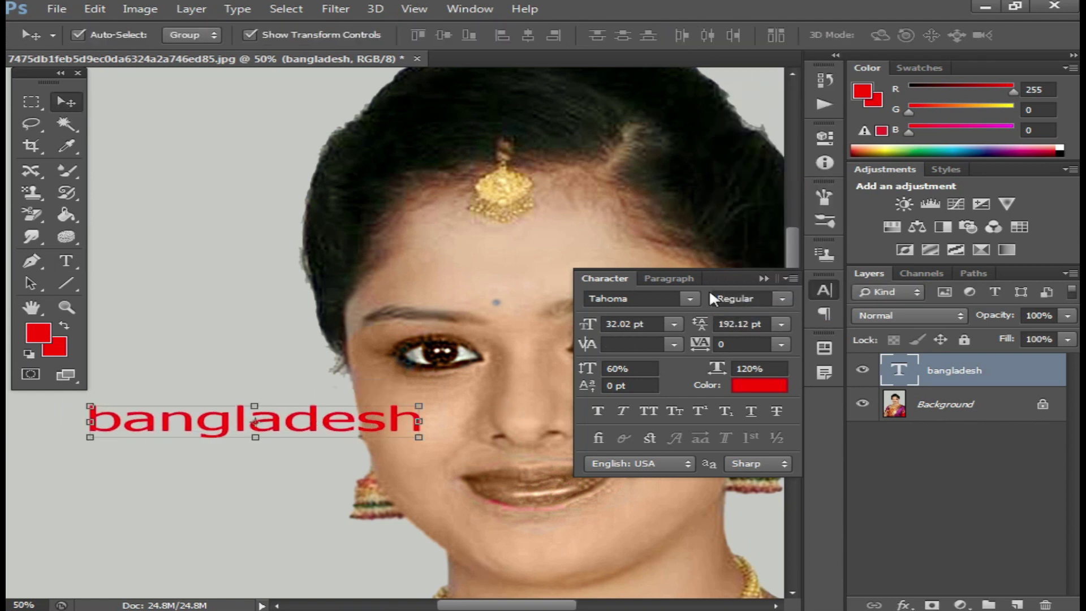
Set the font size to 72 pt, then reduce it to 30 pt.
{"action": "left_click", "coordinate": [674, 323]}
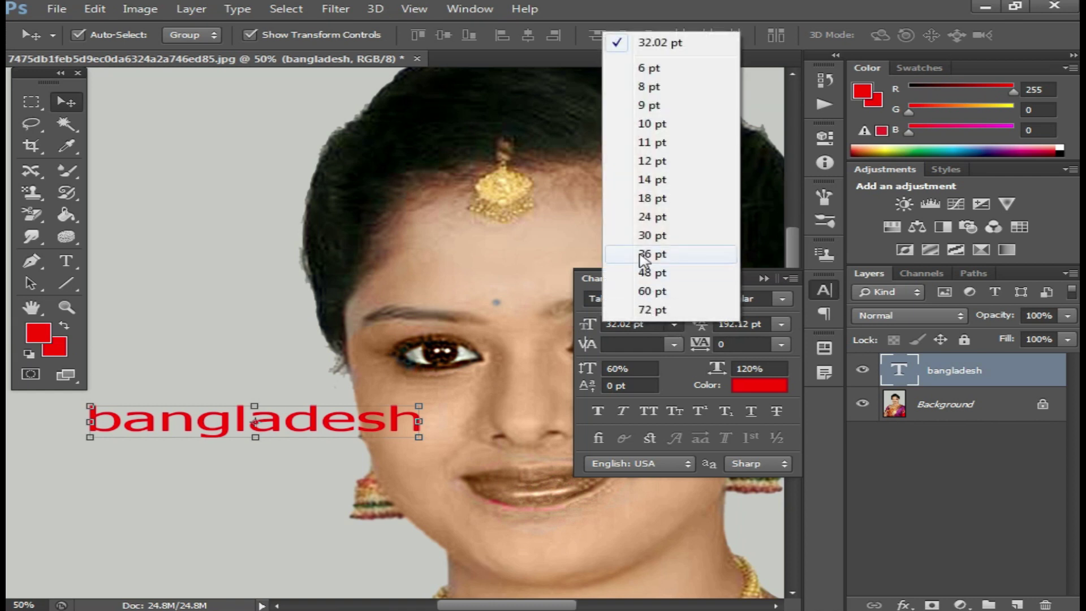
{"action": "left_click", "coordinate": [651, 309]}
{"action": "left_click_drag", "start_coordinate": [357, 411], "coordinate": [335, 417]}
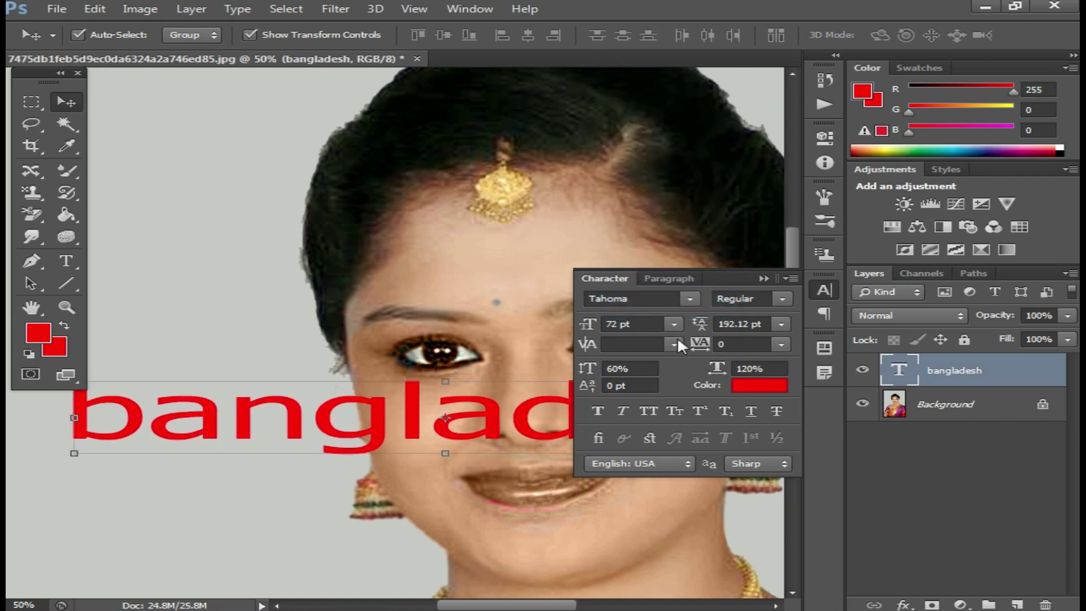
{"action": "left_click", "coordinate": [673, 323]}
{"action": "left_click", "coordinate": [661, 239]}
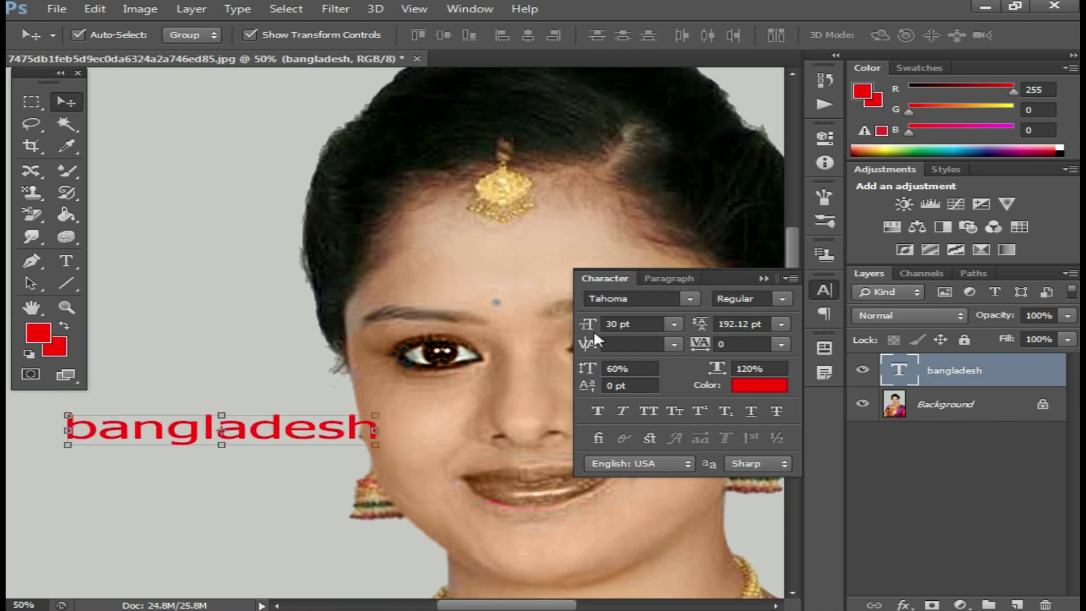
Try the TonnyMJ and then Arial fonts on the bangladesh text.
{"action": "left_click", "coordinate": [691, 299]}
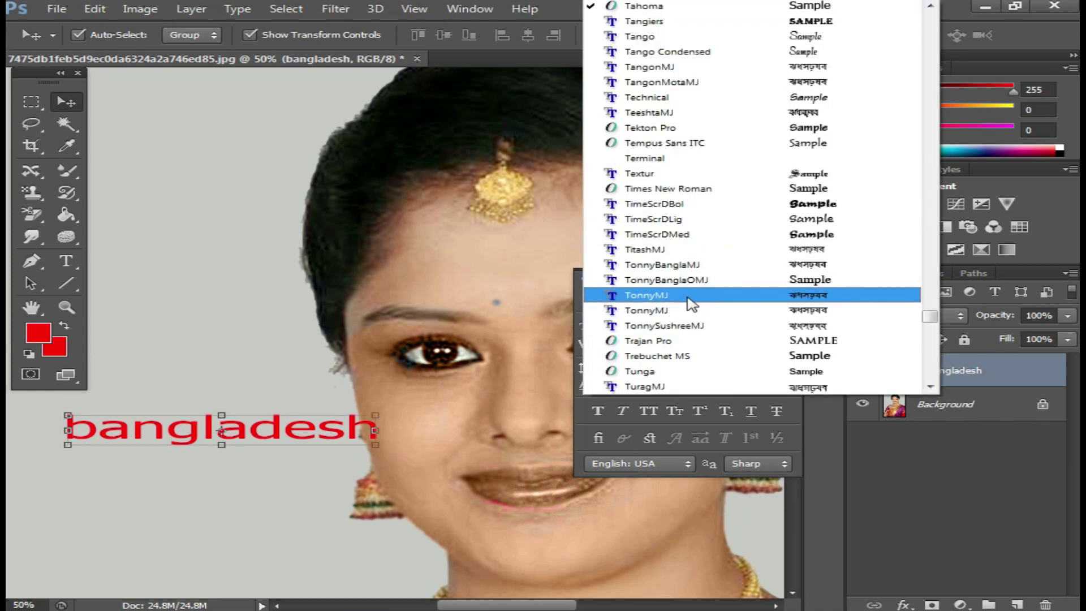
{"action": "left_click", "coordinate": [686, 295]}
{"action": "left_click", "coordinate": [665, 246]}
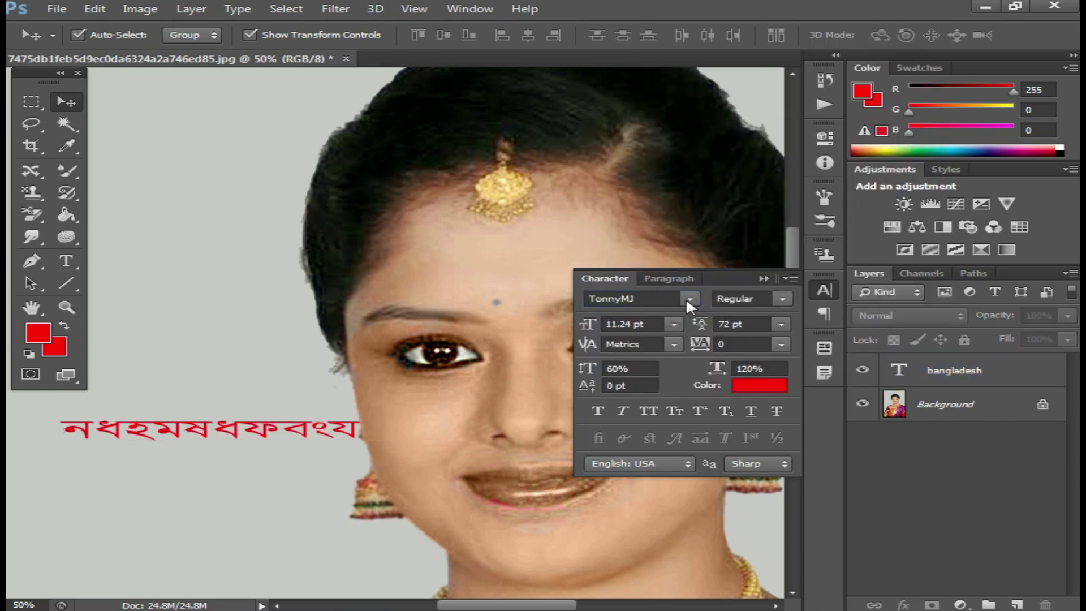
{"action": "left_click", "coordinate": [688, 299]}
{"action": "scroll", "coordinate": [709, 238], "scroll_direction": "up", "scroll_amount": 5}
{"action": "scroll", "coordinate": [709, 238], "scroll_direction": "up", "scroll_amount": 5}
{"action": "scroll", "coordinate": [708, 236], "scroll_direction": "up", "scroll_amount": 5}
{"action": "scroll", "coordinate": [709, 237], "scroll_direction": "up", "scroll_amount": 5}
{"action": "scroll", "coordinate": [709, 238], "scroll_direction": "up", "scroll_amount": 3}
{"action": "left_click_drag", "start_coordinate": [929, 290], "coordinate": [929, 14]}
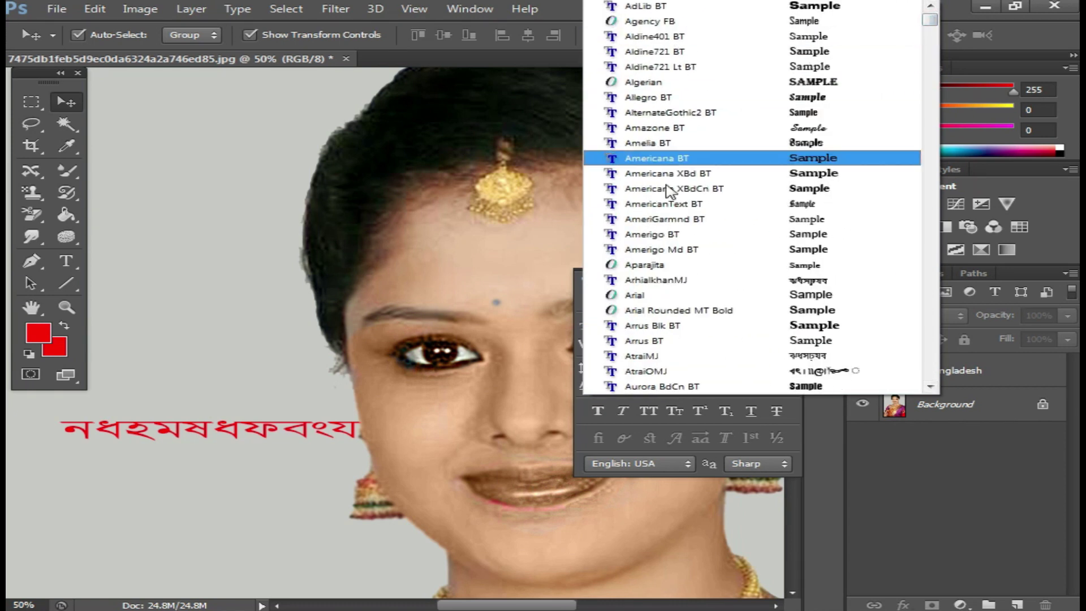
{"action": "left_click", "coordinate": [636, 295]}
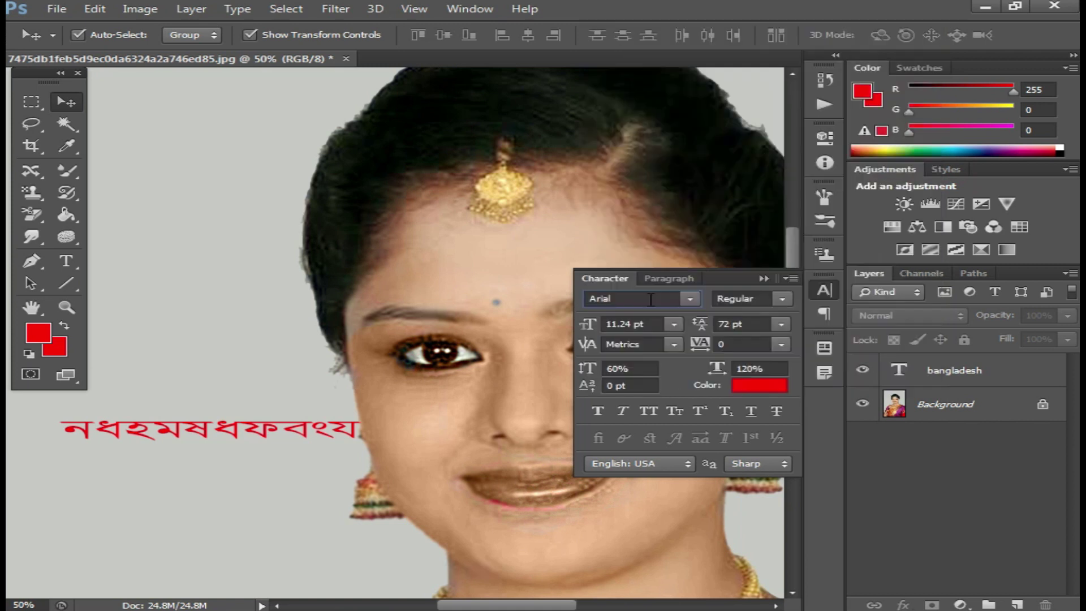
With the bangladesh layer selected, change its font to Allegro BT.
{"action": "left_click", "coordinate": [290, 431]}
{"action": "left_click", "coordinate": [689, 300]}
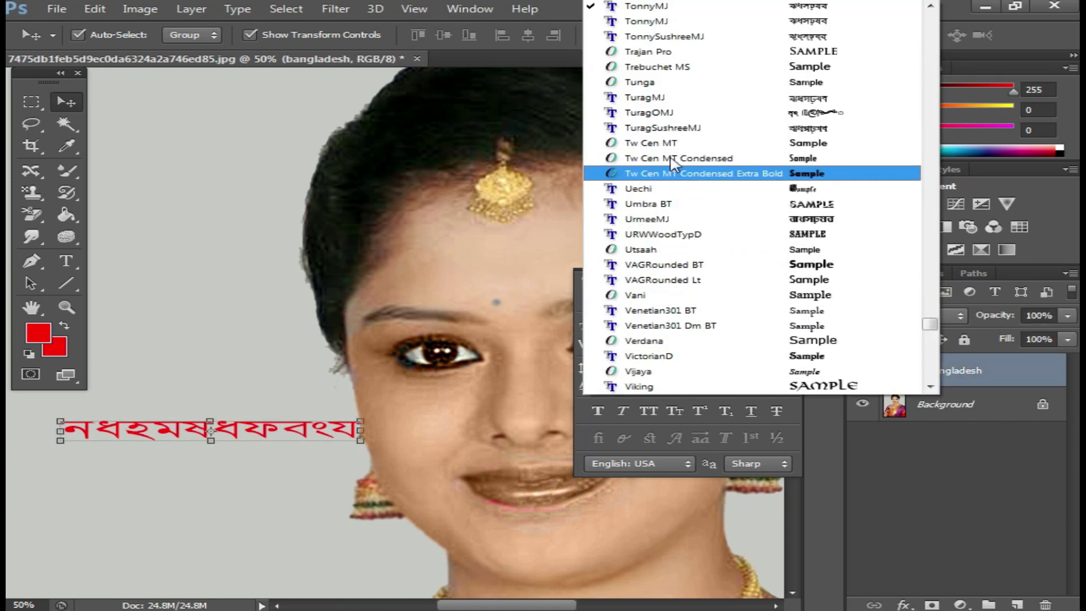
{"action": "left_click_drag", "start_coordinate": [929, 310], "coordinate": [931, 219]}
{"action": "scroll", "coordinate": [930, 219], "scroll_direction": "up", "scroll_amount": 15}
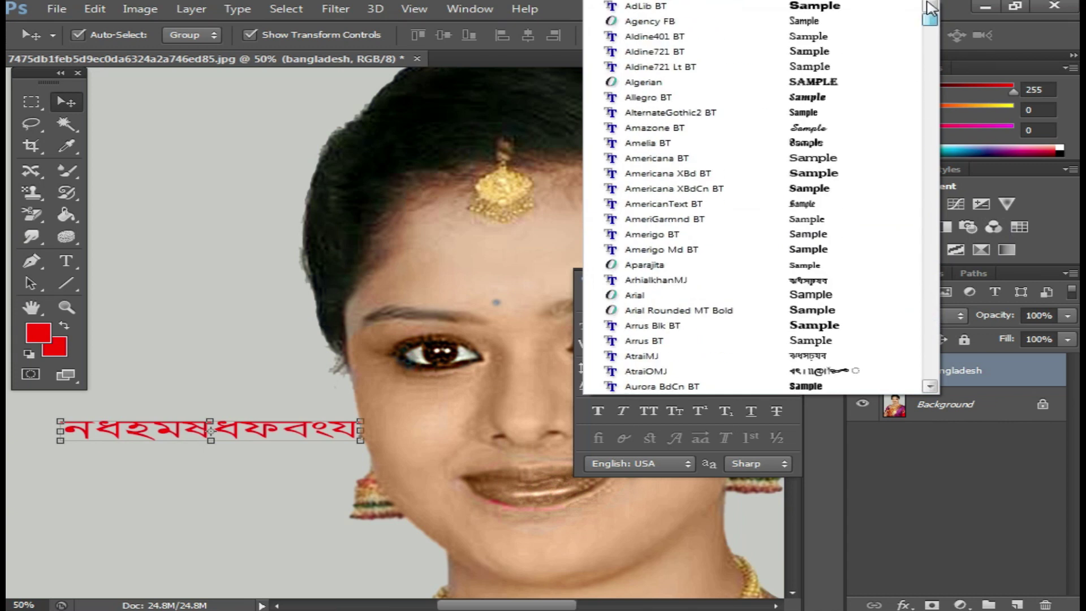
{"action": "left_click", "coordinate": [644, 96]}
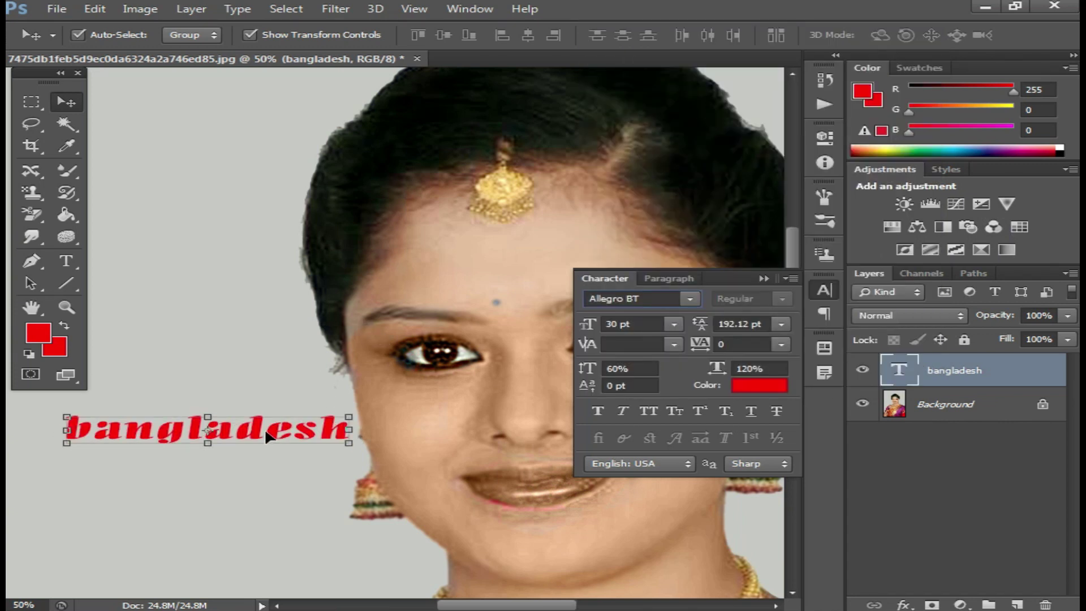
Nudge the bangladesh text left and down, then switch its font to Tahoma.
{"action": "left_click_drag", "start_coordinate": [271, 432], "coordinate": [235, 451]}
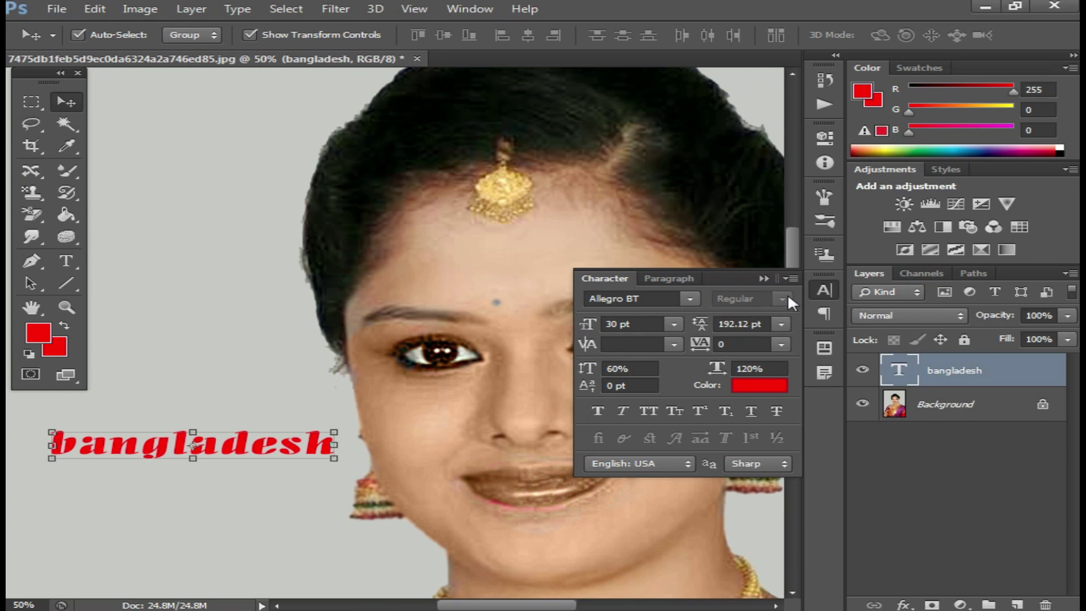
{"action": "left_click", "coordinate": [689, 298]}
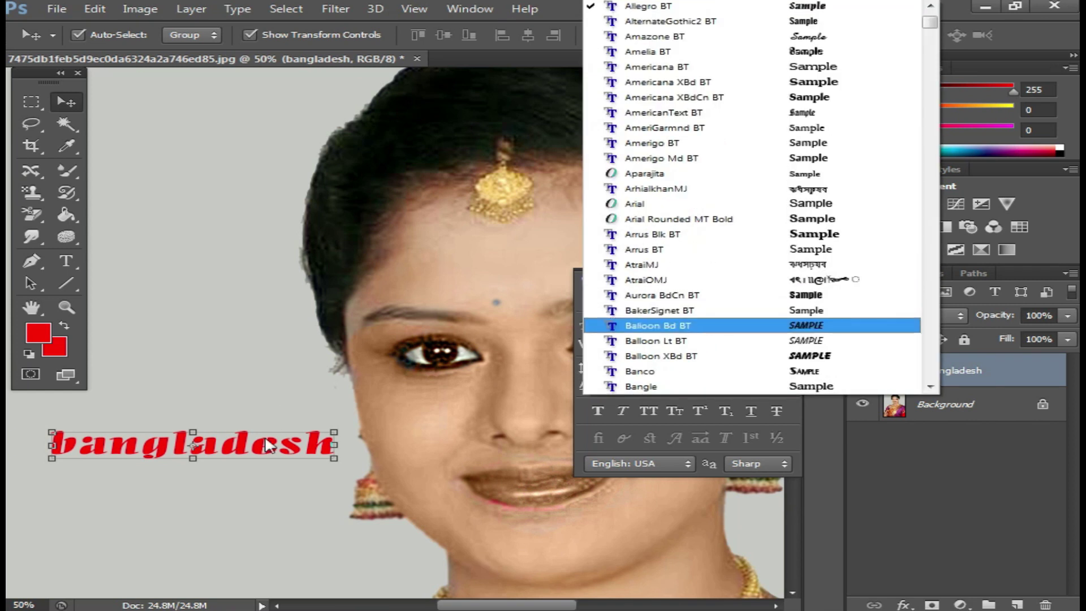
{"action": "left_click", "coordinate": [257, 447]}
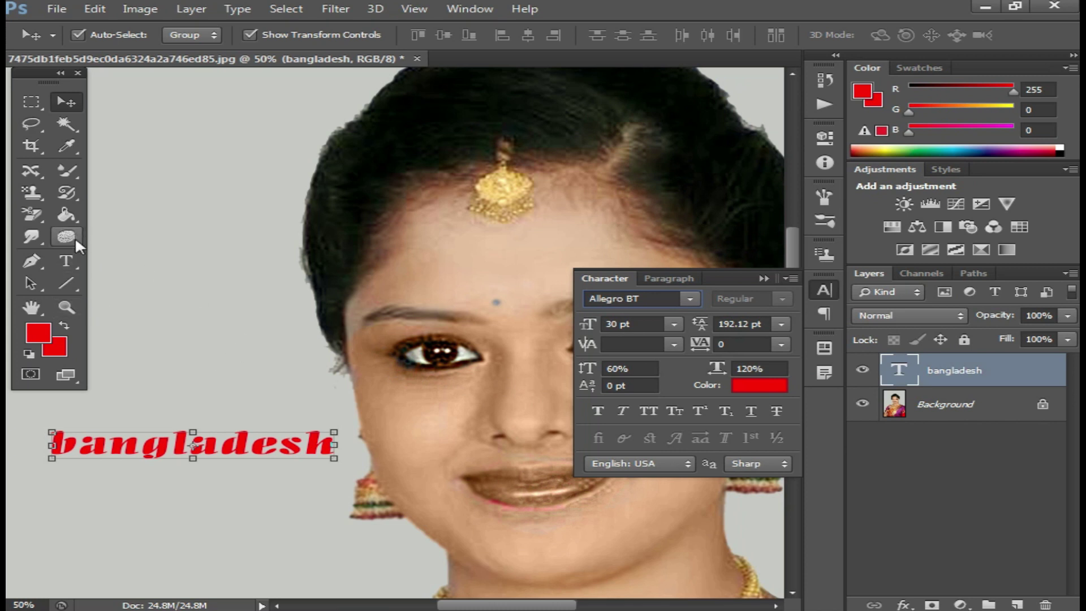
{"action": "key", "text": "Down"}
{"action": "key", "text": "Down"}
{"action": "key", "text": "Down"}
{"action": "key", "text": "Down"}
{"action": "key", "text": "Down"}
{"action": "key", "text": "Down"}
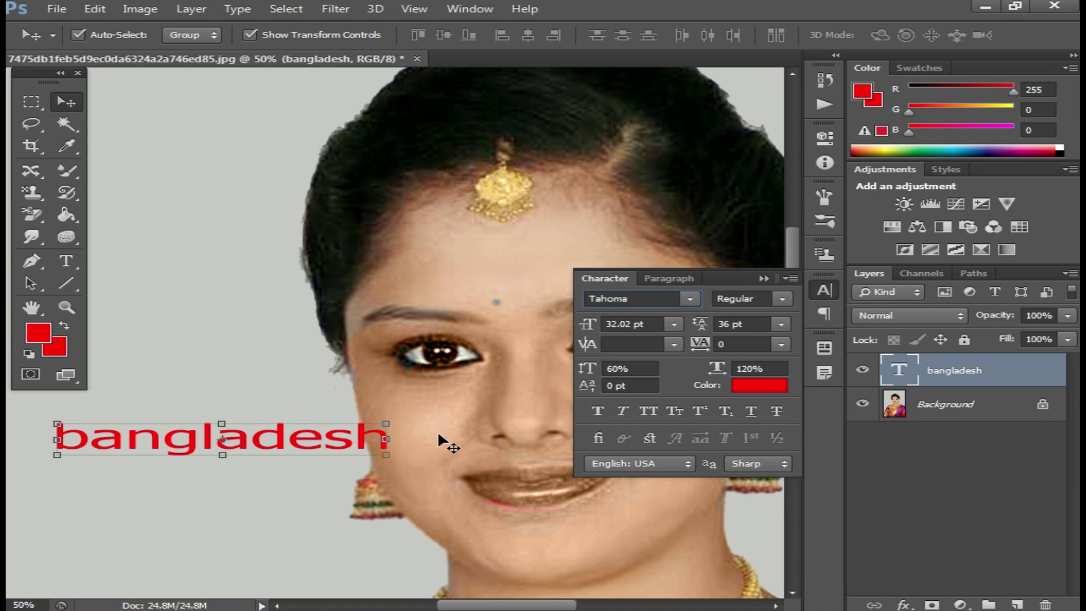
Delete the bangladesh text layer and close the Character panel.
{"action": "right_click", "coordinate": [984, 374]}
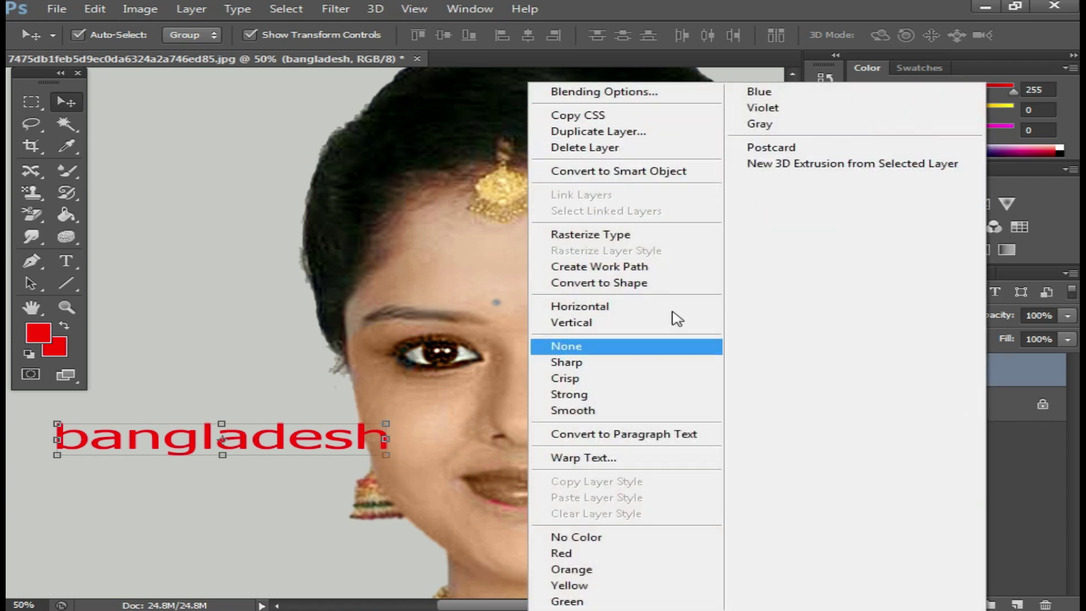
{"action": "left_click", "coordinate": [622, 148]}
{"action": "left_click", "coordinate": [511, 240]}
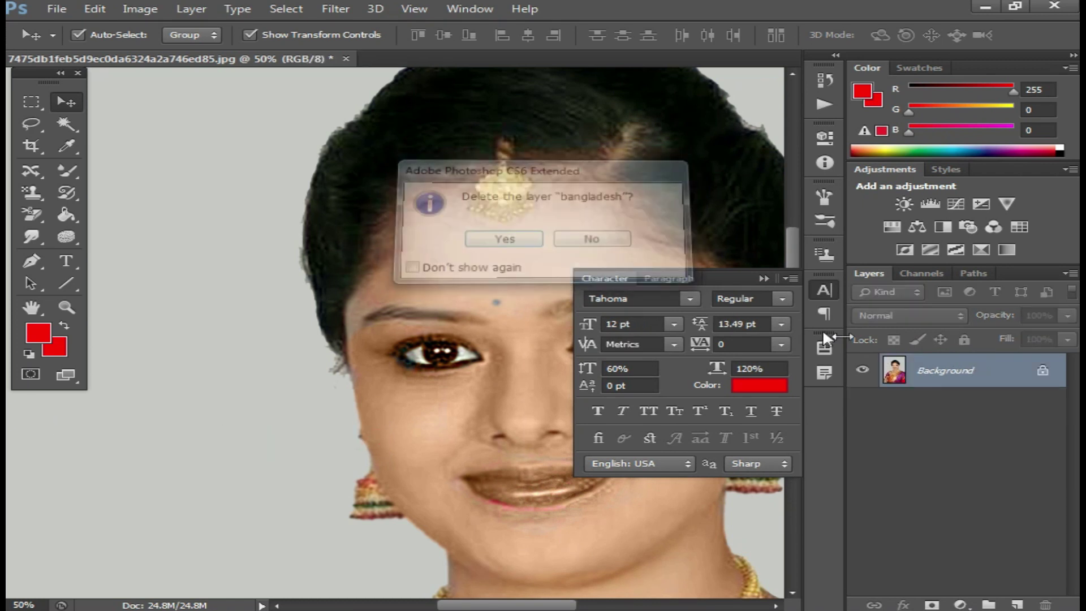
{"action": "left_click", "coordinate": [788, 272]}
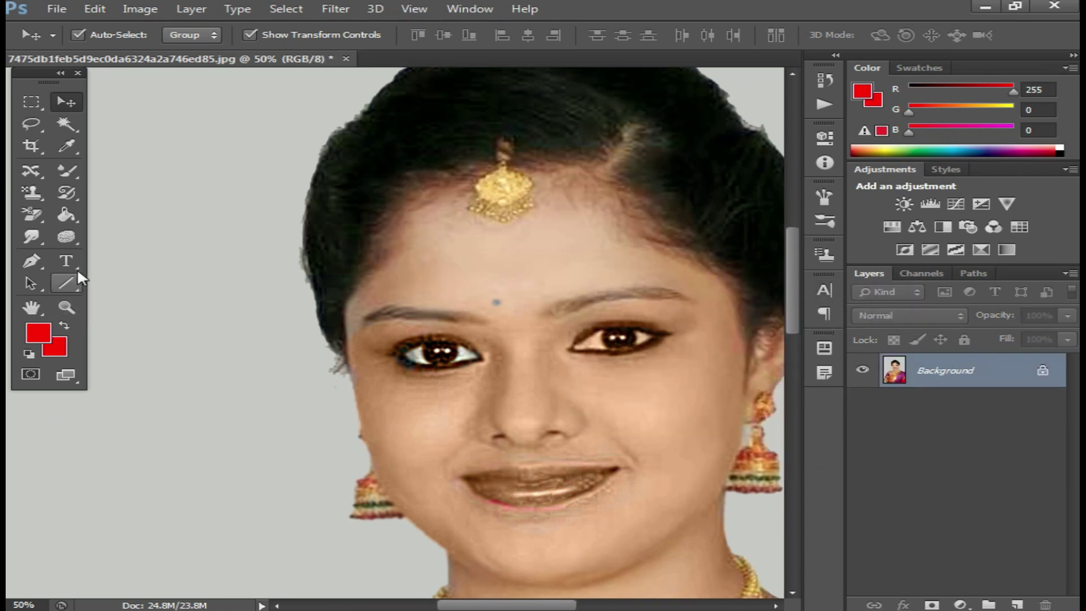
Switch to the Direct Selection tool and drag selections over the forehead area.
{"action": "left_click", "coordinate": [28, 288]}
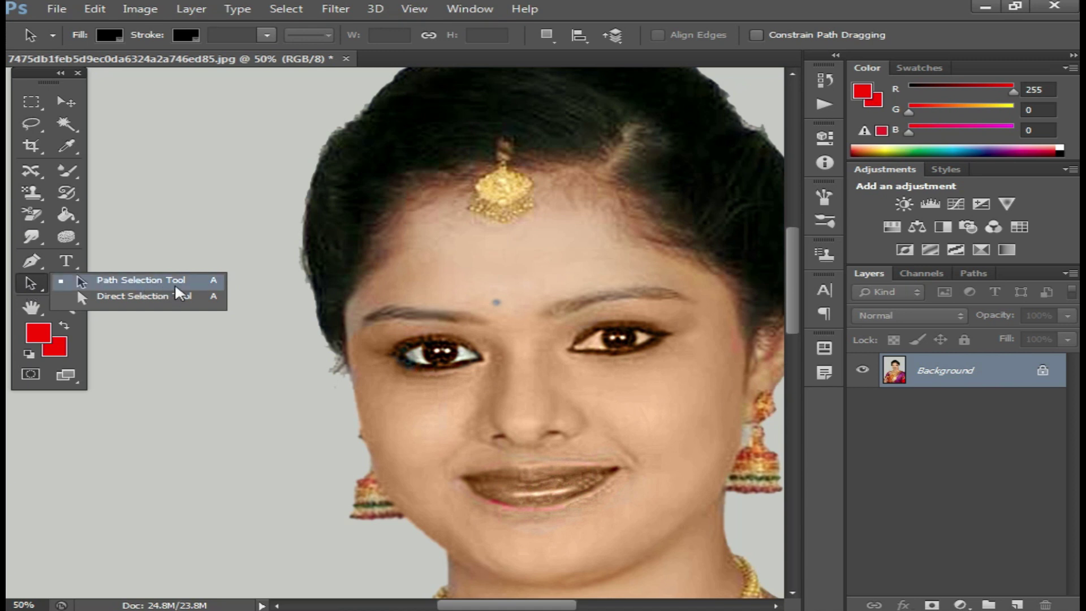
{"action": "left_click", "coordinate": [148, 299]}
{"action": "left_click_drag", "start_coordinate": [164, 260], "coordinate": [369, 371]}
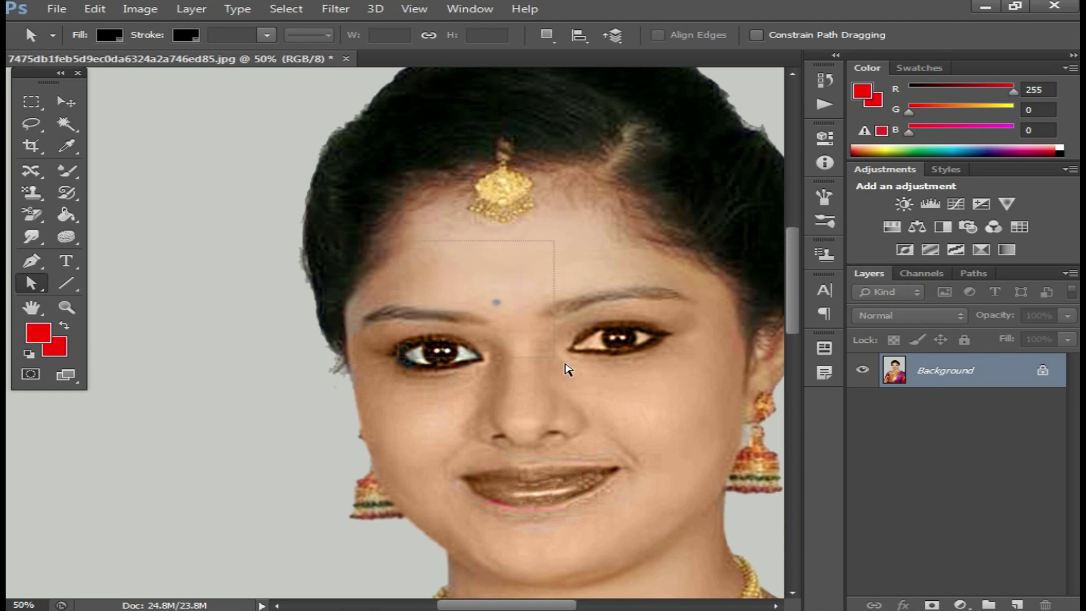
{"action": "left_click_drag", "start_coordinate": [435, 243], "coordinate": [614, 374]}
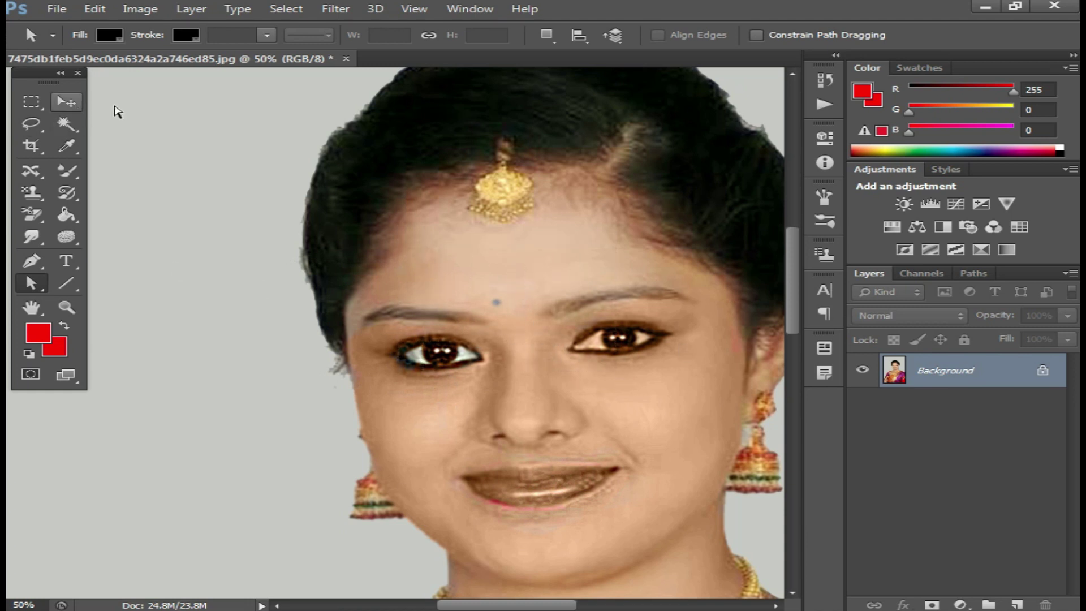
{"action": "left_click_drag", "start_coordinate": [519, 243], "coordinate": [448, 291]}
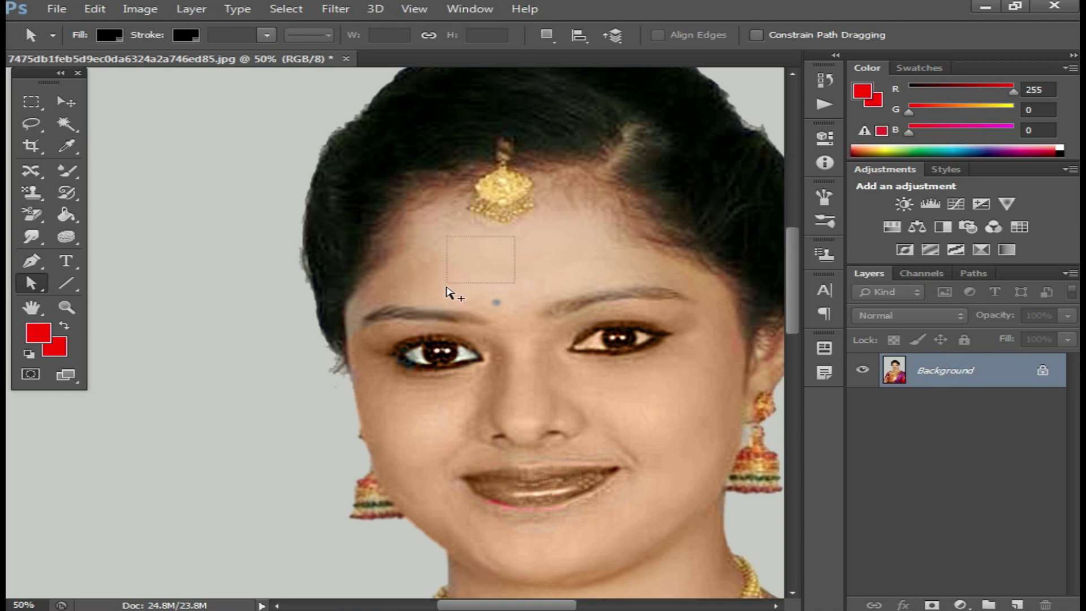
Copy a rectangle of the forehead to a new layer and move it upper left.
{"action": "left_click", "coordinate": [31, 102]}
{"action": "left_click_drag", "start_coordinate": [417, 227], "coordinate": [566, 320]}
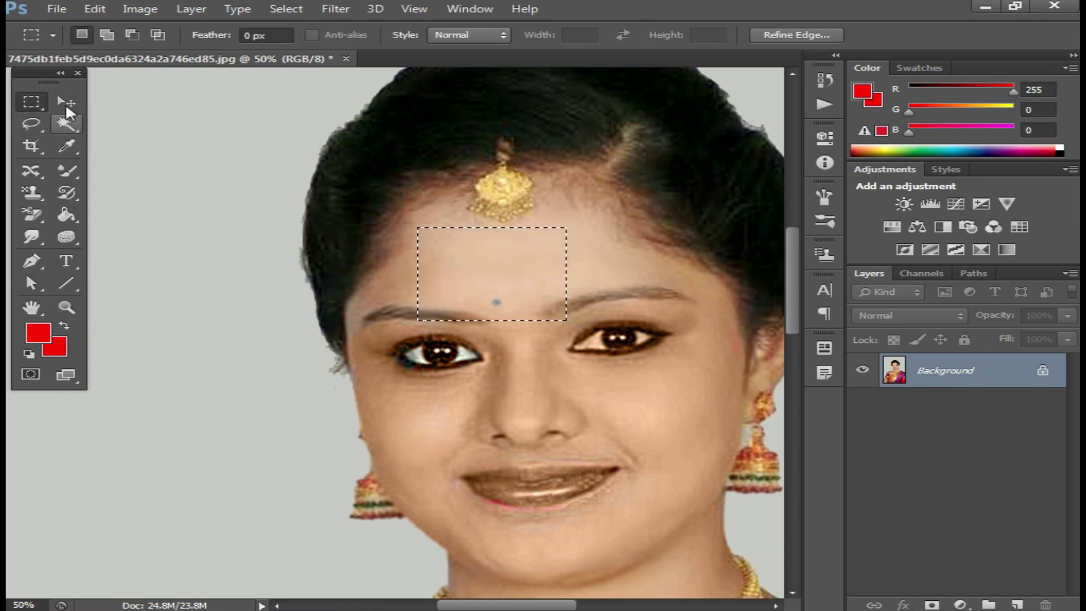
{"action": "left_click", "coordinate": [67, 102]}
{"action": "key", "text": "ctrl+j"}
{"action": "mouse_move", "coordinate": [524, 267]}
{"action": "left_mouse_down"}
{"action": "mouse_move", "coordinate": [295, 197]}
{"action": "mouse_move", "coordinate": [292, 212]}
{"action": "left_mouse_up"}
Copy the nose area from Background to a new layer, place it between the eyes, and reposition the forehead patch.
{"action": "left_click", "coordinate": [31, 102]}
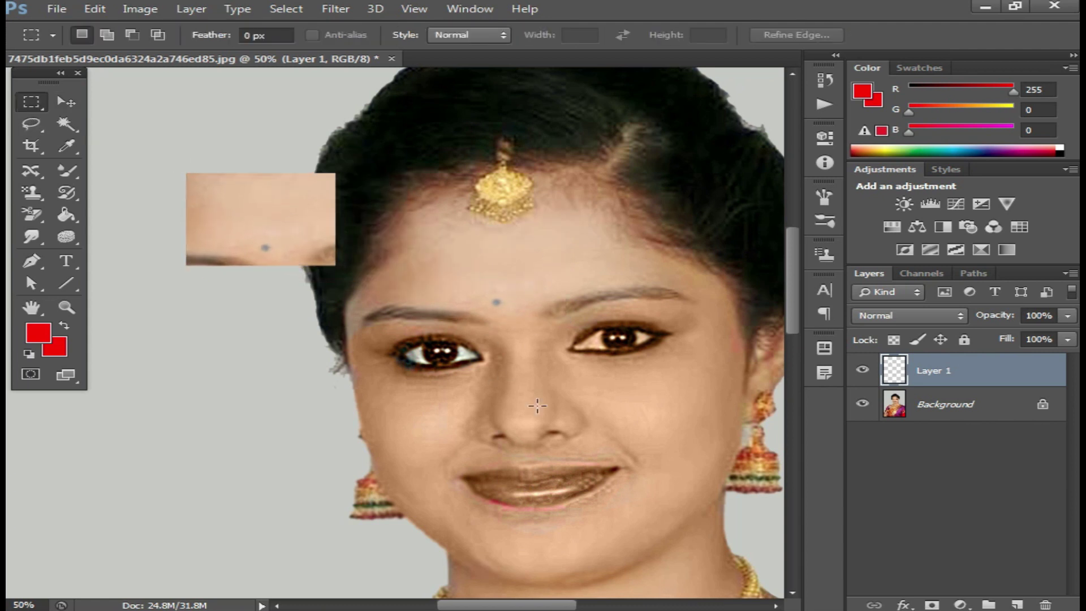
{"action": "left_click_drag", "start_coordinate": [482, 343], "coordinate": [613, 465]}
{"action": "left_click", "coordinate": [66, 102]}
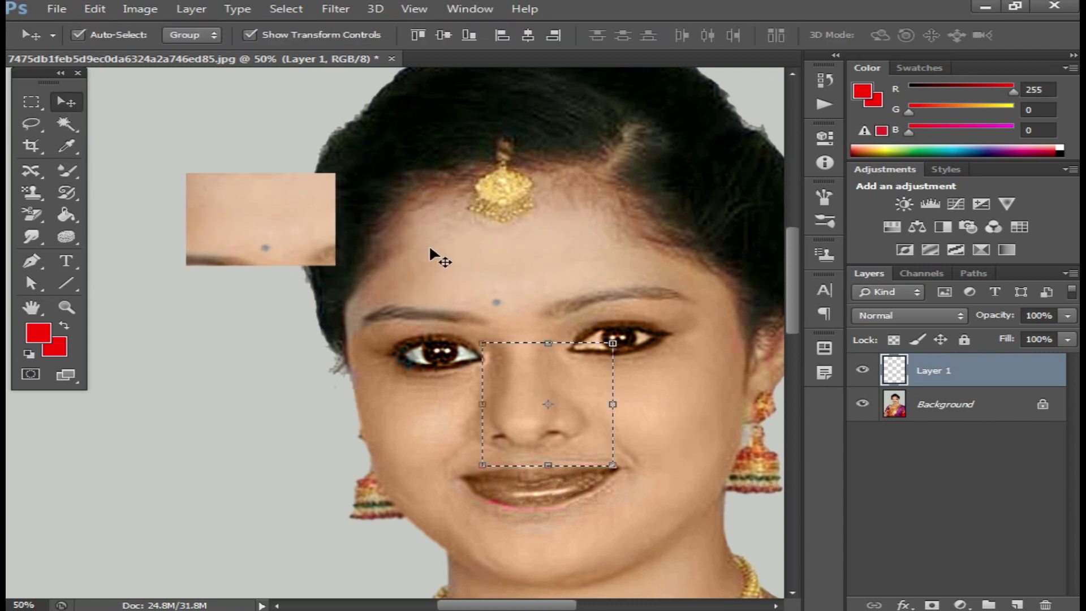
{"action": "key", "text": "ctrl+j"}
{"action": "left_click", "coordinate": [570, 235]}
{"action": "left_click", "coordinate": [938, 407]}
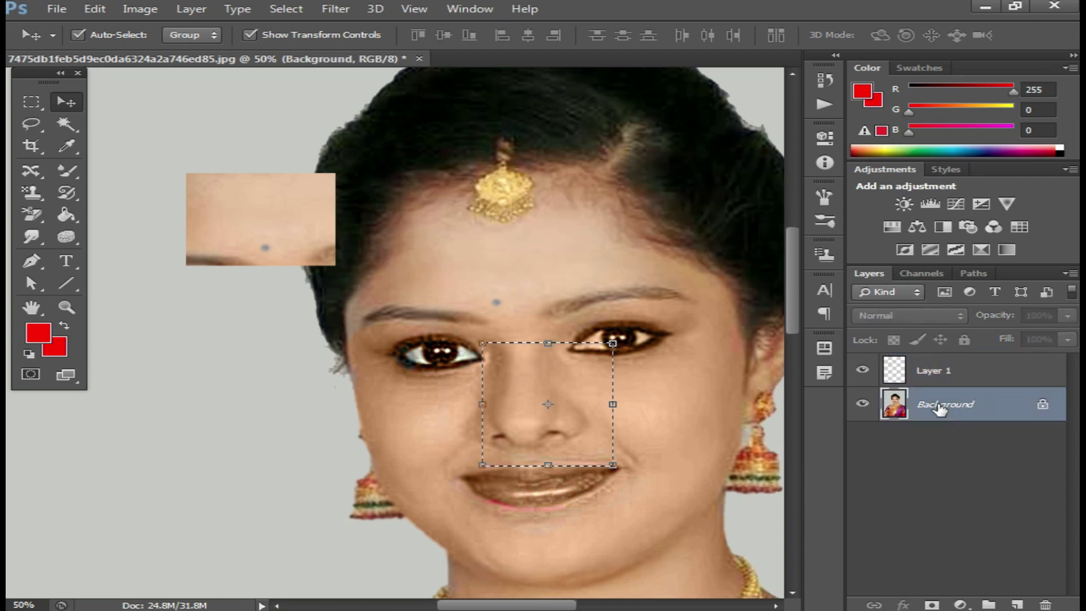
{"action": "key", "text": "ctrl+j"}
{"action": "left_click_drag", "start_coordinate": [571, 405], "coordinate": [512, 408]}
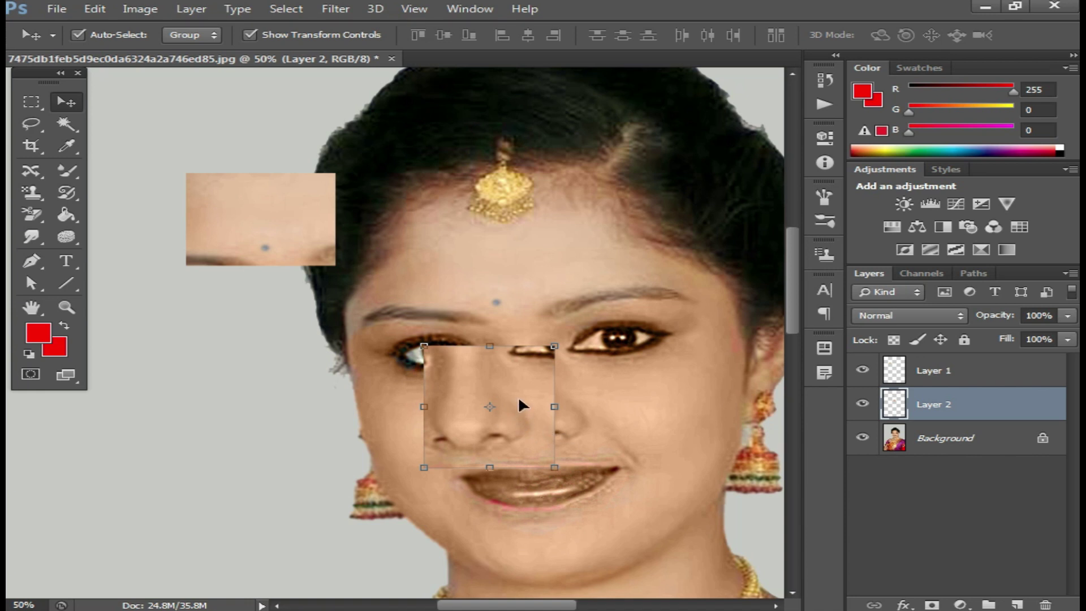
{"action": "left_click_drag", "start_coordinate": [519, 400], "coordinate": [548, 321]}
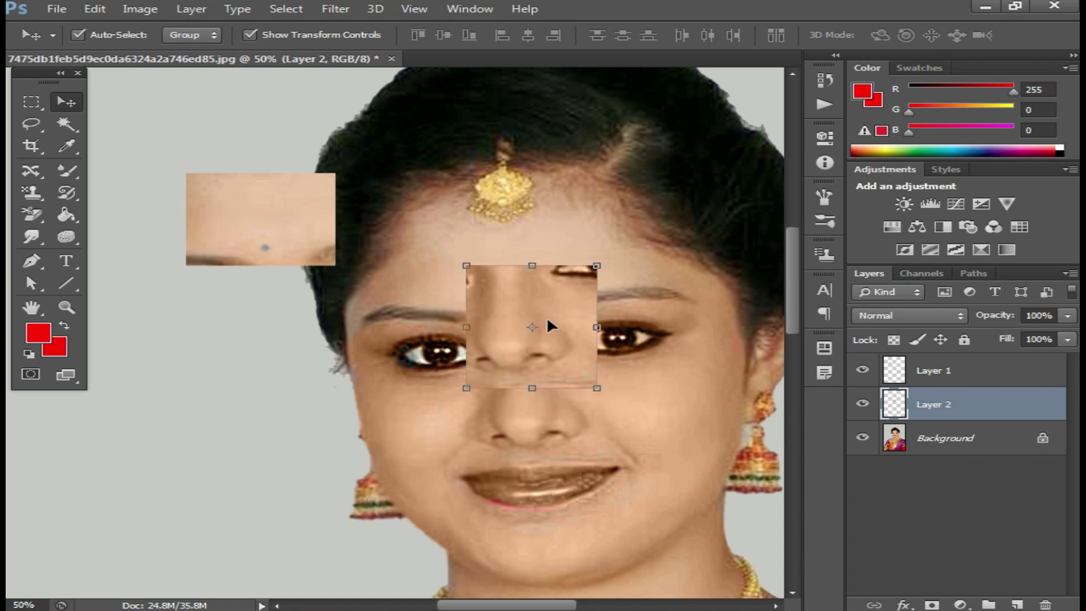
{"action": "left_click_drag", "start_coordinate": [264, 226], "coordinate": [424, 226]}
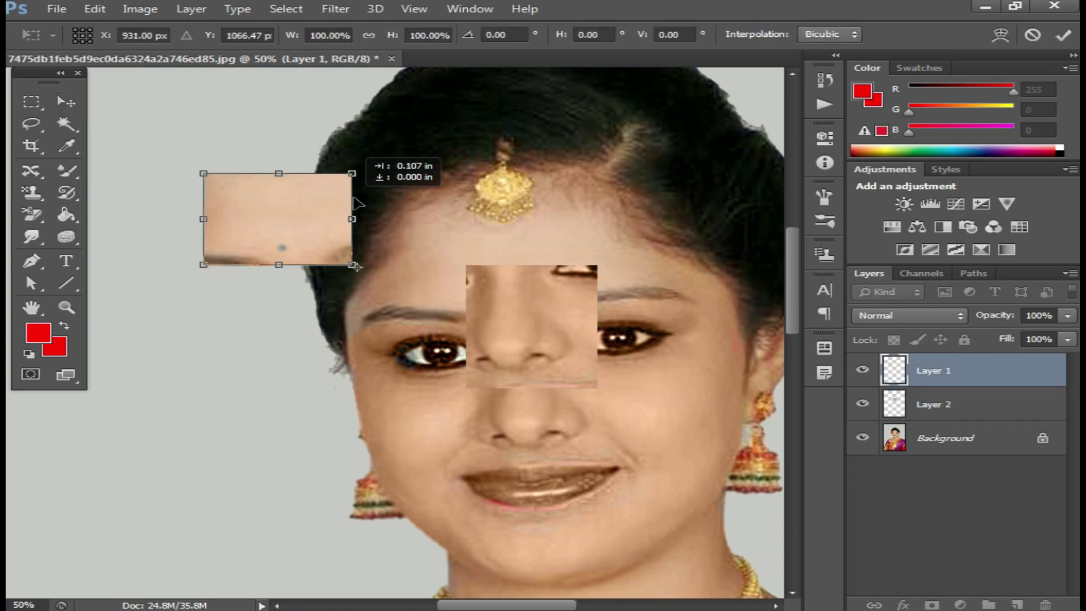
{"action": "key", "text": "Return"}
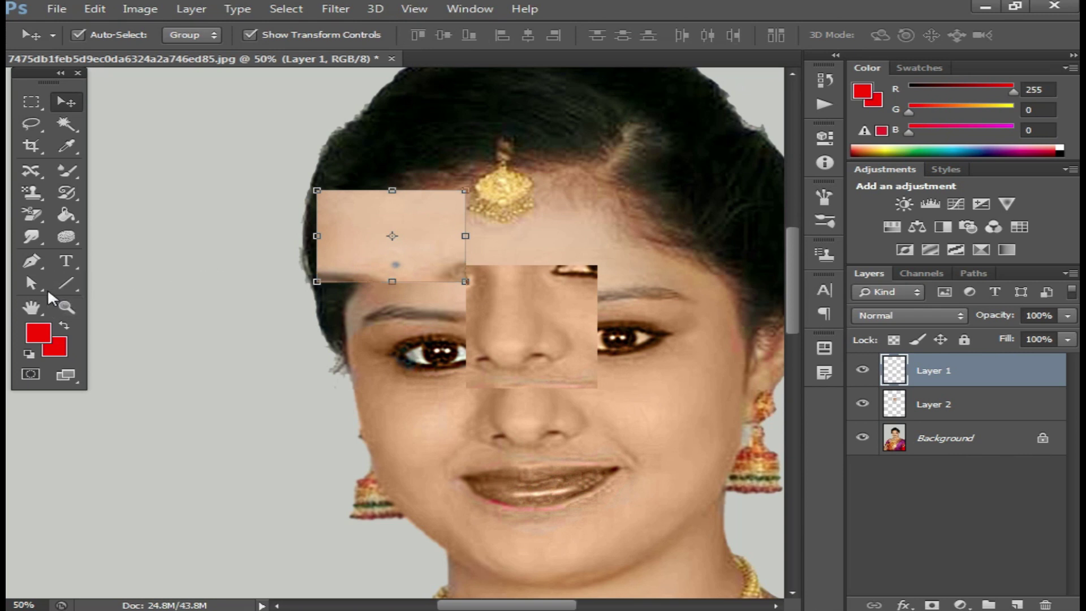
Switch to the Direct Selection tool, then undo both skin patches.
{"action": "left_click", "coordinate": [33, 284]}
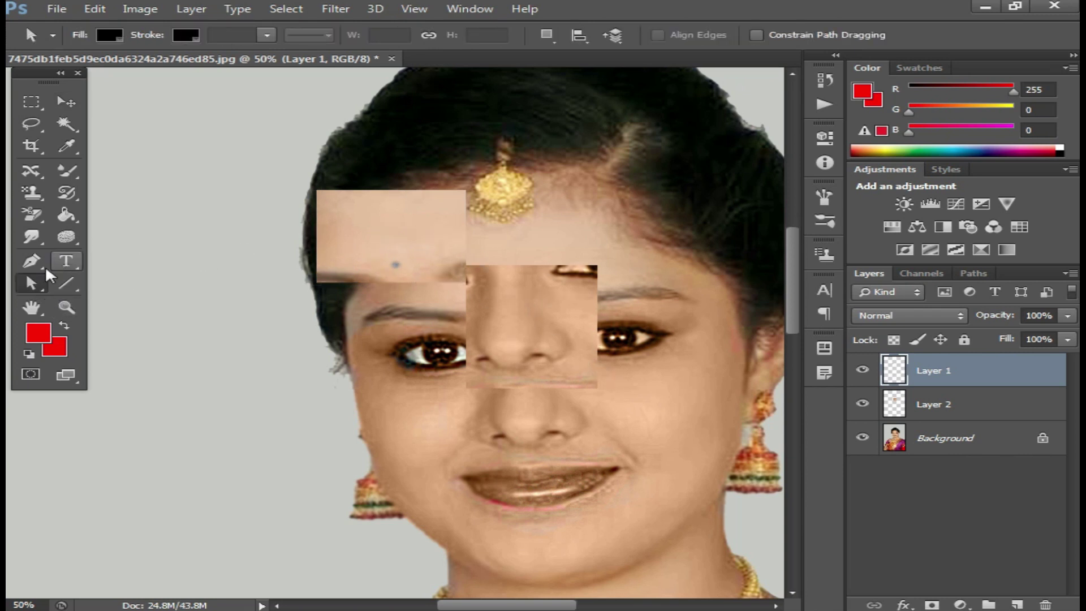
{"action": "right_click", "coordinate": [35, 288]}
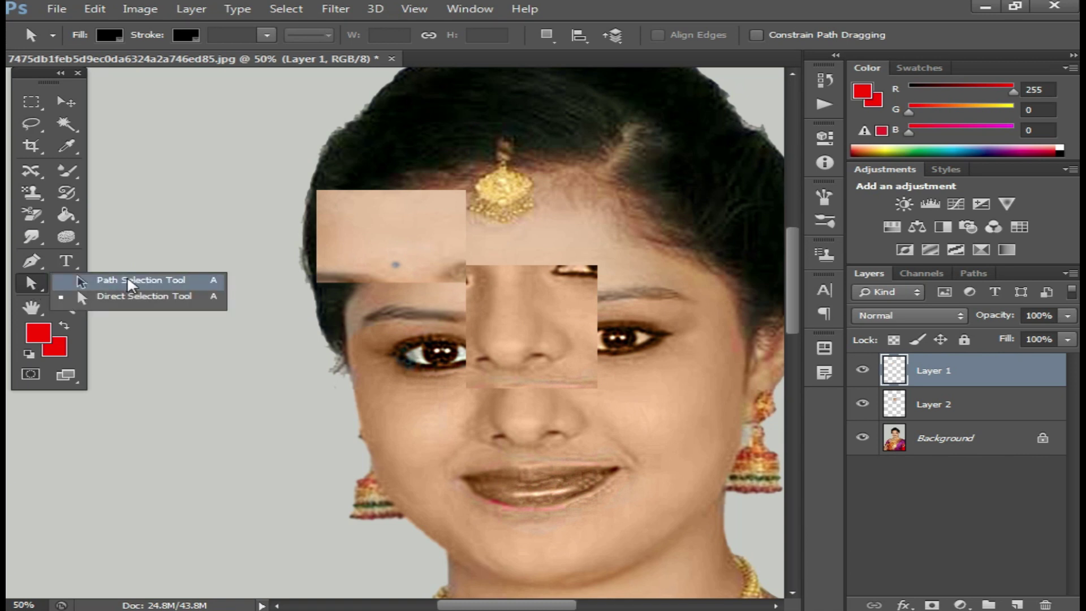
{"action": "left_click", "coordinate": [136, 296]}
{"action": "left_click_drag", "start_coordinate": [126, 155], "coordinate": [317, 326]}
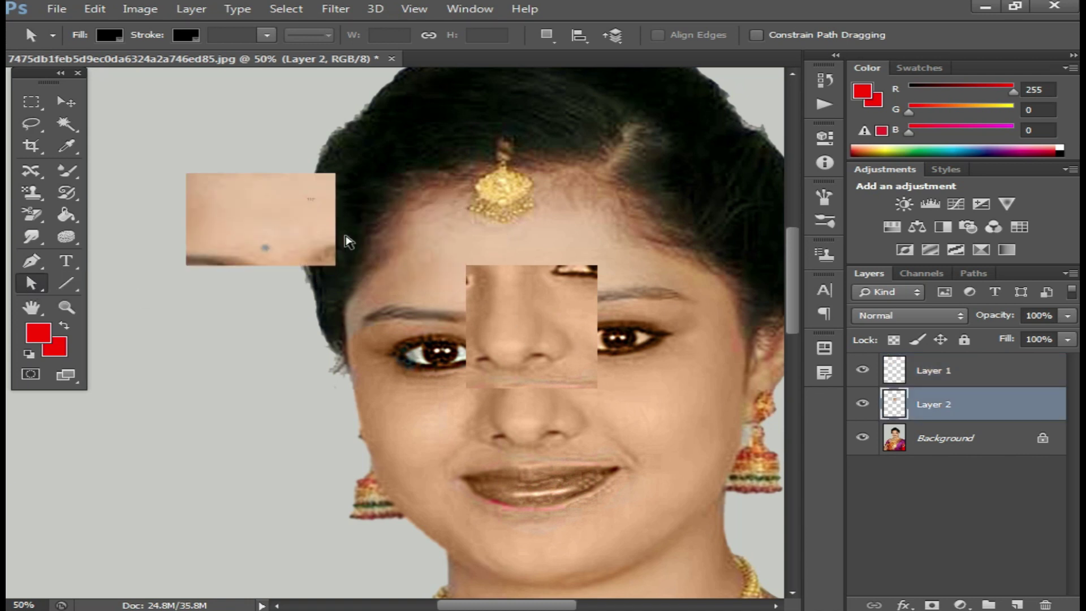
{"action": "key", "text": "ctrl+z"}
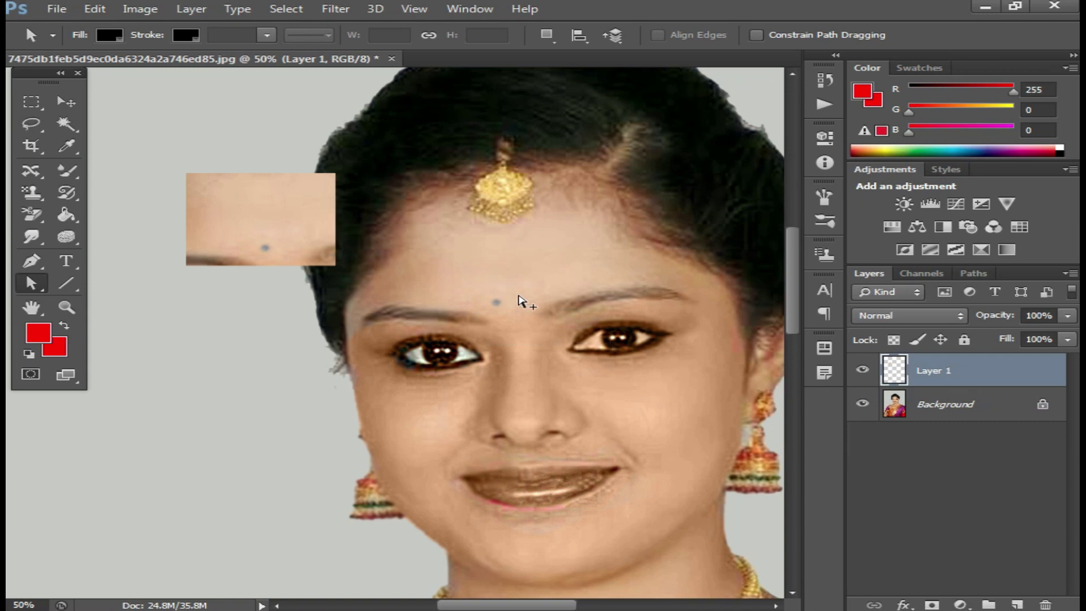
{"action": "key", "text": "ctrl+alt+z"}
{"action": "key", "text": "ctrl+alt+z"}
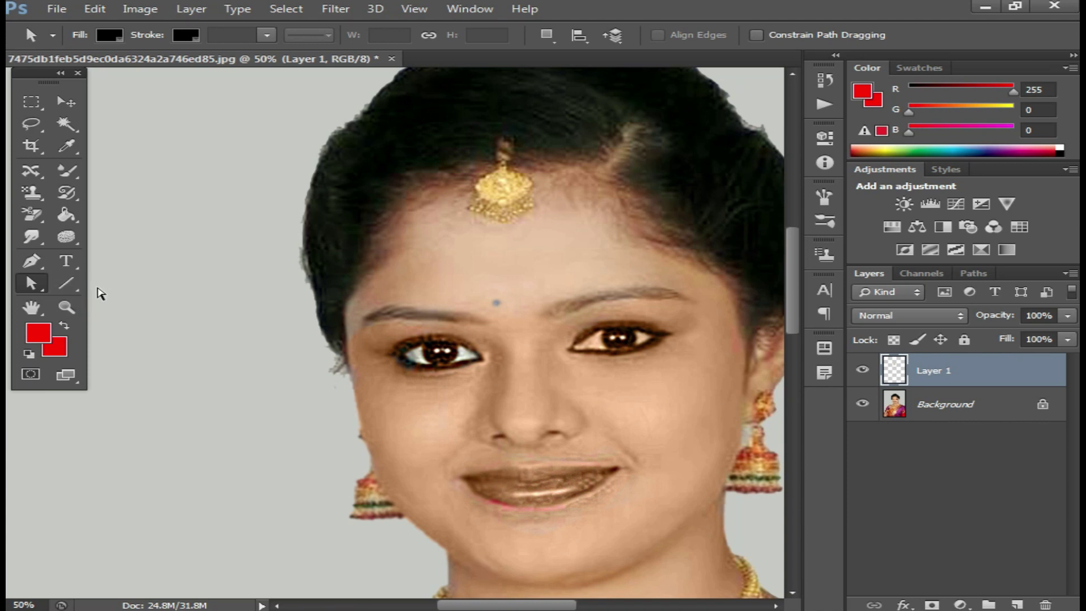
{"action": "left_click", "coordinate": [66, 286]}
Switch to the Rectangle Tool and draw then undo two test rectangles.
{"action": "right_click", "coordinate": [66, 287]}
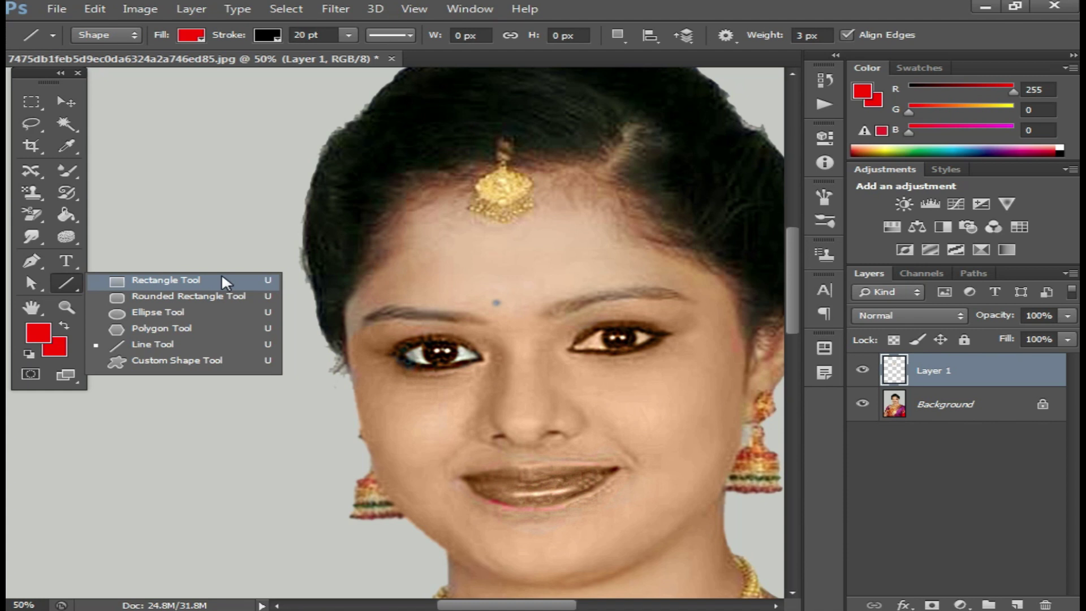
{"action": "left_click", "coordinate": [168, 281]}
{"action": "left_click_drag", "start_coordinate": [130, 214], "coordinate": [290, 335]}
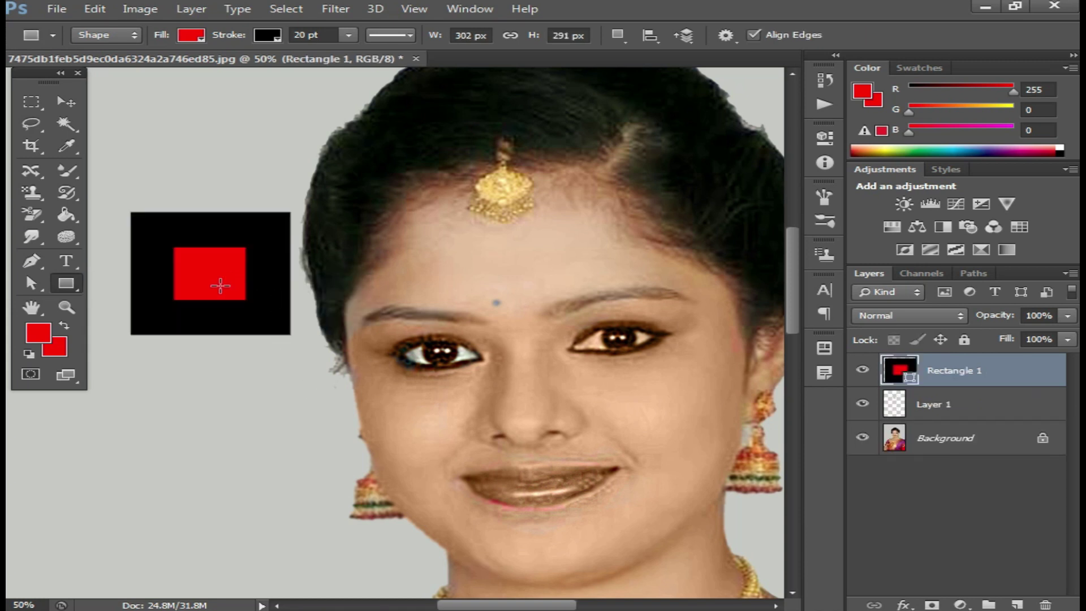
{"action": "key", "text": "ctrl+z"}
{"action": "left_click_drag", "start_coordinate": [167, 344], "coordinate": [289, 456]}
{"action": "key", "text": "ctrl+z"}
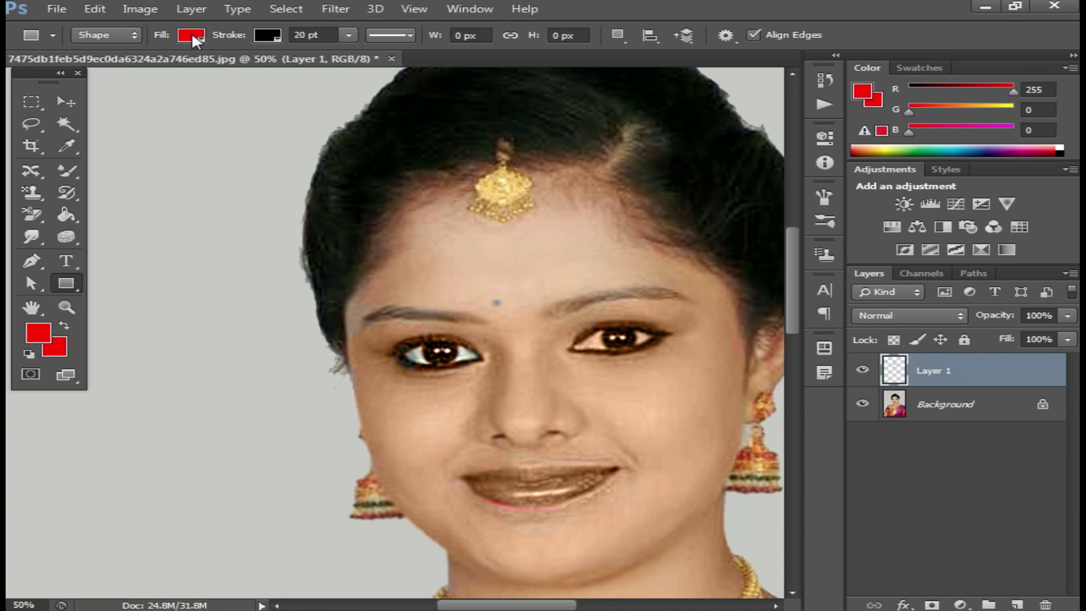
Set rectangle fill to white and stroke to magenta, testing and undoing rectangles.
{"action": "left_click", "coordinate": [191, 35]}
{"action": "left_click", "coordinate": [88, 117]}
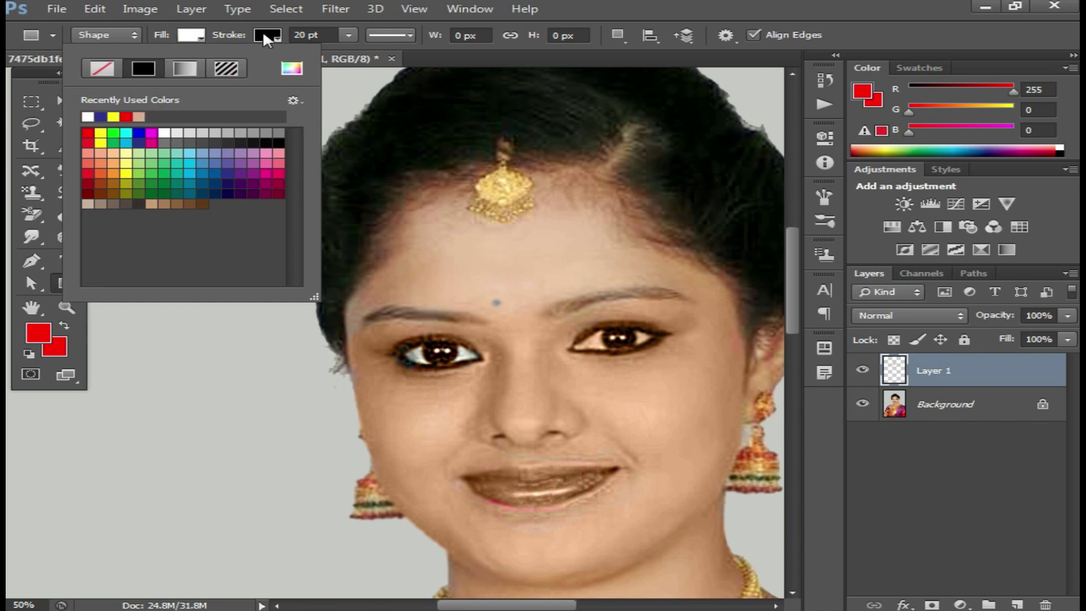
{"action": "left_click", "coordinate": [265, 35]}
{"action": "left_click", "coordinate": [227, 134]}
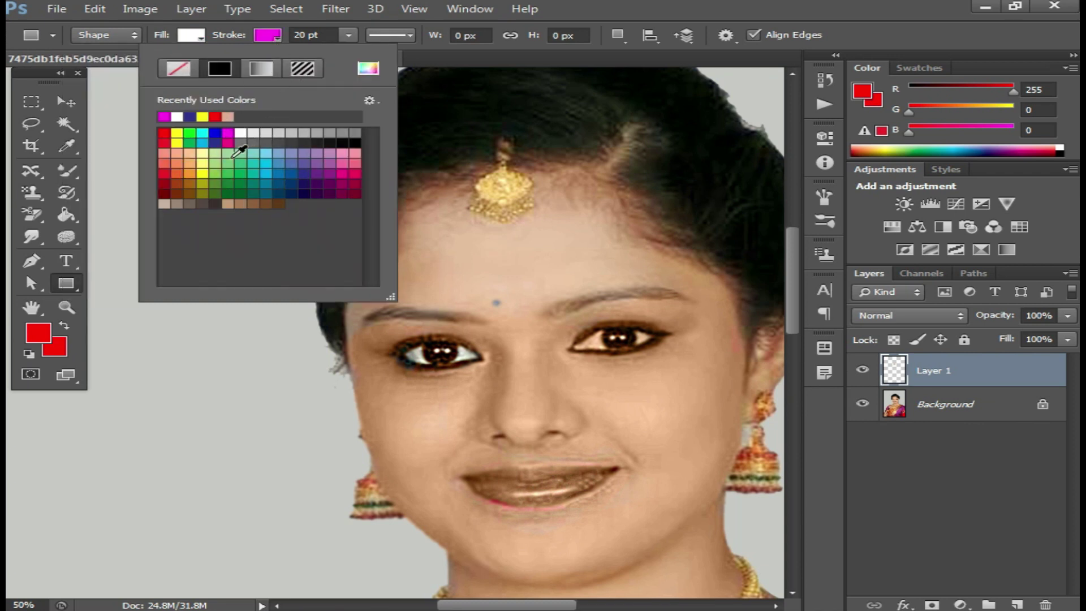
{"action": "left_click", "coordinate": [209, 373]}
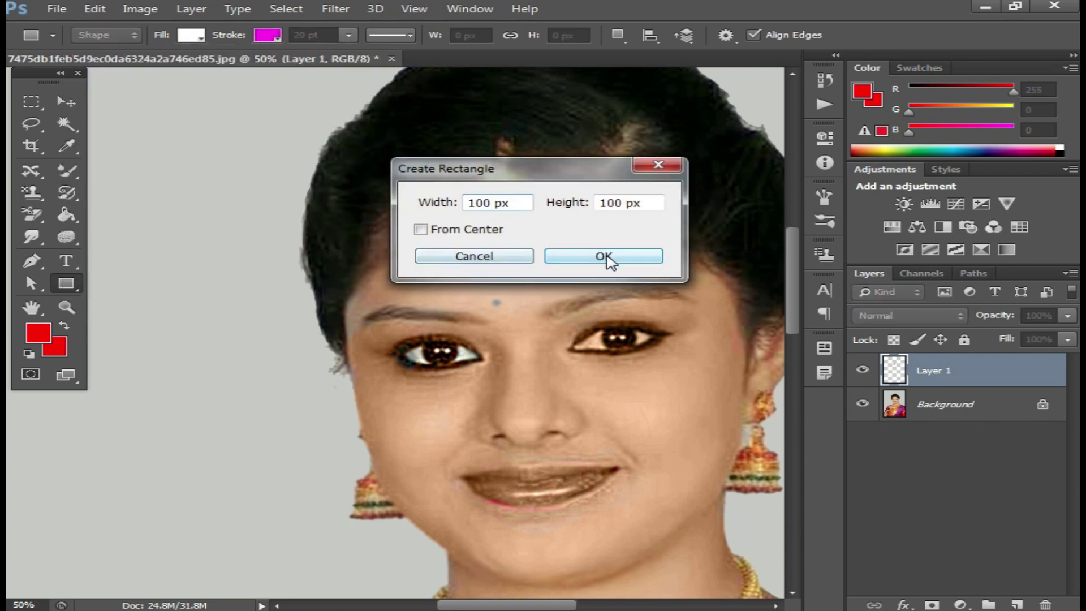
{"action": "left_click", "coordinate": [570, 252]}
{"action": "key", "text": "ctrl+z"}
{"action": "left_click_drag", "start_coordinate": [132, 293], "coordinate": [276, 419]}
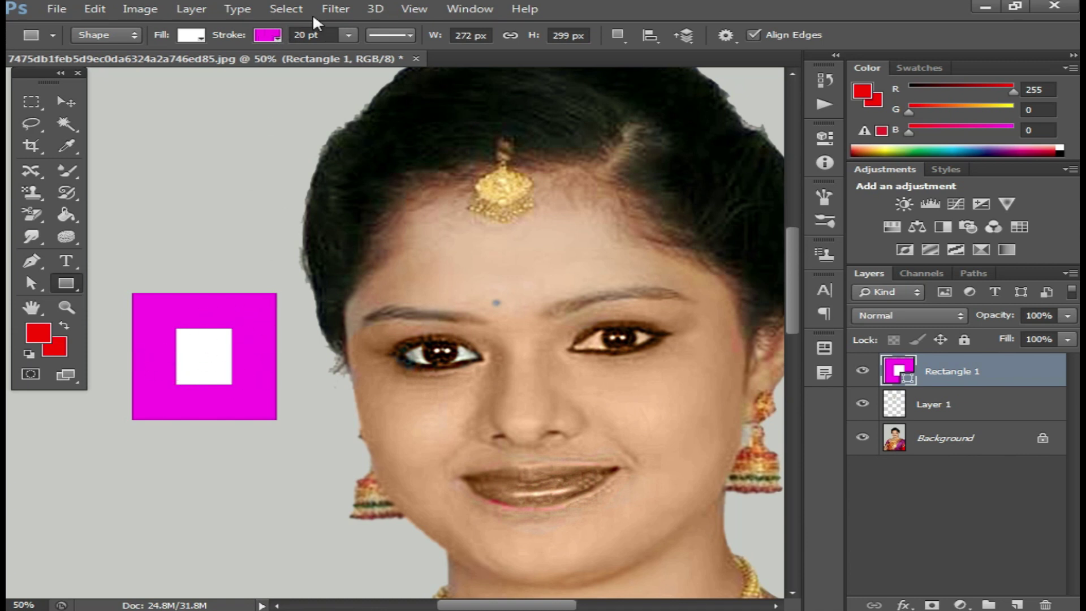
{"action": "key", "text": "ctrl+z"}
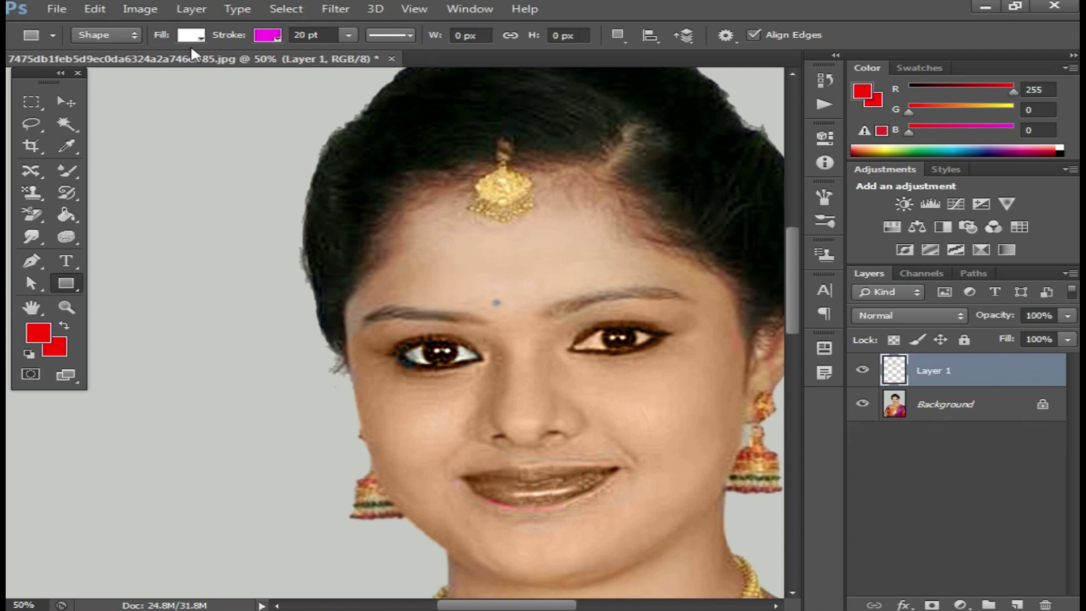
{"action": "left_click", "coordinate": [129, 35]}
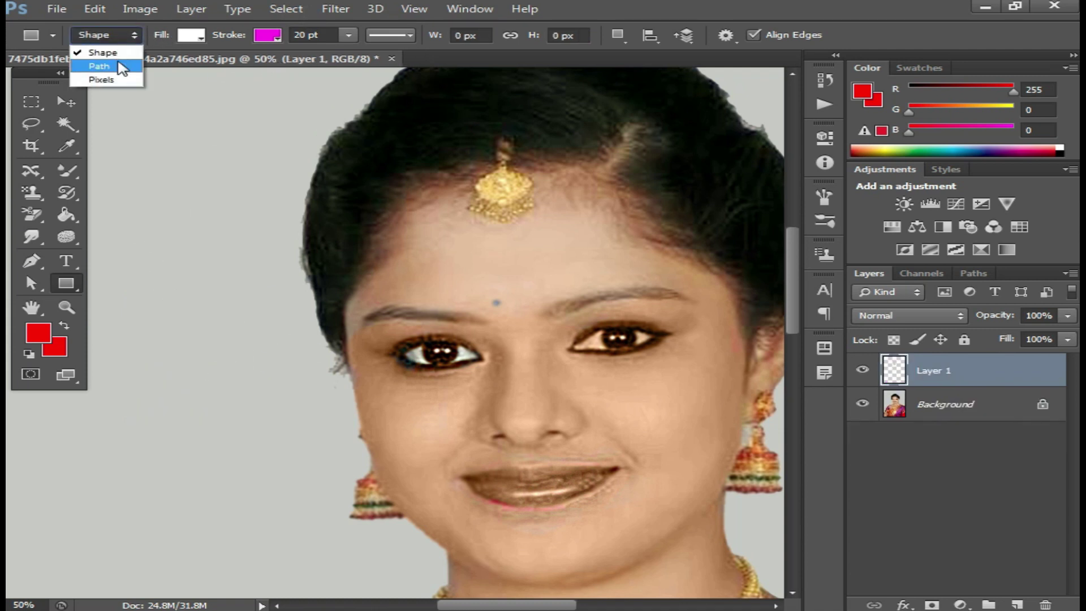
{"action": "left_click", "coordinate": [113, 65]}
{"action": "left_click_drag", "start_coordinate": [151, 263], "coordinate": [258, 357]}
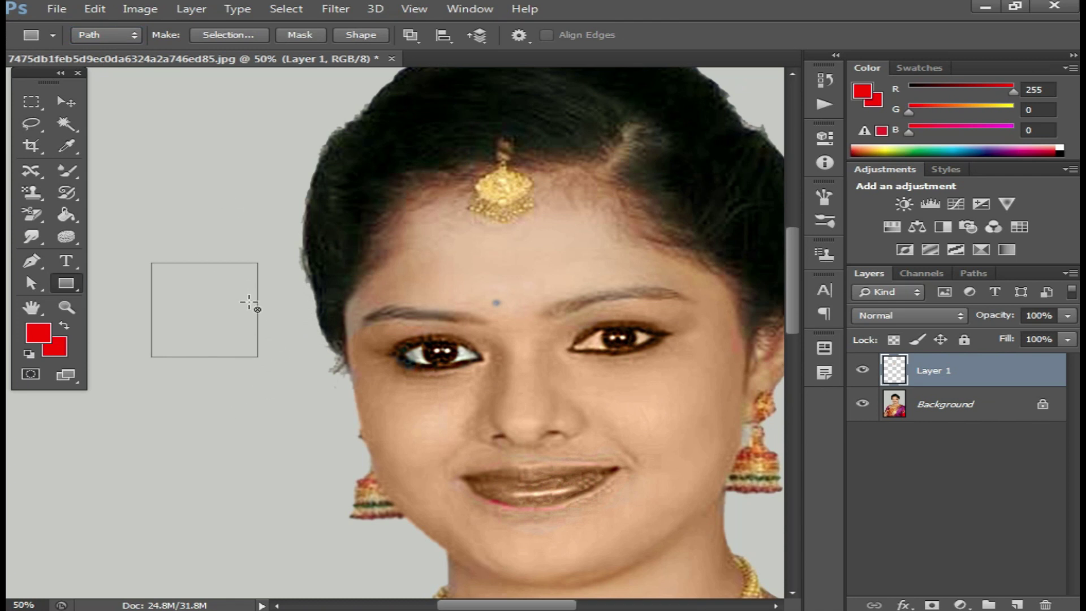
{"action": "key", "text": "ctrl+z"}
{"action": "left_click_drag", "start_coordinate": [152, 201], "coordinate": [283, 313]}
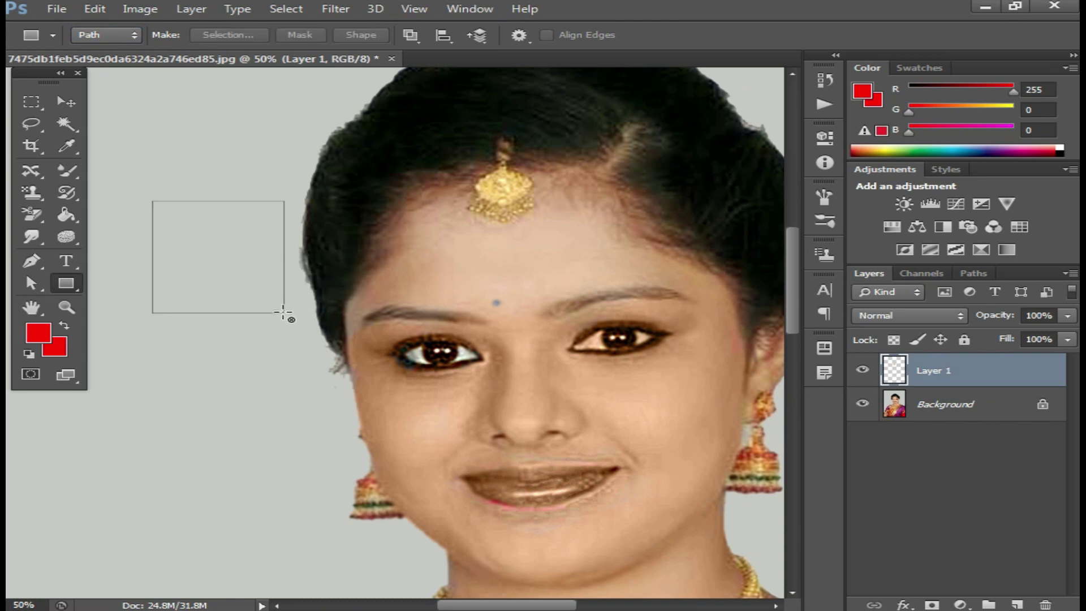
{"action": "key", "text": "ctrl+z"}
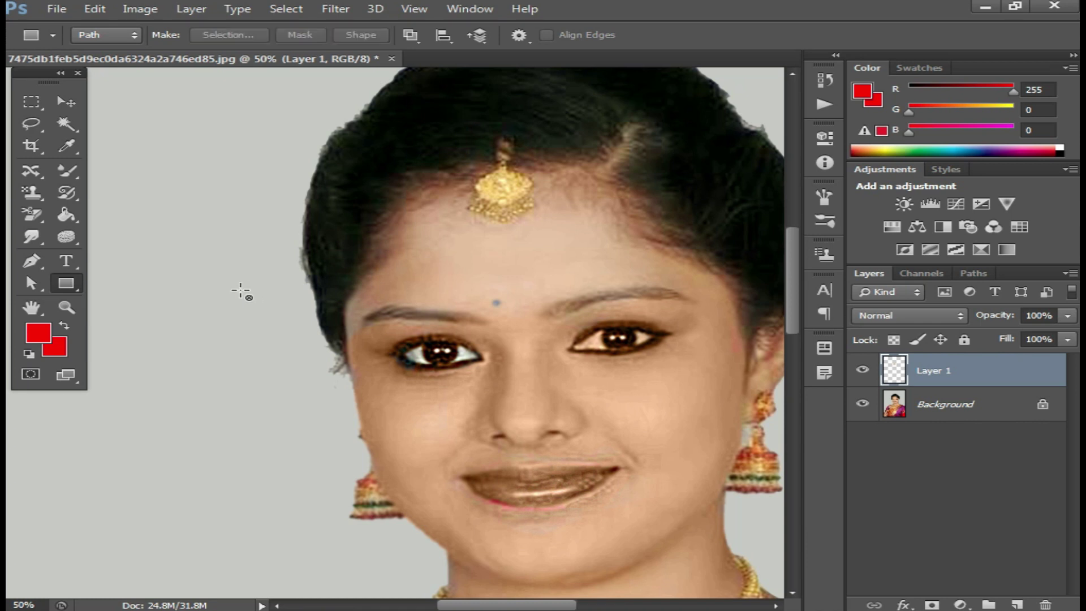
{"action": "key", "text": "ctrl+z"}
{"action": "left_click", "coordinate": [248, 197]}
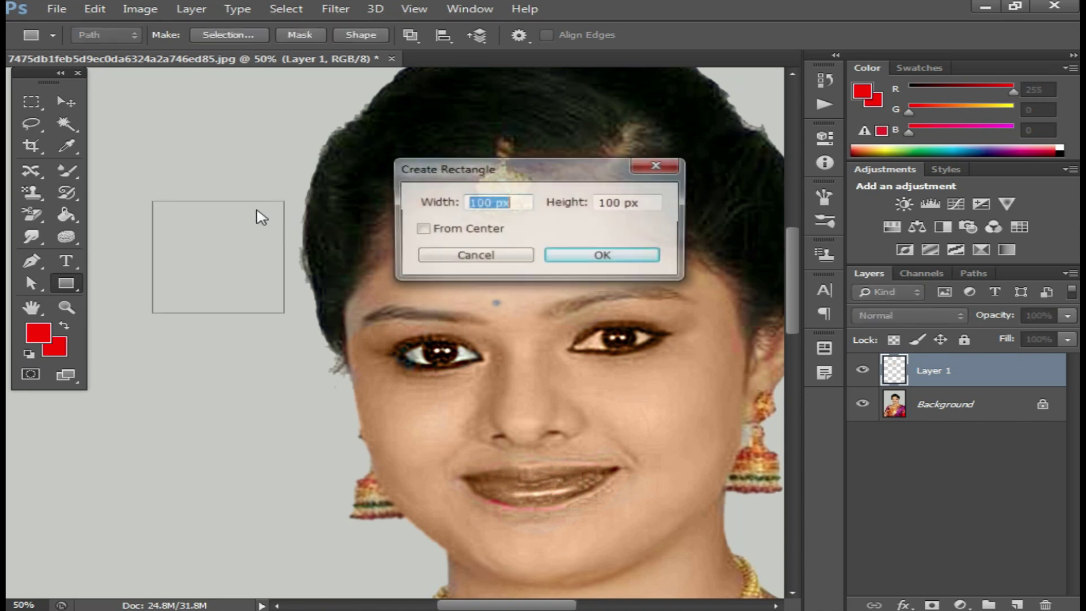
{"action": "key", "text": "Return"}
{"action": "key", "text": "ctrl+alt+z"}
{"action": "key", "text": "ctrl+alt+z"}
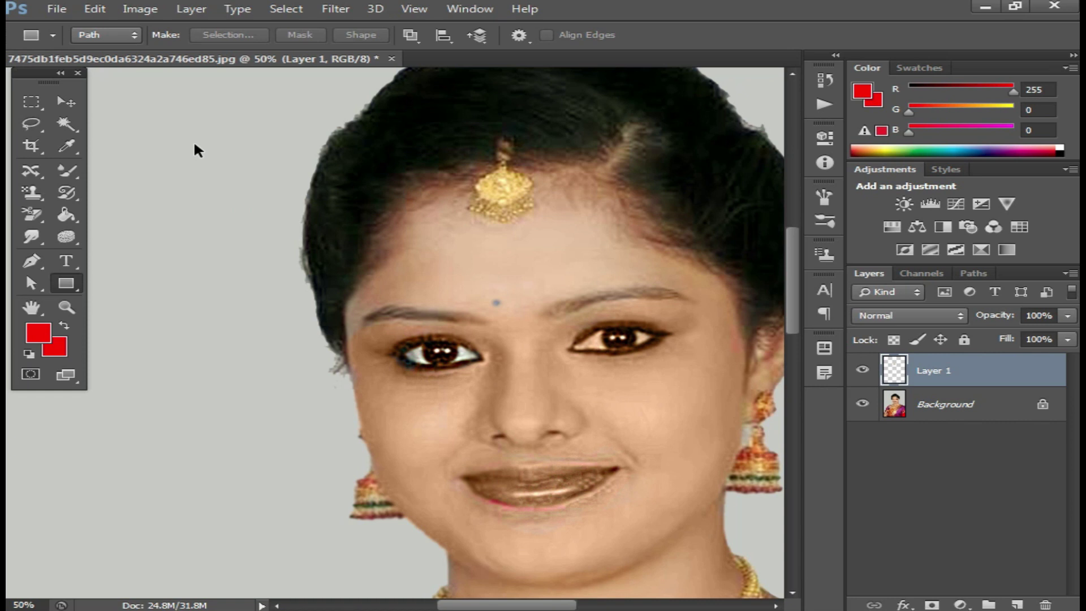
{"action": "left_click", "coordinate": [129, 38]}
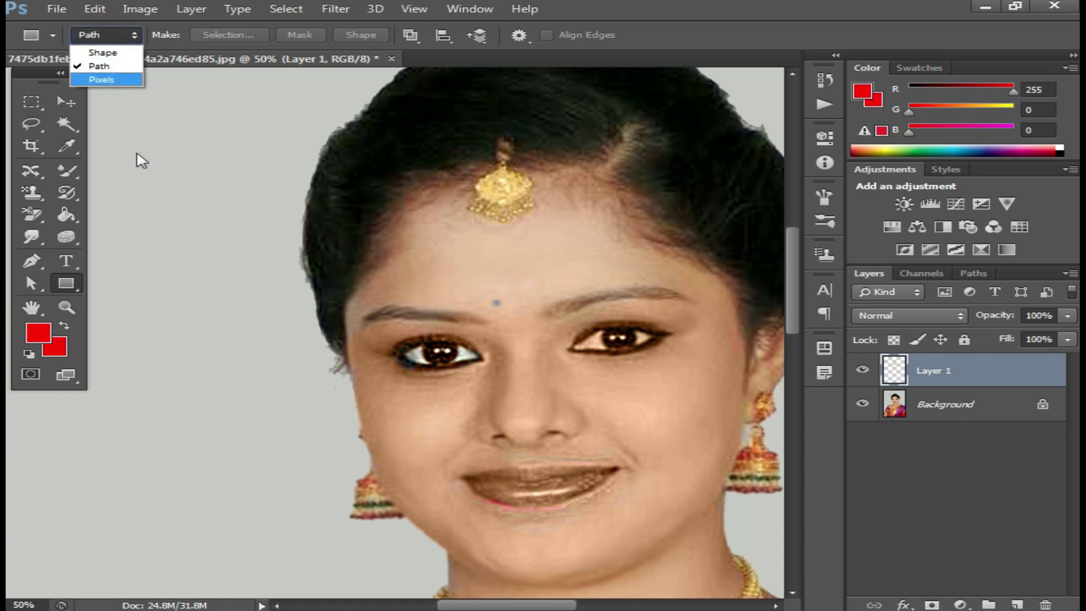
{"action": "left_click", "coordinate": [165, 203]}
{"action": "left_click_drag", "start_coordinate": [162, 193], "coordinate": [320, 332]}
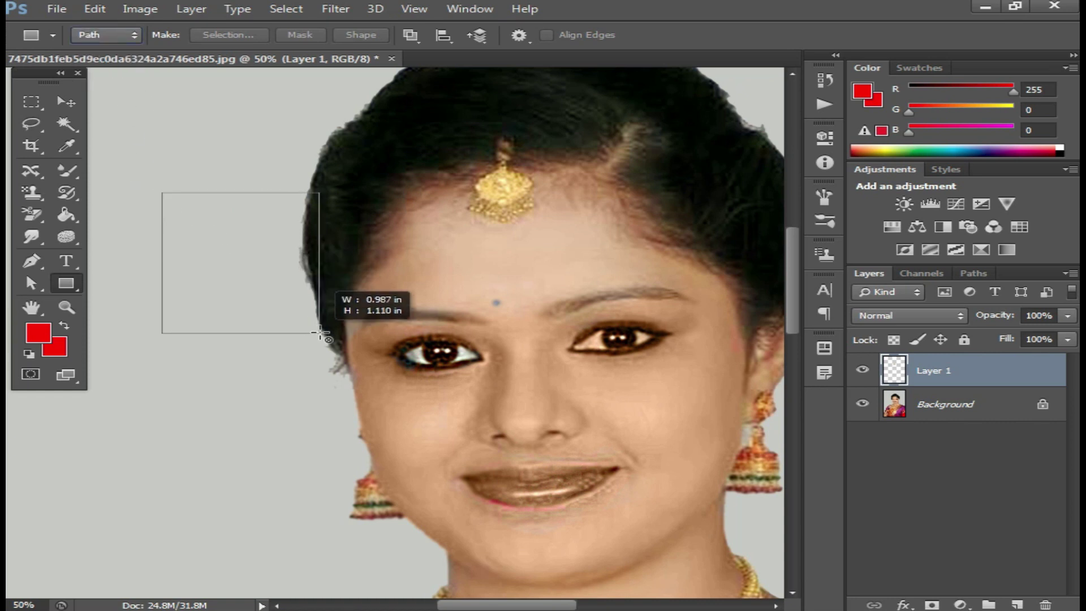
{"action": "mouse_move", "coordinate": [146, 136]}
{"action": "left_mouse_down"}
{"action": "mouse_move", "coordinate": [237, 235]}
{"action": "mouse_move", "coordinate": [468, 320]}
{"action": "left_mouse_up"}
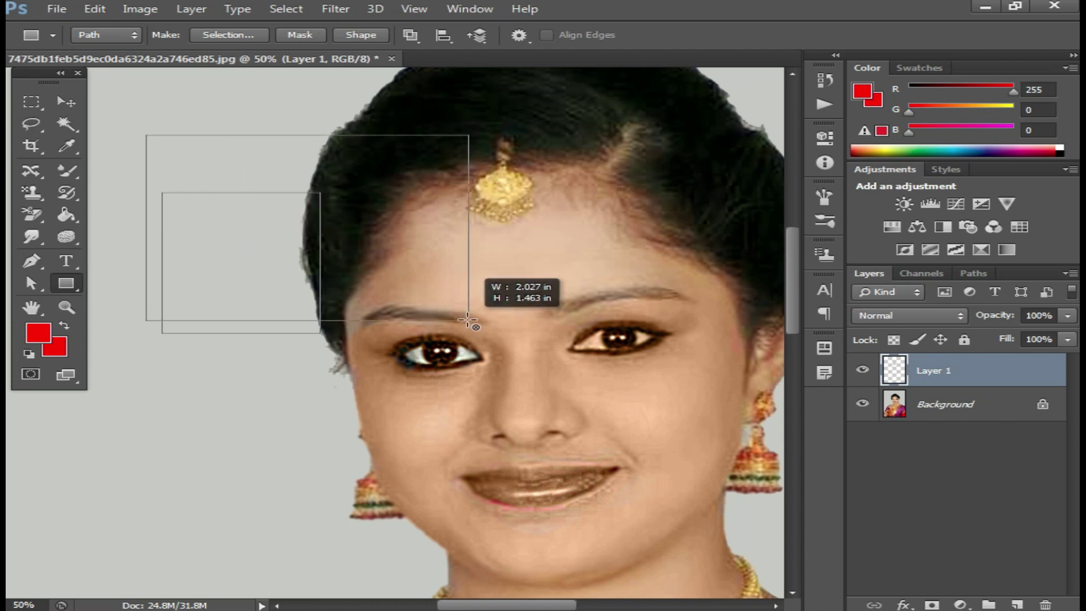
{"action": "left_click_drag", "start_coordinate": [468, 320], "coordinate": [475, 307]}
{"action": "left_click_drag", "start_coordinate": [368, 238], "coordinate": [438, 297]}
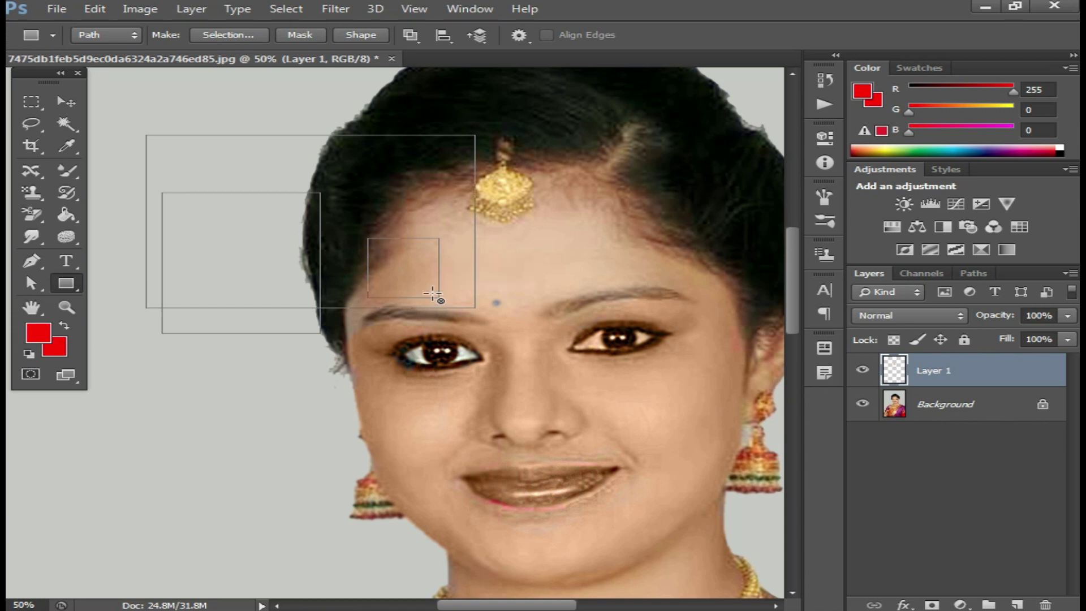
{"action": "key", "text": "ctrl+alt+z"}
{"action": "key", "text": "ctrl+alt+z"}
{"action": "key", "text": "ctrl+alt+z"}
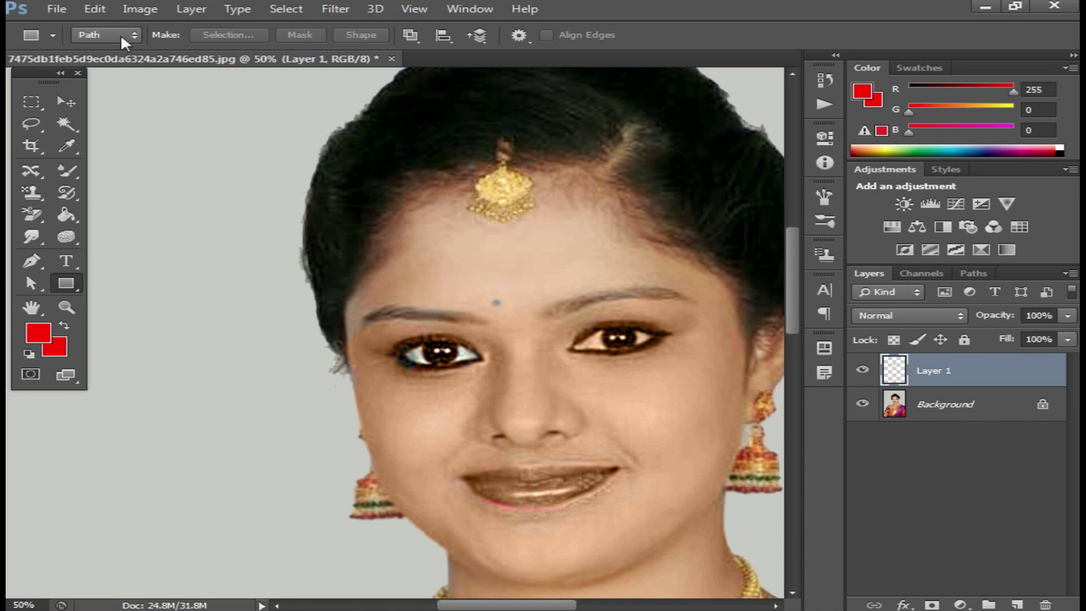
{"action": "left_click", "coordinate": [122, 36]}
{"action": "left_click", "coordinate": [97, 67]}
Pick the Rounded Rectangle Tool, undo a test path, and zoom out to the whole photo.
{"action": "right_click", "coordinate": [66, 283]}
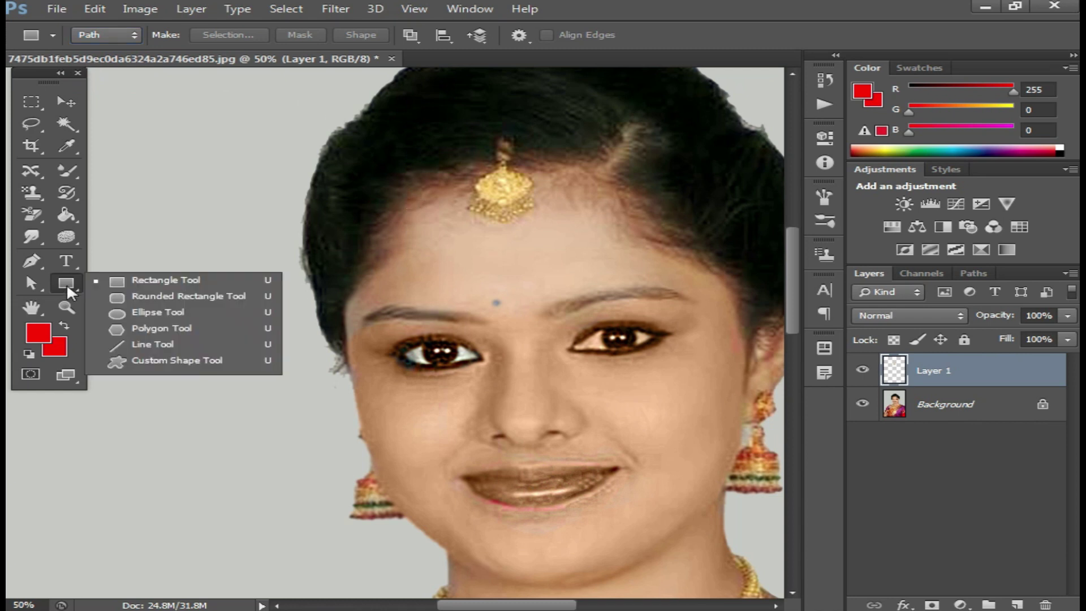
{"action": "left_click", "coordinate": [184, 299]}
{"action": "left_click_drag", "start_coordinate": [151, 244], "coordinate": [484, 349]}
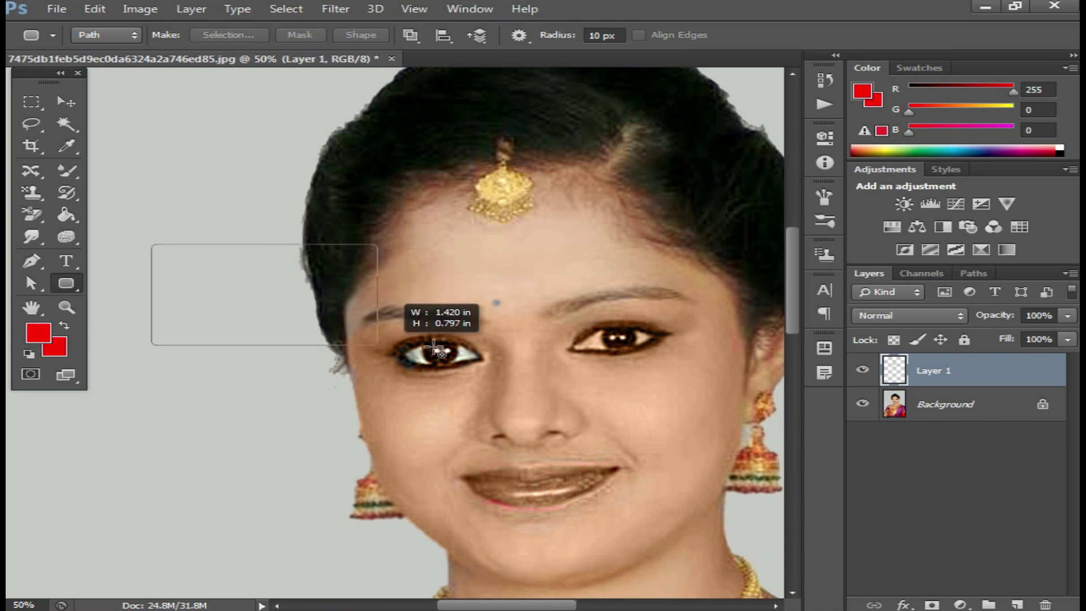
{"action": "left_click_drag", "start_coordinate": [150, 310], "coordinate": [465, 371]}
{"action": "key", "text": "ctrl+z"}
{"action": "left_click", "coordinate": [435, 338], "text": "alt"}
{"action": "left_click", "coordinate": [435, 338], "text": "alt"}
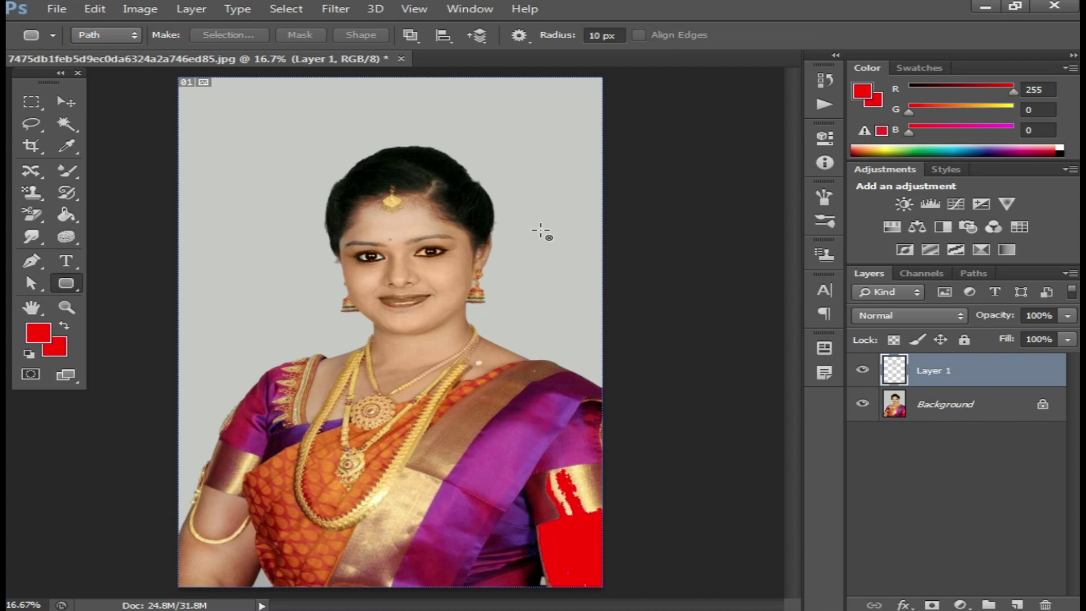
Create a custom 8 × 10 inch document at 300 pixels per inch.
{"action": "key", "text": "ctrl+n"}
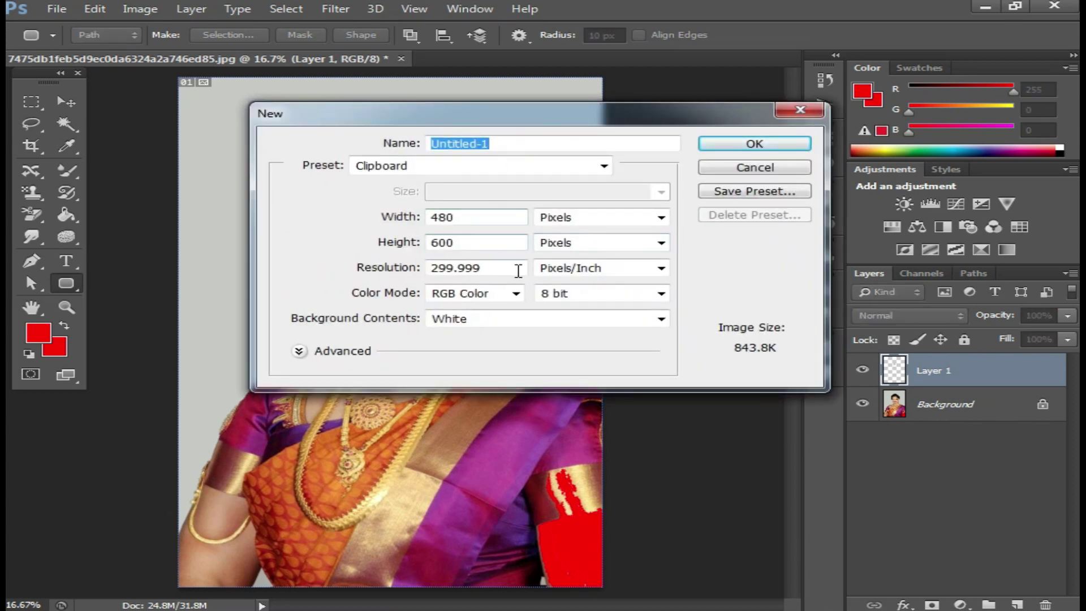
{"action": "left_click", "coordinate": [603, 167]}
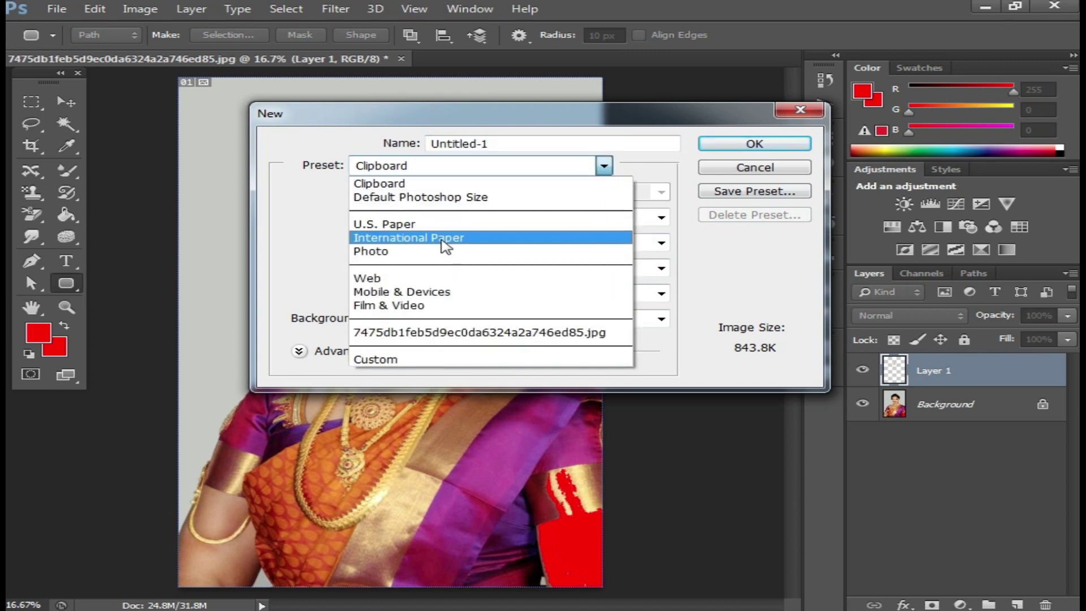
{"action": "left_click", "coordinate": [423, 360]}
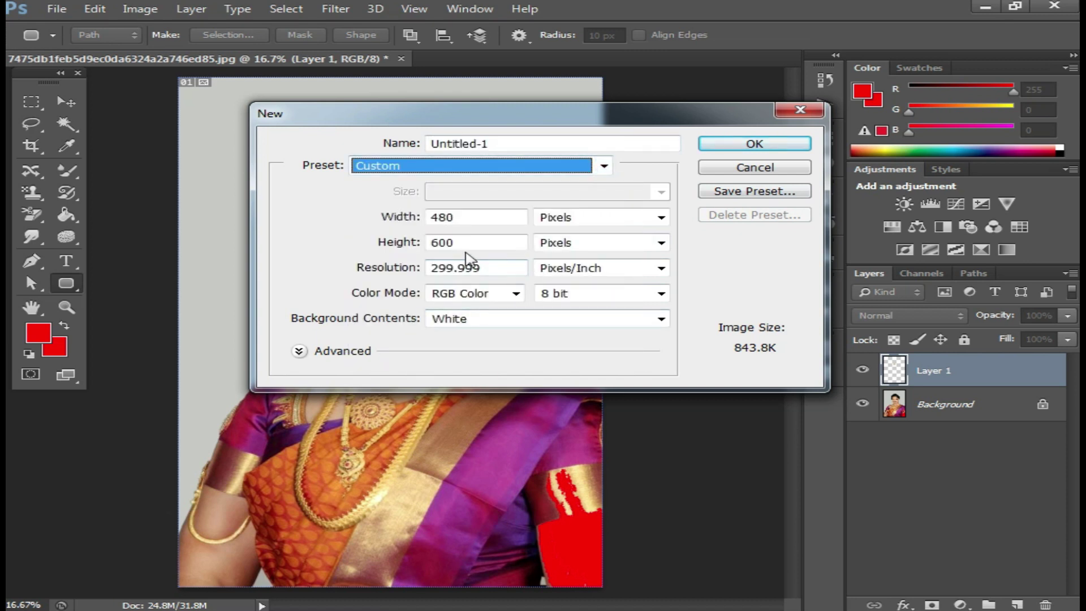
{"action": "left_click", "coordinate": [660, 218]}
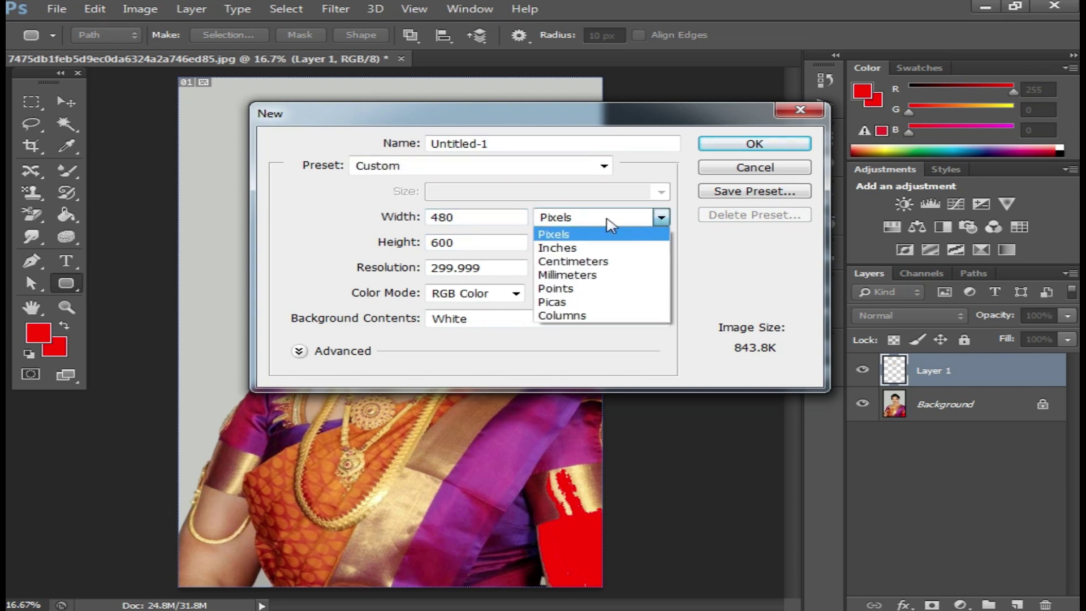
{"action": "left_click", "coordinate": [589, 248]}
{"action": "key", "text": "shift+Tab"}
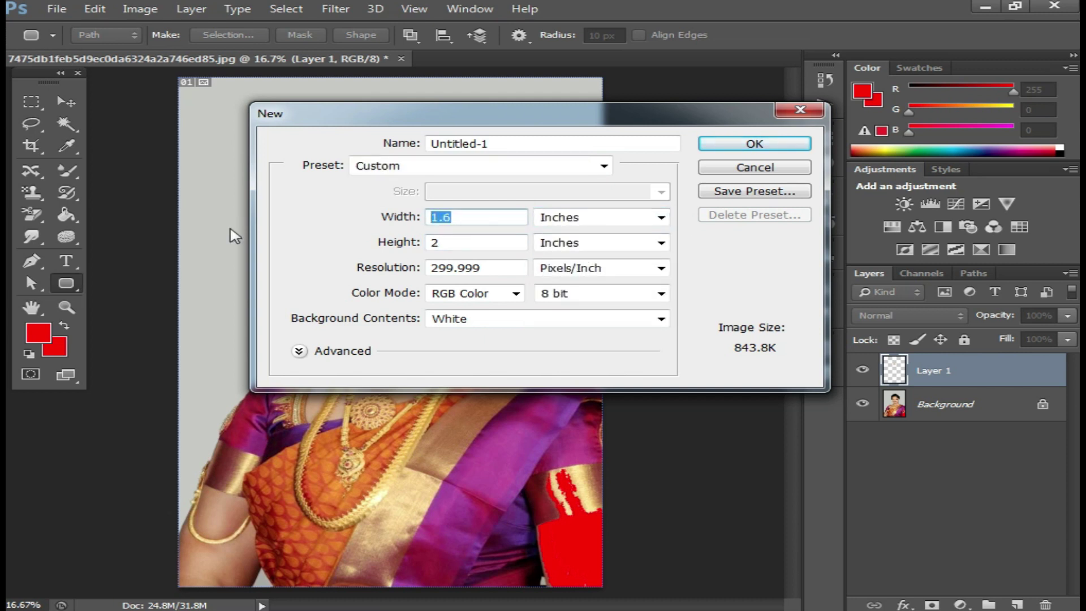
{"action": "type", "text": "8"}
{"action": "key", "text": "Tab"}
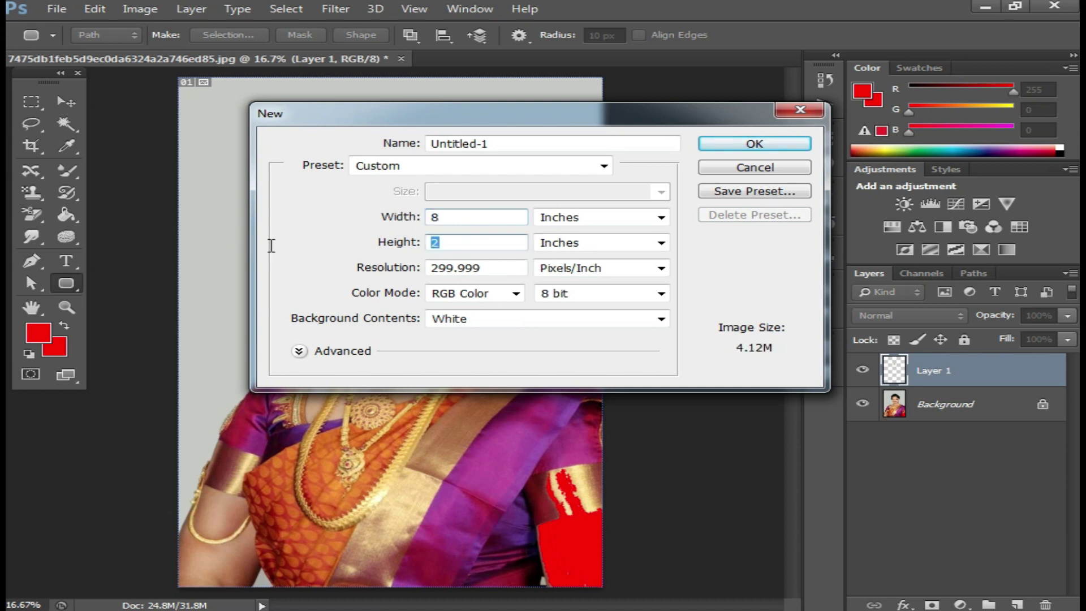
{"action": "type", "text": "10"}
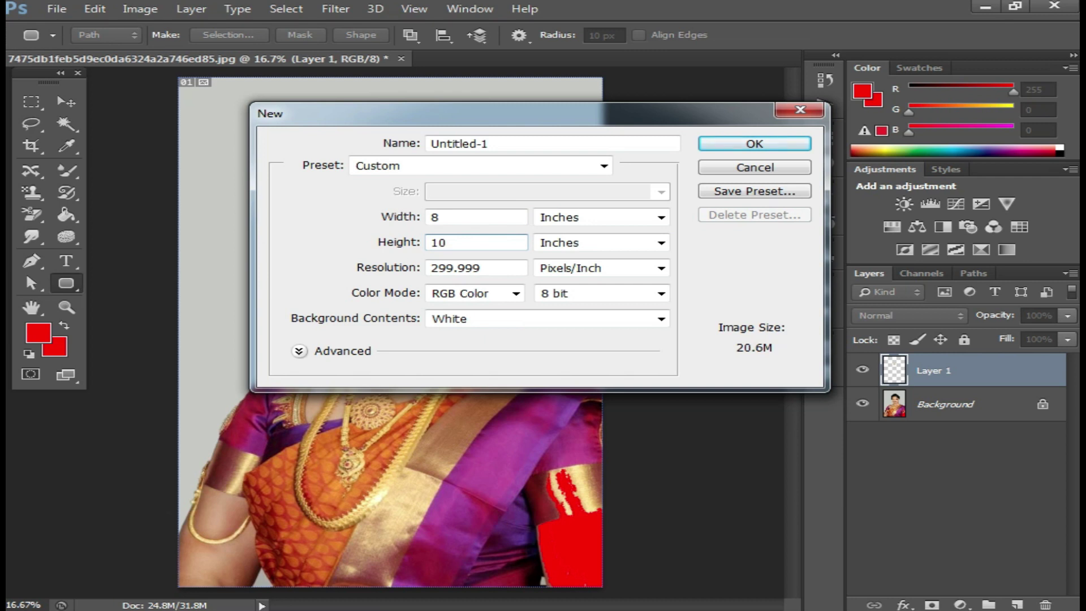
{"action": "key", "text": "Tab"}
{"action": "type", "text": "3"}
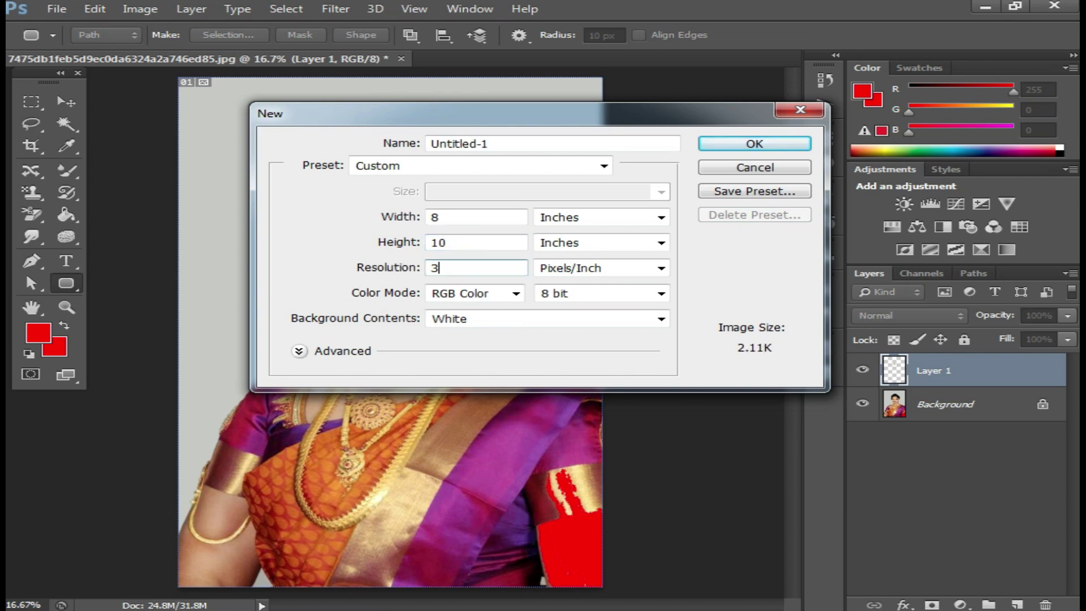
{"action": "type", "text": "00"}
{"action": "key", "text": "Return"}
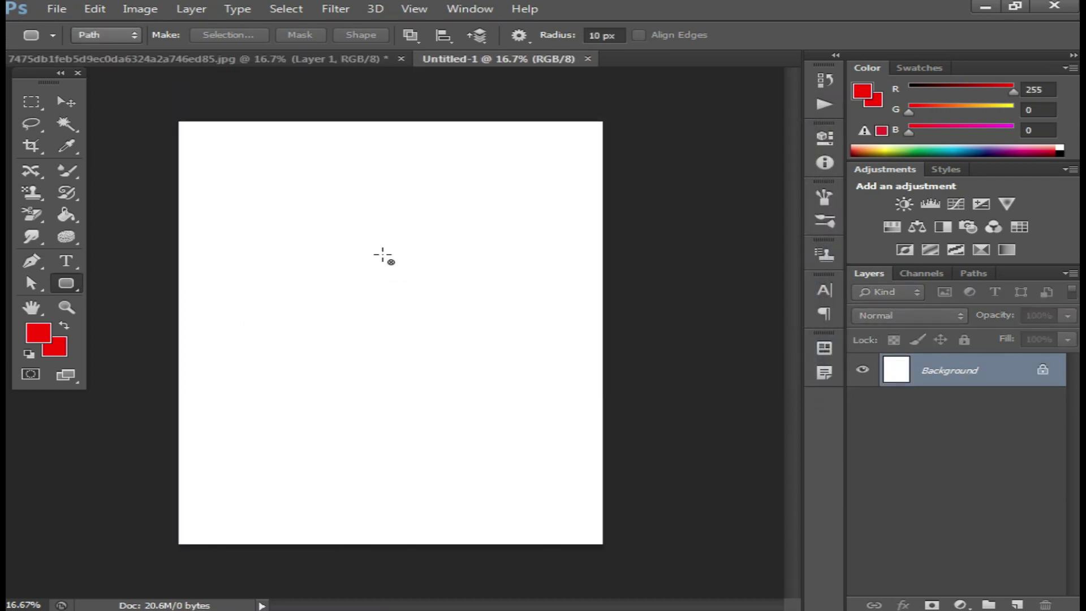
Zoom in, set the rounded-rectangle corner radius to 50 px, and create a 100 px test shape.
{"action": "key", "text": "ctrl+plus"}
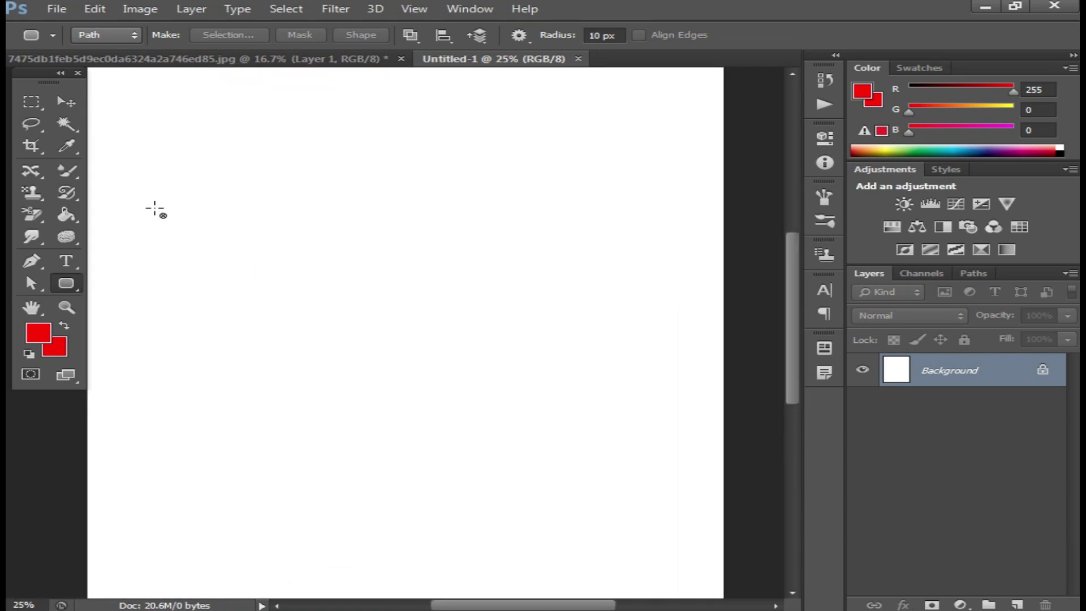
{"action": "left_click_drag", "start_coordinate": [134, 199], "coordinate": [535, 257]}
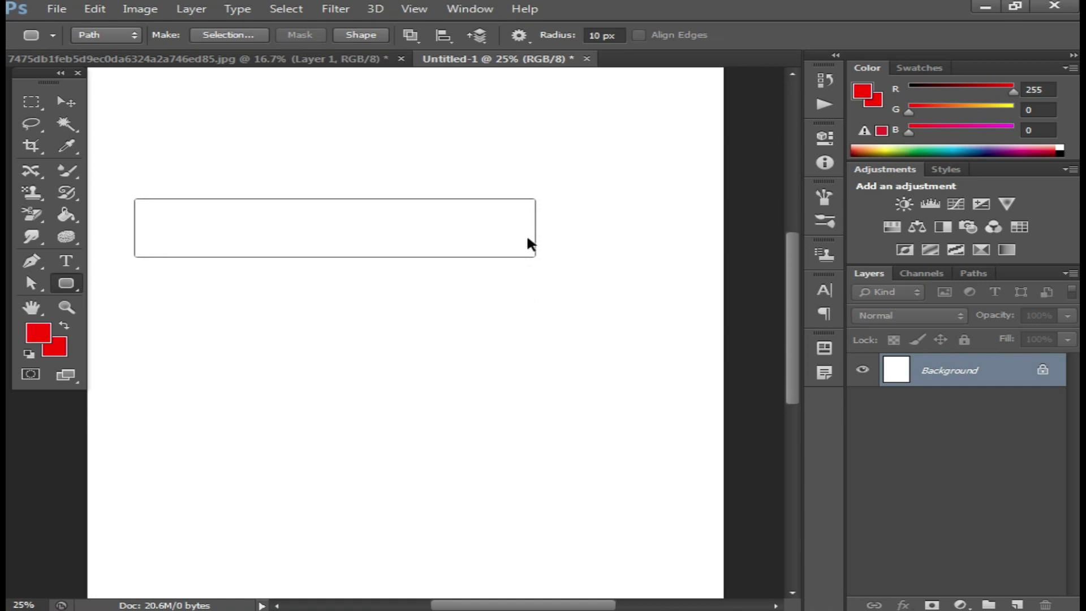
{"action": "key", "text": "ctrl+z"}
{"action": "left_click", "coordinate": [602, 36]}
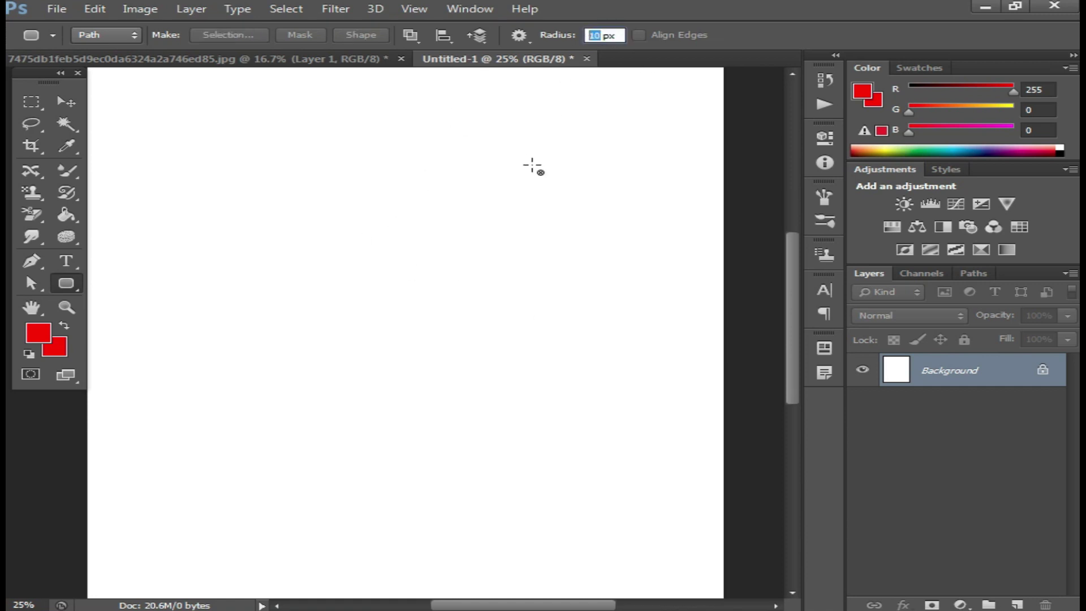
{"action": "type", "text": "50"}
{"action": "left_click", "coordinate": [307, 283]}
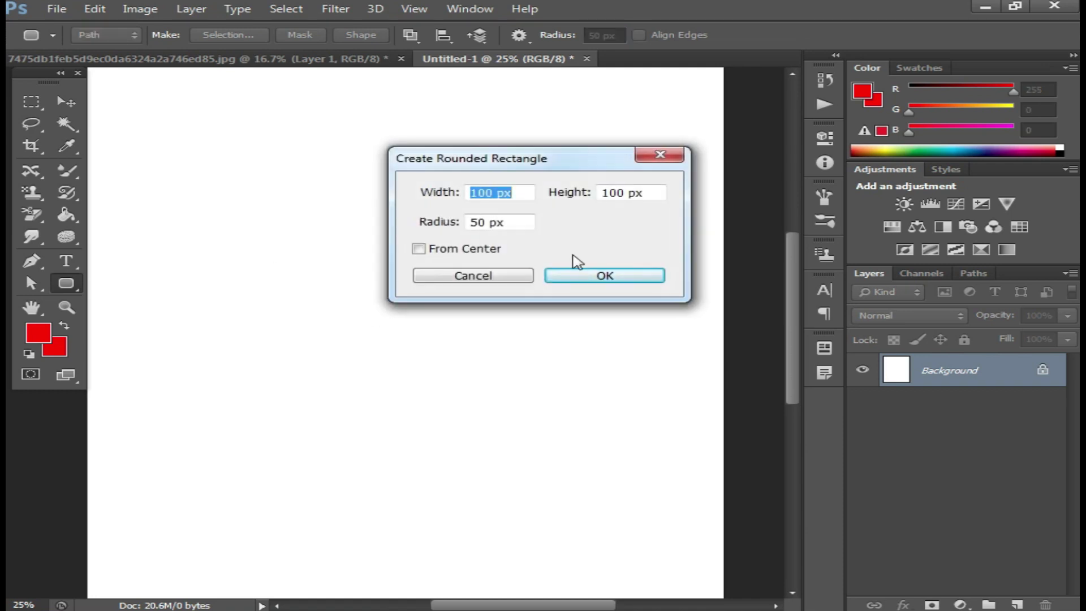
{"action": "left_click", "coordinate": [619, 279]}
Draw and clear several test rounded-rectangle paths, zooming in on the corners and back out.
{"action": "mouse_move", "coordinate": [162, 196]}
{"action": "left_mouse_down"}
{"action": "mouse_move", "coordinate": [452, 252]}
{"action": "mouse_move", "coordinate": [503, 249]}
{"action": "left_mouse_up"}
{"action": "key", "text": "ctrl+z"}
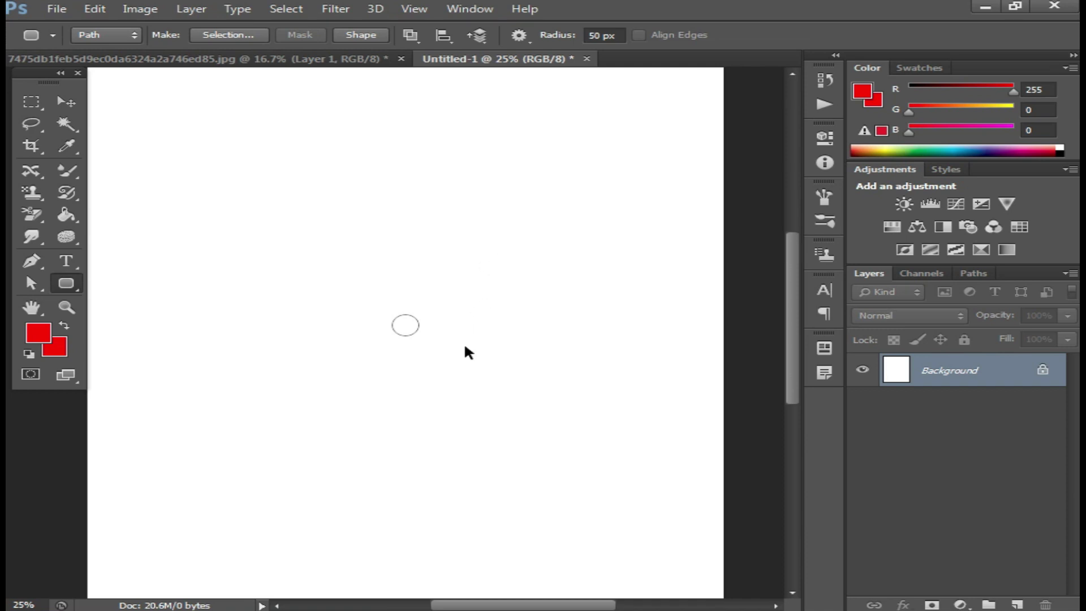
{"action": "key", "text": "ctrl+alt+z"}
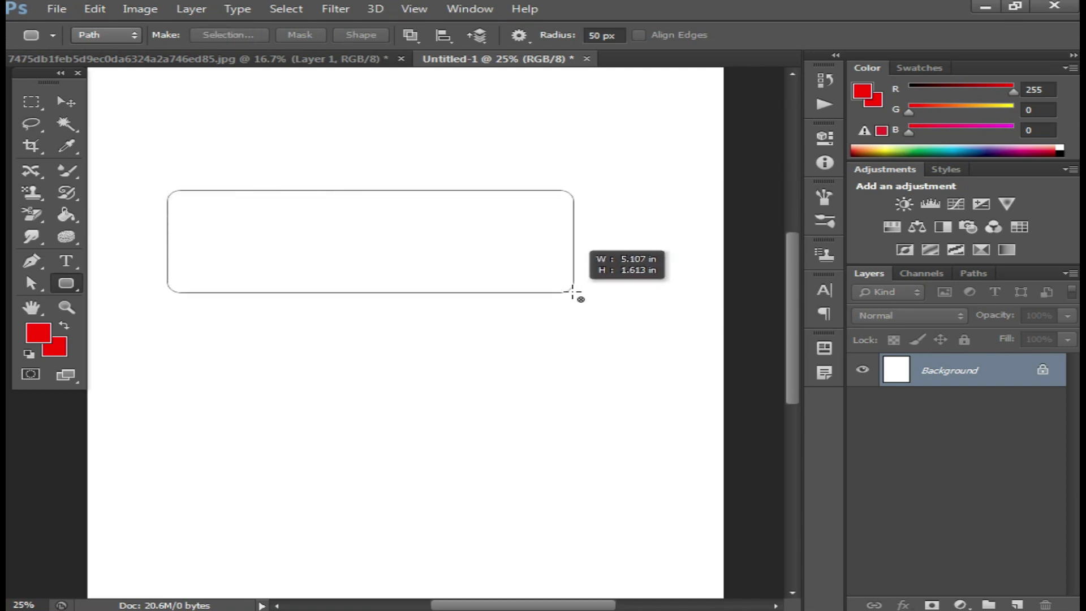
{"action": "left_click_drag", "start_coordinate": [508, 275], "coordinate": [582, 293]}
{"action": "left_click_drag", "start_coordinate": [205, 330], "coordinate": [620, 350]}
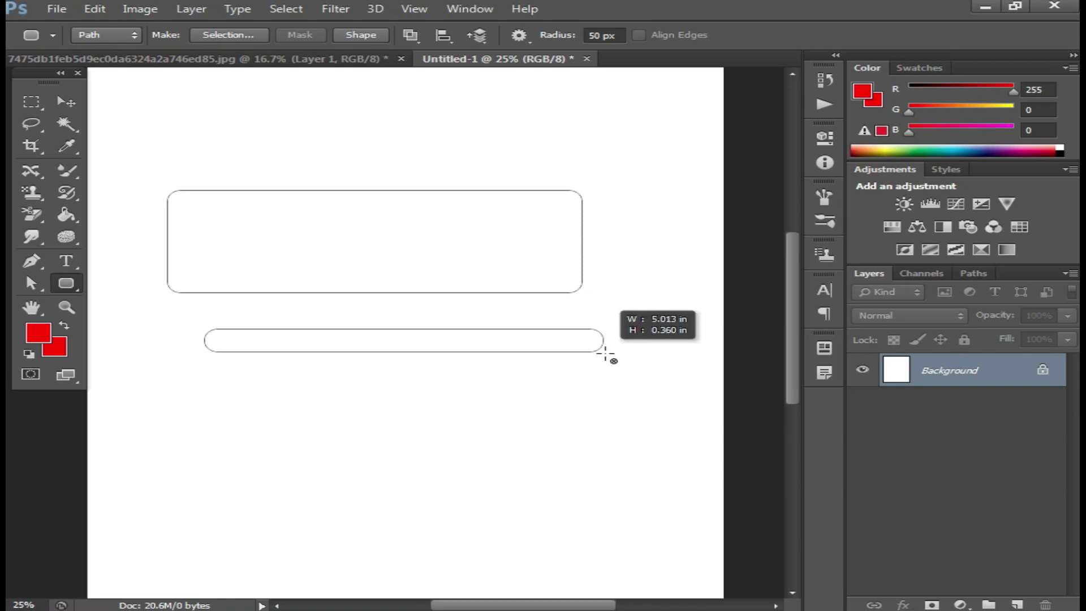
{"action": "left_click", "coordinate": [431, 346]}
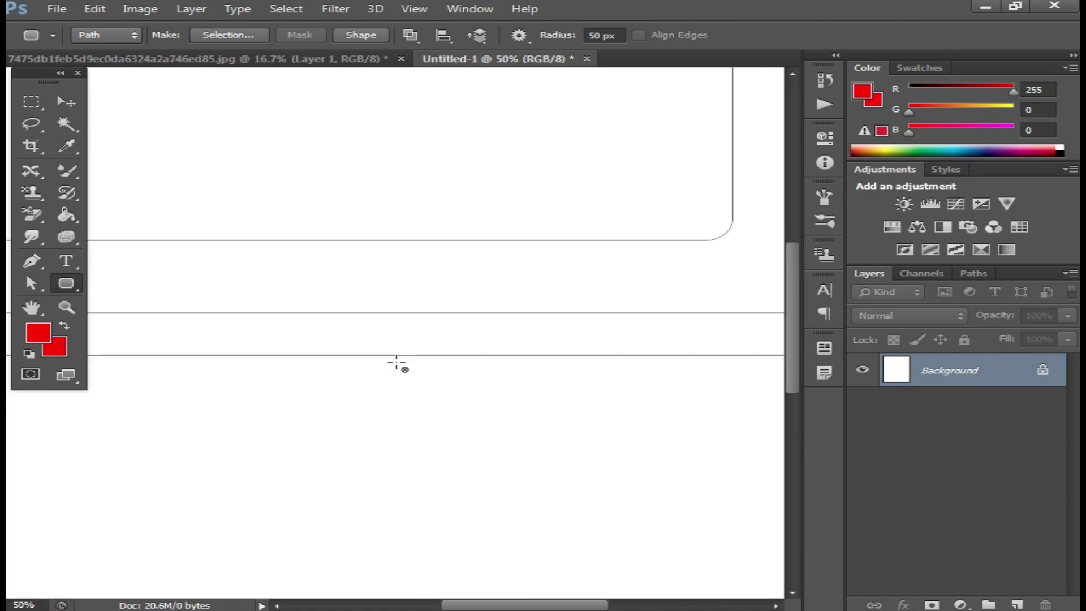
{"action": "left_click_drag", "start_coordinate": [169, 247], "coordinate": [474, 282]}
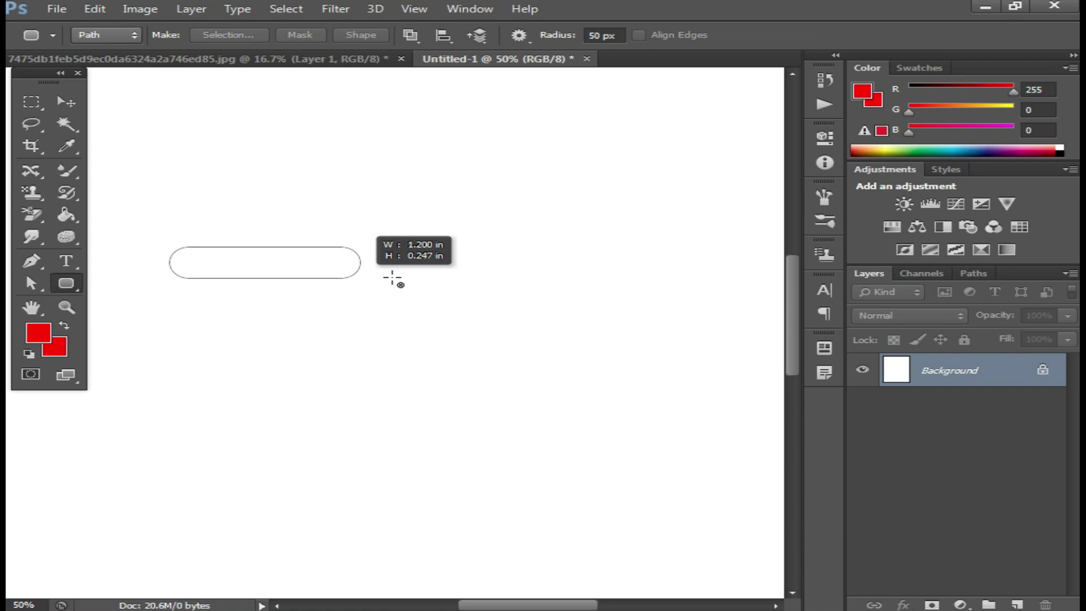
{"action": "key", "text": "Escape"}
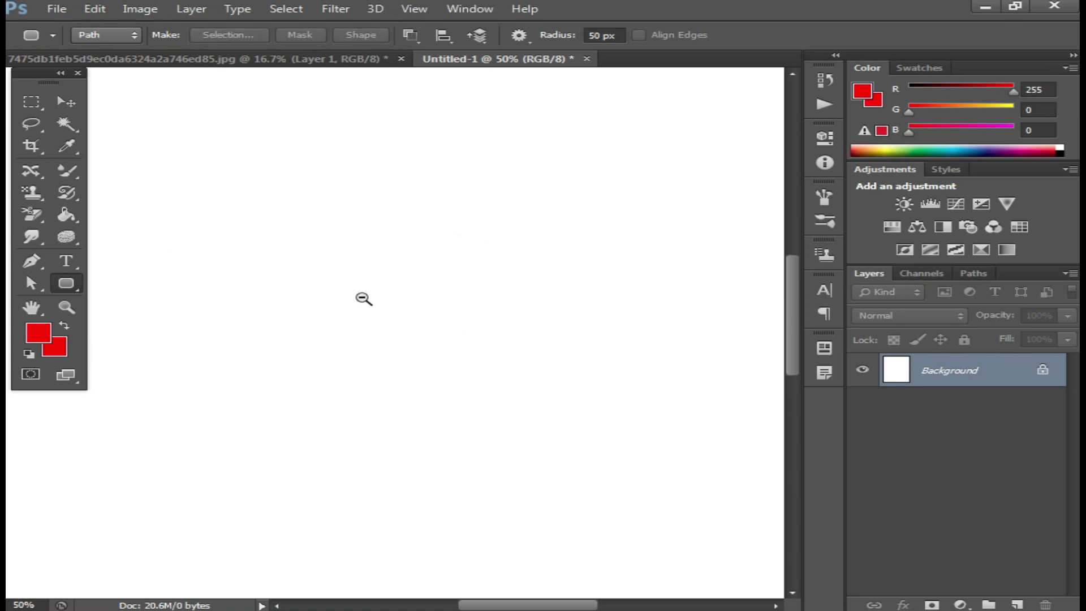
{"action": "left_click", "coordinate": [362, 298], "text": "alt"}
Commit the bangladesh text, scale it up with Ctrl+T, and move it toward the page centre.
{"action": "left_click", "coordinate": [67, 261]}
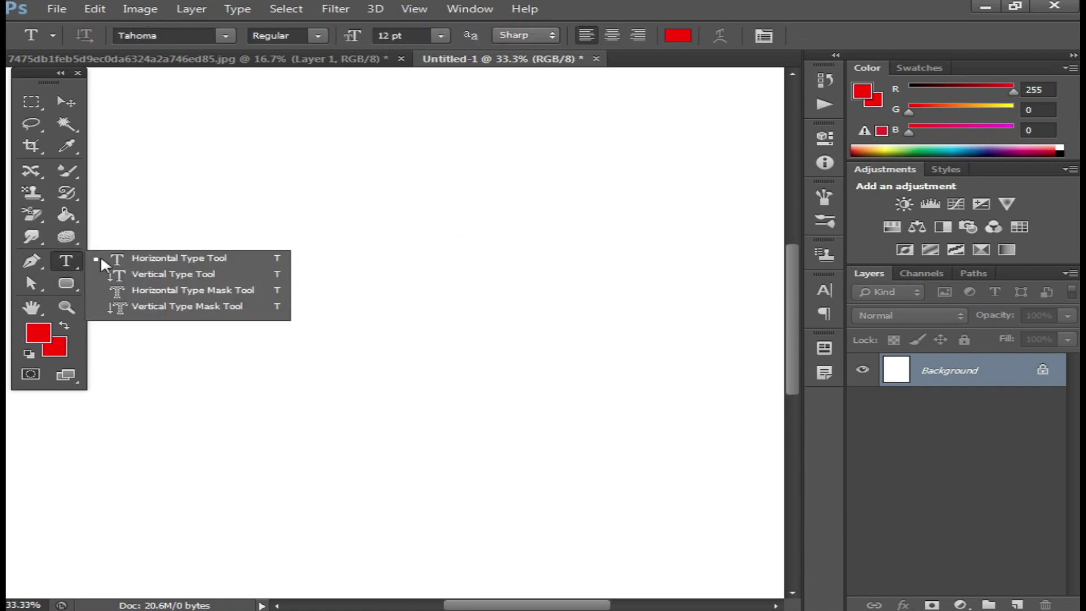
{"action": "left_click", "coordinate": [322, 286]}
{"action": "type", "text": "bangladesh"}
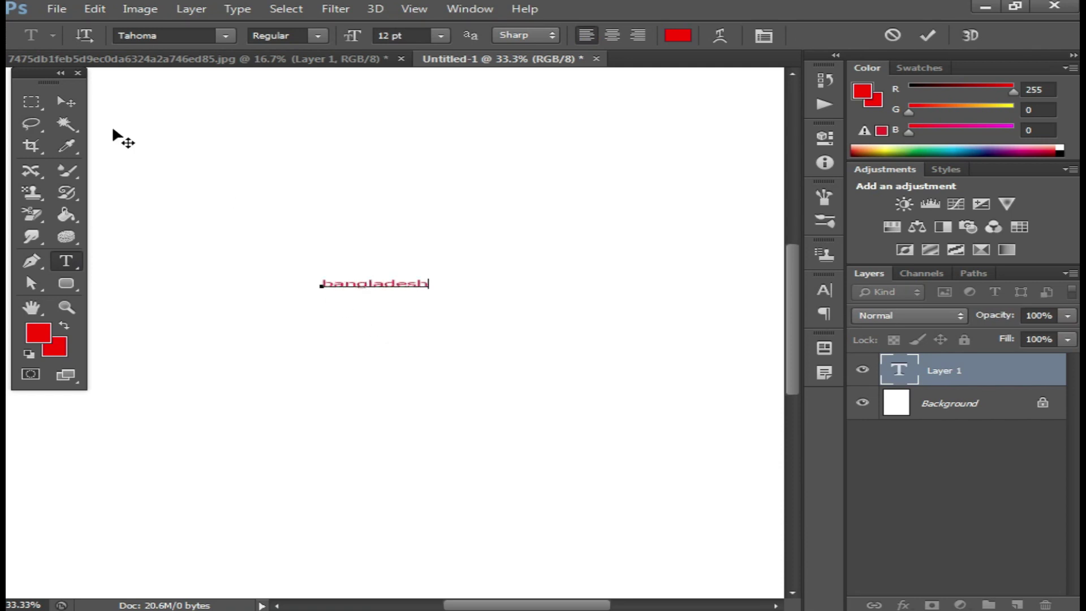
{"action": "left_click", "coordinate": [70, 103]}
{"action": "left_click_drag", "start_coordinate": [429, 287], "coordinate": [594, 343]}
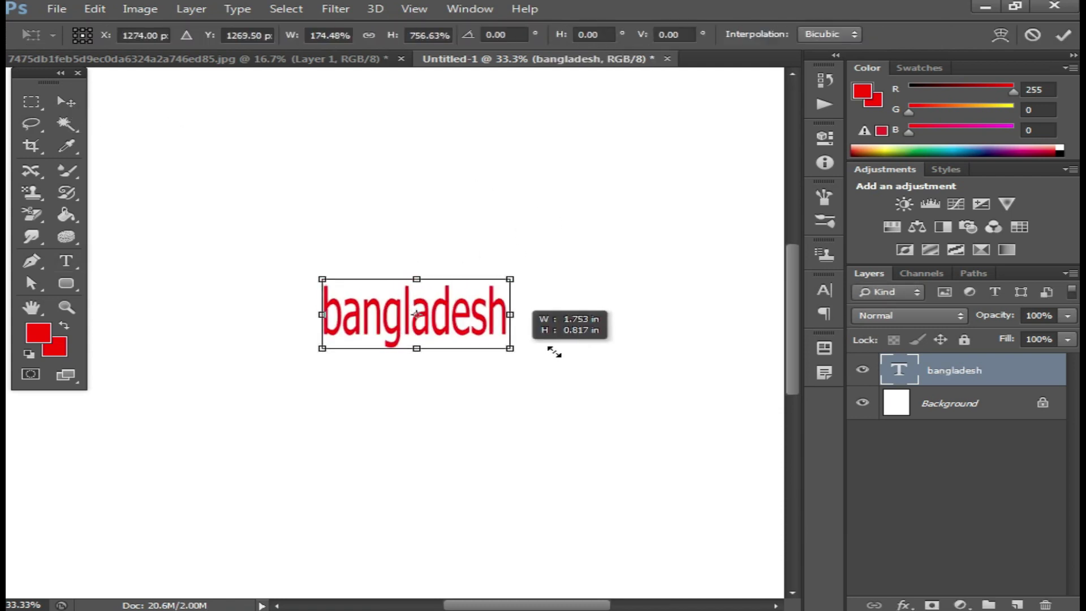
{"action": "key", "text": "Return"}
{"action": "left_click_drag", "start_coordinate": [521, 315], "coordinate": [466, 324]}
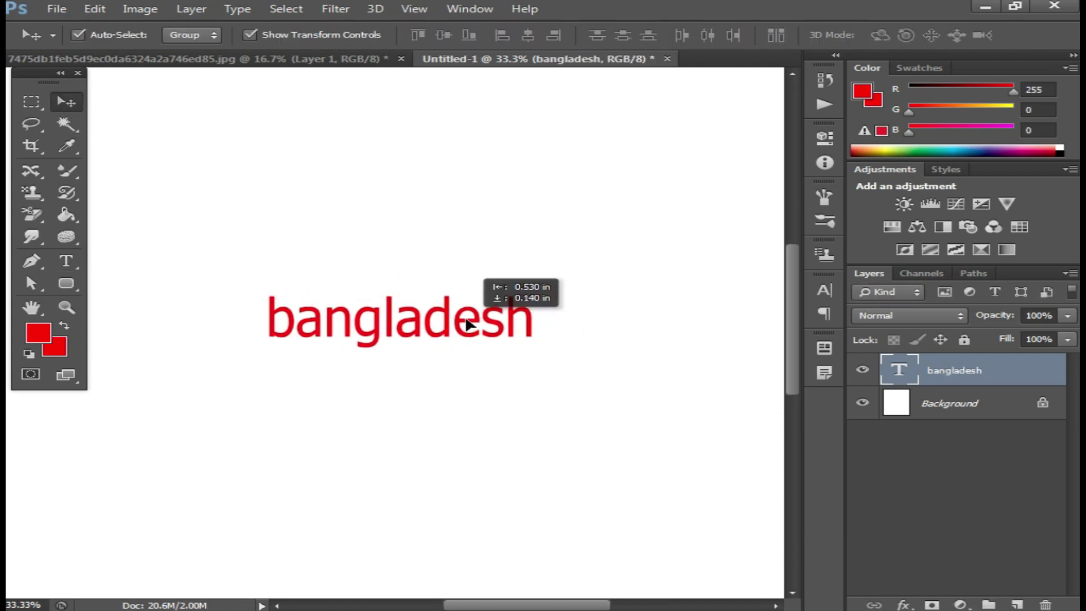
Deselect the text and drag a rounded rectangle outline around it.
{"action": "left_click", "coordinate": [350, 263]}
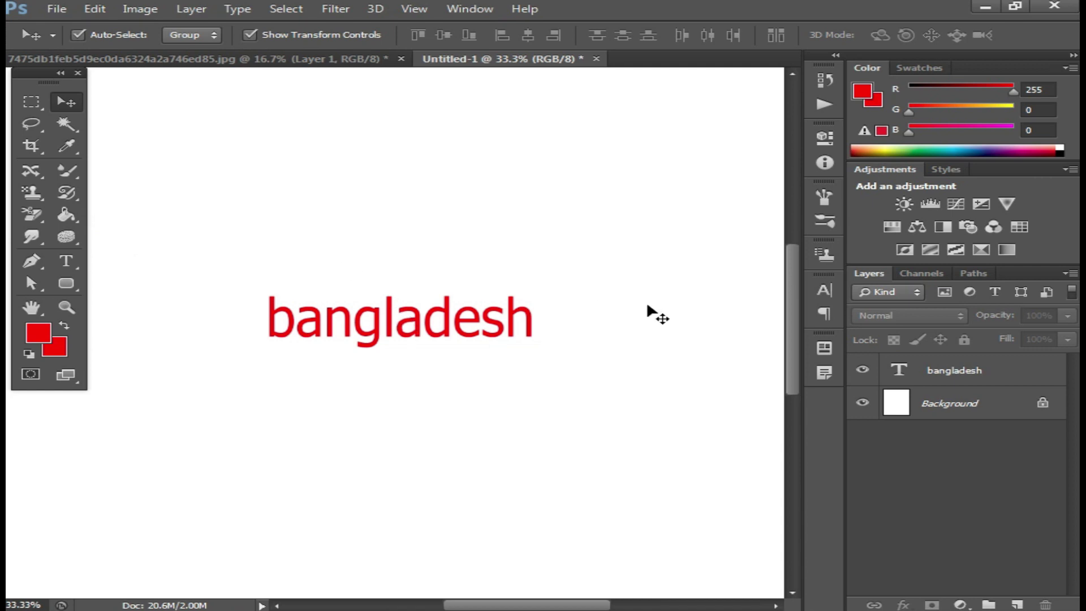
{"action": "left_click", "coordinate": [69, 286]}
{"action": "left_click_drag", "start_coordinate": [235, 277], "coordinate": [573, 358]}
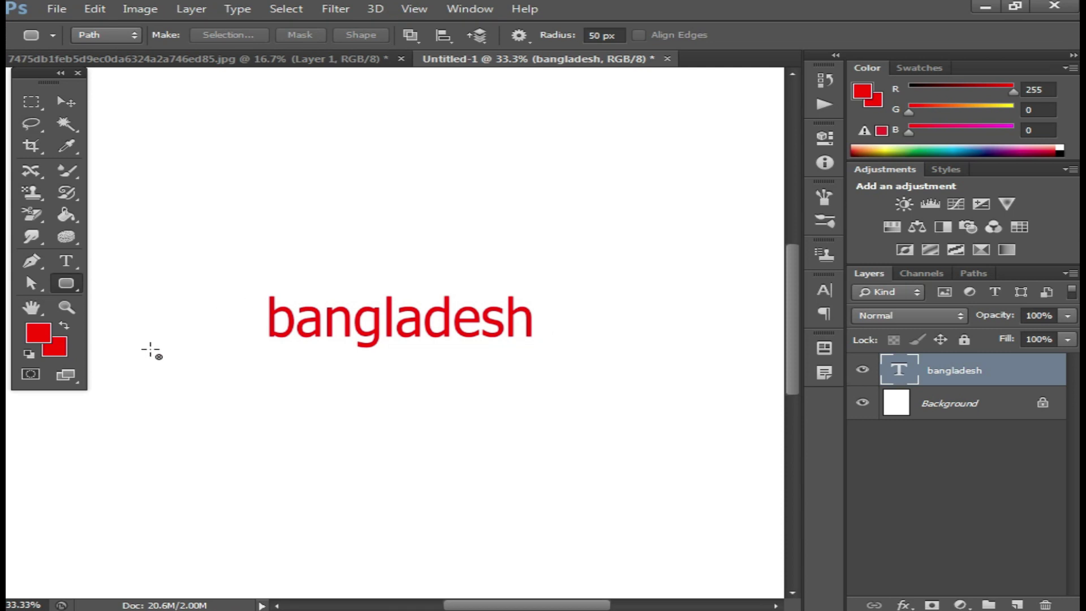
Draw magenta rounded-rectangle shapes around the text in Shape mode, undoing each.
{"action": "right_click", "coordinate": [66, 283]}
{"action": "left_click", "coordinate": [167, 295]}
{"action": "left_click", "coordinate": [120, 36]}
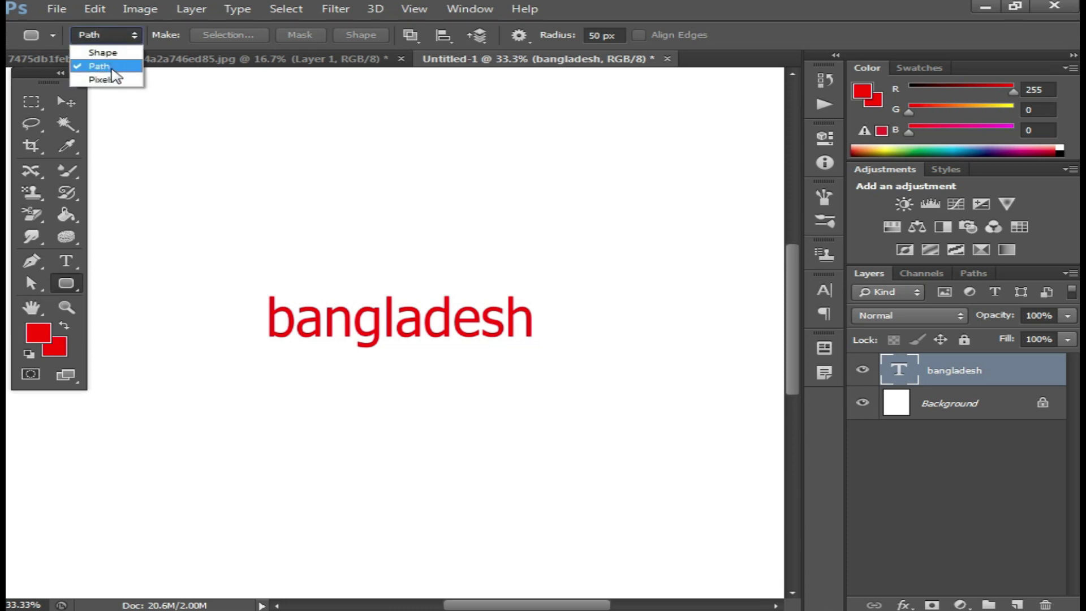
{"action": "left_click", "coordinate": [99, 52]}
{"action": "mouse_move", "coordinate": [245, 267]}
{"action": "left_mouse_down"}
{"action": "mouse_move", "coordinate": [508, 374]}
{"action": "mouse_move", "coordinate": [567, 372]}
{"action": "left_mouse_up"}
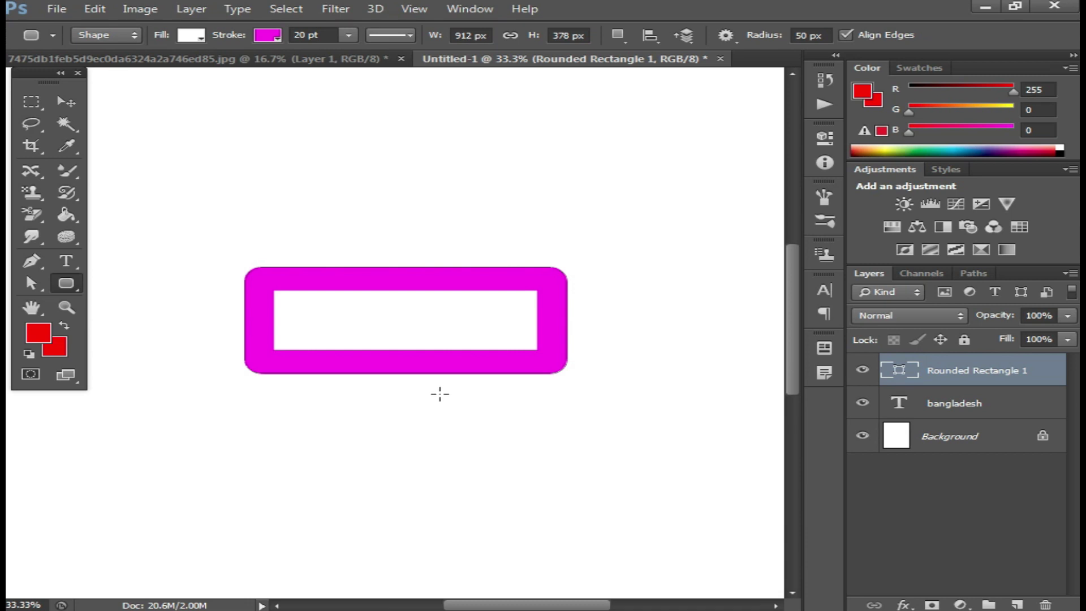
{"action": "key", "text": "ctrl+z"}
{"action": "left_click", "coordinate": [118, 35]}
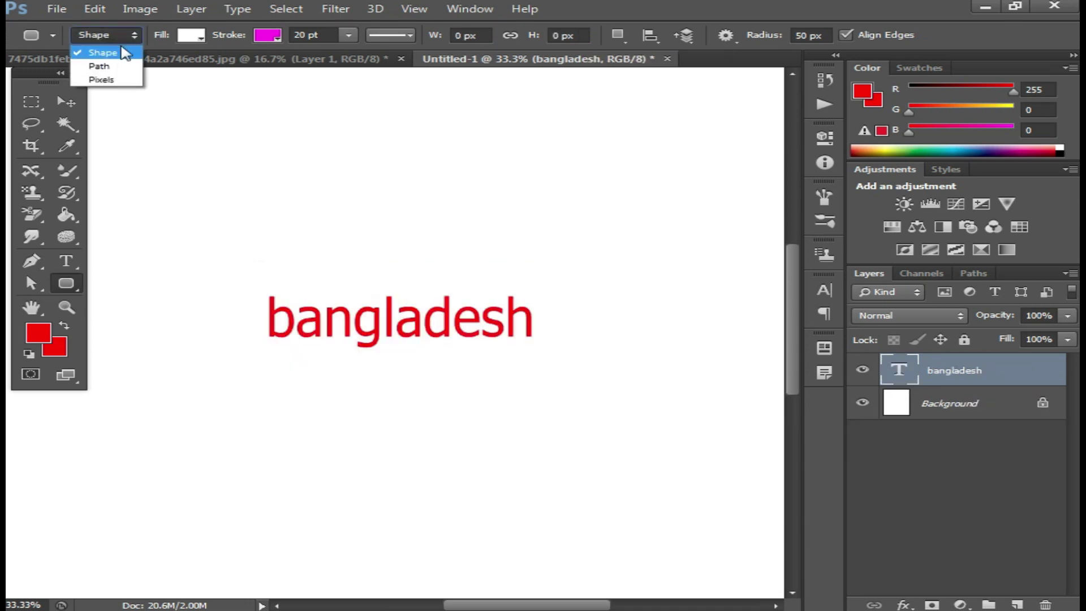
{"action": "left_click", "coordinate": [507, 352]}
{"action": "left_click_drag", "start_coordinate": [233, 269], "coordinate": [574, 372]}
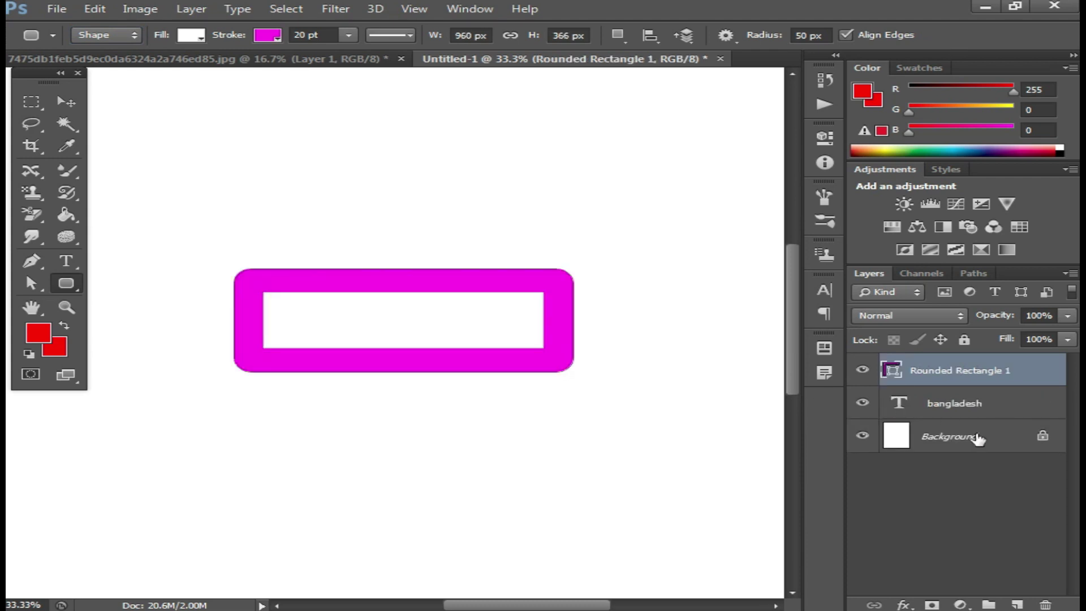
{"action": "key", "text": "ctrl+z"}
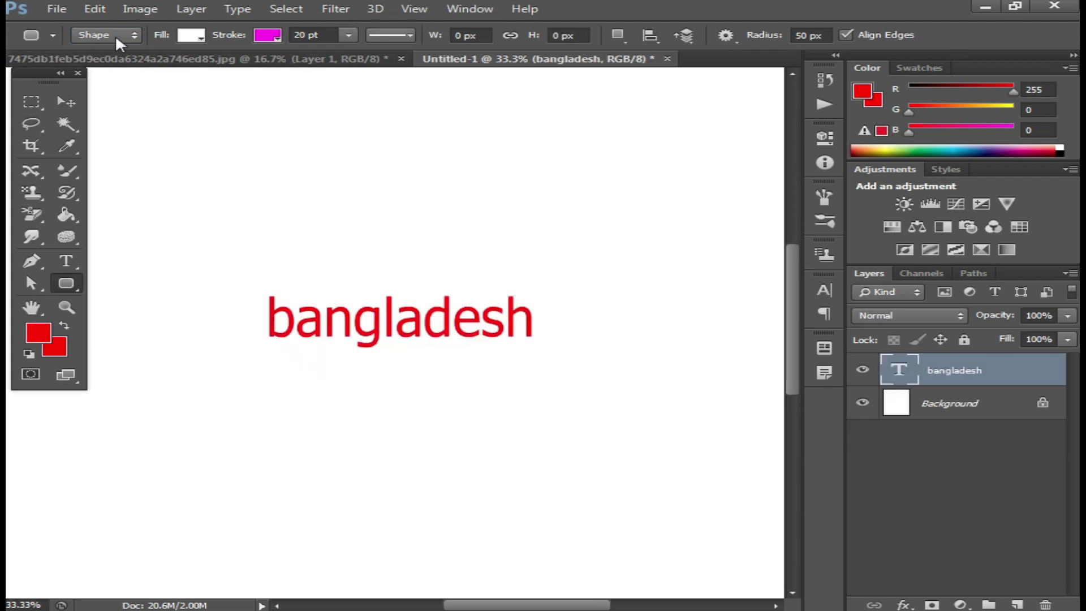
Switch the rounded rectangle mode to Path and create a centred 100 px circular path.
{"action": "left_click", "coordinate": [117, 35]}
{"action": "left_click", "coordinate": [102, 63]}
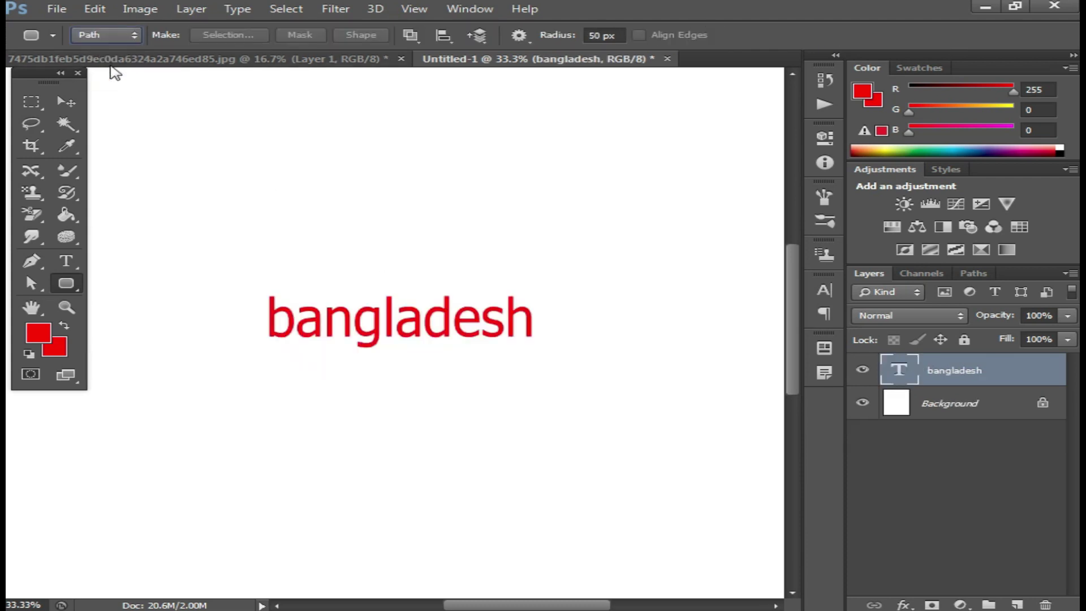
{"action": "left_click", "coordinate": [215, 265]}
{"action": "left_click", "coordinate": [438, 251]}
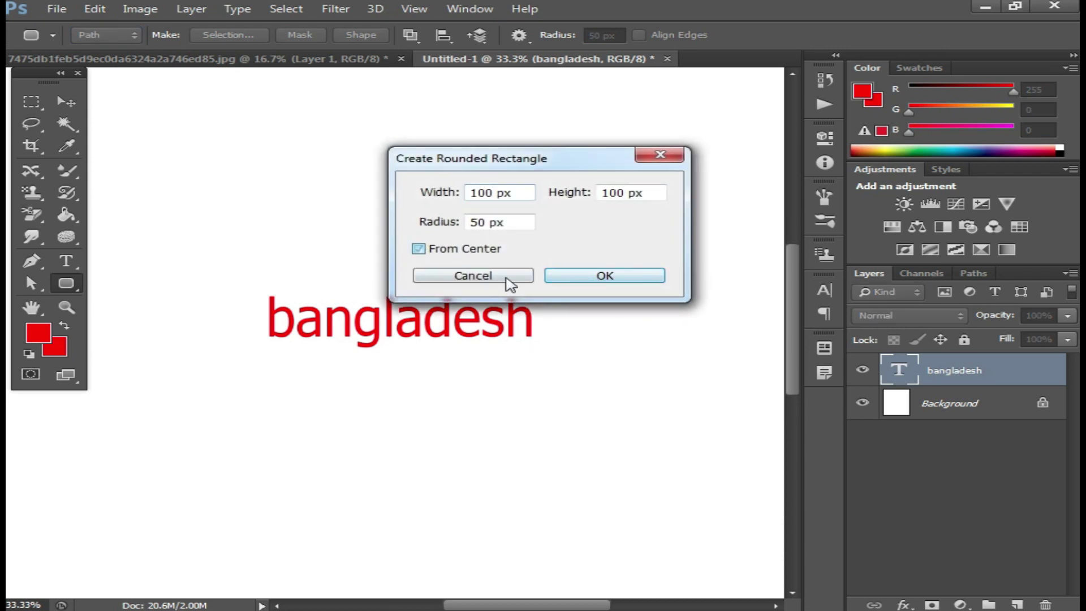
{"action": "left_click", "coordinate": [625, 277]}
{"action": "left_click", "coordinate": [287, 264]}
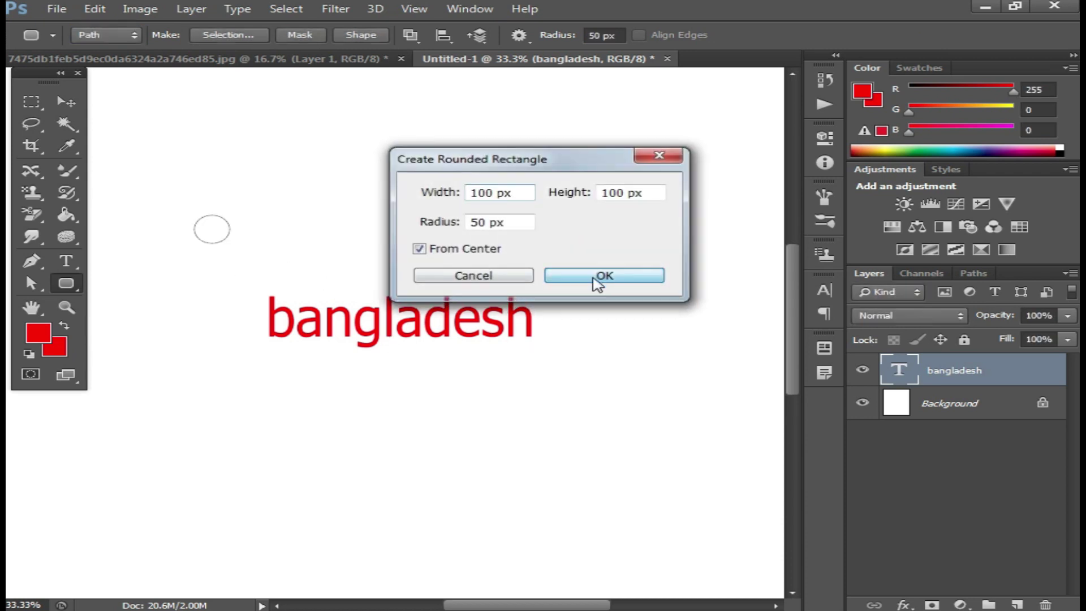
Clear the circle paths and sketch trial rounded-rectangle paths around the text.
{"action": "left_click", "coordinate": [574, 273]}
{"action": "key", "text": "Return"}
{"action": "left_click_drag", "start_coordinate": [233, 284], "coordinate": [458, 340]}
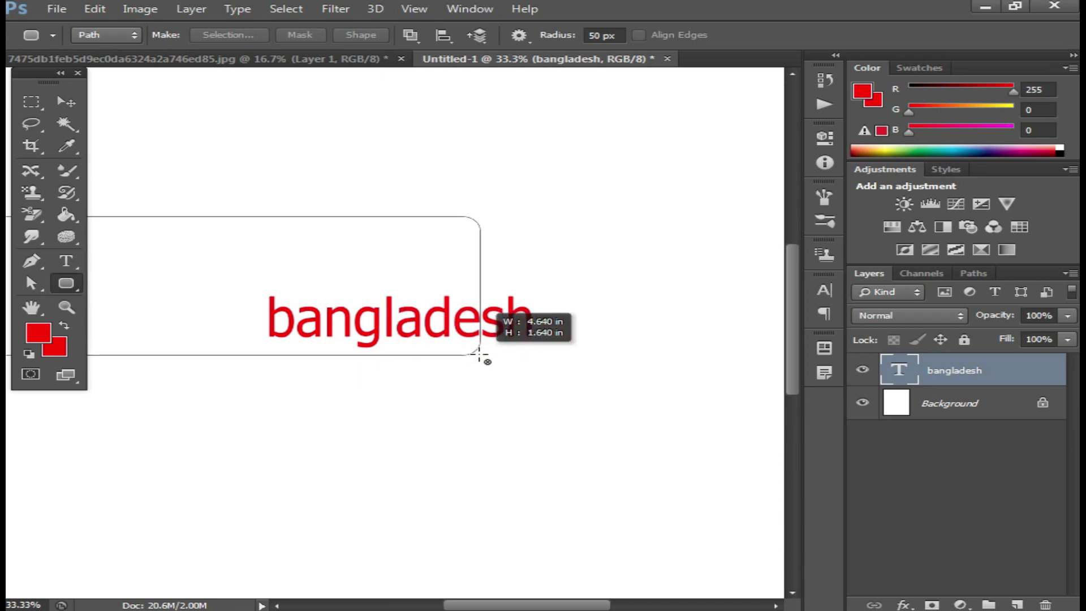
{"action": "left_click_drag", "start_coordinate": [259, 285], "coordinate": [434, 321]}
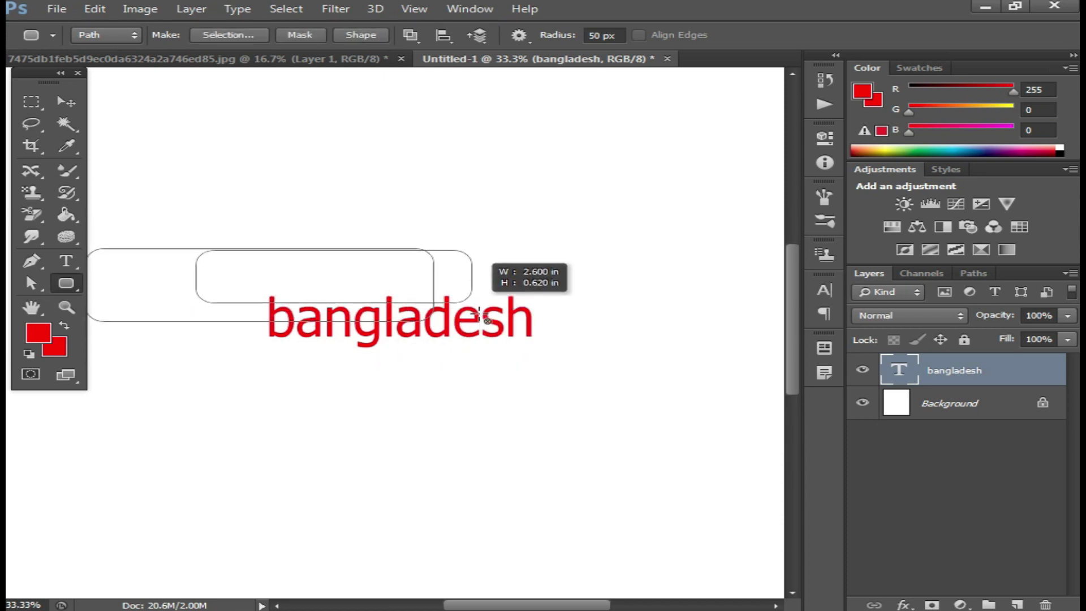
{"action": "left_click_drag", "start_coordinate": [342, 277], "coordinate": [431, 327]}
{"action": "key", "text": "Escape"}
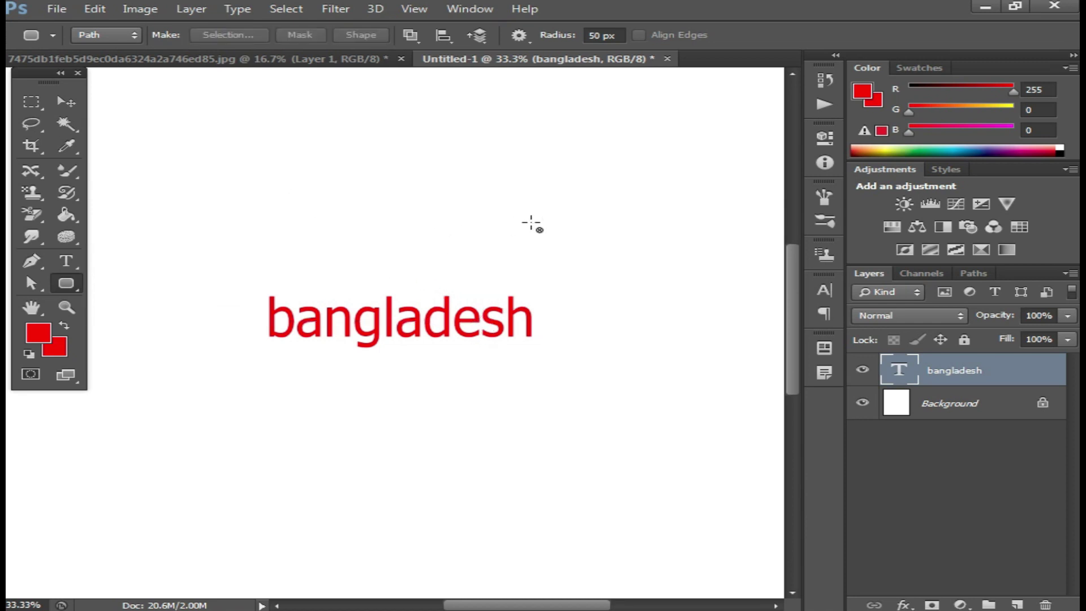
Outline the text with a rounded-rectangle path and define it as custom shape 'Shape 1'.
{"action": "left_click_drag", "start_coordinate": [341, 220], "coordinate": [497, 321]}
{"action": "right_click", "coordinate": [495, 246]}
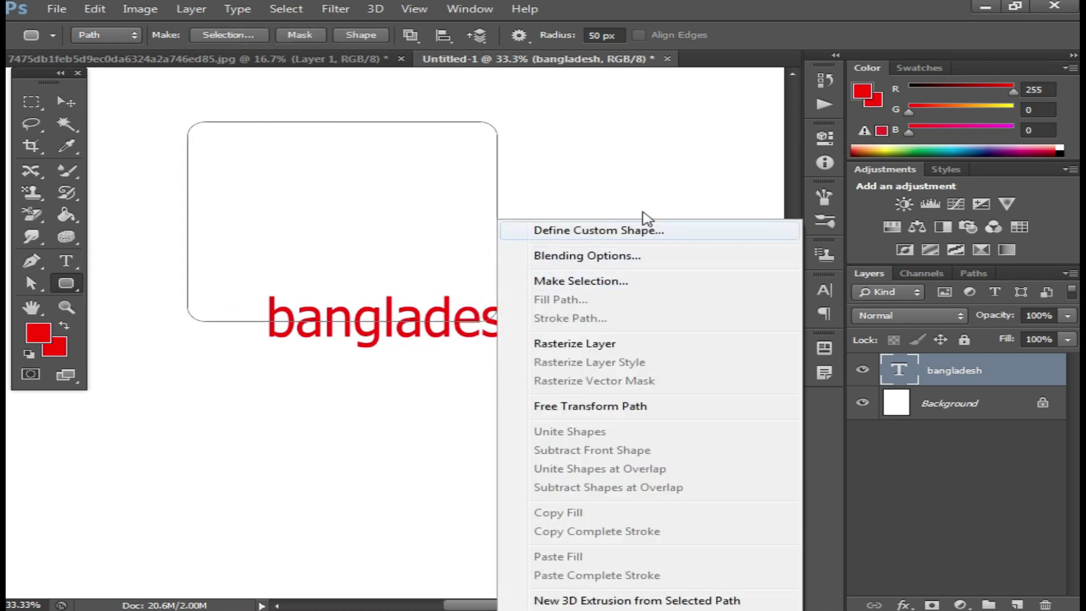
{"action": "left_click", "coordinate": [671, 232]}
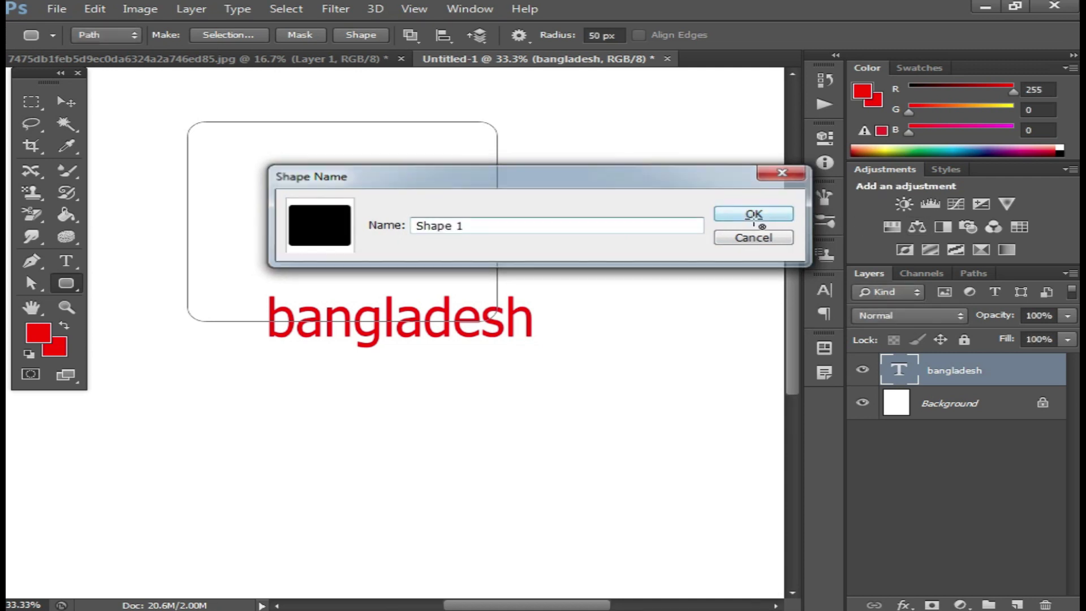
{"action": "left_click", "coordinate": [753, 215]}
Try small circle paths from the size dialog, then undo them and the rounded rectangle.
{"action": "left_click", "coordinate": [551, 302]}
{"action": "left_click", "coordinate": [419, 249]}
{"action": "left_click", "coordinate": [616, 277]}
{"action": "left_click", "coordinate": [459, 378]}
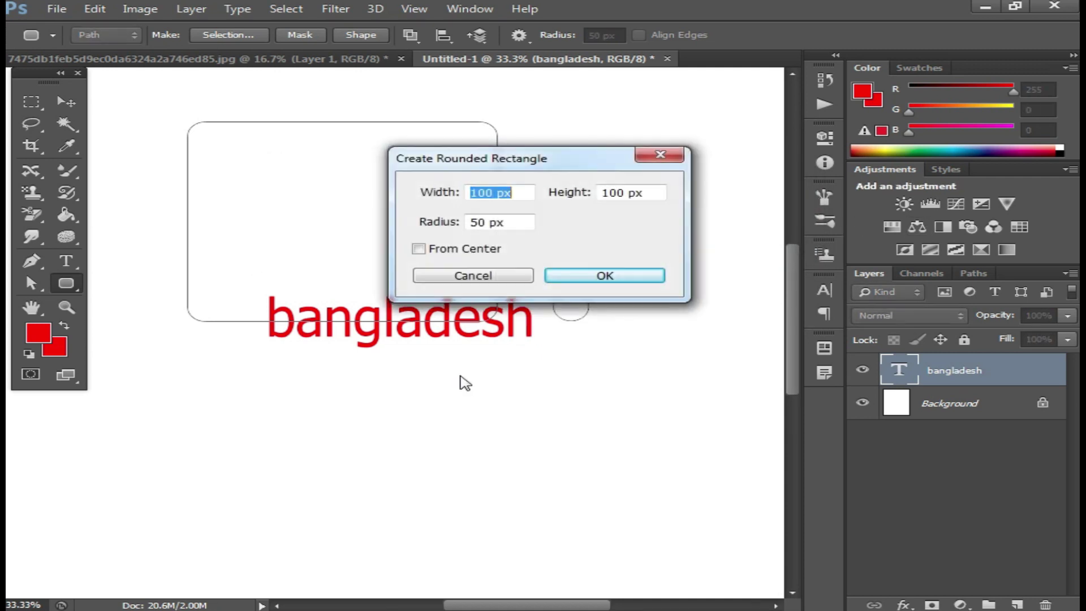
{"action": "left_click", "coordinate": [616, 277]}
{"action": "key", "text": "ctrl+alt+z"}
{"action": "key", "text": "ctrl+alt+z"}
{"action": "key", "text": "ctrl+alt+z"}
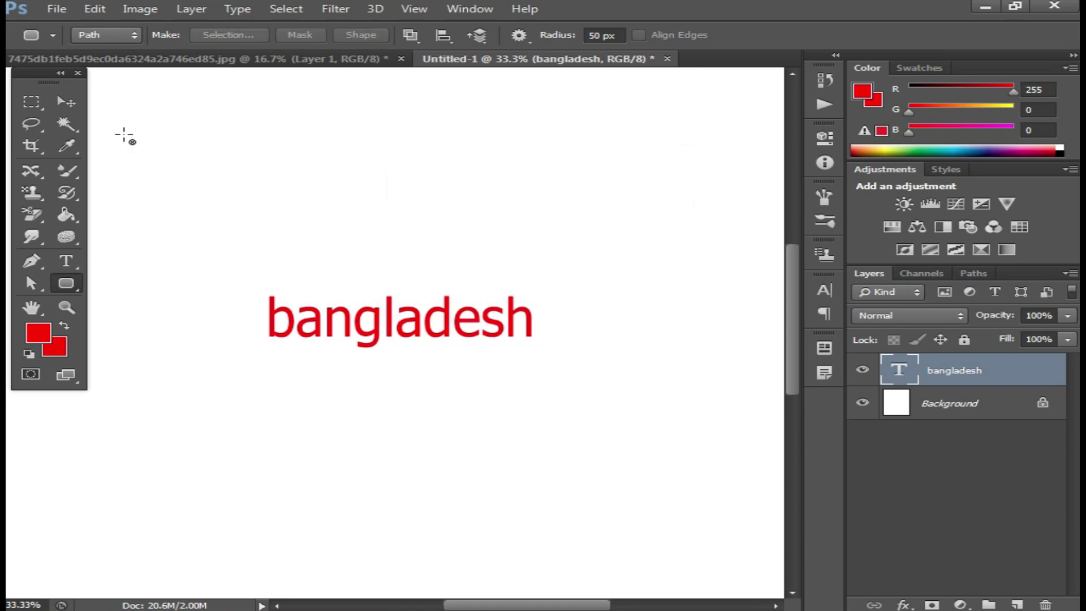
Draw a rounded-rectangle path around bangladesh, make Background active, and delete the path.
{"action": "left_click_drag", "start_coordinate": [245, 289], "coordinate": [568, 356]}
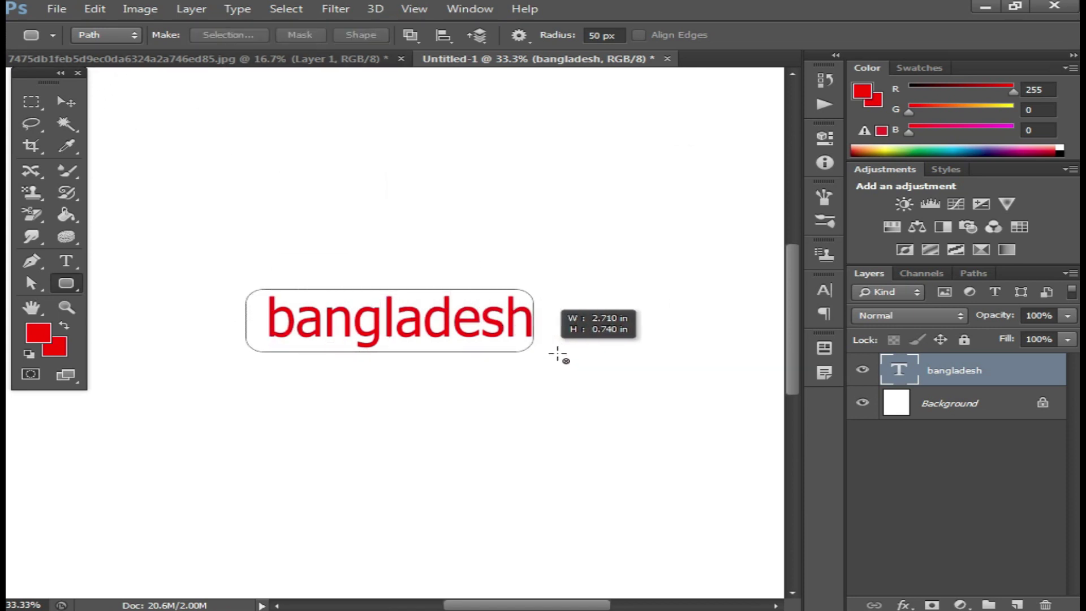
{"action": "left_click", "coordinate": [961, 401]}
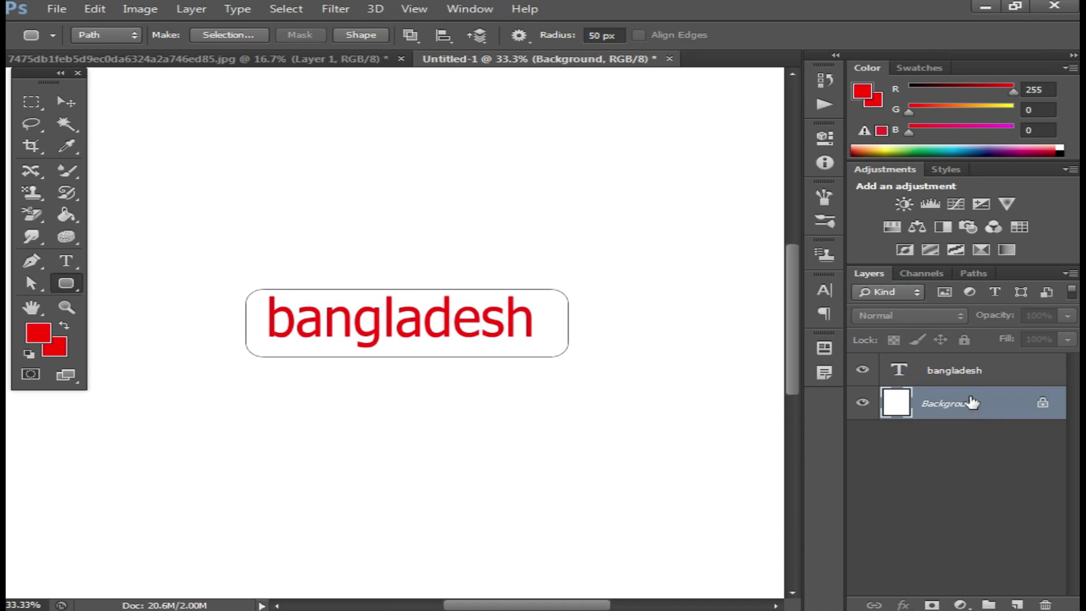
{"action": "key", "text": "Return"}
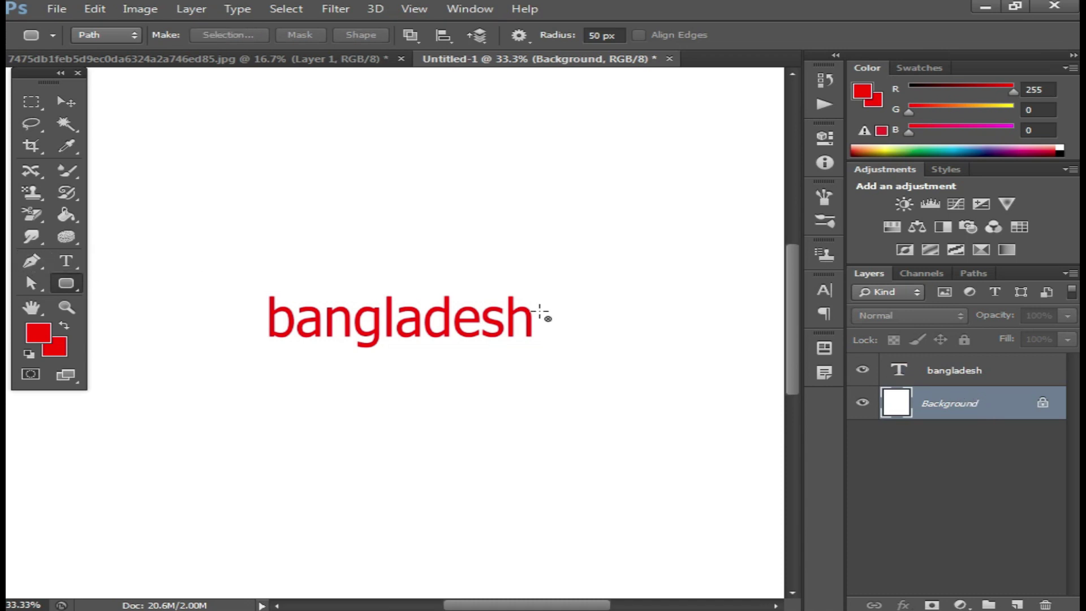
Switch rounded rectangles to Pixels mode, paint a red one over the text, and undo it.
{"action": "left_click", "coordinate": [125, 34]}
{"action": "left_click", "coordinate": [107, 80]}
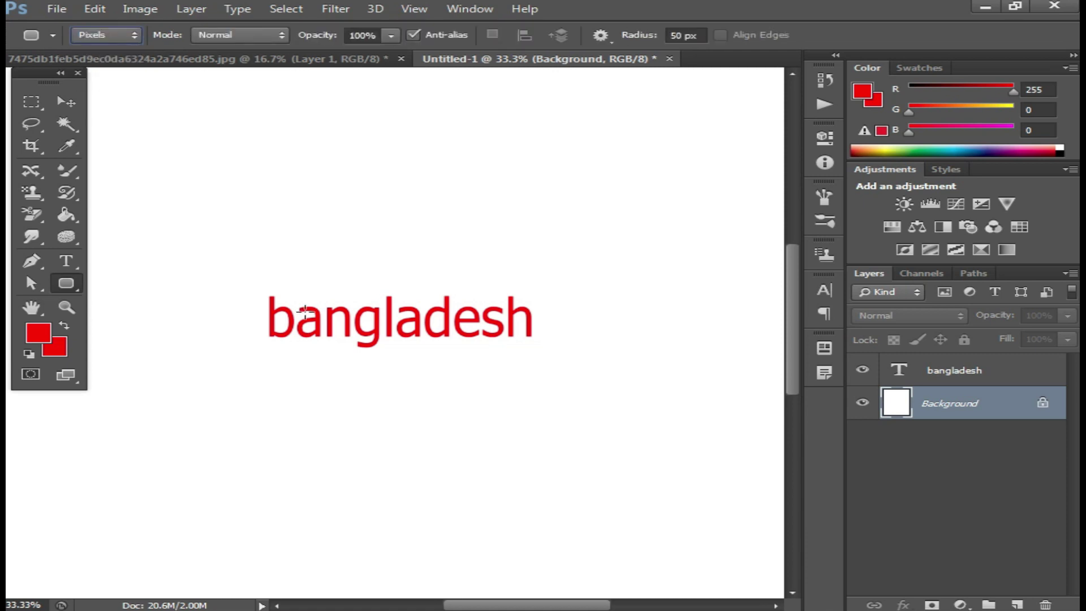
{"action": "left_click_drag", "start_coordinate": [242, 283], "coordinate": [597, 369]}
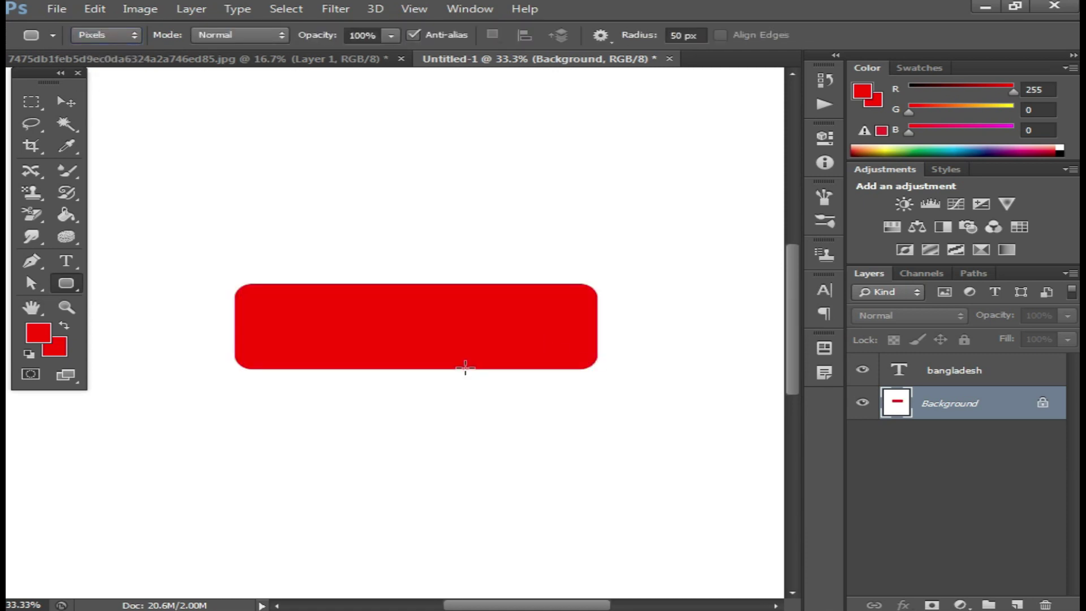
{"action": "key", "text": "ctrl+z"}
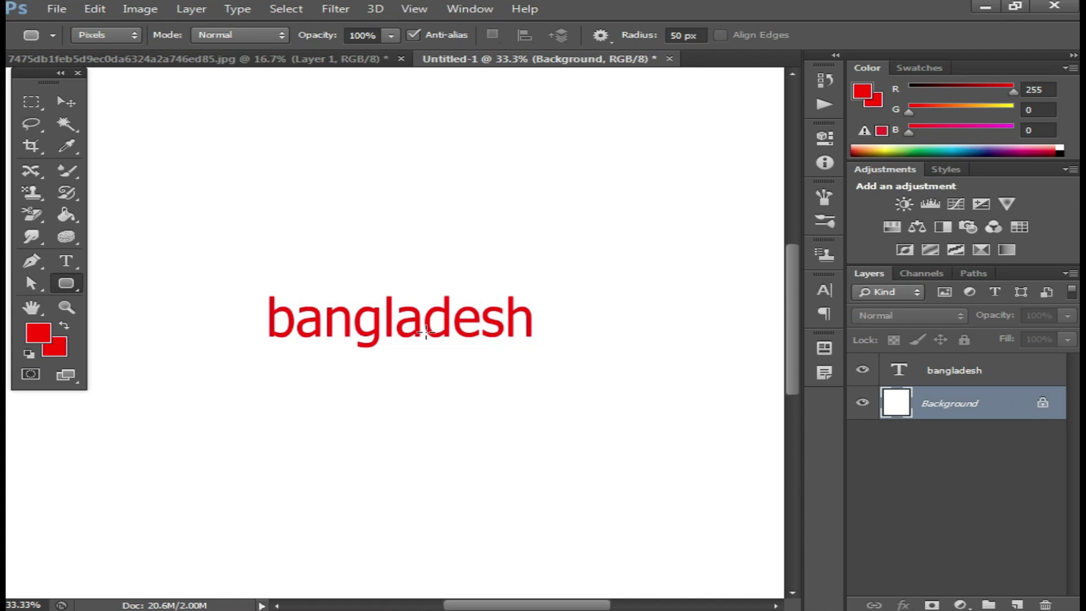
Set the background colour to yellow, then paint and undo another rounded rectangle.
{"action": "left_click", "coordinate": [55, 353]}
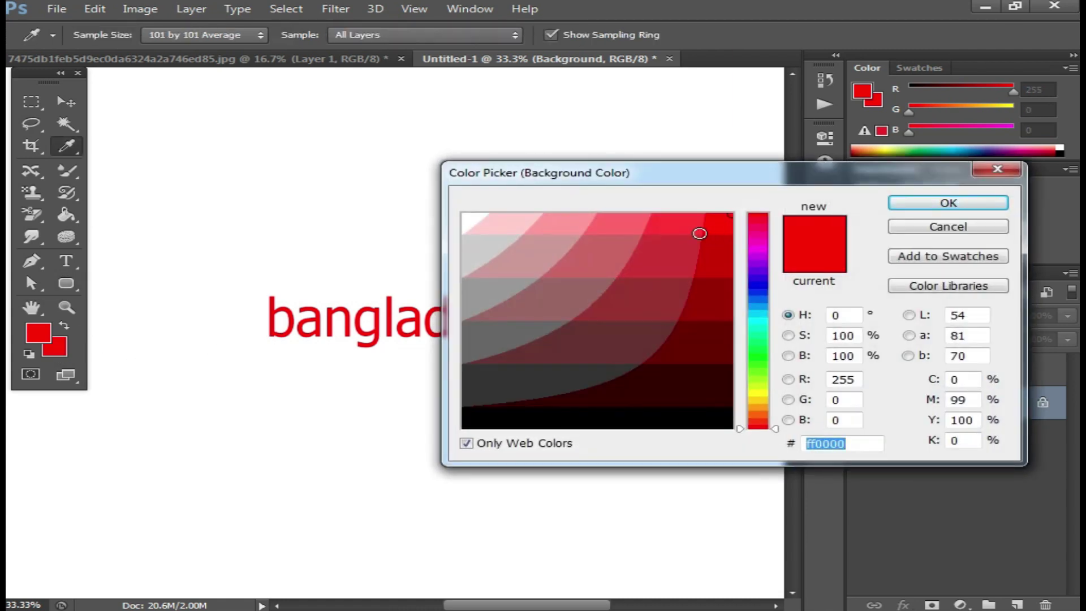
{"action": "left_click", "coordinate": [763, 399]}
{"action": "left_click", "coordinate": [893, 205]}
{"action": "mouse_move", "coordinate": [227, 279]}
{"action": "left_mouse_down"}
{"action": "mouse_move", "coordinate": [445, 371]}
{"action": "mouse_move", "coordinate": [557, 362]}
{"action": "left_mouse_up"}
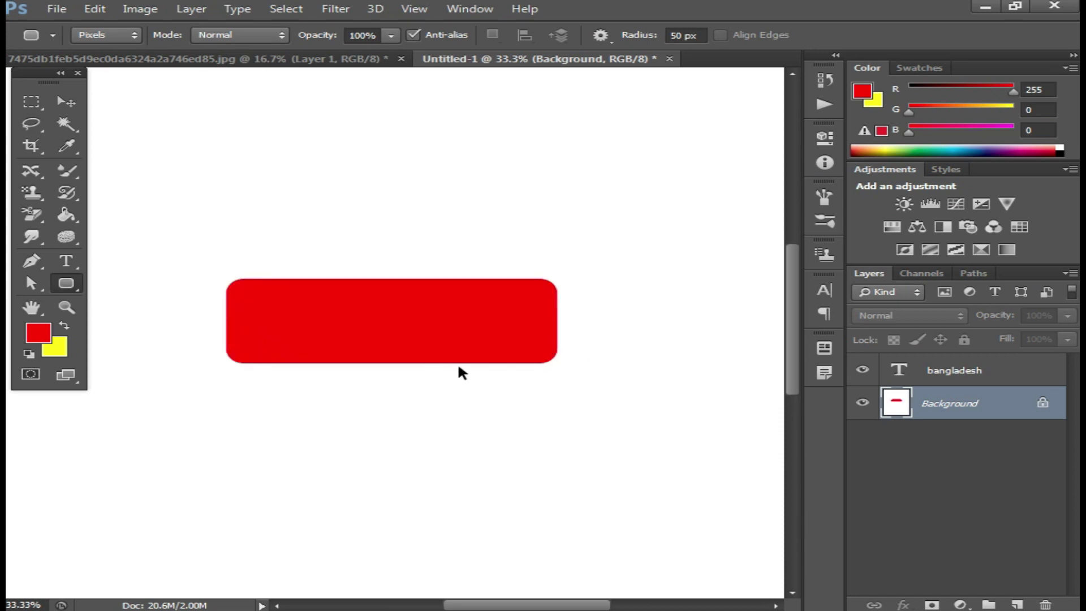
{"action": "key", "text": "ctrl+z"}
Set the foreground colour to yellow and paint a yellow rounded rectangle behind bangladesh.
{"action": "left_click", "coordinate": [44, 338]}
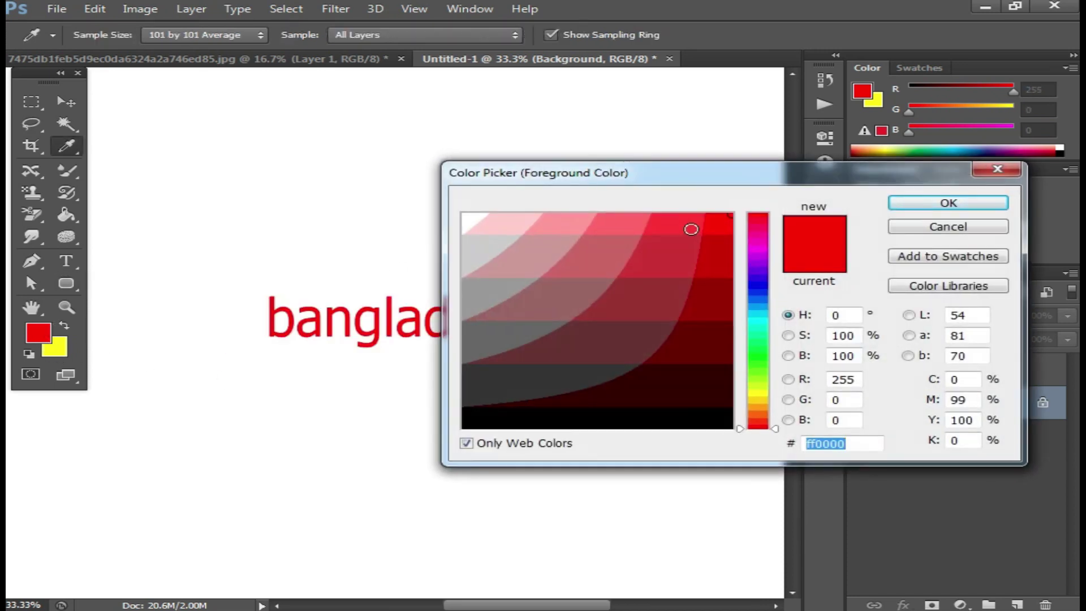
{"action": "left_click", "coordinate": [756, 392]}
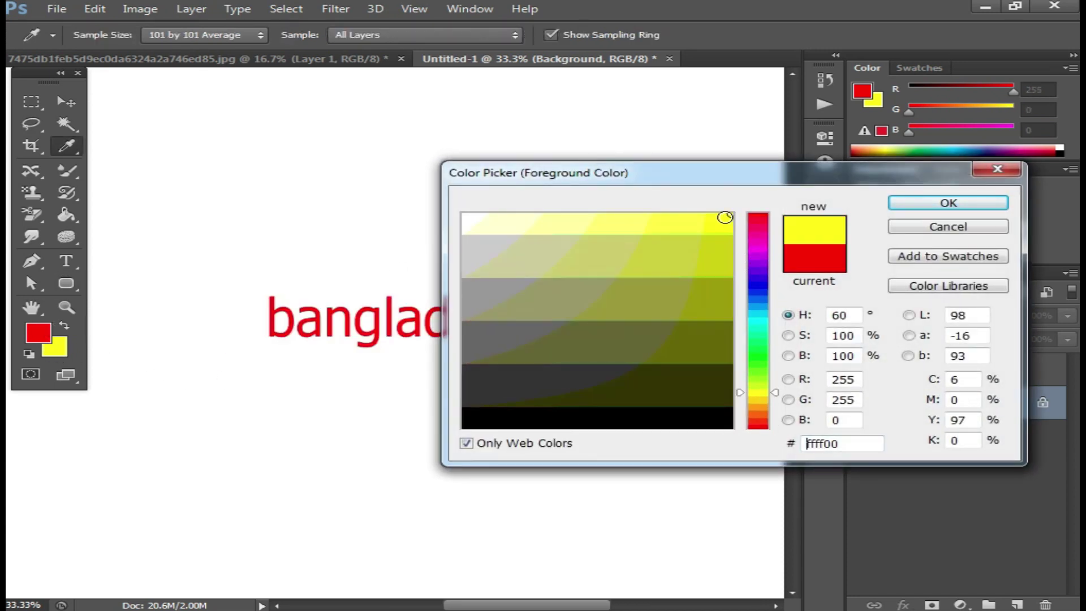
{"action": "left_click", "coordinate": [979, 210]}
{"action": "left_click_drag", "start_coordinate": [245, 274], "coordinate": [558, 356]}
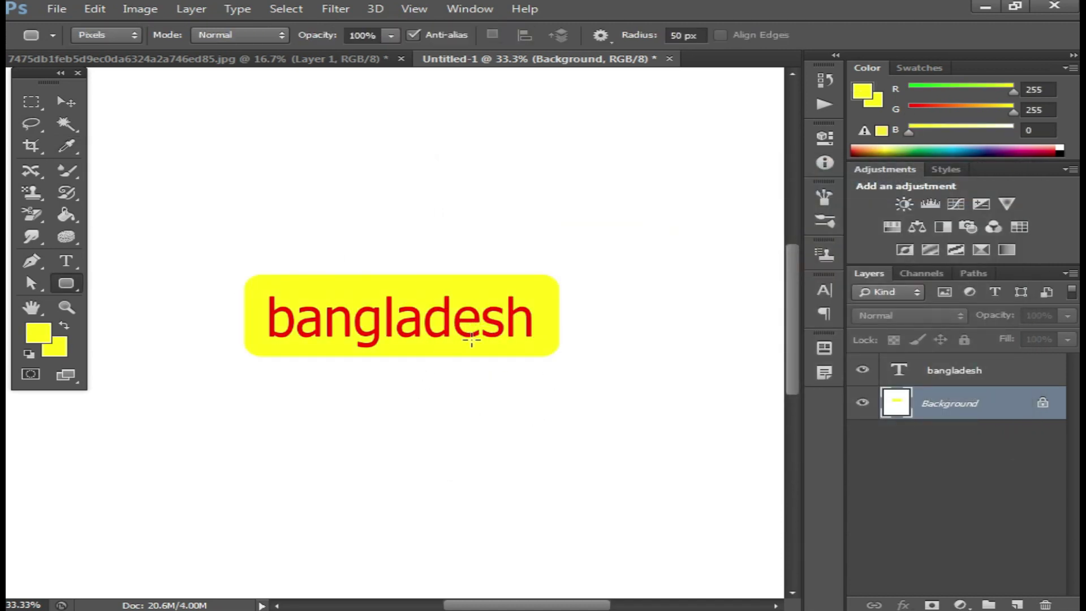
Set the corner radius to 100 px and undo the yellow rounded rectangle.
{"action": "left_click", "coordinate": [684, 38]}
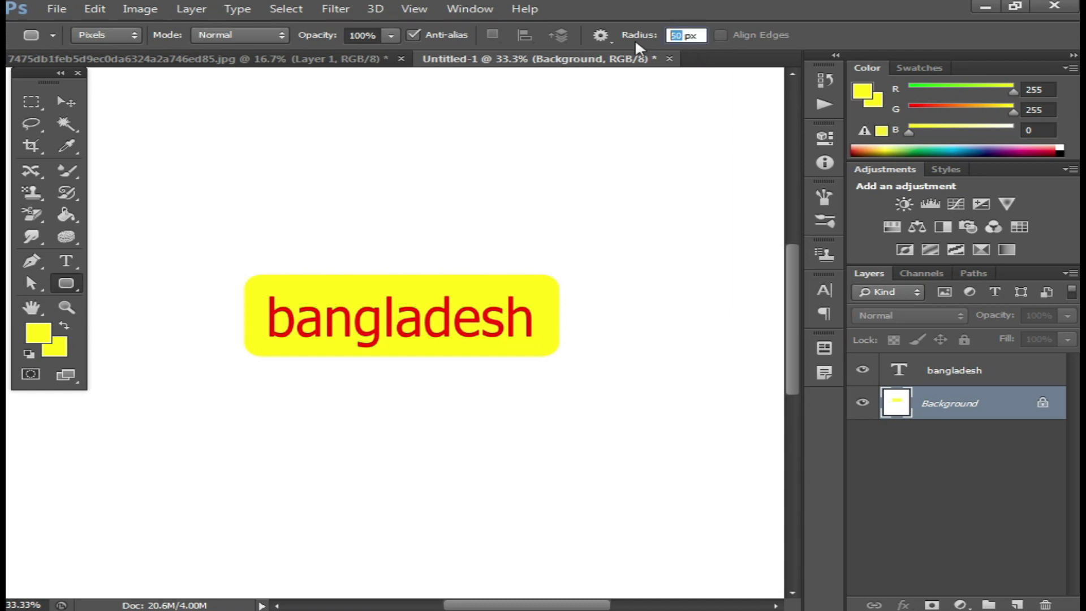
{"action": "type", "text": "100"}
{"action": "left_click", "coordinate": [494, 387]}
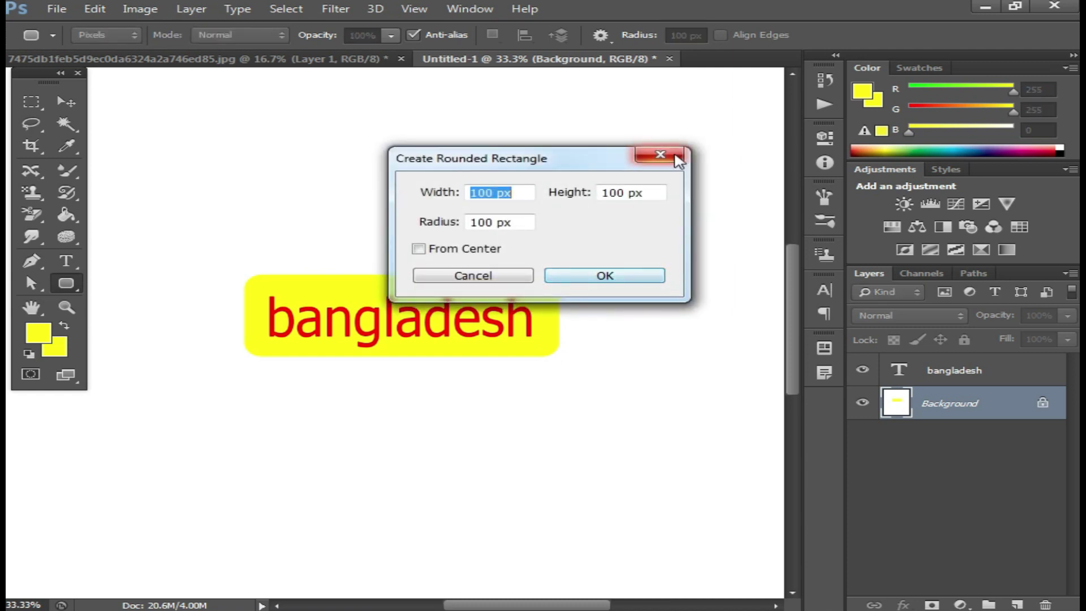
{"action": "left_click", "coordinate": [656, 150]}
{"action": "key", "text": "ctrl+z"}
Draw and undo several trial rounded rectangles until only the red text remains.
{"action": "left_click_drag", "start_coordinate": [240, 275], "coordinate": [566, 356]}
{"action": "key", "text": "ctrl+z"}
{"action": "left_click_drag", "start_coordinate": [204, 388], "coordinate": [470, 432]}
{"action": "key", "text": "Escape"}
{"action": "left_click_drag", "start_coordinate": [606, 456], "coordinate": [613, 451]}
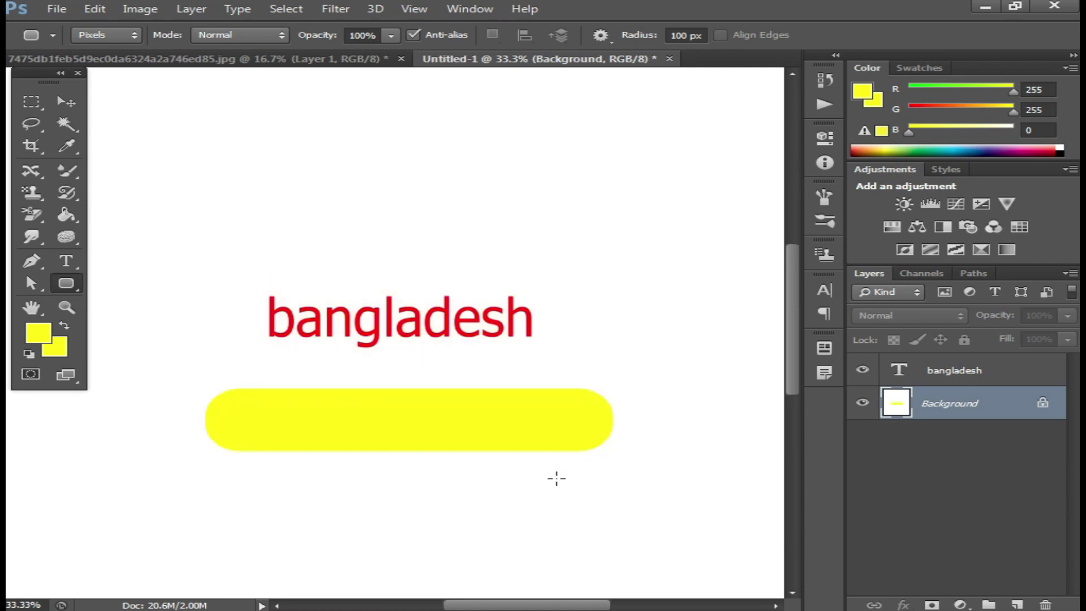
{"action": "key", "text": "ctrl+z"}
{"action": "mouse_move", "coordinate": [214, 273]}
{"action": "left_mouse_down"}
{"action": "mouse_move", "coordinate": [439, 353]}
{"action": "mouse_move", "coordinate": [577, 365]}
{"action": "left_mouse_up"}
{"action": "key", "text": "ctrl+z"}
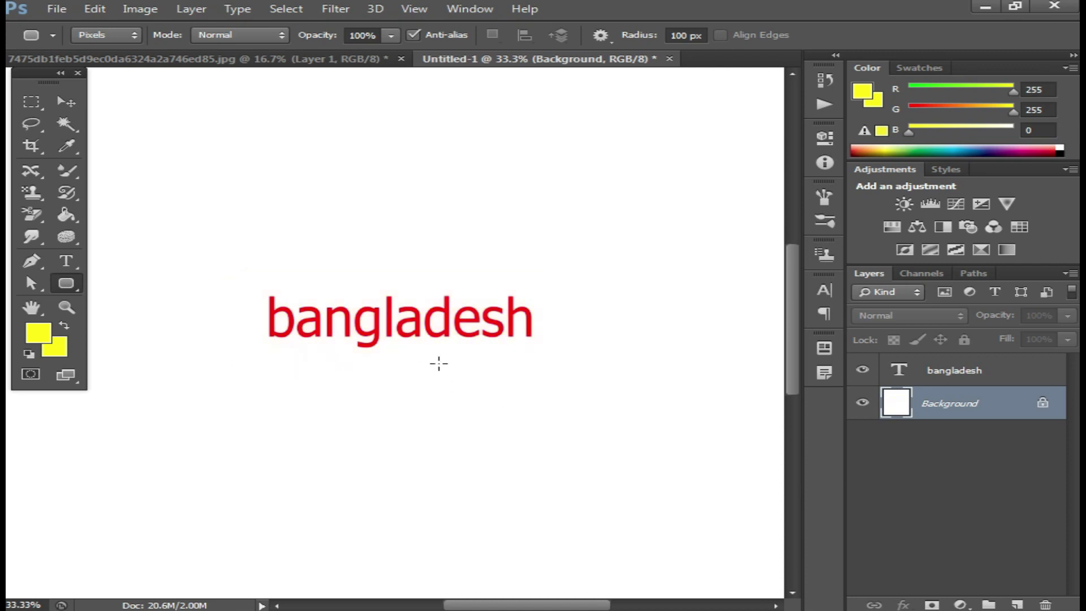
Switch to the Ellipse Tool, sample white as the colour, and draw trial white ellipses.
{"action": "right_click", "coordinate": [62, 282]}
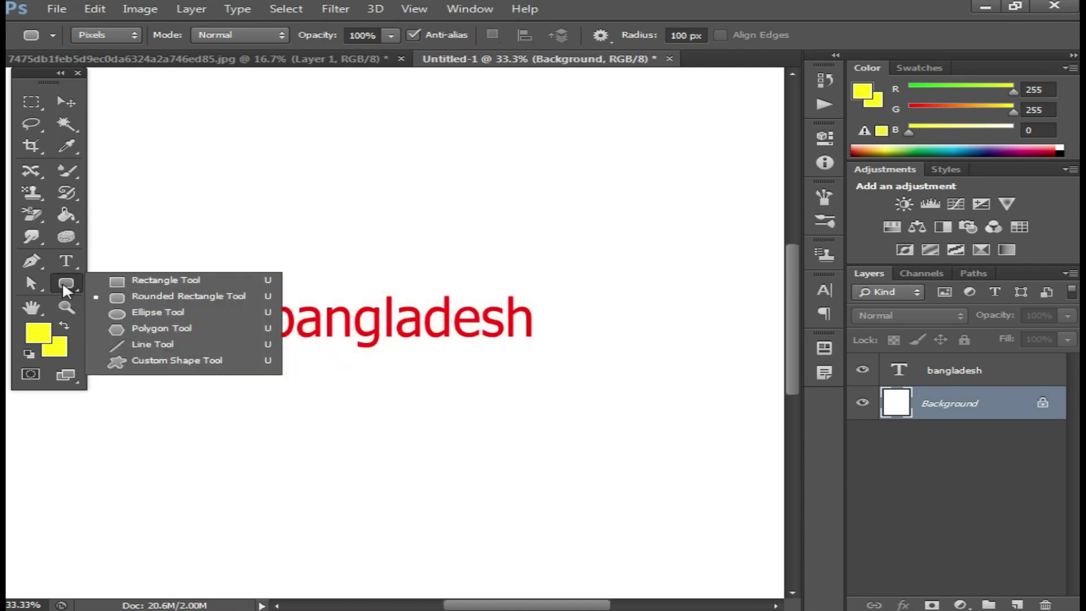
{"action": "left_click", "coordinate": [185, 311]}
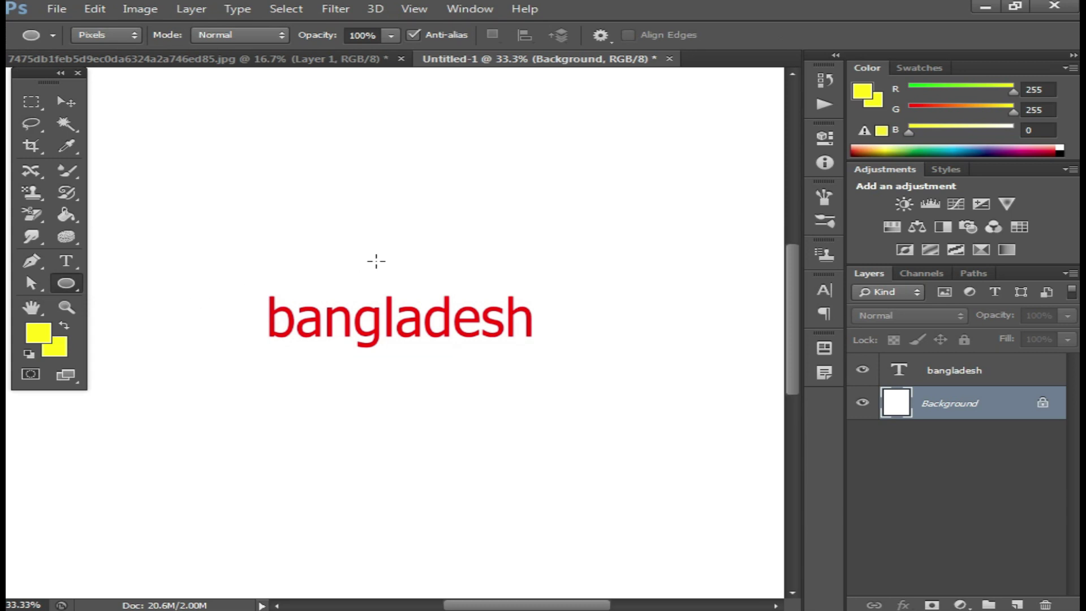
{"action": "left_click", "coordinate": [558, 253], "text": "alt"}
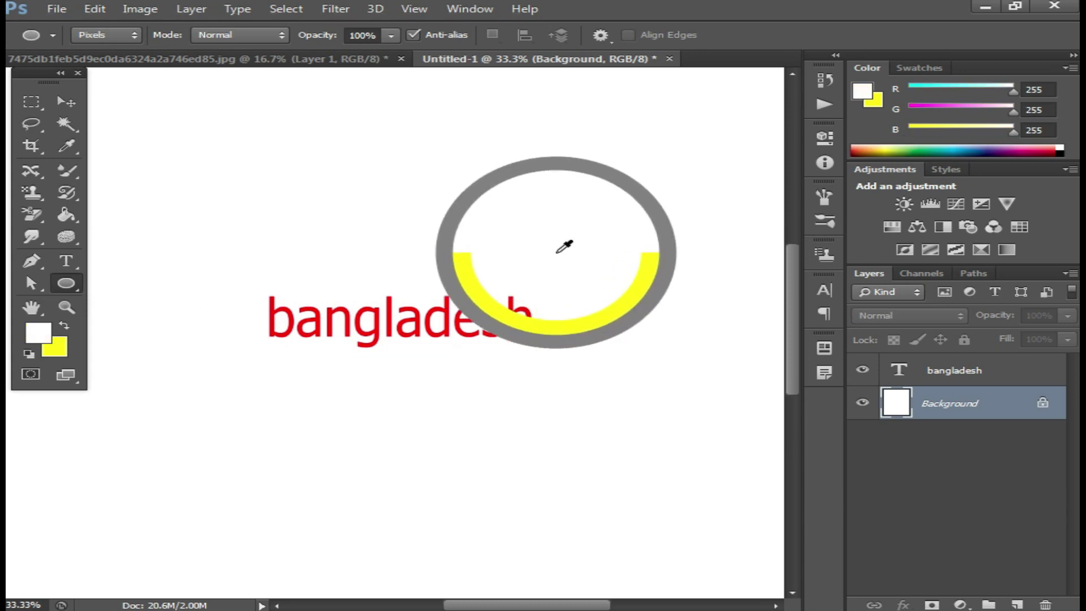
{"action": "left_click_drag", "start_coordinate": [384, 194], "coordinate": [686, 437]}
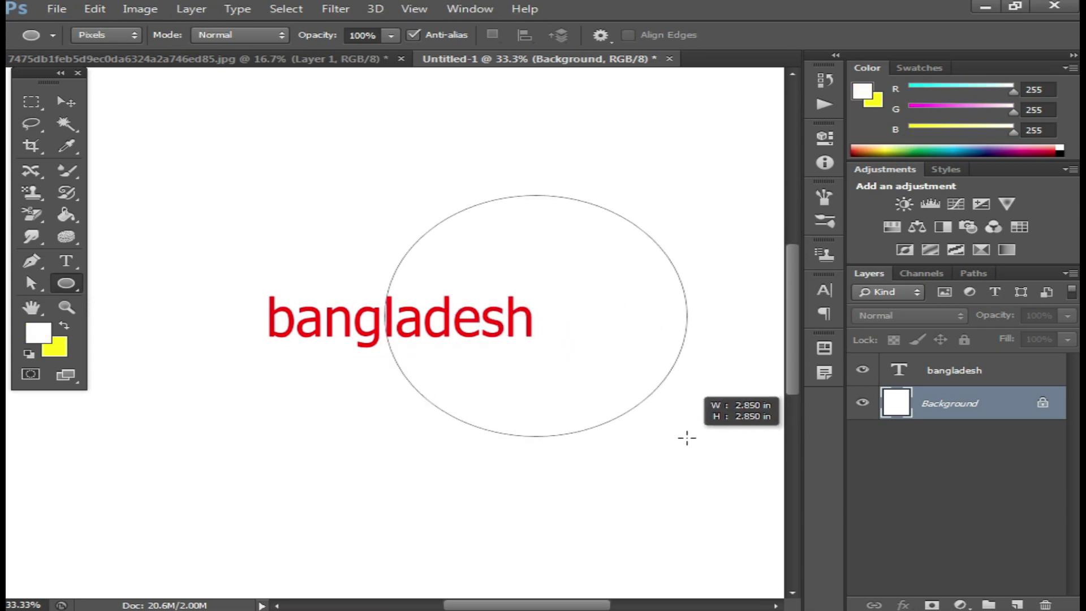
{"action": "left_click_drag", "start_coordinate": [686, 437], "coordinate": [780, 417]}
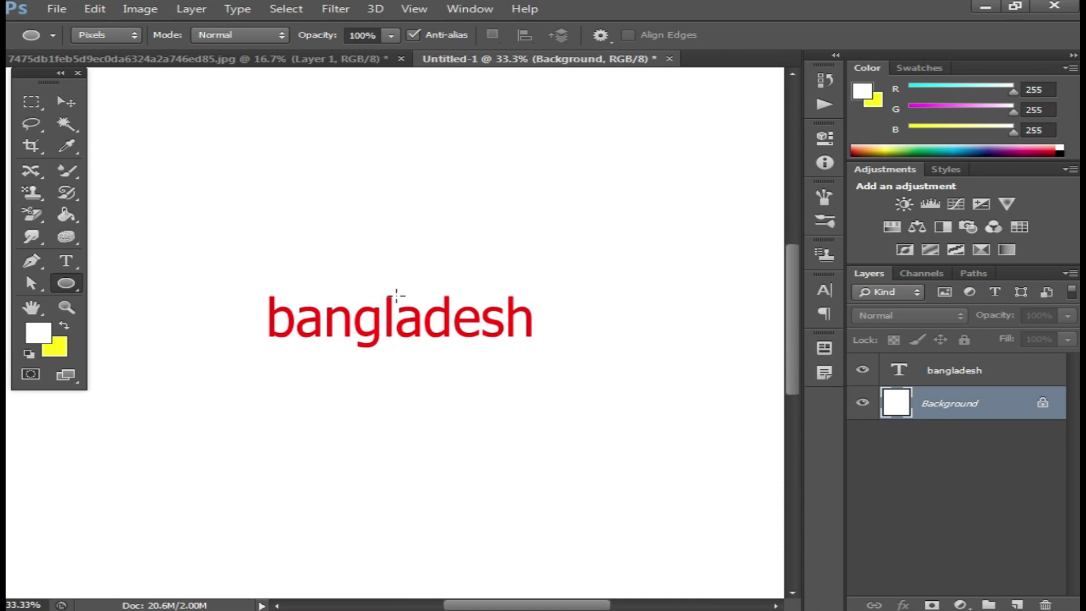
{"action": "left_click_drag", "start_coordinate": [186, 162], "coordinate": [575, 407]}
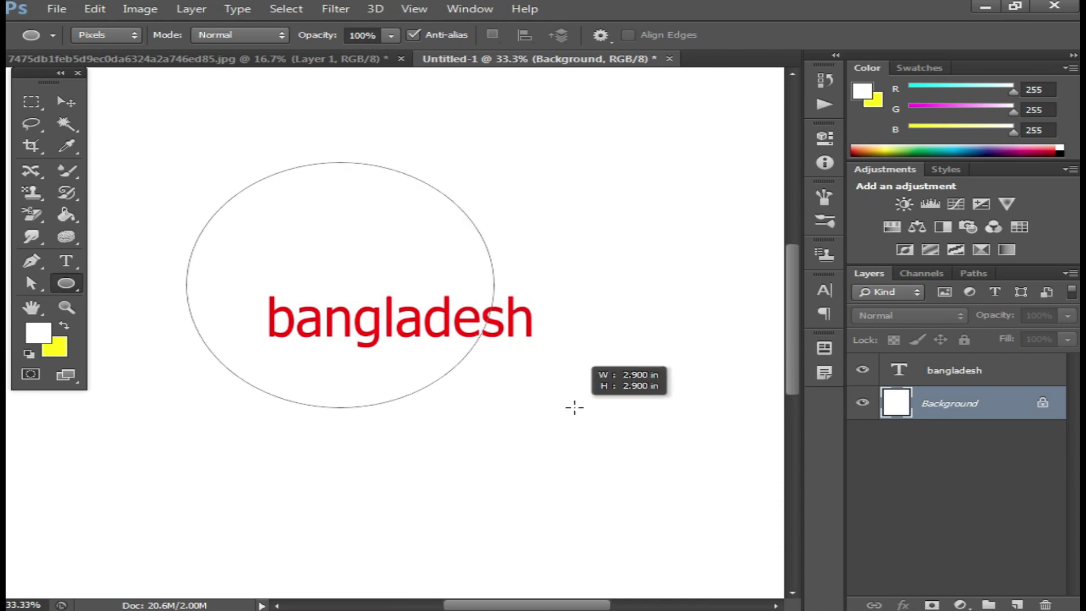
Switch to Path mode, draw an ellipse path around bangladesh, and undo it.
{"action": "left_click", "coordinate": [130, 34]}
{"action": "left_click", "coordinate": [96, 67]}
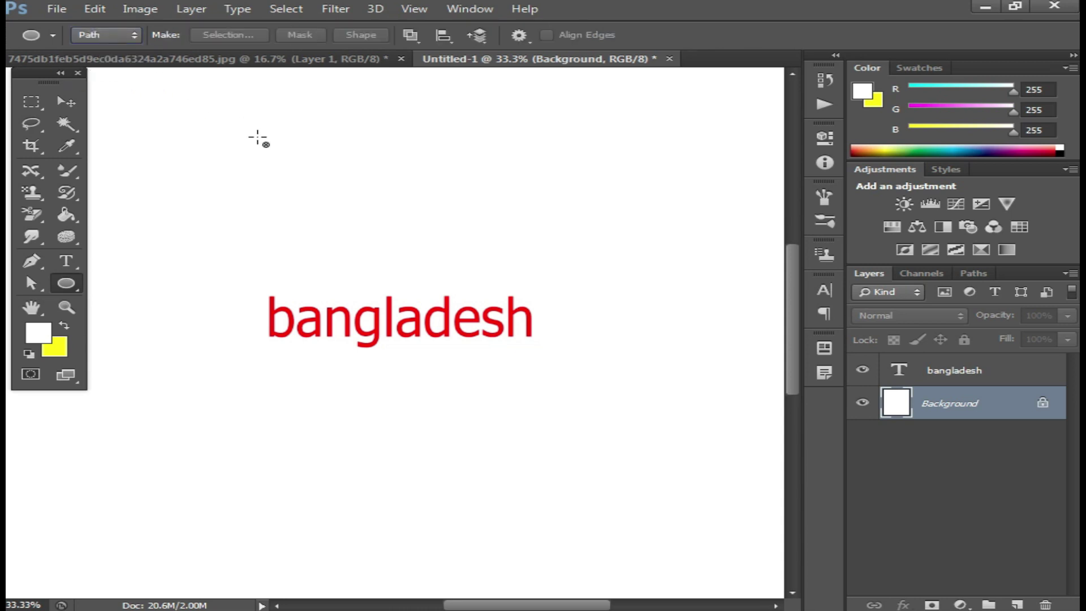
{"action": "left_click", "coordinate": [255, 137]}
{"action": "key", "text": "Escape"}
{"action": "left_click_drag", "start_coordinate": [263, 197], "coordinate": [514, 399]}
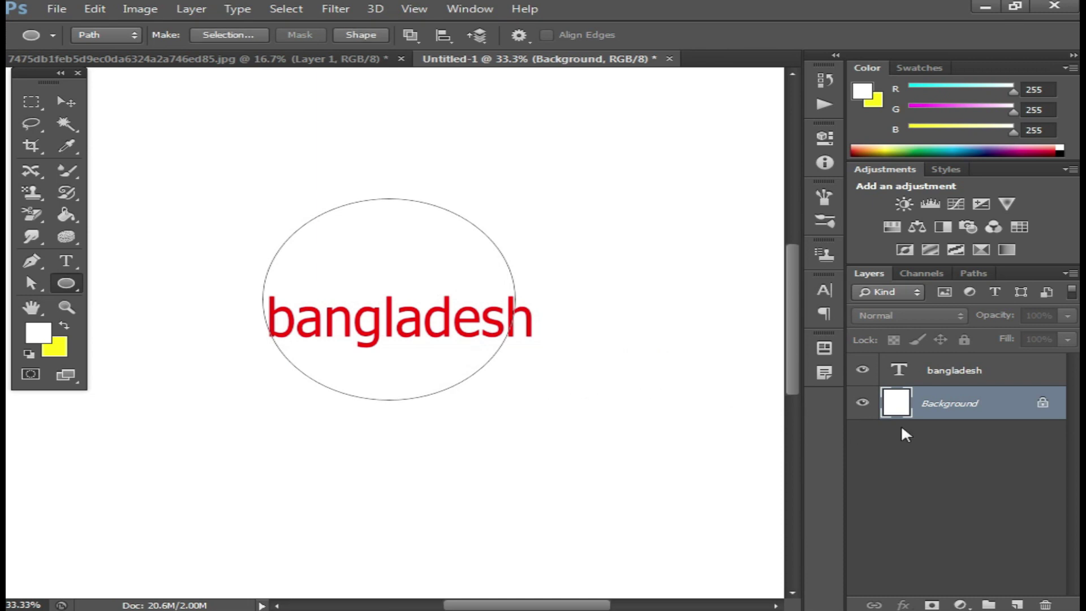
{"action": "key", "text": "ctrl+z"}
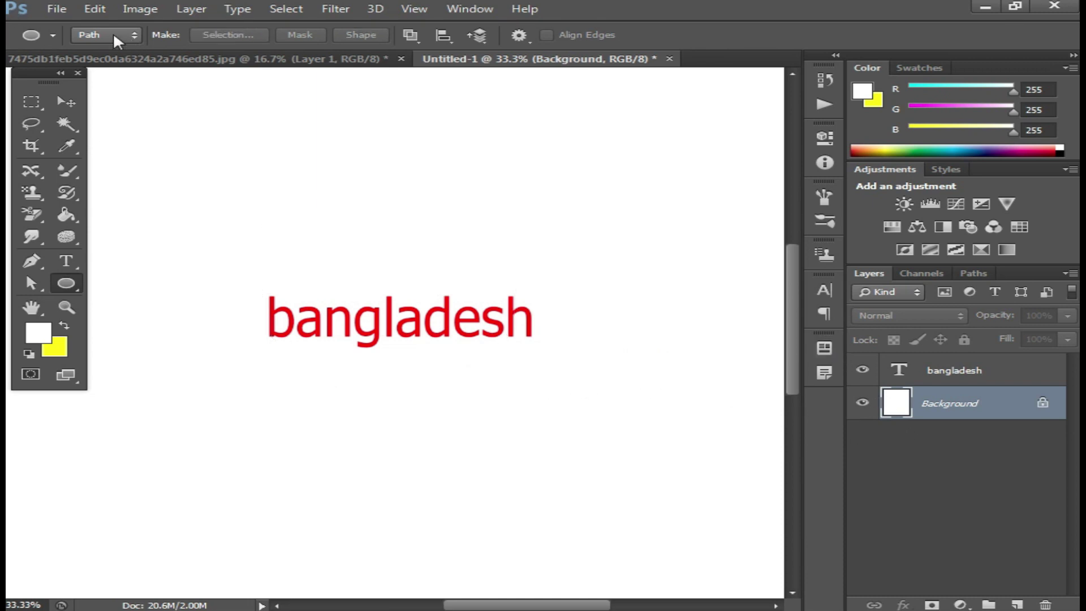
Return to Pixels mode and draw white ellipses around the bangladesh text.
{"action": "left_click", "coordinate": [114, 35]}
{"action": "left_click", "coordinate": [108, 78]}
{"action": "left_click_drag", "start_coordinate": [253, 205], "coordinate": [581, 431]}
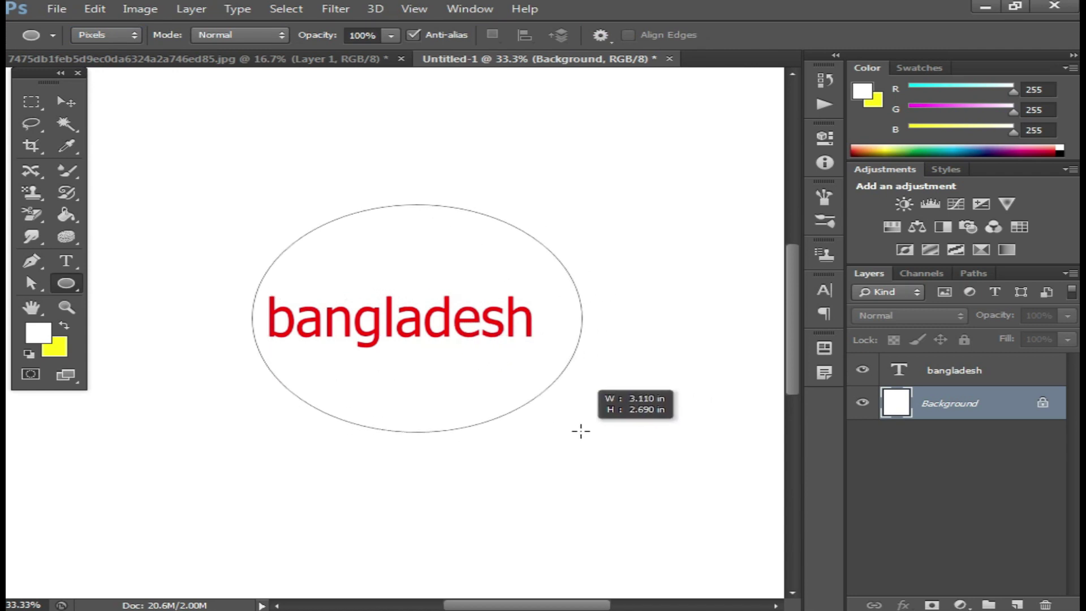
{"action": "left_click_drag", "start_coordinate": [581, 431], "coordinate": [524, 404]}
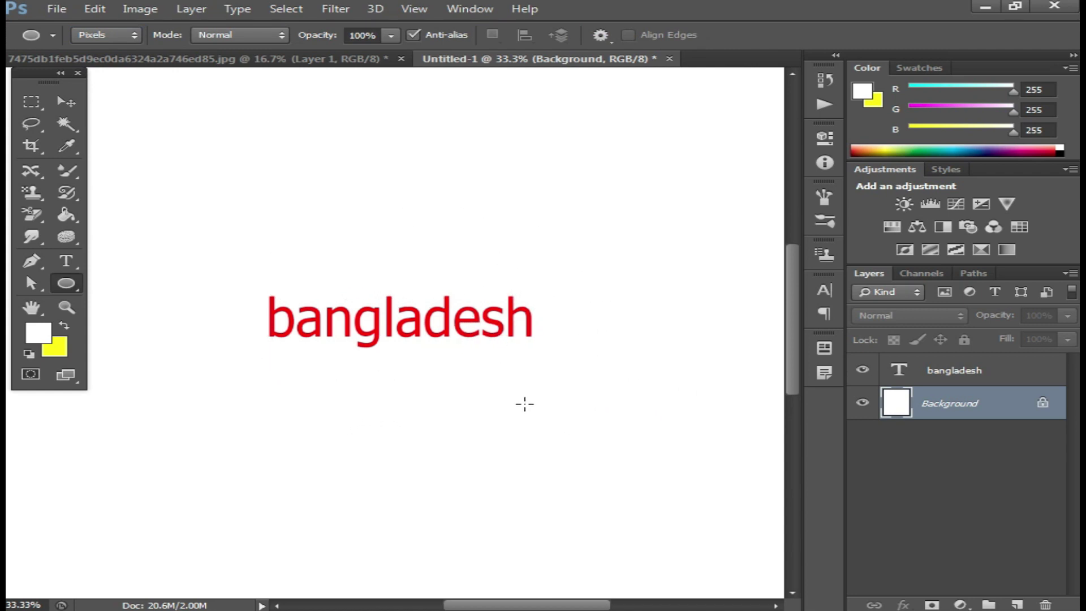
{"action": "mouse_move", "coordinate": [215, 213]}
{"action": "left_mouse_down"}
{"action": "mouse_move", "coordinate": [504, 416]}
{"action": "mouse_move", "coordinate": [427, 305]}
{"action": "left_mouse_up"}
Switch to the Polygon Tool and draw two trial white polygons.
{"action": "right_click", "coordinate": [73, 282]}
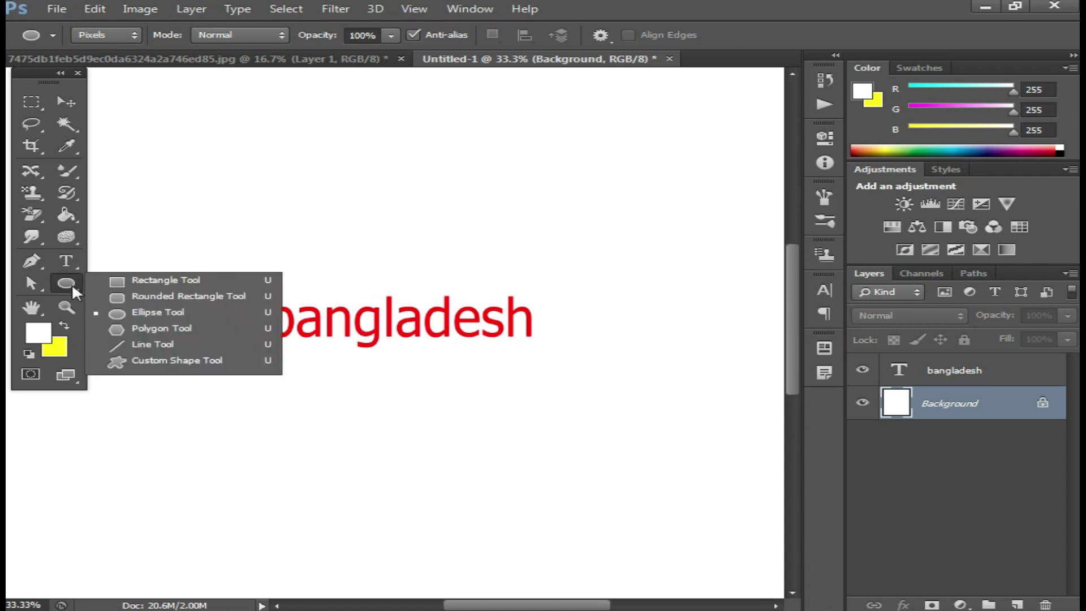
{"action": "left_click", "coordinate": [162, 328]}
{"action": "left_click_drag", "start_coordinate": [391, 380], "coordinate": [383, 415]}
{"action": "left_click_drag", "start_coordinate": [274, 192], "coordinate": [365, 244]}
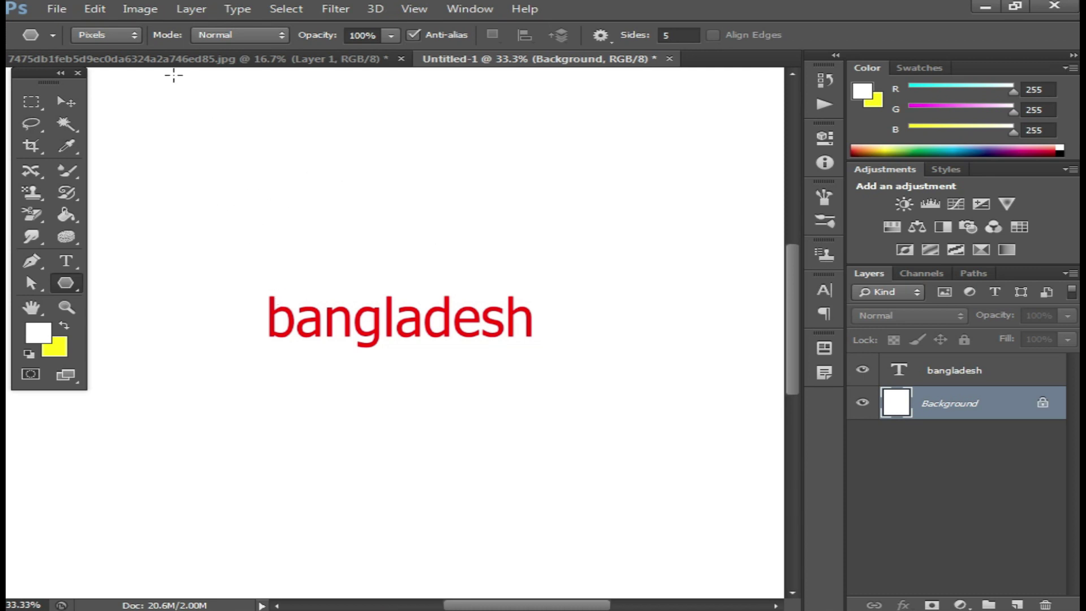
Switch to Shape mode, draw magenta pentagons around the text, and undo them.
{"action": "left_click", "coordinate": [126, 34]}
{"action": "left_click_drag", "start_coordinate": [307, 192], "coordinate": [467, 288]}
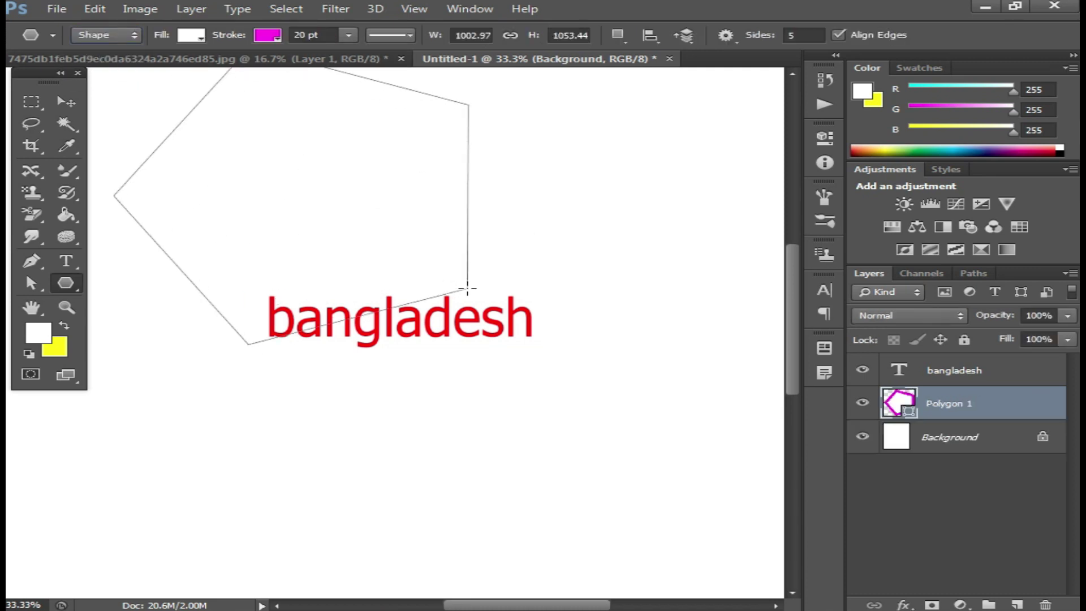
{"action": "left_click_drag", "start_coordinate": [287, 381], "coordinate": [435, 429]}
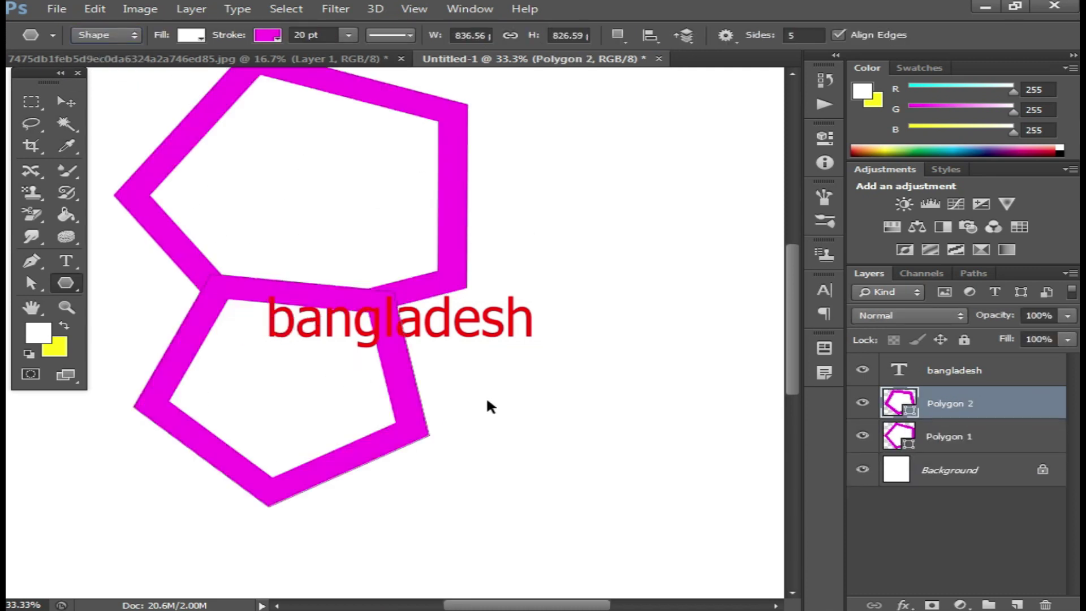
{"action": "key", "text": "ctrl+alt+z"}
{"action": "key", "text": "ctrl+alt+z"}
{"action": "left_click_drag", "start_coordinate": [360, 390], "coordinate": [481, 451]}
{"action": "key", "text": "ctrl+alt+z"}
Switch to Path mode, draw four pentagon paths, and undo the last one.
{"action": "left_click", "coordinate": [134, 35]}
{"action": "left_click", "coordinate": [99, 53]}
{"action": "left_click_drag", "start_coordinate": [396, 245], "coordinate": [512, 303]}
{"action": "left_click_drag", "start_coordinate": [297, 396], "coordinate": [482, 461]}
{"action": "left_click_drag", "start_coordinate": [560, 376], "coordinate": [613, 425]}
{"action": "left_click_drag", "start_coordinate": [611, 257], "coordinate": [560, 310]}
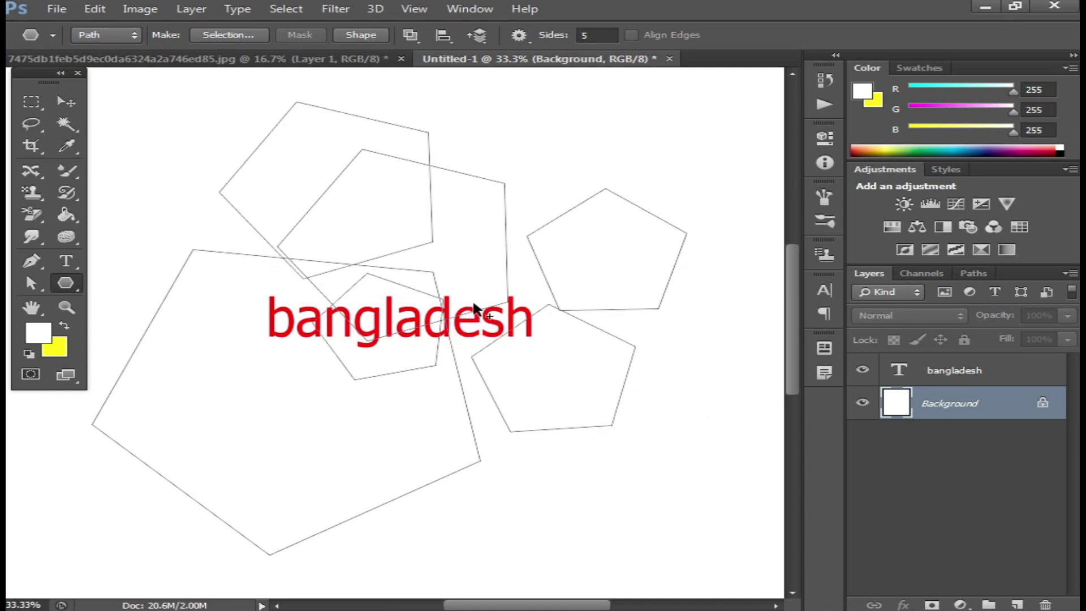
{"action": "key", "text": "ctrl+alt+z"}
{"action": "key", "text": "ctrl+alt+z"}
{"action": "key", "text": "ctrl+alt+z"}
{"action": "key", "text": "ctrl+alt+z"}
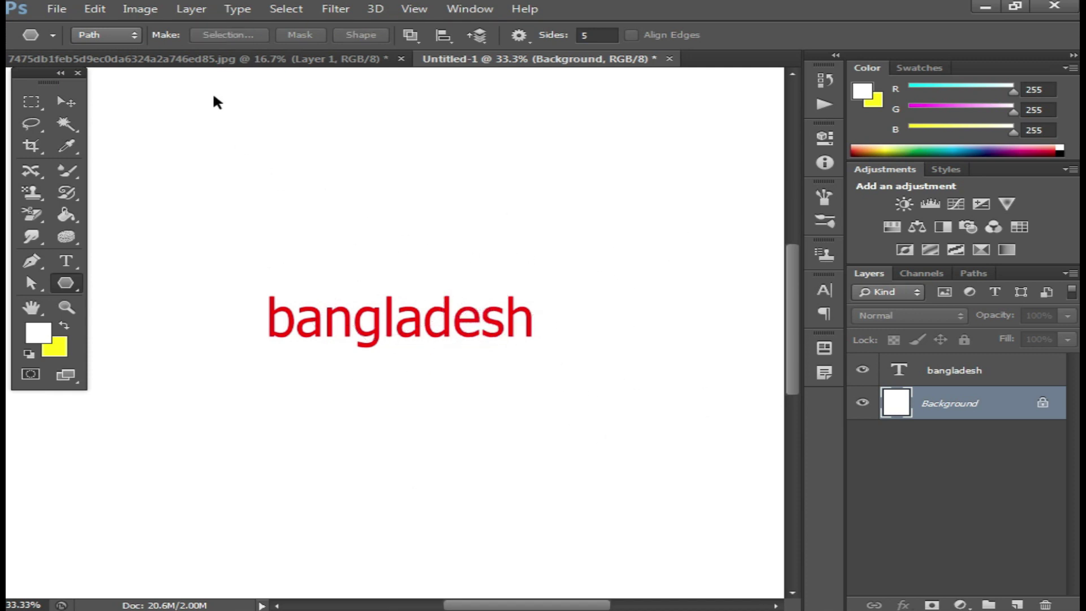
Switch to the Line Tool; draw a long line under the text and a diagonal above.
{"action": "right_click", "coordinate": [65, 286]}
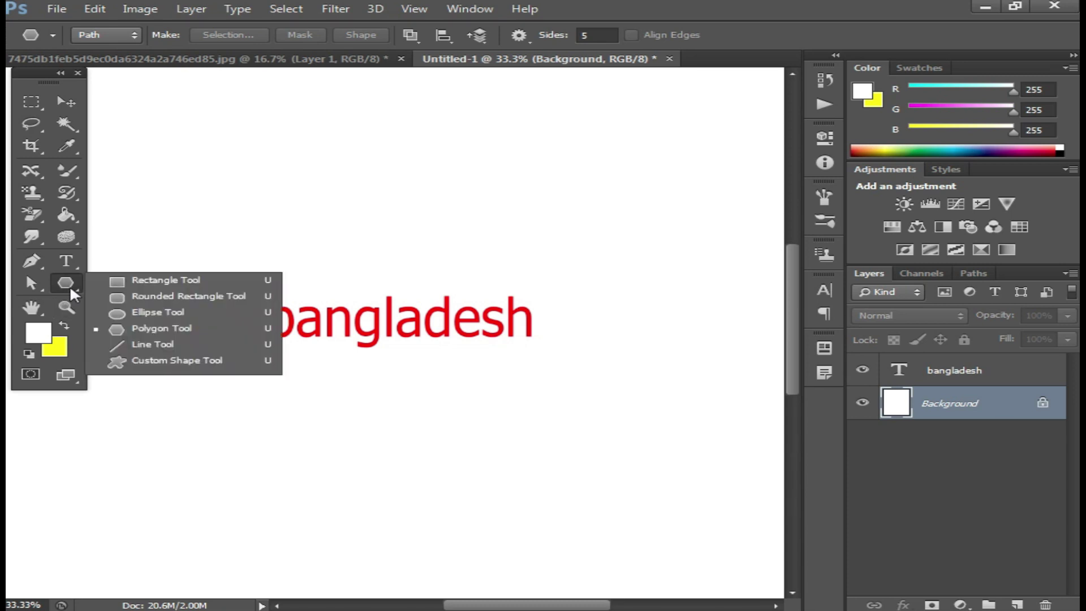
{"action": "left_click", "coordinate": [139, 348]}
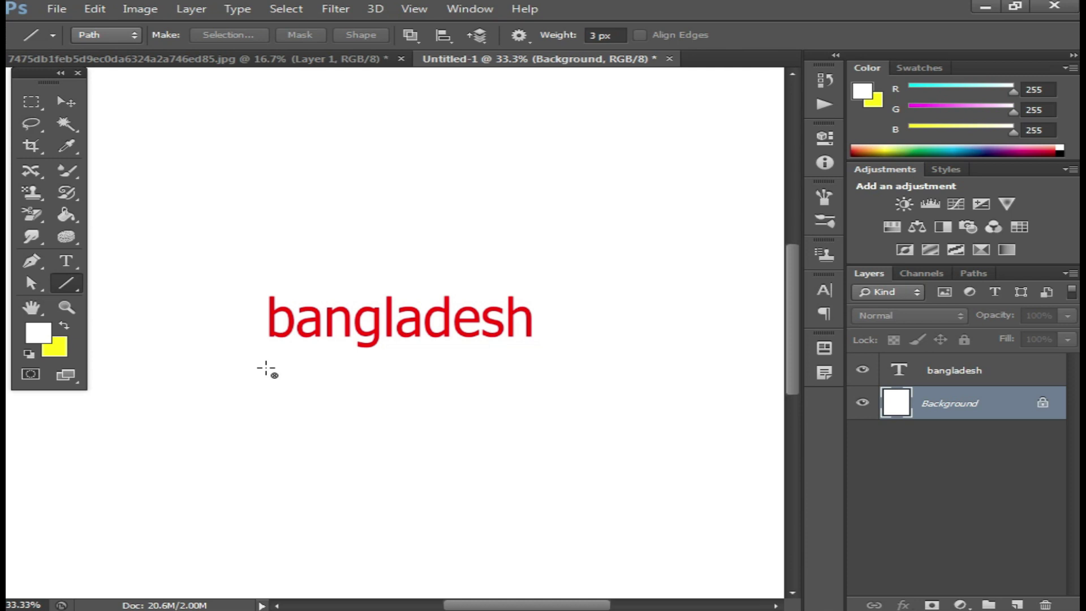
{"action": "left_click_drag", "start_coordinate": [222, 364], "coordinate": [622, 386]}
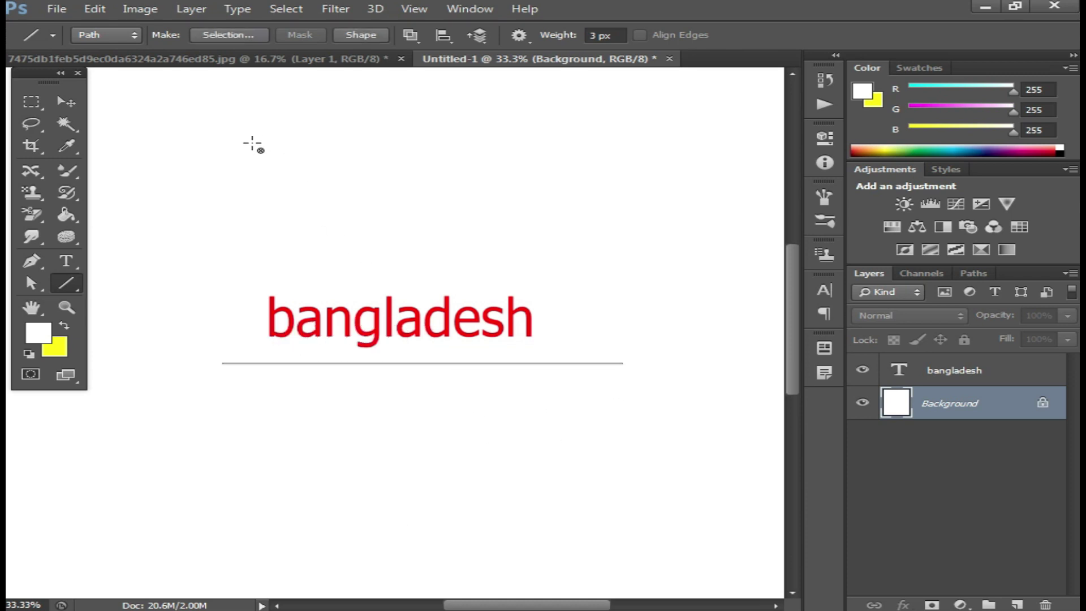
{"action": "mouse_move", "coordinate": [230, 132]}
{"action": "left_mouse_down"}
{"action": "mouse_move", "coordinate": [552, 131]}
{"action": "mouse_move", "coordinate": [560, 239]}
{"action": "mouse_move", "coordinate": [220, 235]}
{"action": "mouse_move", "coordinate": [220, 130]}
{"action": "mouse_move", "coordinate": [234, 129]}
{"action": "mouse_move", "coordinate": [554, 236]}
{"action": "left_mouse_up"}
Add two vertical and two horizontal lines across the box area above the text.
{"action": "left_click_drag", "start_coordinate": [431, 131], "coordinate": [392, 225]}
{"action": "left_click_drag", "start_coordinate": [284, 130], "coordinate": [284, 235]}
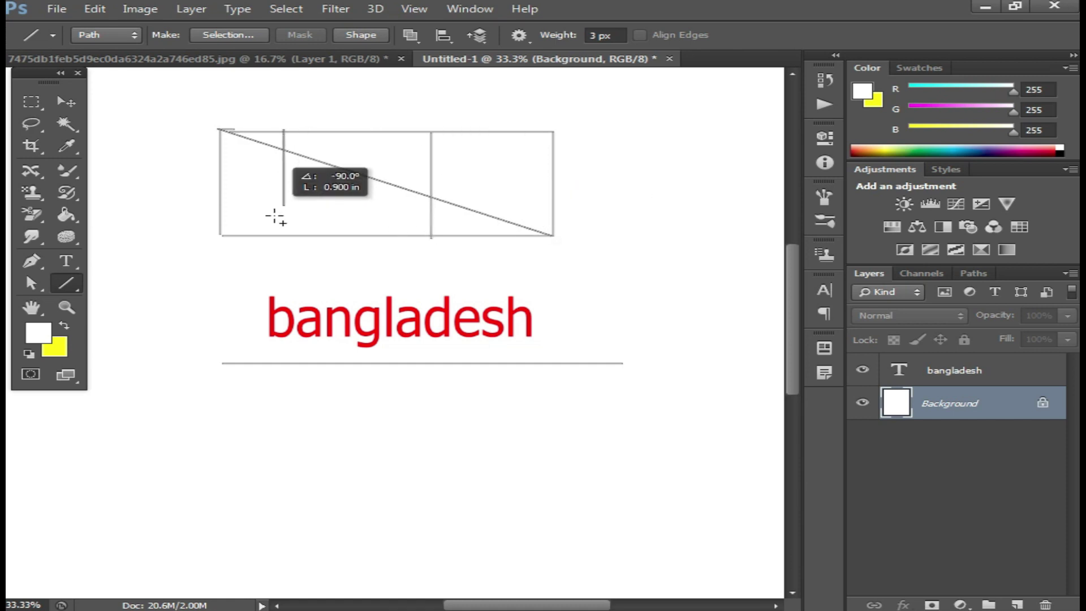
{"action": "left_click_drag", "start_coordinate": [209, 185], "coordinate": [555, 192]}
{"action": "left_click_drag", "start_coordinate": [220, 212], "coordinate": [548, 221]}
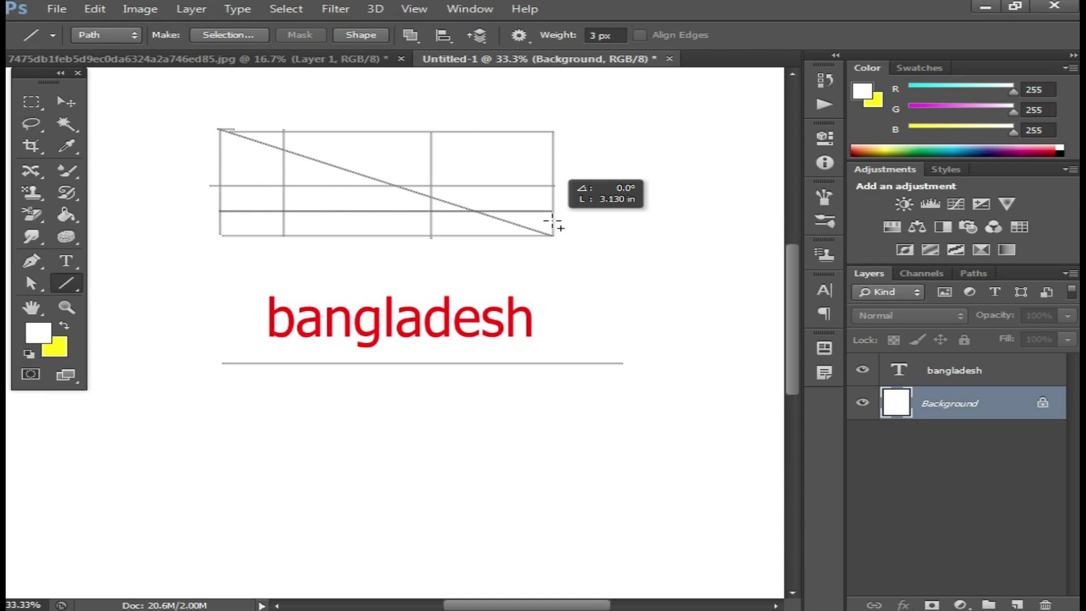
{"action": "left_click_drag", "start_coordinate": [548, 221], "coordinate": [549, 221]}
Add a top horizontal line and five more vertical lines to complete the grid.
{"action": "left_click_drag", "start_coordinate": [219, 156], "coordinate": [553, 155]}
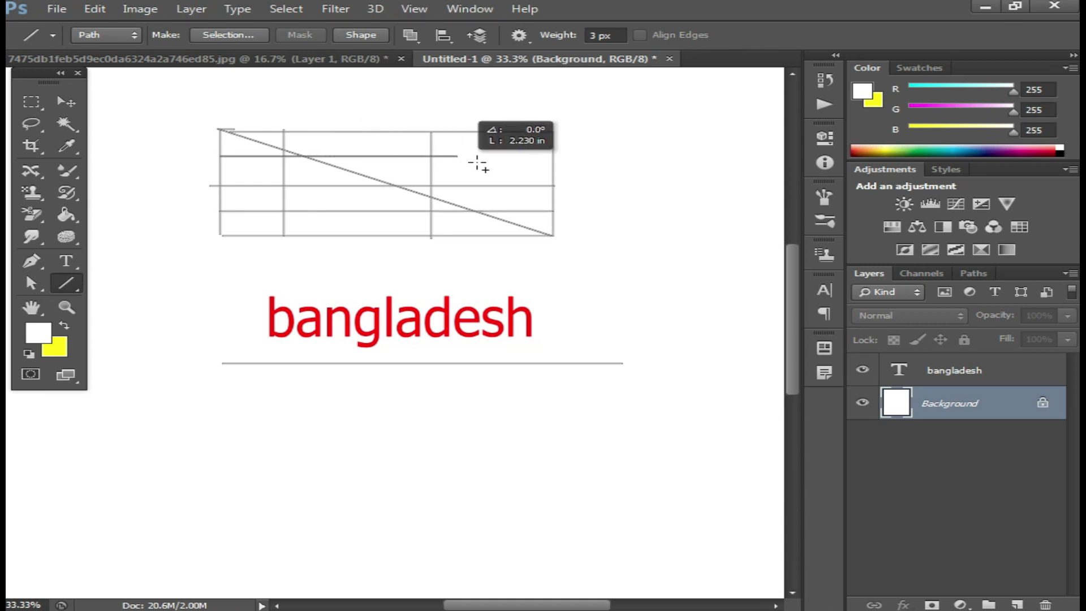
{"action": "left_click_drag", "start_coordinate": [495, 128], "coordinate": [495, 231]}
{"action": "left_click_drag", "start_coordinate": [357, 133], "coordinate": [357, 236]}
{"action": "left_click_drag", "start_coordinate": [313, 131], "coordinate": [317, 235]}
{"action": "left_click_drag", "start_coordinate": [393, 130], "coordinate": [393, 237]}
{"action": "left_click_drag", "start_coordinate": [459, 132], "coordinate": [459, 237]}
{"action": "left_click_drag", "start_coordinate": [520, 130], "coordinate": [520, 237]}
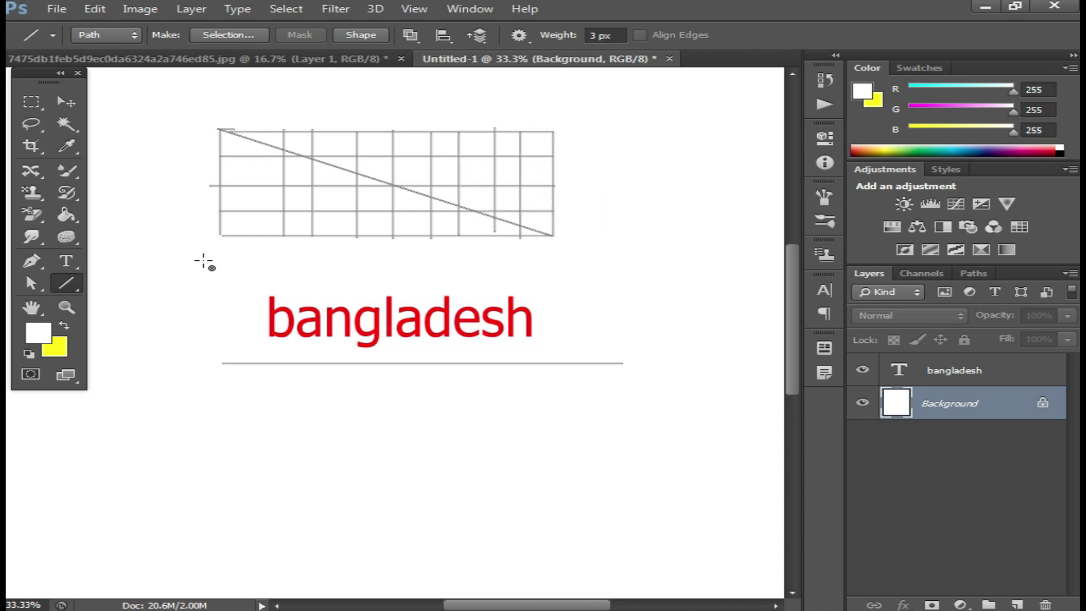
Switch to the Custom Shape Tool and enlarge the shape picker to show all shapes.
{"action": "right_click", "coordinate": [67, 285]}
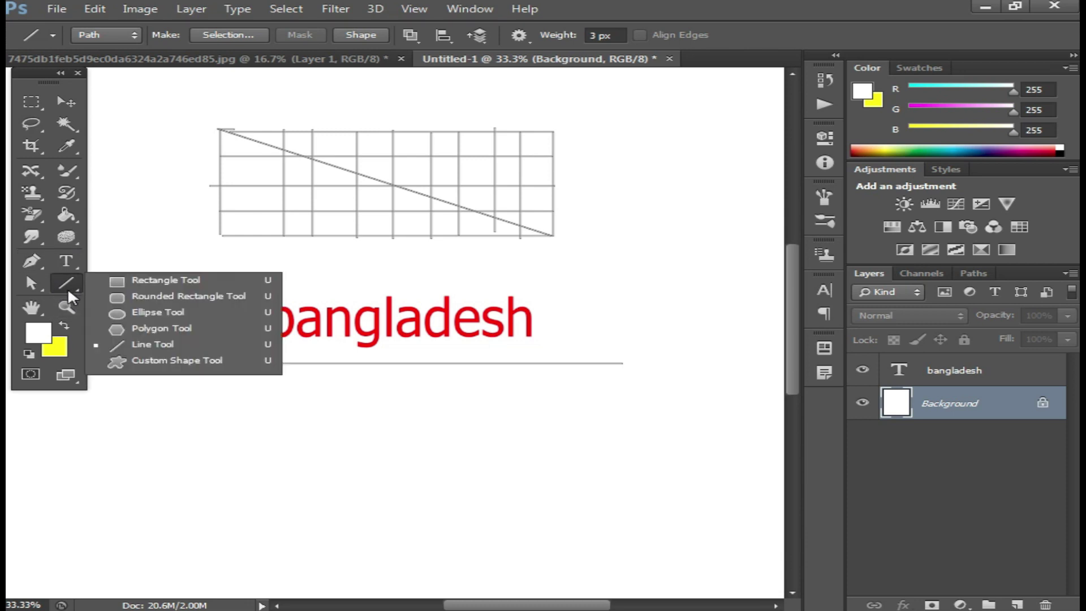
{"action": "left_click", "coordinate": [192, 372]}
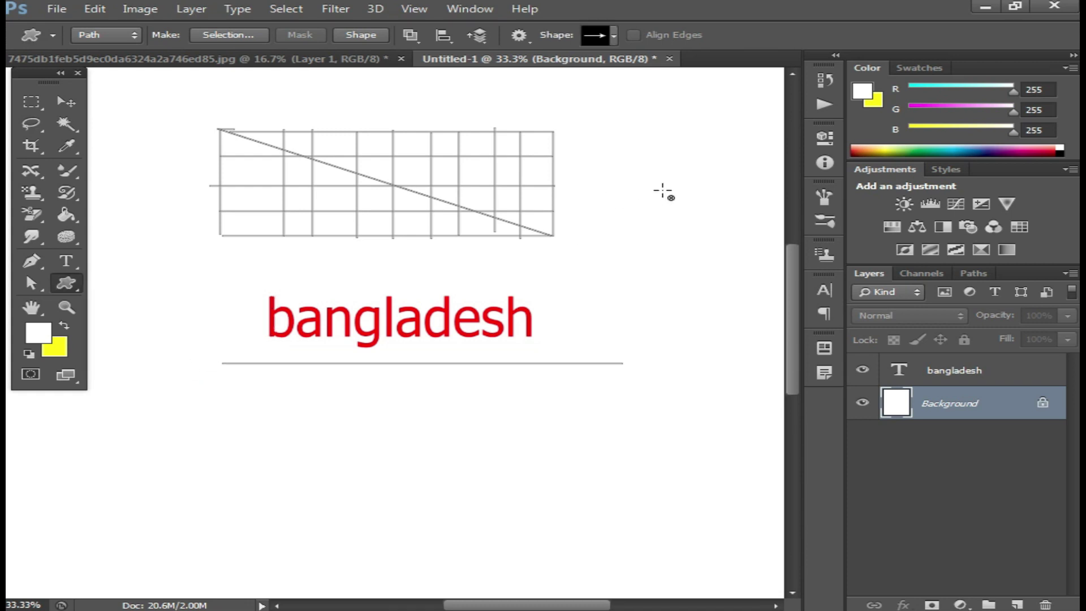
{"action": "left_click", "coordinate": [614, 37]}
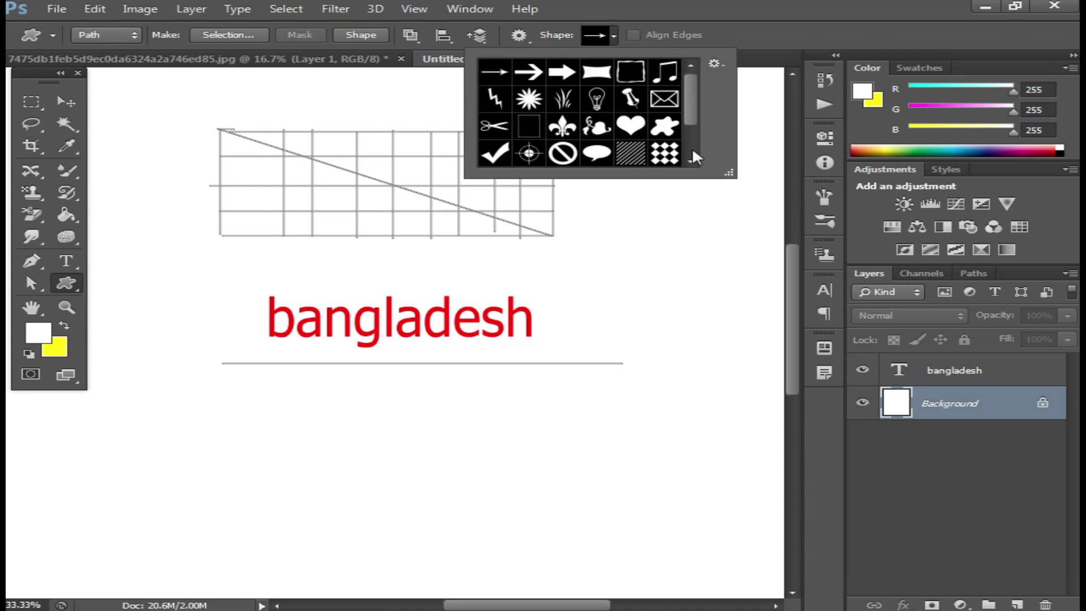
{"action": "left_click_drag", "start_coordinate": [731, 175], "coordinate": [904, 337]}
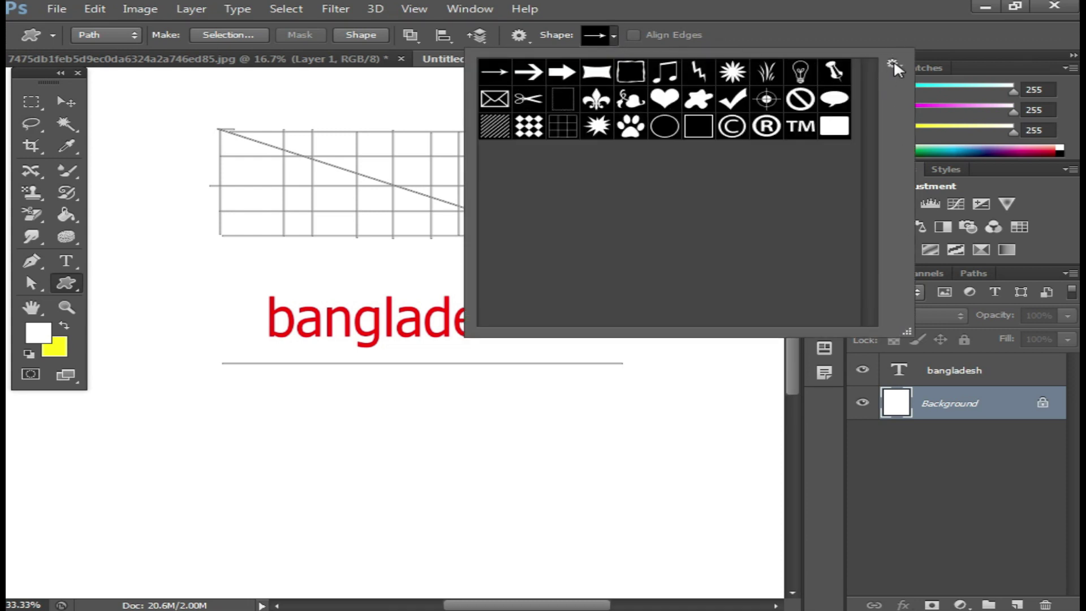
Load the All custom shape library, saving the current shape set first.
{"action": "left_click", "coordinate": [892, 63]}
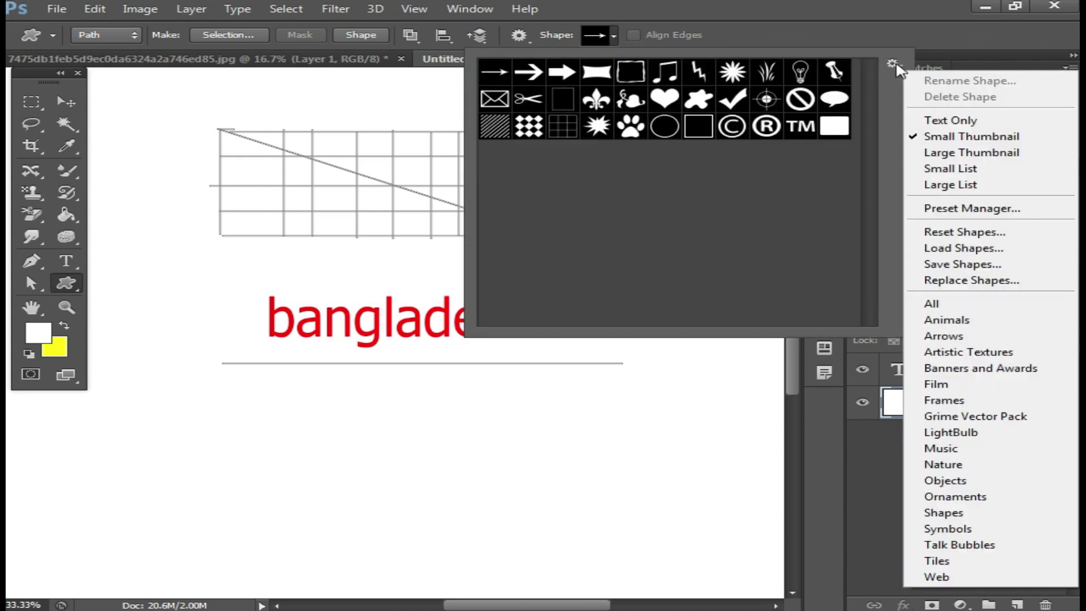
{"action": "left_click", "coordinate": [892, 65]}
{"action": "left_click", "coordinate": [890, 64]}
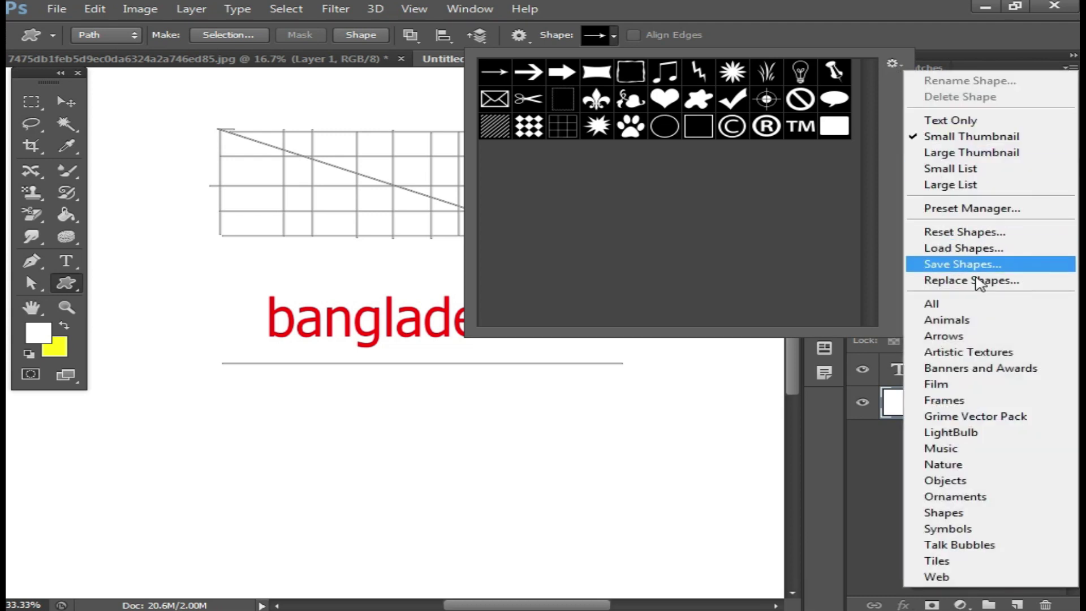
{"action": "left_click", "coordinate": [984, 312]}
{"action": "left_click", "coordinate": [505, 239]}
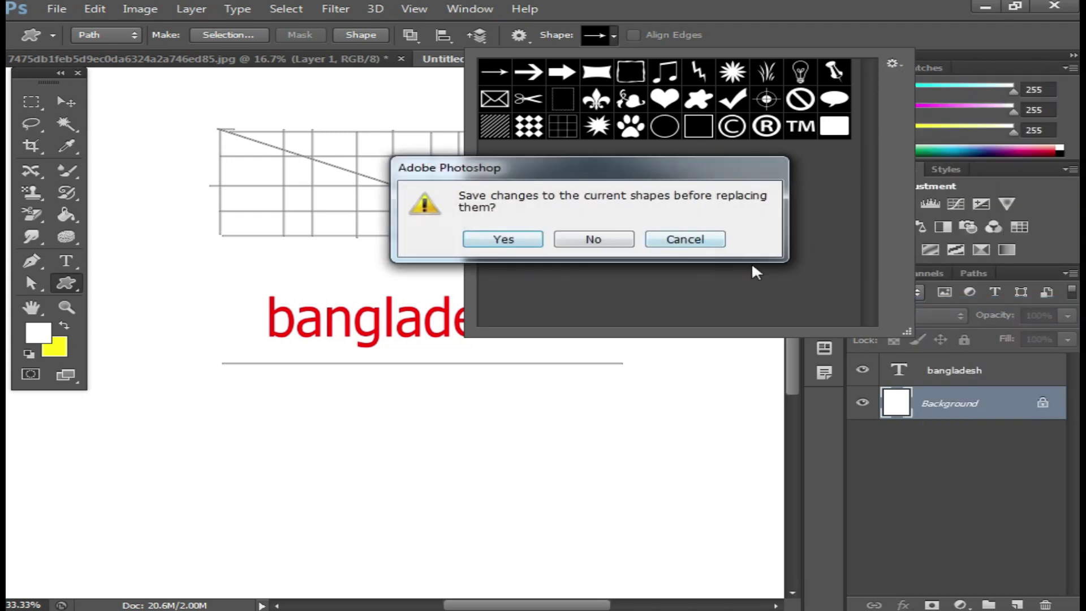
{"action": "left_click", "coordinate": [503, 241]}
{"action": "left_click", "coordinate": [1009, 567]}
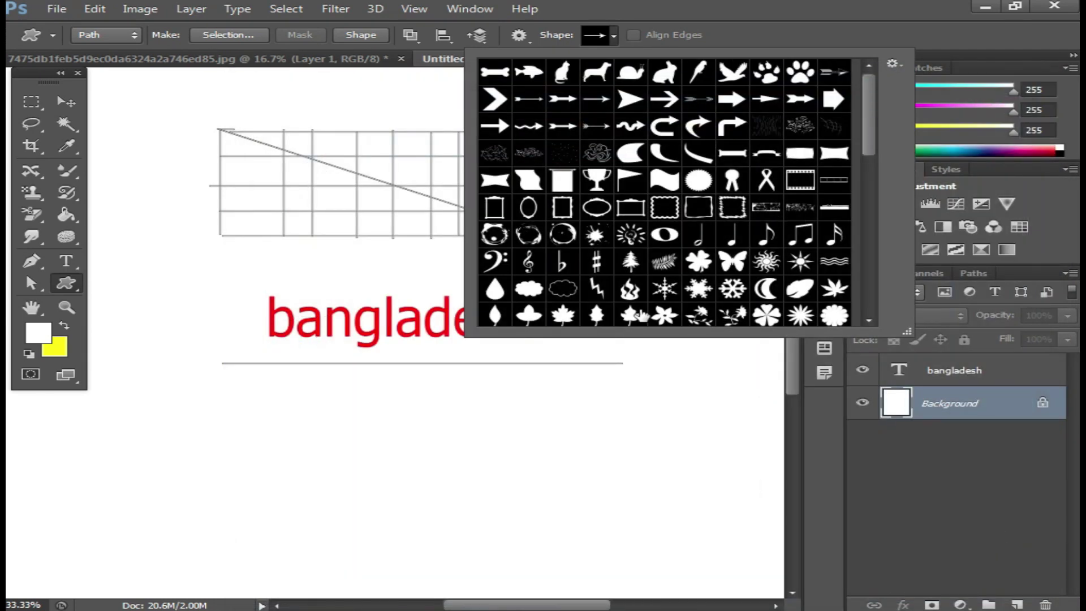
Draw an arrow path, then a fish outline below the line, and cancel the size dialog.
{"action": "left_click", "coordinate": [460, 342]}
{"action": "left_click_drag", "start_coordinate": [461, 339], "coordinate": [258, 314]}
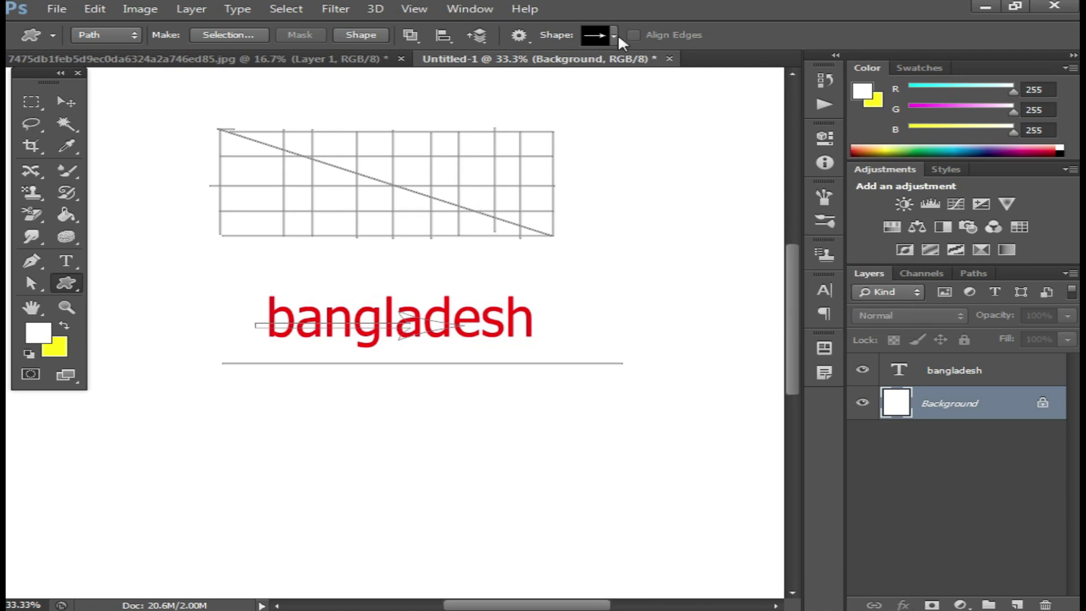
{"action": "left_click", "coordinate": [613, 35]}
{"action": "left_click", "coordinate": [439, 73]}
{"action": "mouse_move", "coordinate": [198, 392]}
{"action": "left_mouse_down"}
{"action": "mouse_move", "coordinate": [332, 461]}
{"action": "mouse_move", "coordinate": [414, 481]}
{"action": "left_mouse_up"}
{"action": "left_click", "coordinate": [427, 417]}
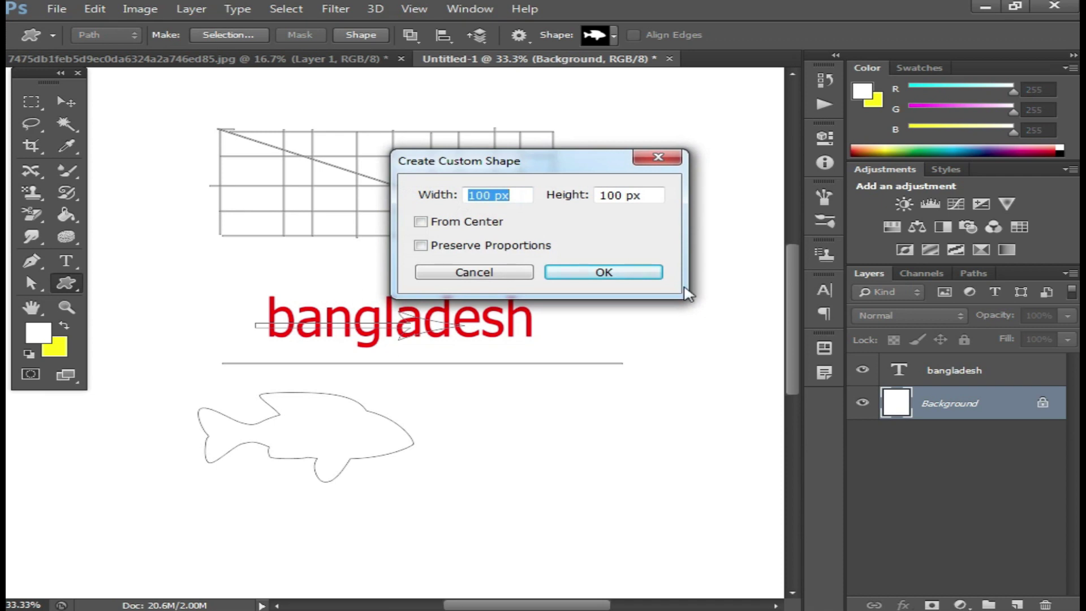
{"action": "left_click", "coordinate": [658, 156]}
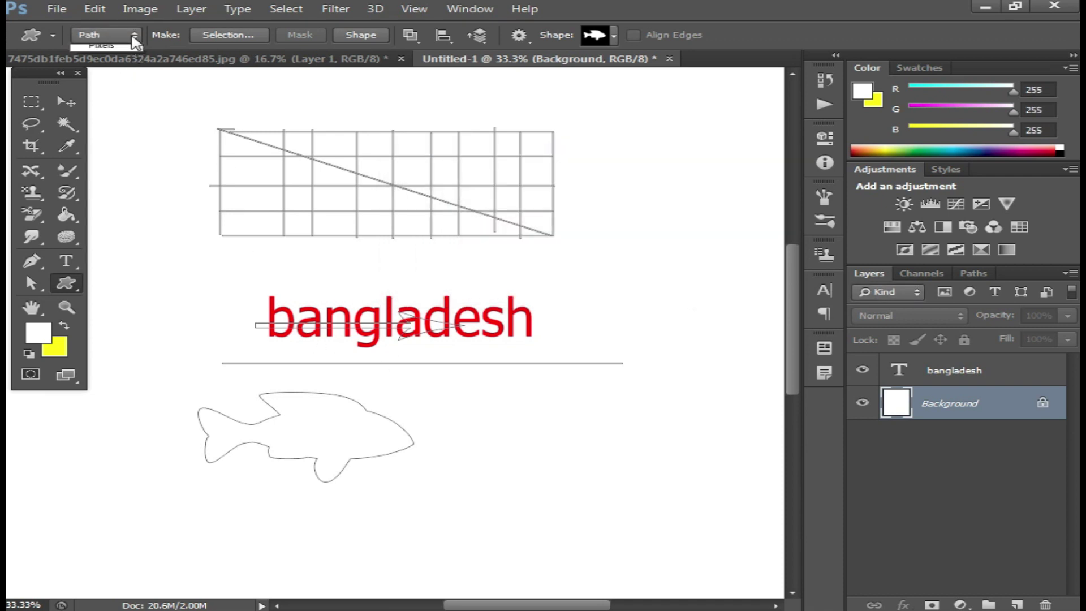
Switch to Shape mode and draw two magenta fish, one below and one above the text.
{"action": "left_click", "coordinate": [94, 45]}
{"action": "left_click_drag", "start_coordinate": [425, 388], "coordinate": [602, 434]}
{"action": "left_click_drag", "start_coordinate": [443, 169], "coordinate": [588, 251]}
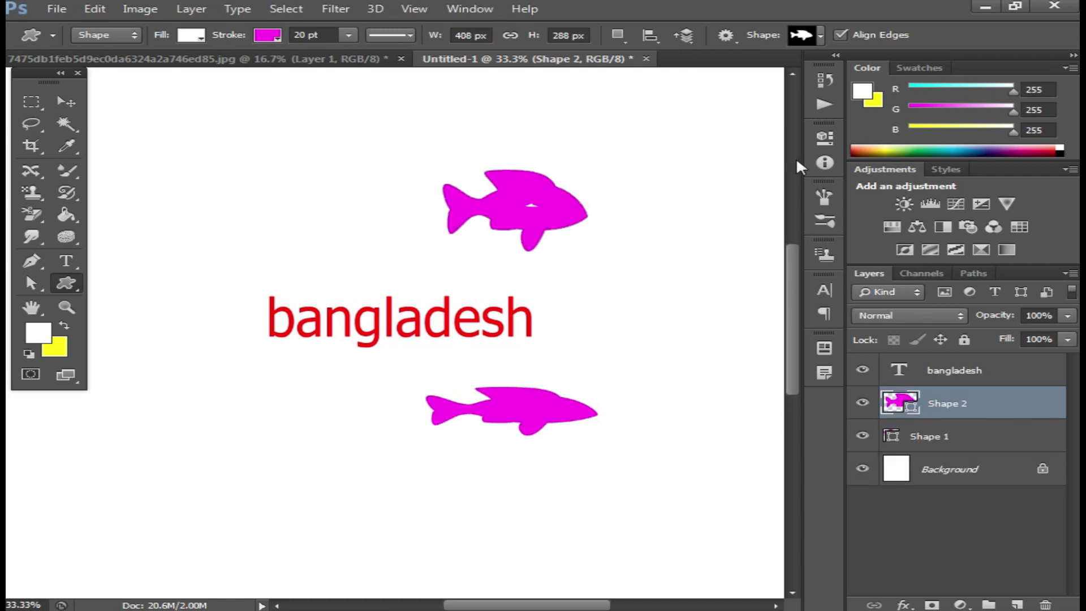
Add a magenta rabbit at top left and an award rosette at lower left.
{"action": "left_click", "coordinate": [818, 35]}
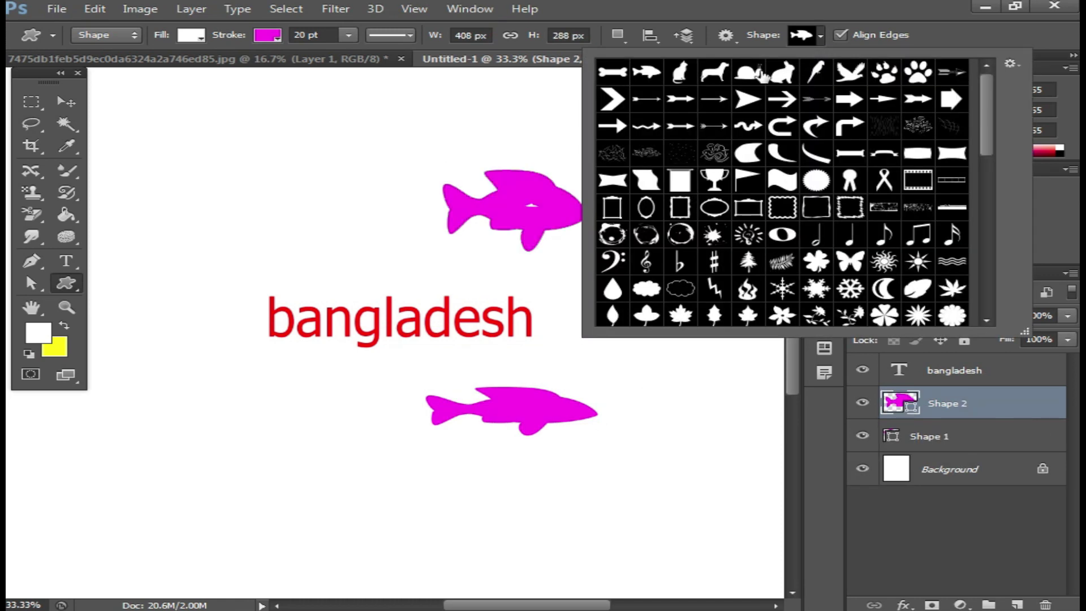
{"action": "left_click", "coordinate": [782, 71]}
{"action": "left_click_drag", "start_coordinate": [171, 149], "coordinate": [292, 236]}
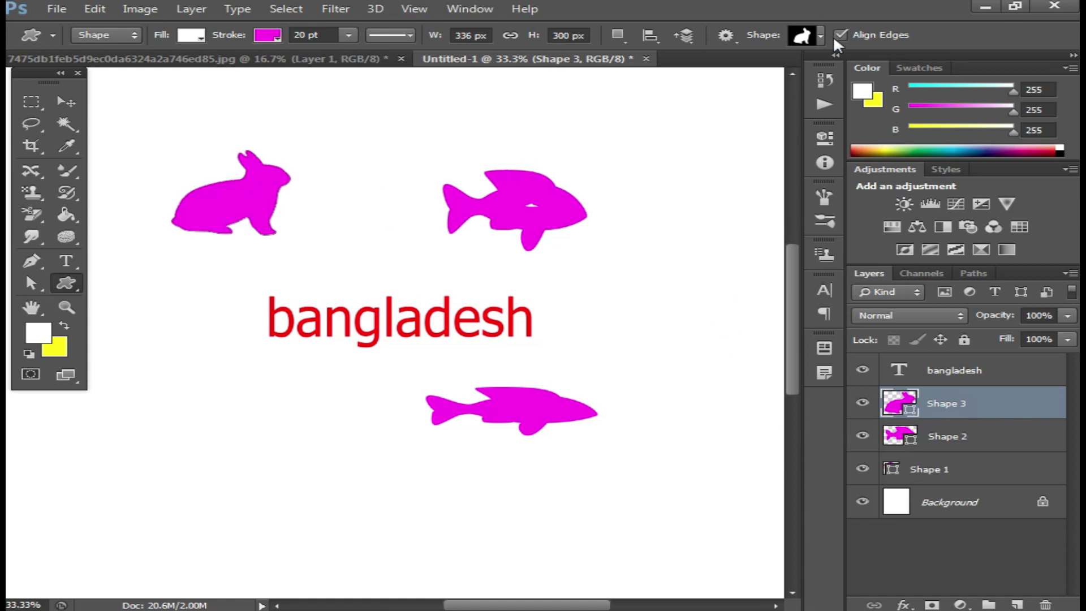
{"action": "left_click", "coordinate": [819, 33]}
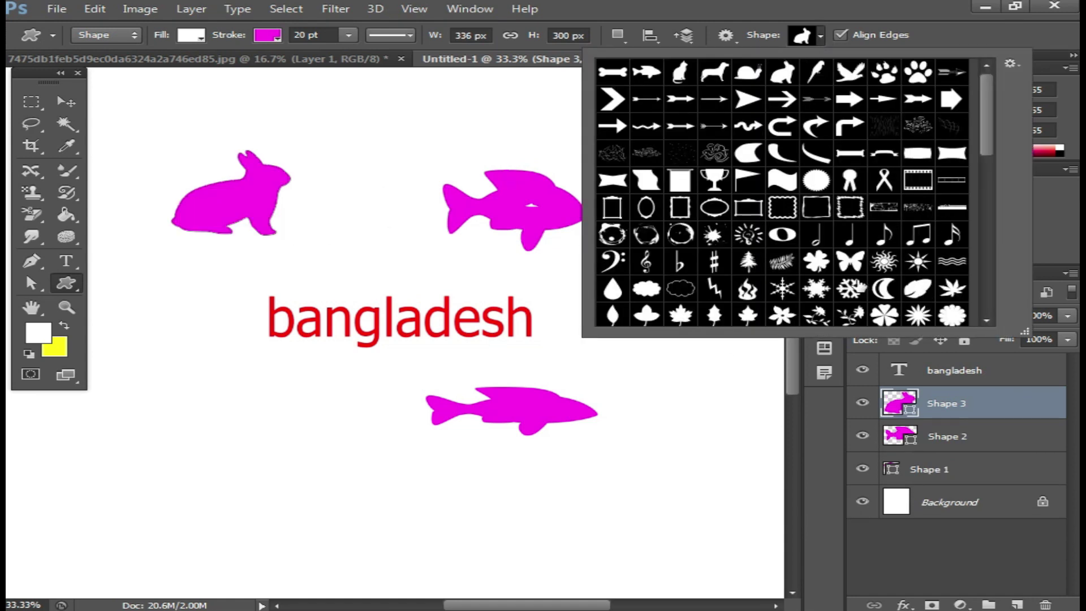
{"action": "left_click", "coordinate": [883, 180]}
{"action": "left_click", "coordinate": [849, 180]}
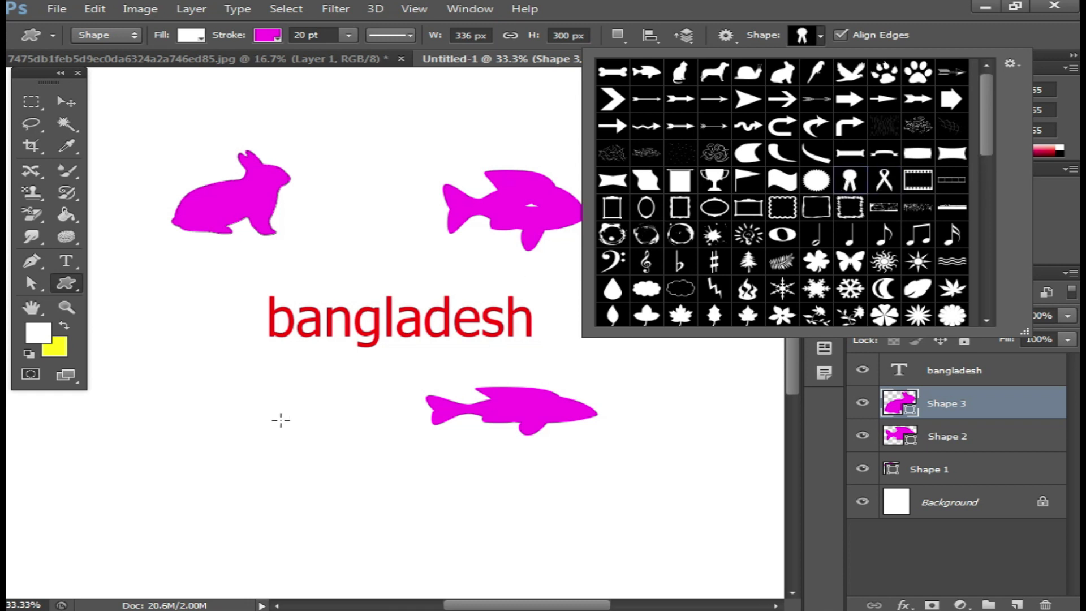
{"action": "left_click_drag", "start_coordinate": [161, 345], "coordinate": [280, 456]}
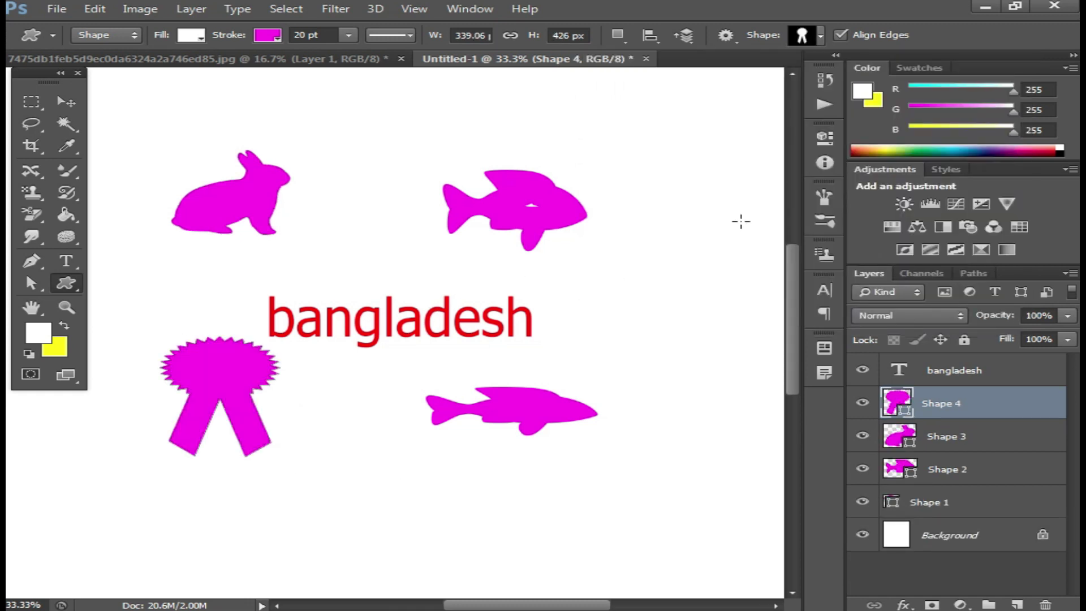
Add a magenta trophy at top centre and a large sunburst circle below the text.
{"action": "left_click", "coordinate": [820, 35]}
{"action": "left_click", "coordinate": [714, 179]}
{"action": "left_click_drag", "start_coordinate": [391, 105], "coordinate": [527, 206]}
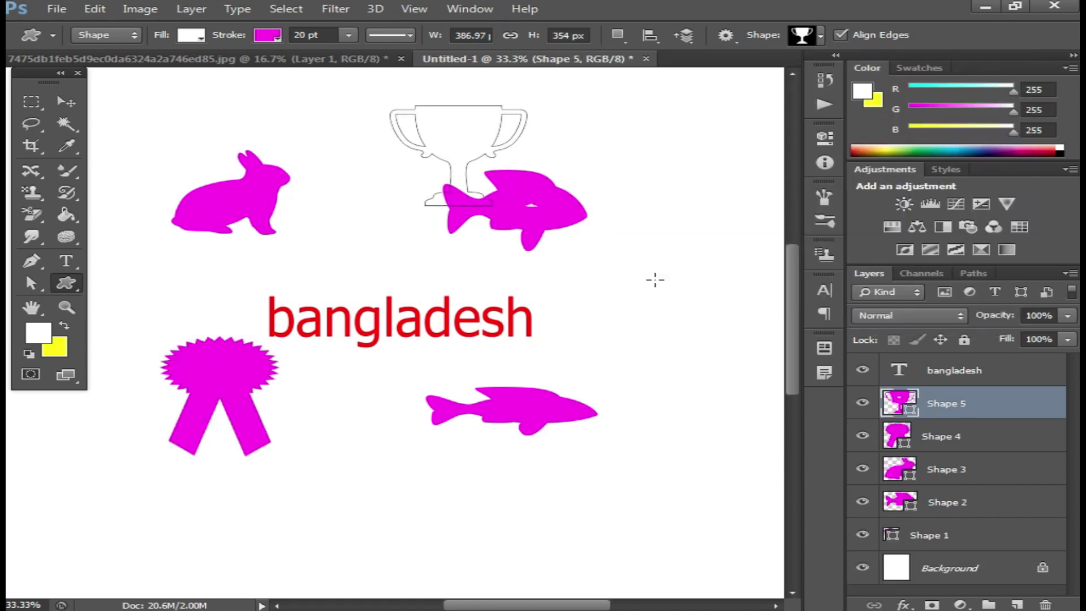
{"action": "left_click", "coordinate": [820, 35]}
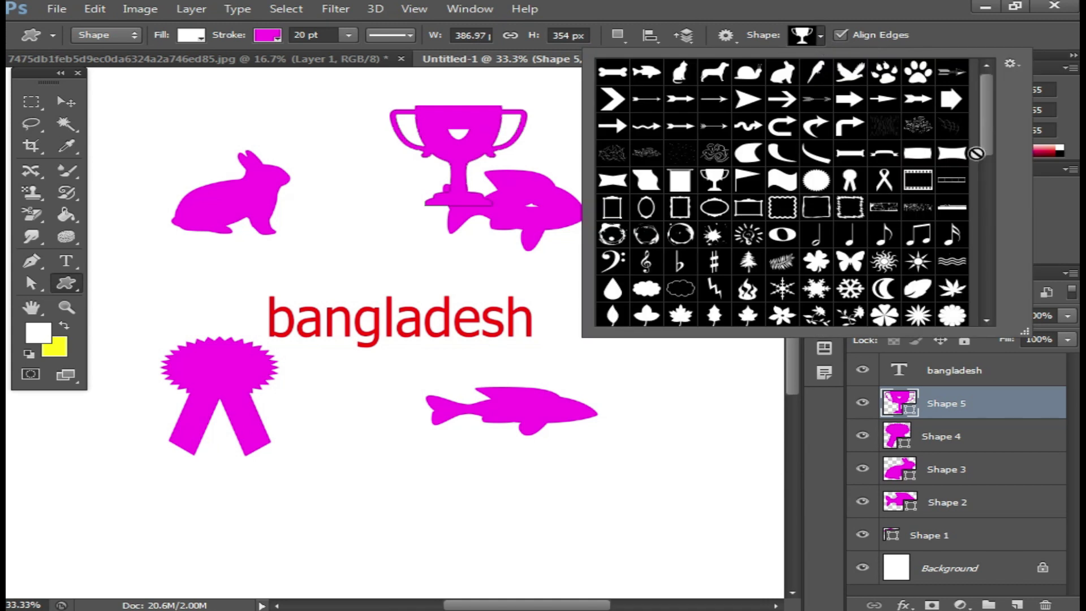
{"action": "left_click_drag", "start_coordinate": [989, 134], "coordinate": [983, 281]}
{"action": "left_click", "coordinate": [951, 233]}
{"action": "left_click", "coordinate": [319, 407]}
{"action": "left_click_drag", "start_coordinate": [320, 407], "coordinate": [557, 575]}
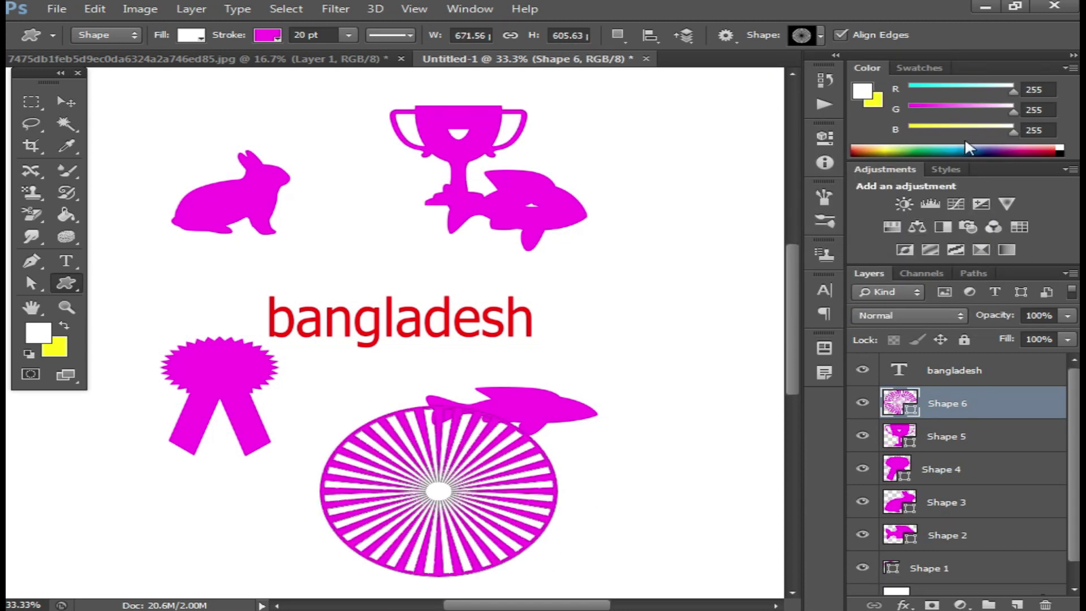
{"action": "right_click", "coordinate": [73, 285]}
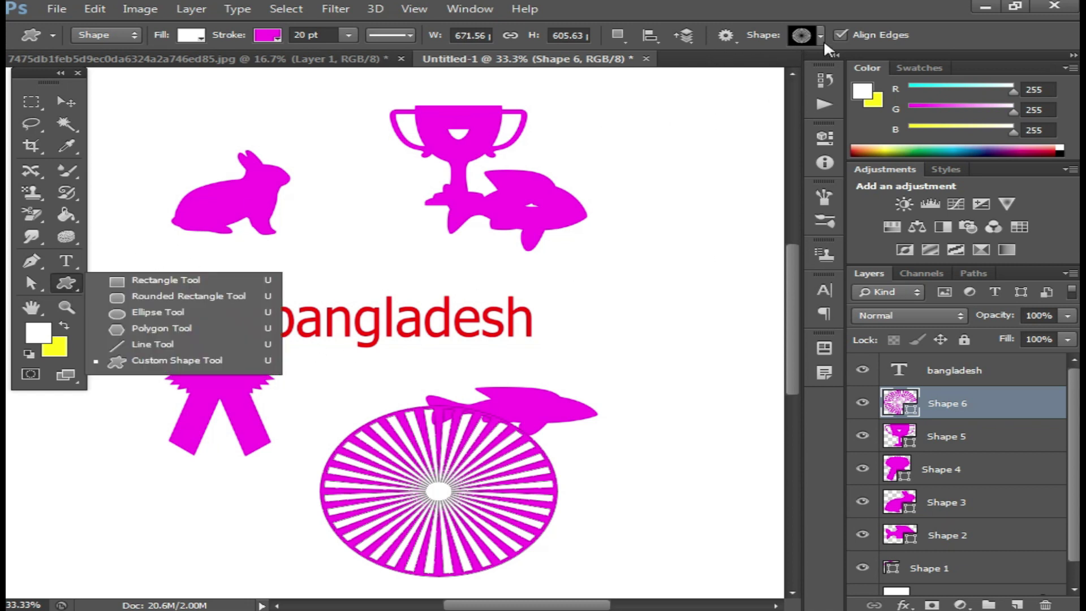
{"action": "left_click", "coordinate": [725, 35]}
{"action": "left_click", "coordinate": [725, 35]}
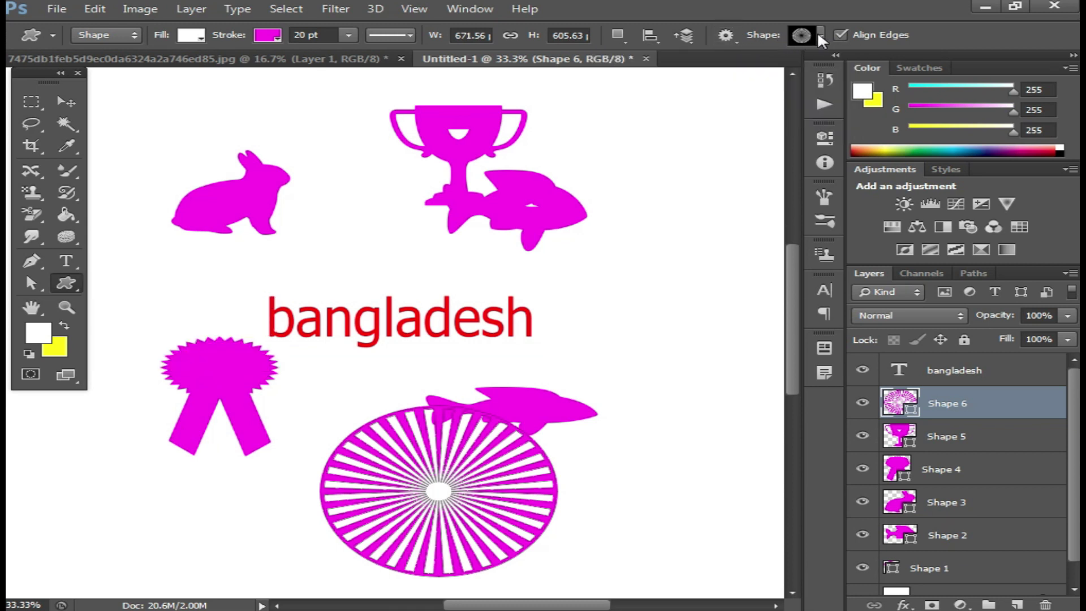
{"action": "left_click", "coordinate": [819, 35]}
{"action": "left_click", "coordinate": [1015, 65]}
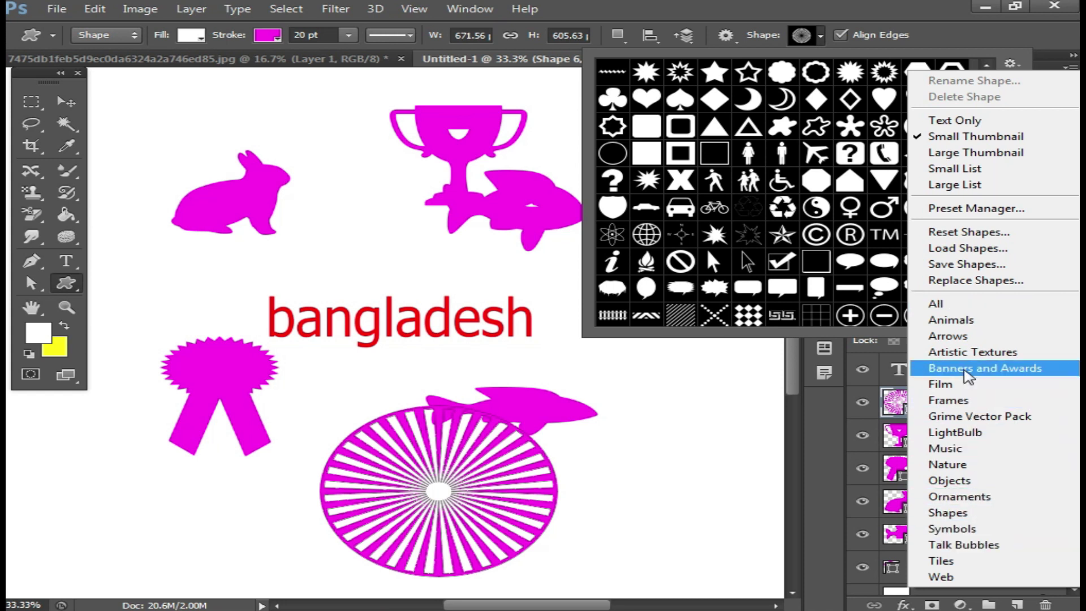
{"action": "left_click", "coordinate": [961, 320]}
{"action": "left_click", "coordinate": [520, 240]}
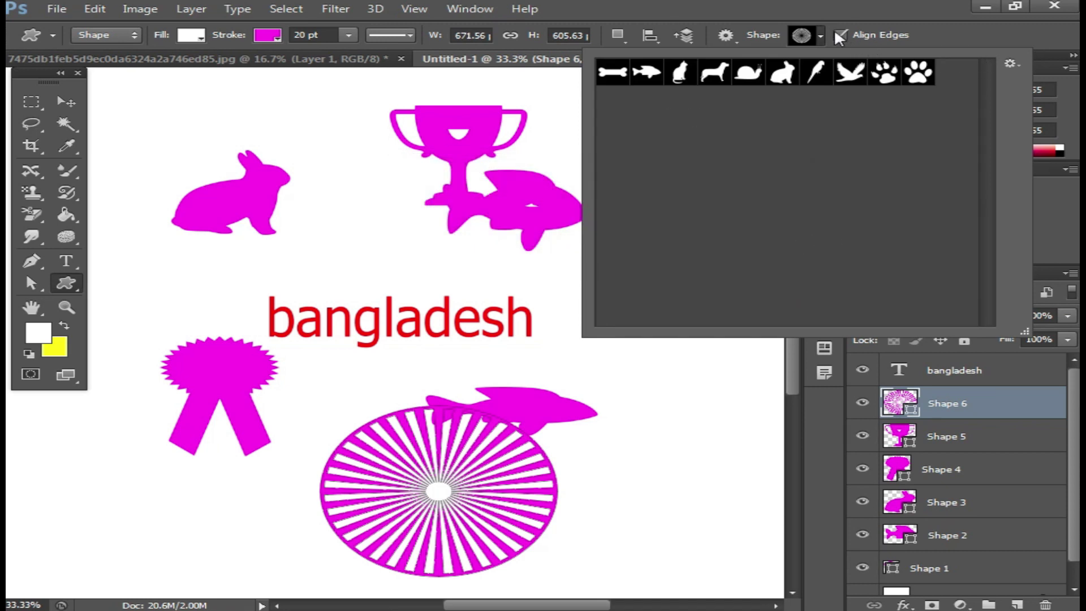
{"action": "left_click", "coordinate": [822, 35]}
{"action": "left_click", "coordinate": [818, 36]}
{"action": "left_click", "coordinate": [1008, 63]}
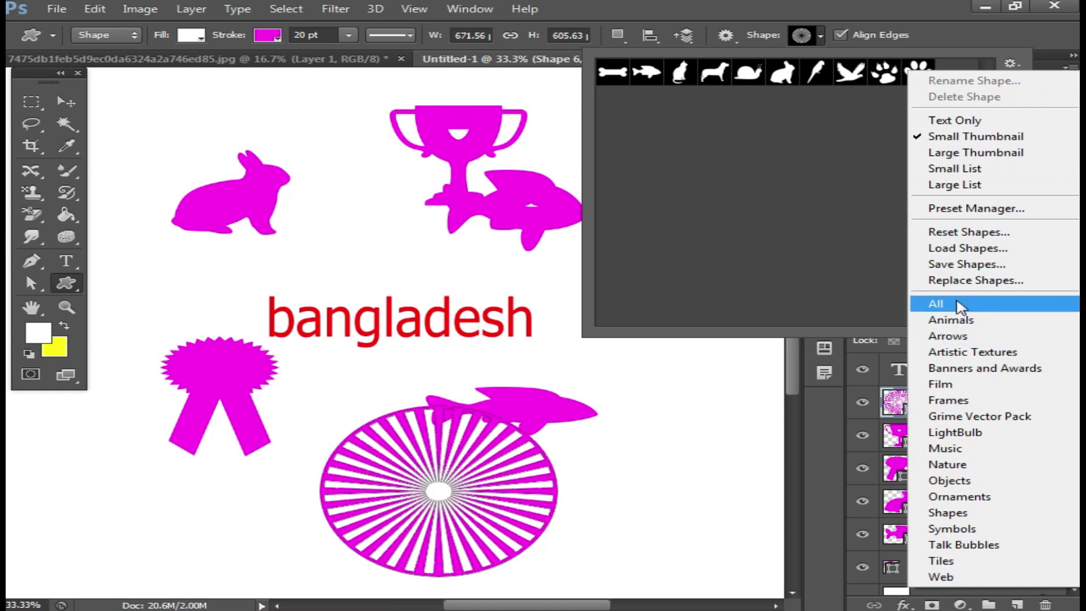
{"action": "left_click", "coordinate": [936, 303]}
{"action": "left_click", "coordinate": [444, 238]}
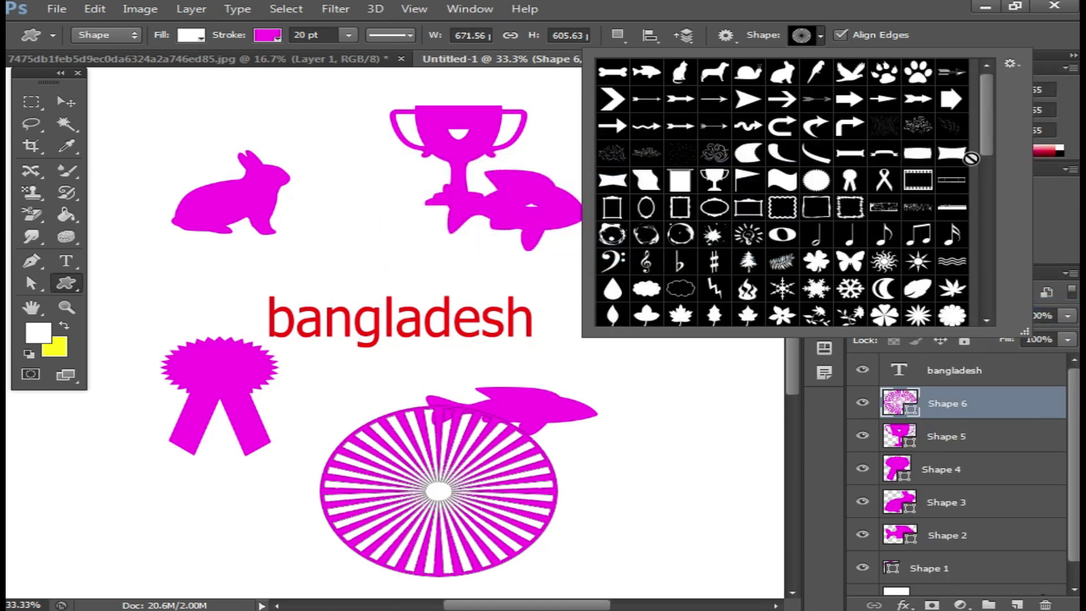
{"action": "left_click_drag", "start_coordinate": [987, 122], "coordinate": [991, 319]}
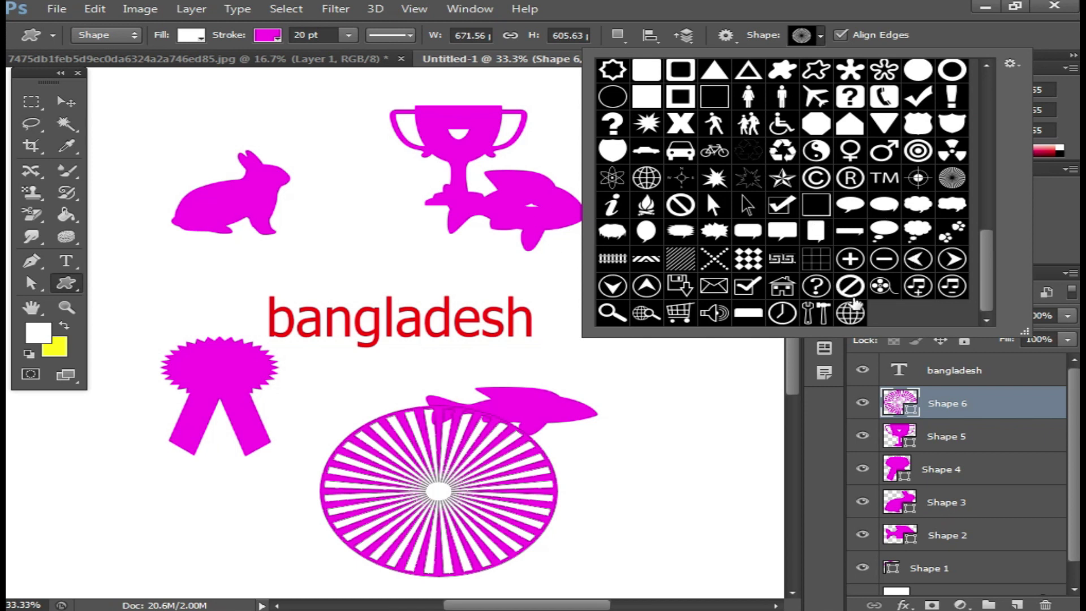
{"action": "left_click", "coordinate": [327, 240]}
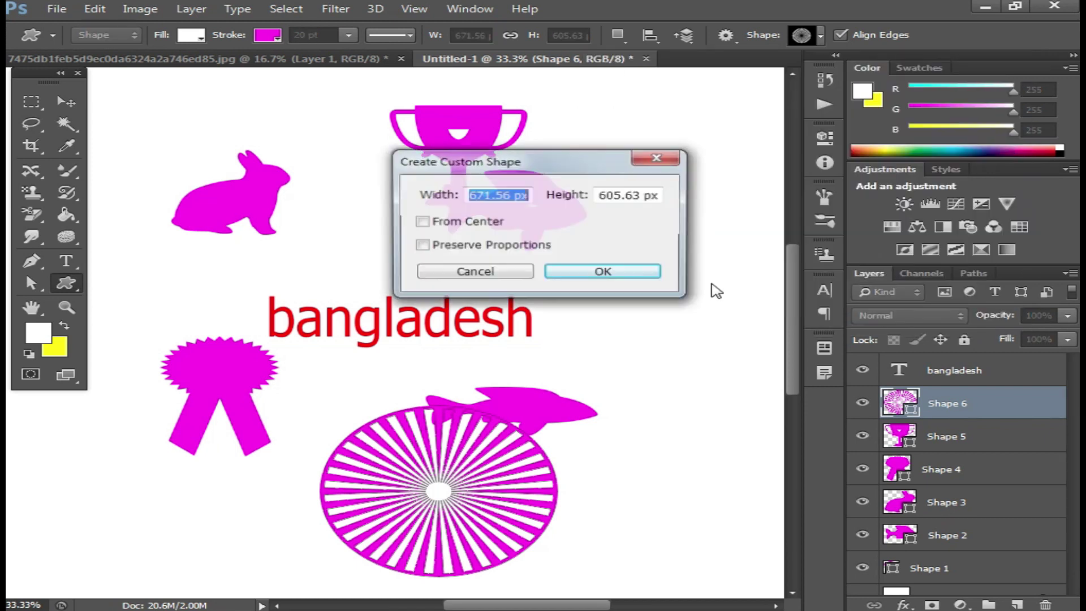
{"action": "left_click", "coordinate": [657, 158]}
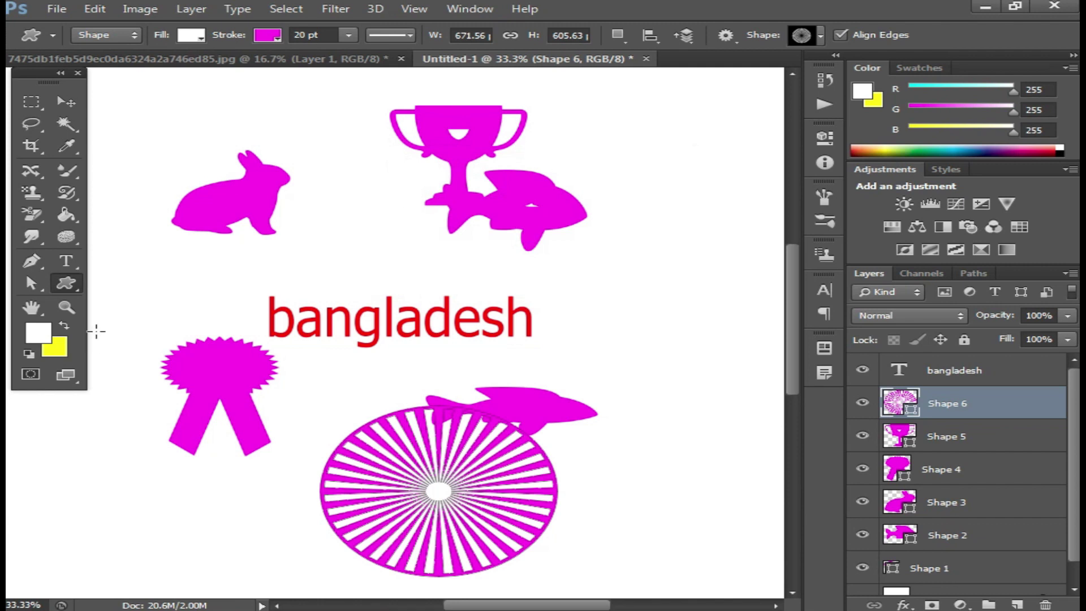
{"action": "left_click", "coordinate": [32, 308]}
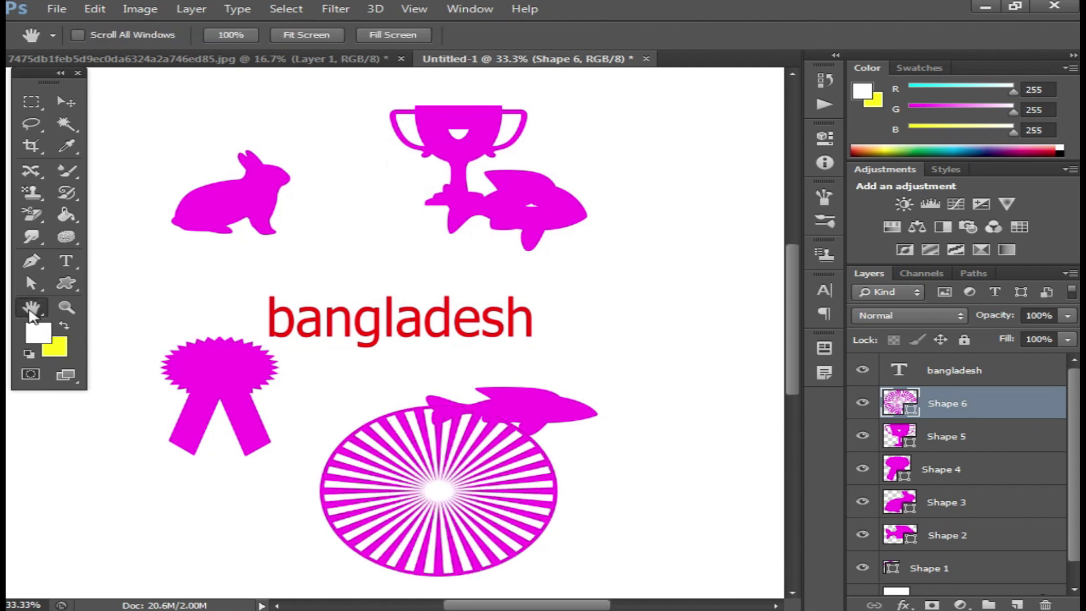
{"action": "left_click_drag", "start_coordinate": [515, 462], "coordinate": [468, 295]}
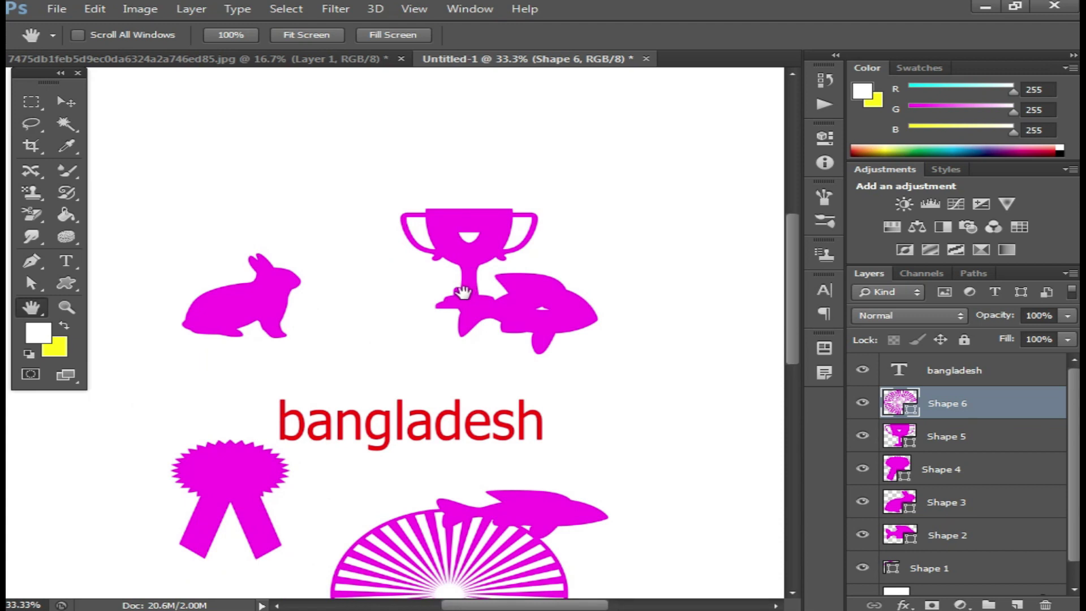
{"action": "left_click_drag", "start_coordinate": [436, 294], "coordinate": [353, 230]}
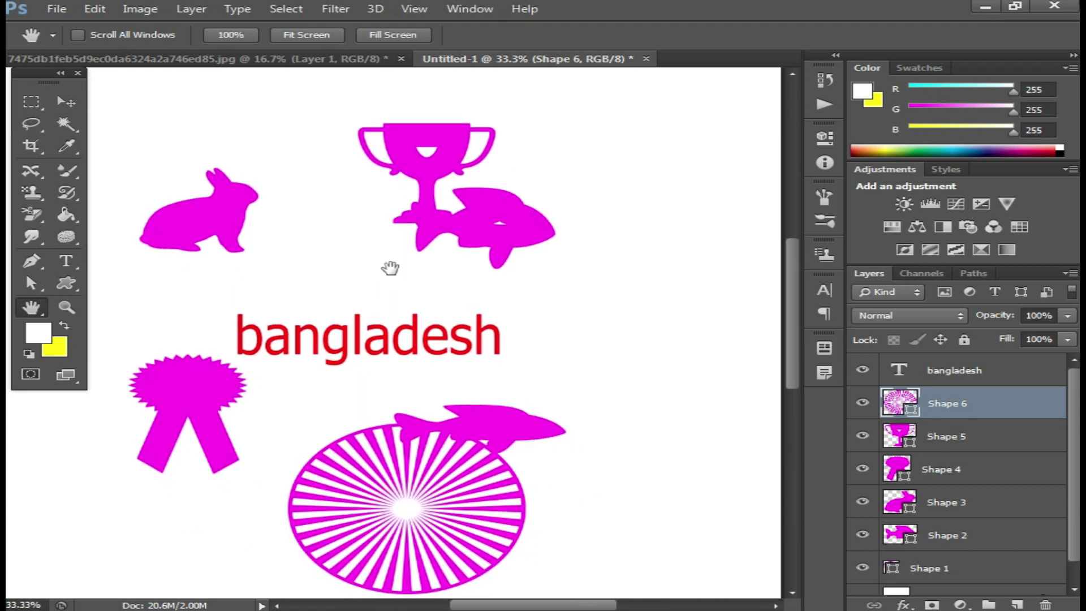
{"action": "left_click_drag", "start_coordinate": [388, 266], "coordinate": [433, 248]}
{"action": "mouse_move", "coordinate": [314, 247]}
{"action": "left_mouse_down"}
{"action": "mouse_move", "coordinate": [331, 262]}
{"action": "mouse_move", "coordinate": [375, 244]}
{"action": "mouse_move", "coordinate": [309, 250]}
{"action": "mouse_move", "coordinate": [316, 261]}
{"action": "left_mouse_up"}
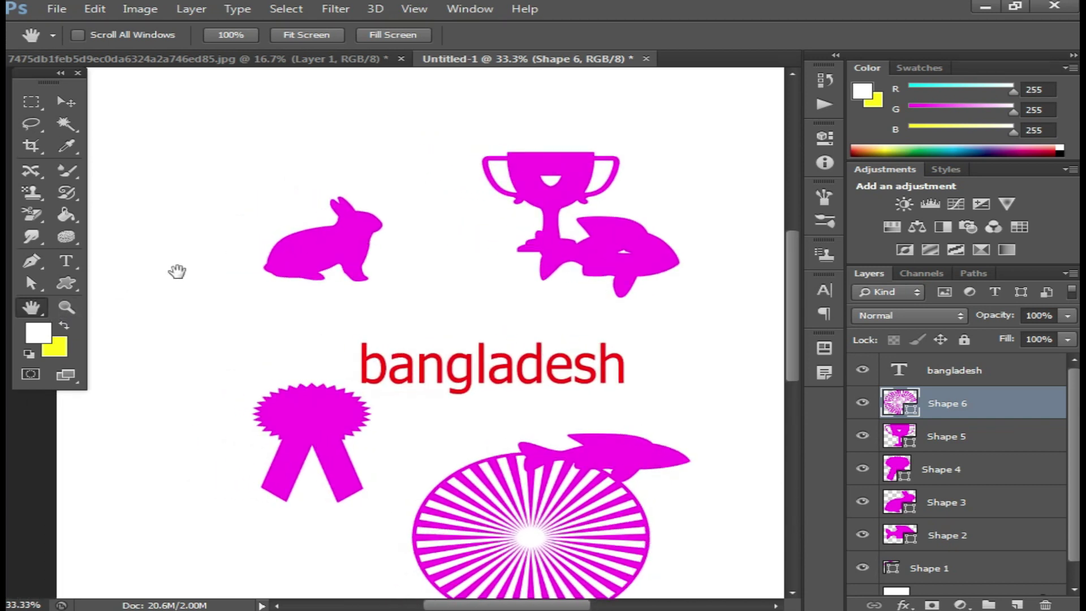
{"action": "left_click", "coordinate": [66, 308]}
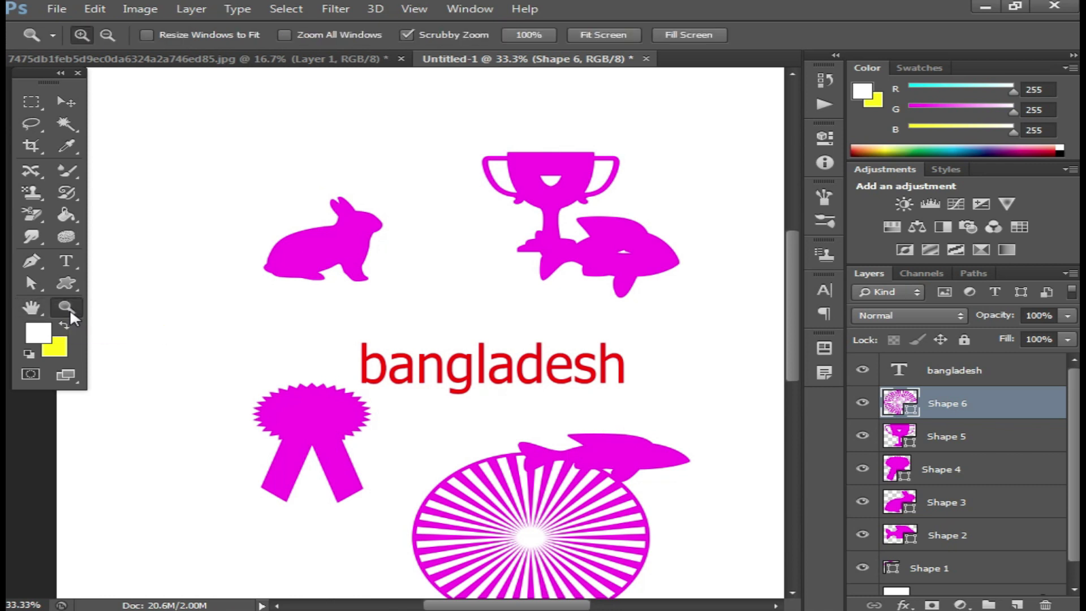
{"action": "left_click", "coordinate": [221, 282]}
{"action": "left_click", "coordinate": [260, 279]}
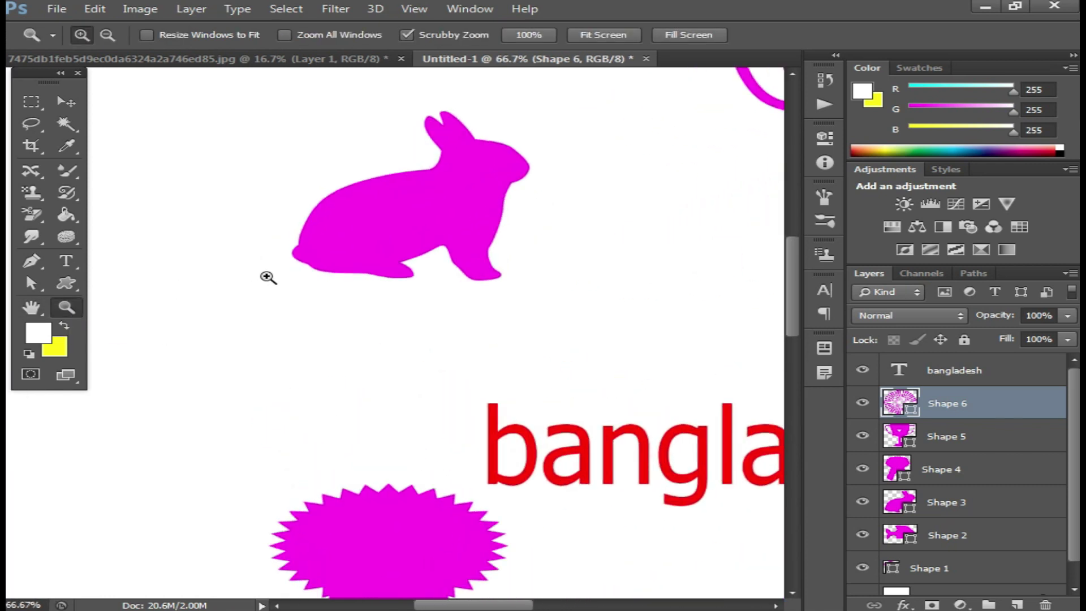
{"action": "left_click", "coordinate": [365, 273], "text": "alt"}
{"action": "left_click", "coordinate": [365, 273], "text": "alt"}
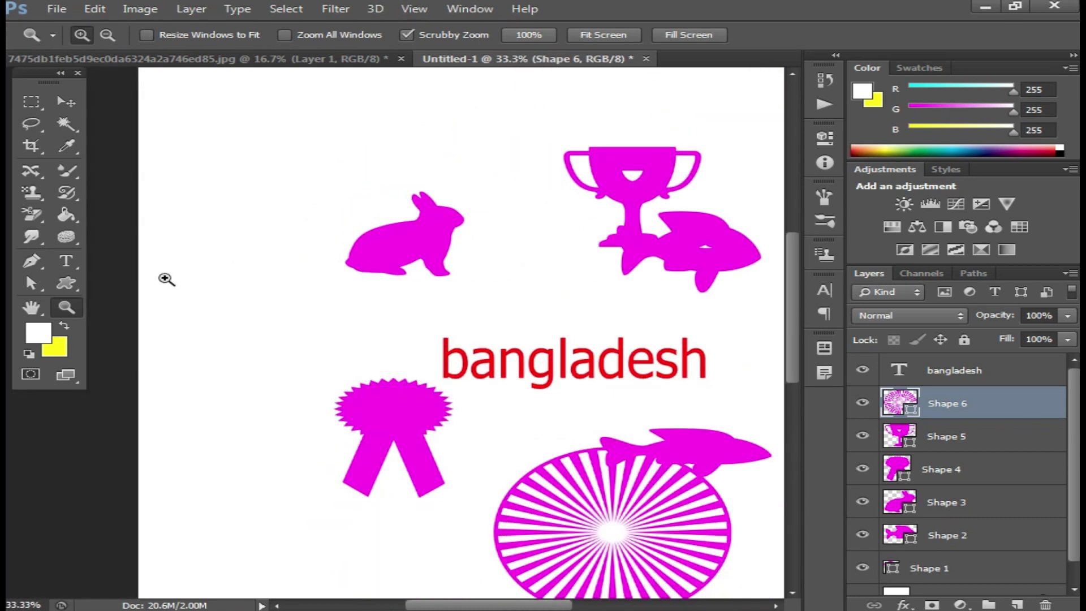
{"action": "left_click", "coordinate": [333, 283]}
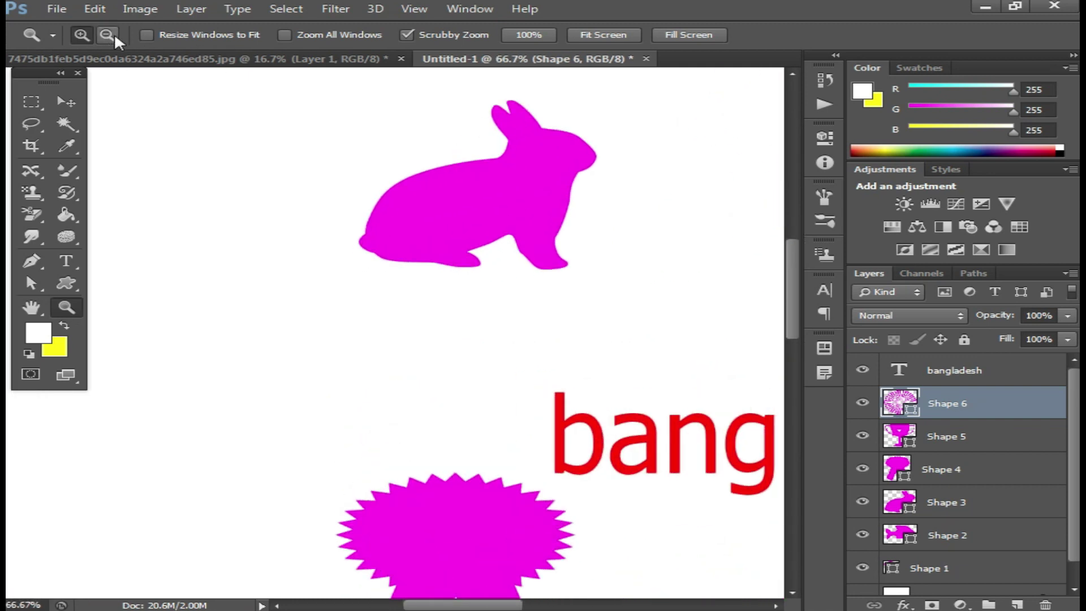
{"action": "mouse_move", "coordinate": [664, 219]}
{"action": "left_mouse_down"}
{"action": "mouse_move", "coordinate": [572, 243]}
{"action": "mouse_move", "coordinate": [429, 245]}
{"action": "mouse_move", "coordinate": [412, 311]}
{"action": "mouse_move", "coordinate": [343, 268]}
{"action": "left_mouse_up"}
{"action": "left_click", "coordinate": [82, 38]}
{"action": "left_click_drag", "start_coordinate": [389, 332], "coordinate": [407, 281]}
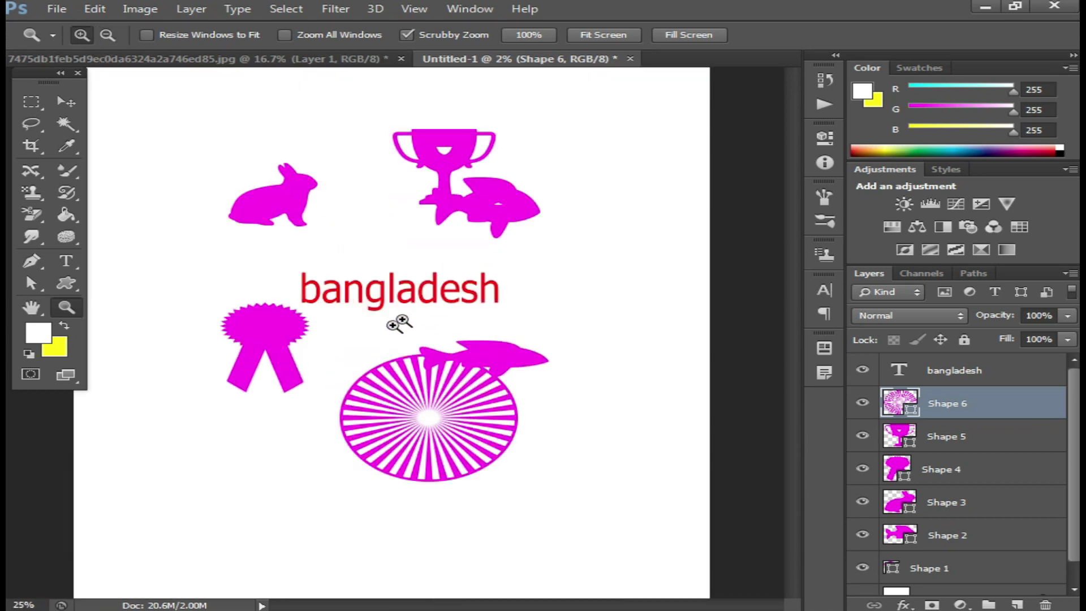
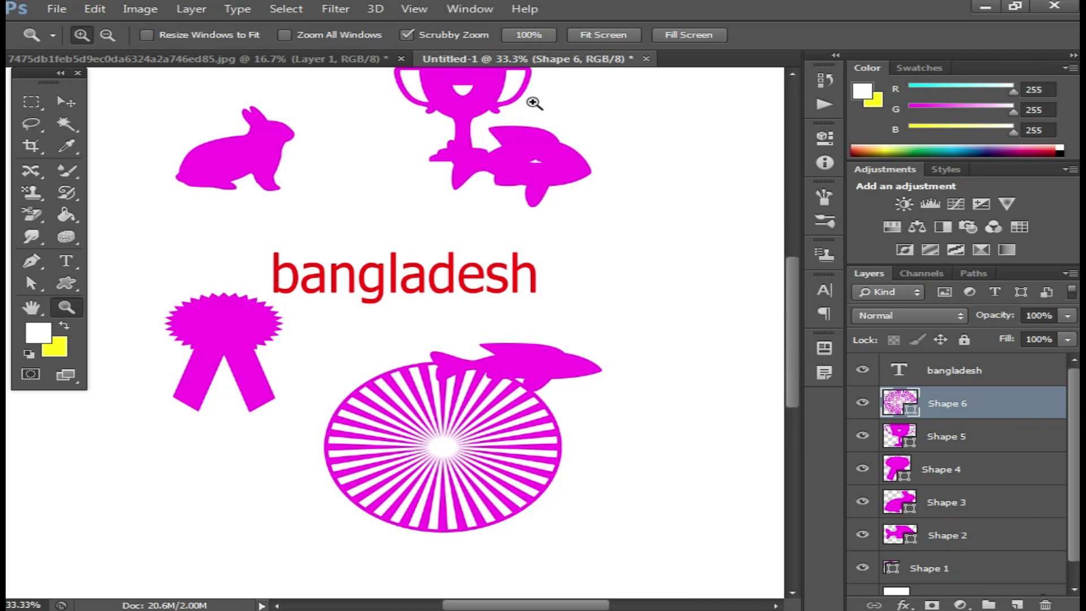
Close the Untitled-1 shapes document without saving it.
{"action": "key", "text": "ctrl+Tab"}
{"action": "left_click", "coordinate": [518, 60]}
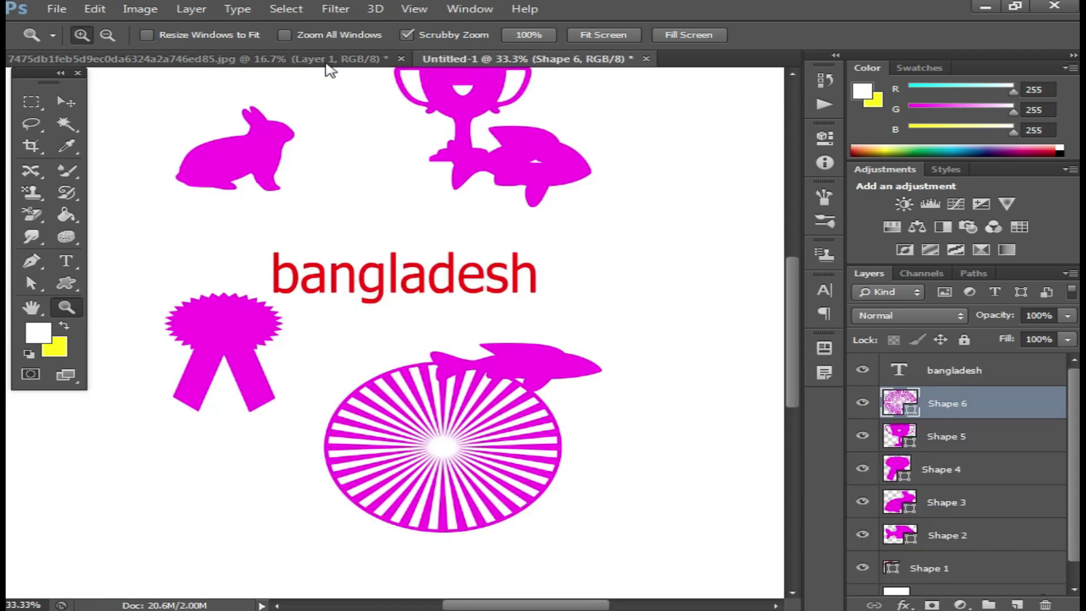
{"action": "left_click", "coordinate": [323, 58]}
{"action": "left_click", "coordinate": [564, 56]}
{"action": "left_click", "coordinate": [645, 58]}
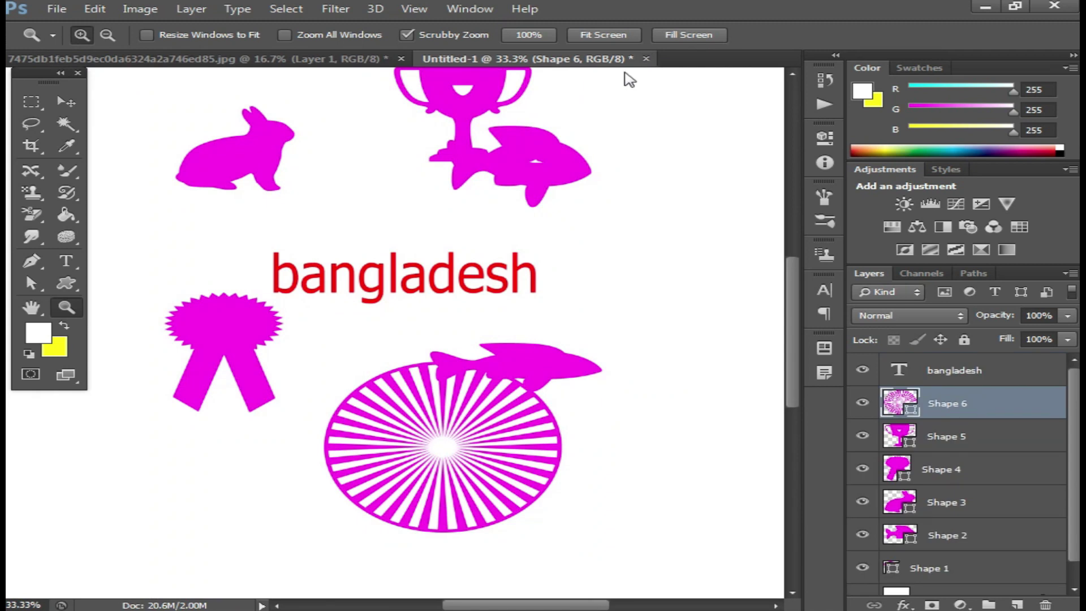
{"action": "left_click", "coordinate": [588, 239]}
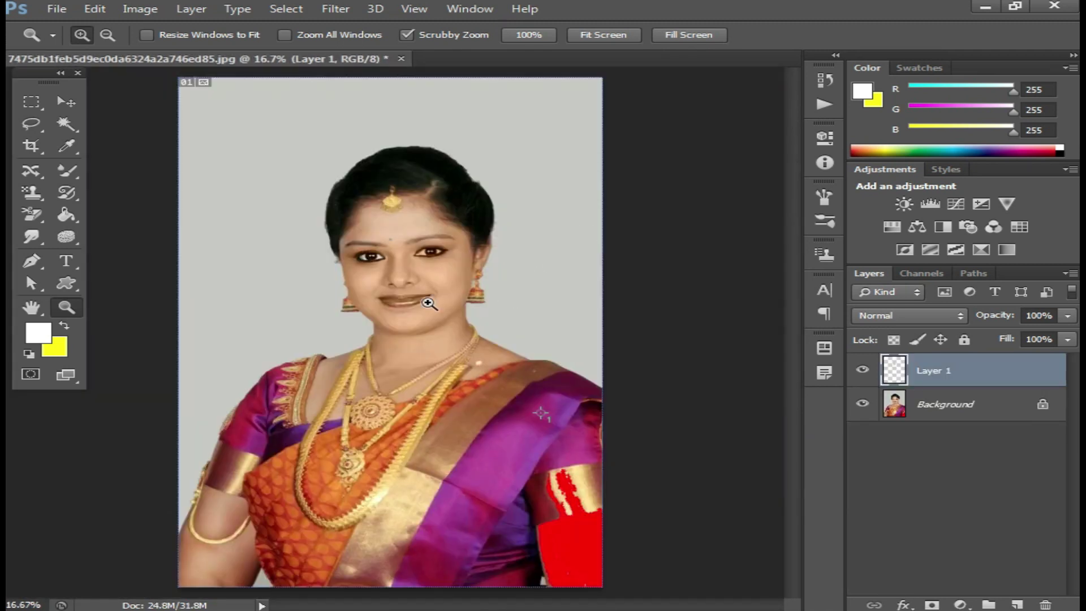
Zoom in on the portrait's face and undo back to the lone Background layer.
{"action": "left_click", "coordinate": [436, 342]}
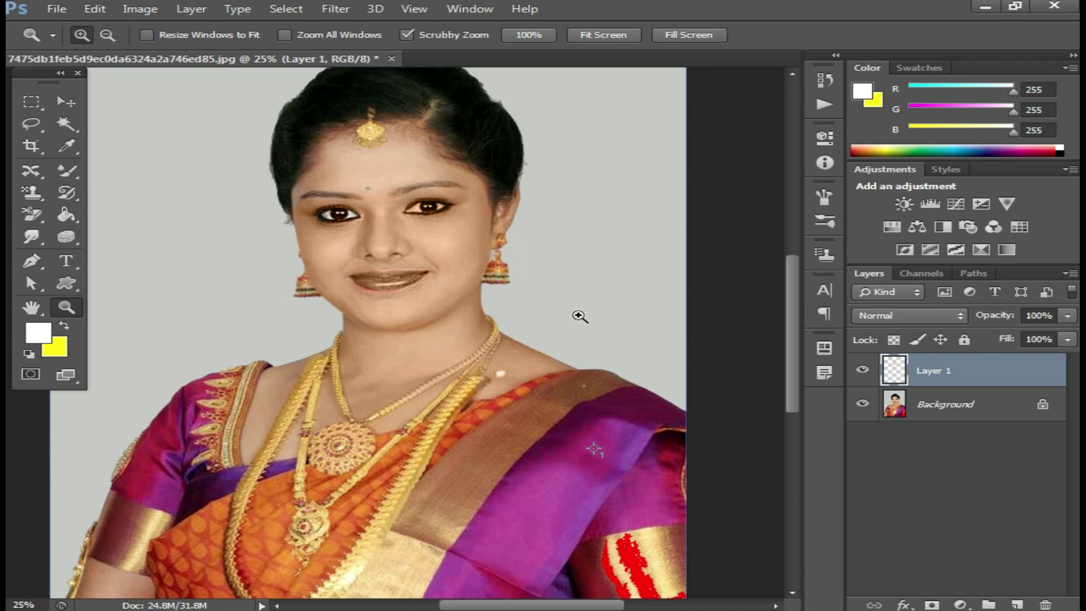
{"action": "left_click_drag", "start_coordinate": [444, 356], "coordinate": [488, 353]}
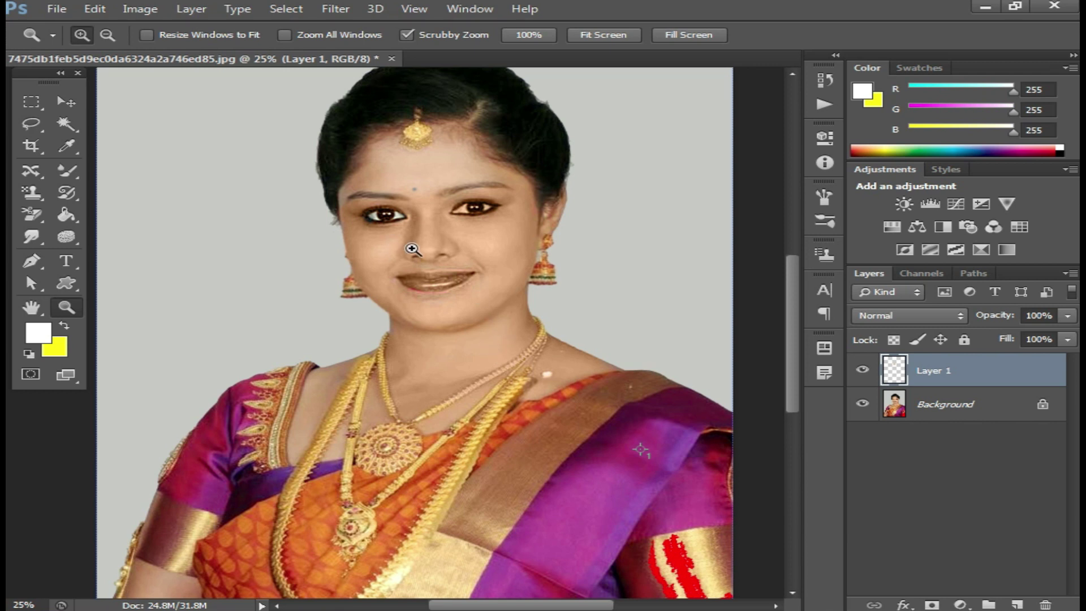
{"action": "left_click_drag", "start_coordinate": [473, 209], "coordinate": [478, 242]}
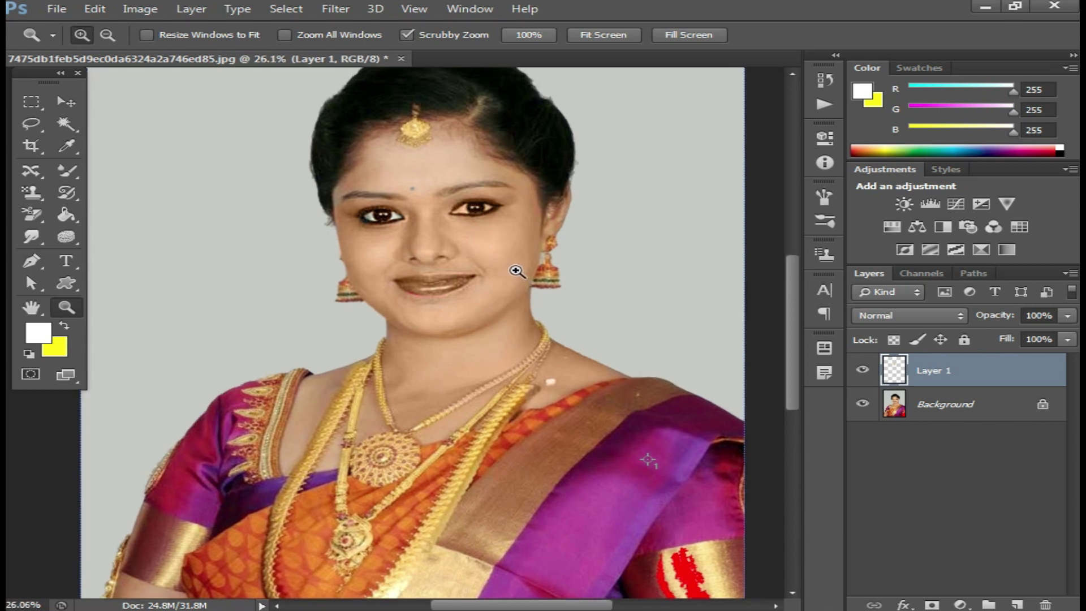
{"action": "scroll", "coordinate": [515, 270], "scroll_direction": "up", "scroll_amount": 1}
{"action": "scroll", "coordinate": [514, 269], "scroll_direction": "up", "scroll_amount": 1}
{"action": "scroll", "coordinate": [514, 267], "scroll_direction": "up", "scroll_amount": 1}
{"action": "scroll", "coordinate": [509, 271], "scroll_direction": "up", "scroll_amount": 1}
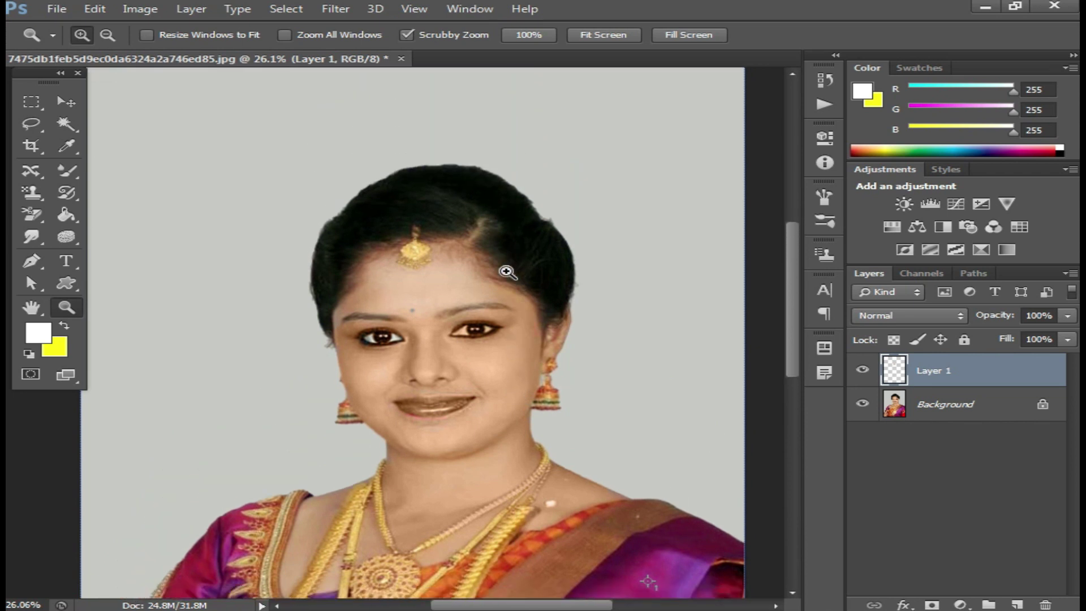
{"action": "scroll", "coordinate": [507, 272], "scroll_direction": "down", "scroll_amount": 1}
{"action": "scroll", "coordinate": [507, 272], "scroll_direction": "down", "scroll_amount": 1}
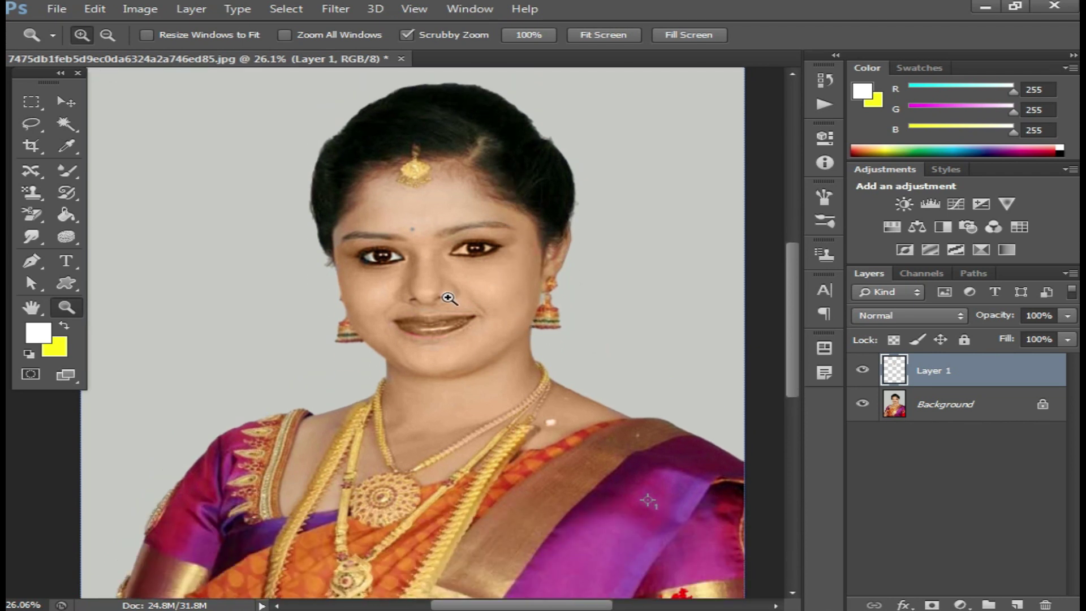
{"action": "left_click", "coordinate": [449, 298]}
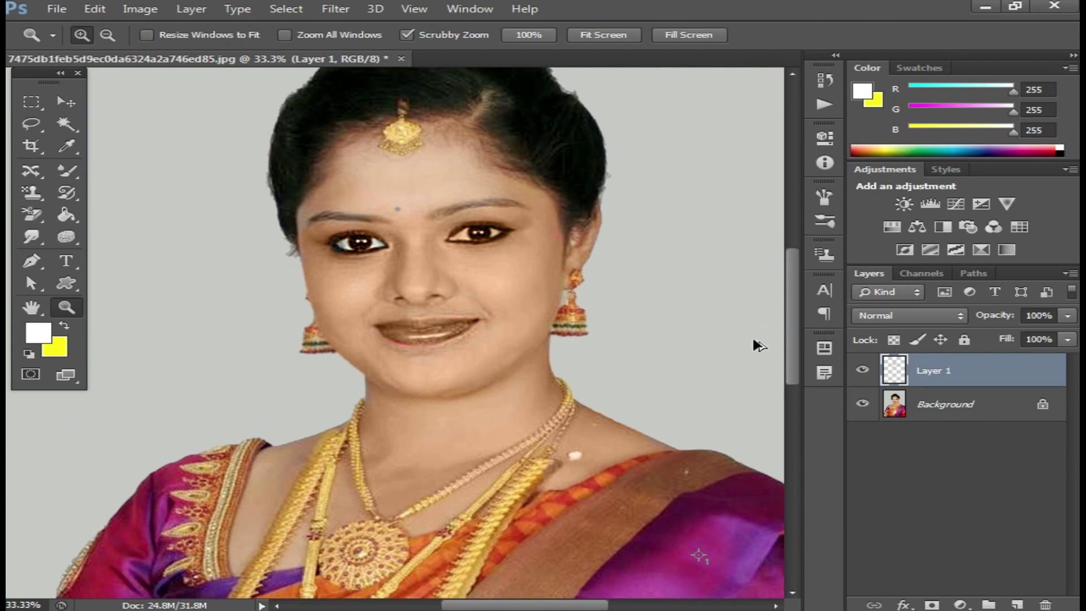
{"action": "key", "text": "ctrl+z"}
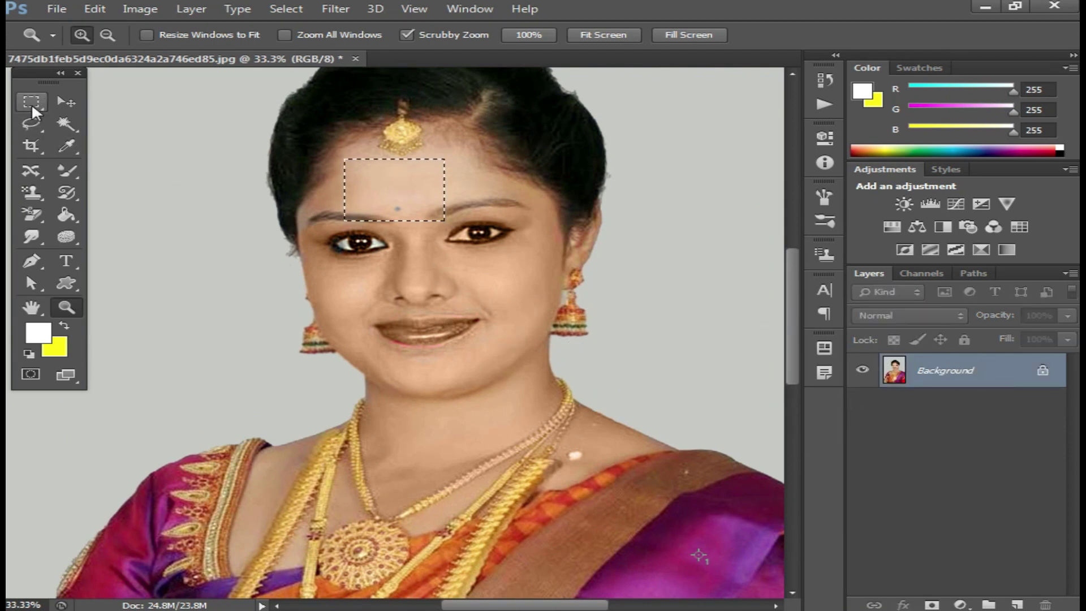
Deselect with the Rectangular Marquee and duplicate the Background onto a new Layer 1.
{"action": "left_click", "coordinate": [33, 107]}
{"action": "left_click", "coordinate": [758, 282]}
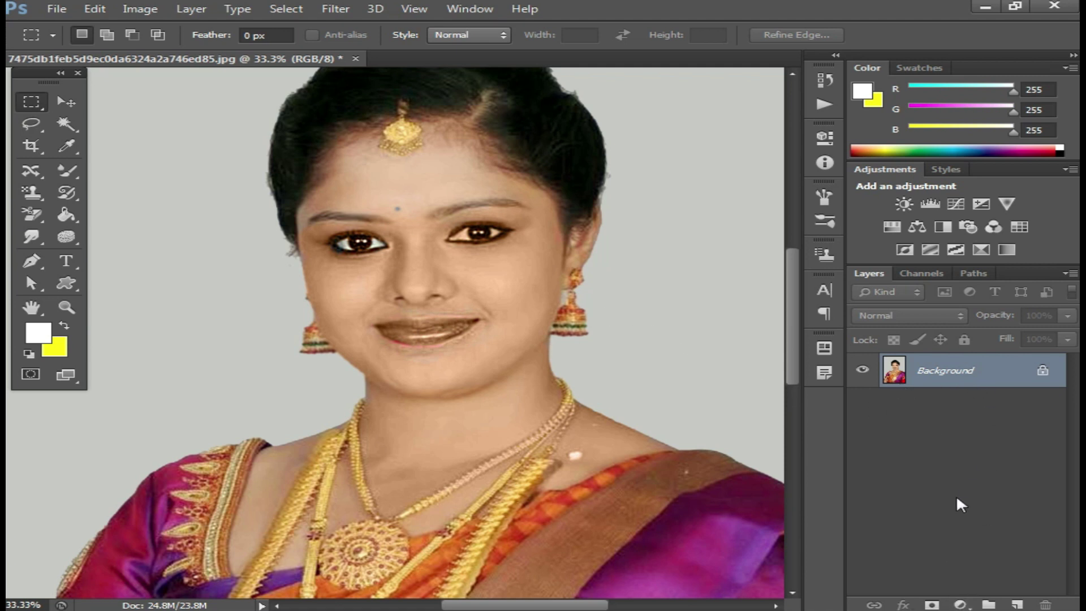
{"action": "key", "text": "ctrl+j"}
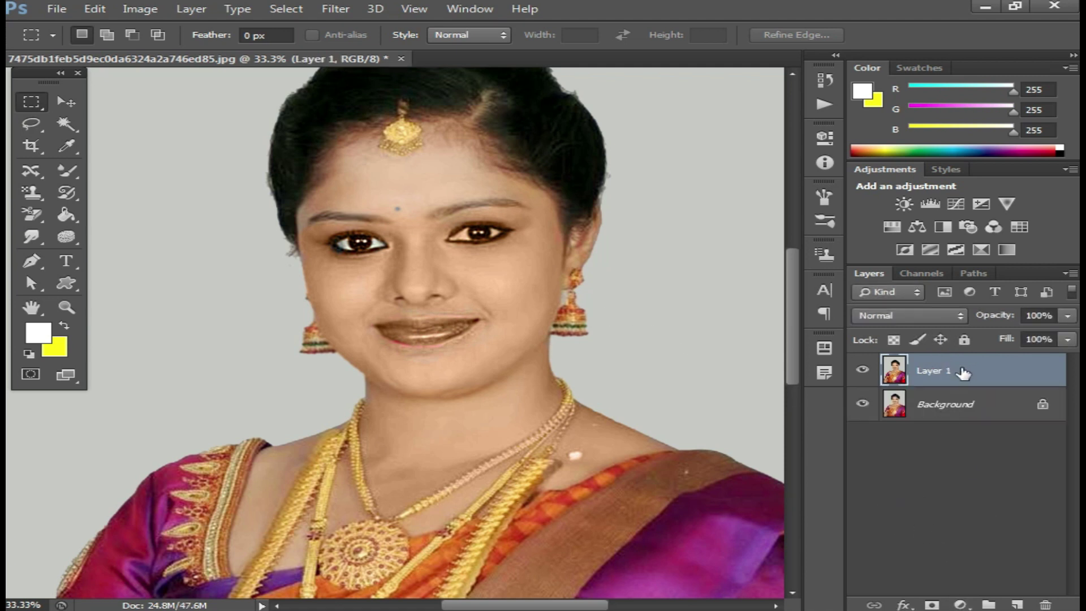
{"action": "left_click", "coordinate": [335, 10]}
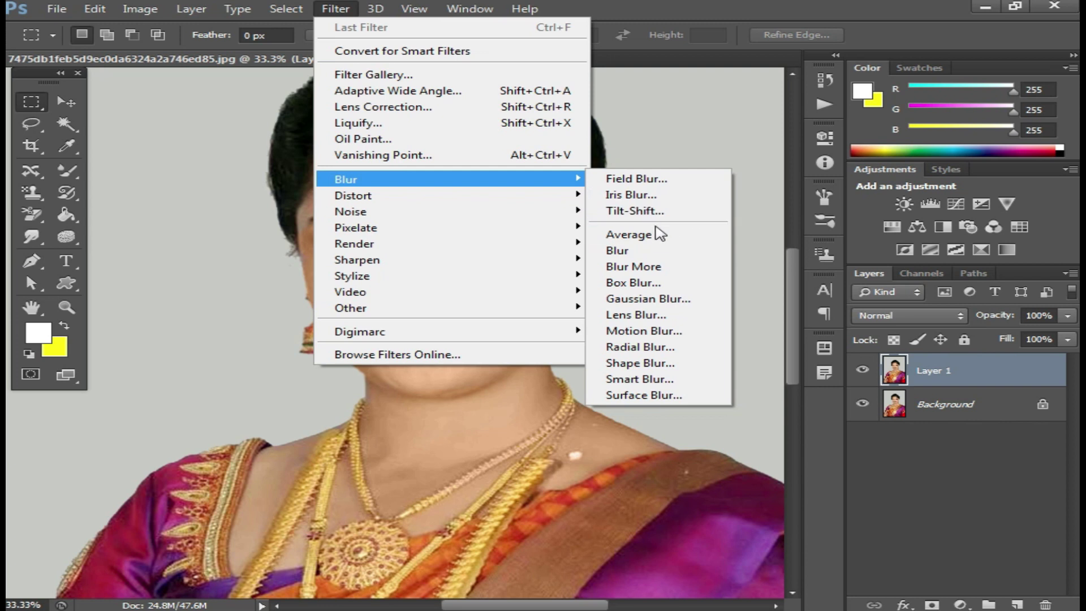
Apply a Gaussian Blur of about 8 pixels radius to Layer 1.
{"action": "left_click", "coordinate": [676, 300]}
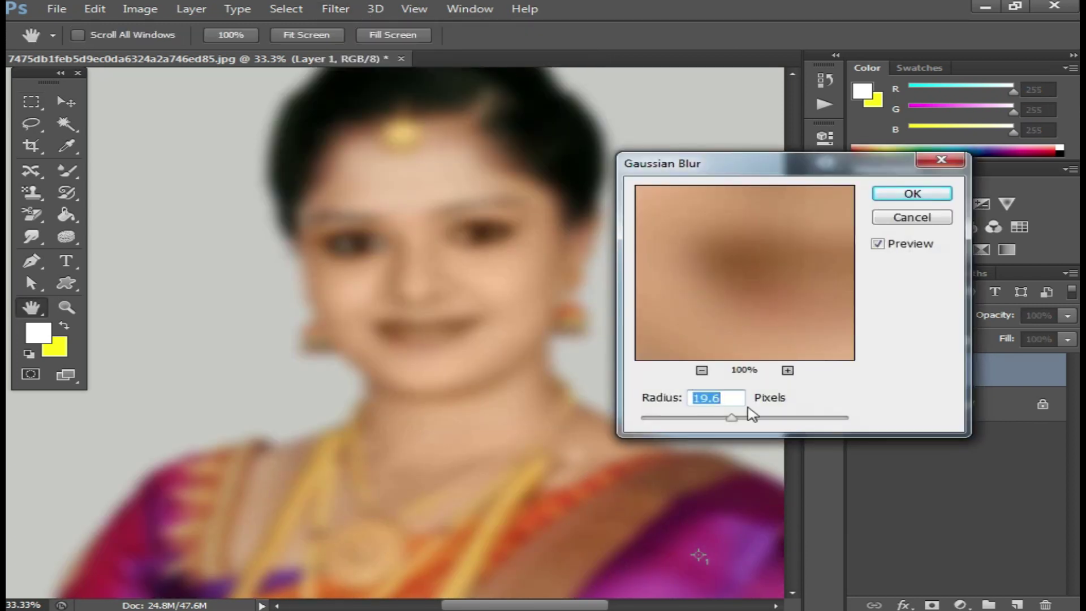
{"action": "mouse_move", "coordinate": [730, 416]}
{"action": "left_mouse_down"}
{"action": "mouse_move", "coordinate": [677, 420]}
{"action": "mouse_move", "coordinate": [693, 424]}
{"action": "left_mouse_up"}
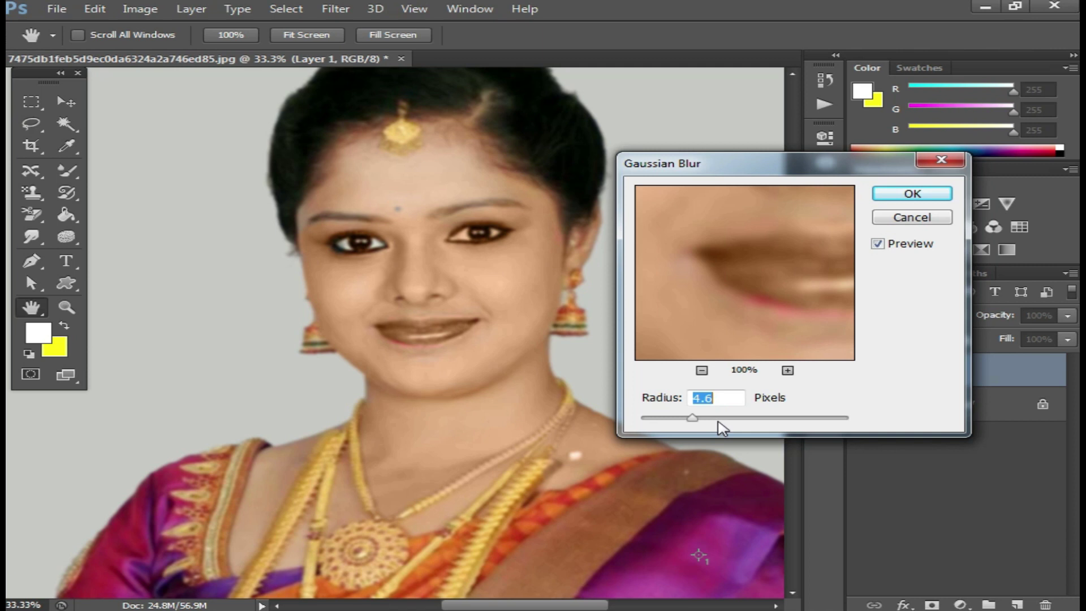
{"action": "left_click_drag", "start_coordinate": [704, 425], "coordinate": [719, 425]}
{"action": "left_click", "coordinate": [903, 204]}
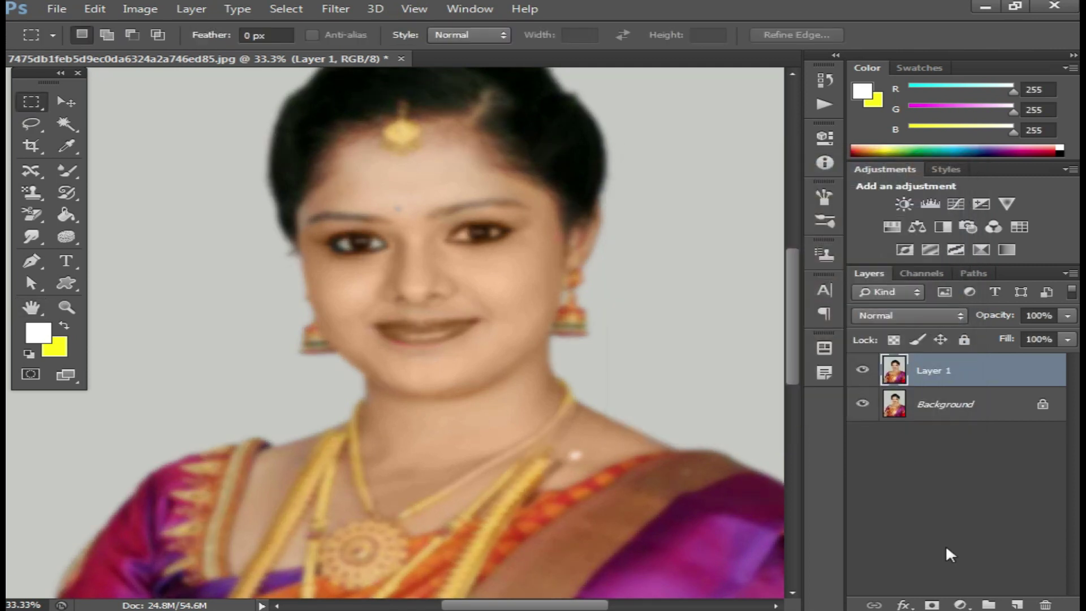
Add a layer mask to Layer 1 and invert it to solid black.
{"action": "left_click", "coordinate": [932, 605]}
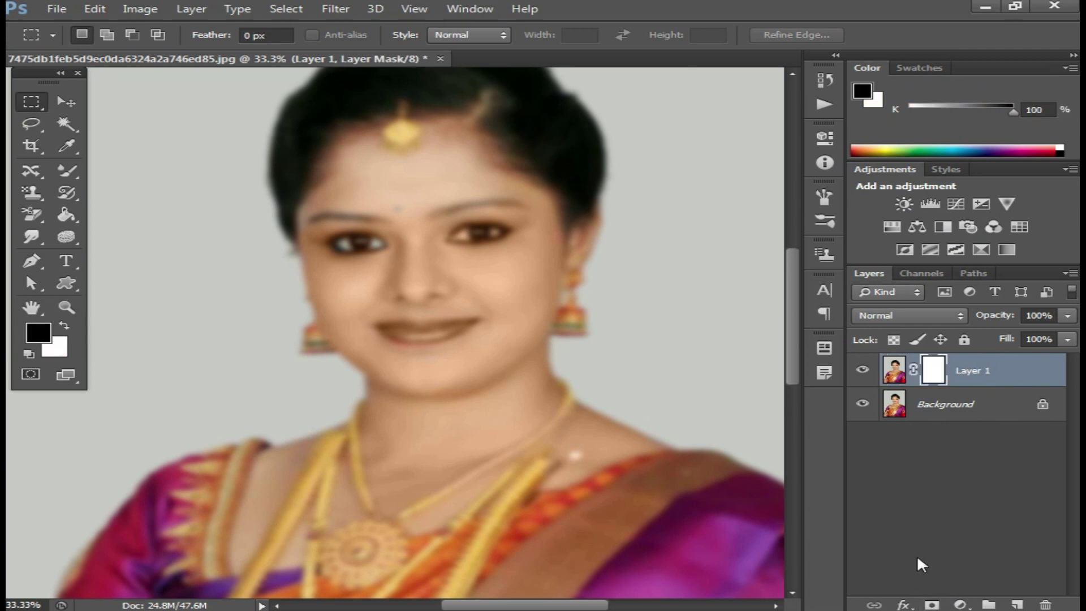
{"action": "key", "text": "ctrl+i"}
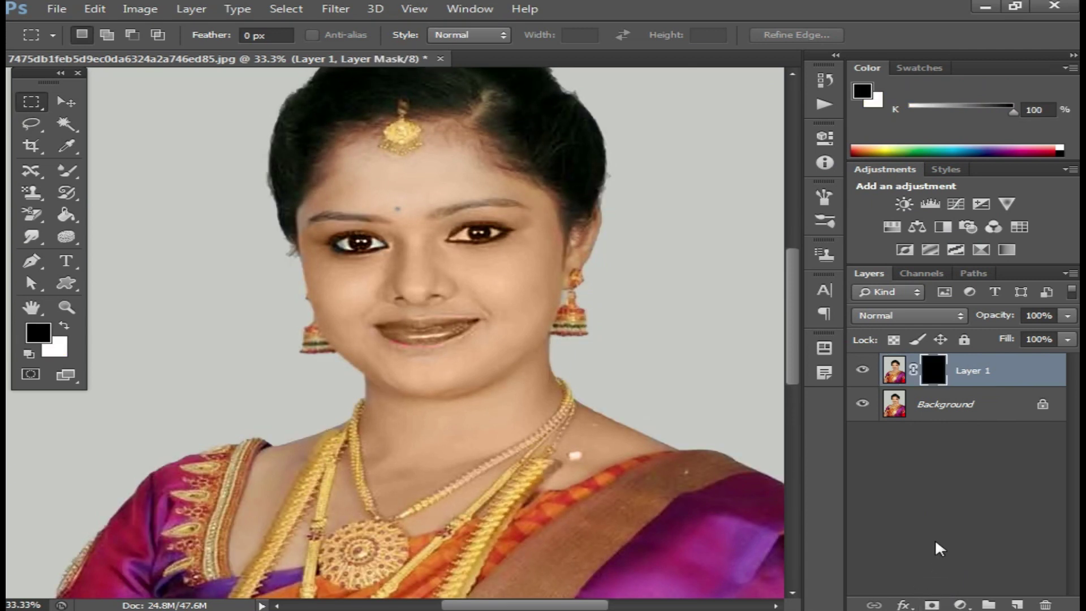
{"action": "left_click", "coordinate": [32, 213]}
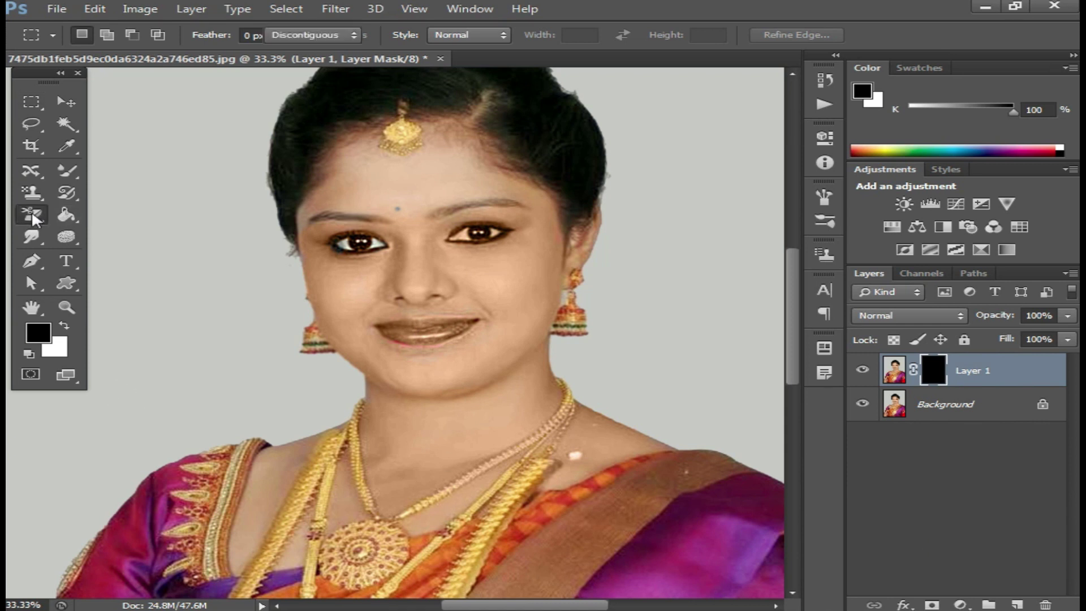
{"action": "left_click", "coordinate": [109, 213]}
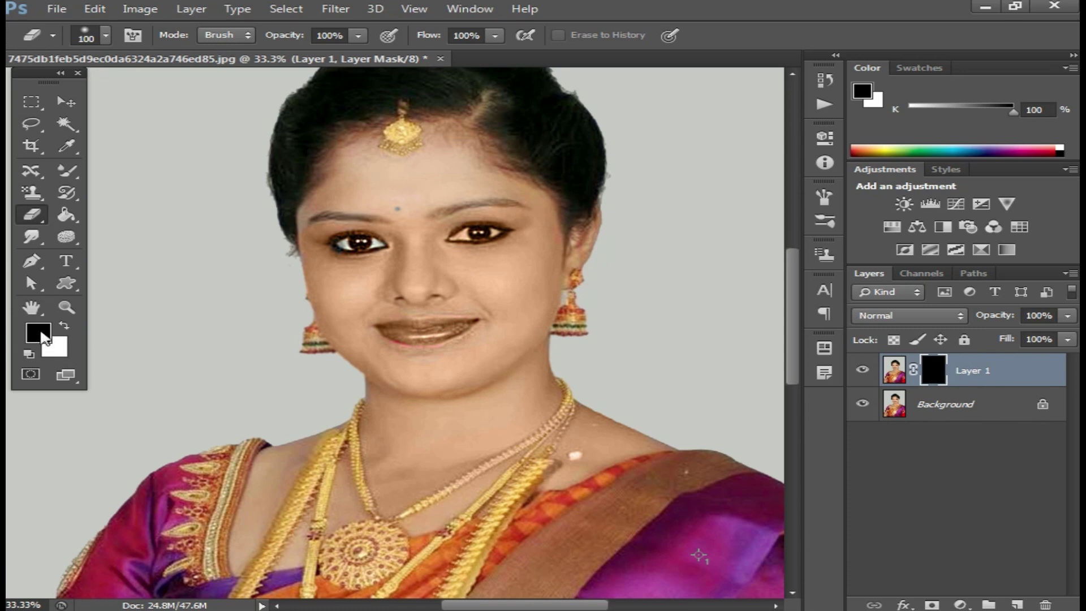
Paint white on Layer 1's mask below the lips with the regular Brush.
{"action": "left_click", "coordinate": [69, 170]}
{"action": "left_click", "coordinate": [146, 164]}
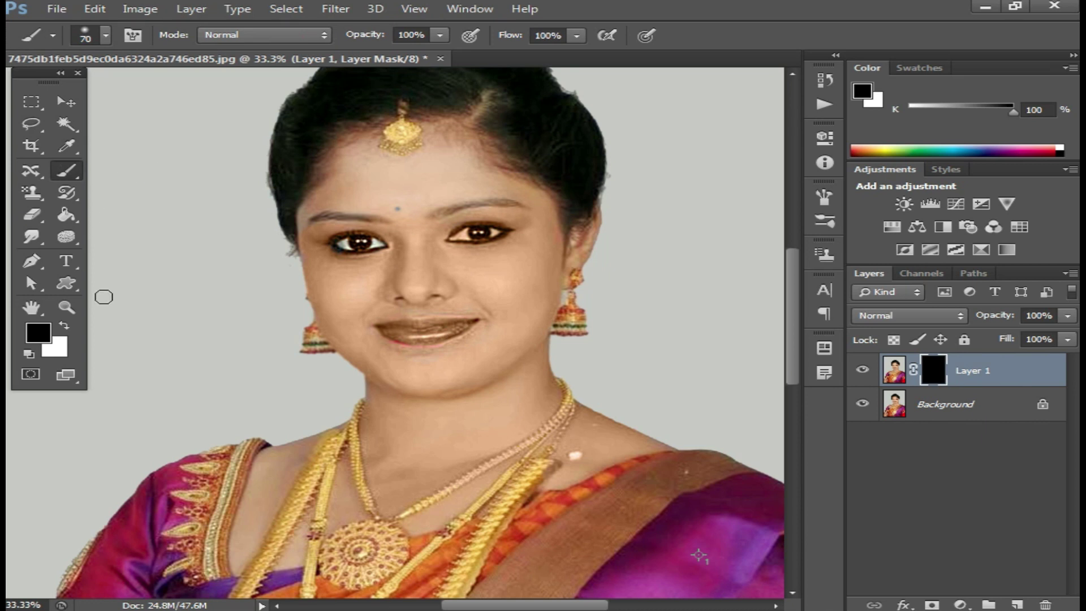
{"action": "left_click", "coordinate": [65, 325]}
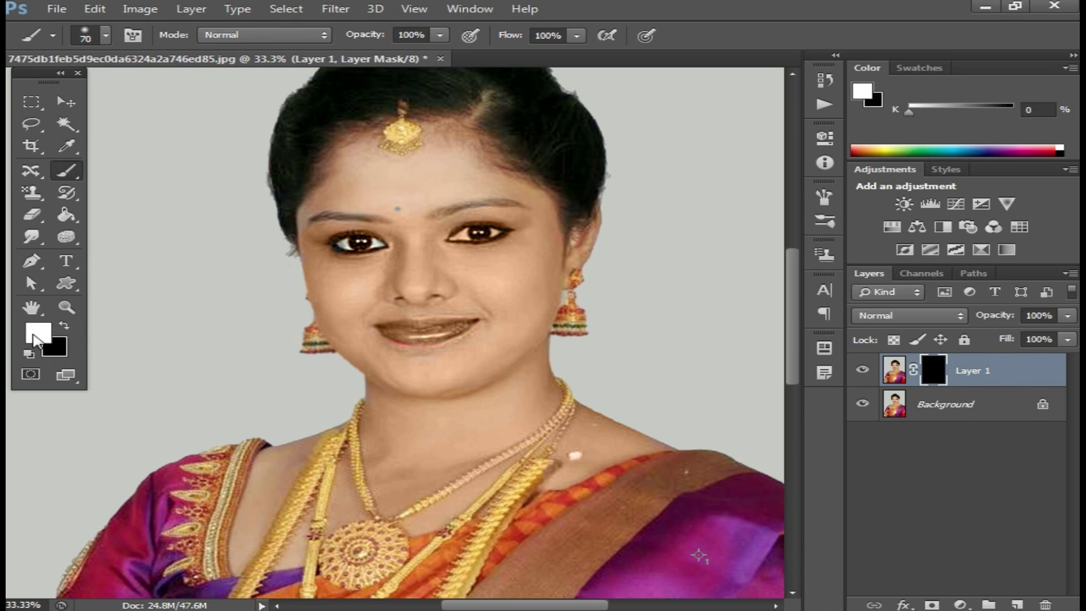
{"action": "scroll", "coordinate": [485, 303], "scroll_direction": "up", "scroll_amount": 1}
{"action": "scroll", "coordinate": [497, 308], "scroll_direction": "up", "scroll_amount": 1}
{"action": "scroll", "coordinate": [494, 310], "scroll_direction": "up", "scroll_amount": 1}
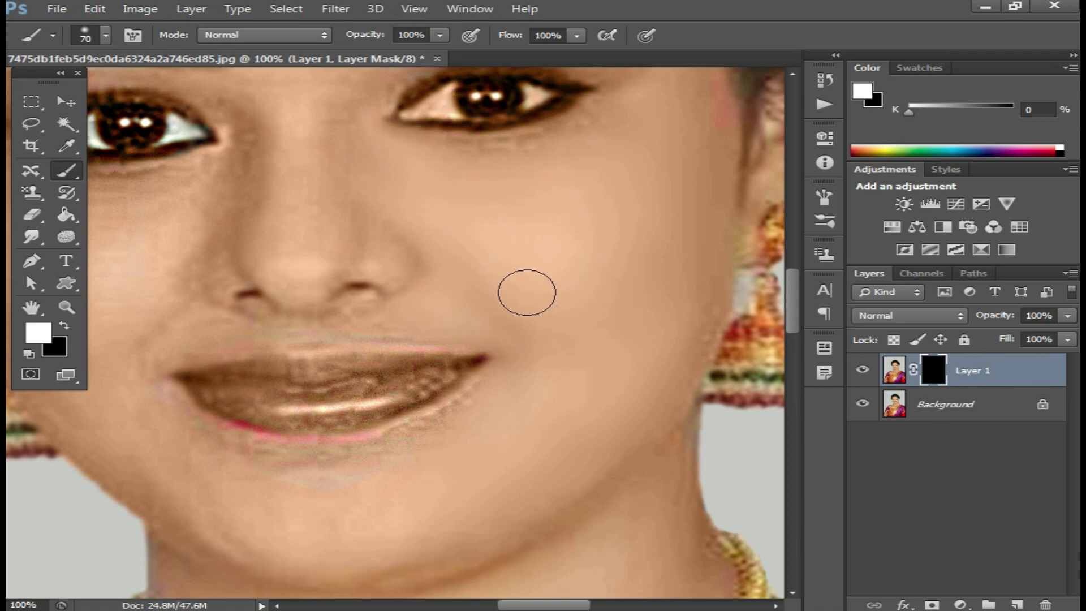
{"action": "mouse_move", "coordinate": [388, 472]}
{"action": "left_mouse_down"}
{"action": "mouse_move", "coordinate": [475, 422]}
{"action": "mouse_move", "coordinate": [351, 453]}
{"action": "mouse_move", "coordinate": [402, 480]}
{"action": "mouse_move", "coordinate": [385, 547]}
{"action": "left_mouse_up"}
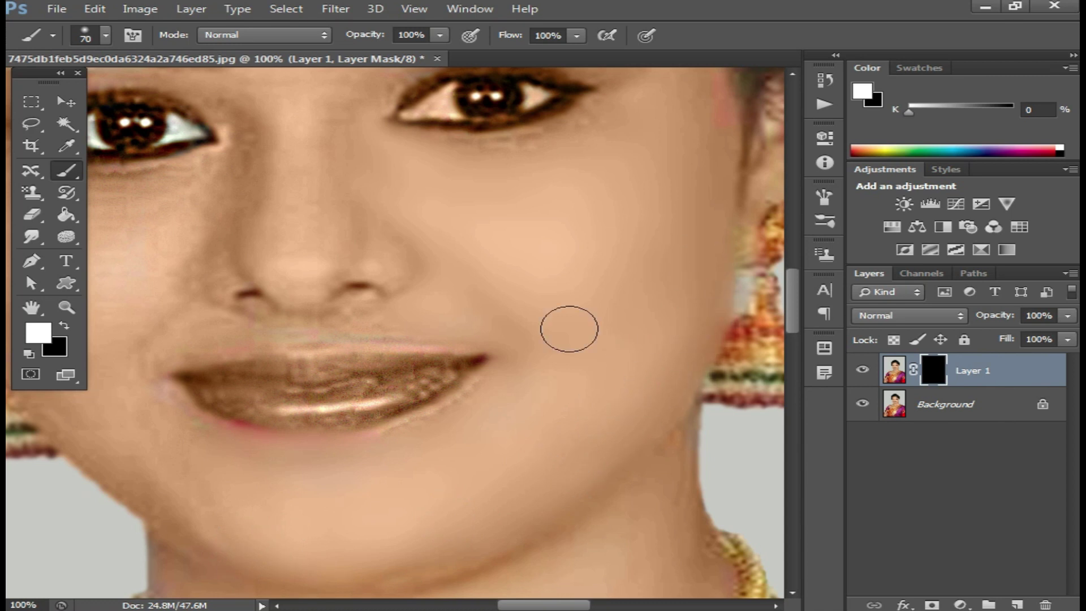
{"action": "key", "text": "ctrl+minus"}
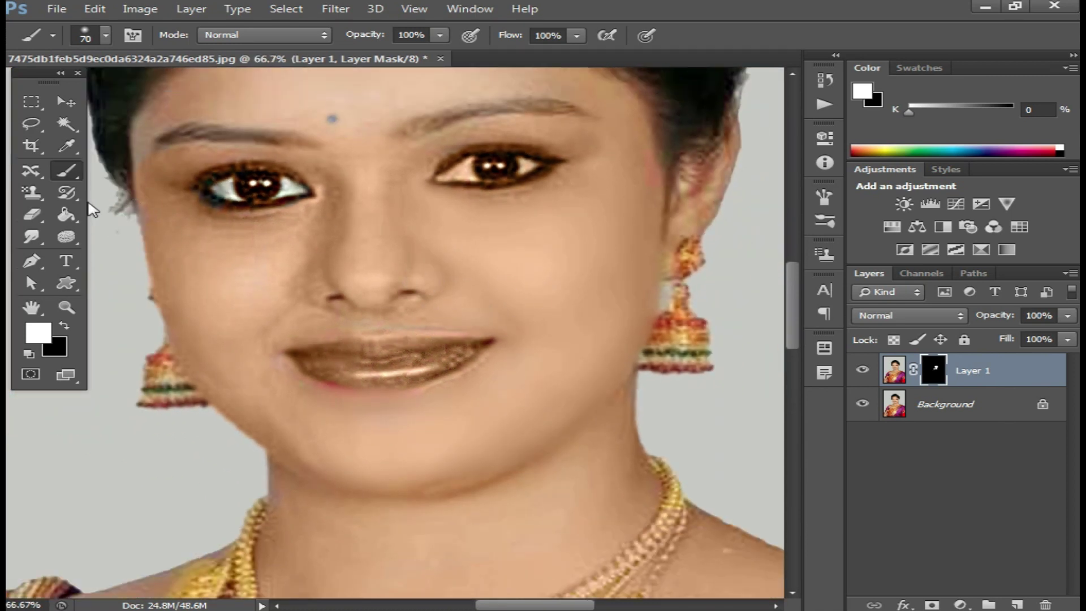
With the Eraser and black colour, smooth the skin around the nose and forehead.
{"action": "left_click", "coordinate": [31, 215]}
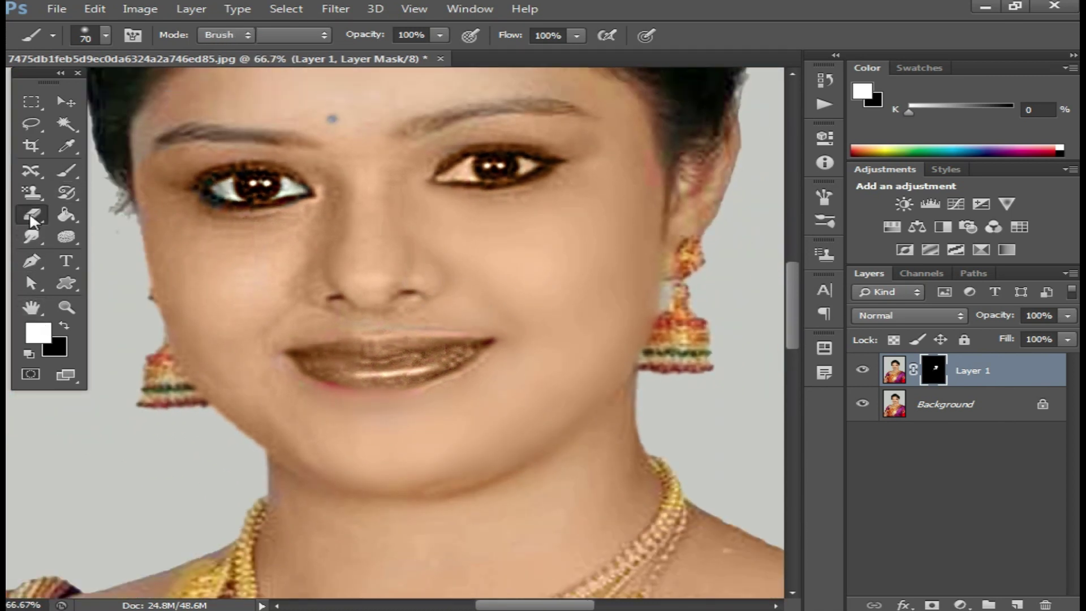
{"action": "left_click", "coordinate": [33, 221]}
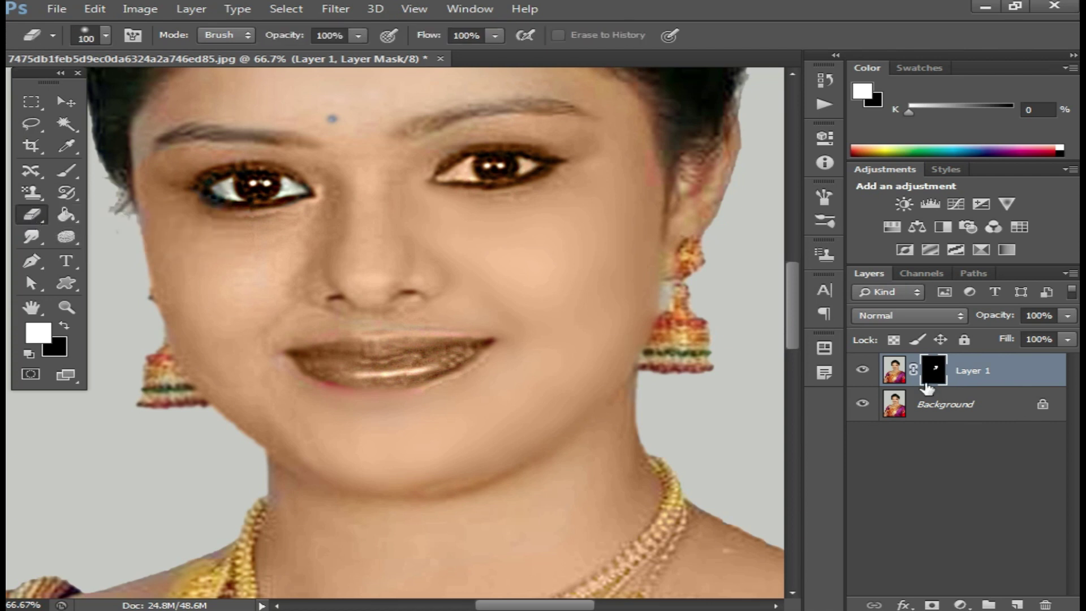
{"action": "left_click", "coordinate": [64, 324]}
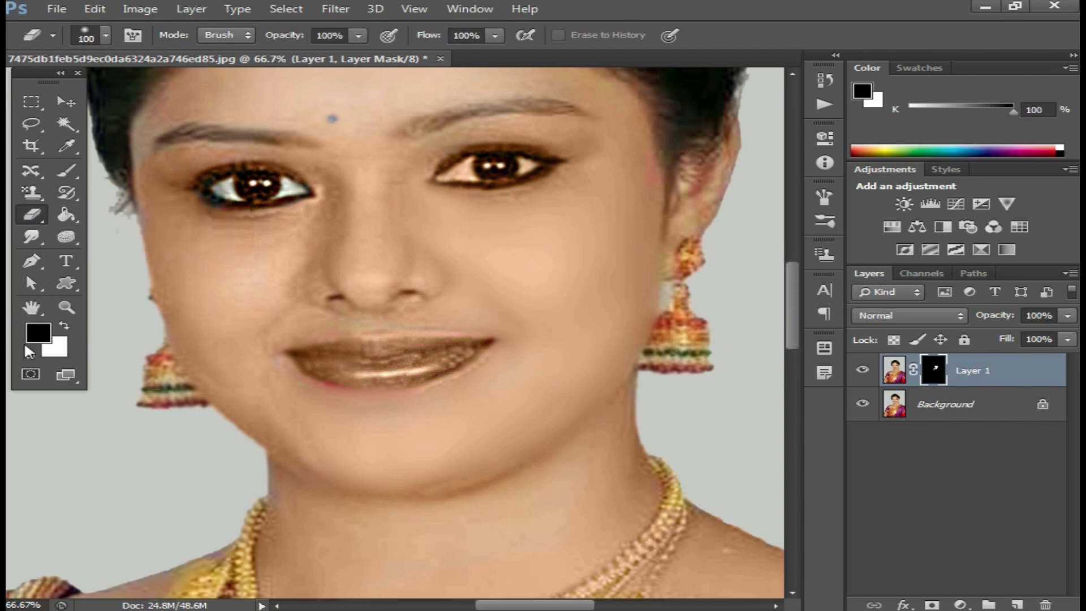
{"action": "scroll", "coordinate": [306, 318], "scroll_direction": "up", "scroll_amount": 1}
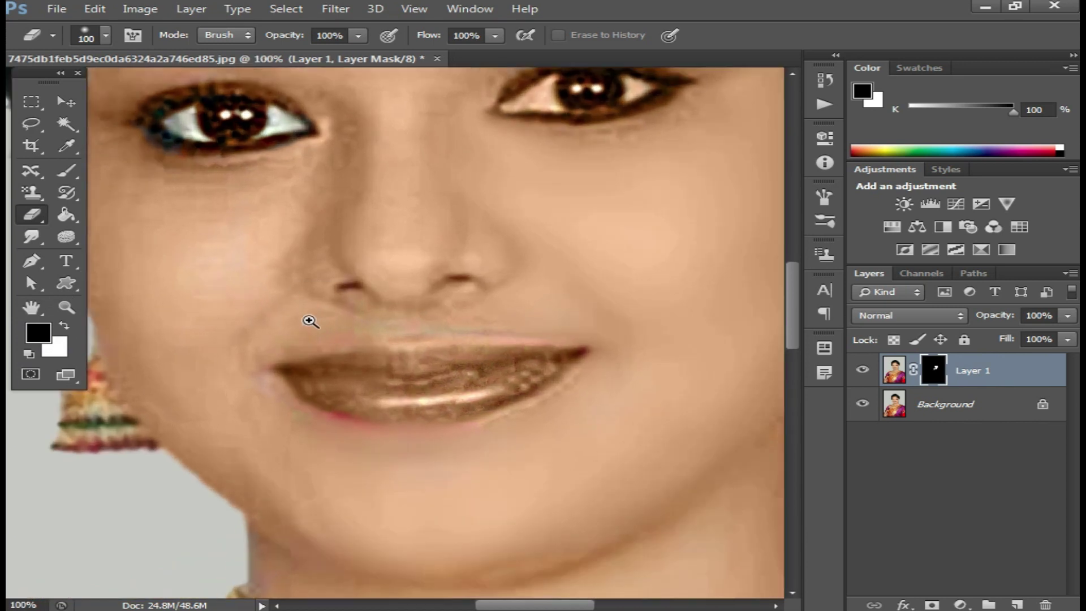
{"action": "left_click_drag", "start_coordinate": [262, 293], "coordinate": [342, 339]}
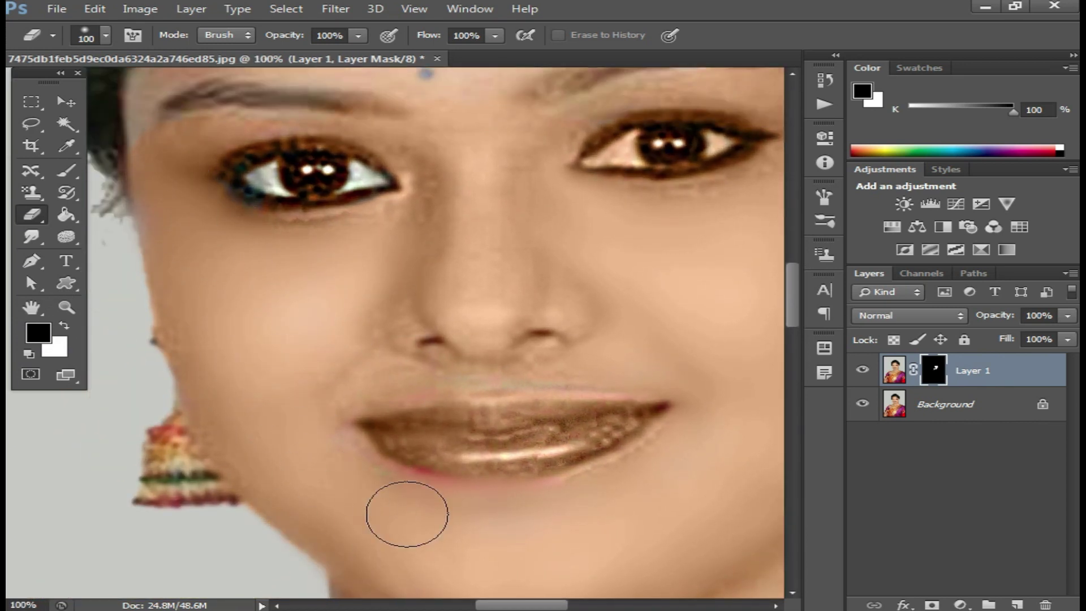
{"action": "left_click_drag", "start_coordinate": [393, 239], "coordinate": [467, 271]}
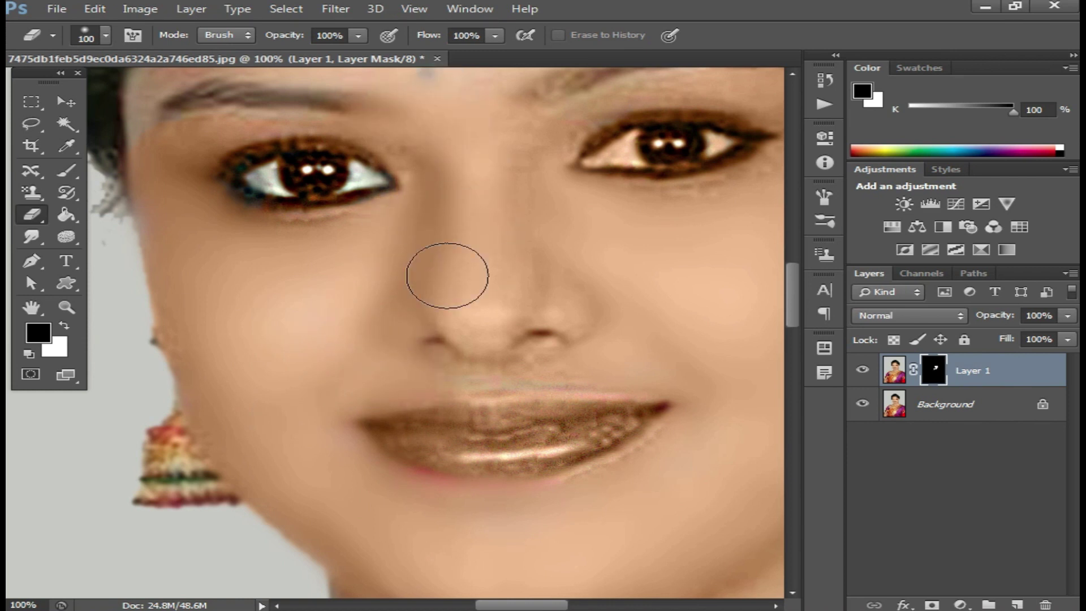
{"action": "left_click_drag", "start_coordinate": [482, 342], "coordinate": [482, 387]}
{"action": "left_click_drag", "start_coordinate": [461, 197], "coordinate": [494, 368]}
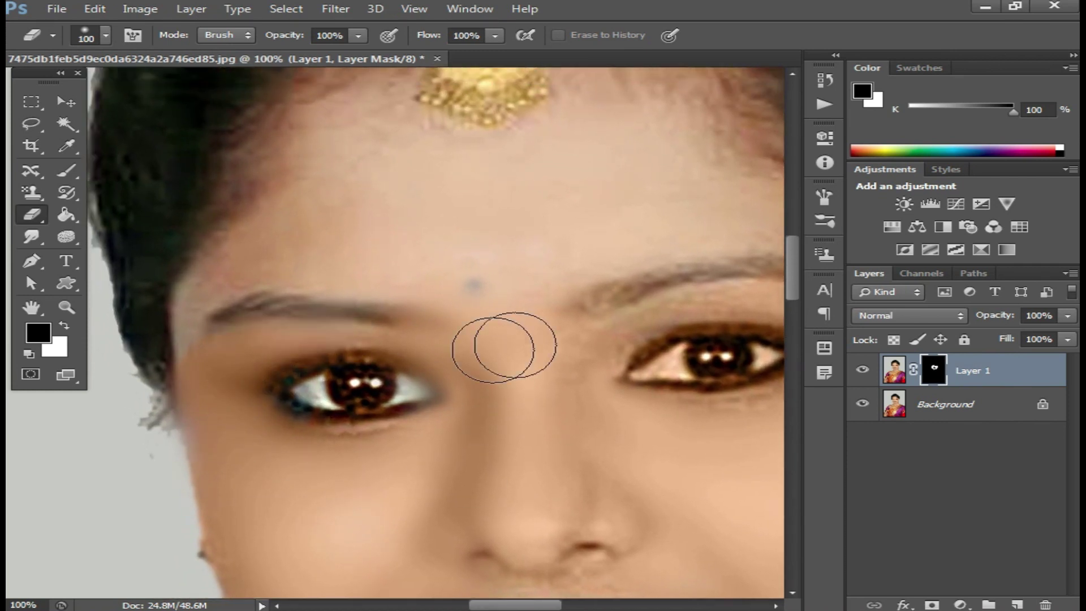
{"action": "left_click_drag", "start_coordinate": [422, 267], "coordinate": [439, 304]}
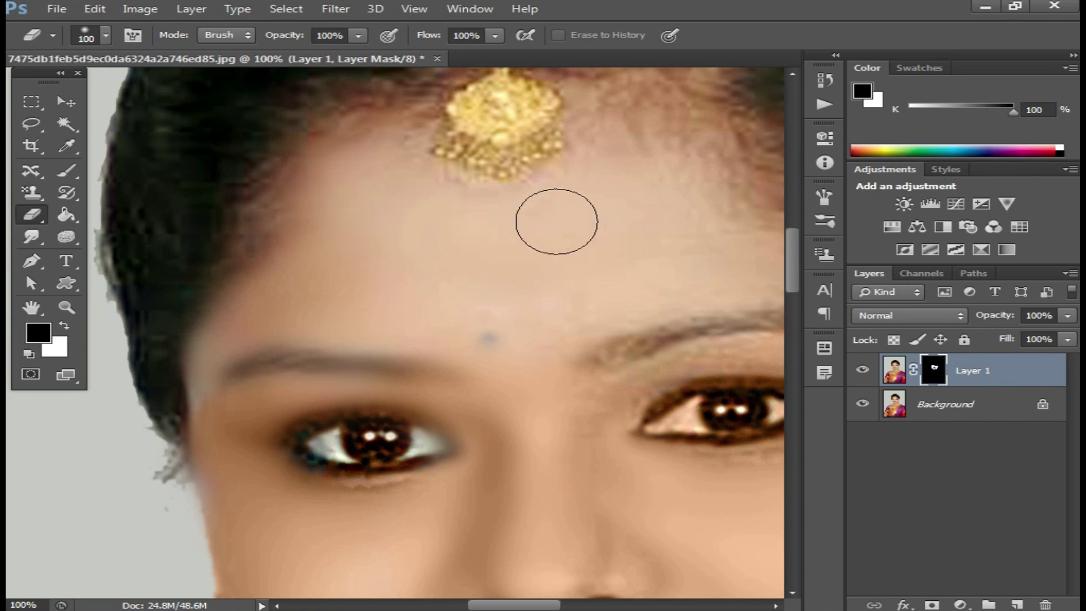
{"action": "left_click", "coordinate": [576, 298], "text": "alt"}
{"action": "mouse_move", "coordinate": [577, 298]}
{"action": "left_mouse_down"}
{"action": "mouse_move", "coordinate": [460, 315]}
{"action": "mouse_move", "coordinate": [388, 279]}
{"action": "left_mouse_up"}
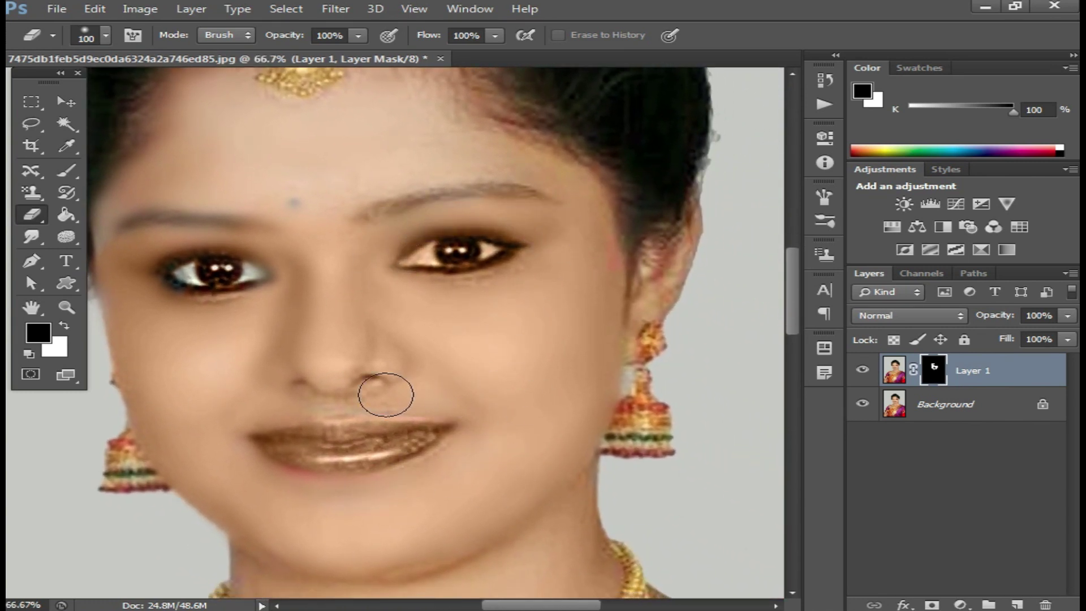
Enlarge the brush to 187 px and smooth the neck and shoulder skin.
{"action": "left_click", "coordinate": [563, 267], "text": "alt"}
{"action": "scroll", "coordinate": [562, 282], "scroll_direction": "down", "scroll_amount": 1}
{"action": "scroll", "coordinate": [600, 339], "scroll_direction": "down", "scroll_amount": 2}
{"action": "right_click", "coordinate": [640, 371]}
{"action": "left_click_drag", "start_coordinate": [792, 413], "coordinate": [803, 413]}
{"action": "key", "text": "Return"}
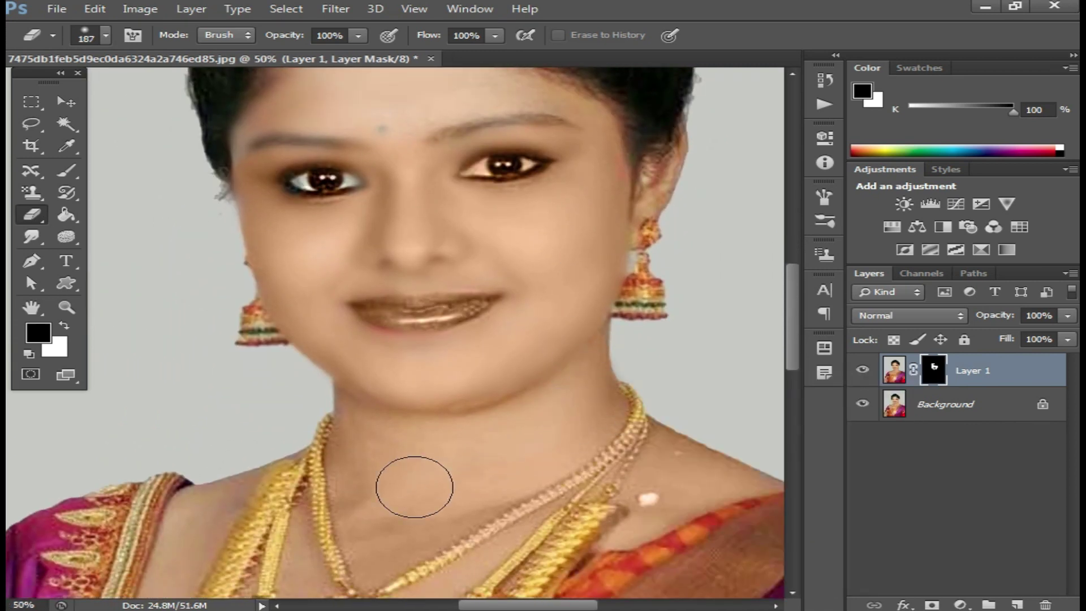
{"action": "left_click_drag", "start_coordinate": [678, 460], "coordinate": [735, 458]}
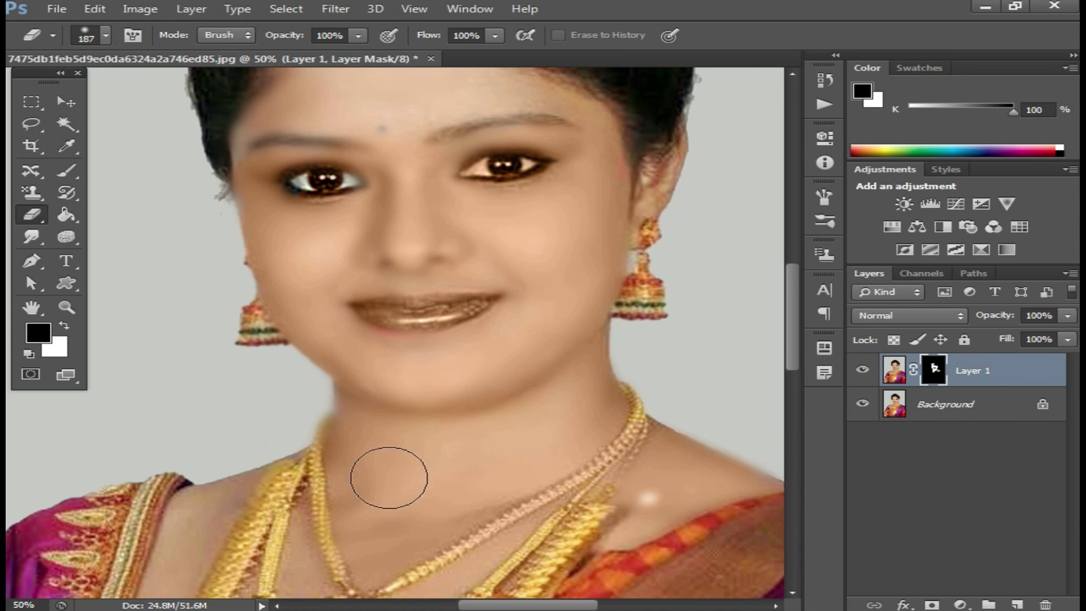
{"action": "scroll", "coordinate": [485, 243], "scroll_direction": "down", "scroll_amount": 1}
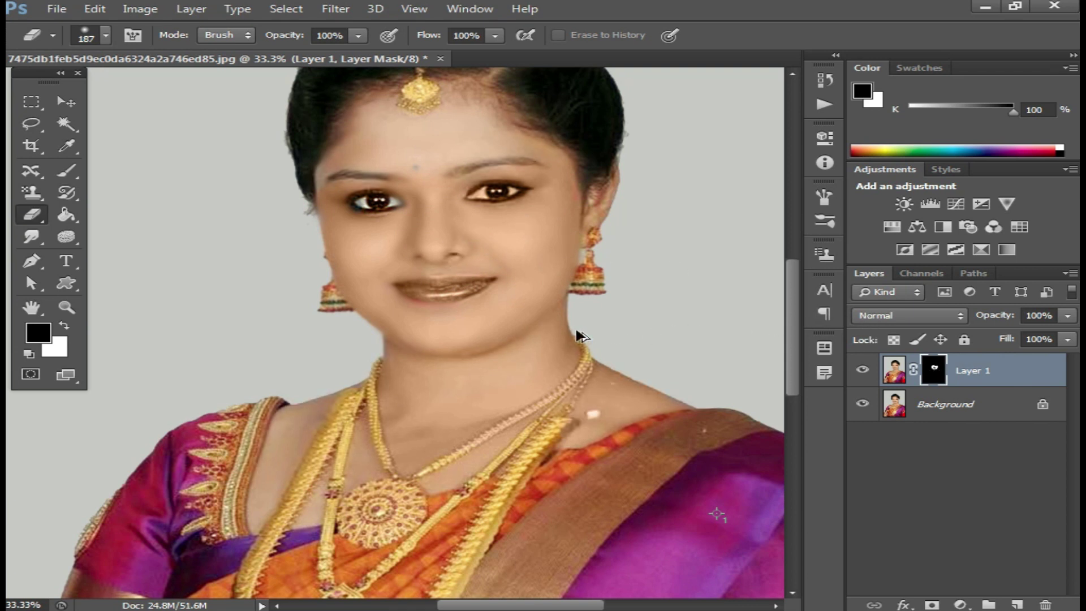
Refill Layer 1's mask with solid black, select the Brush, and inspect the mouth up close.
{"action": "key", "text": "ctrl+i"}
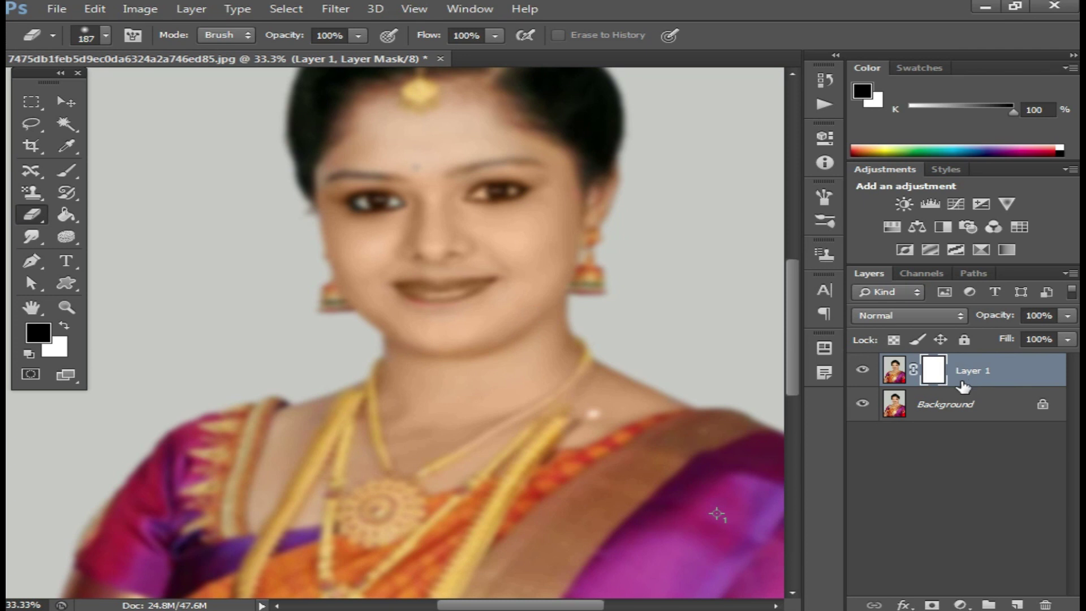
{"action": "key", "text": "ctrl+i"}
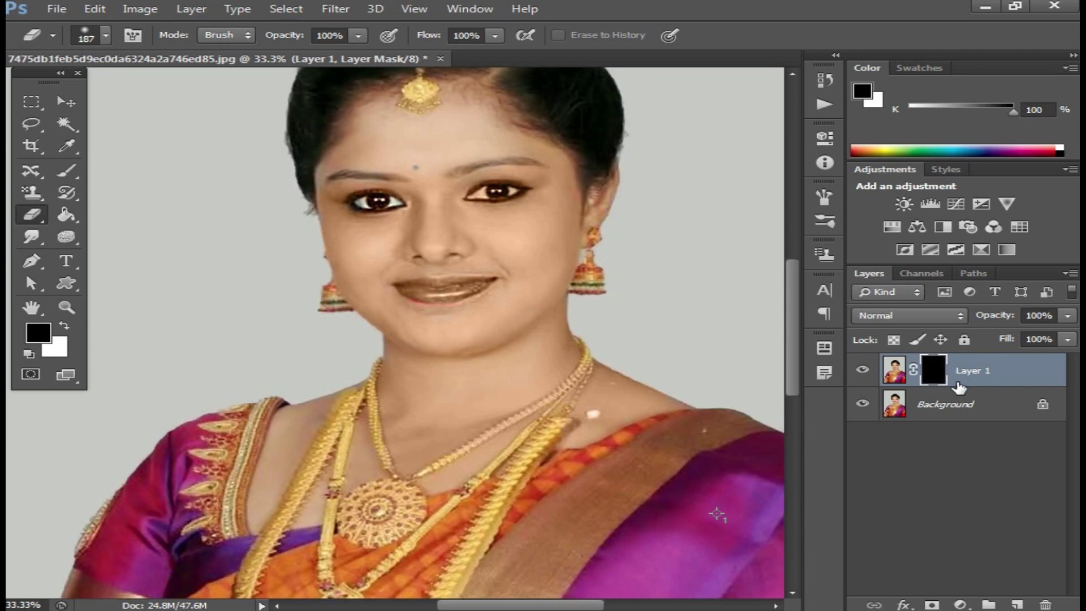
{"action": "left_click", "coordinate": [66, 170]}
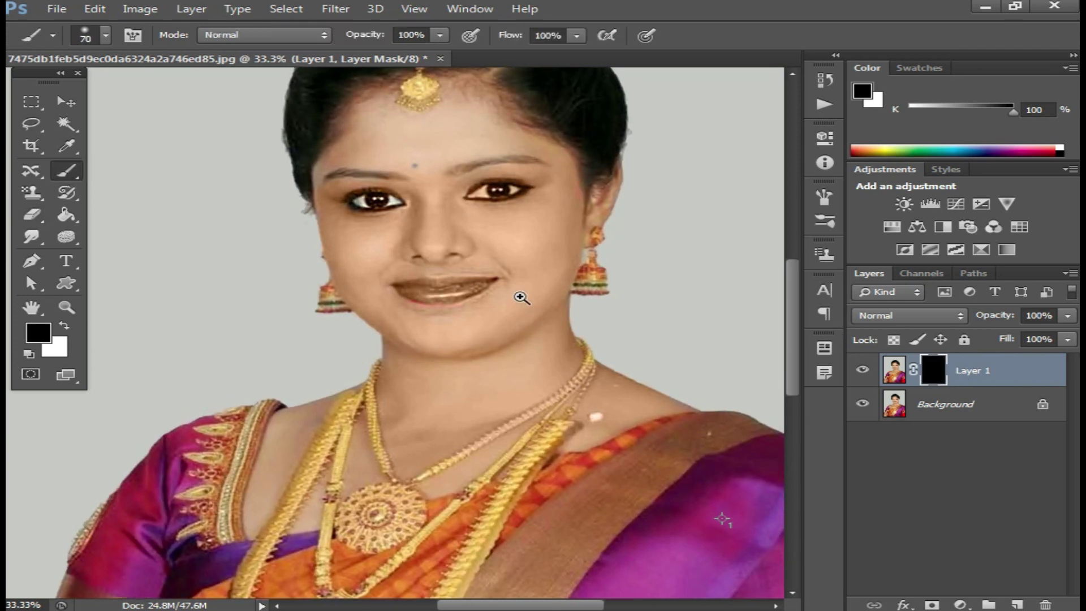
{"action": "left_click", "coordinate": [521, 297]}
{"action": "left_click", "coordinate": [533, 249]}
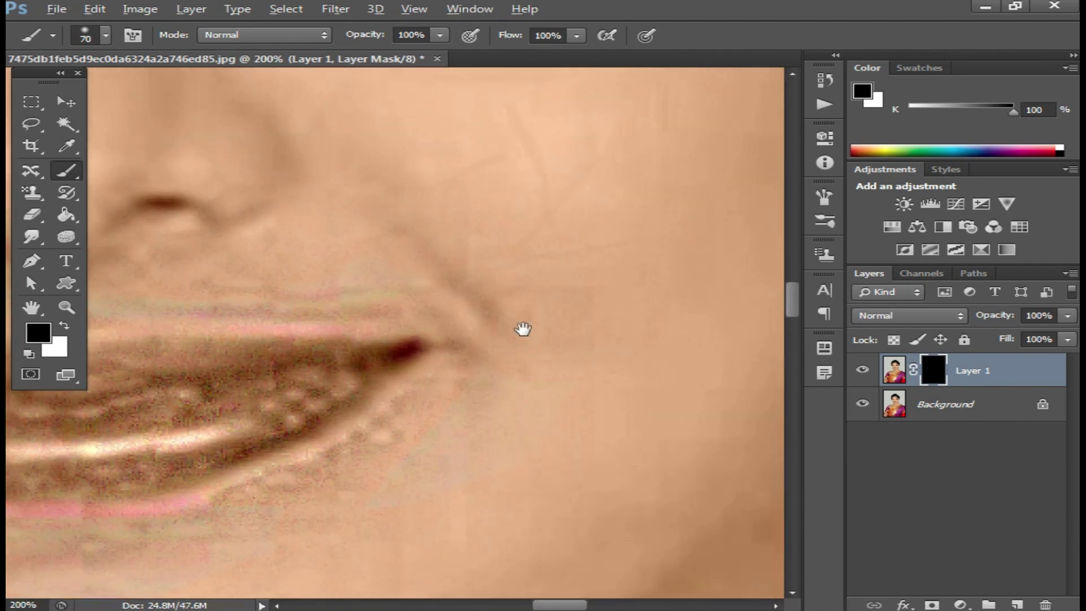
{"action": "left_click", "coordinate": [522, 328], "text": "alt"}
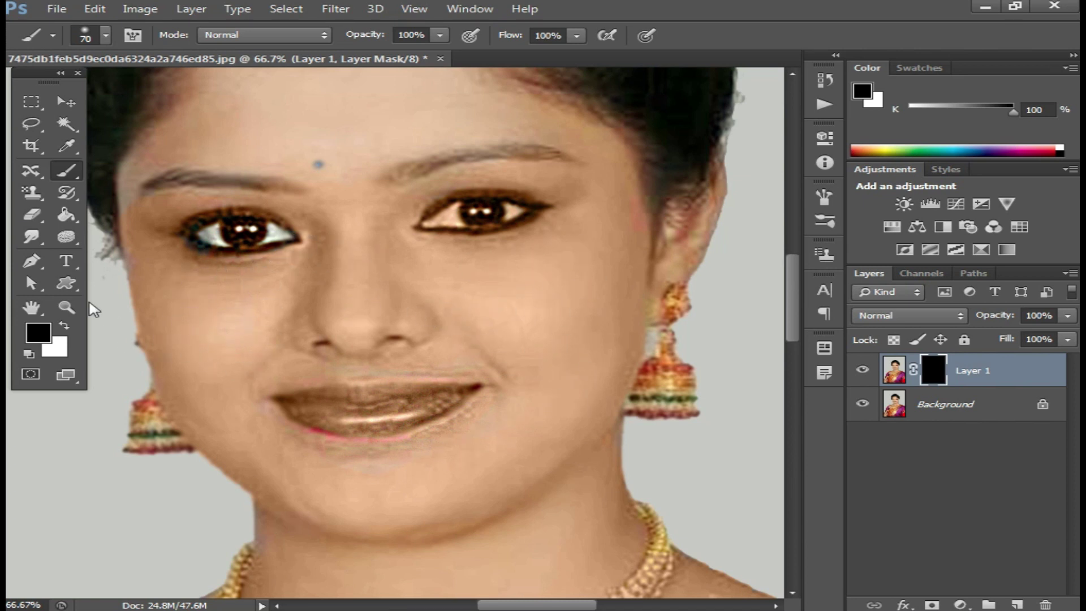
Paint white on the mask below the lower lip and across the cheek.
{"action": "left_click", "coordinate": [64, 324]}
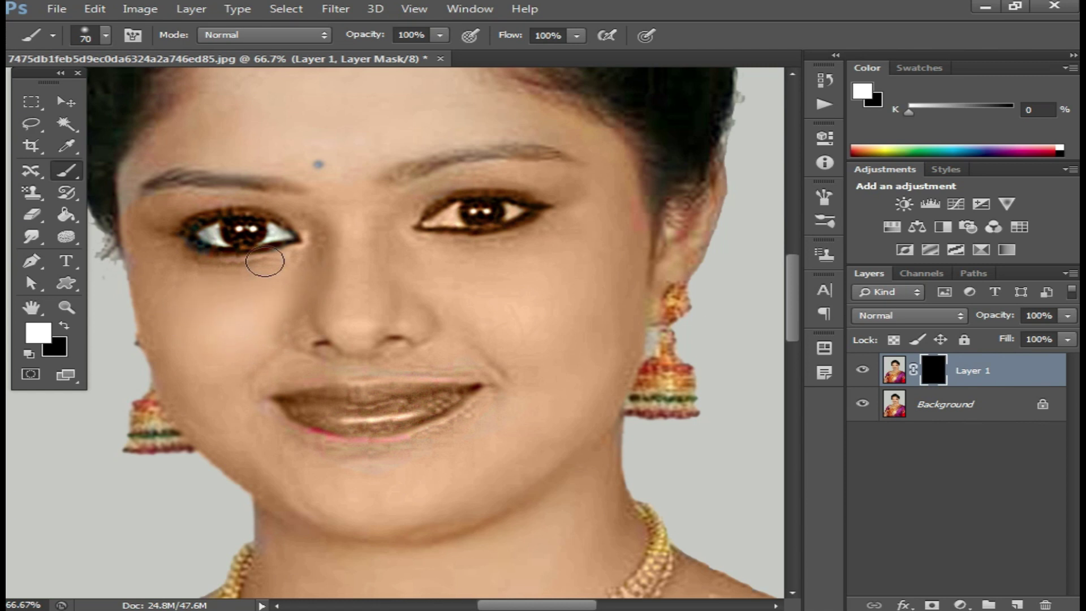
{"action": "left_click", "coordinate": [328, 433]}
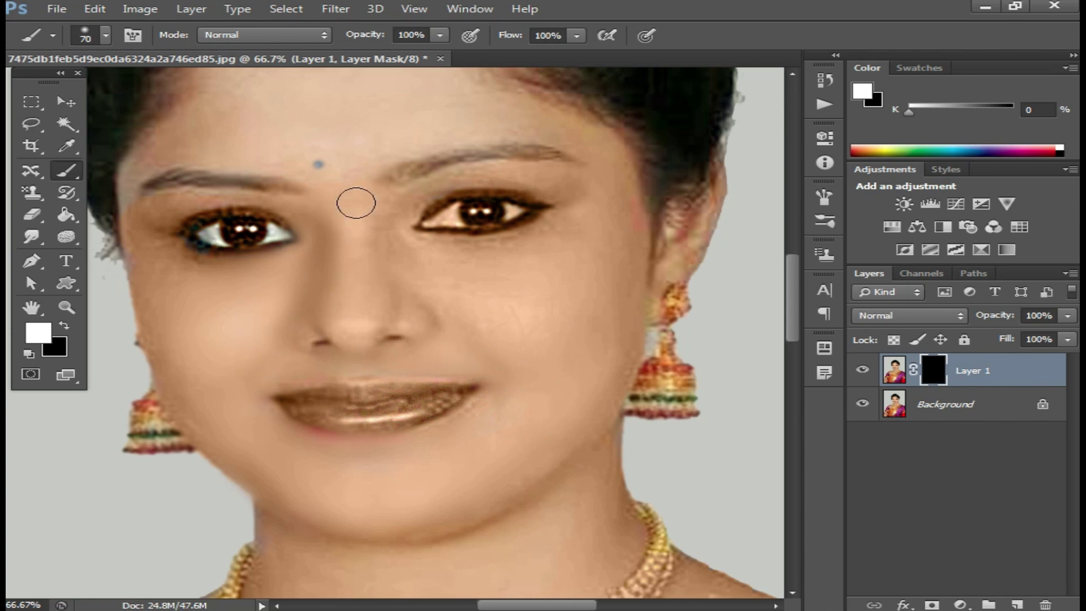
{"action": "left_click_drag", "start_coordinate": [597, 275], "coordinate": [531, 359]}
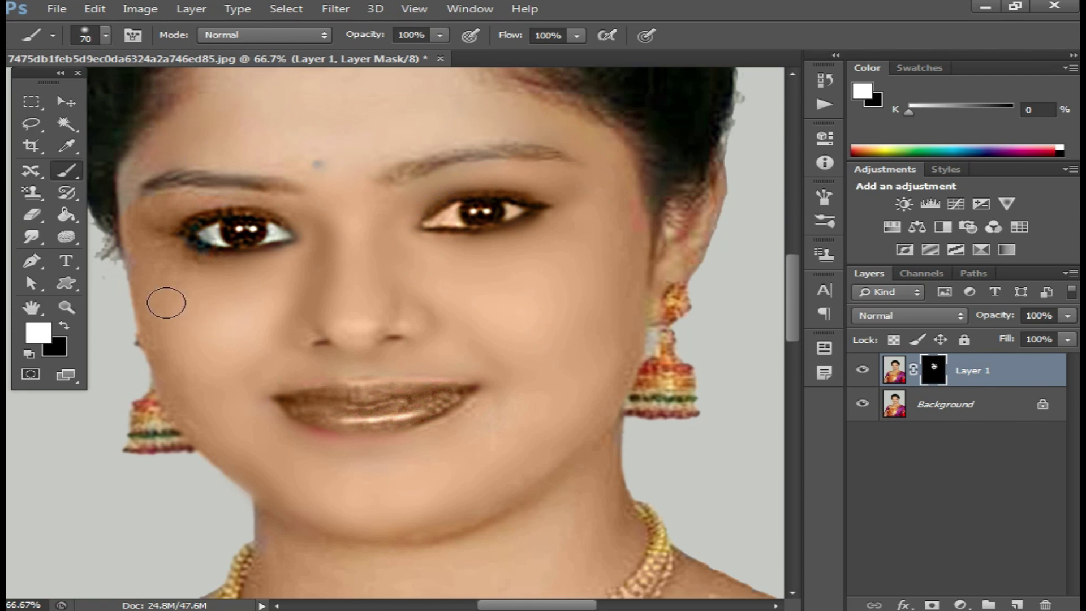
{"action": "left_click_drag", "start_coordinate": [545, 416], "coordinate": [562, 308]}
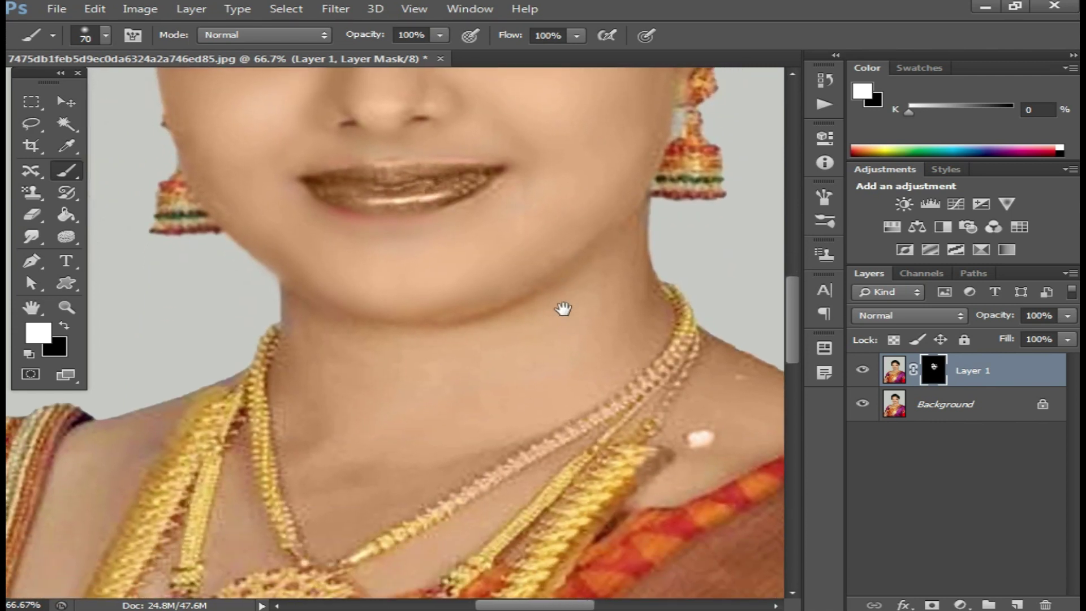
Set the brush to 137 px and paint the neck, shoulder and chin smooth.
{"action": "right_click", "coordinate": [562, 307]}
{"action": "double_click", "coordinate": [727, 334]}
{"action": "type", "text": "137"}
{"action": "key", "text": "Return"}
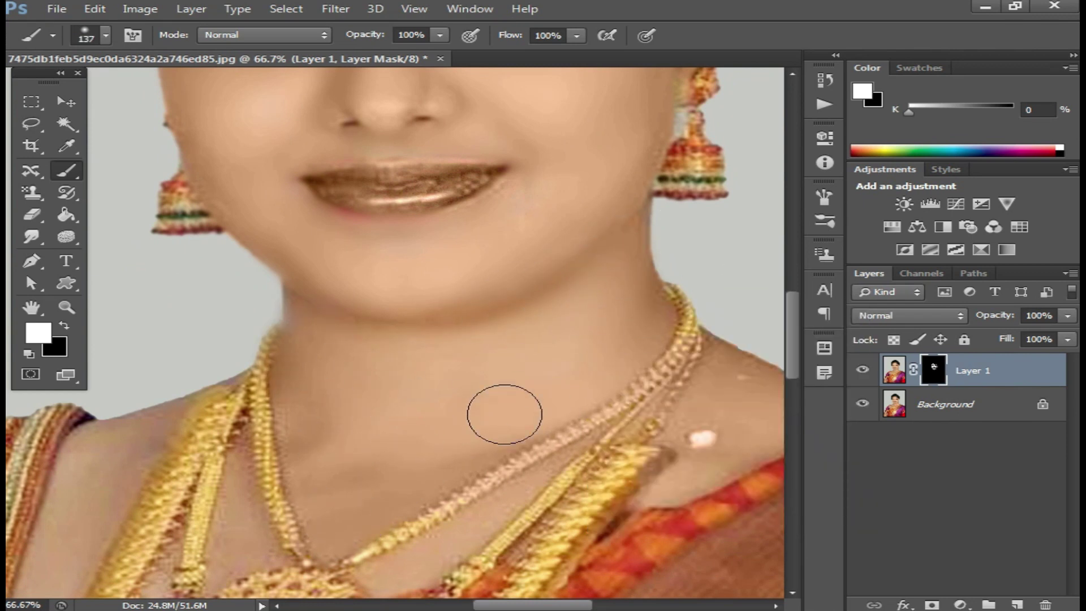
{"action": "left_click_drag", "start_coordinate": [653, 404], "coordinate": [509, 356]}
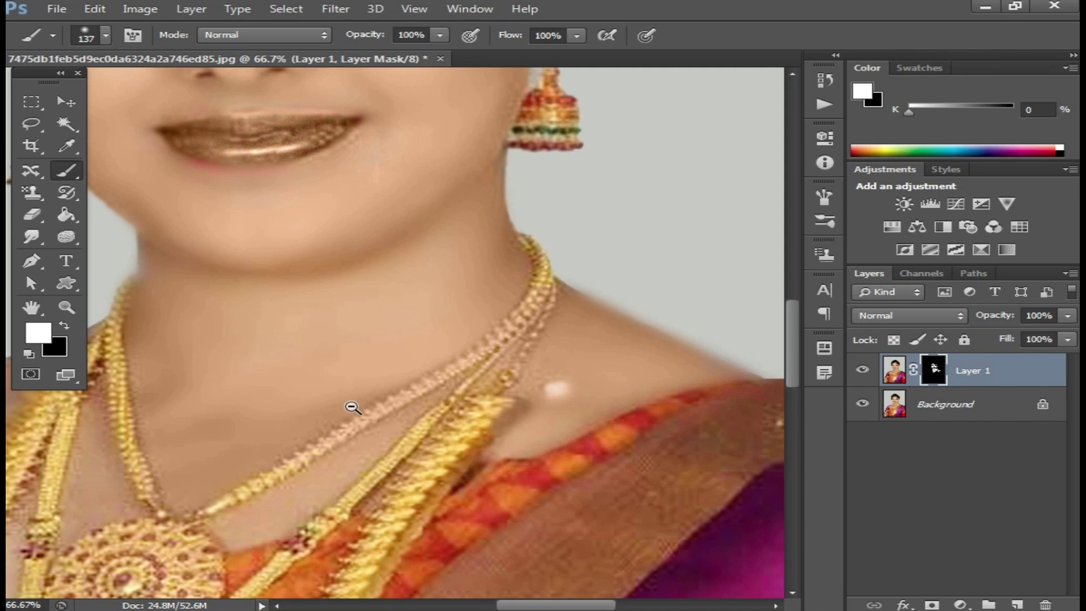
{"action": "key", "text": "ctrl+minus"}
{"action": "left_click_drag", "start_coordinate": [141, 465], "coordinate": [318, 471]}
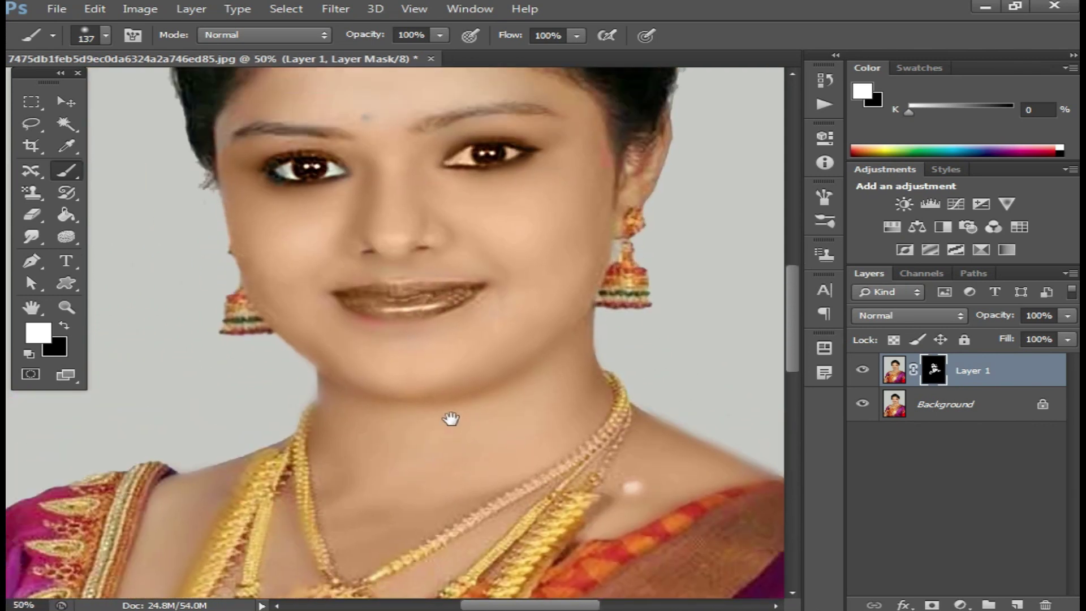
{"action": "scroll", "coordinate": [448, 417], "scroll_direction": "up", "scroll_amount": 5}
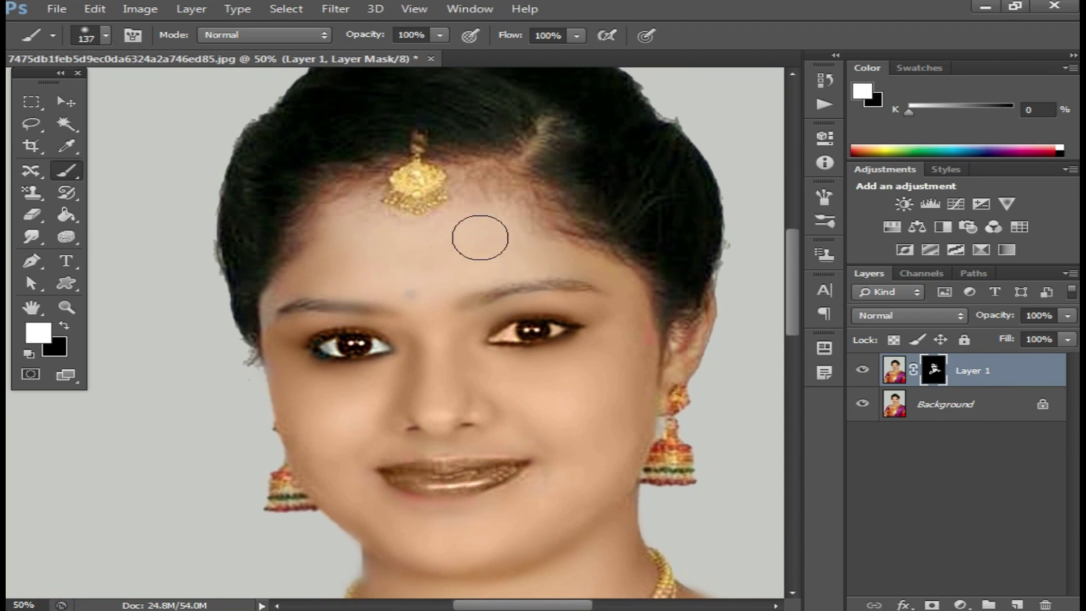
{"action": "mouse_move", "coordinate": [591, 389]}
{"action": "left_mouse_down"}
{"action": "mouse_move", "coordinate": [581, 318]}
{"action": "mouse_move", "coordinate": [592, 252]}
{"action": "left_mouse_up"}
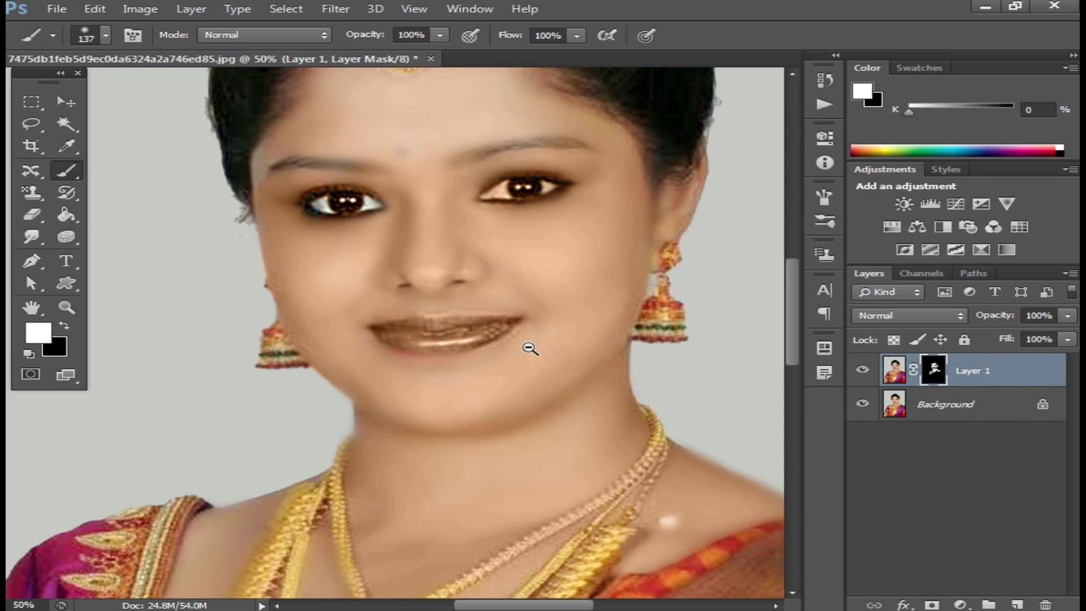
{"action": "scroll", "coordinate": [526, 347], "scroll_direction": "down", "scroll_amount": 1}
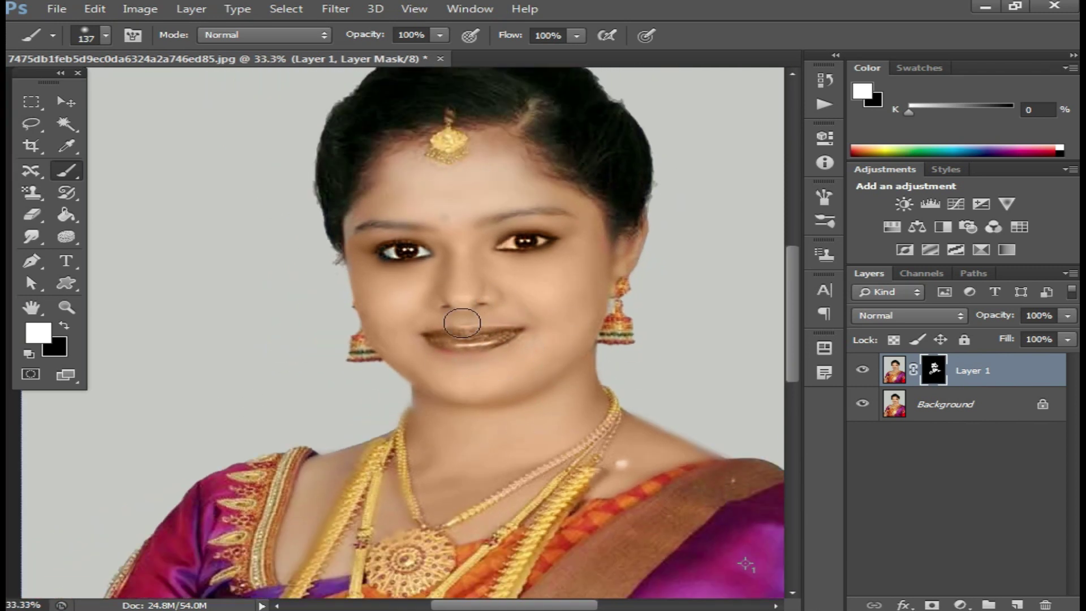
{"action": "scroll", "coordinate": [422, 348], "scroll_direction": "up", "scroll_amount": 1}
{"action": "scroll", "coordinate": [421, 348], "scroll_direction": "up", "scroll_amount": 1}
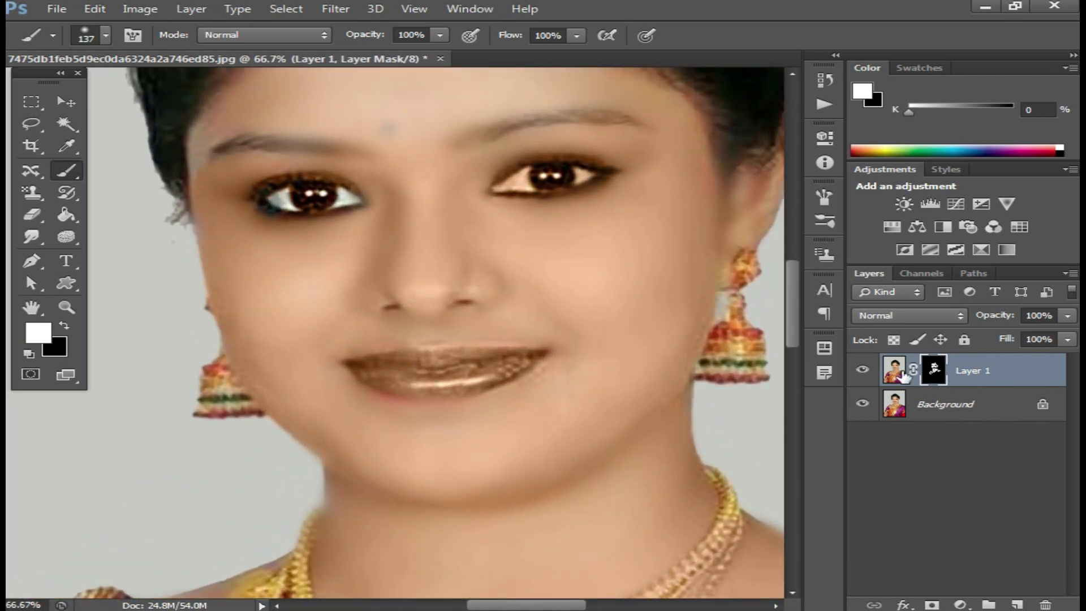
Toggle Layer 1 off and on to compare, zoom out to 25%, and show the Actions list.
{"action": "left_click", "coordinate": [859, 370]}
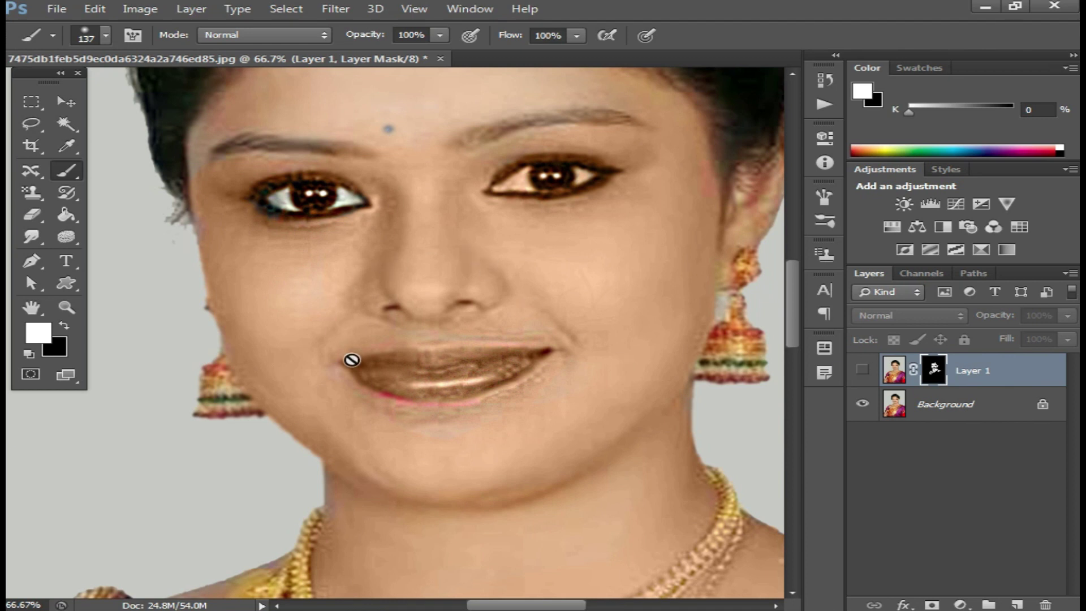
{"action": "left_click", "coordinate": [863, 370]}
{"action": "scroll", "coordinate": [595, 306], "scroll_direction": "down", "scroll_amount": 1}
{"action": "scroll", "coordinate": [598, 306], "scroll_direction": "down", "scroll_amount": 1}
{"action": "scroll", "coordinate": [601, 306], "scroll_direction": "down", "scroll_amount": 1}
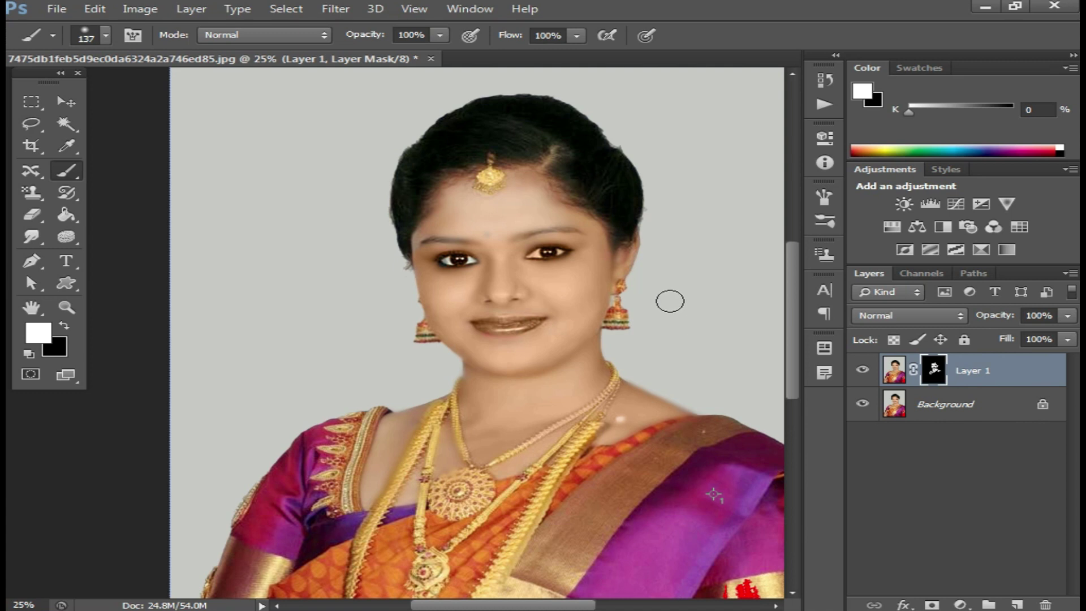
{"action": "key", "text": "alt+F9"}
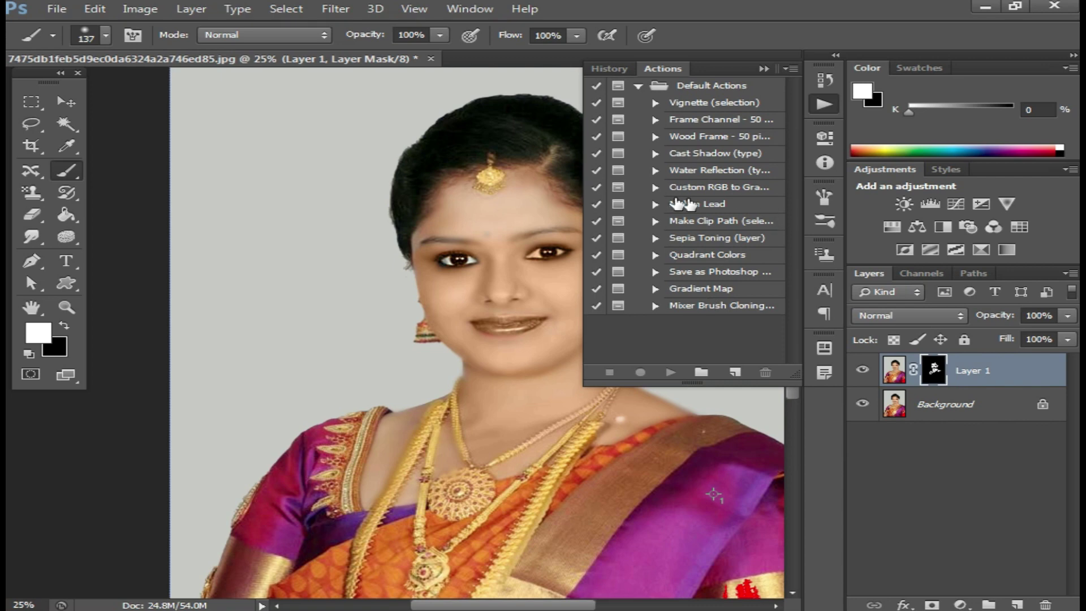